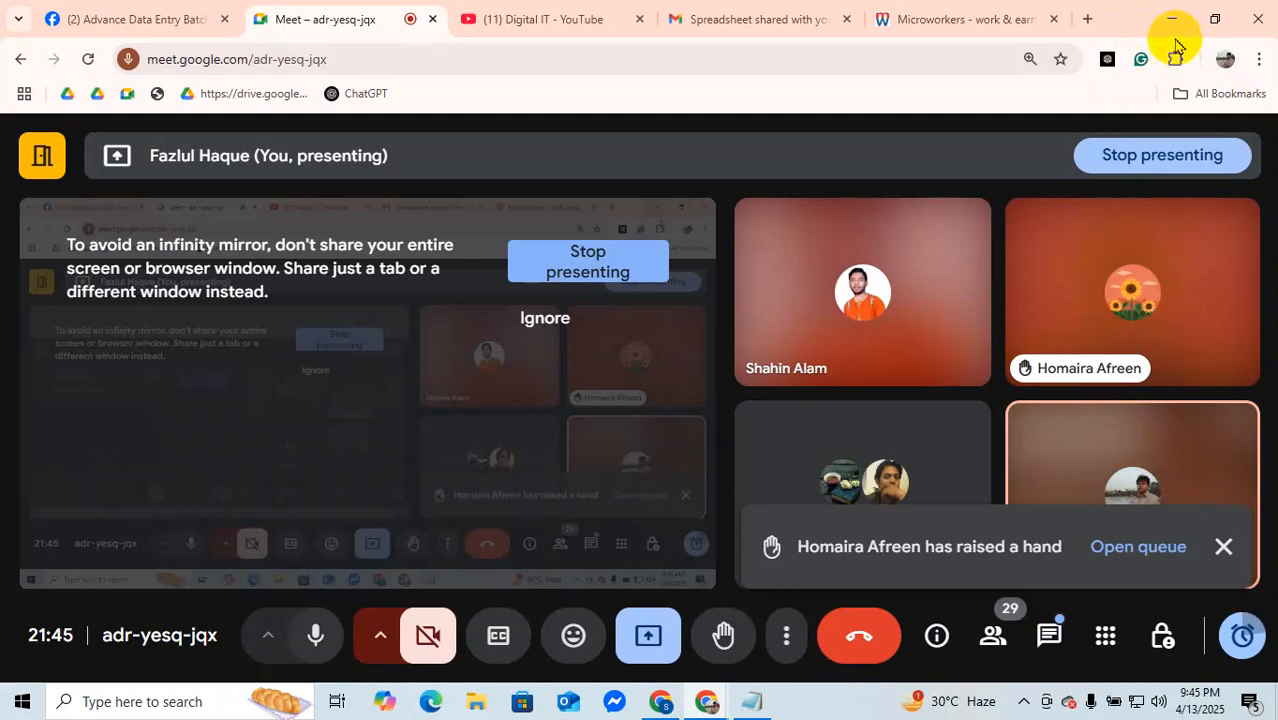
Step: Minimize the browser, open Microsoft Excel 2010 with a blank workbook, and dismiss the Office activation wizard
click(1171, 22)
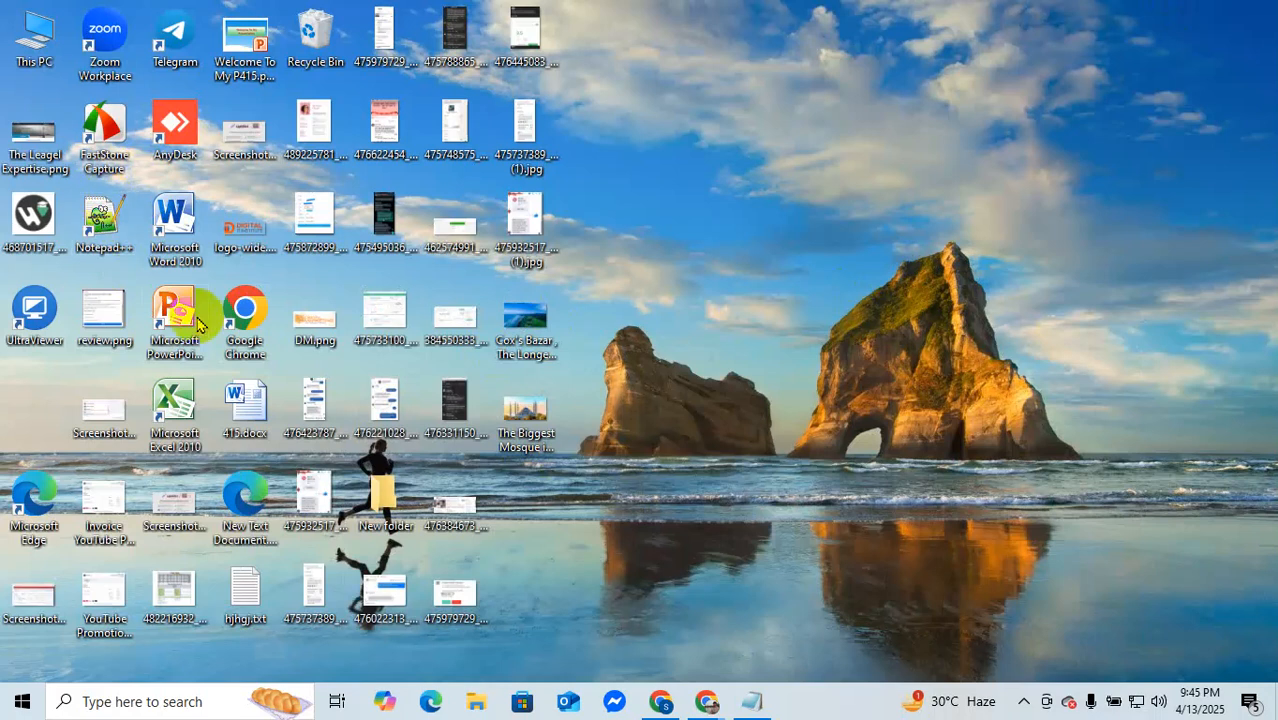
click(193, 396)
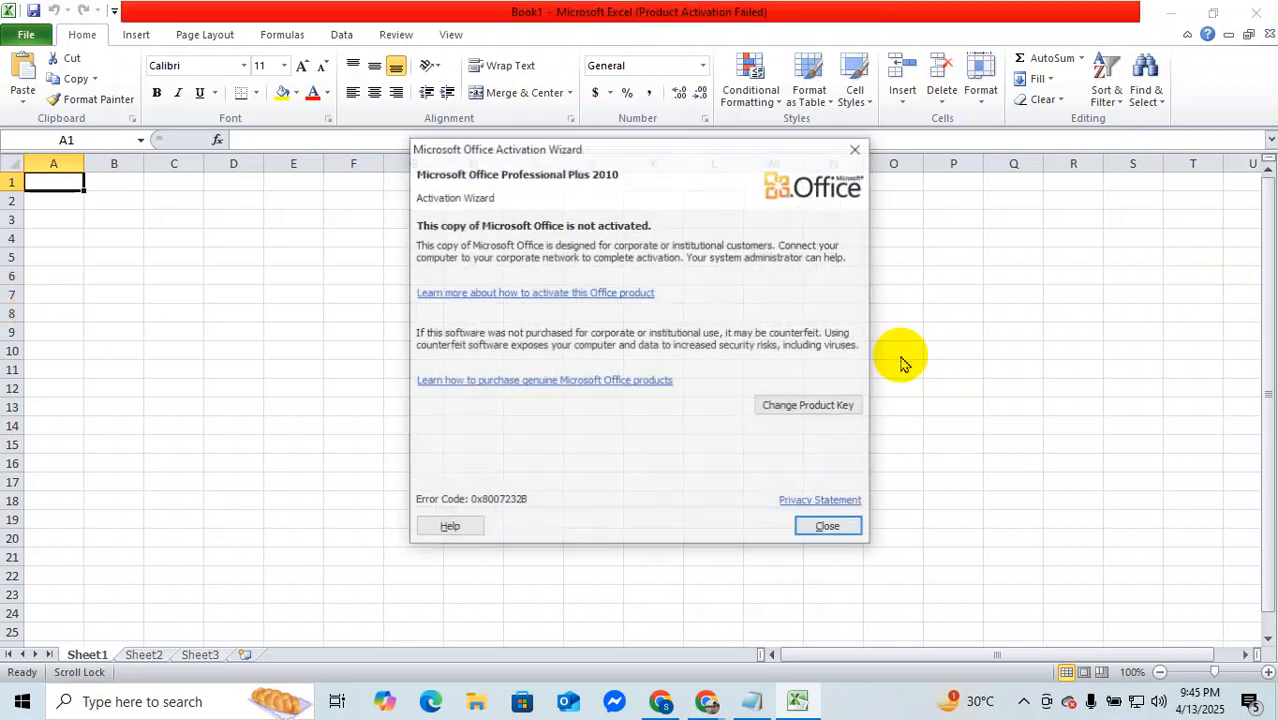
click(840, 528)
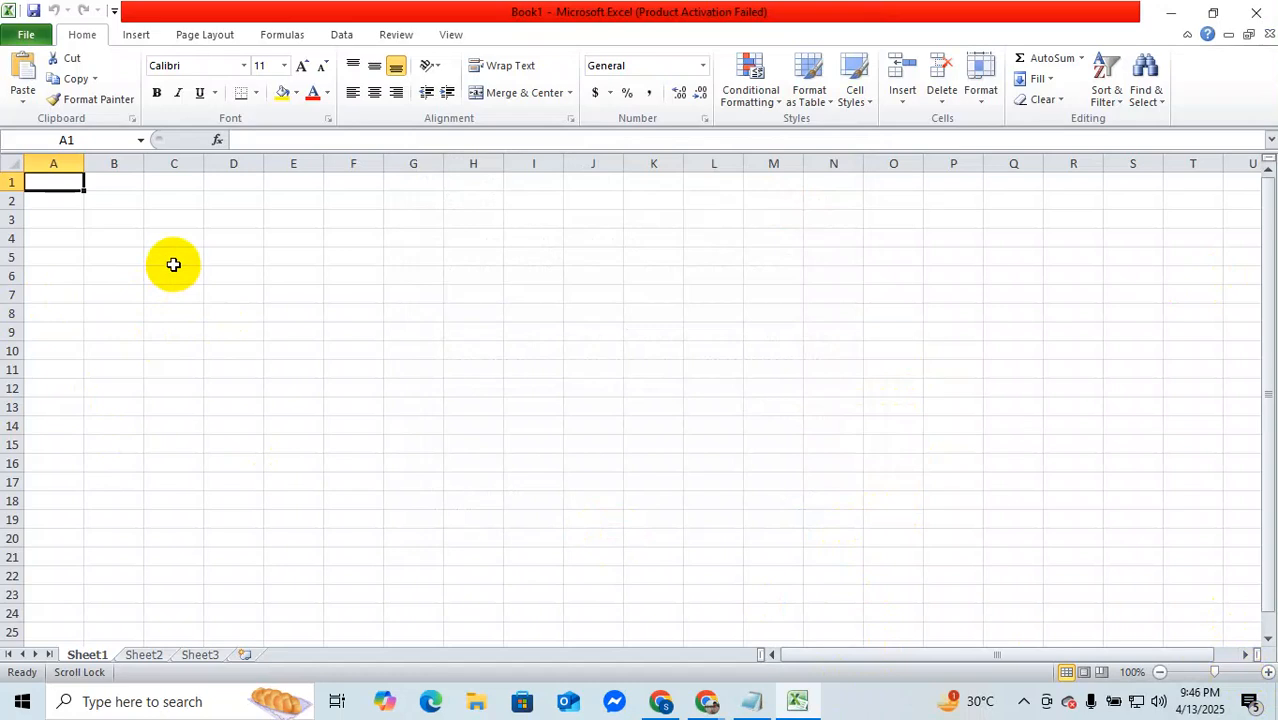
Step: Enter the title RESULT in cell A1 and the heading SL in cell A4
text(RESULT)
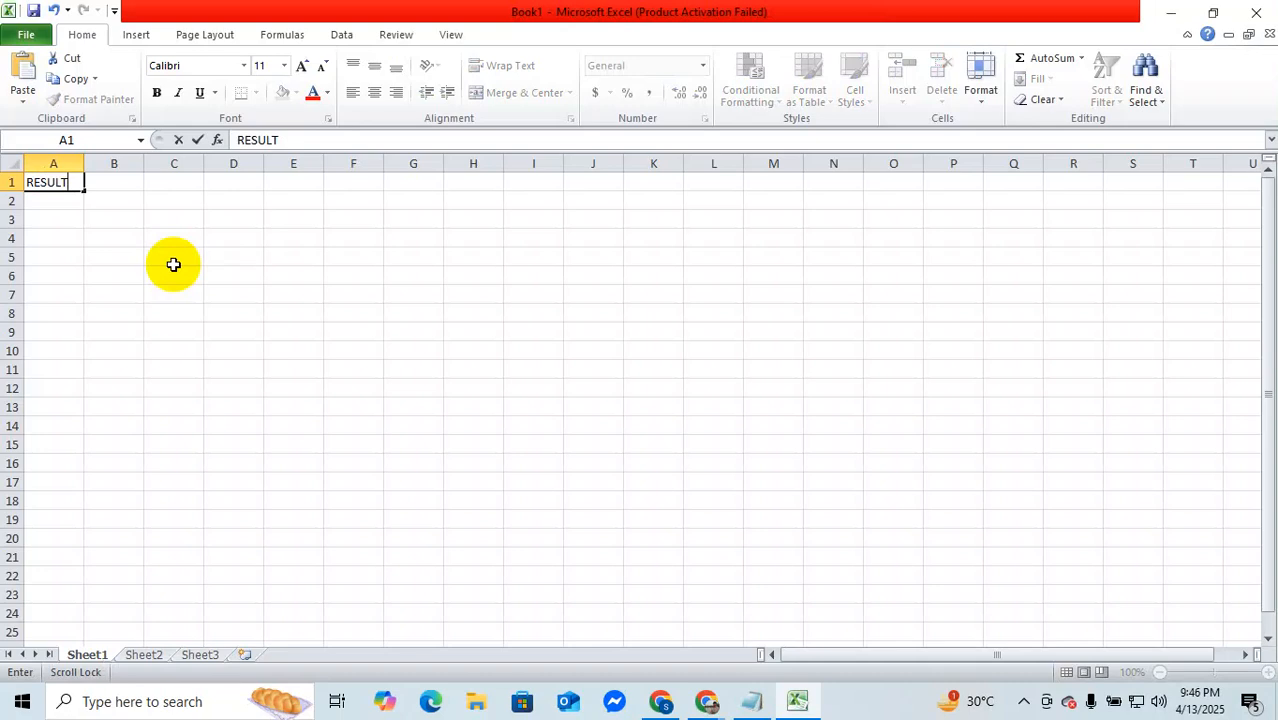
click(57, 237)
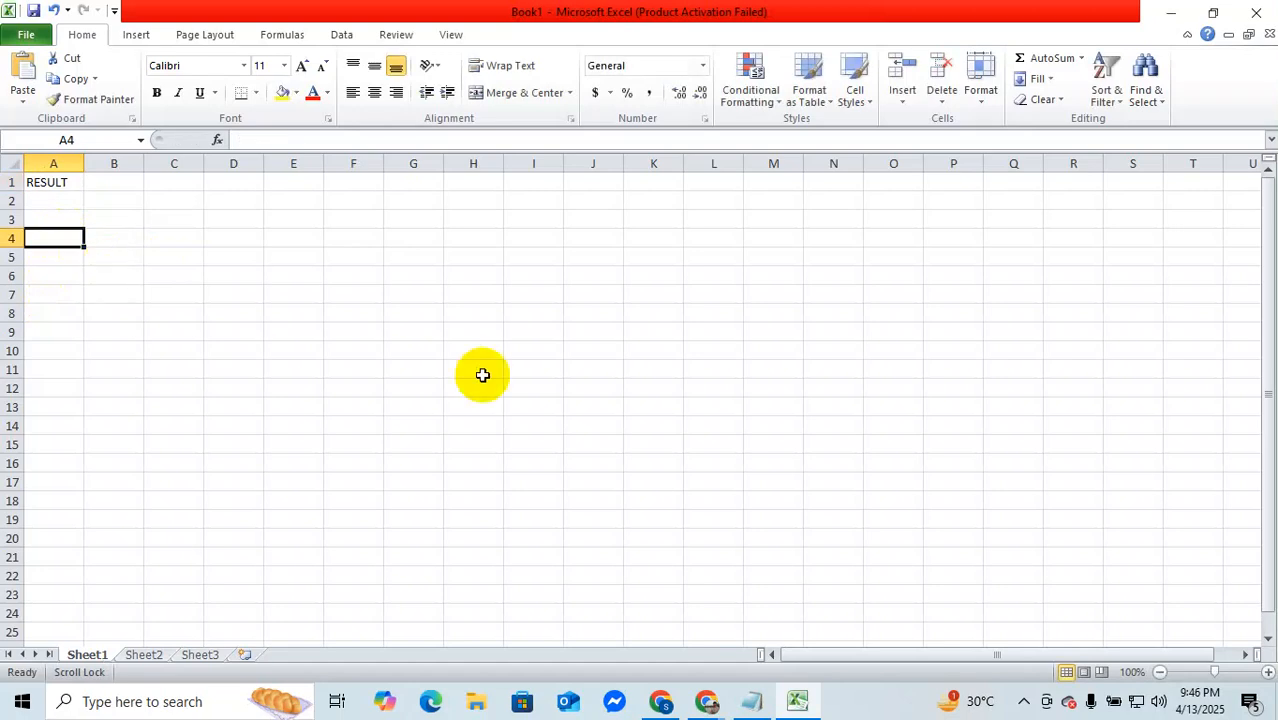
text(SL)
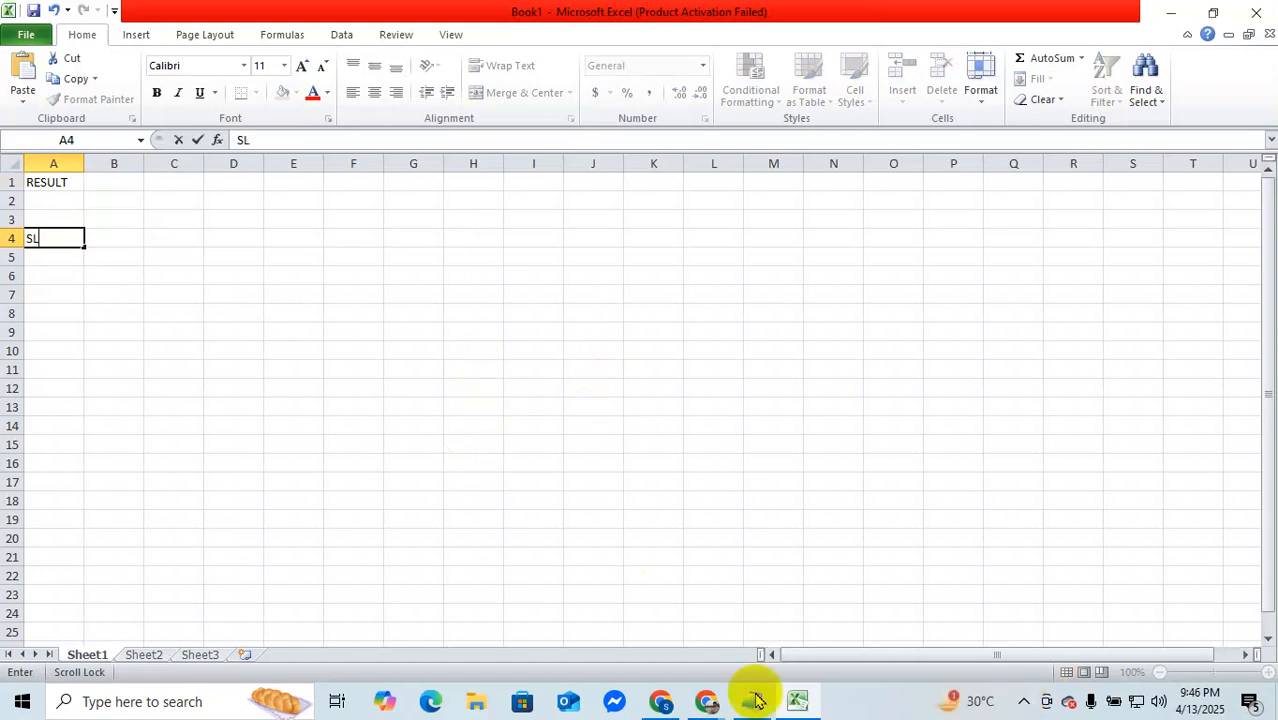
Step: Switch to the Google Meet call, mute the unmuted participant for everyone, and return to the Excel workbook
mouse_move(716, 701)
click(665, 650)
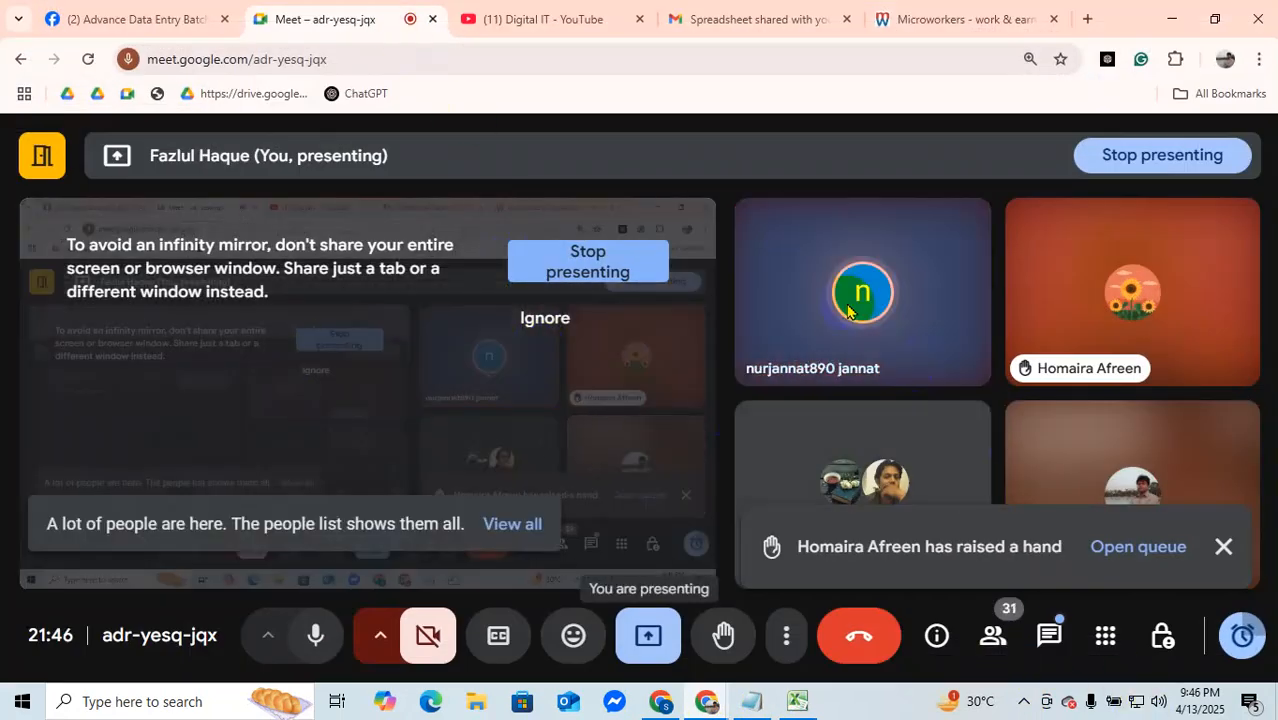
mouse_move(880, 303)
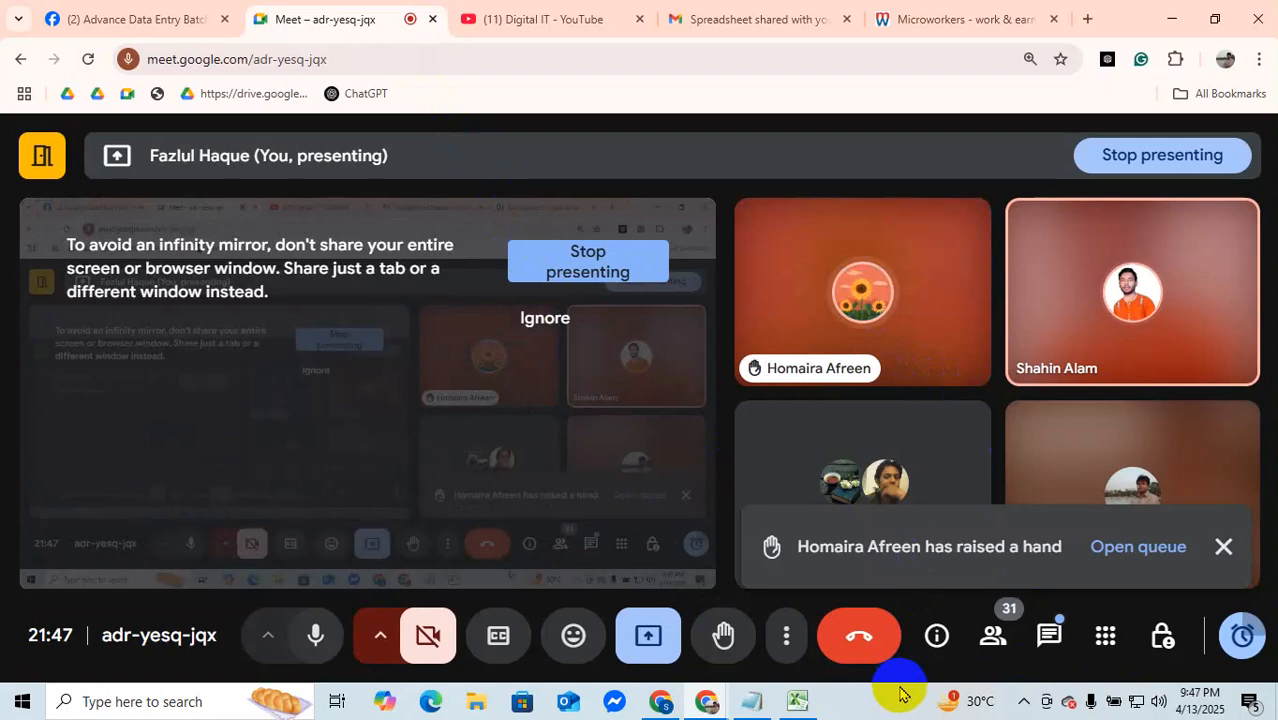
click(1133, 291)
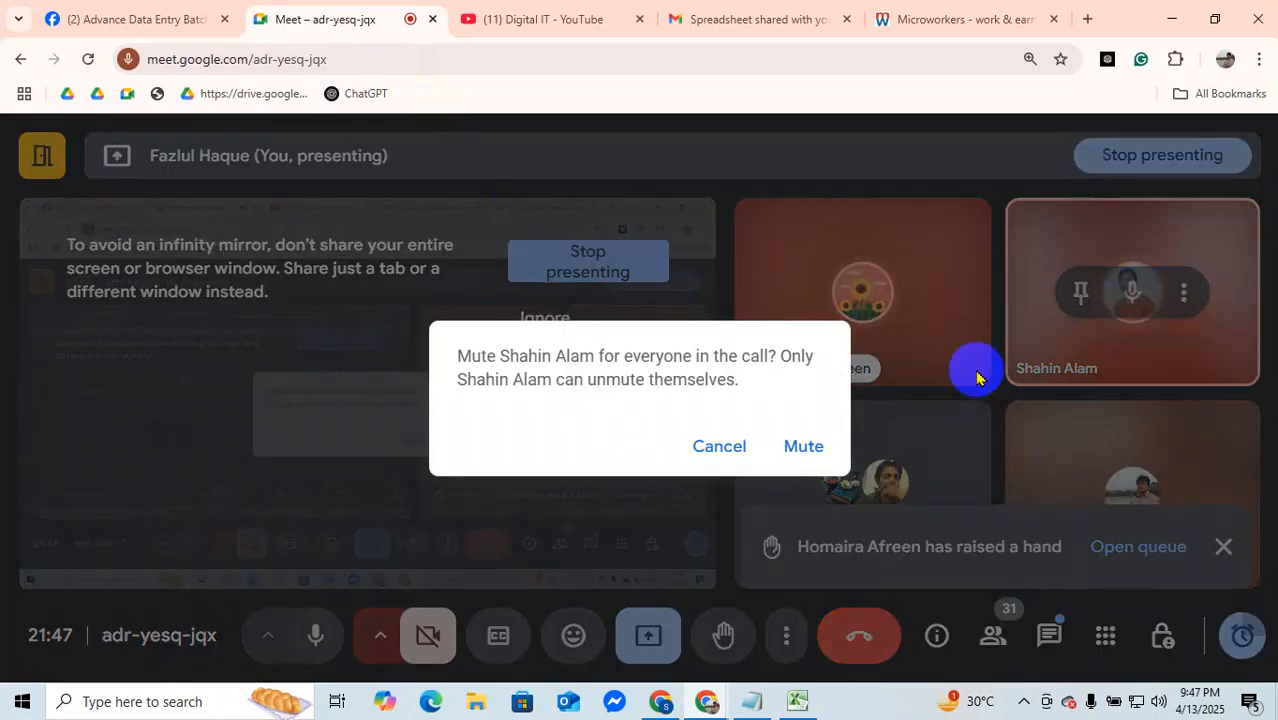
click(805, 447)
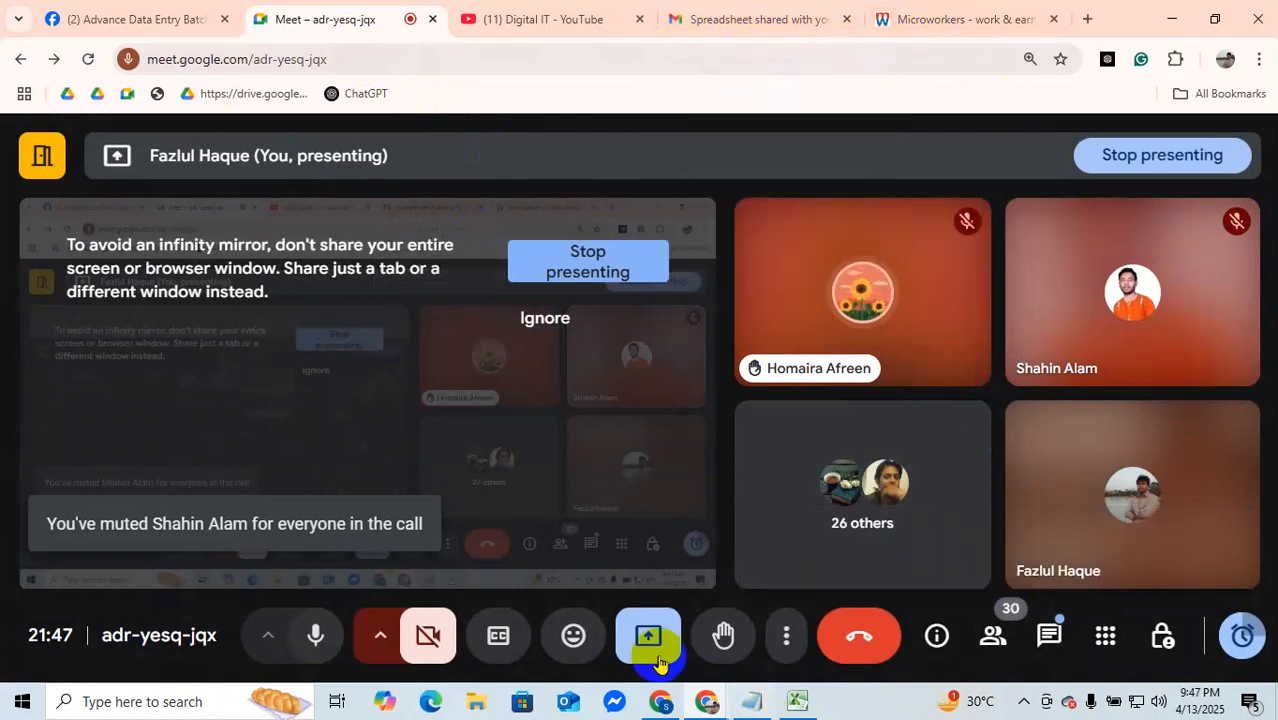
click(795, 700)
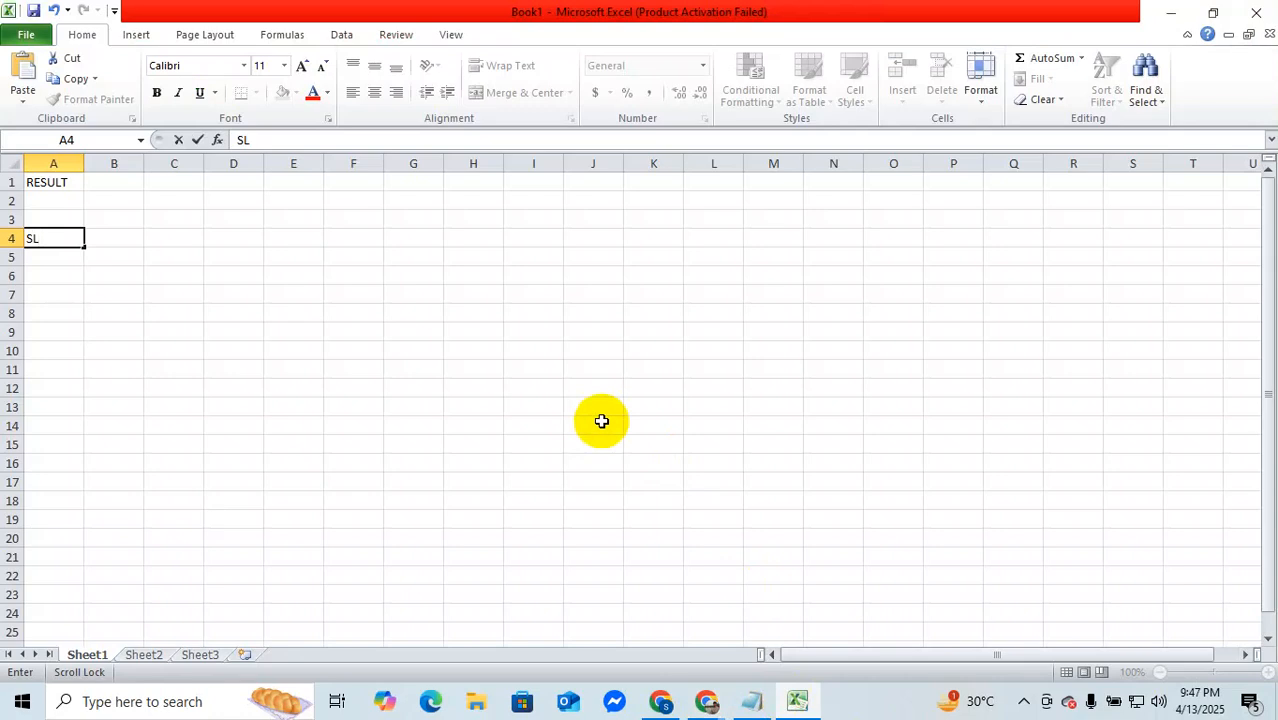
Step: Enter the headings Name, Bangla and English in cells B4 to D4
key(Tab)
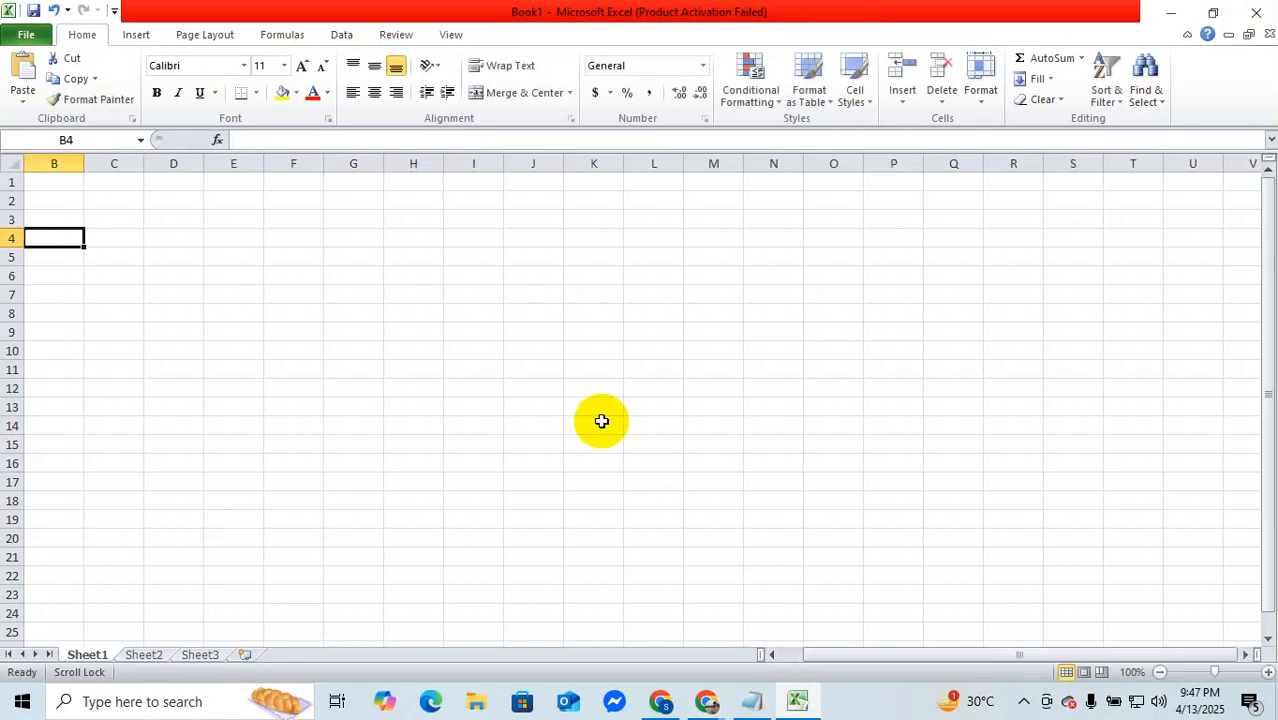
key(Left)
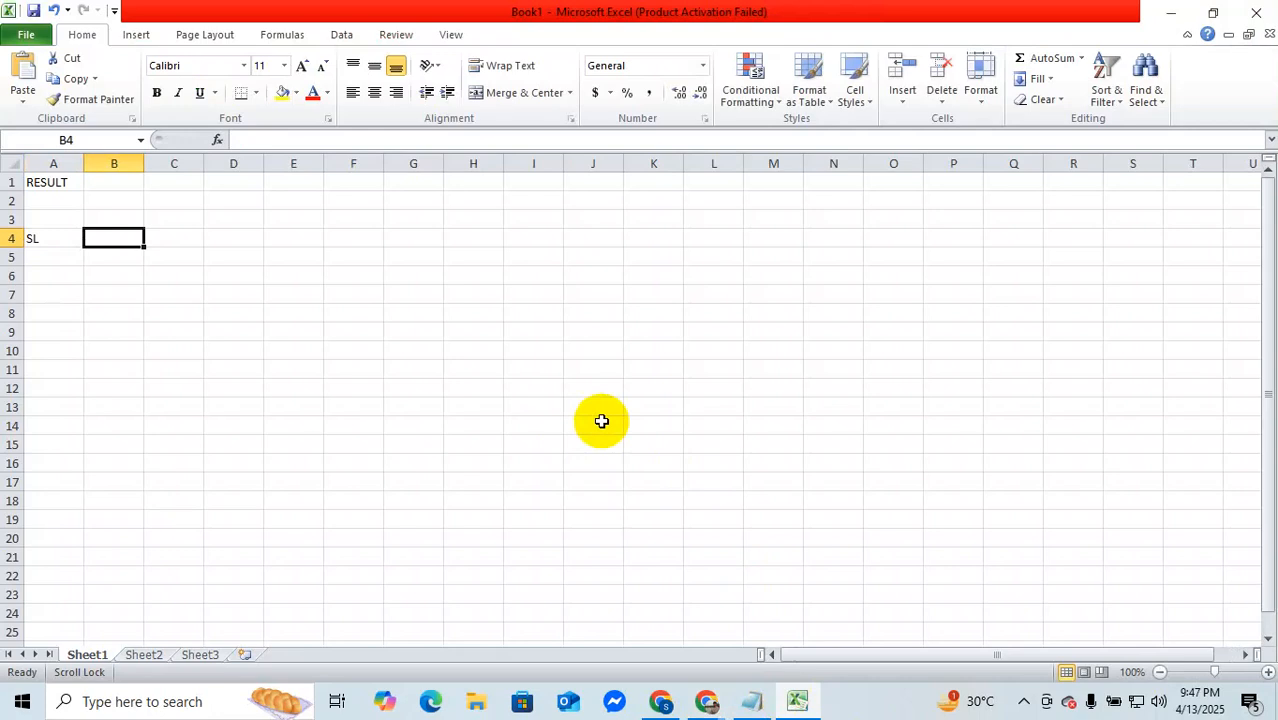
text(Name)
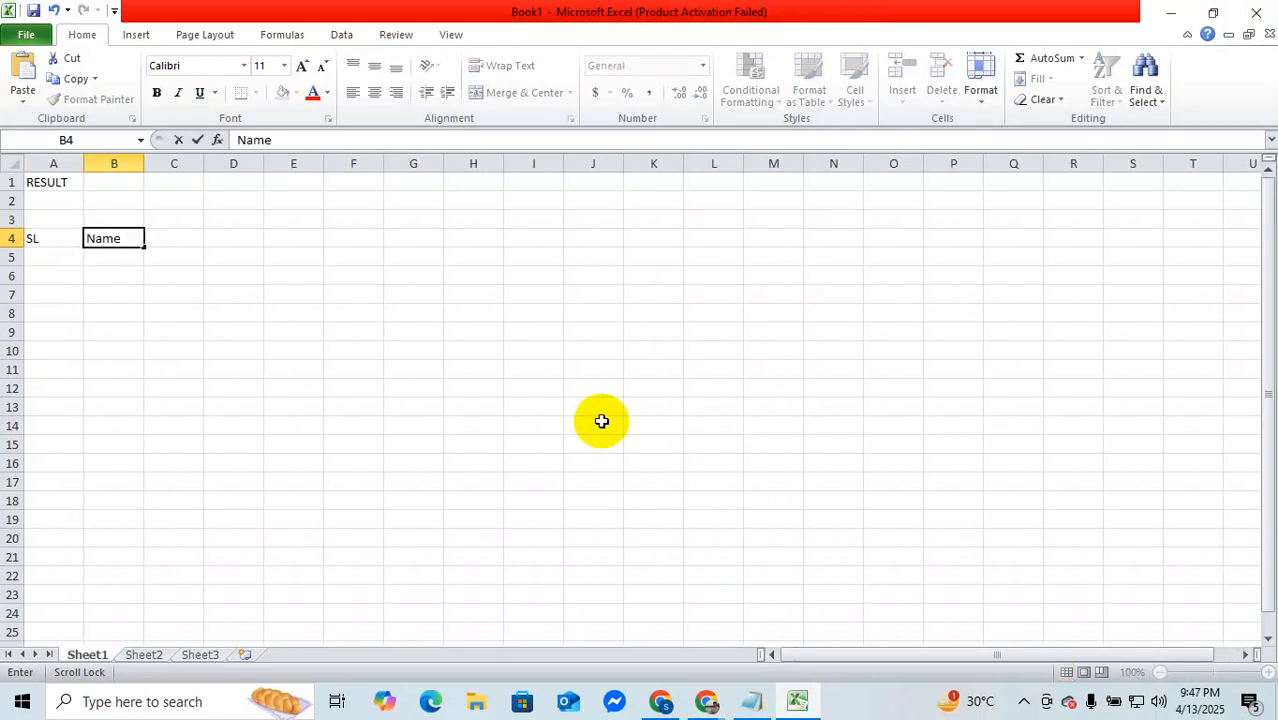
key(Tab)
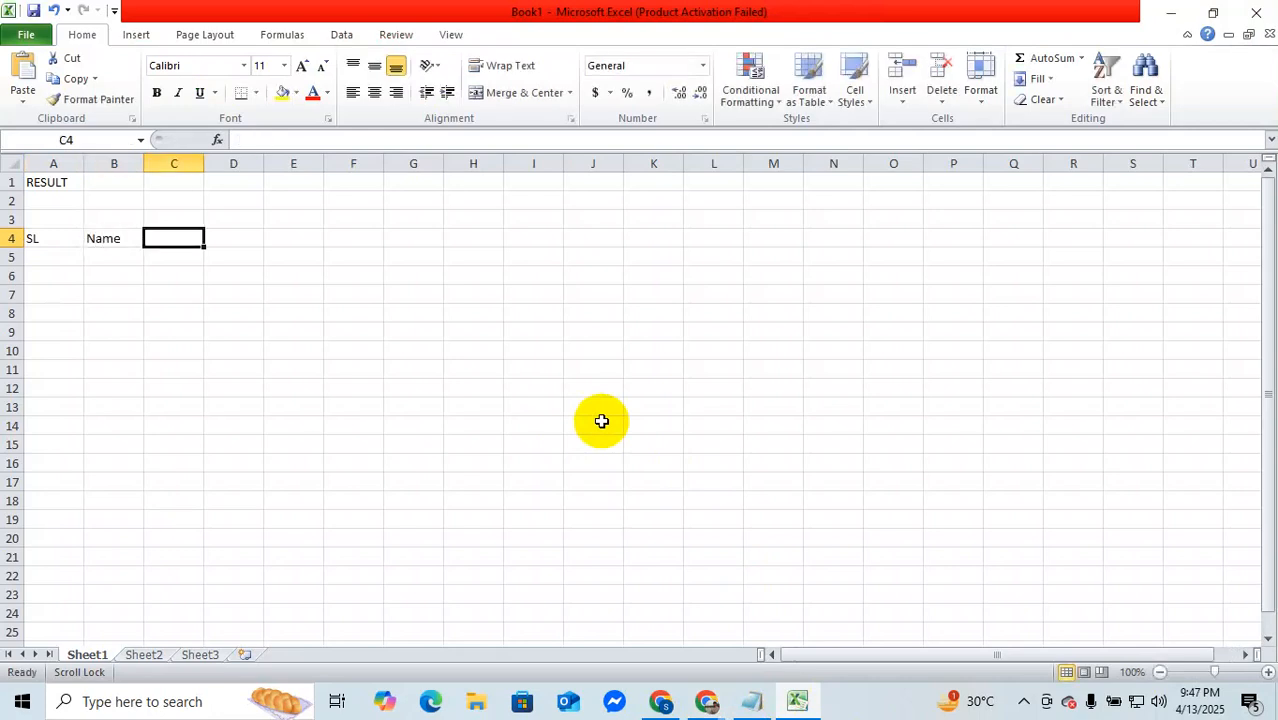
text(Bangla)
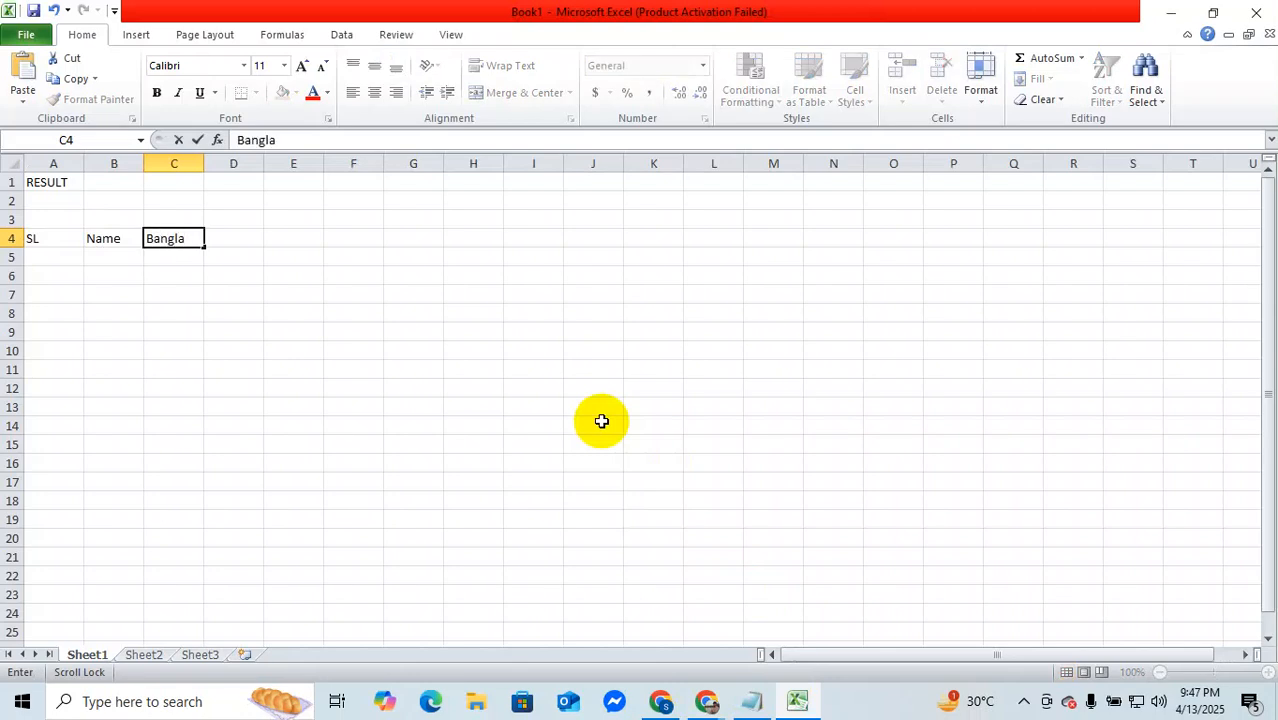
key(Tab)
text(English)
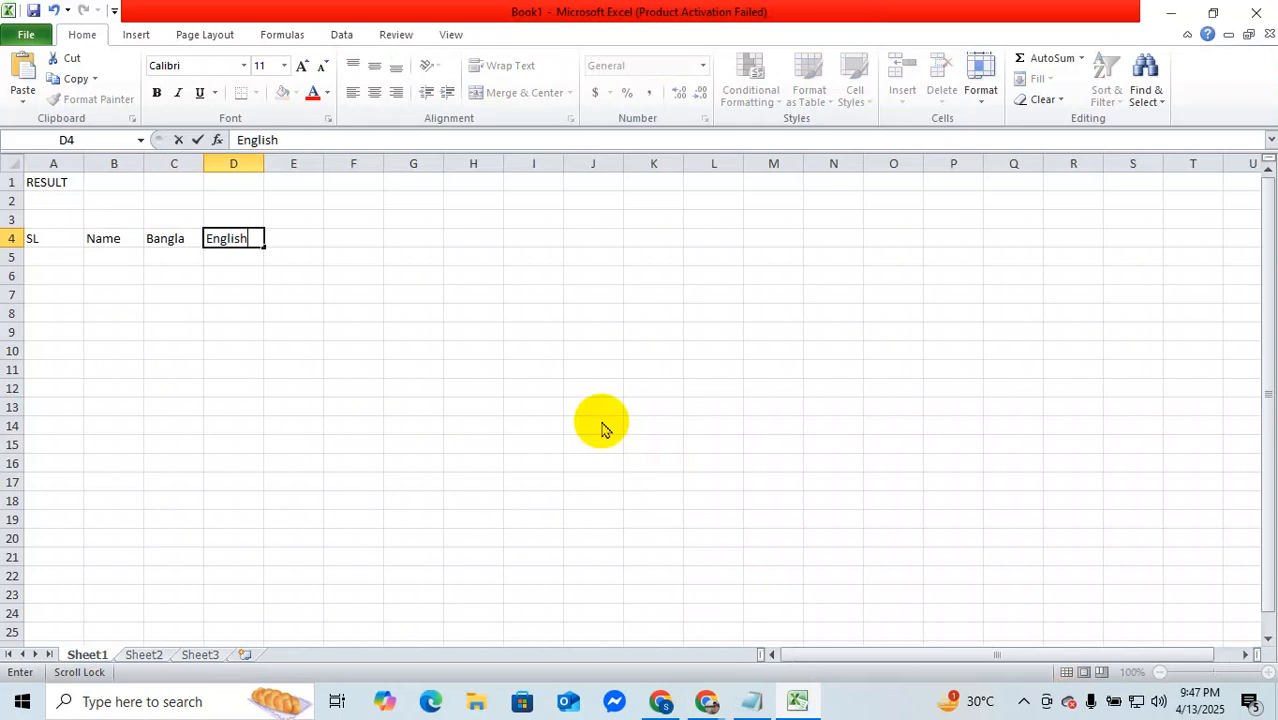
key(Tab)
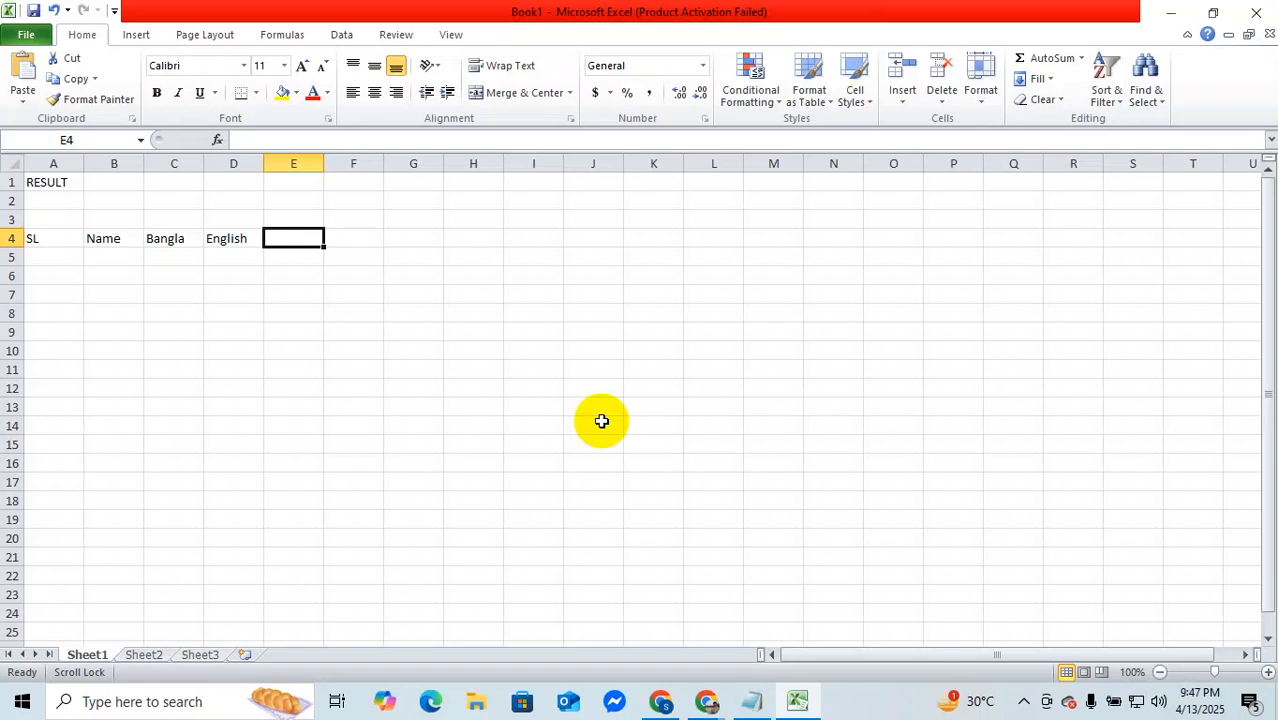
Step: Enter the subject headings Math, Biology and Physics in cells E4 to G4
text(Math)
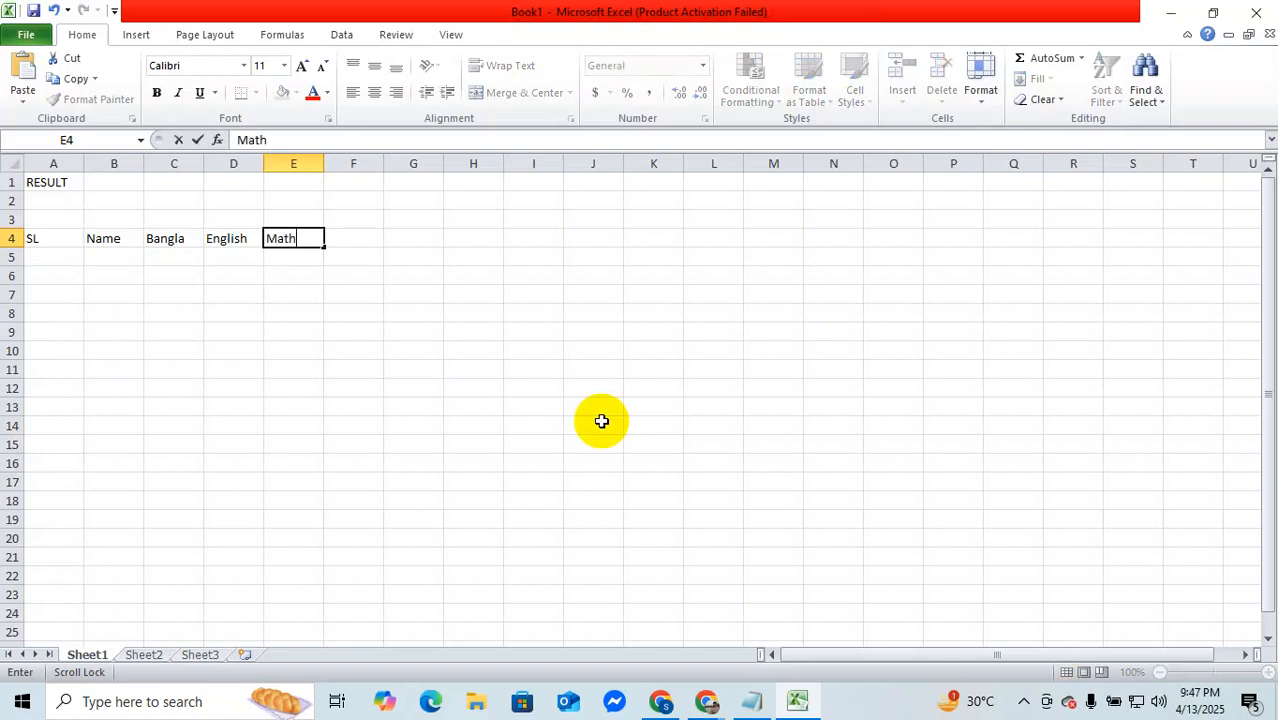
key(Tab)
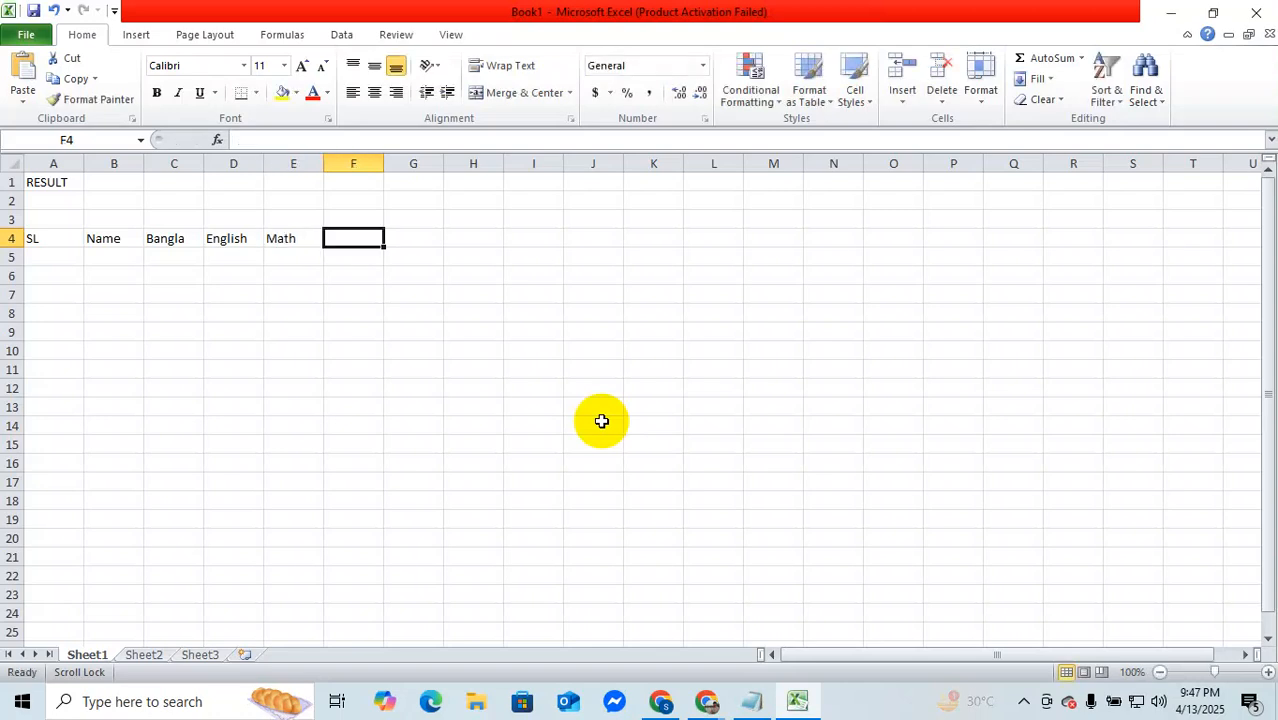
text(Biology)
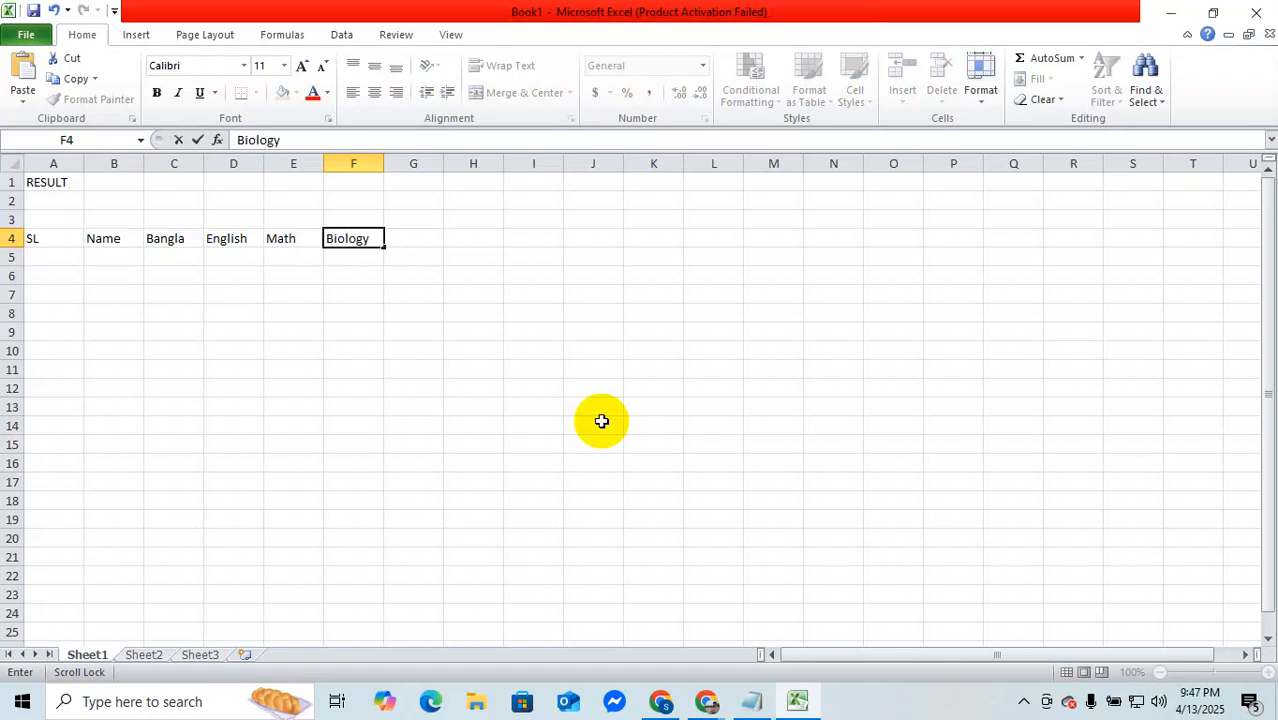
key(Tab)
text(P)
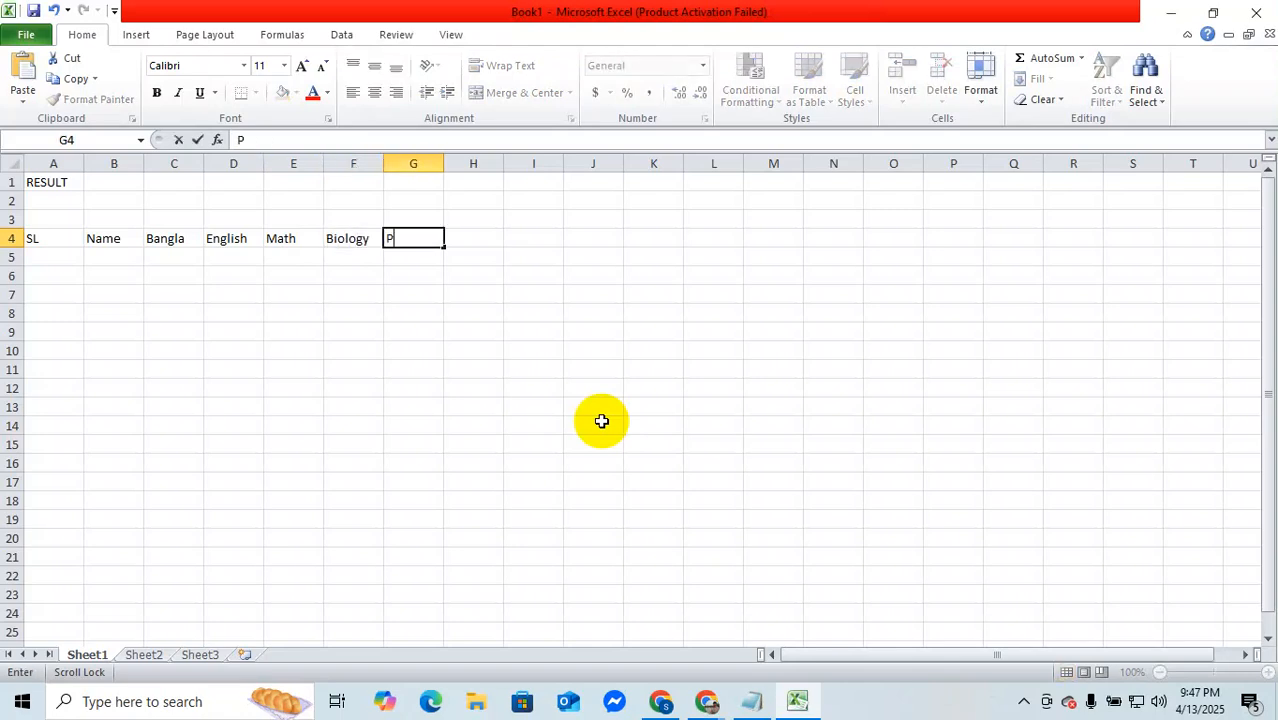
text(hysics)
key(Tab)
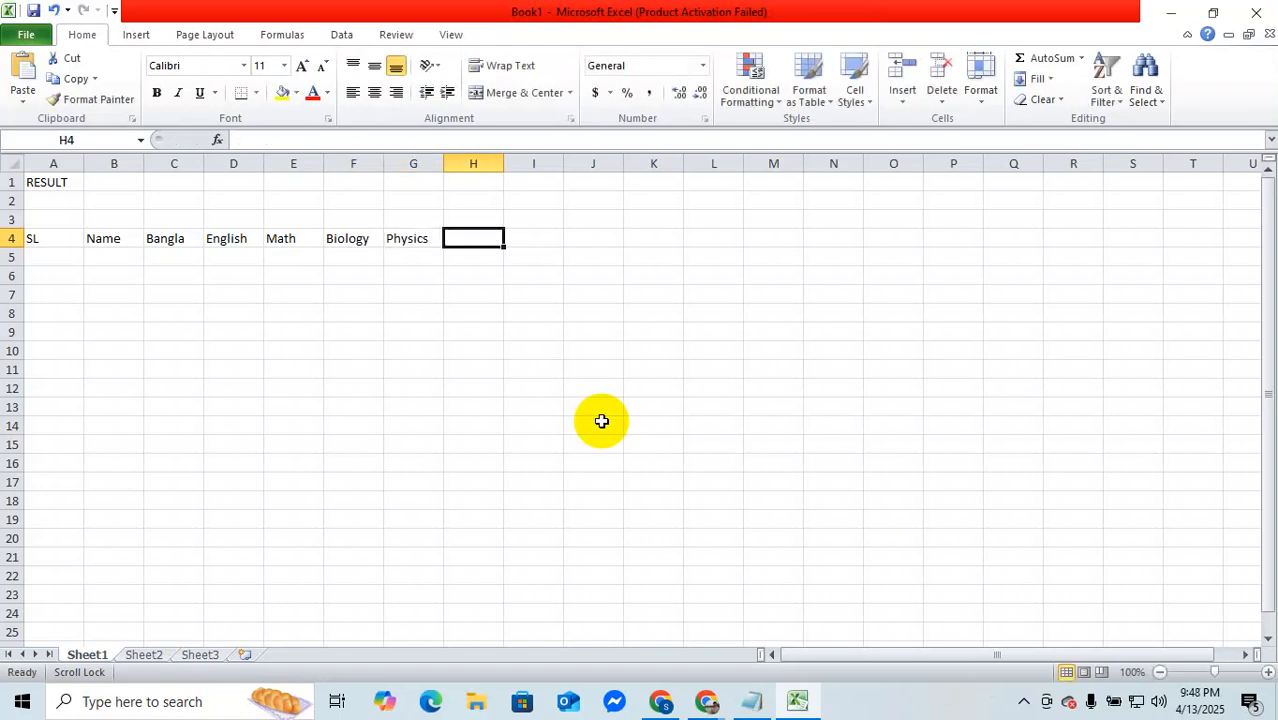
Step: Enter the headings Chemistry, Total and Average in cells H4 to J4
text(Chemistry)
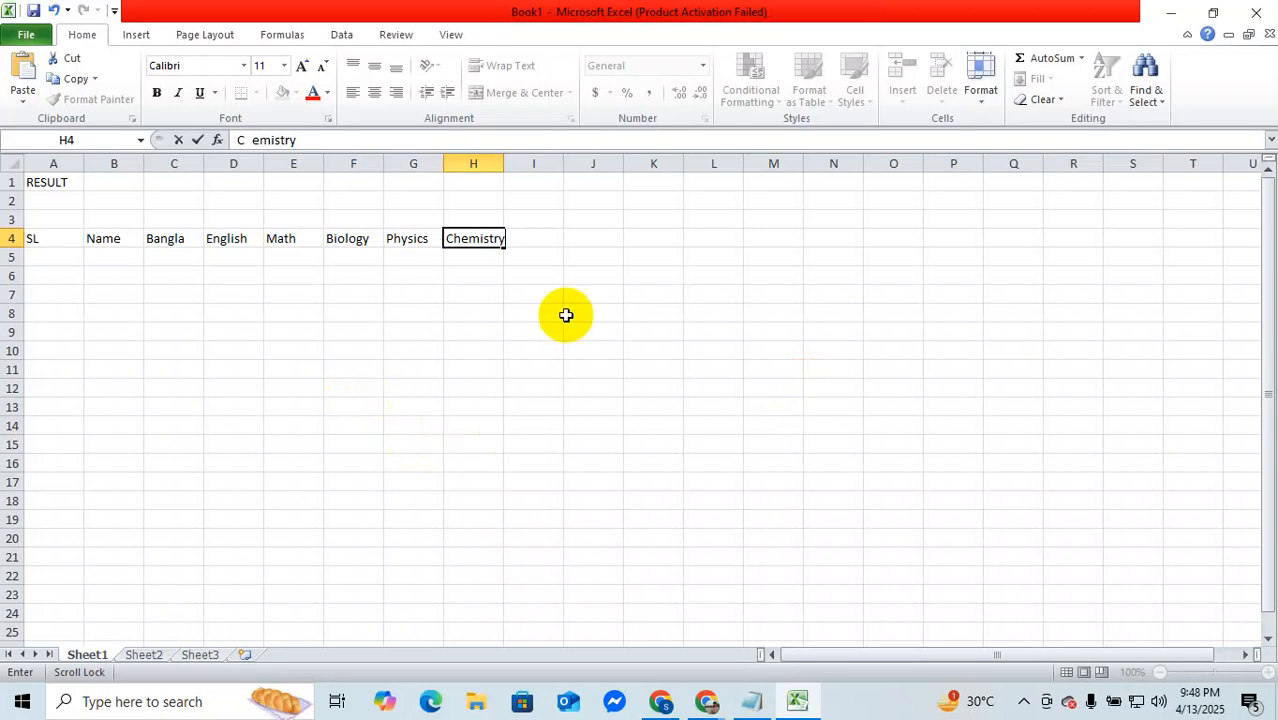
click(540, 245)
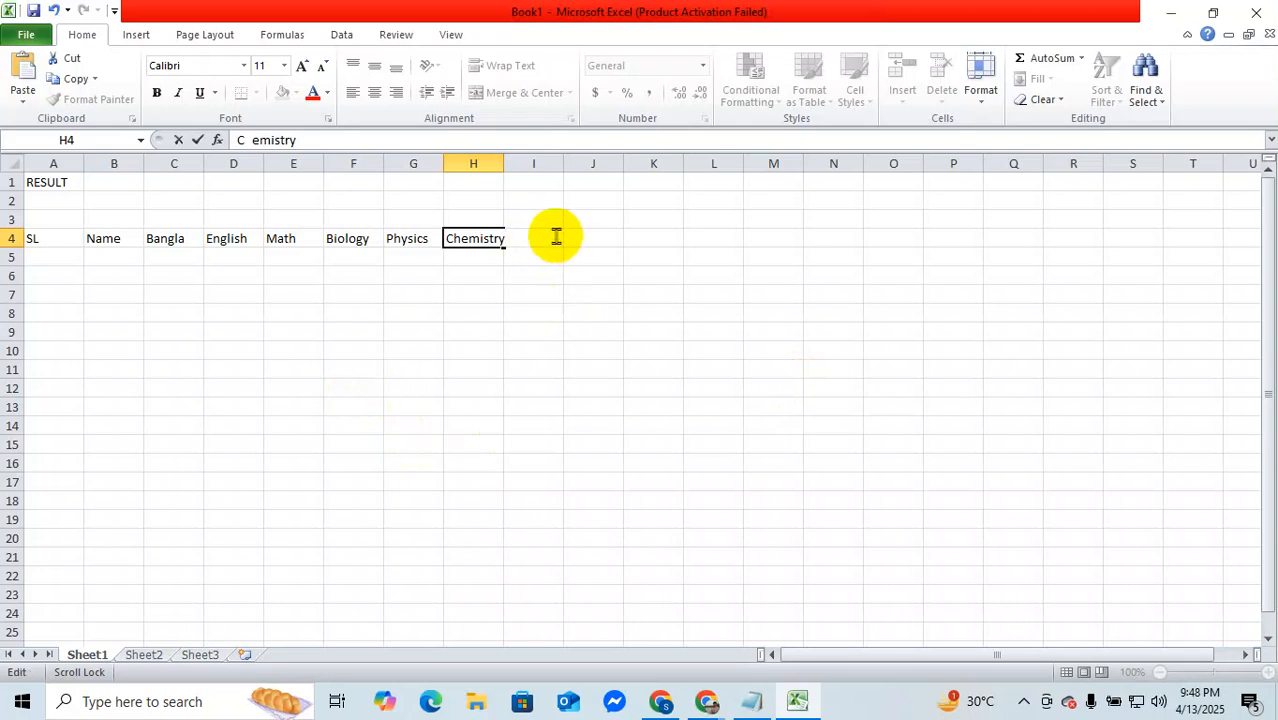
key(Tab)
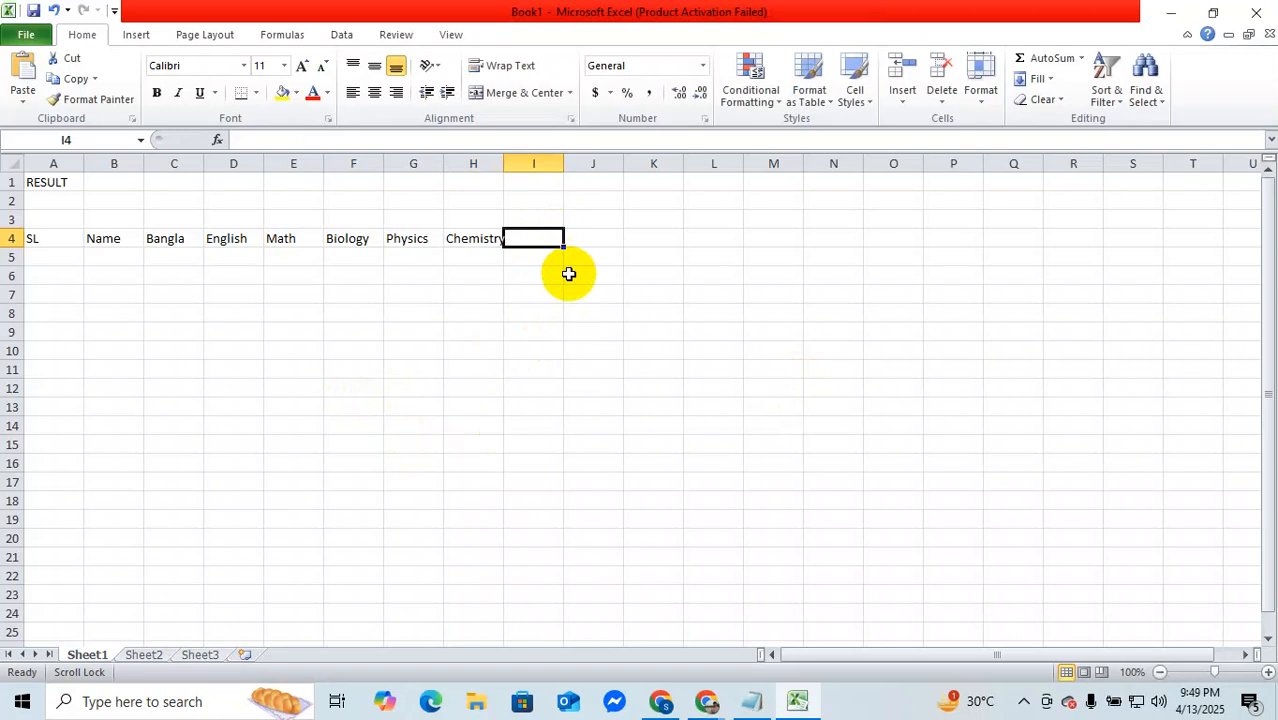
text(Total)
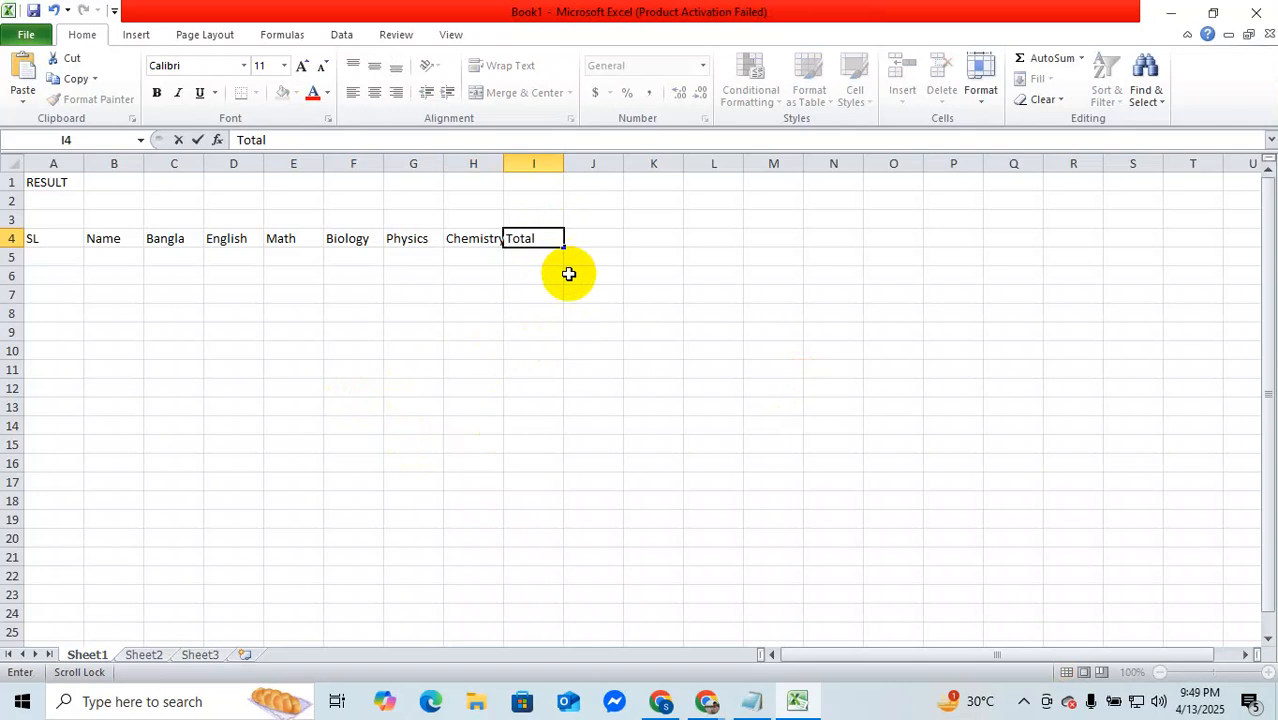
key(Tab)
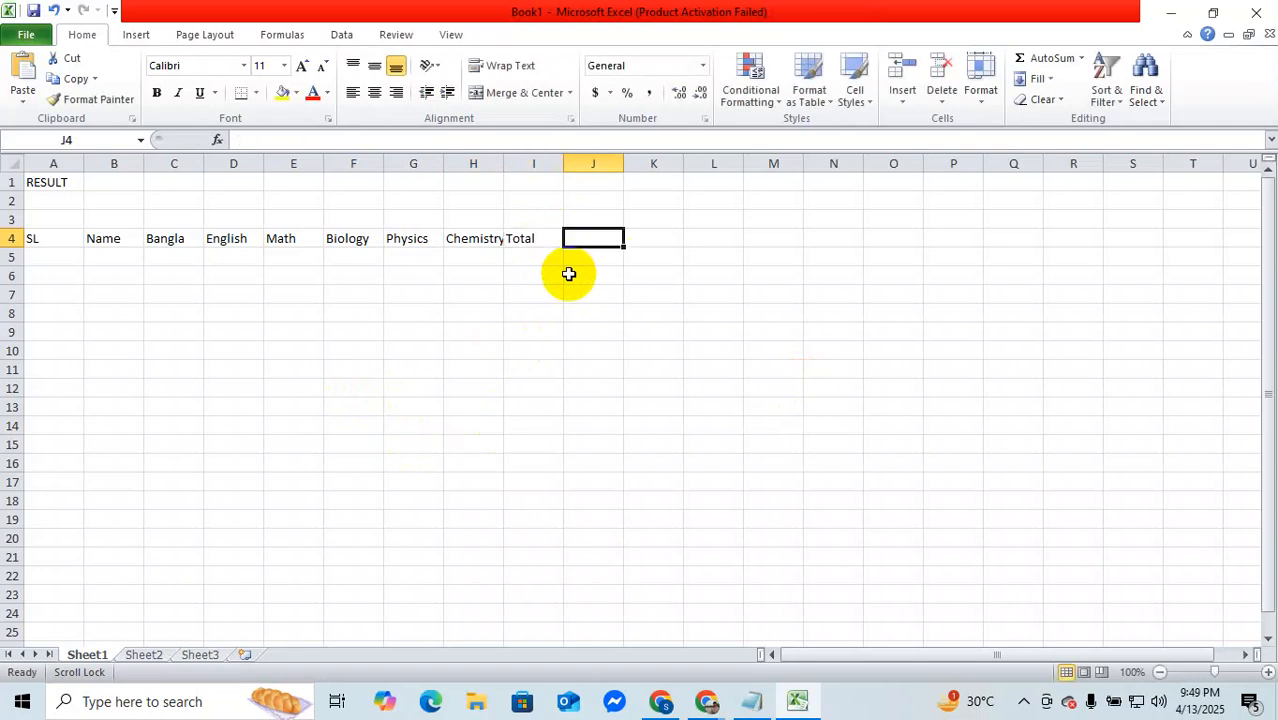
text(Av)
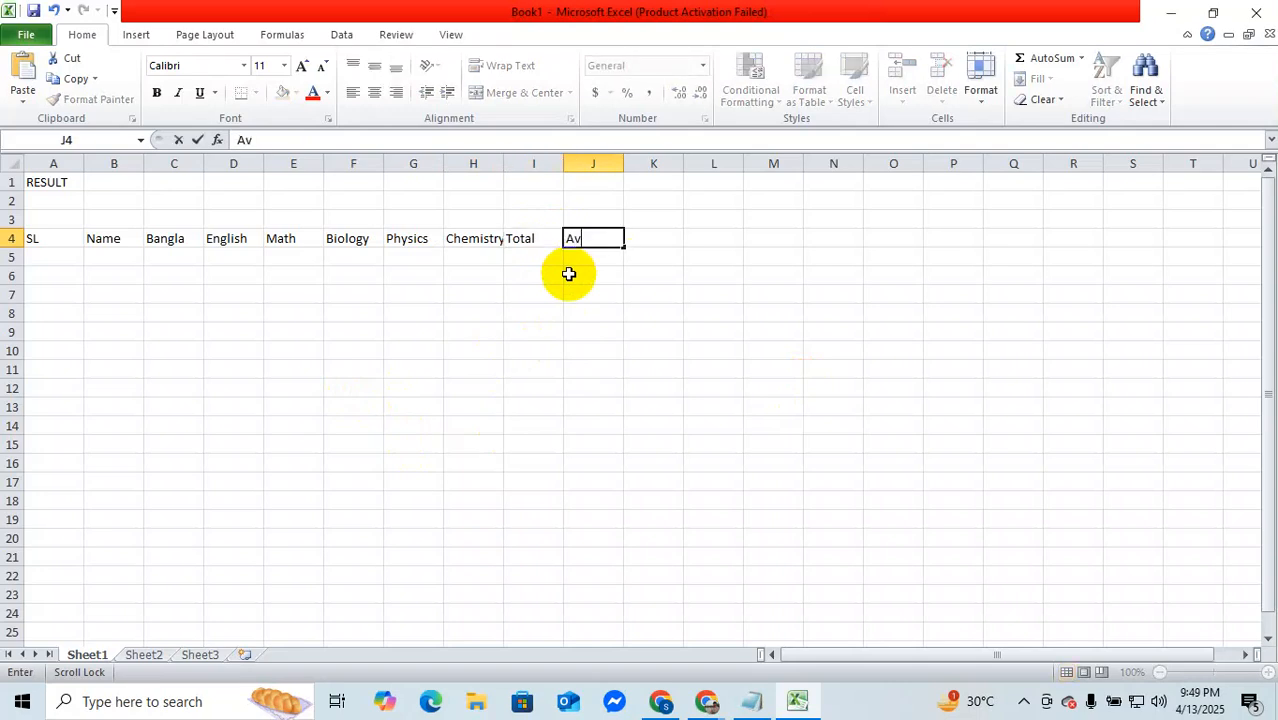
text(erage)
key(Tab)
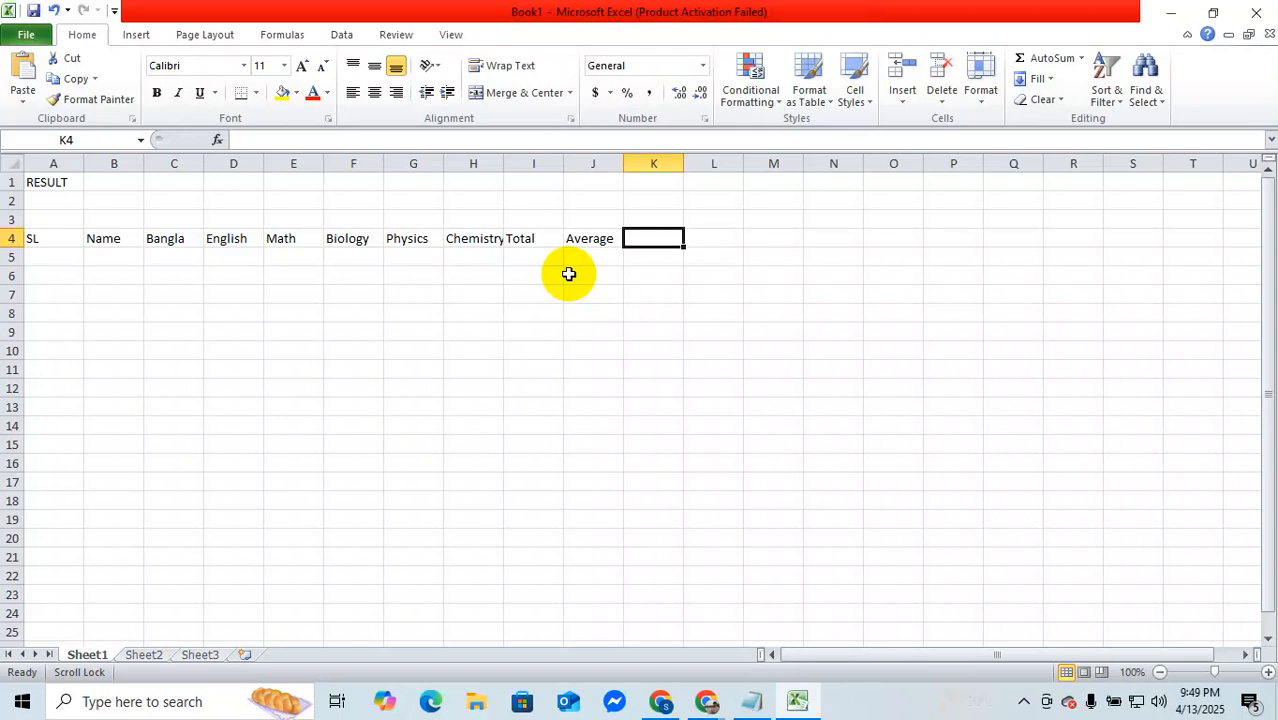
Step: Try Pass and Grade as headings in cell K4, clearing each entry
text(Pass)
key(Tab)
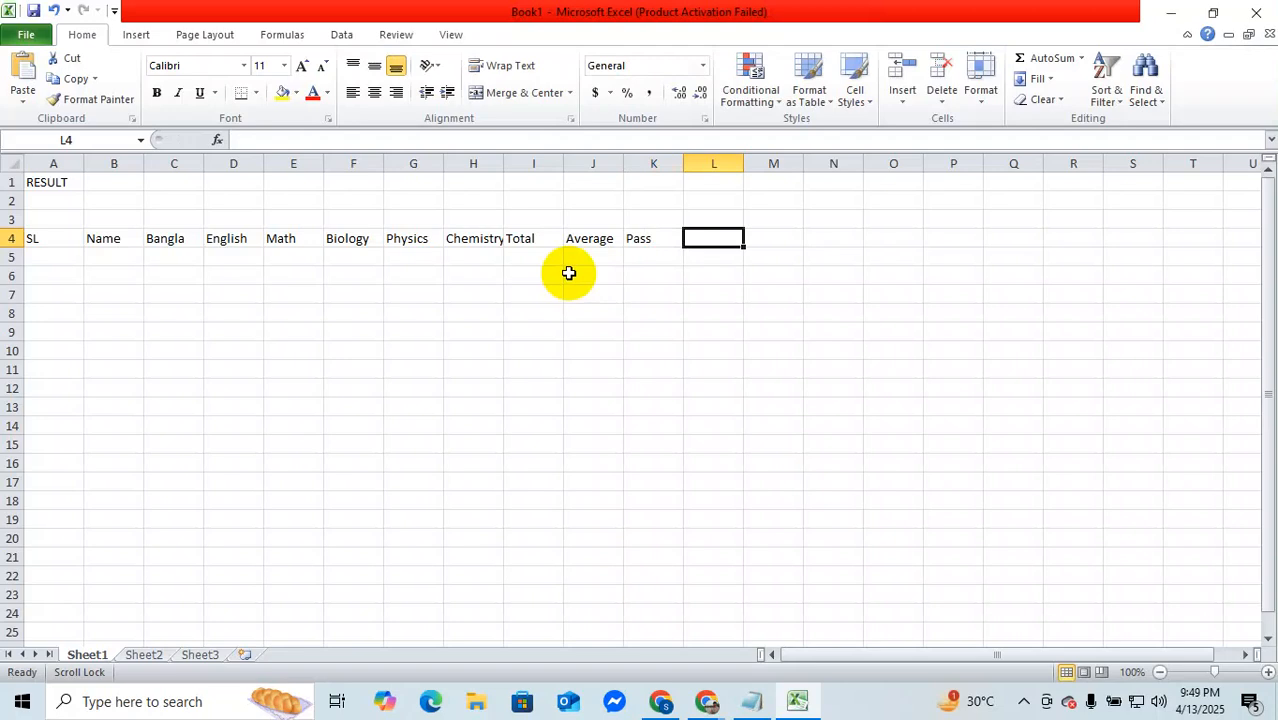
click(645, 238)
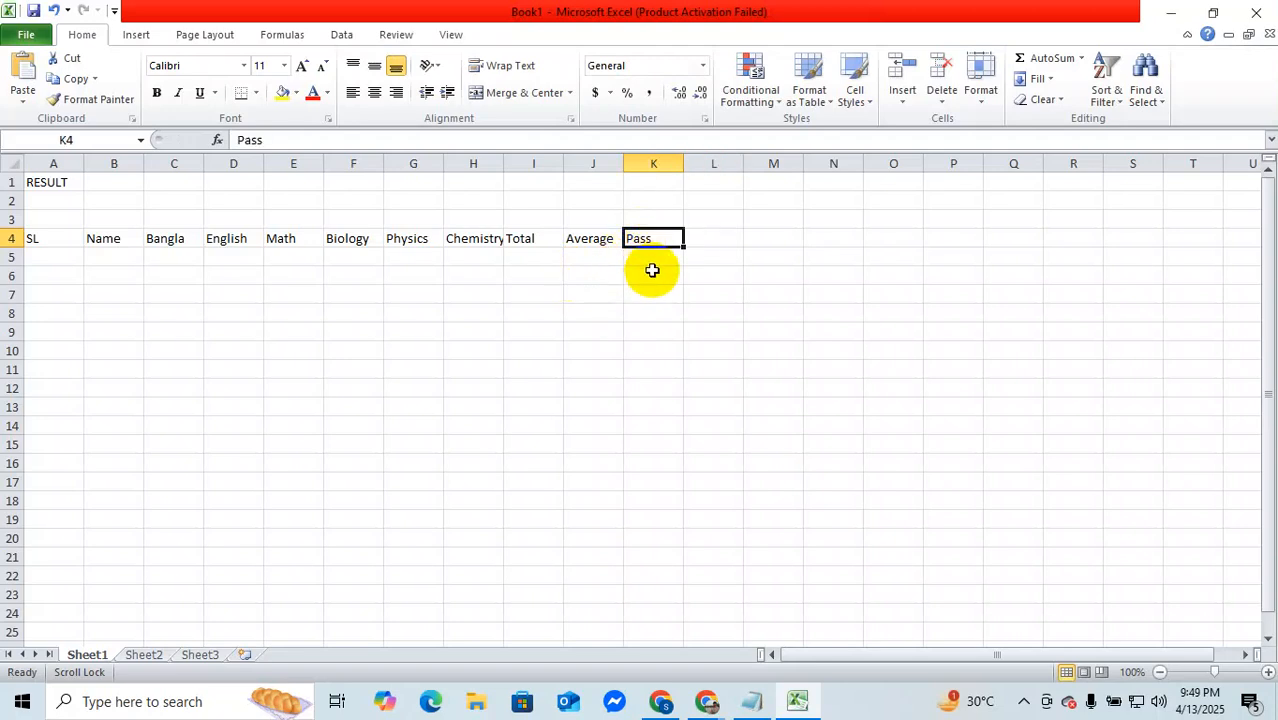
key(BackSpace)
text(Grade)
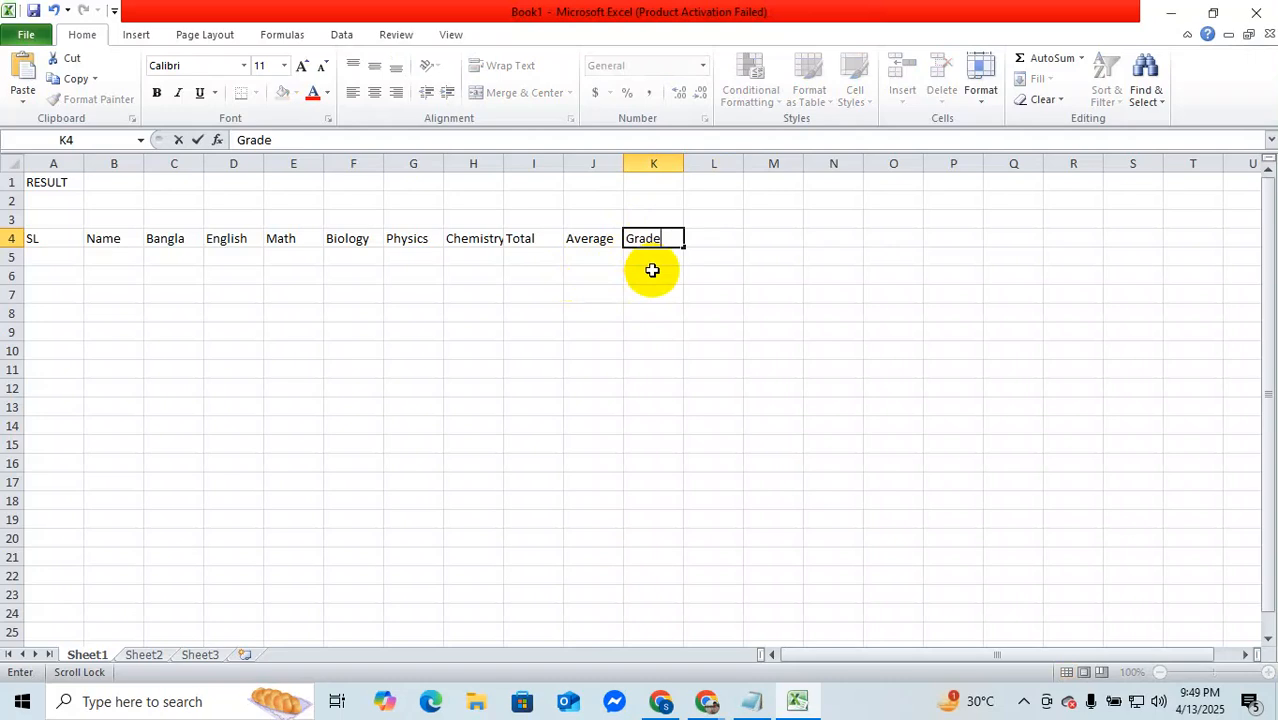
key(BackSpace)
key(BackSpace)
key(BackSpace)
key(BackSpace)
key(BackSpace)
Step: Enter the headings Maximum and Minimun in cells K4 and L4
text(Maximum)
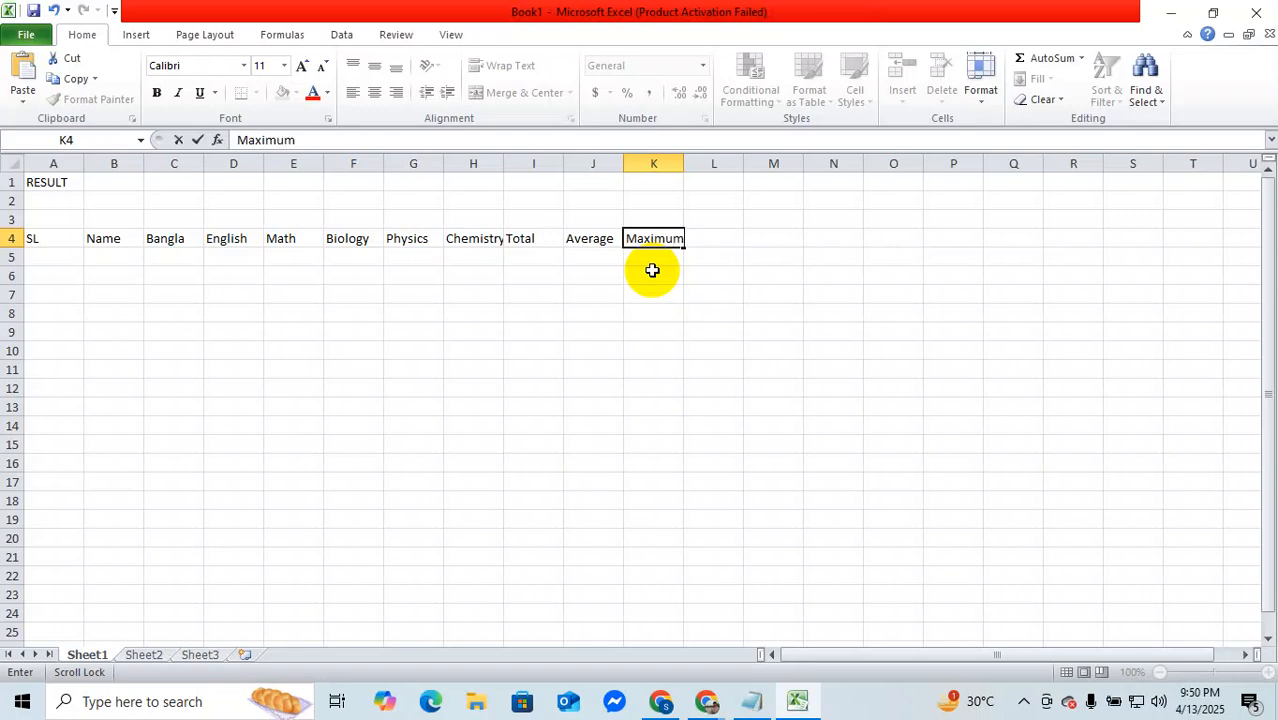
key(Tab)
text(Min)
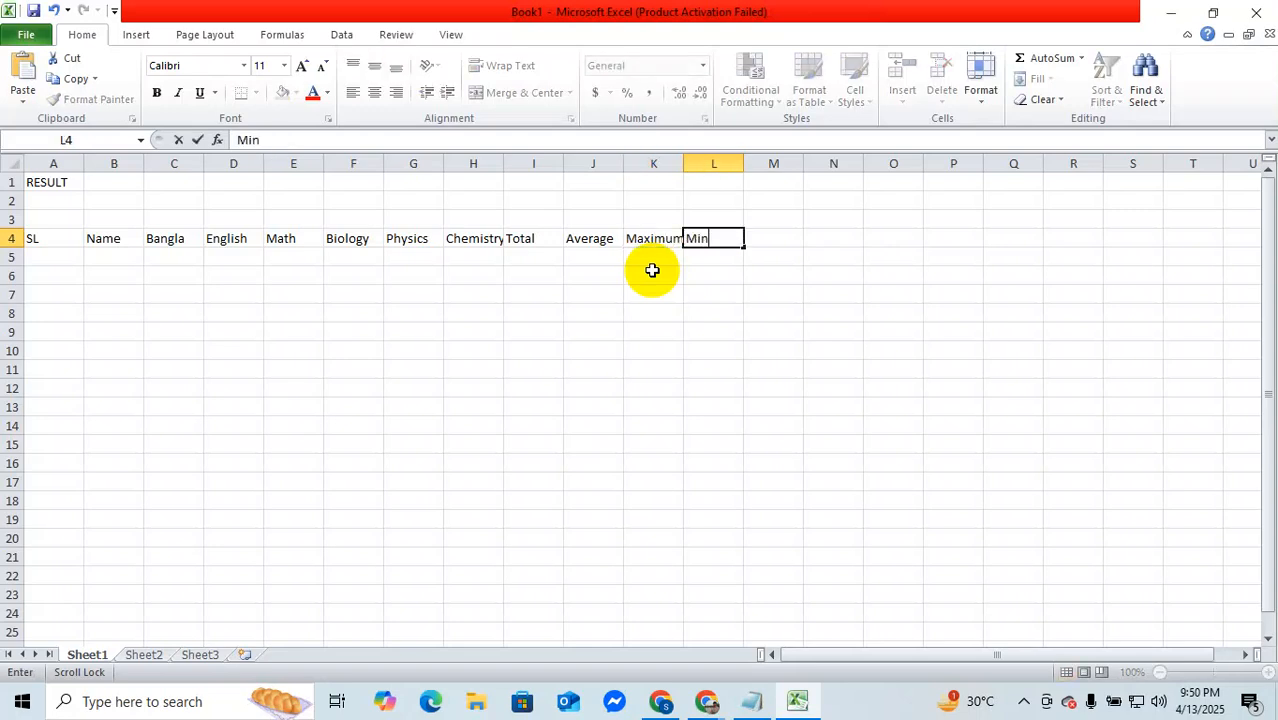
text(imun)
key(Tab)
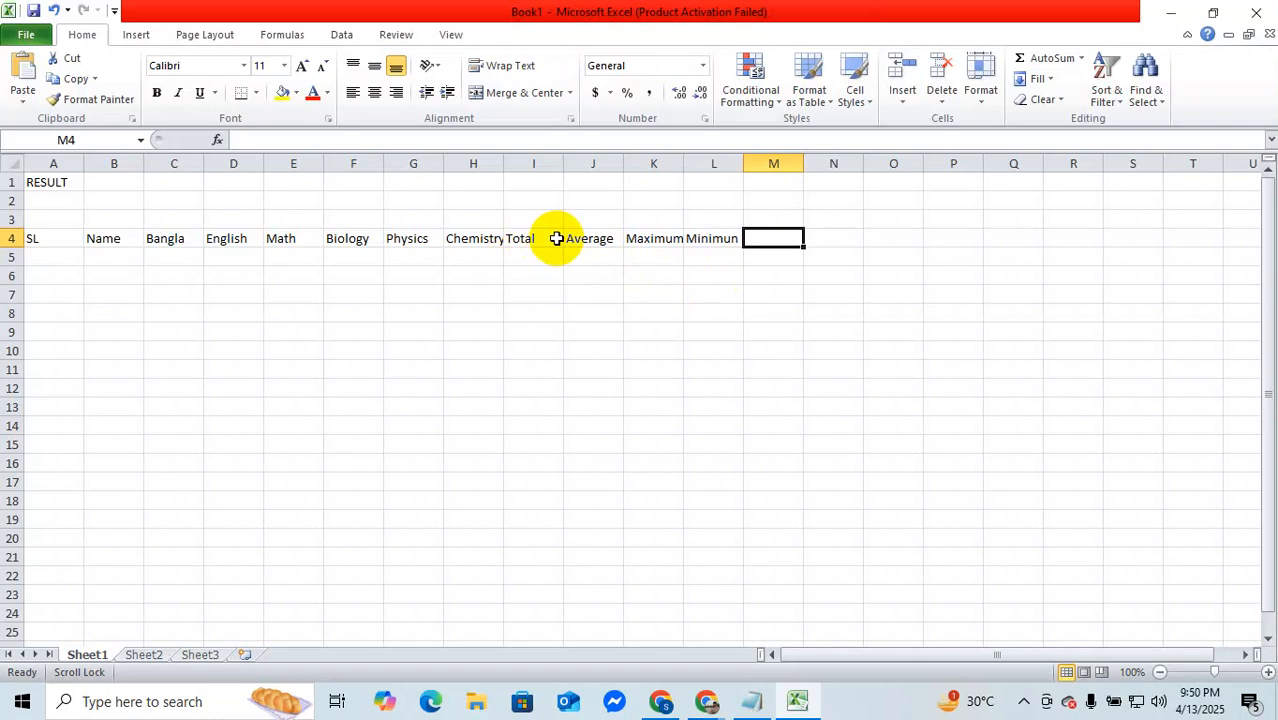
Step: Enter the attendance headings present and Absent in cells M4 and N4
text(present)
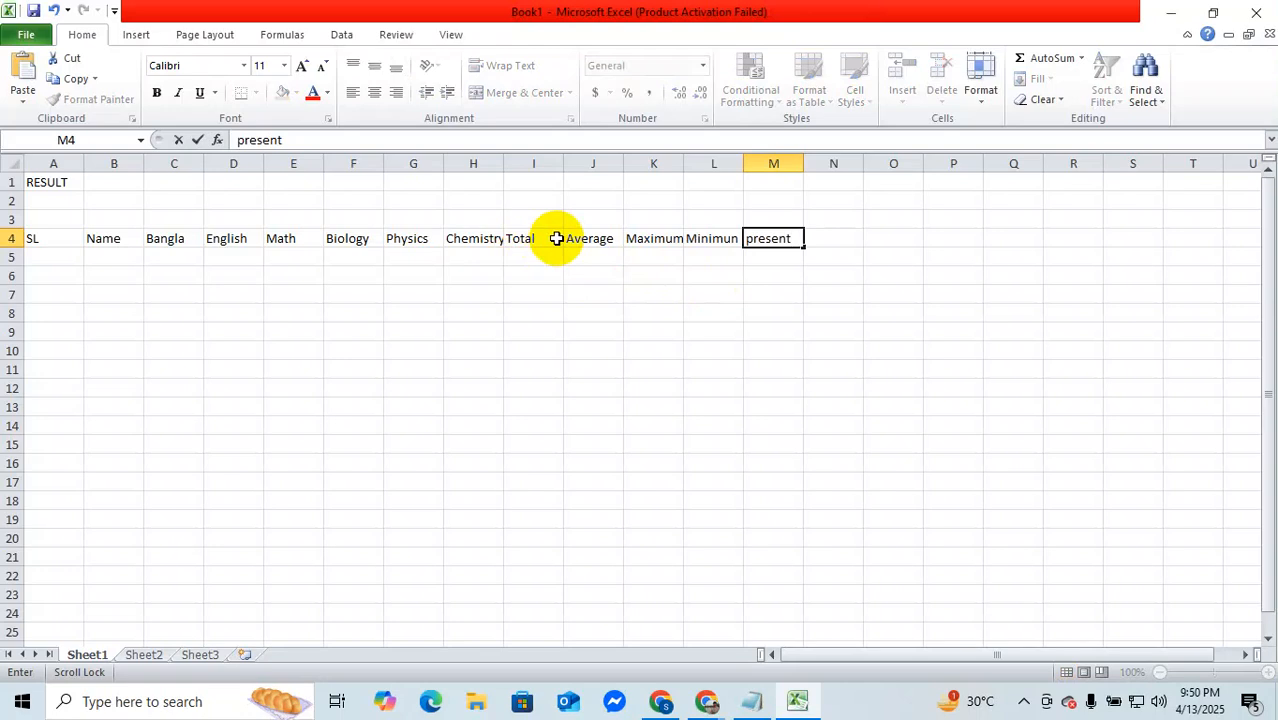
key(Tab)
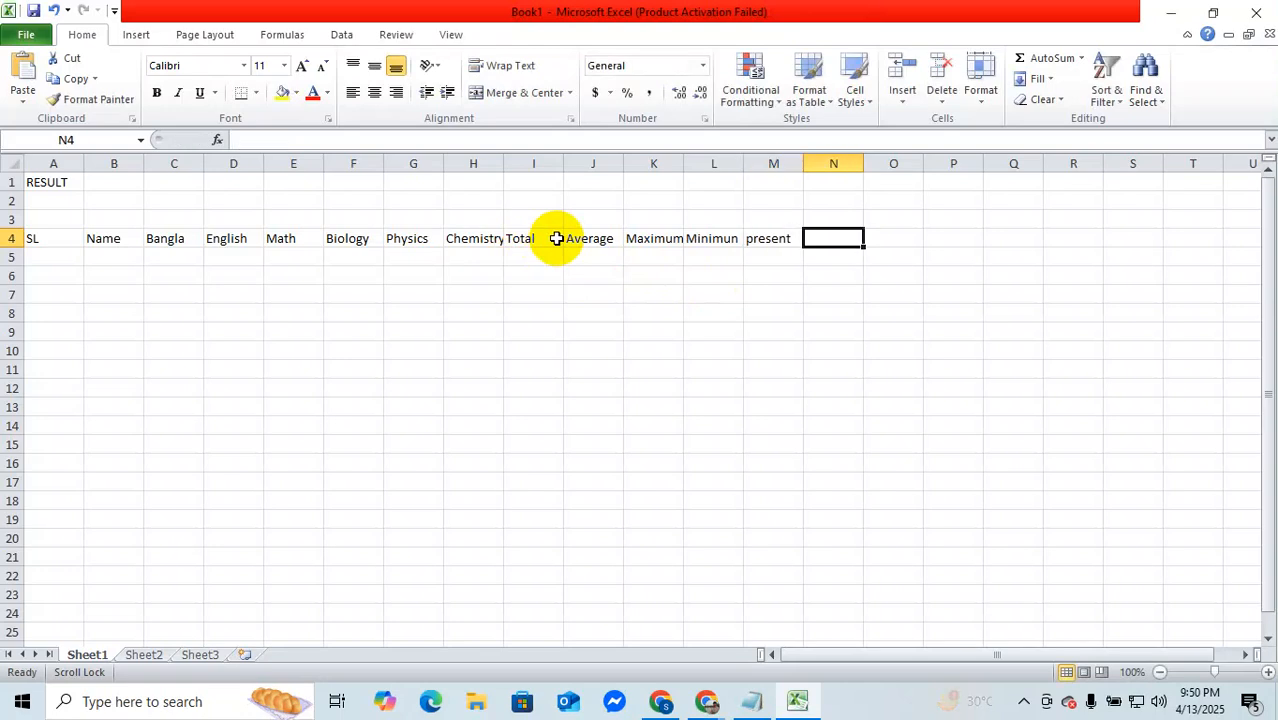
text(Absent)
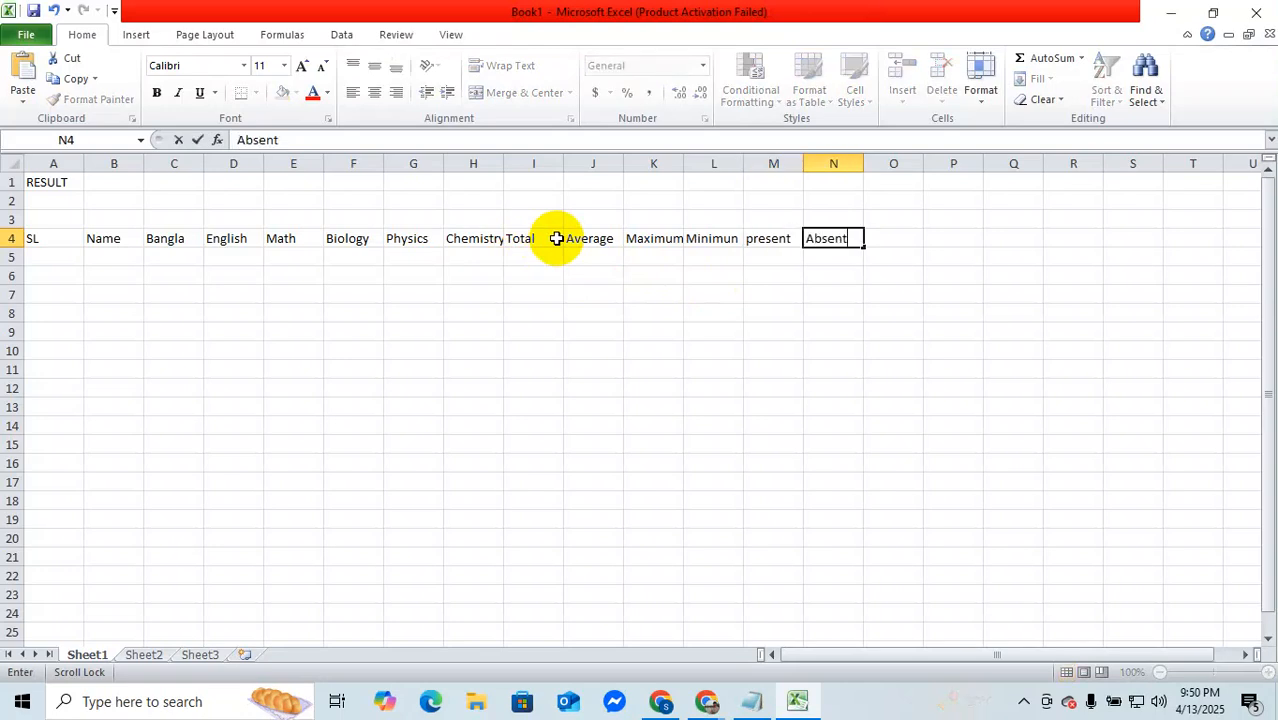
key(Tab)
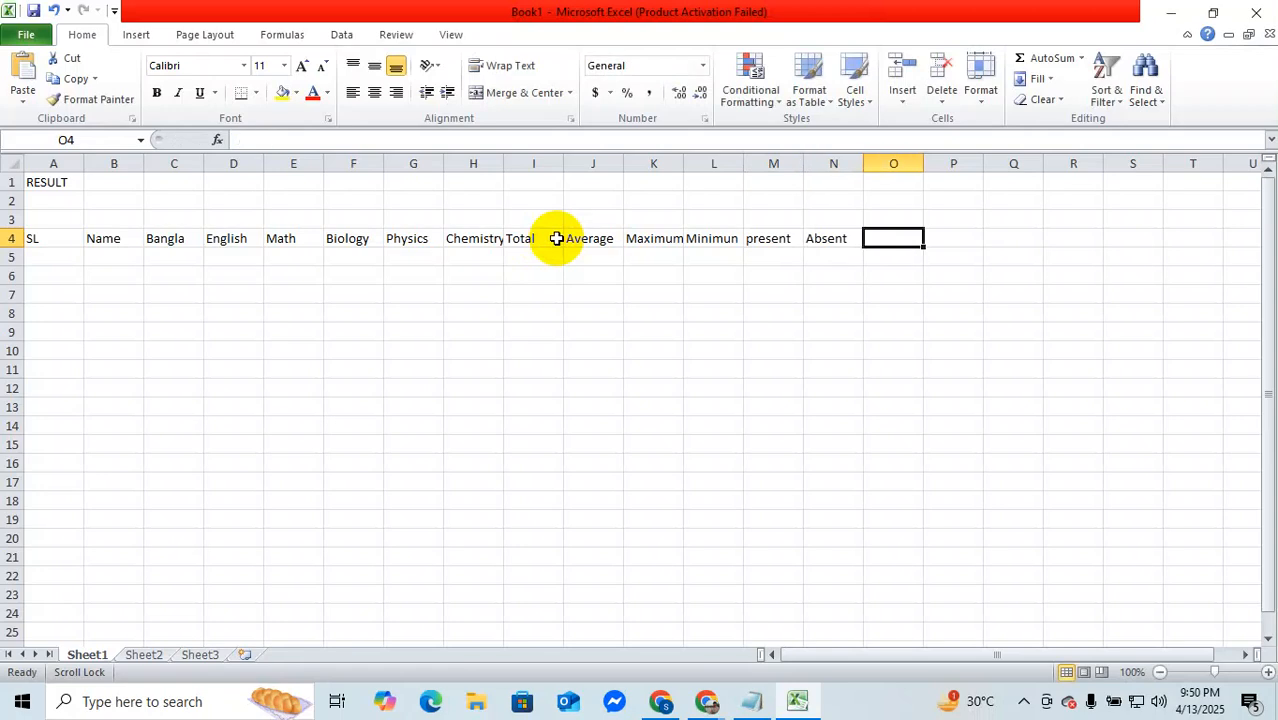
Step: Enter the headings Grade1 and Grade2 in cells O4 and P4
text(Grade1)
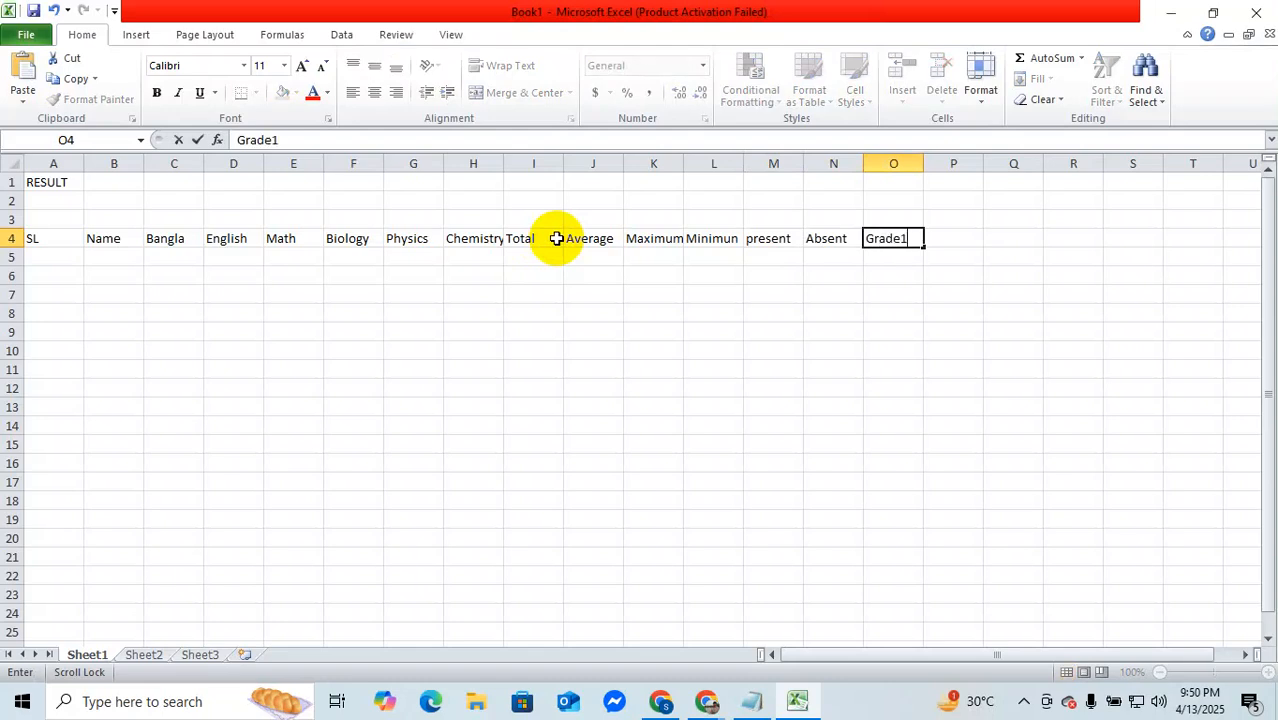
key(Tab)
text(Gra)
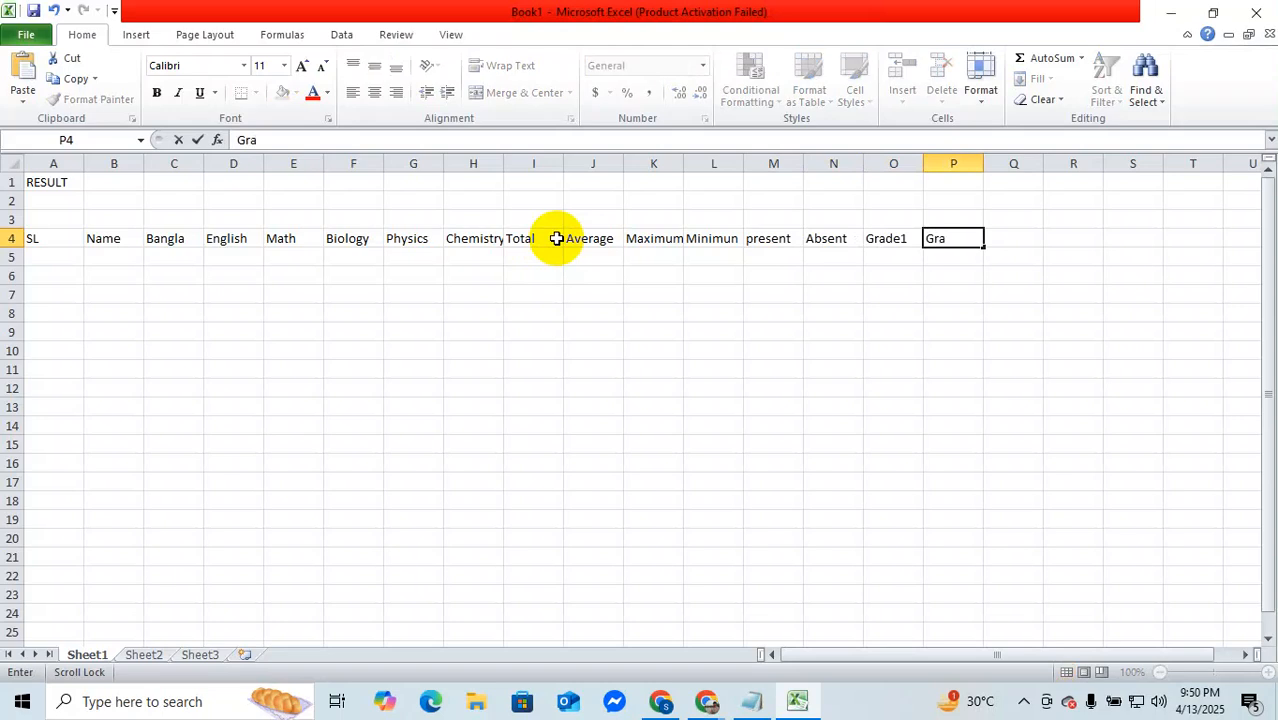
text(de2)
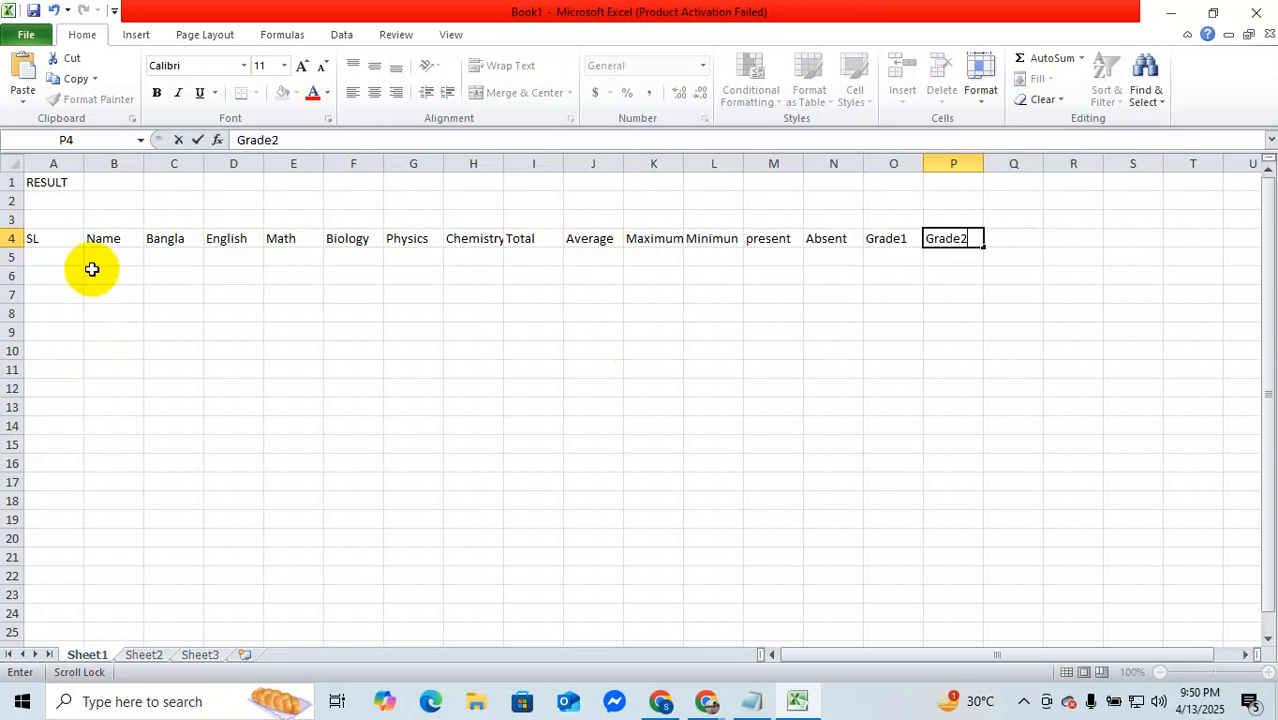
Step: Enter the serial numbers 1 and 2 in cells A5 and A6 under the SL heading
click(60, 257)
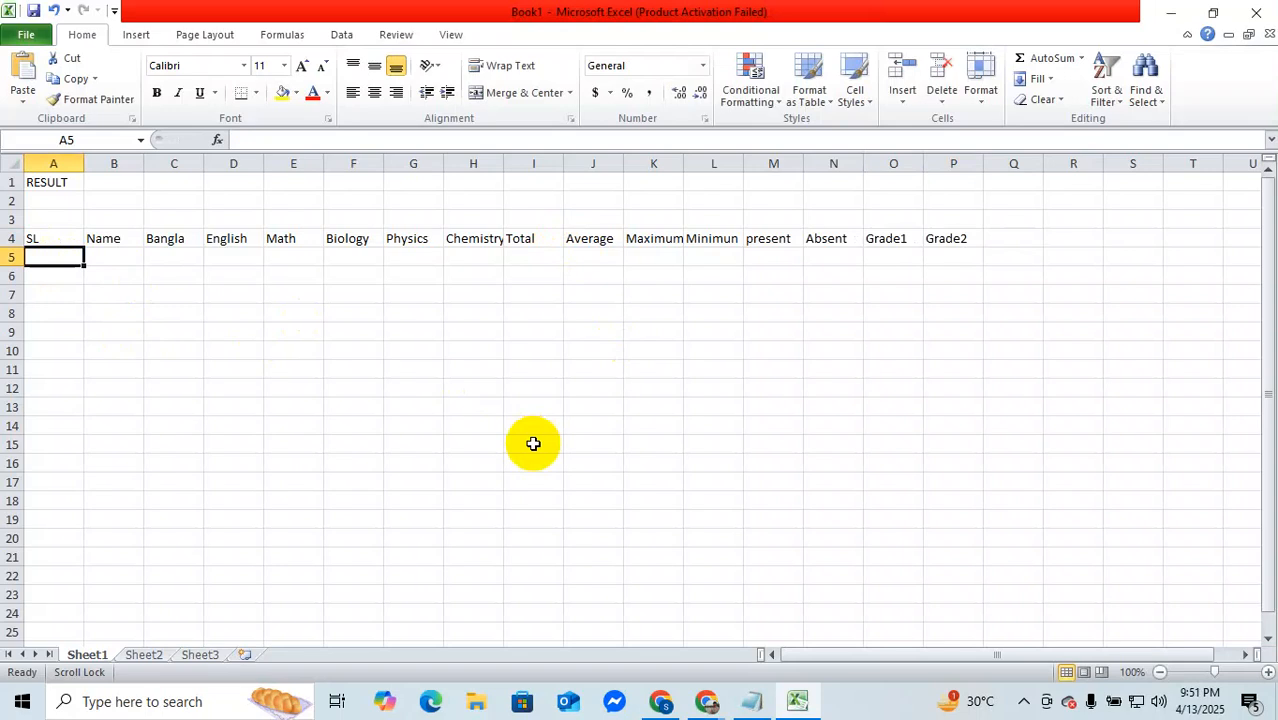
text(1)
key(Return)
text(2)
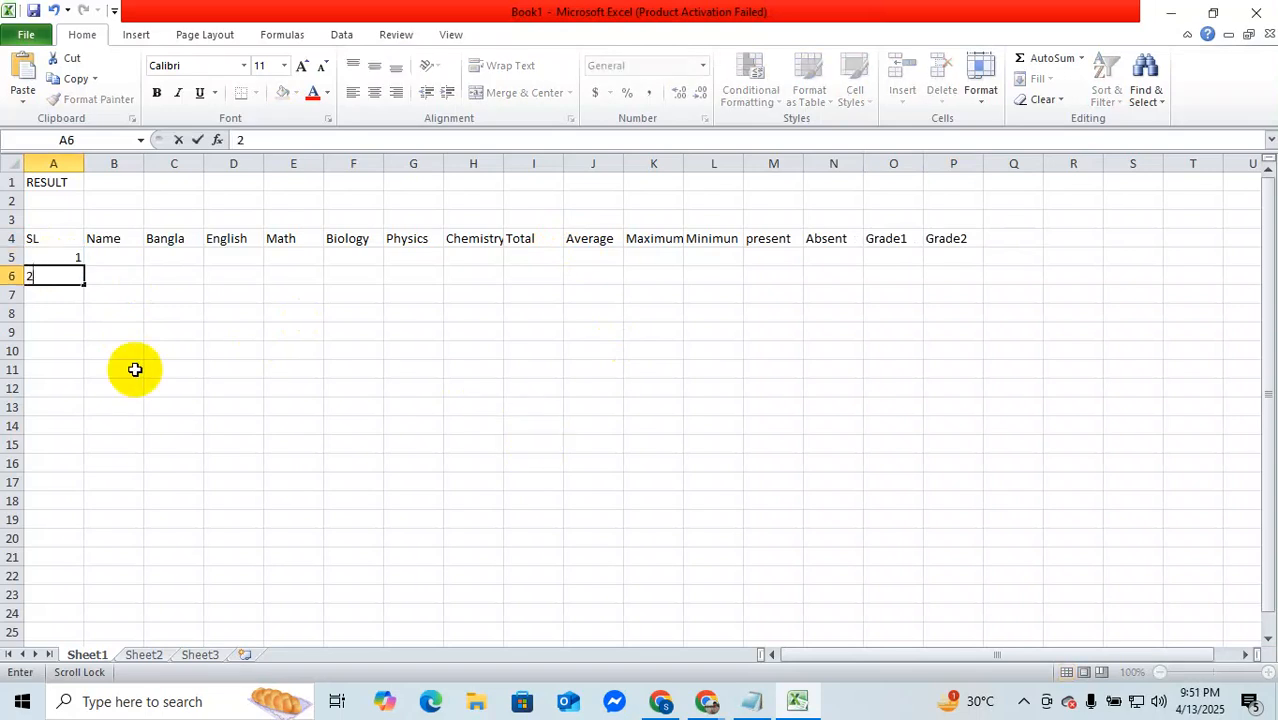
Step: Extend the serial number series from A5:A6 down to cell A14 so it runs from 1 to 10
click(72, 258)
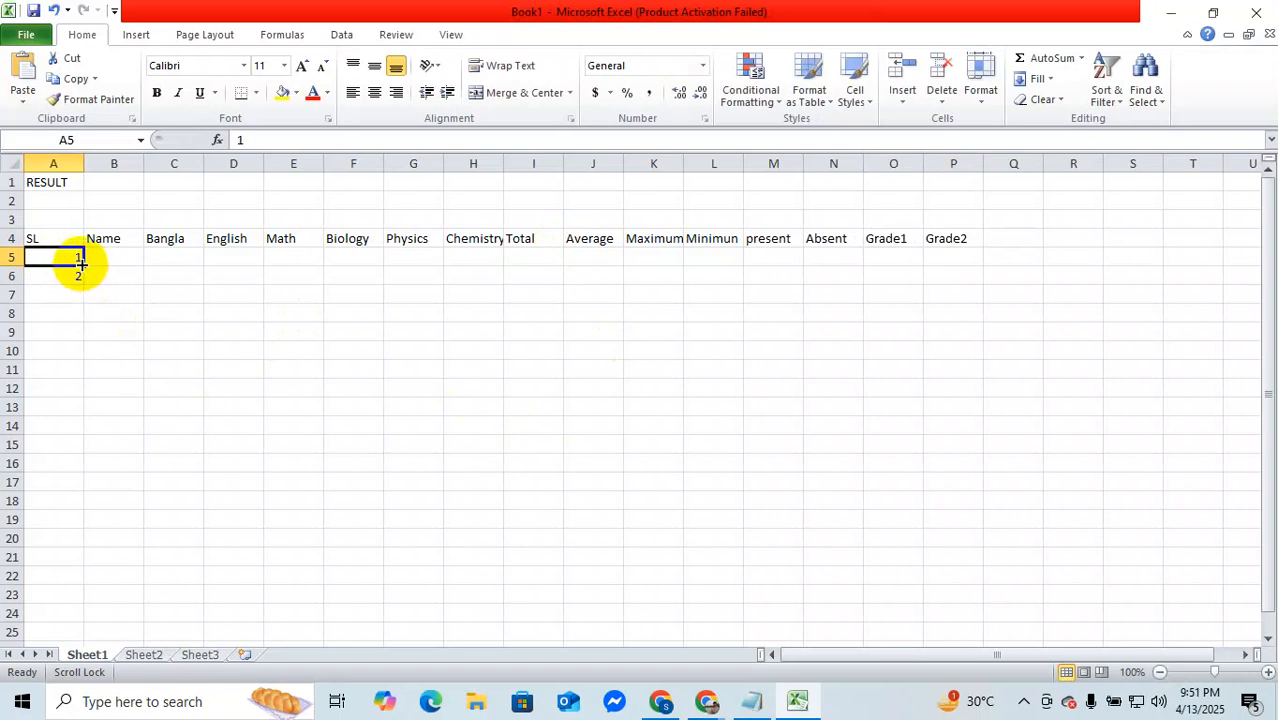
ctrl+click(74, 280)
click(71, 260)
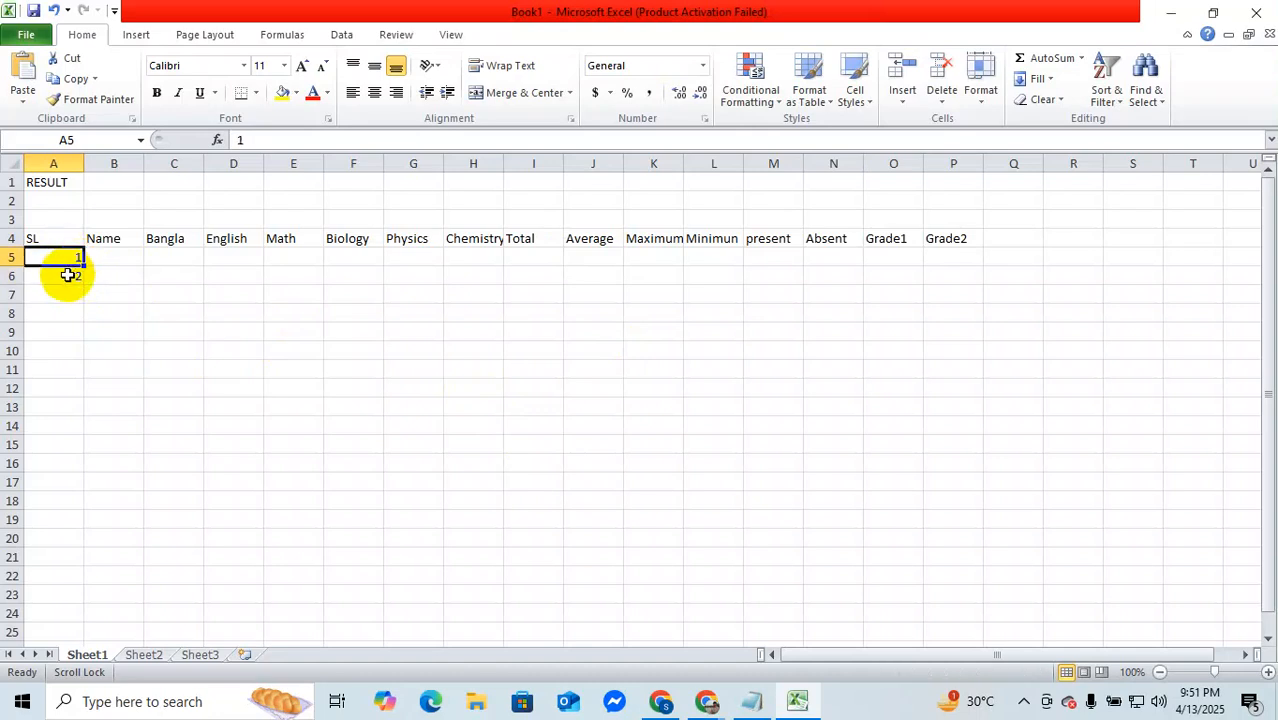
shift+click(67, 274)
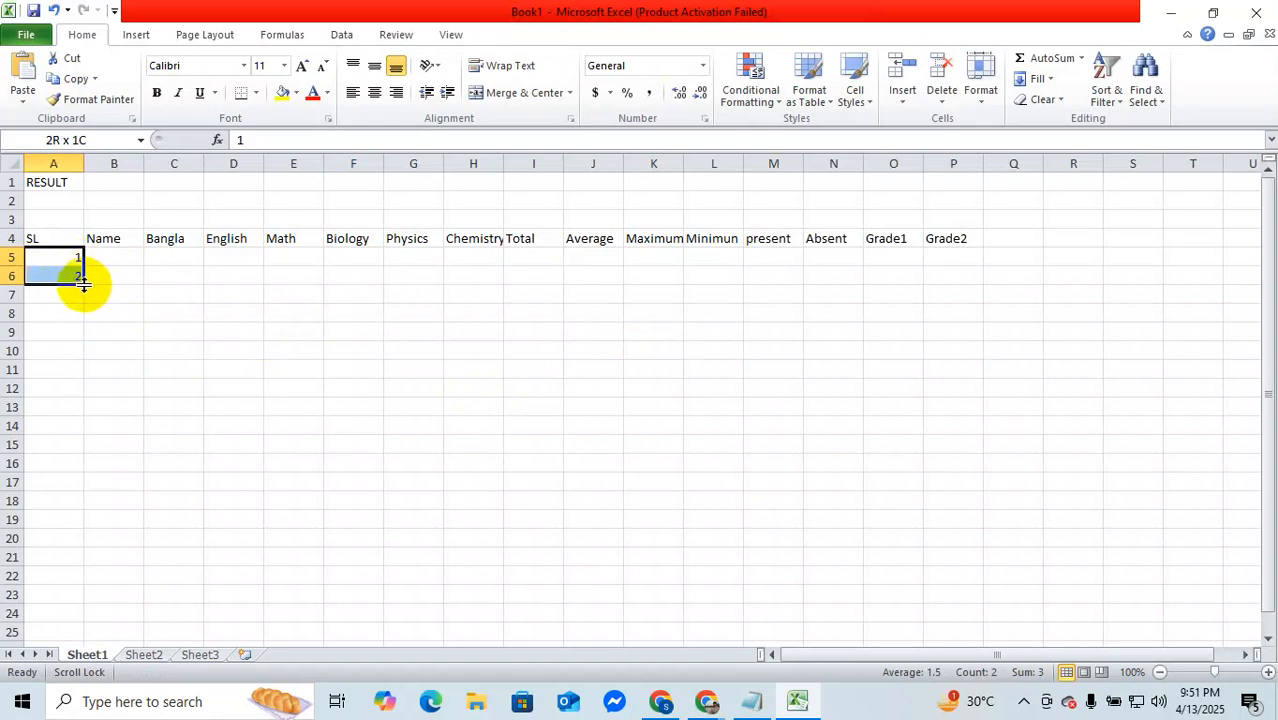
drag(83, 284, 80, 432)
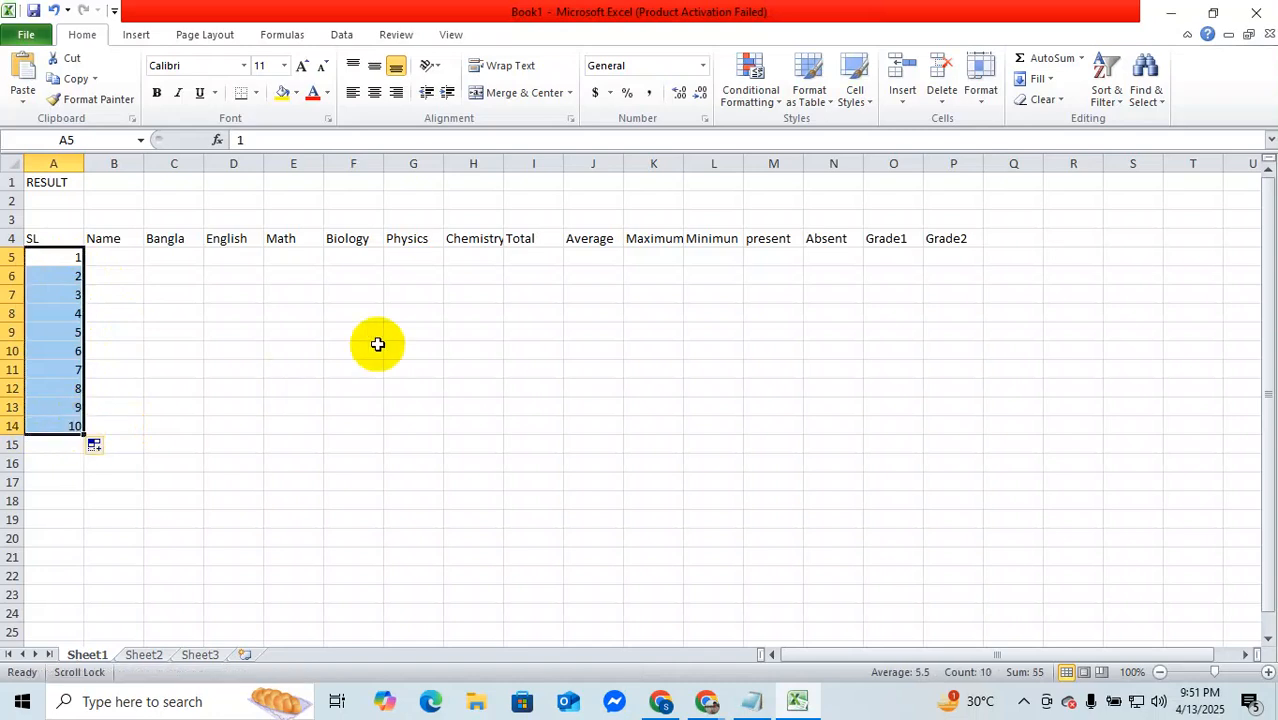
Step: Enter the first and second students' names in cells B5 and B6 of the Name column
click(125, 258)
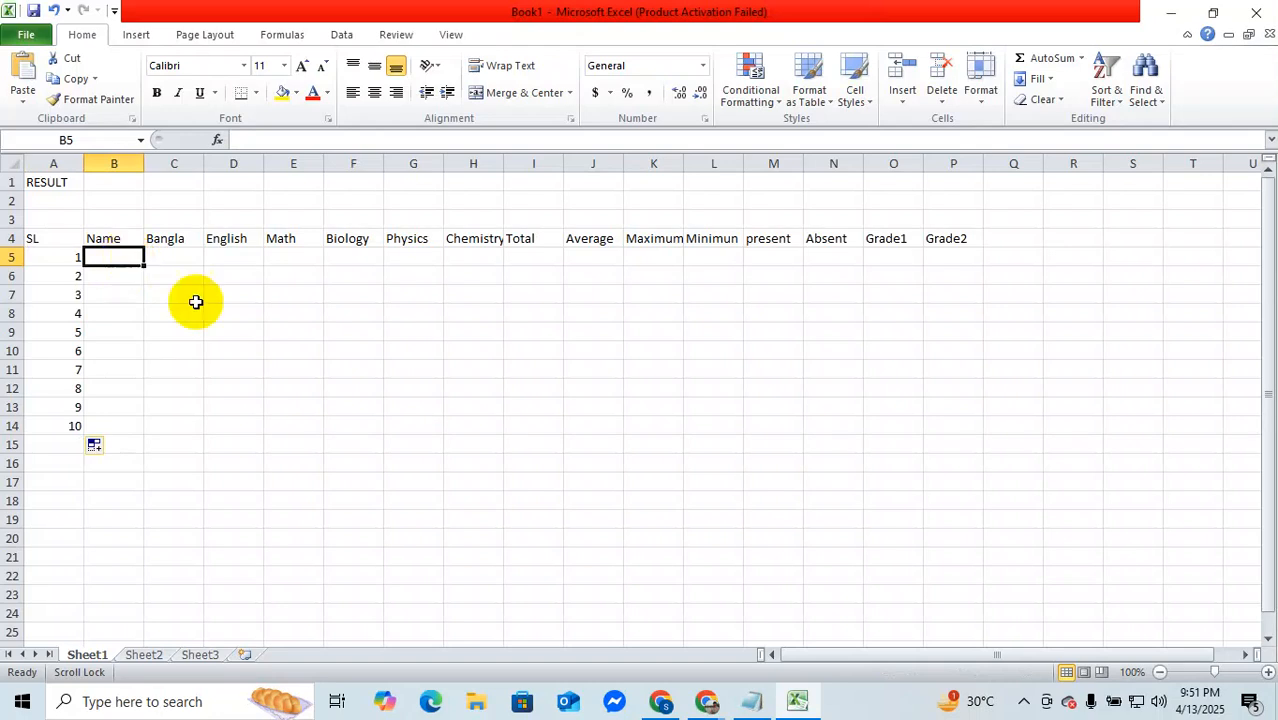
mouse_move(716, 703)
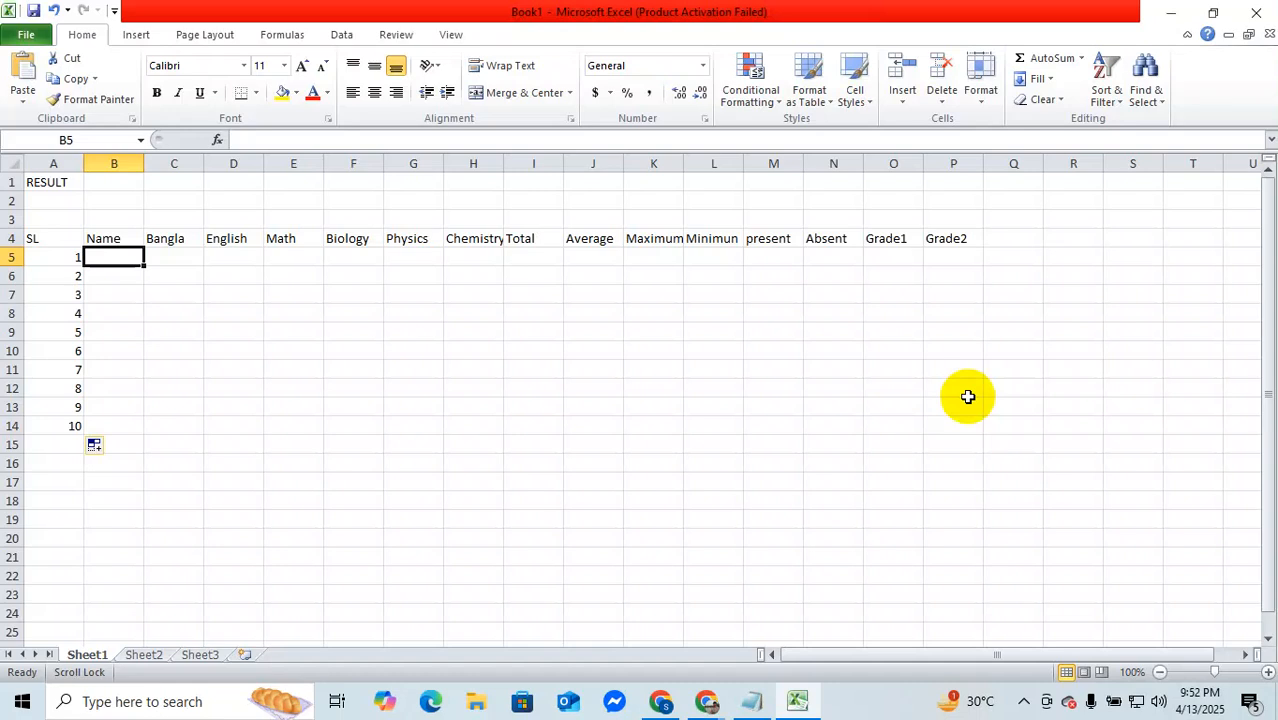
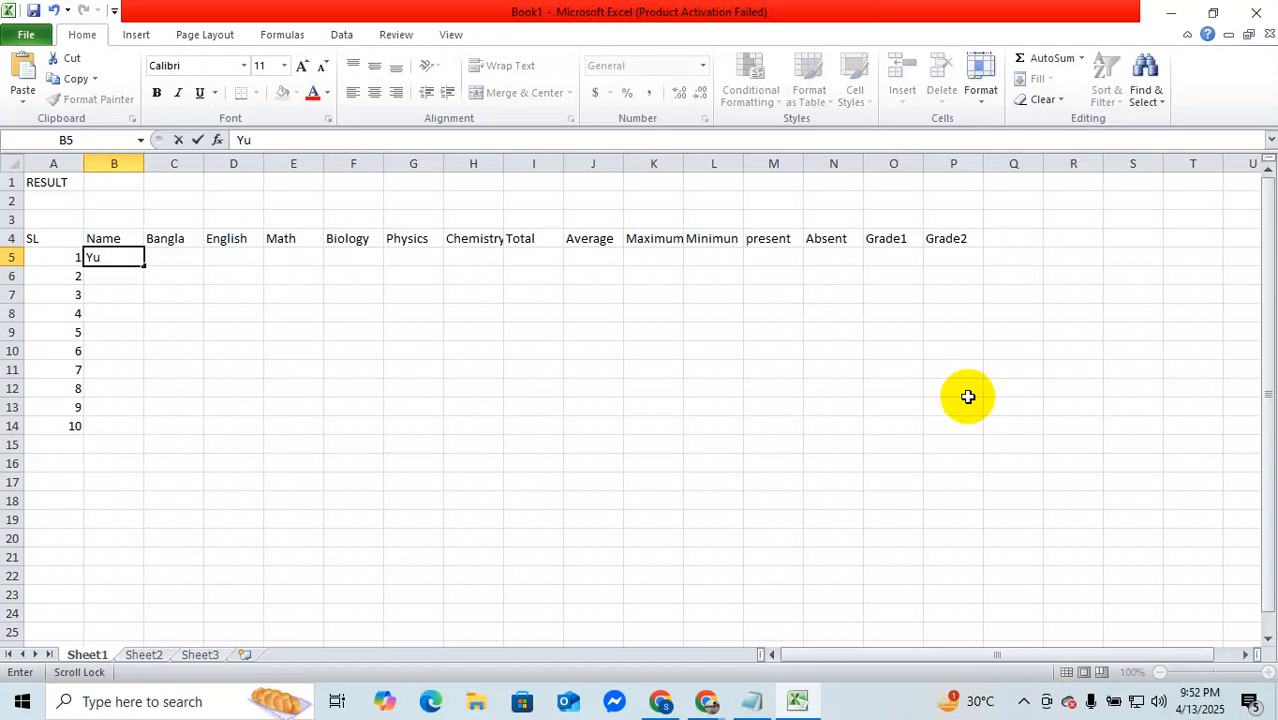
key(Tab)
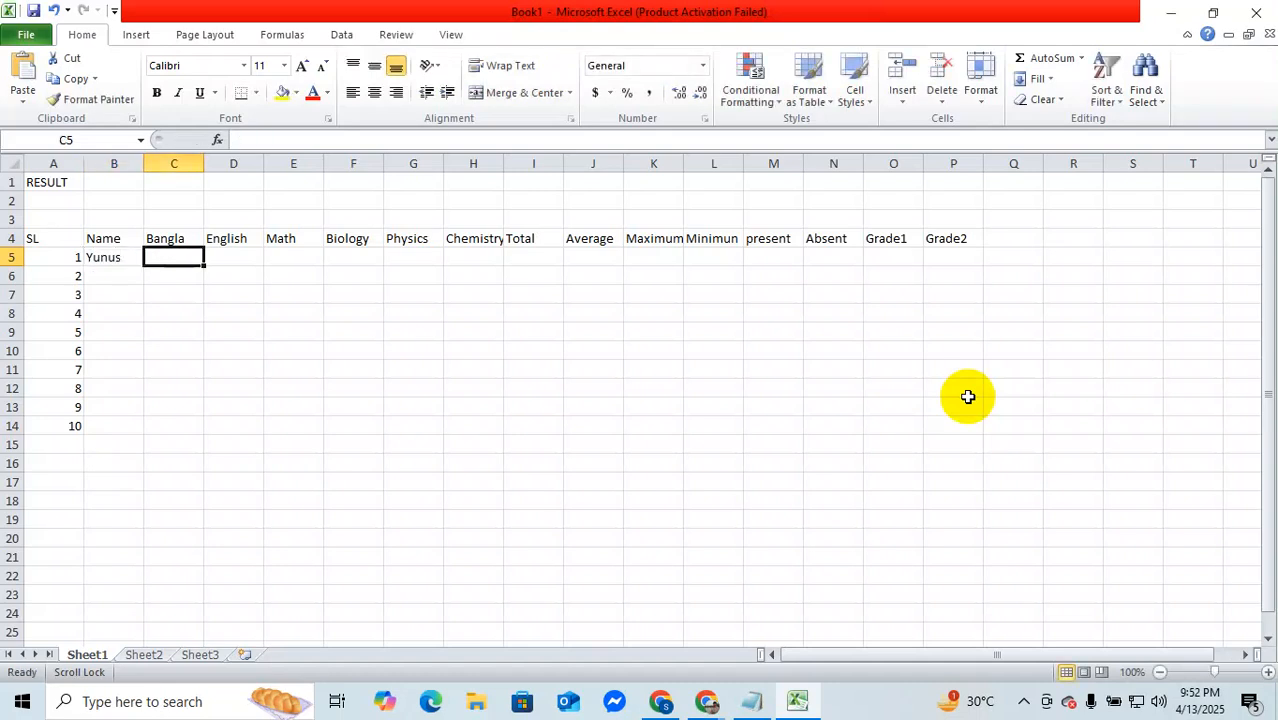
click(114, 284)
text(A)
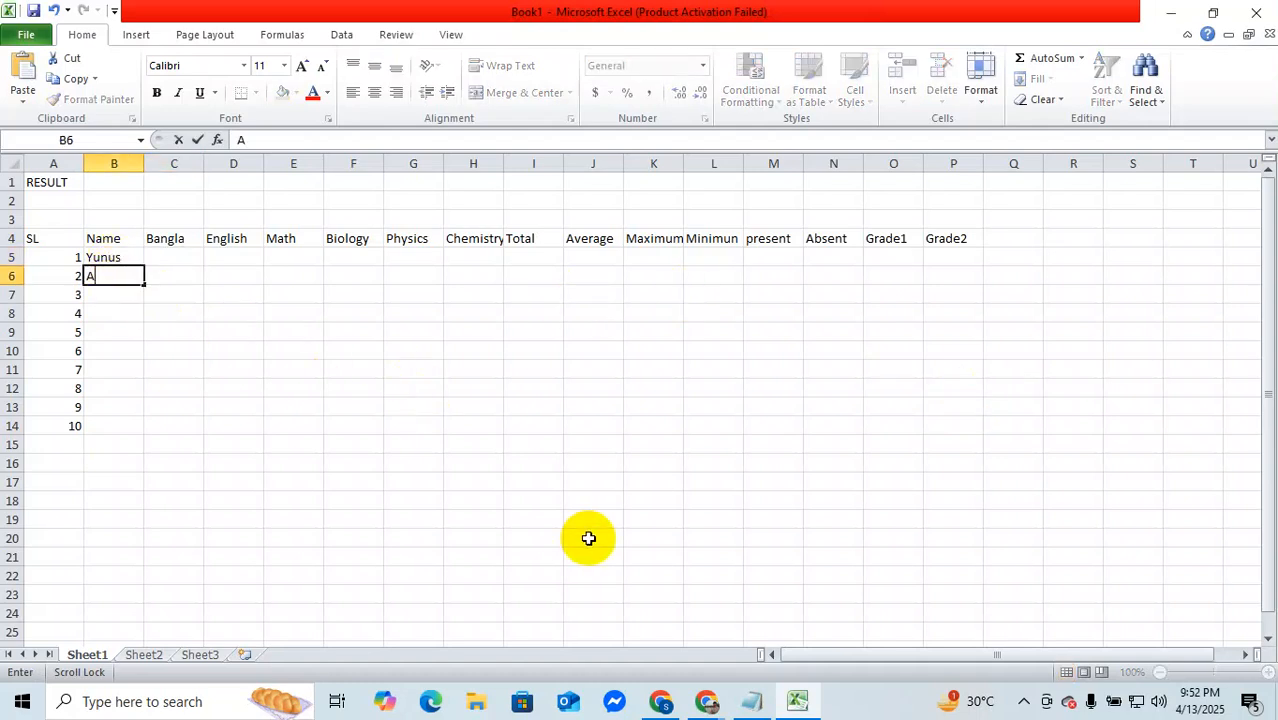
text(sif)
scroll(588, 538, down, 1)
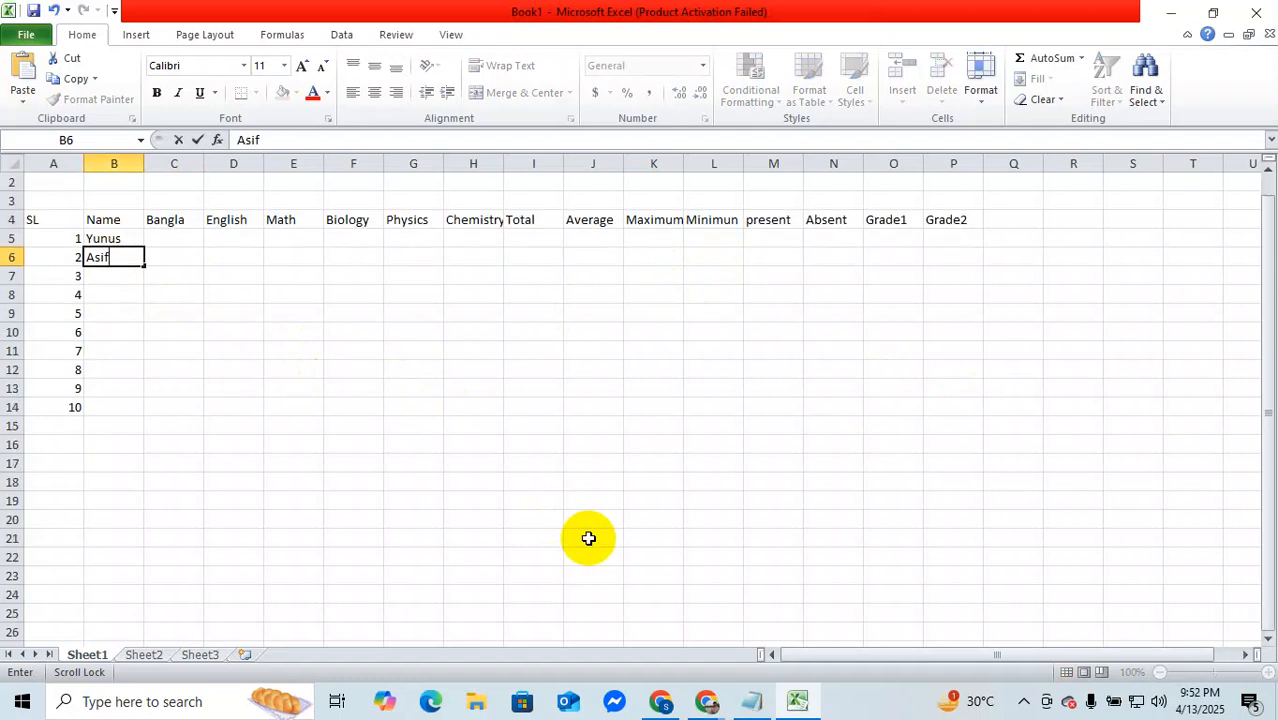
scroll(588, 538, down, 1)
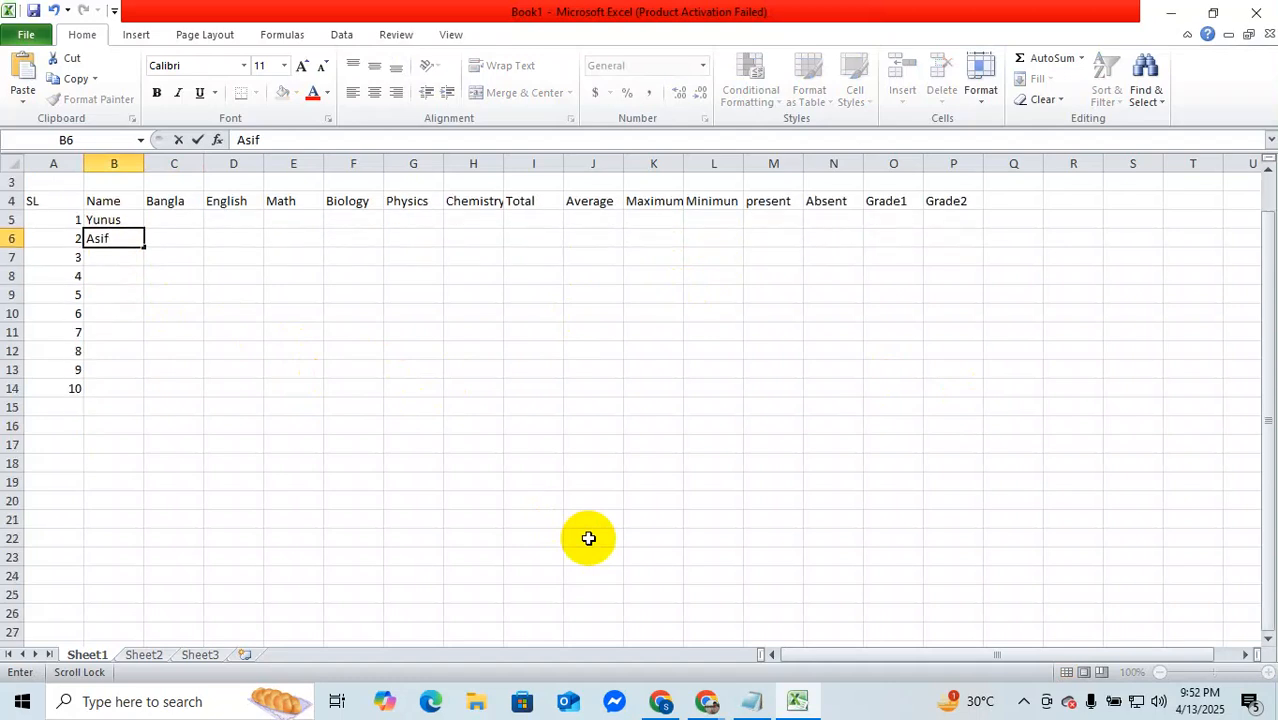
Step: Enter the third and fourth students' names in cells B7 and B8
click(139, 255)
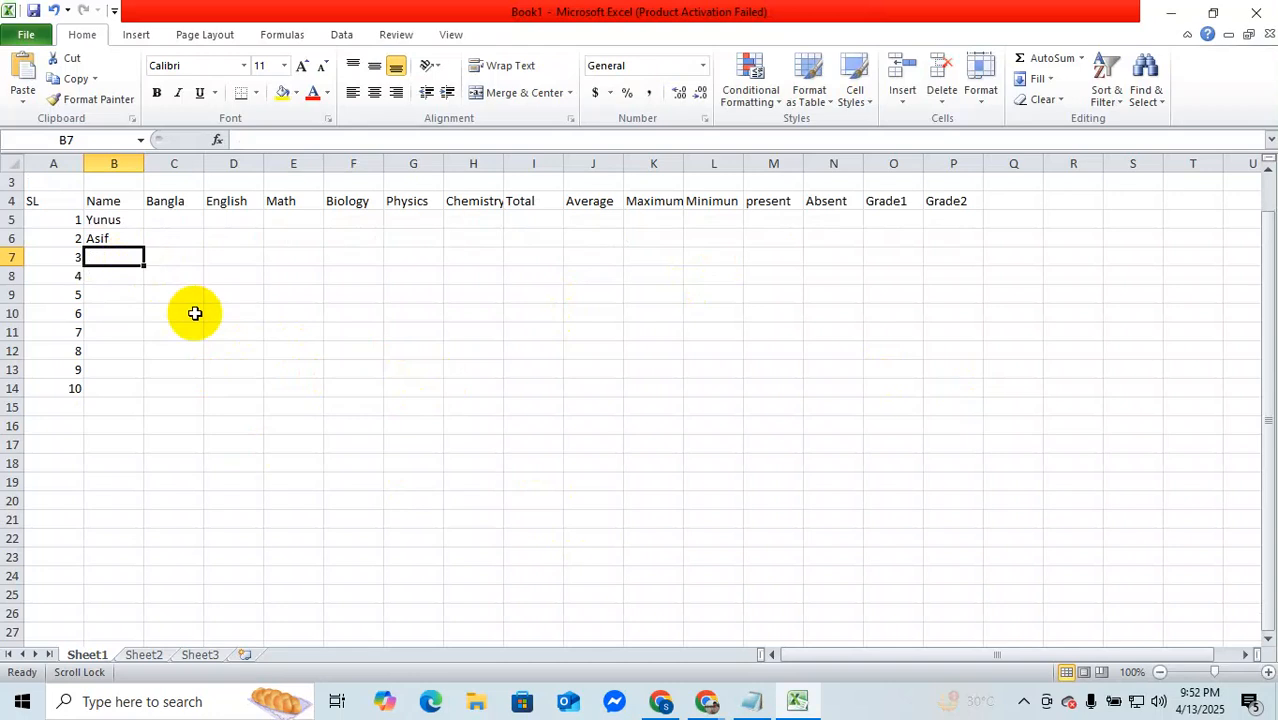
text(Fa)
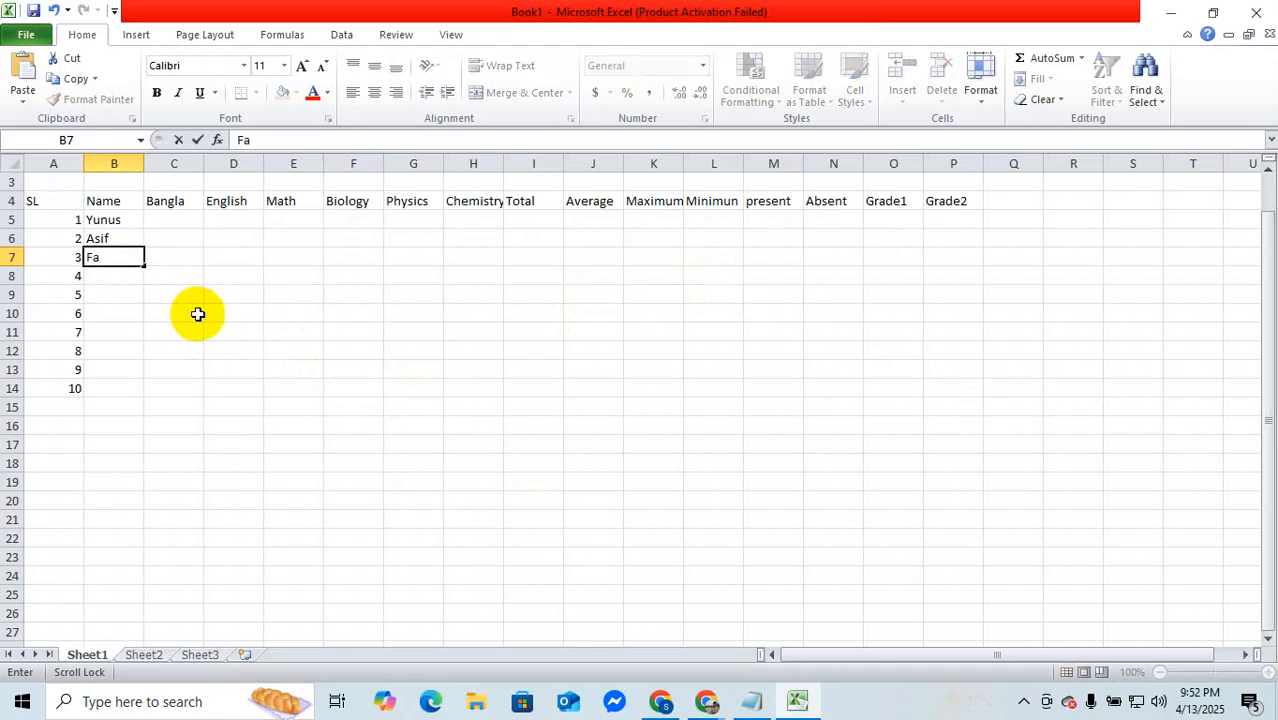
text(ruqi)
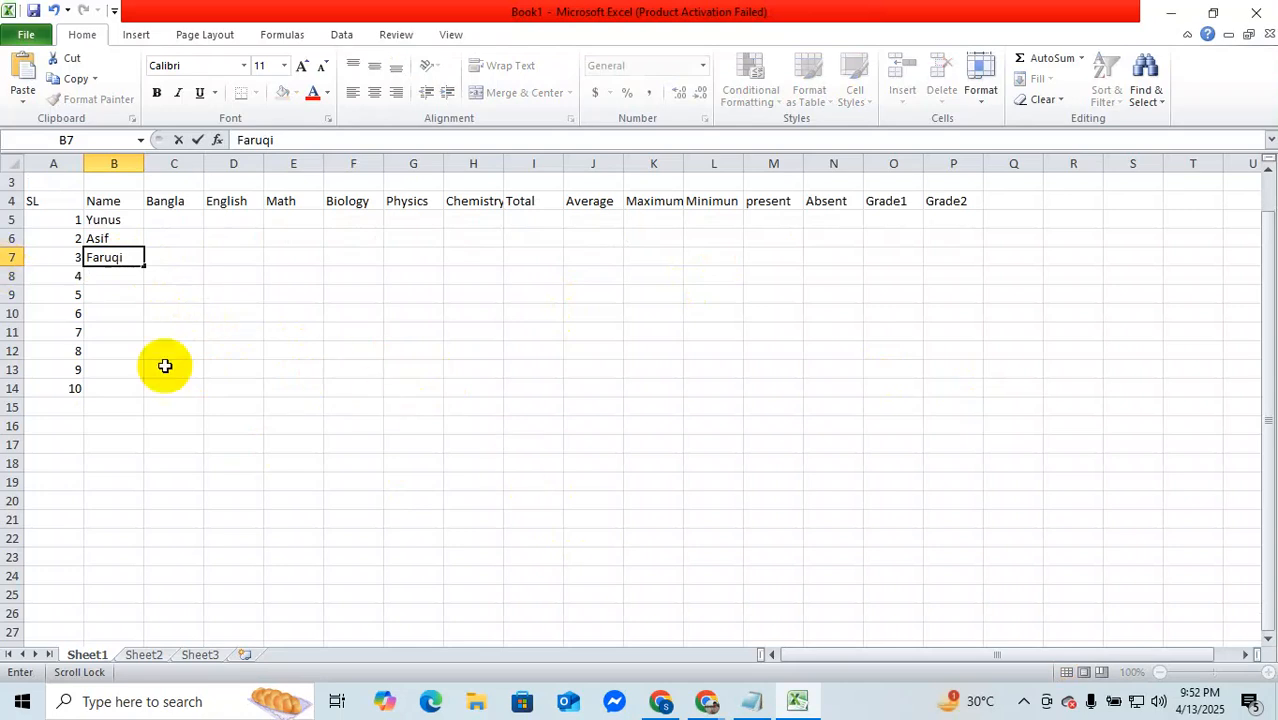
click(107, 277)
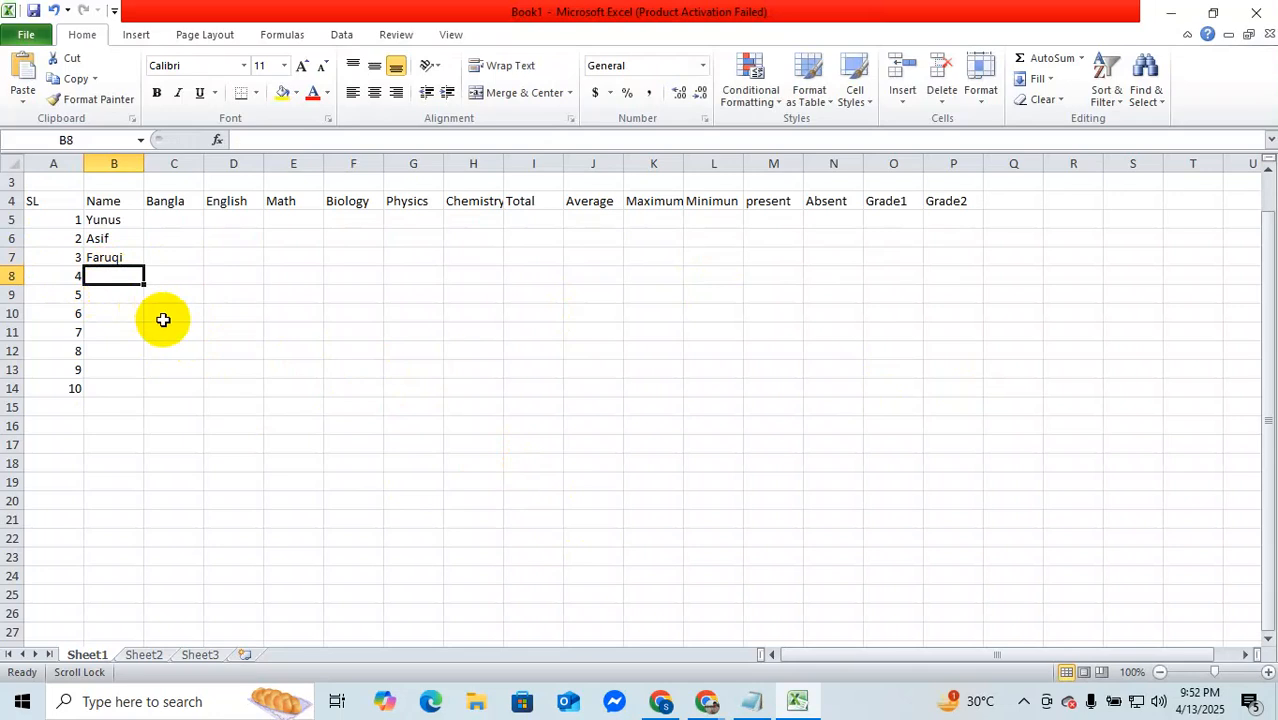
text(Re)
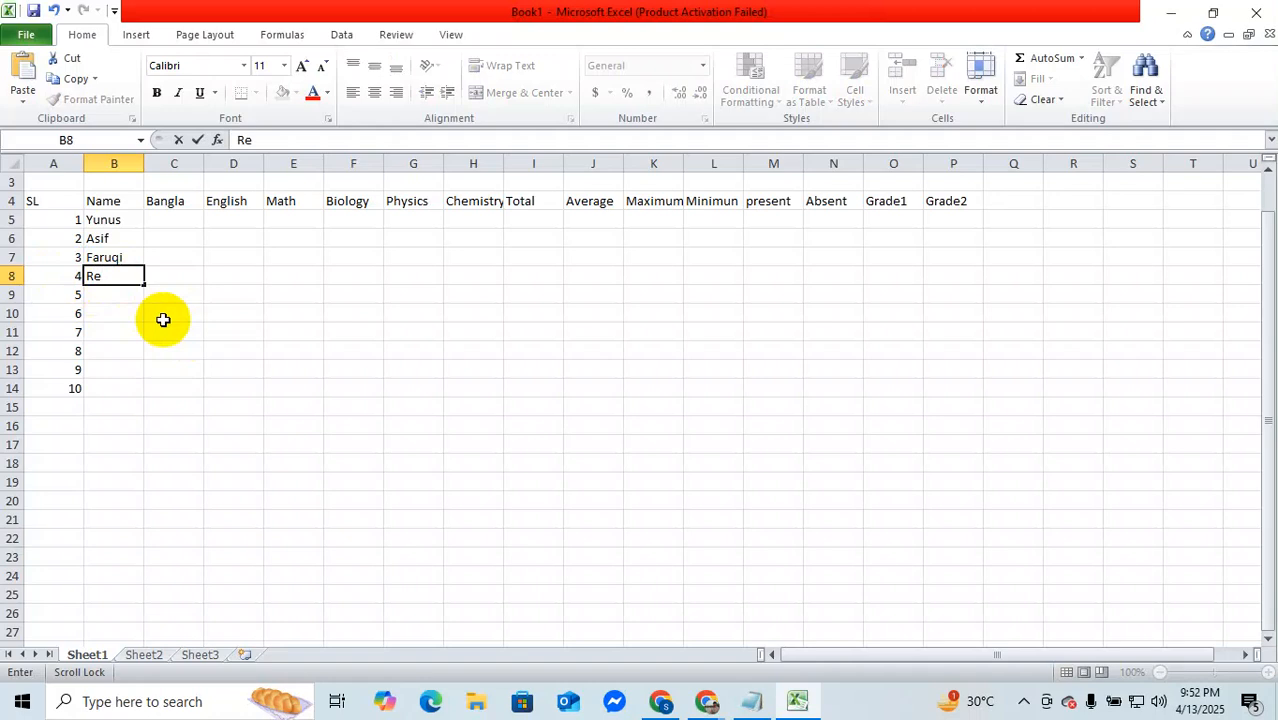
text(zwana)
scroll(163, 319, down, 1)
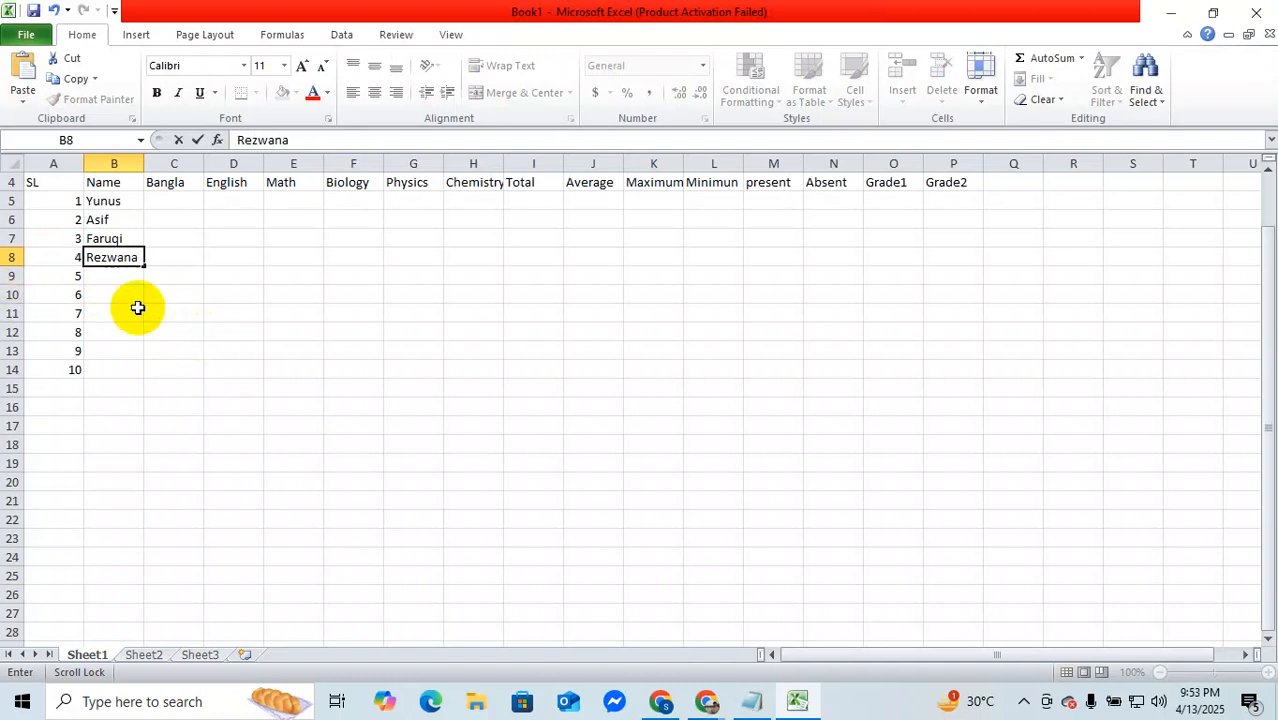
key(Return)
Step: Enter the fifth and sixth students' names in cells B9 and B10
text(Nahid)
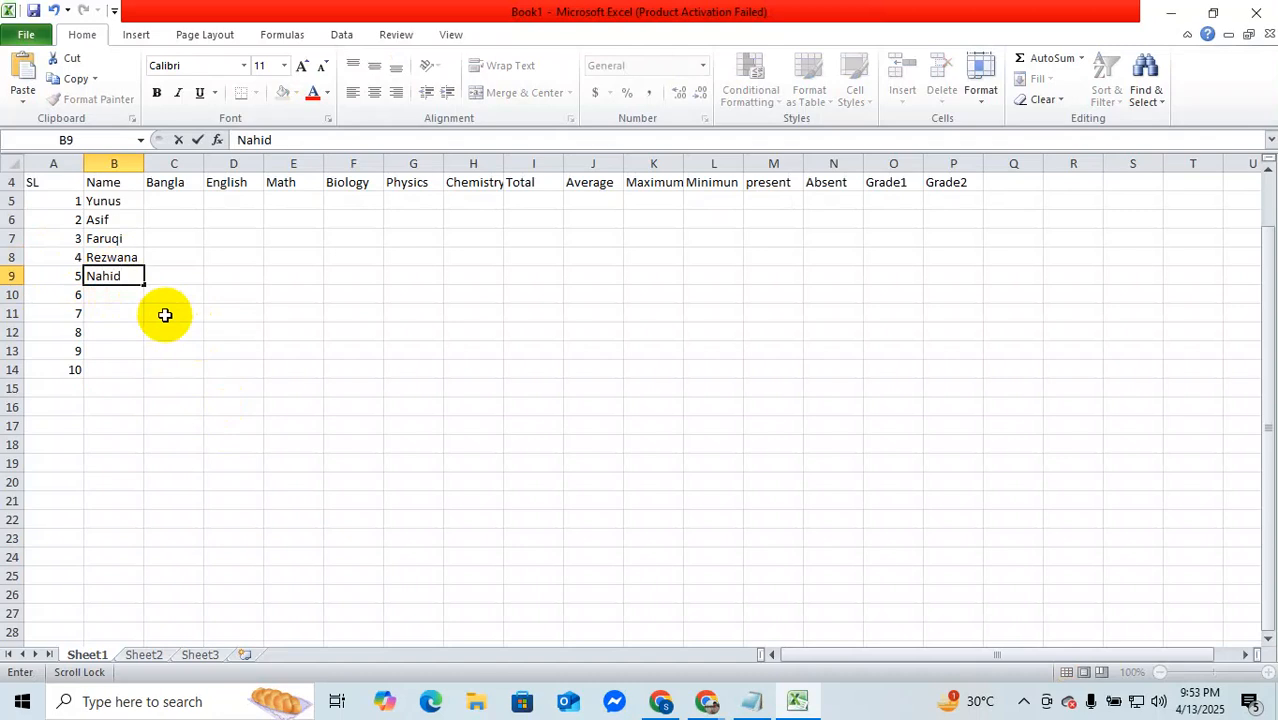
click(118, 292)
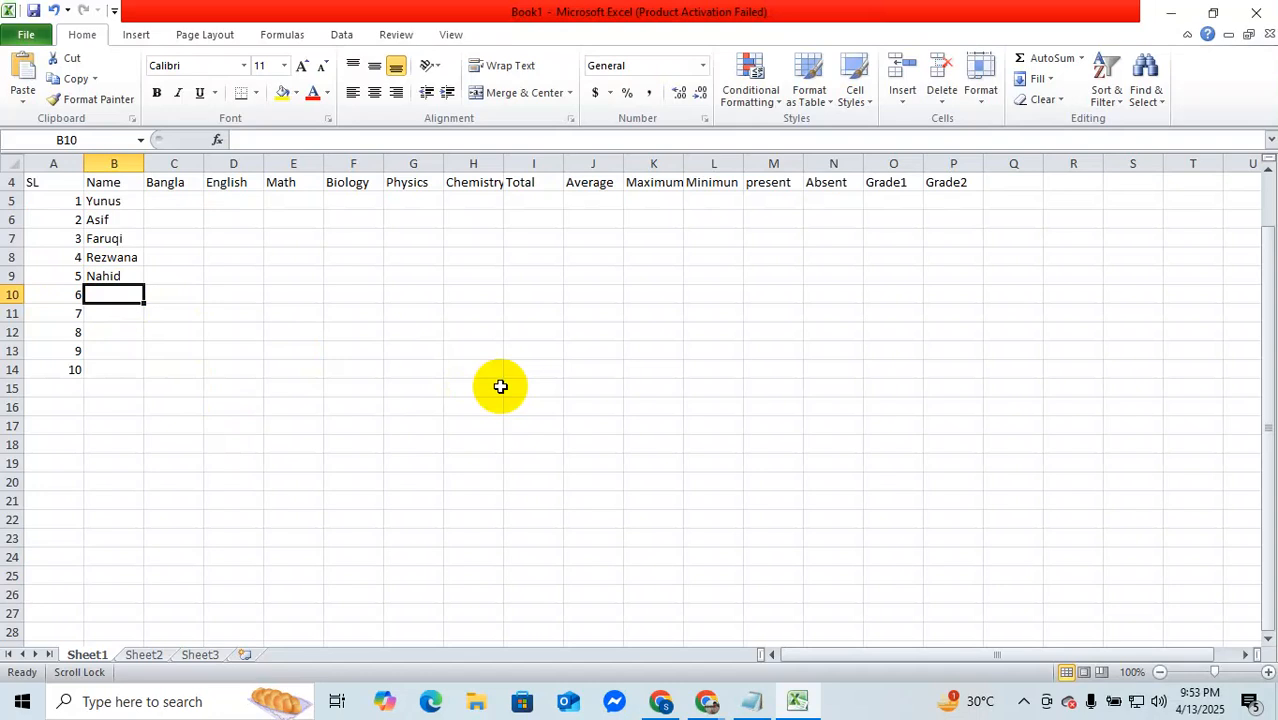
text(N)
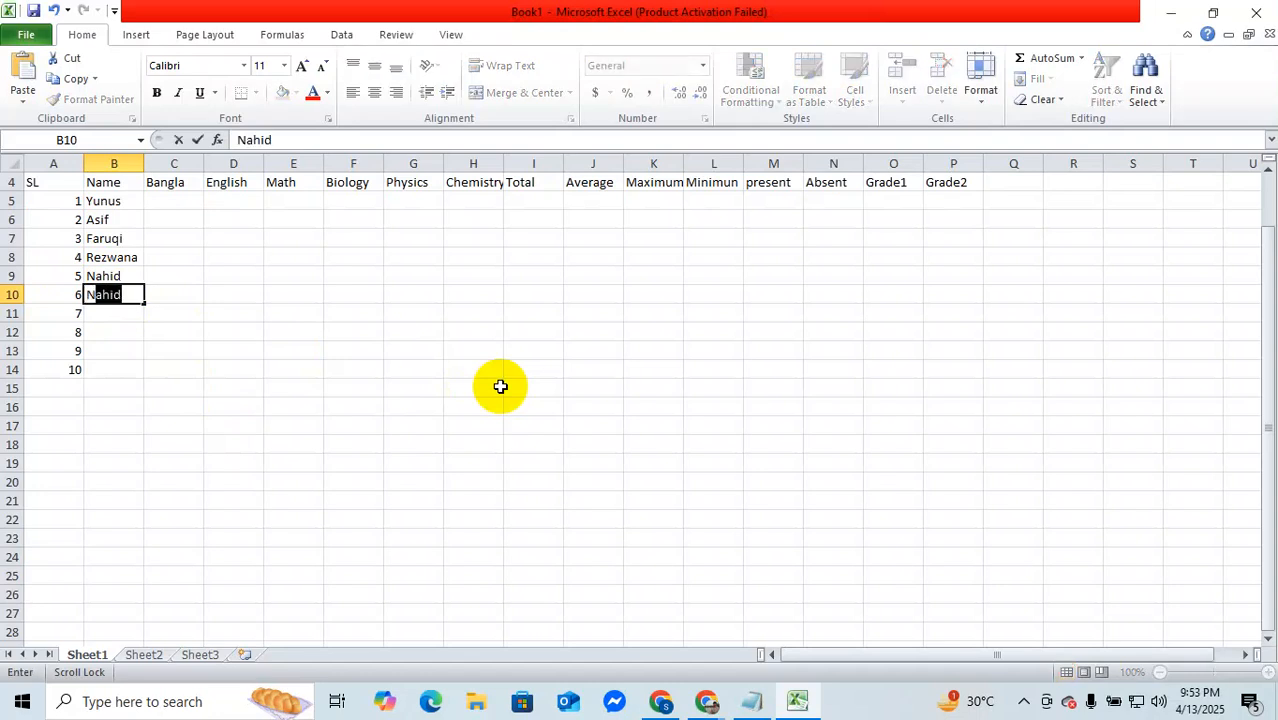
text(azrul)
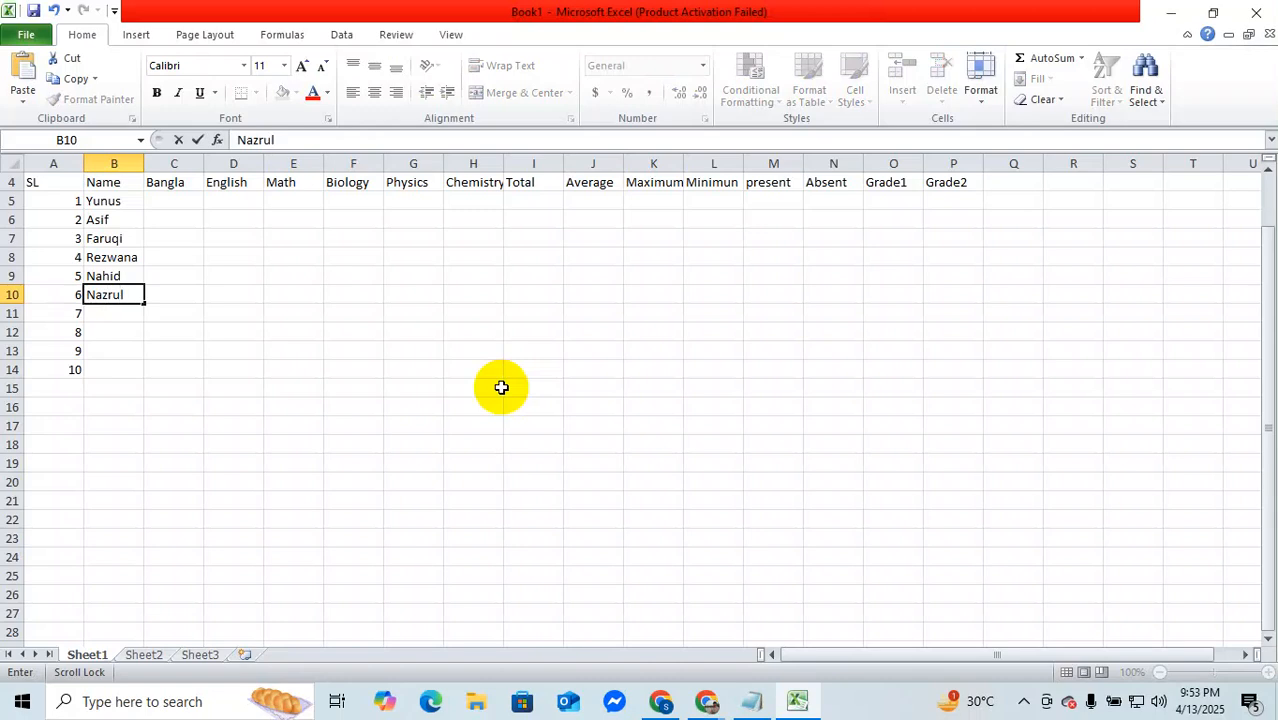
scroll(501, 387, down, 1)
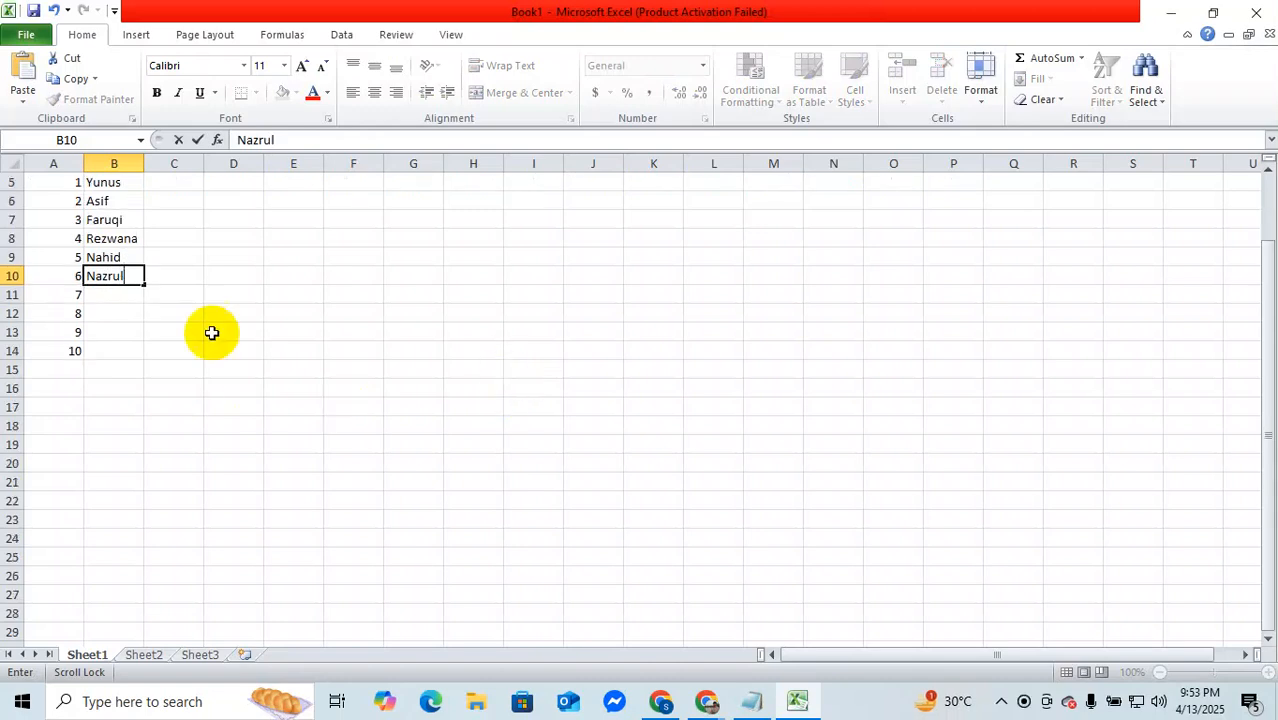
click(119, 304)
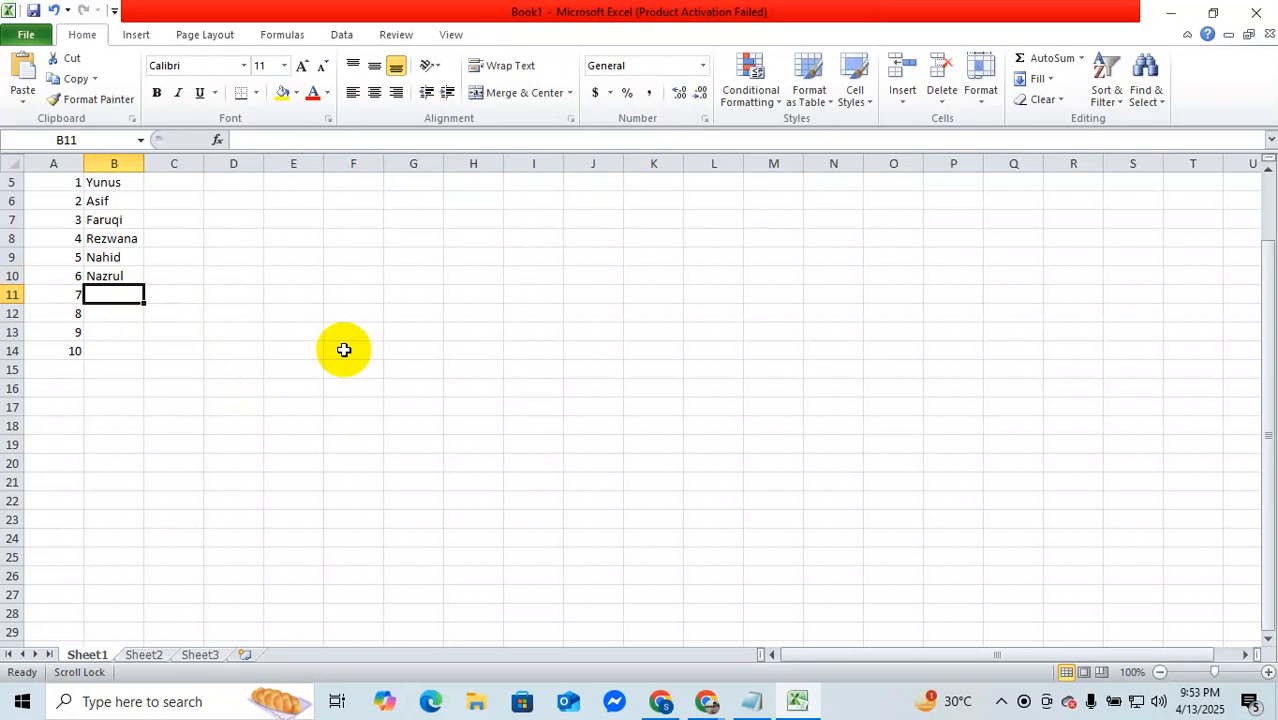
Step: Enter the seventh and eighth students' names in cells B11 and B12 of the Name column
text(Cho)
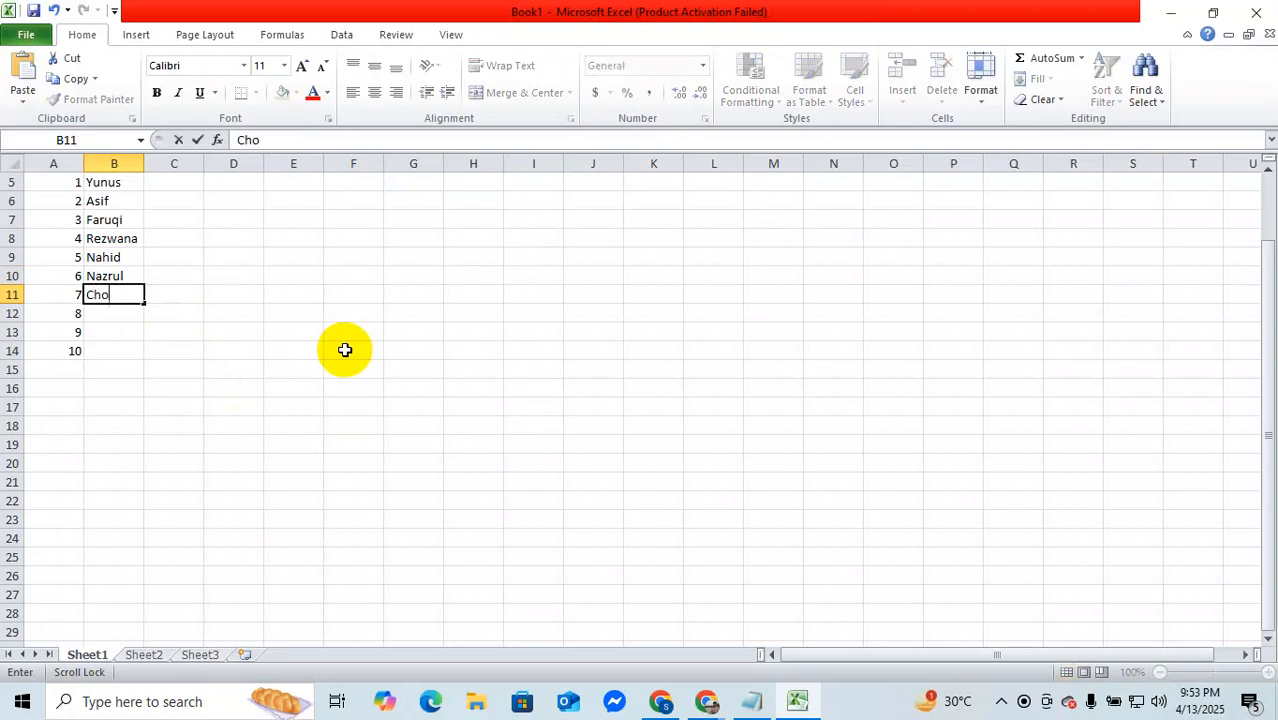
text(dhury)
scroll(344, 350, down, 1)
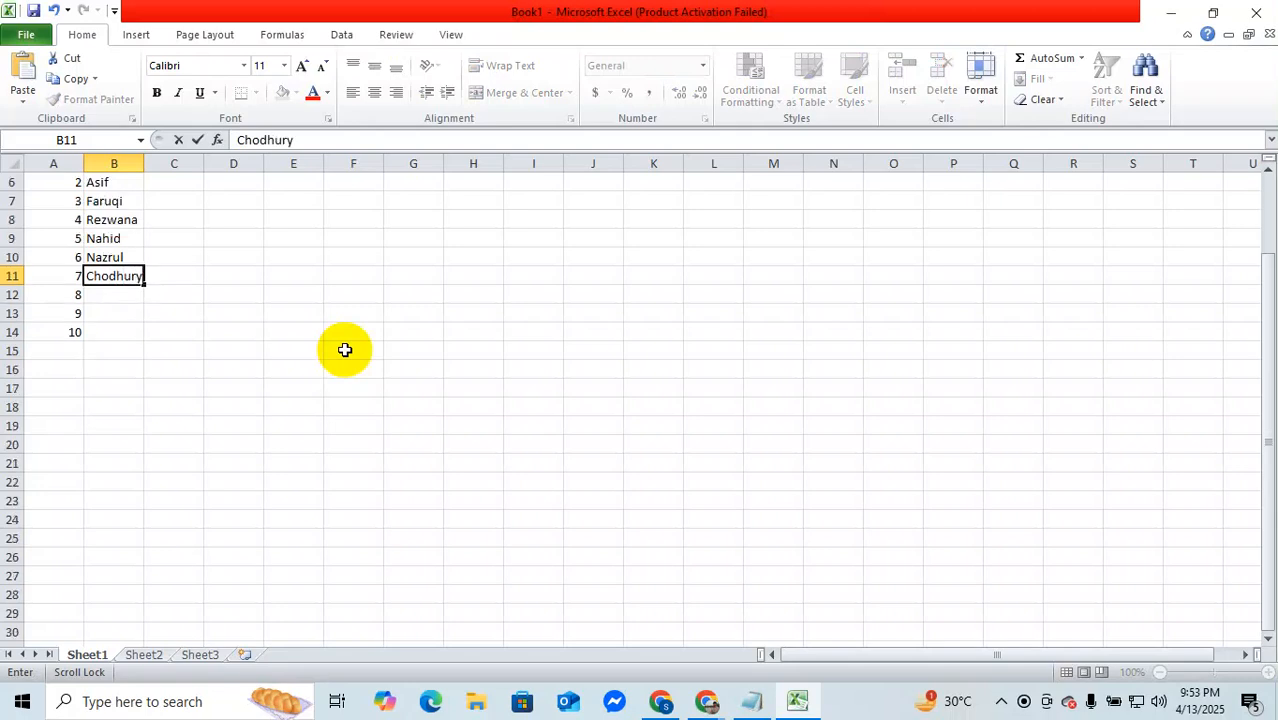
click(120, 295)
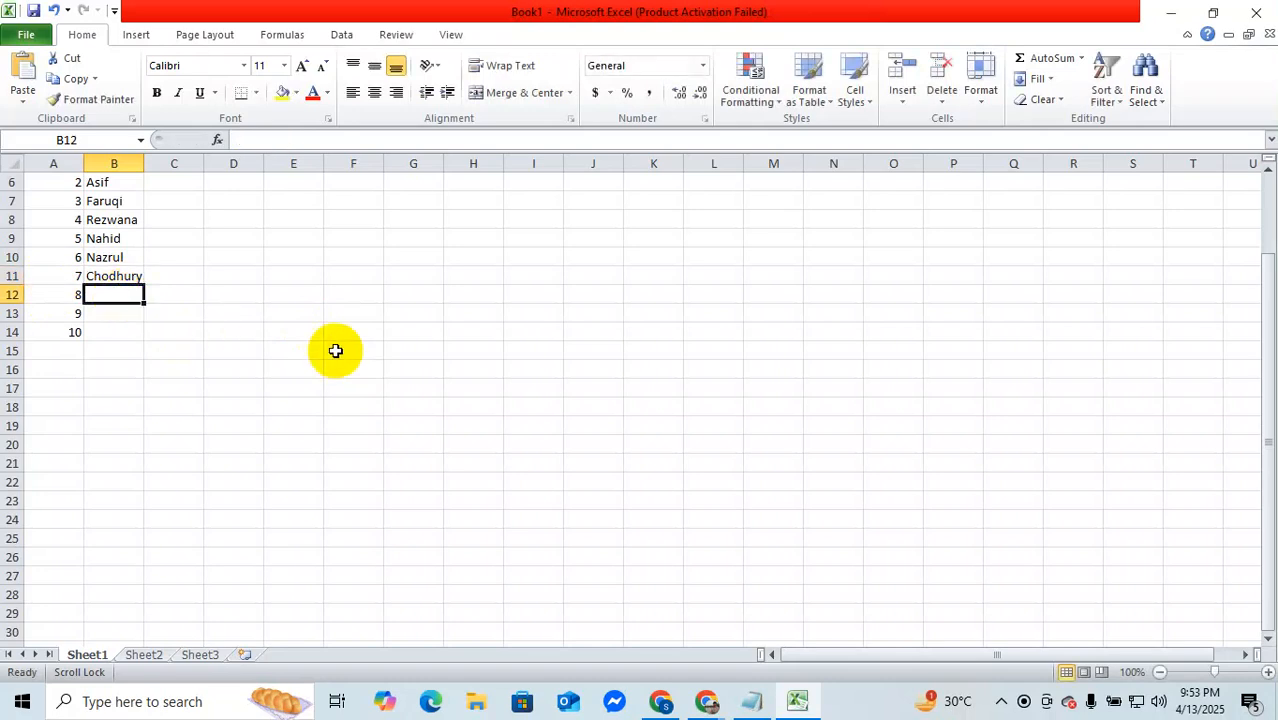
text(s)
key(BackSpace)
text(A)
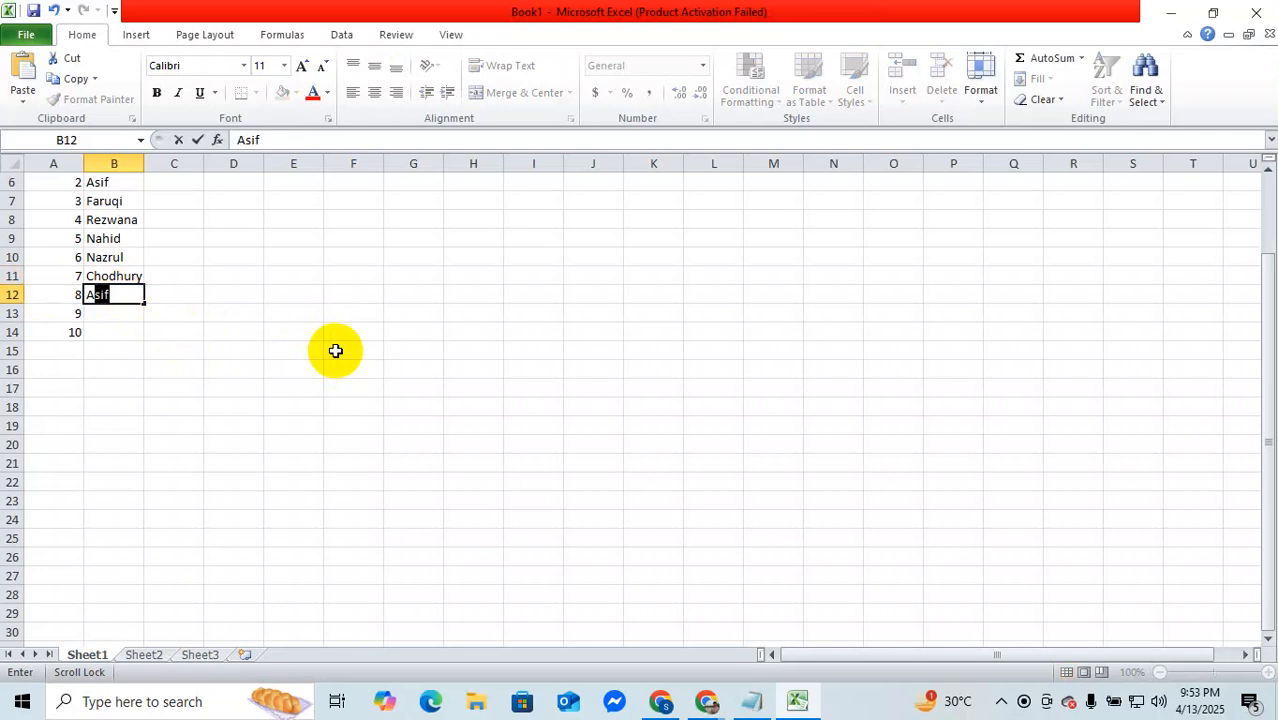
text(shiq)
Step: Enter the ninth and tenth students' names in cells B13 and B14
click(131, 314)
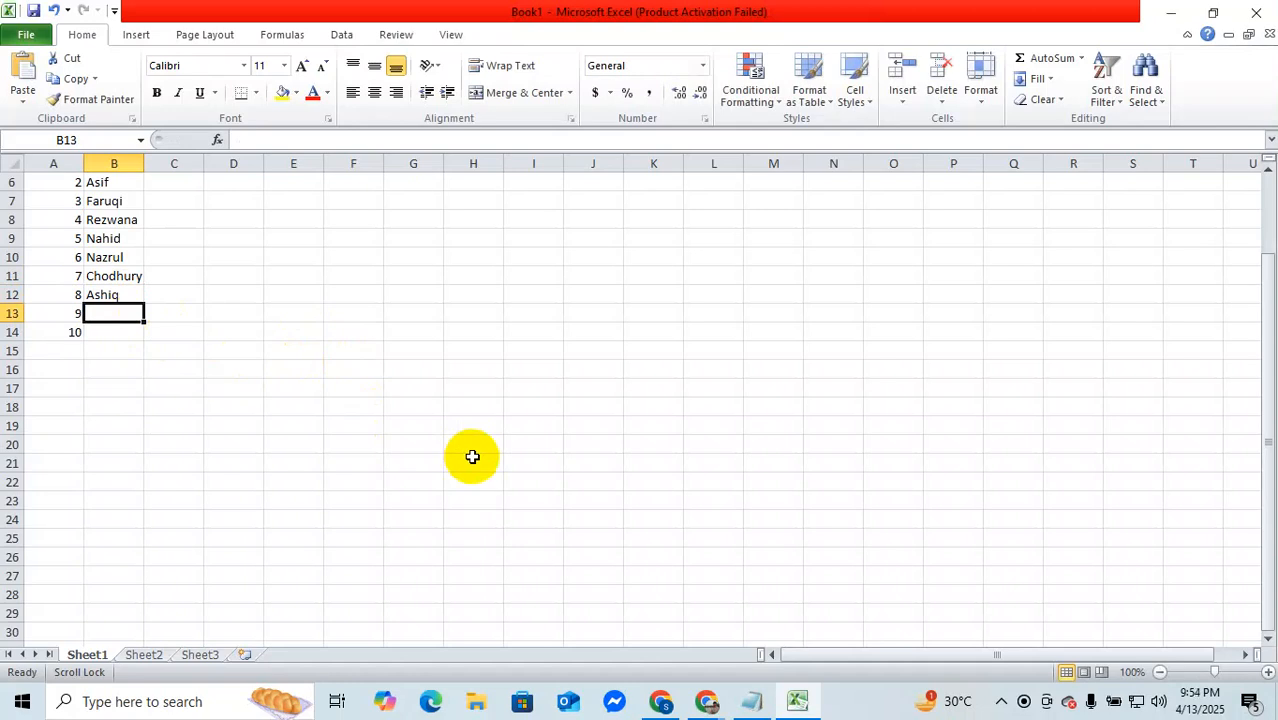
text(Sala)
text(uddin)
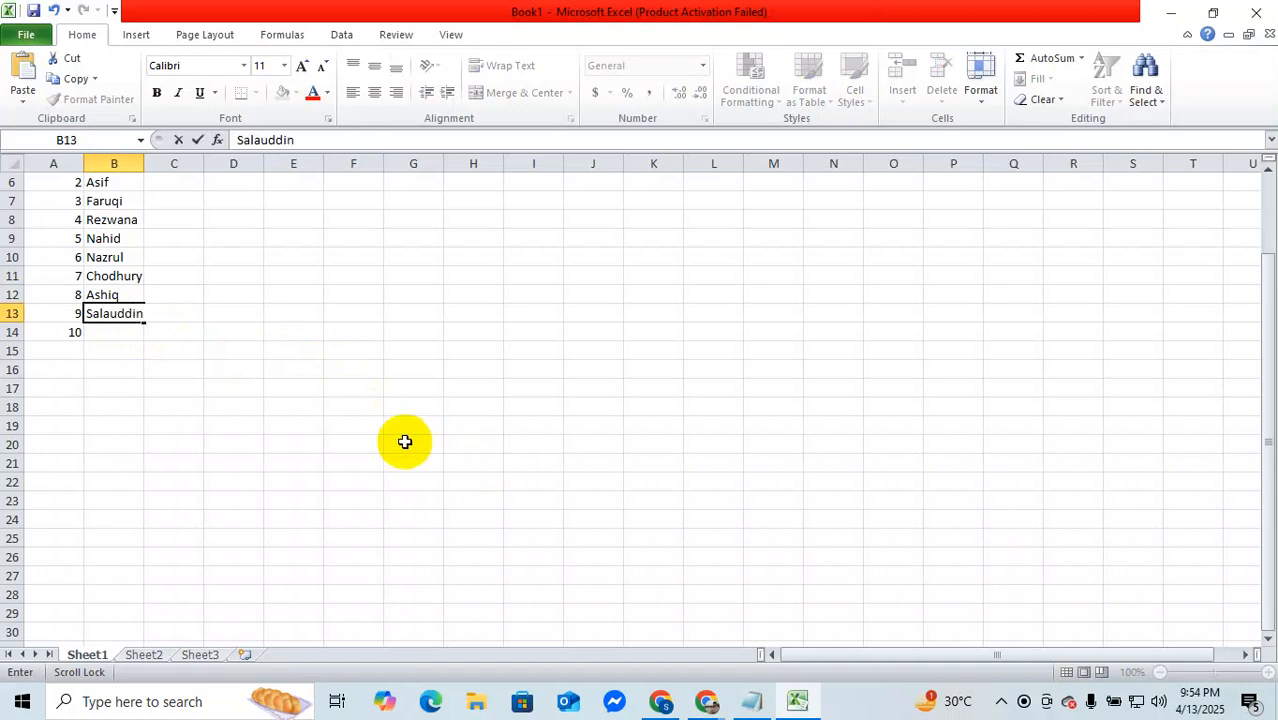
click(103, 333)
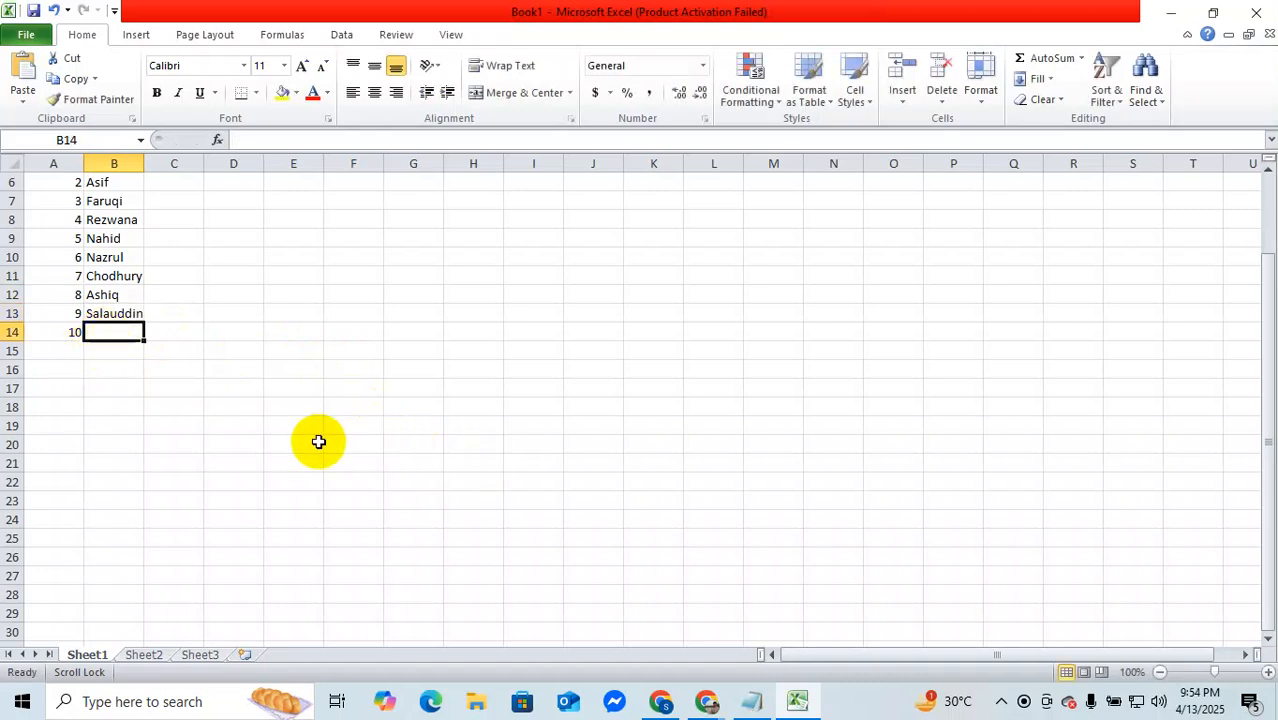
text(Wa)
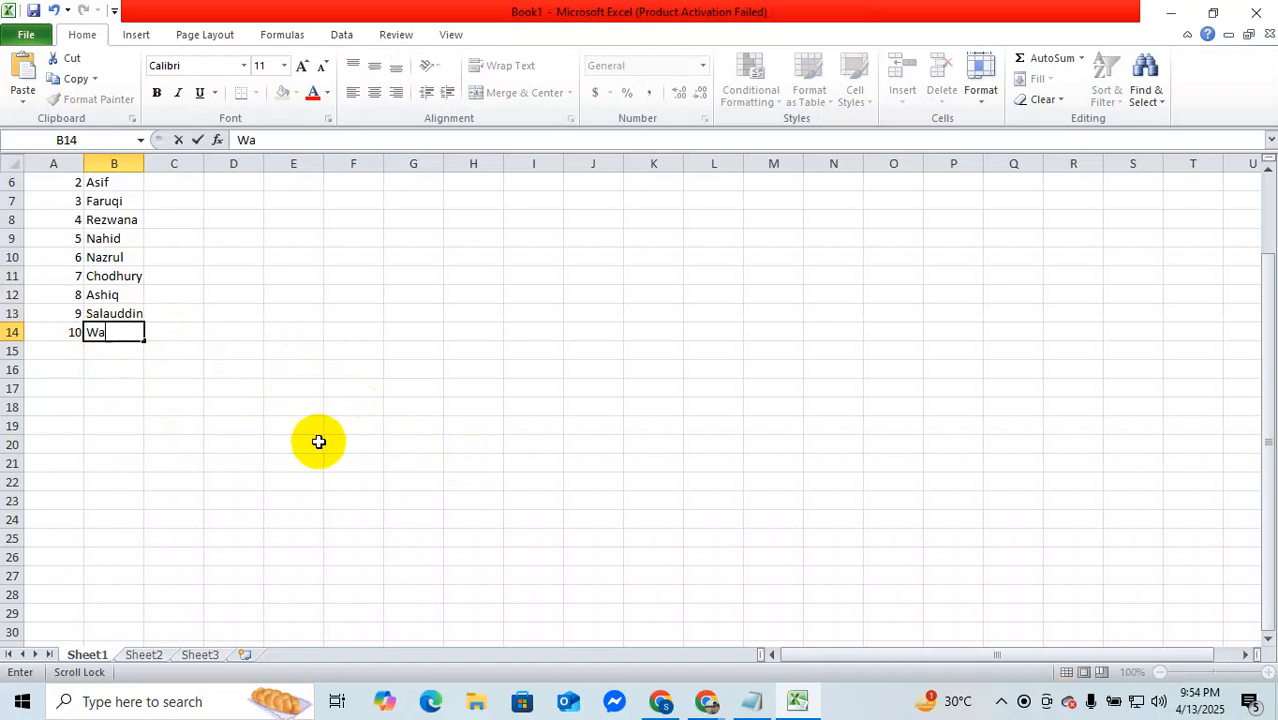
text(kar)
Step: Enter the formula =RANDBETWEEN(50,99) in C5 as the first student's Bangla mark
scroll(365, 459, up, 2)
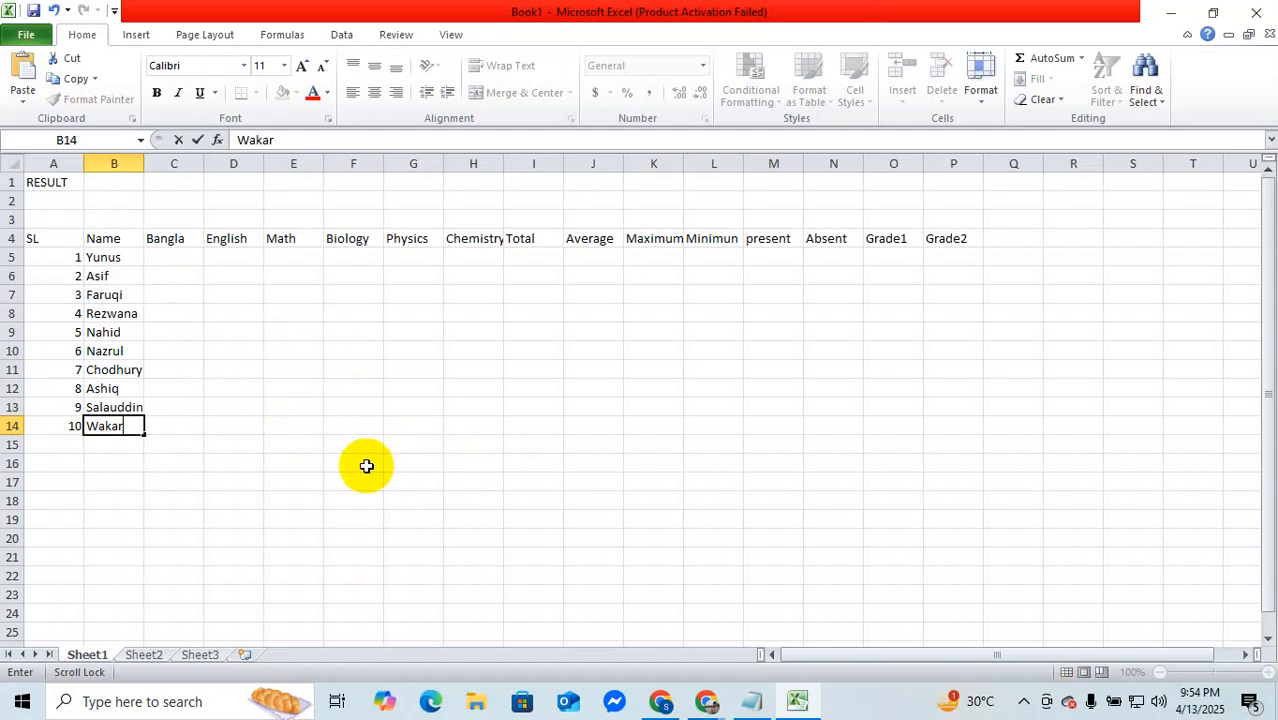
click(162, 255)
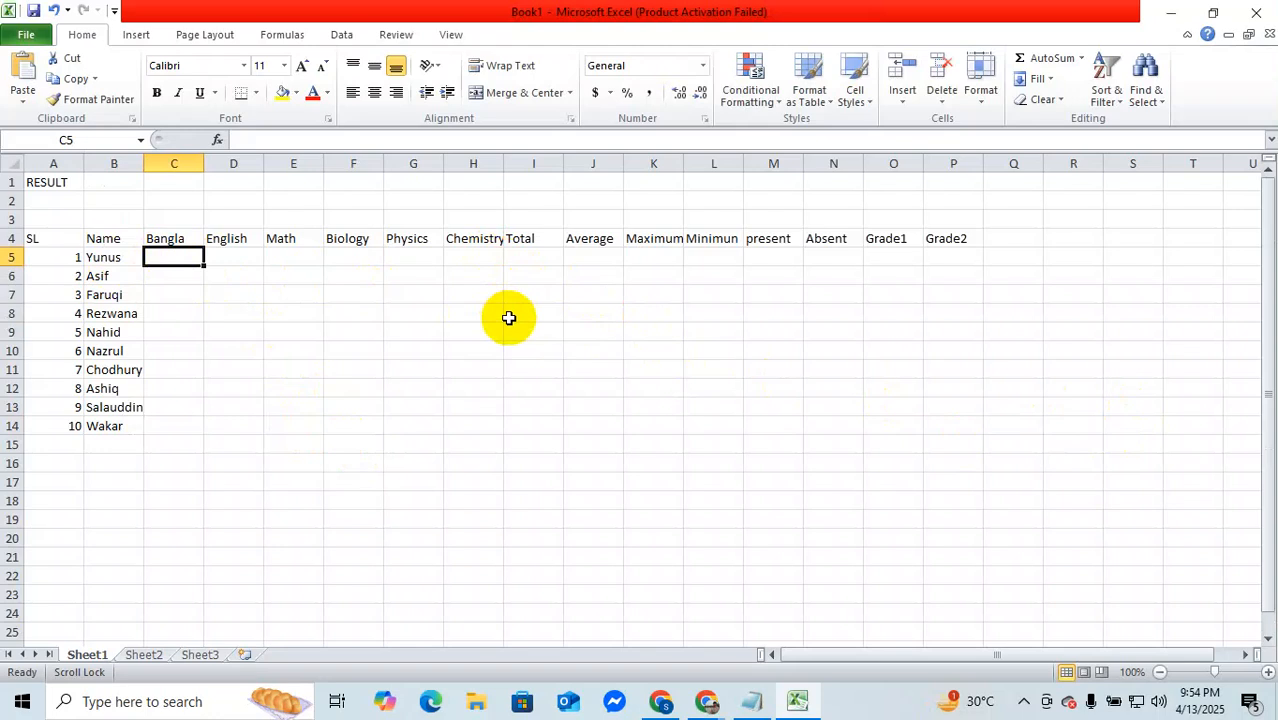
text(=)
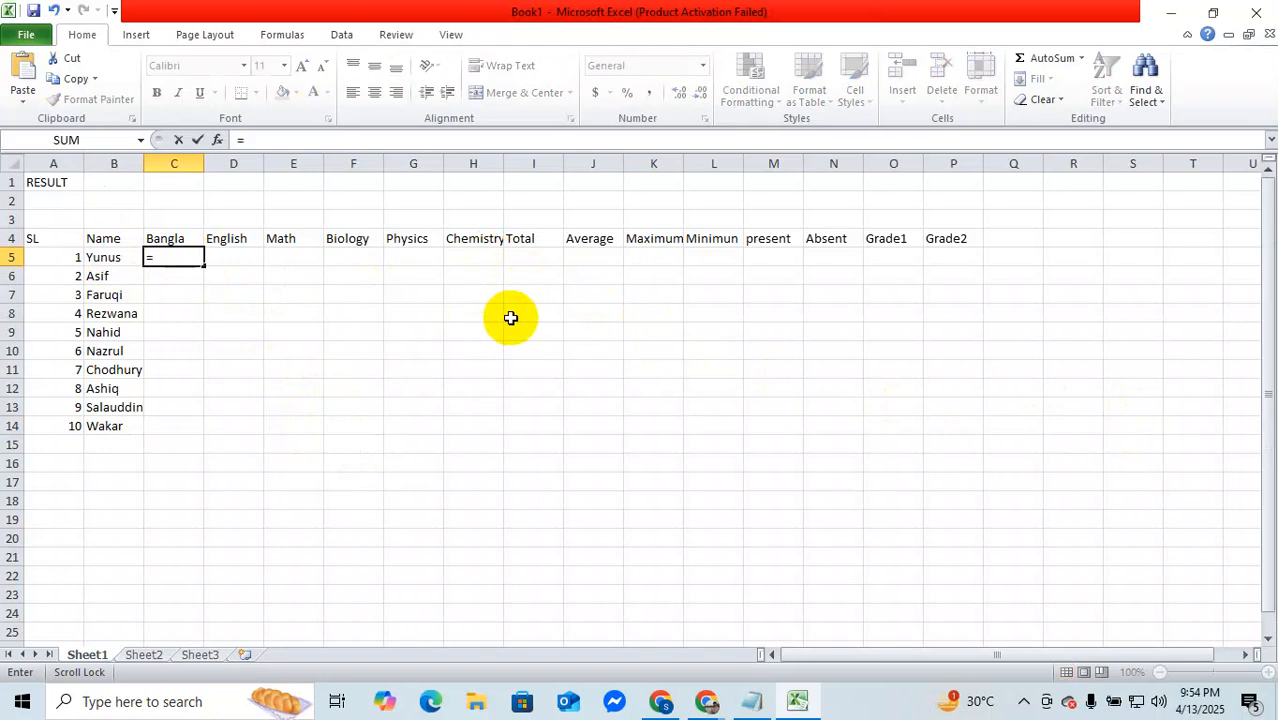
text(ran)
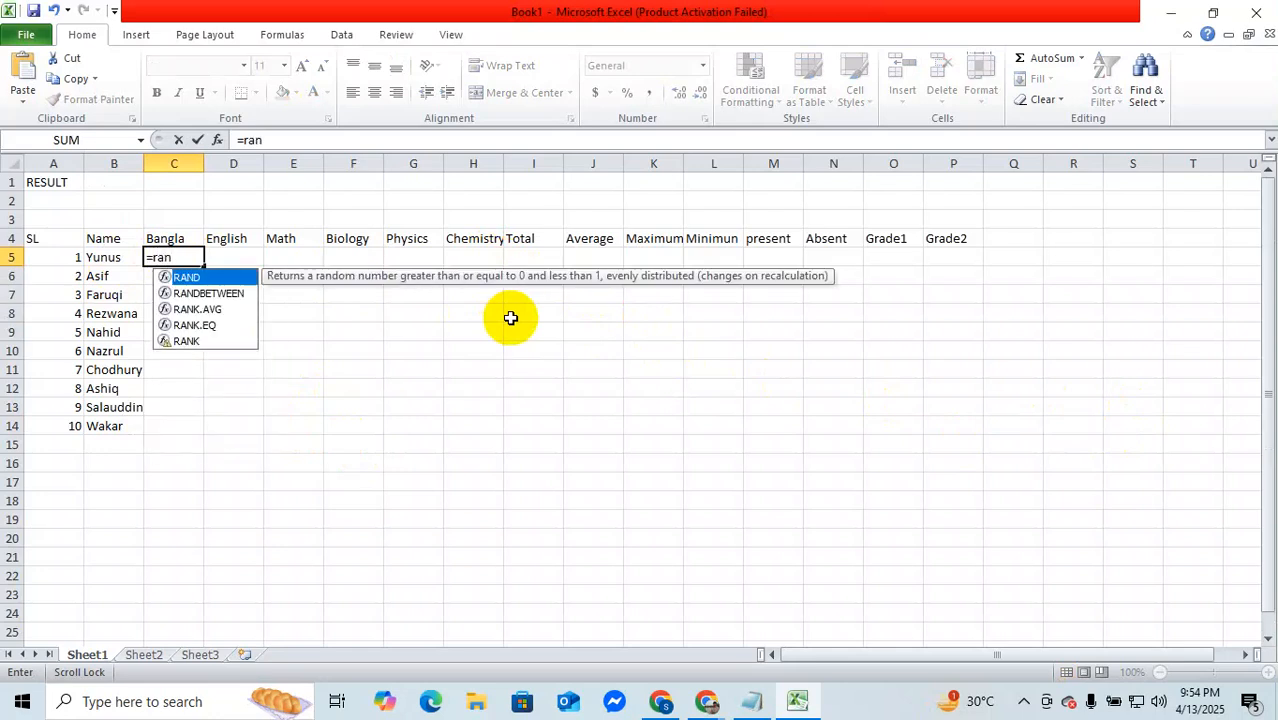
click(210, 294)
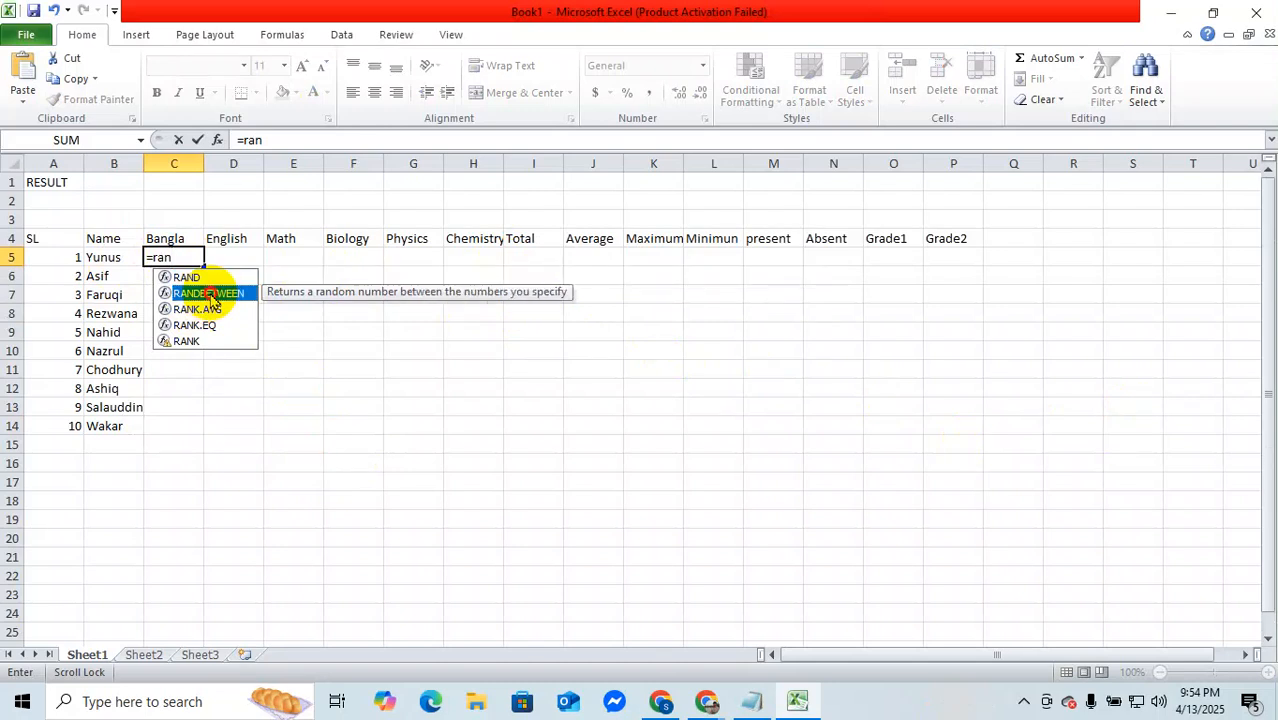
double_click(210, 294)
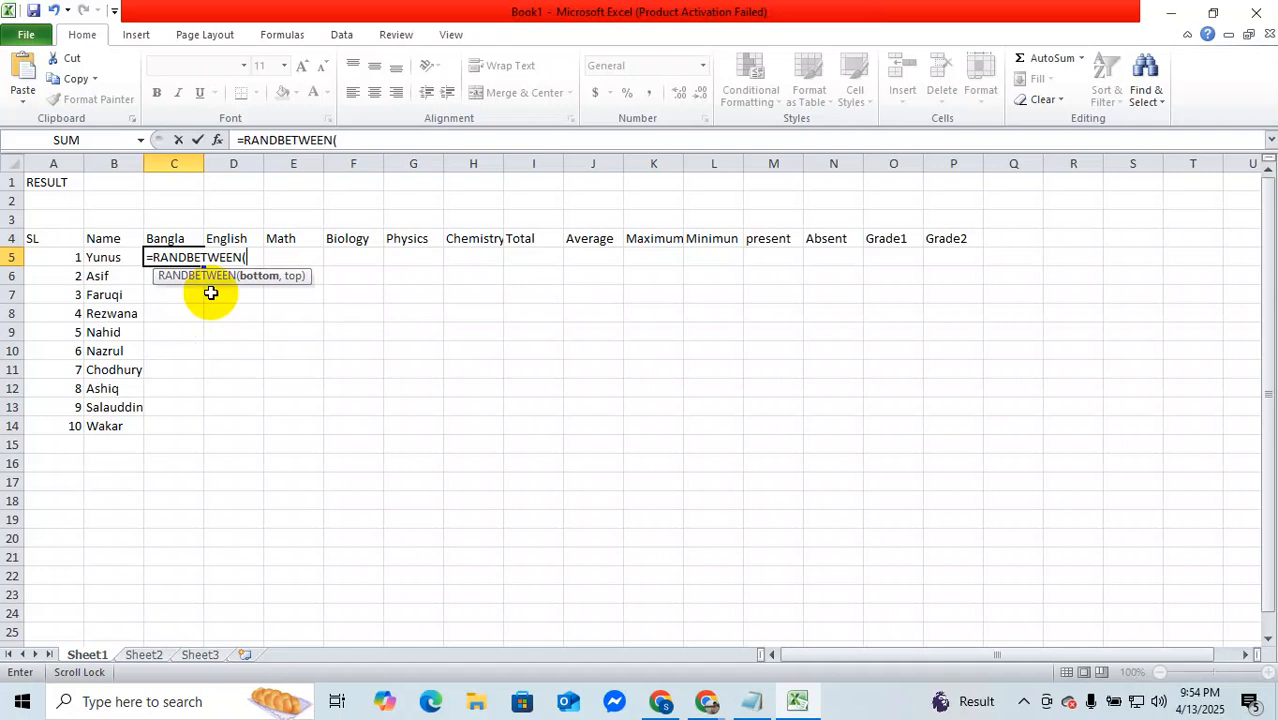
text(50,99)
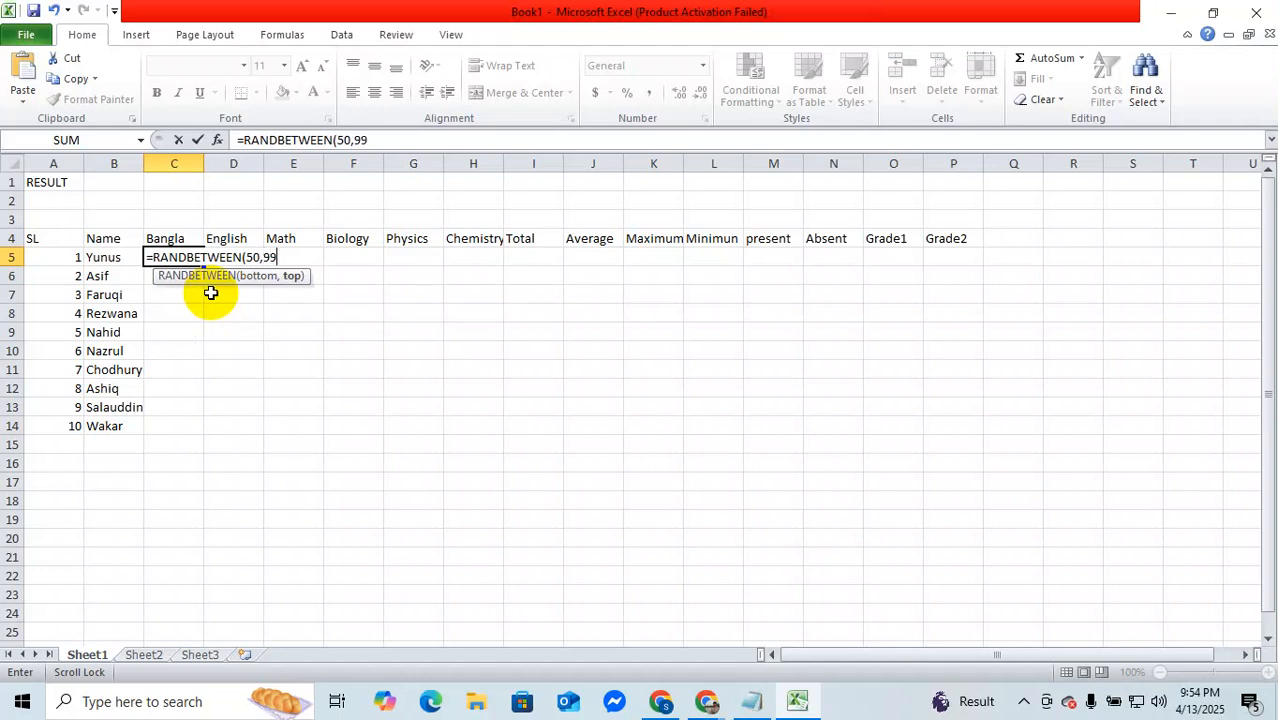
text())
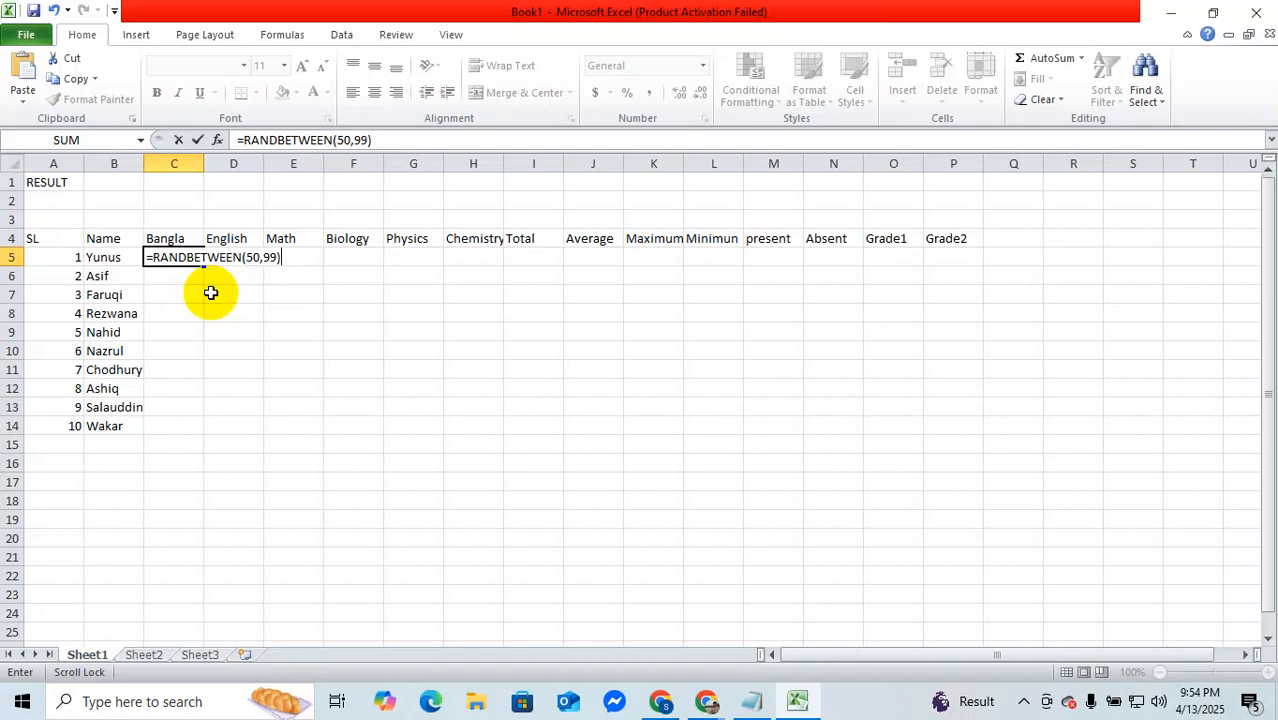
key(Return)
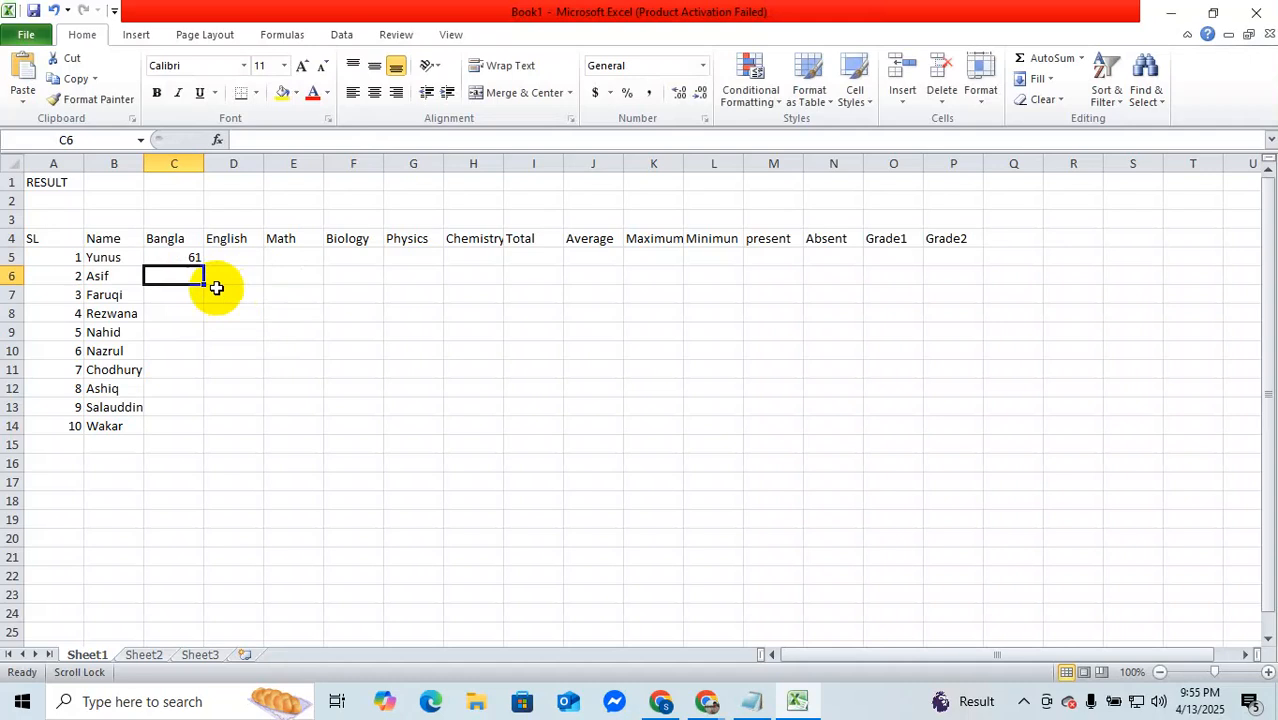
Step: Fill the random mark formula from C5 down to row 14 and across through the Chemistry column H
click(178, 258)
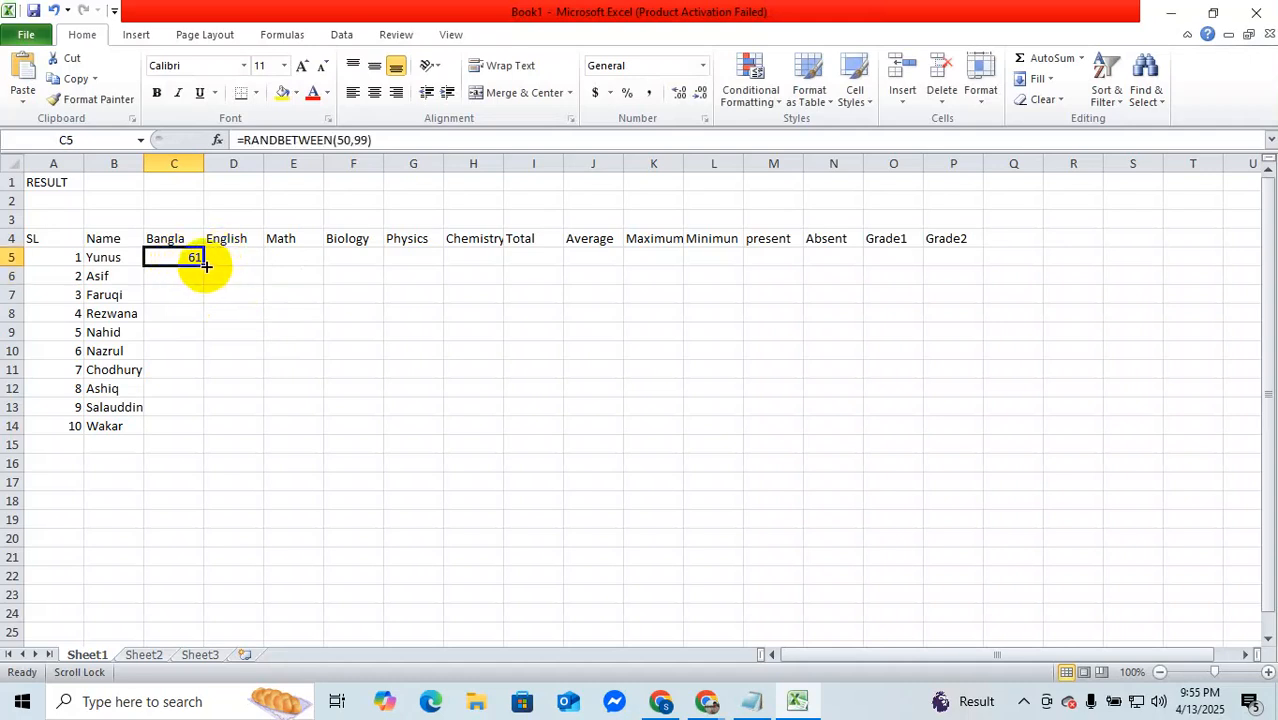
drag(204, 265, 204, 265)
double_click(204, 265)
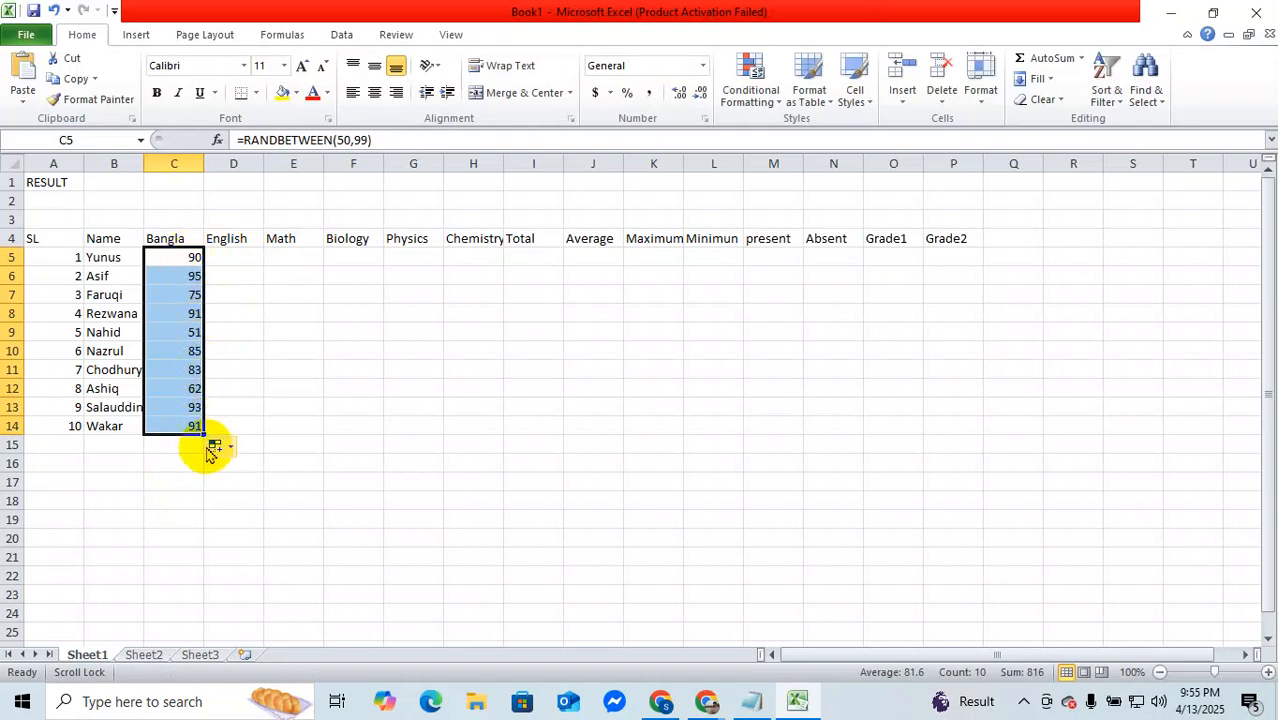
drag(205, 430, 205, 430)
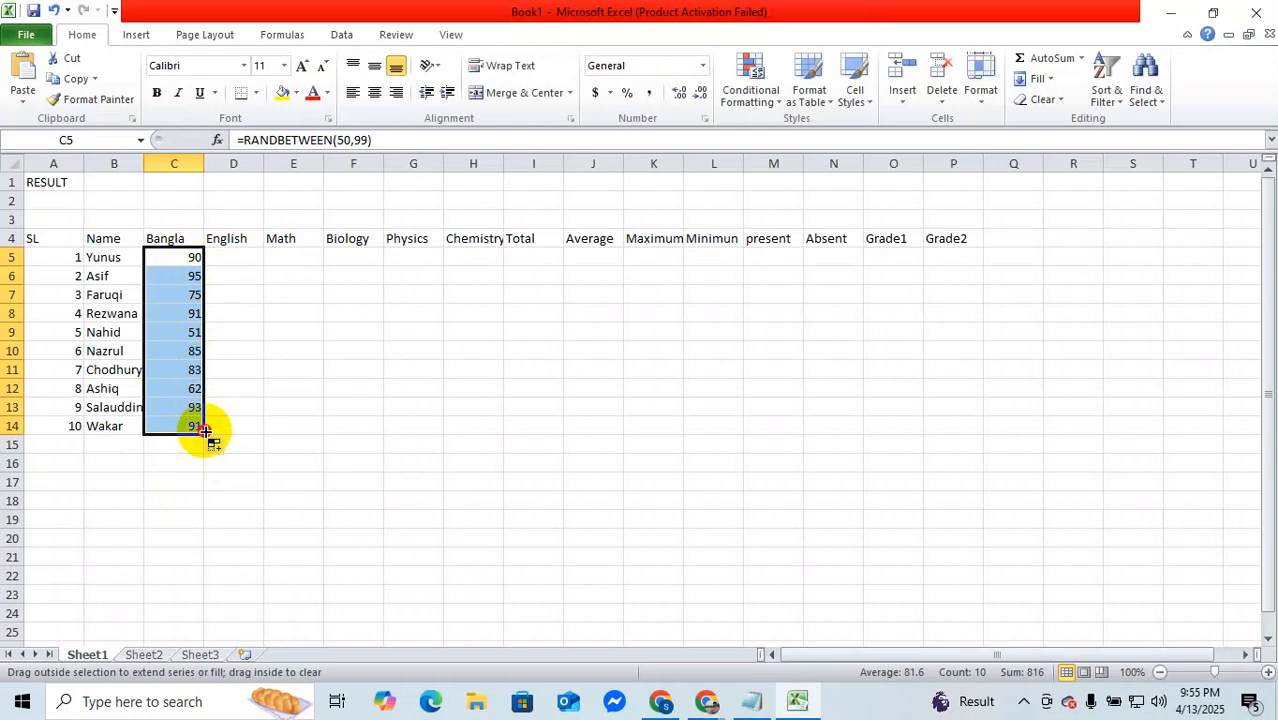
drag(205, 430, 503, 430)
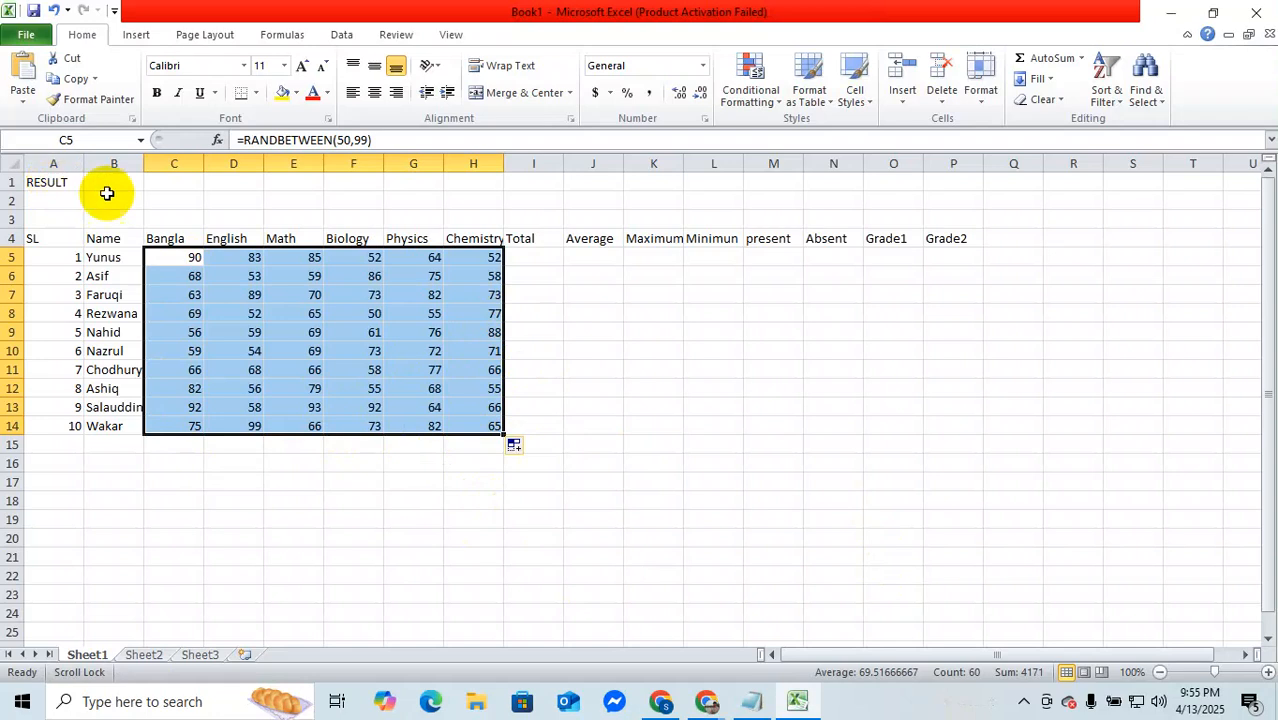
Step: Try to enter a SUM formula over the first student's subject marks in Total cell I5
click(534, 258)
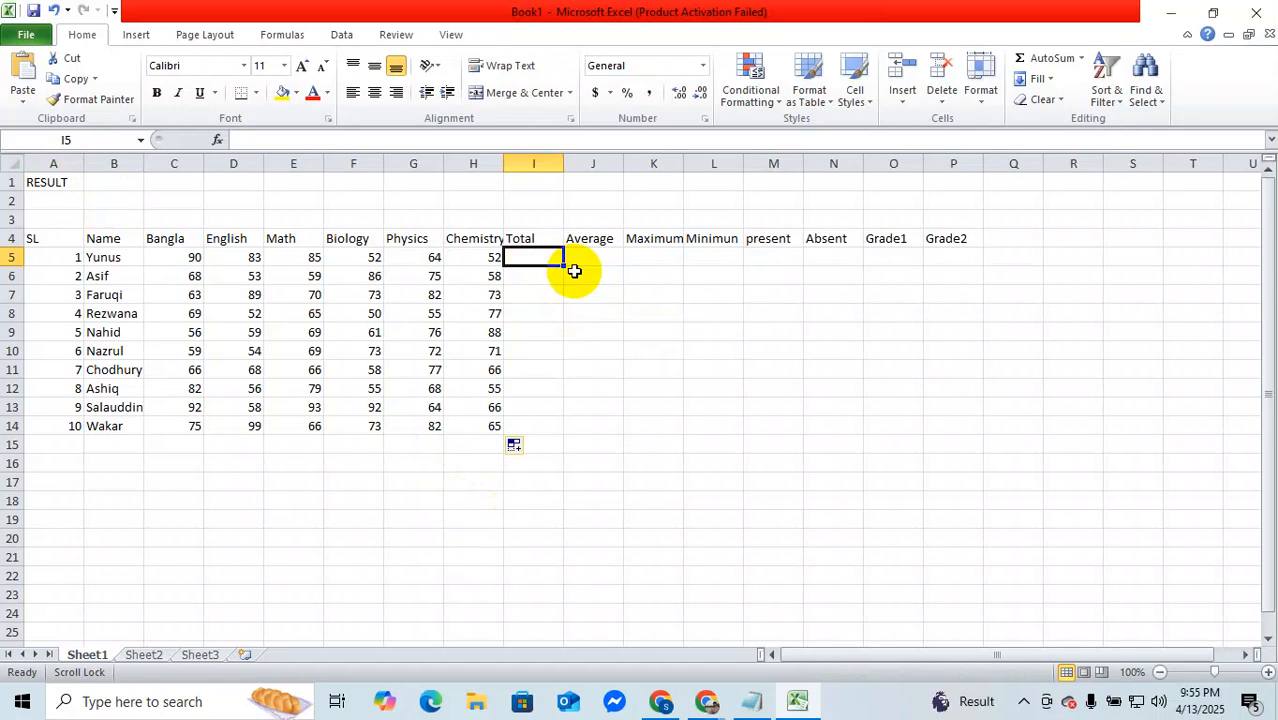
text(=)
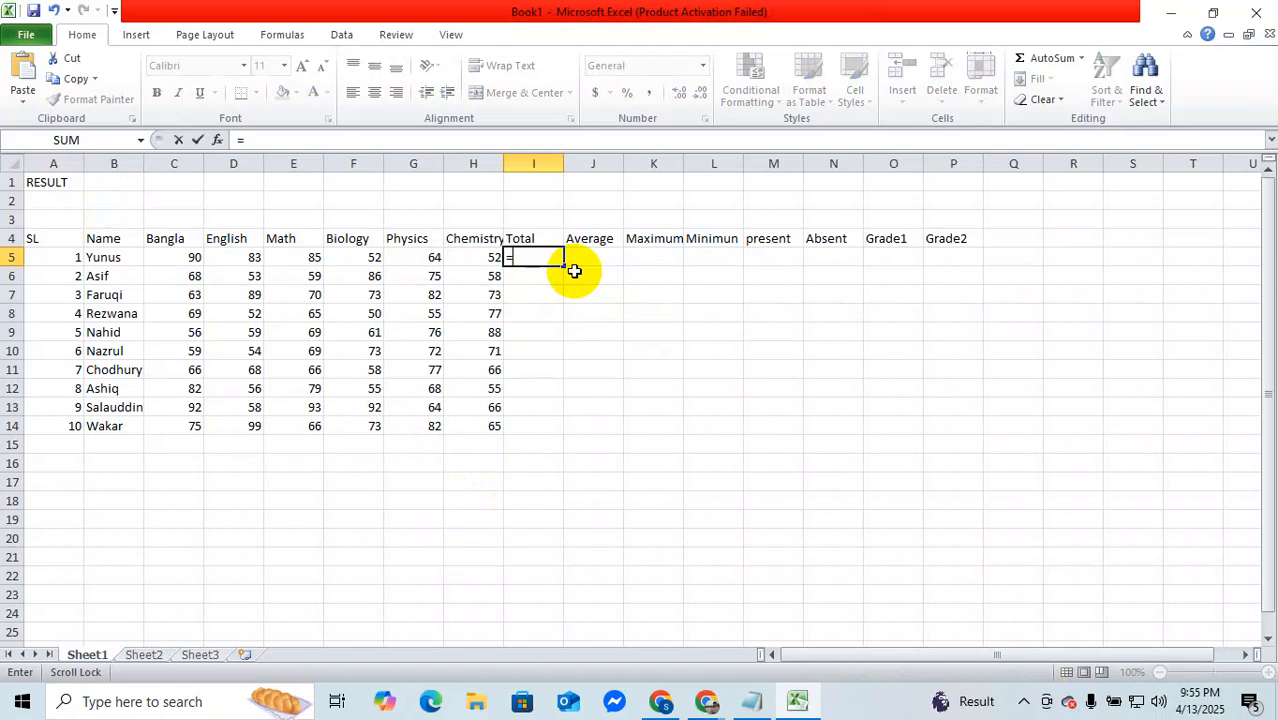
text(sum)
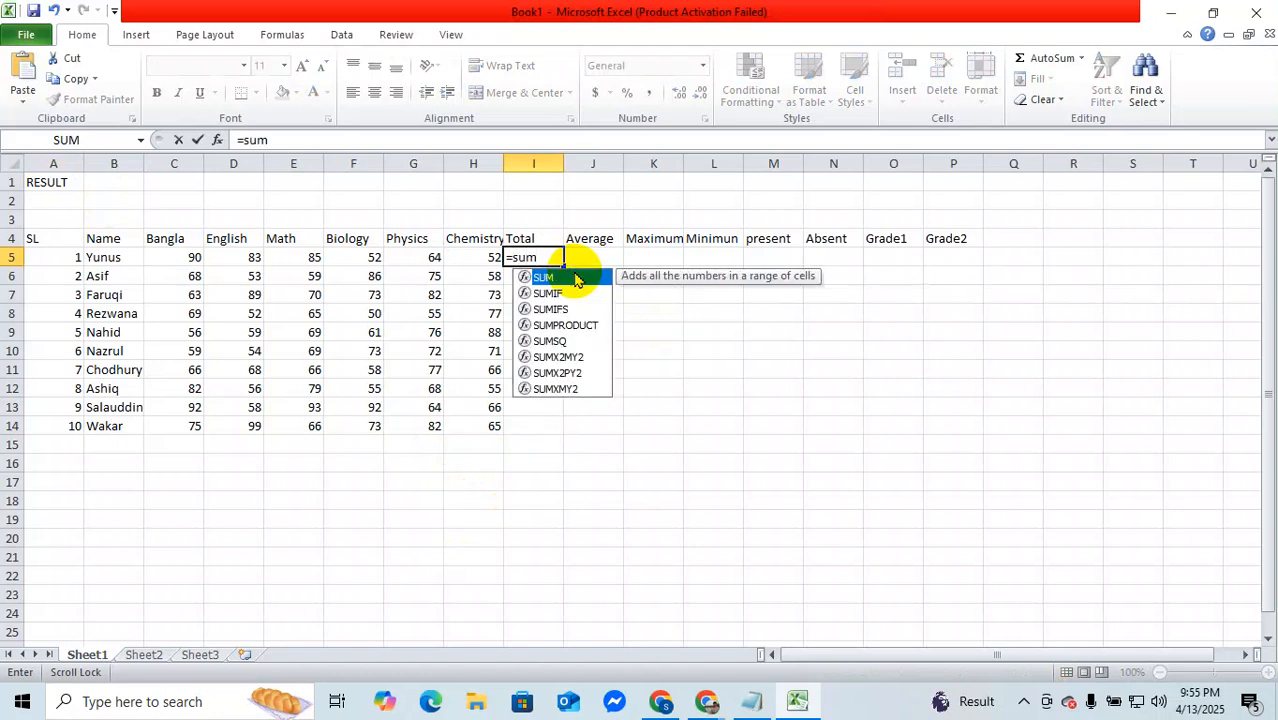
text(9)
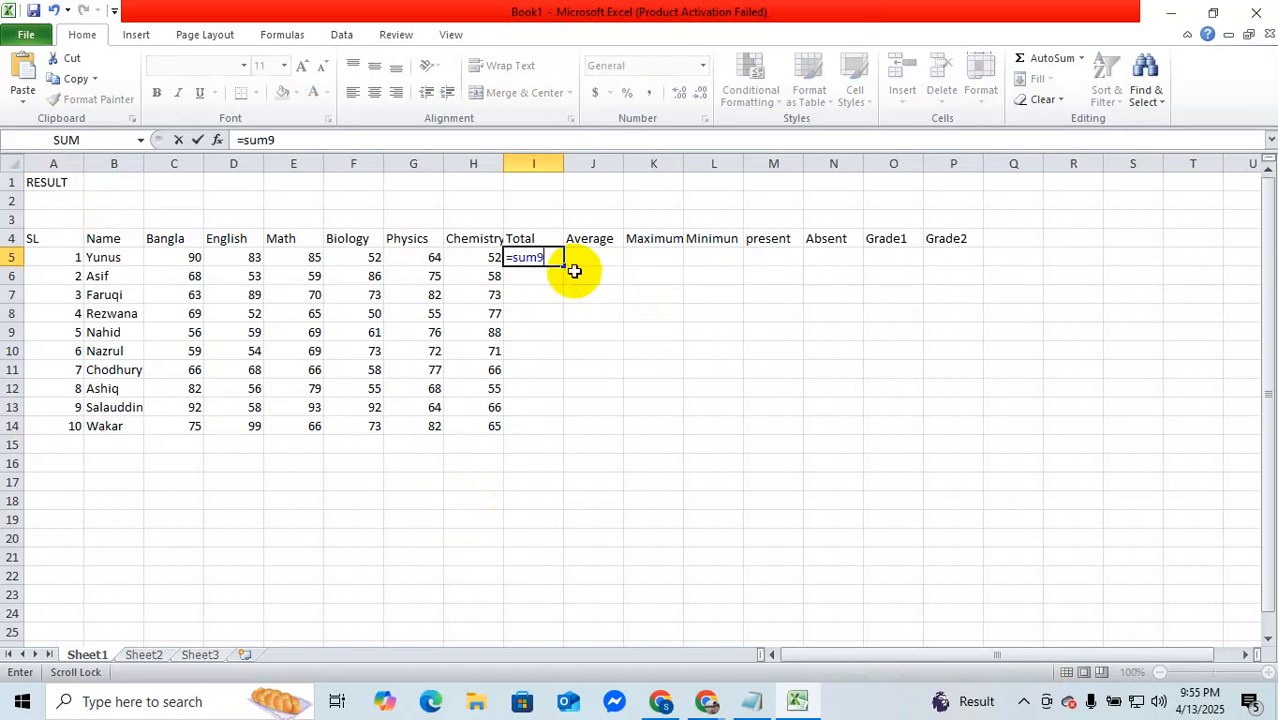
click(185, 258)
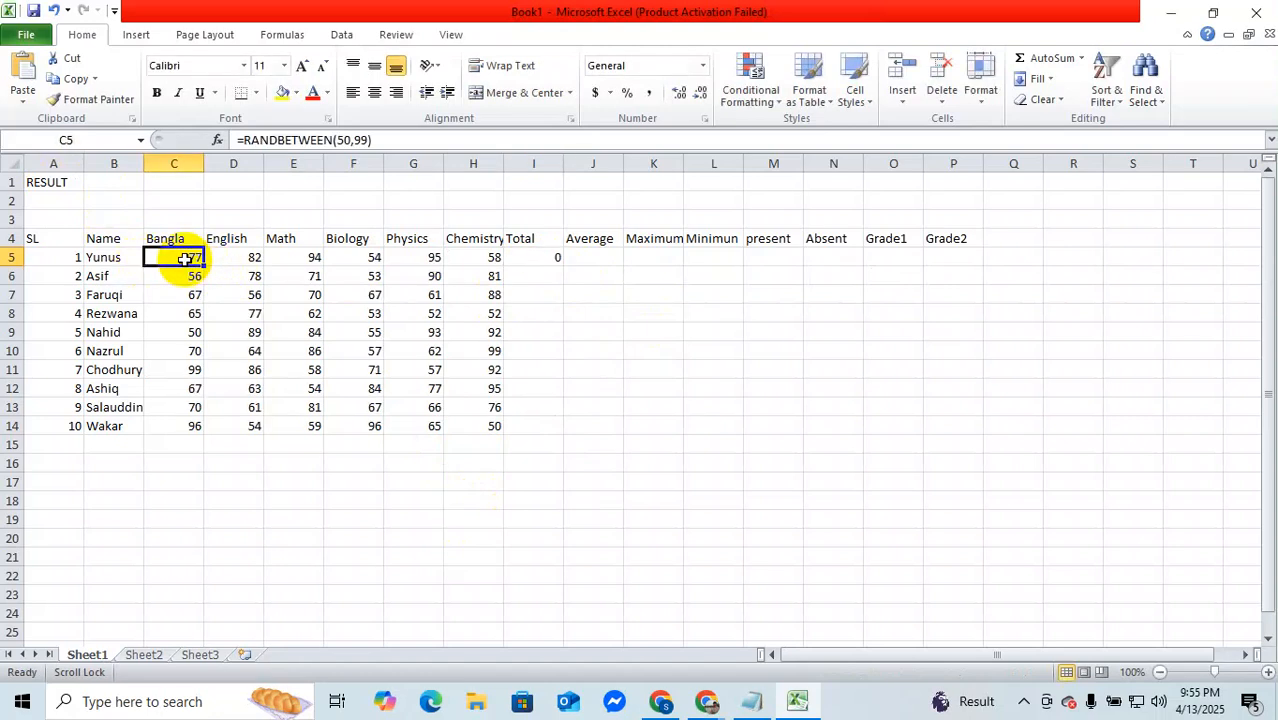
drag(185, 258, 468, 258)
Step: Correct the formula in Total cell I5 to =SUM(C5:H5)
click(539, 258)
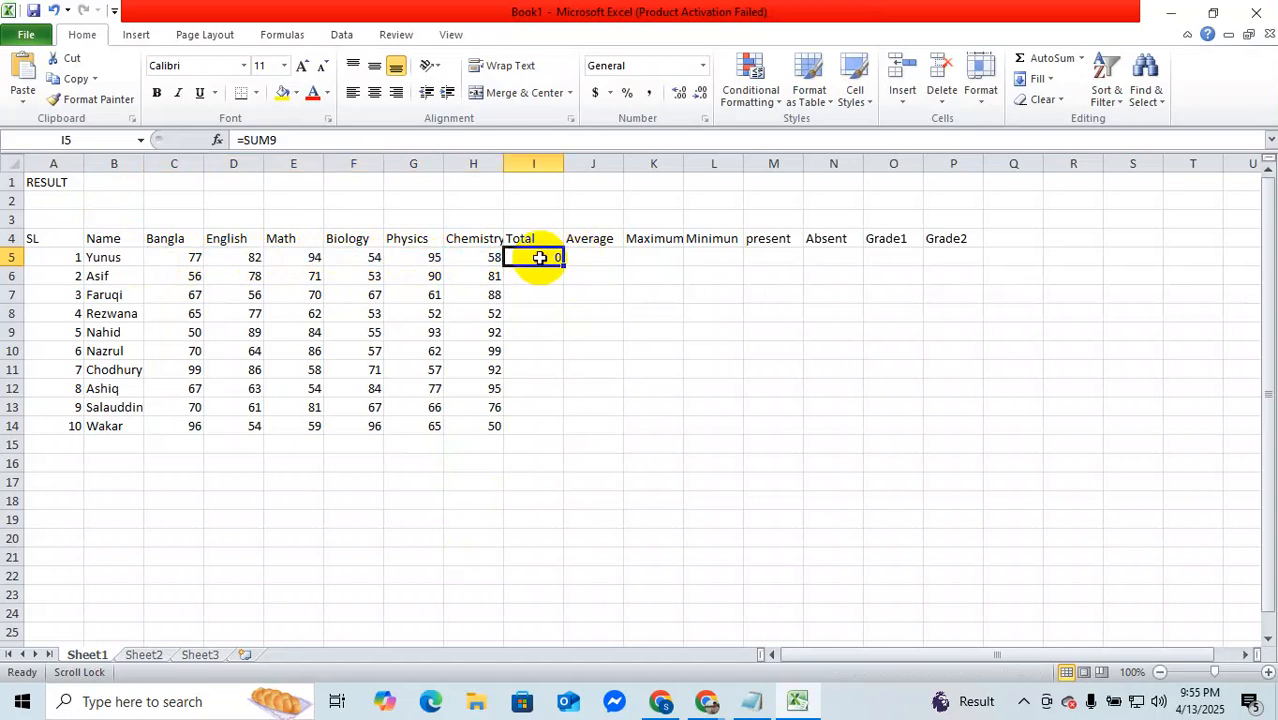
double_click(548, 258)
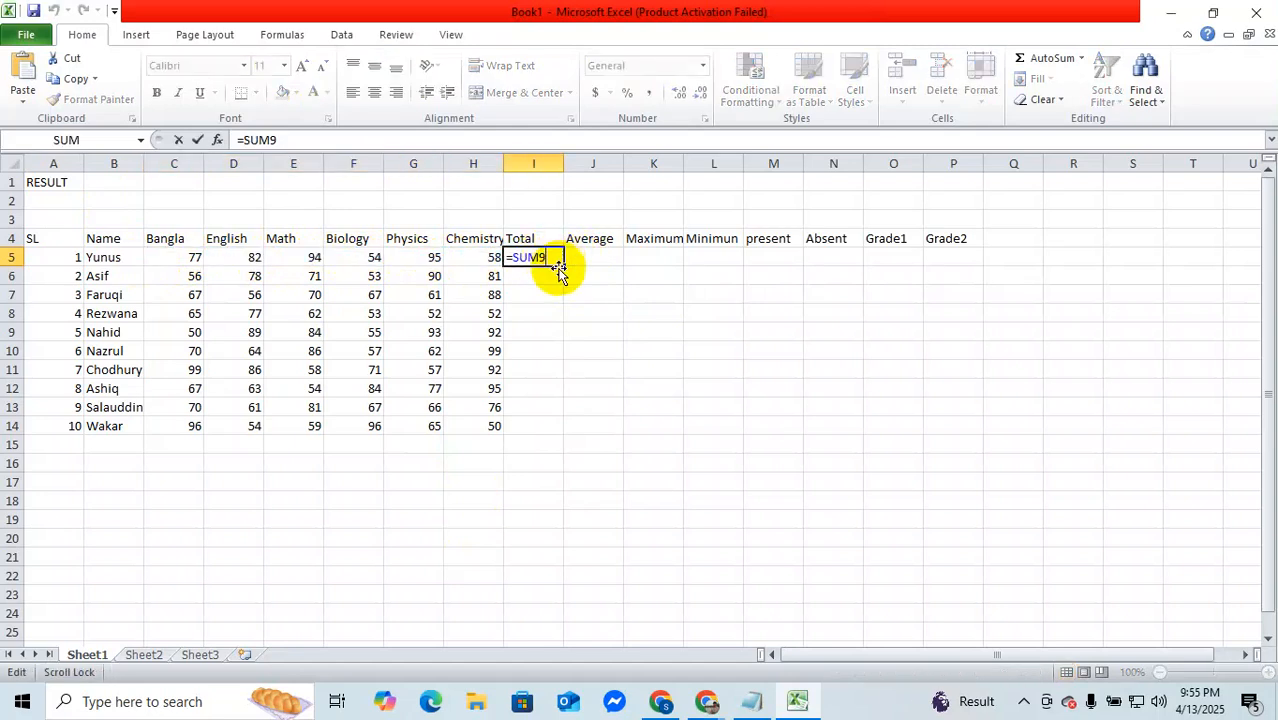
key(BackSpace)
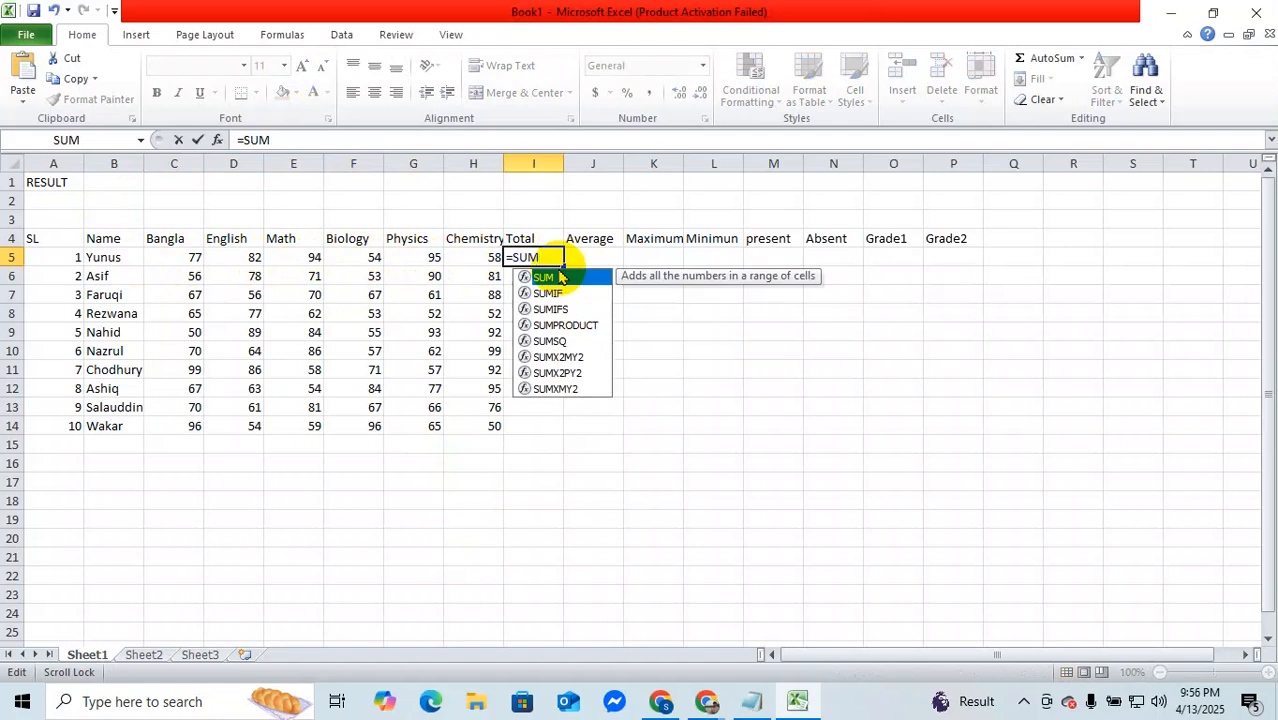
double_click(560, 277)
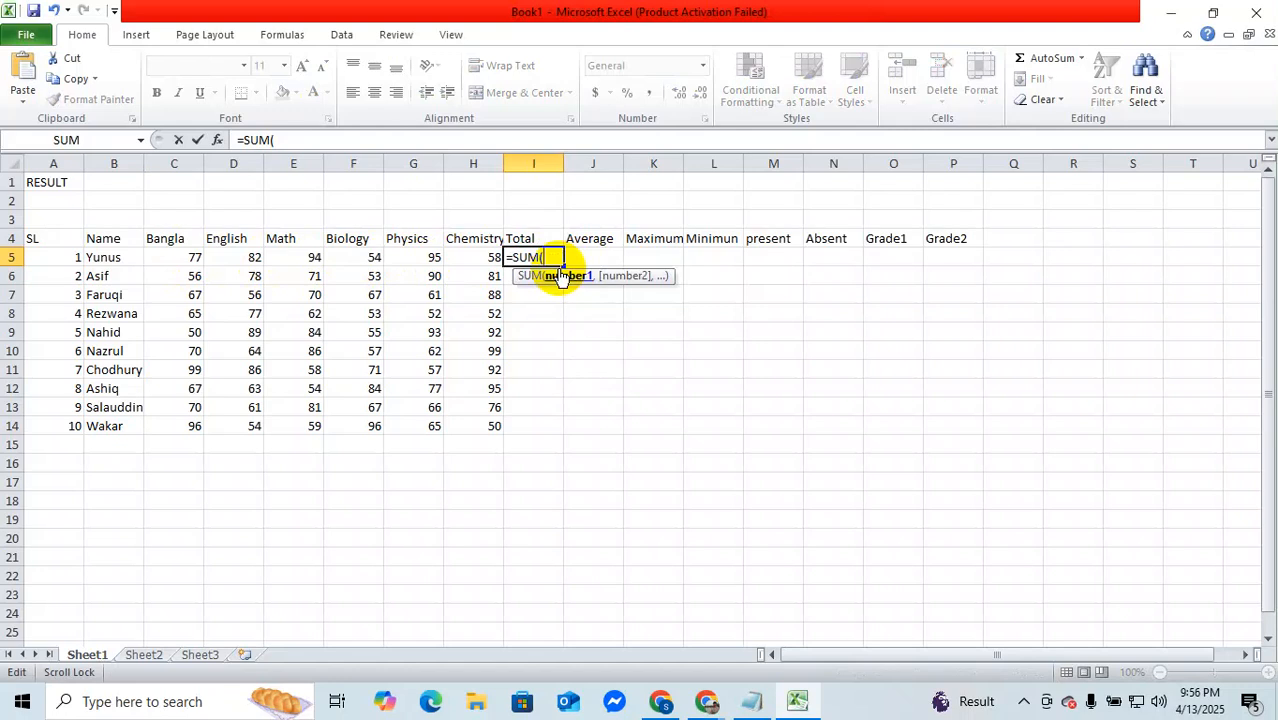
text(c5:h)
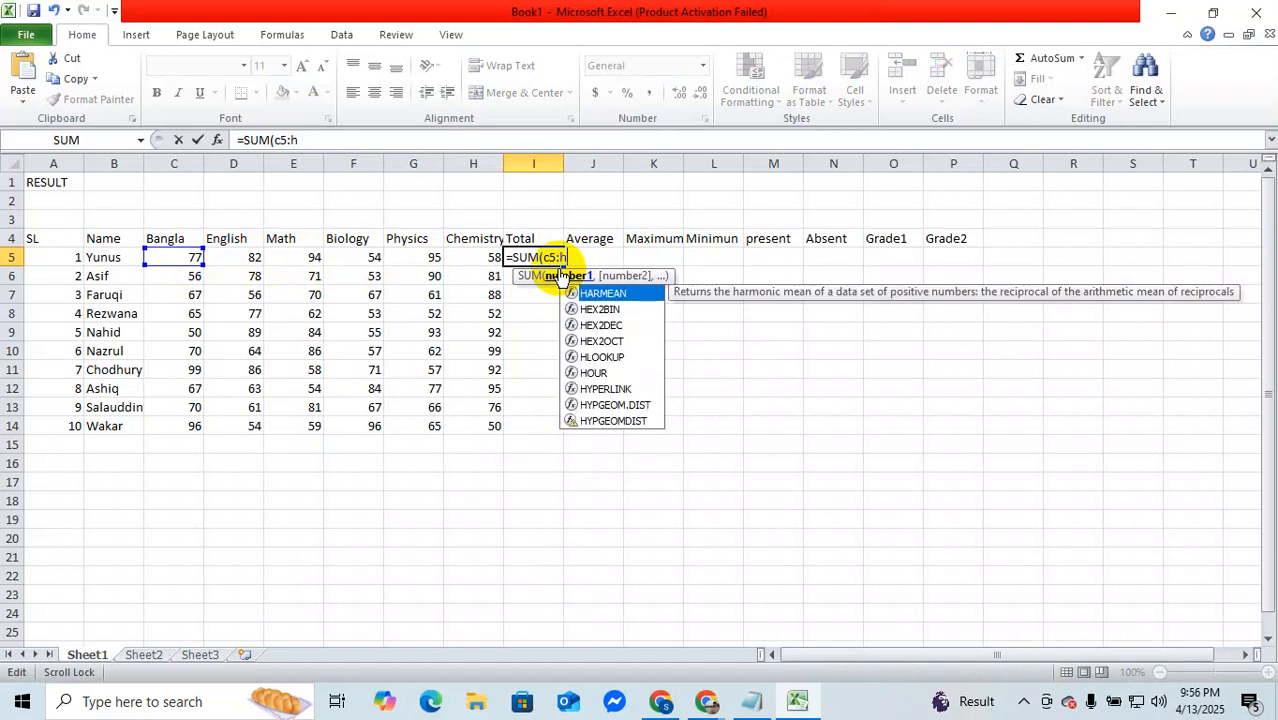
text(5))
key(Return)
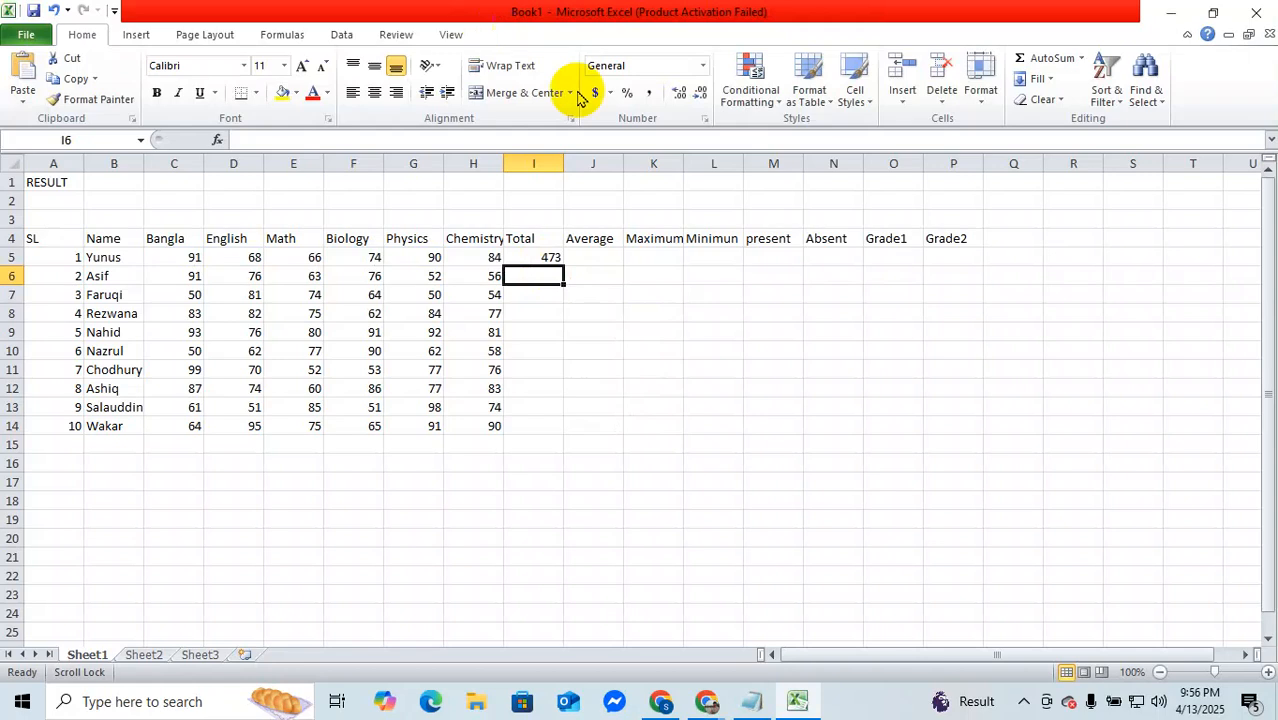
Step: Fill the Total formula from I5 down to I14 for all ten students
click(546, 258)
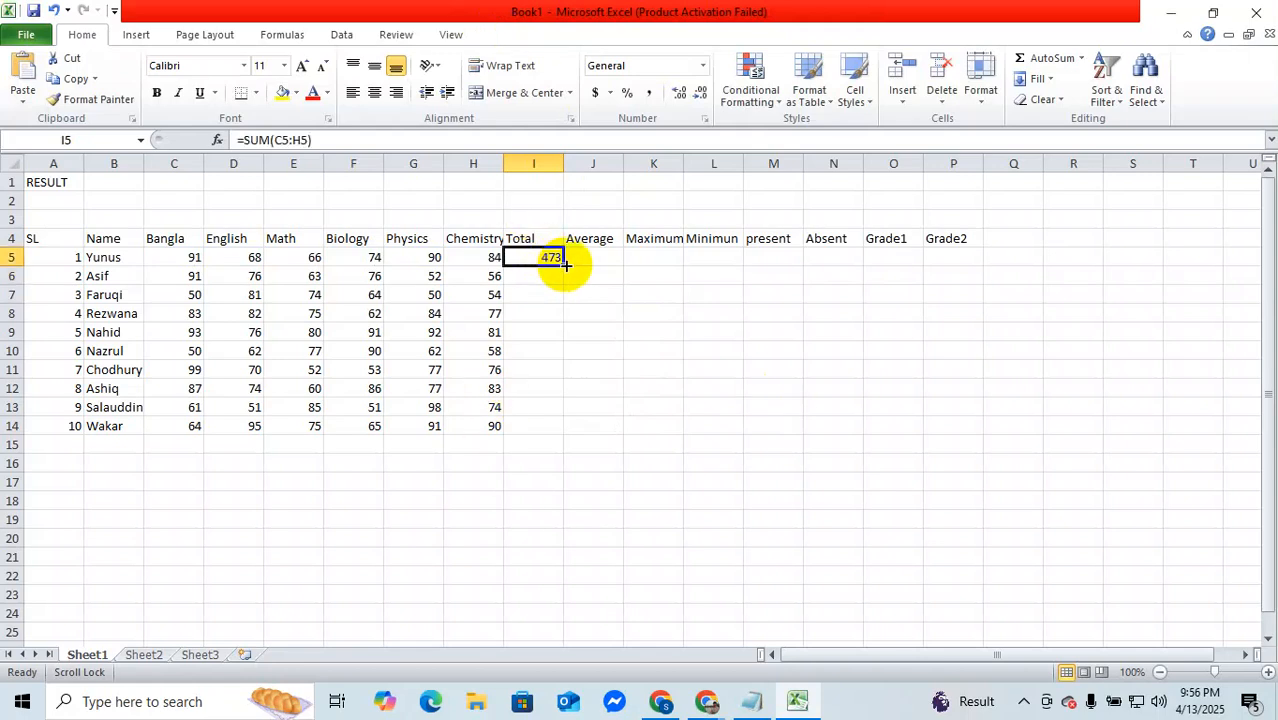
double_click(562, 266)
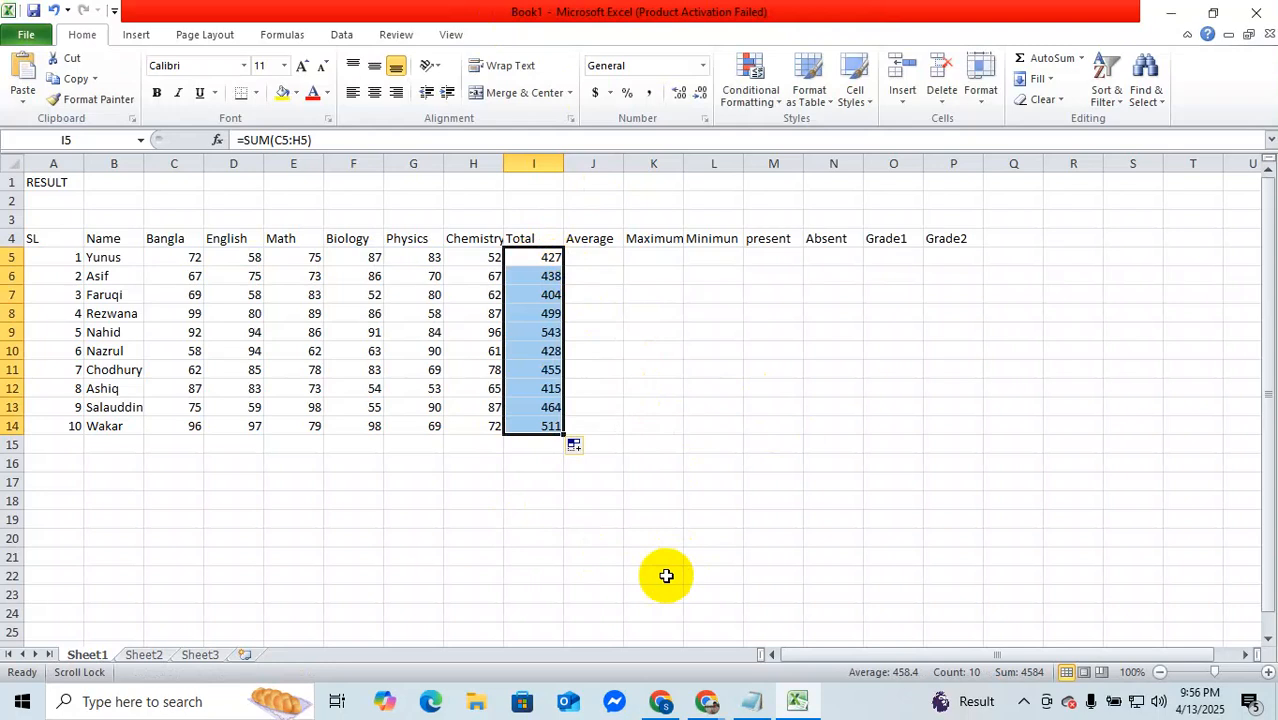
click(607, 260)
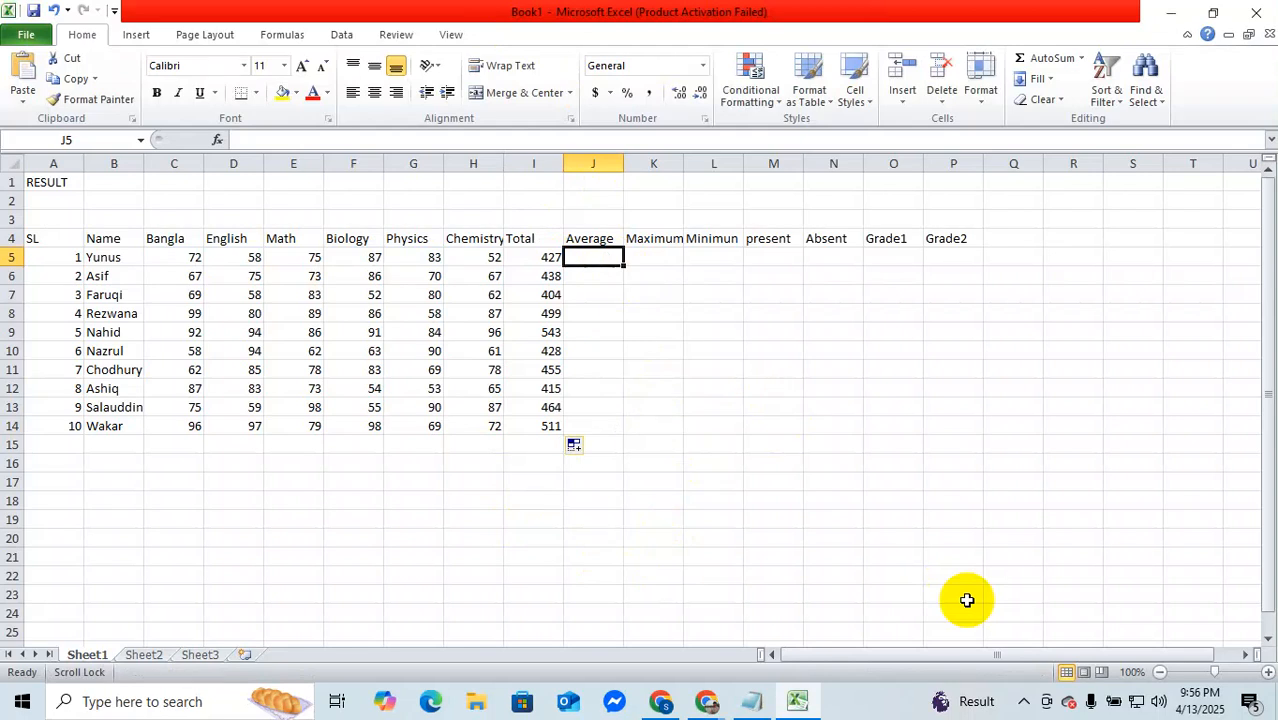
Step: Try to enter an average formula over the first student's subject marks in Average cell J5 as =avg(C5:H)
text(=a)
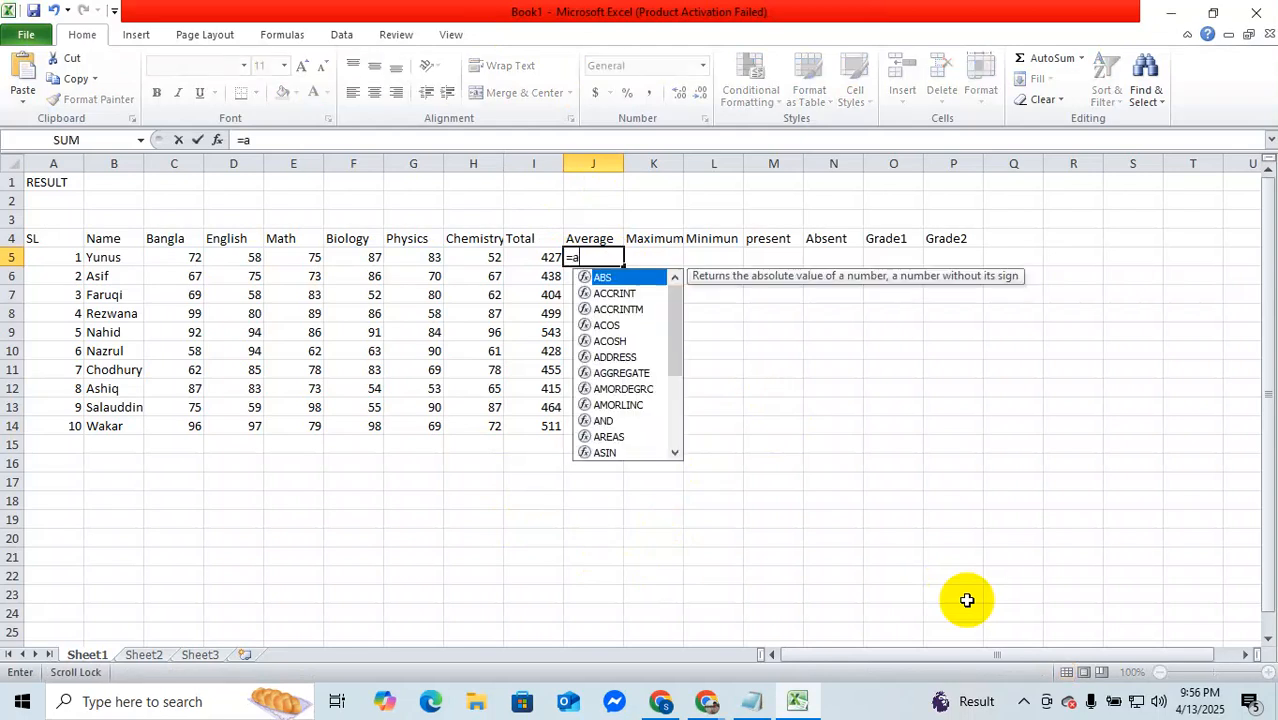
text(vg)
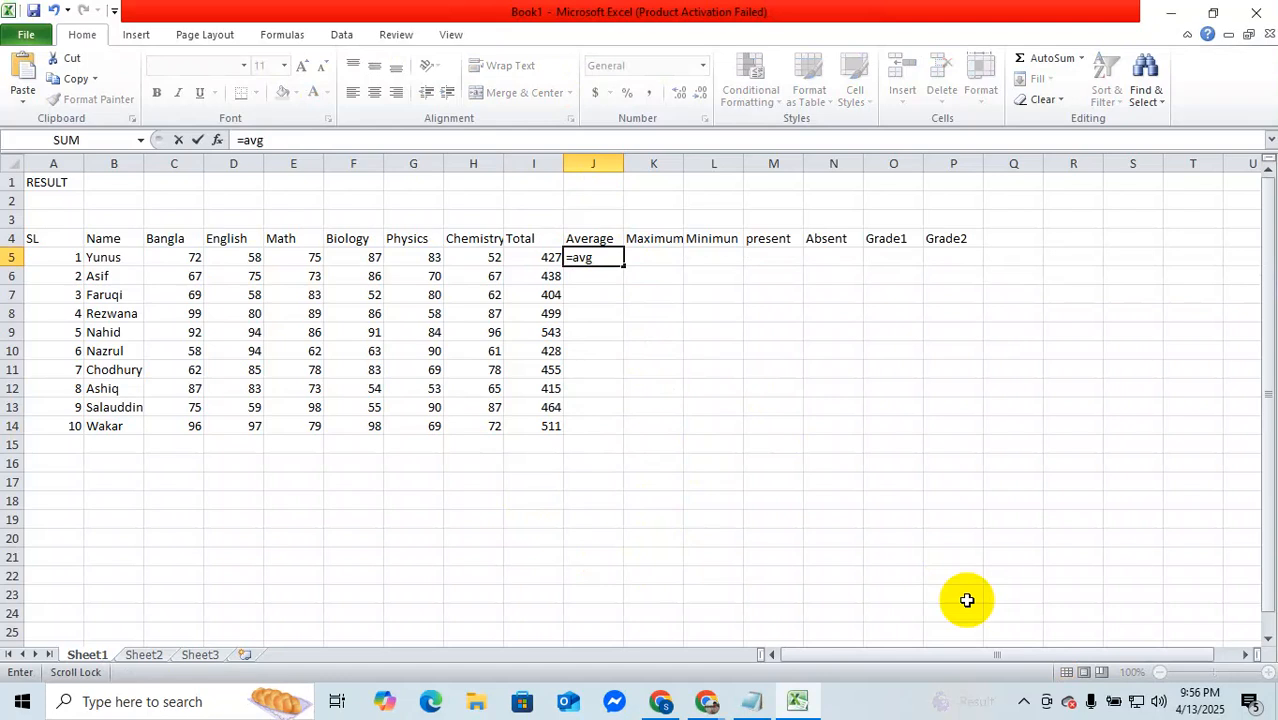
text(9)
key(BackSpace)
text((C)
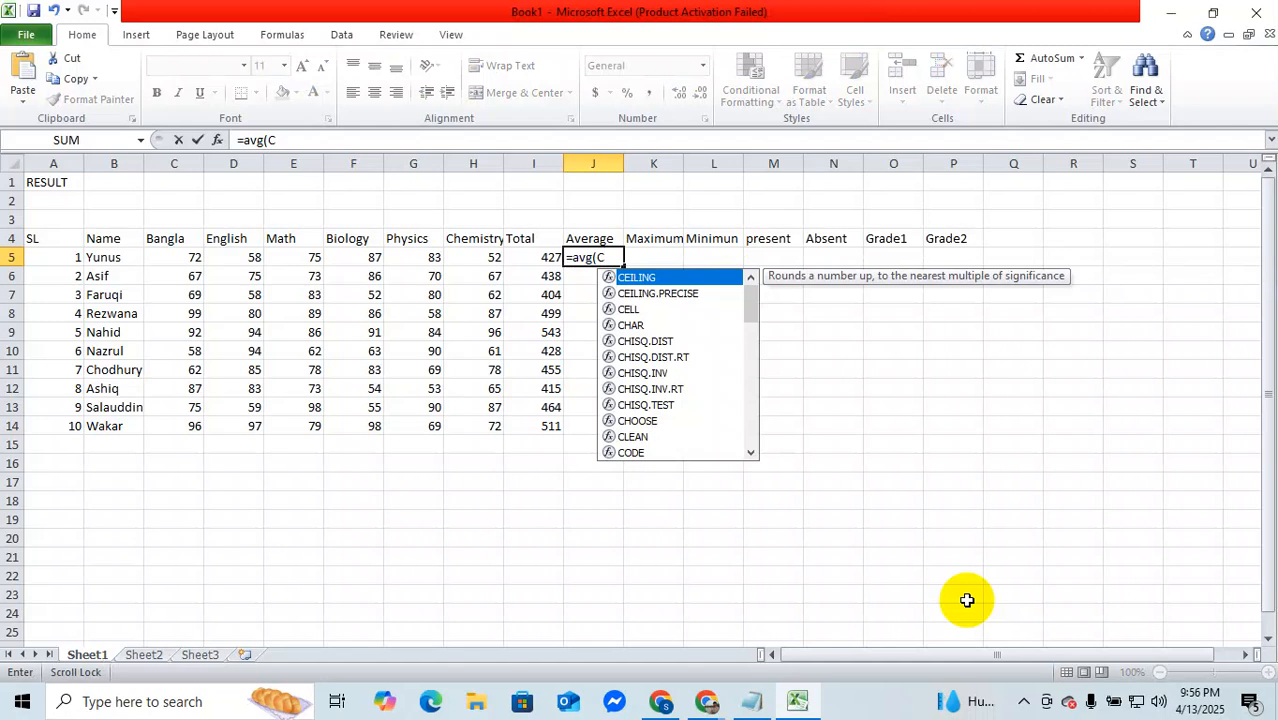
text(5)
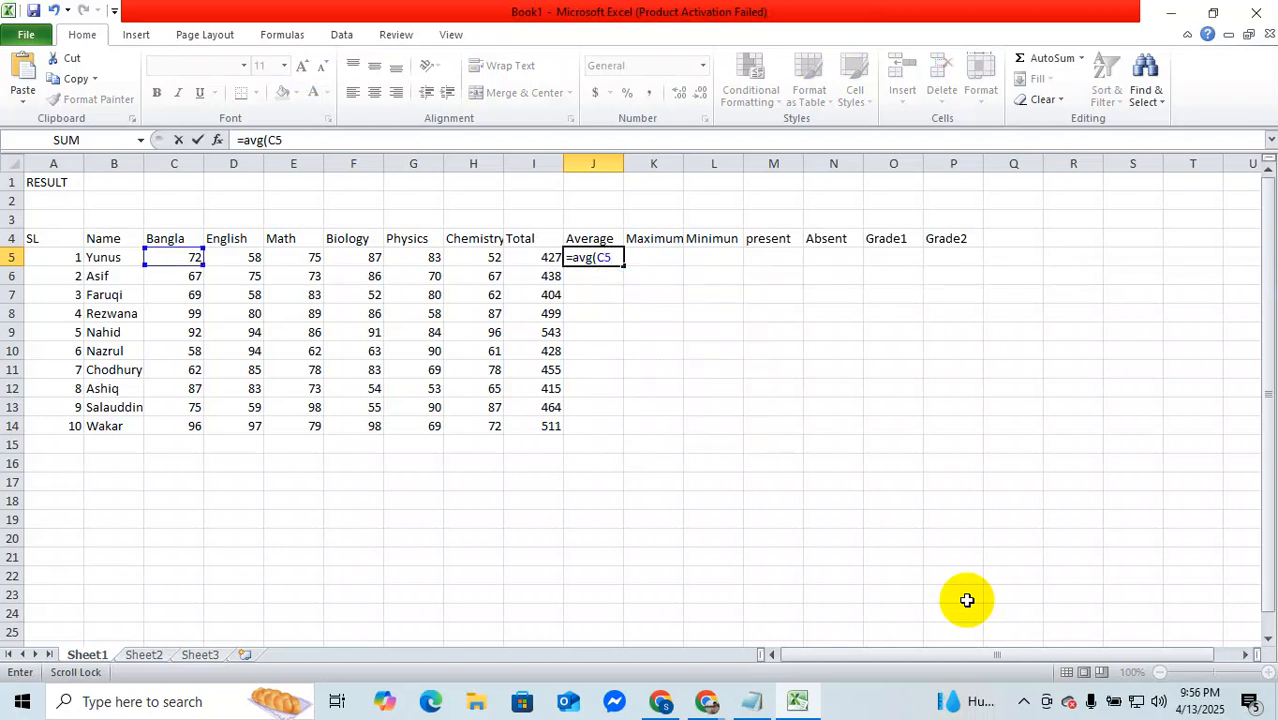
text(:H)
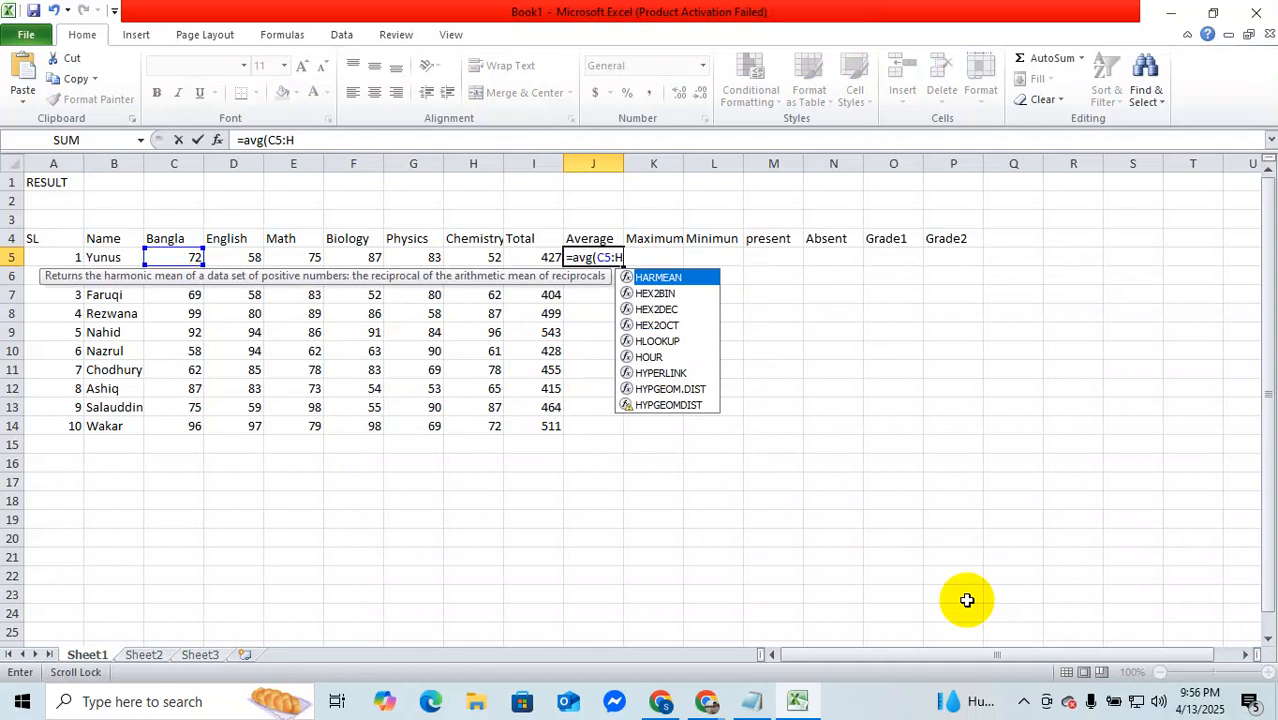
text(%)
key(BackSpace)
text())
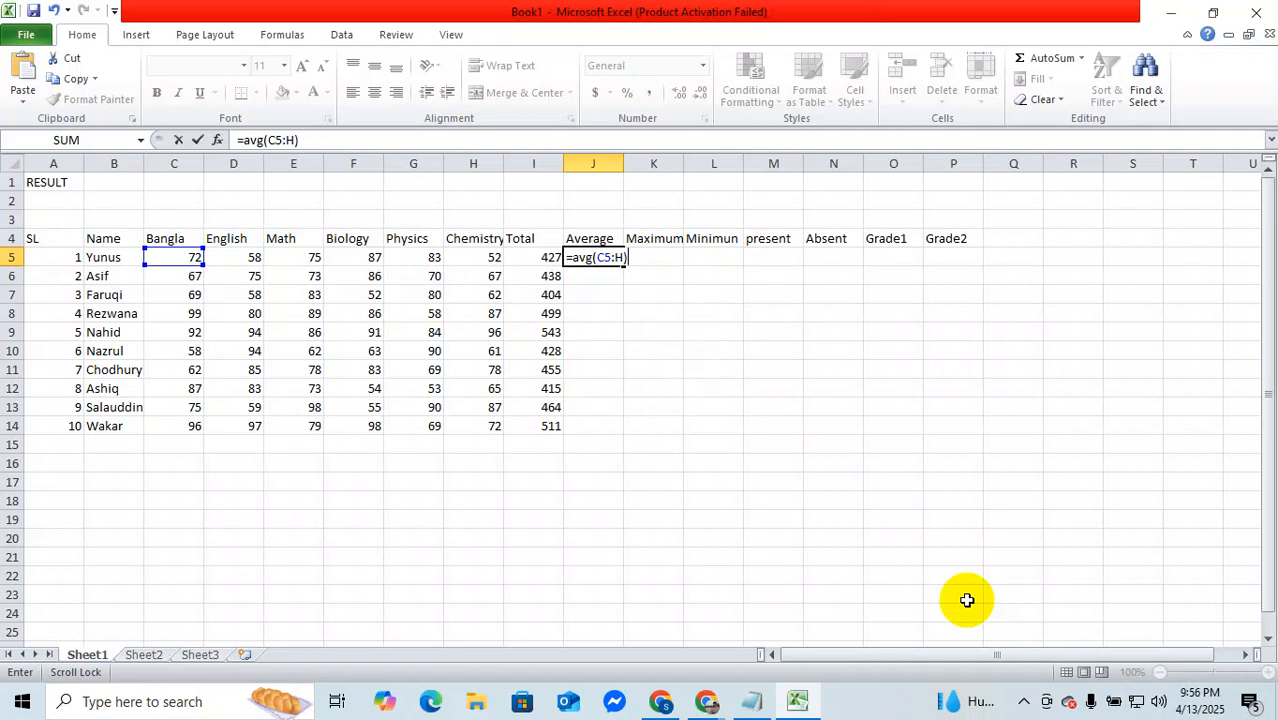
key(Return)
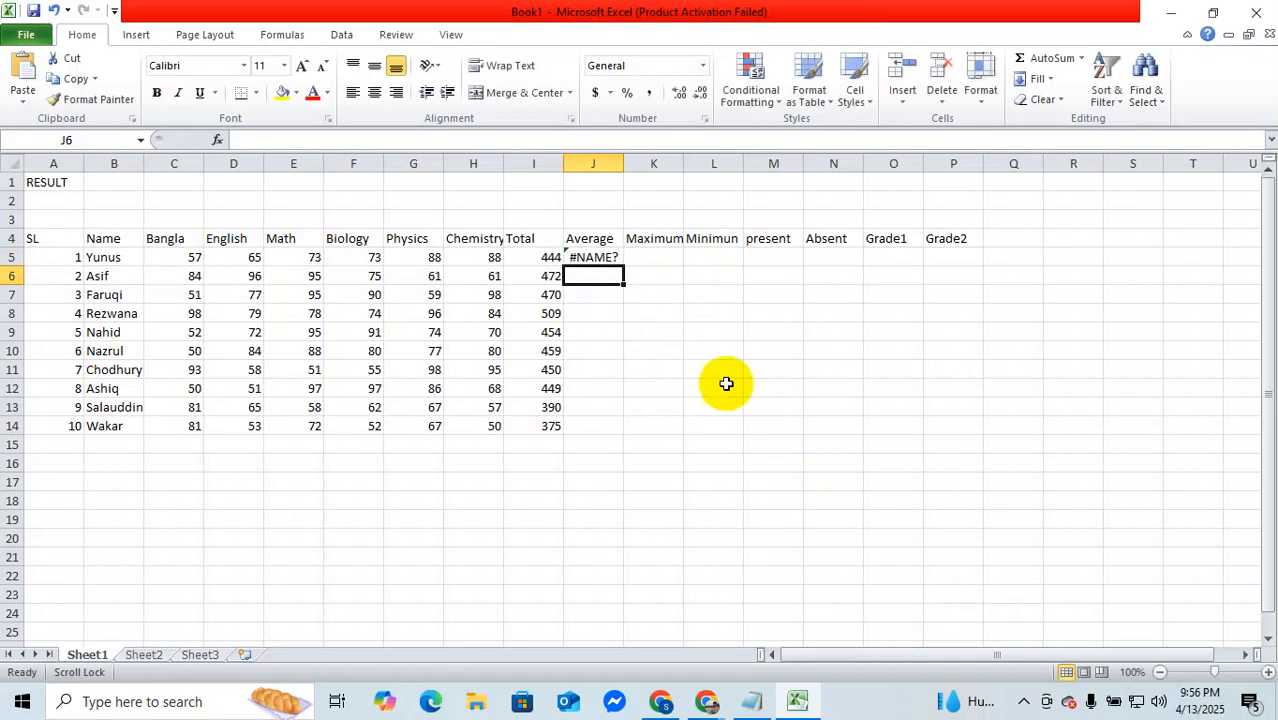
Step: Correct the formula in Average cell J5 to =AVERAGE(C5:H5), accepting the proposed function name
click(593, 258)
double_click(593, 258)
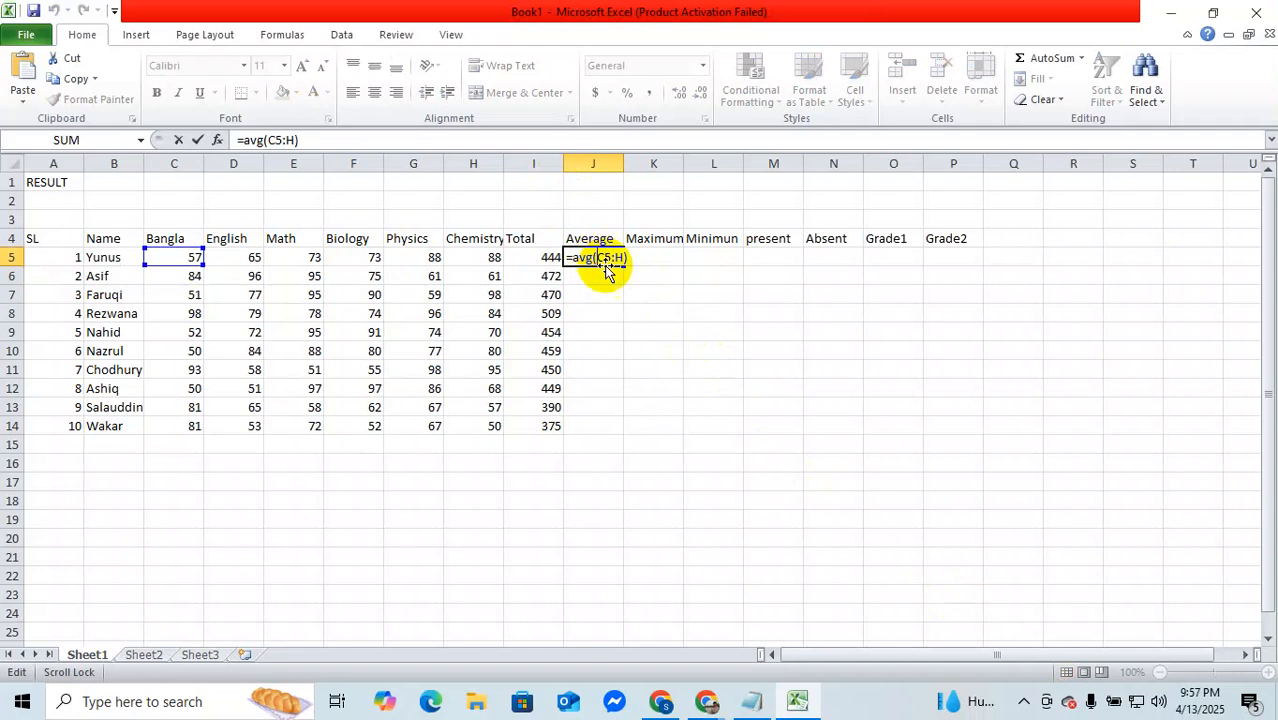
click(627, 257)
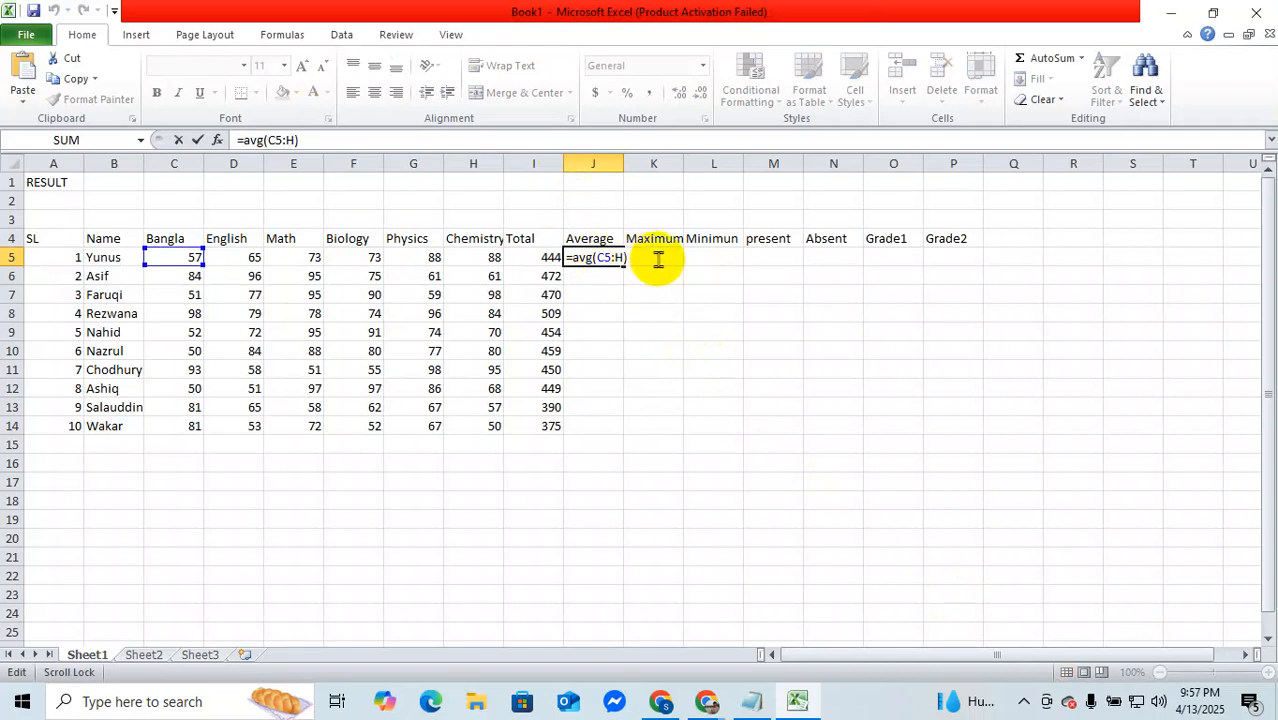
text(5)
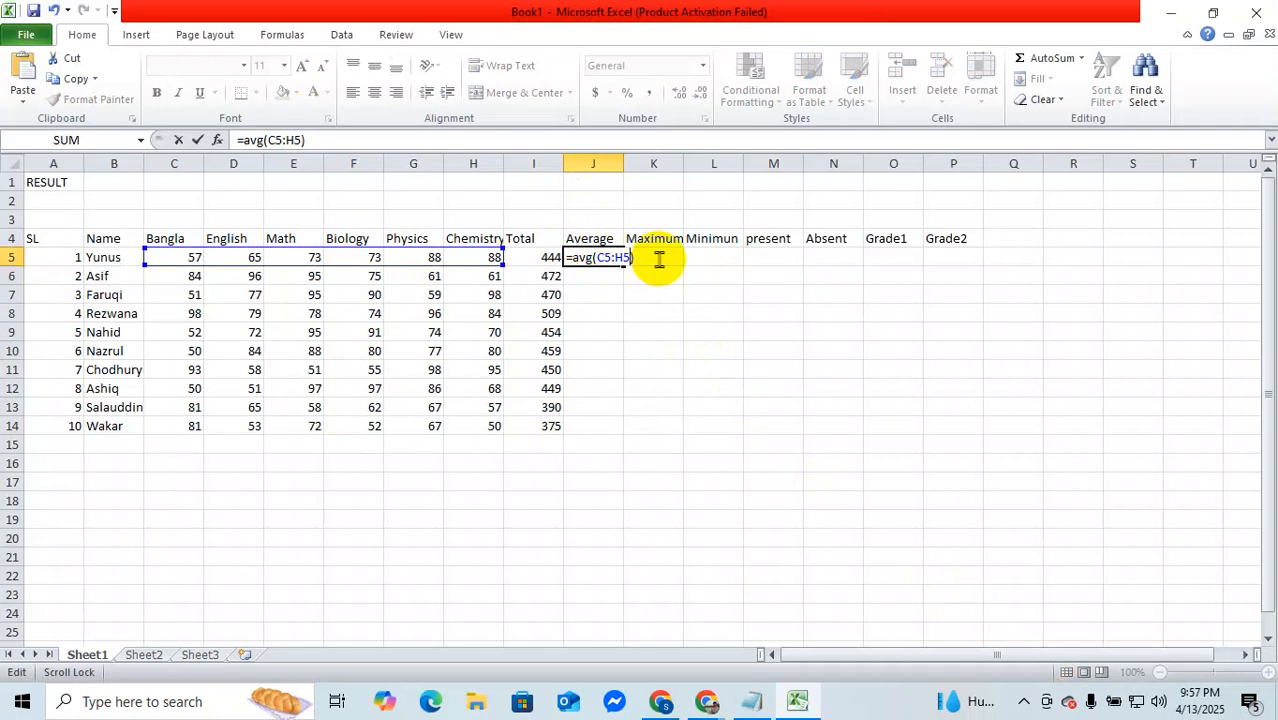
key(Return)
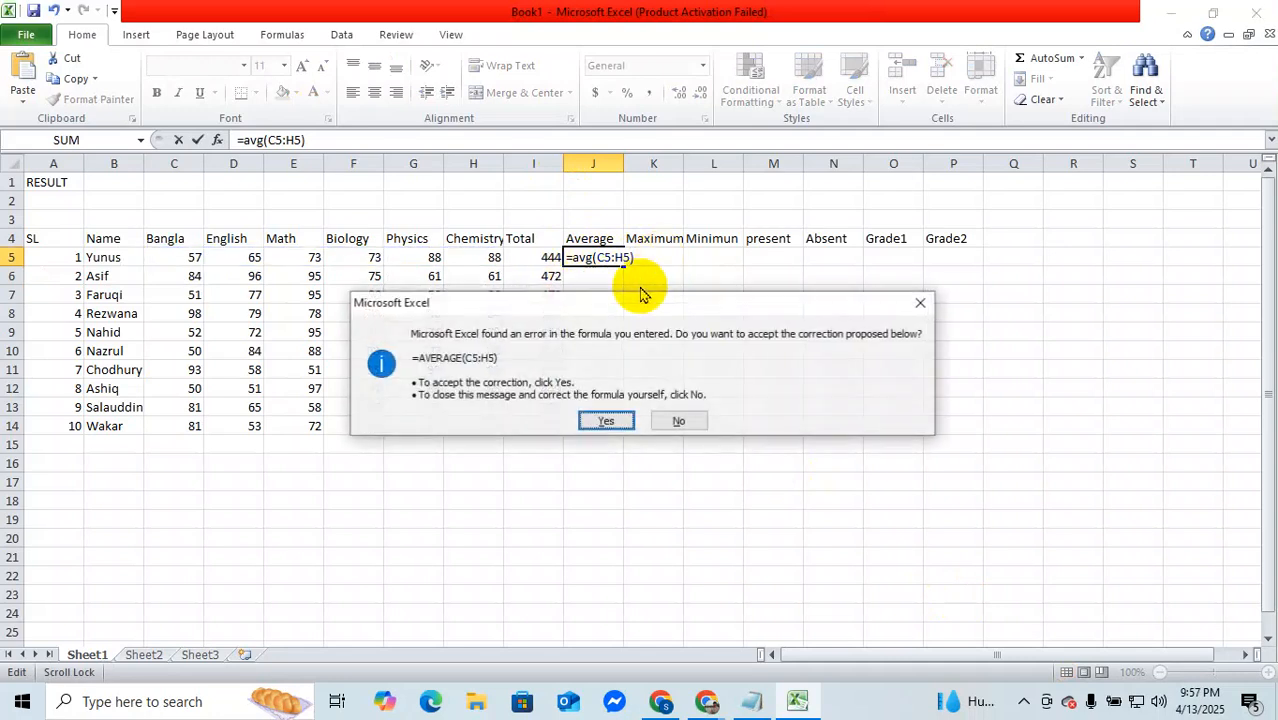
click(606, 421)
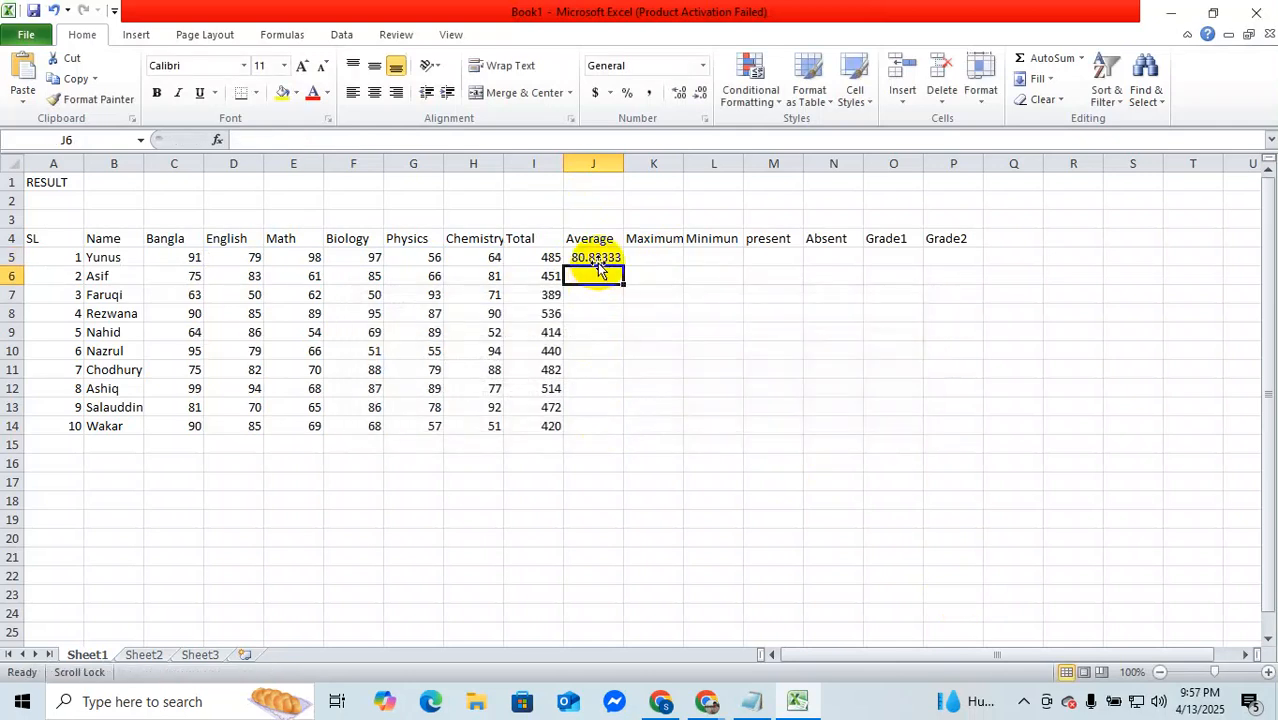
Step: Format the average in J5 to show no decimals and fill it down to J14 for all ten students
click(604, 257)
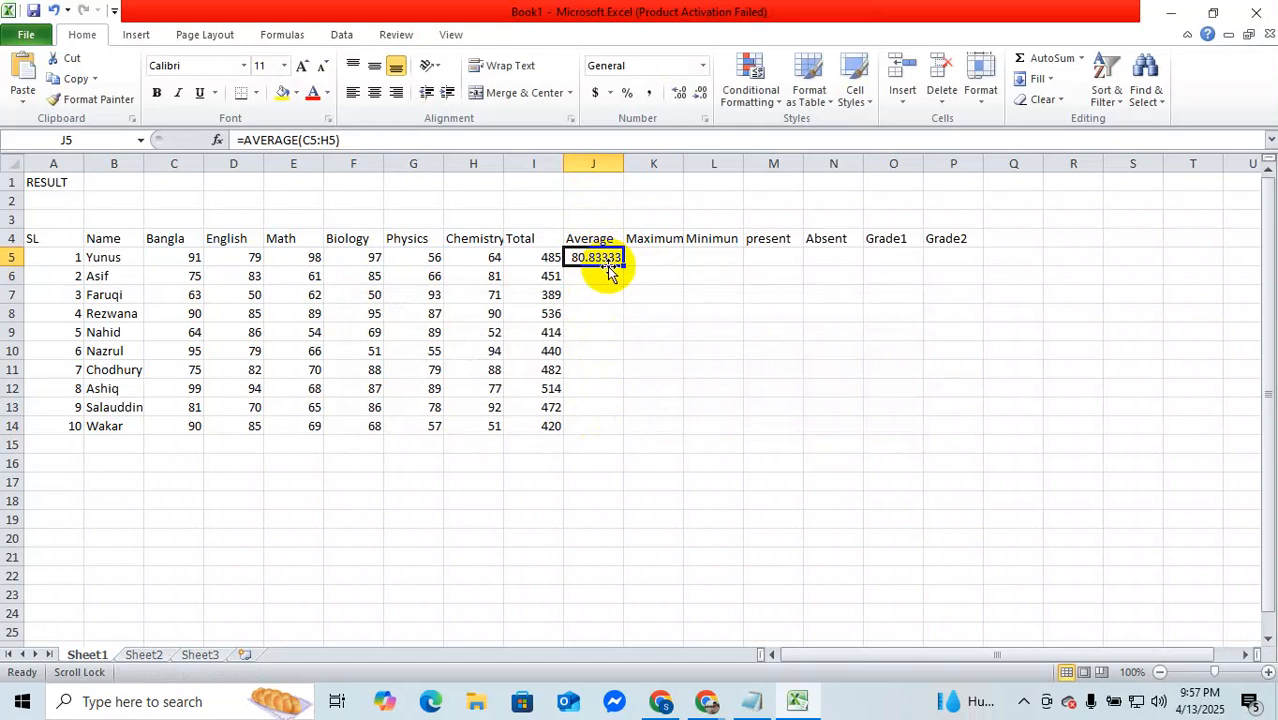
click(704, 94)
click(705, 96)
click(705, 96)
click(705, 96)
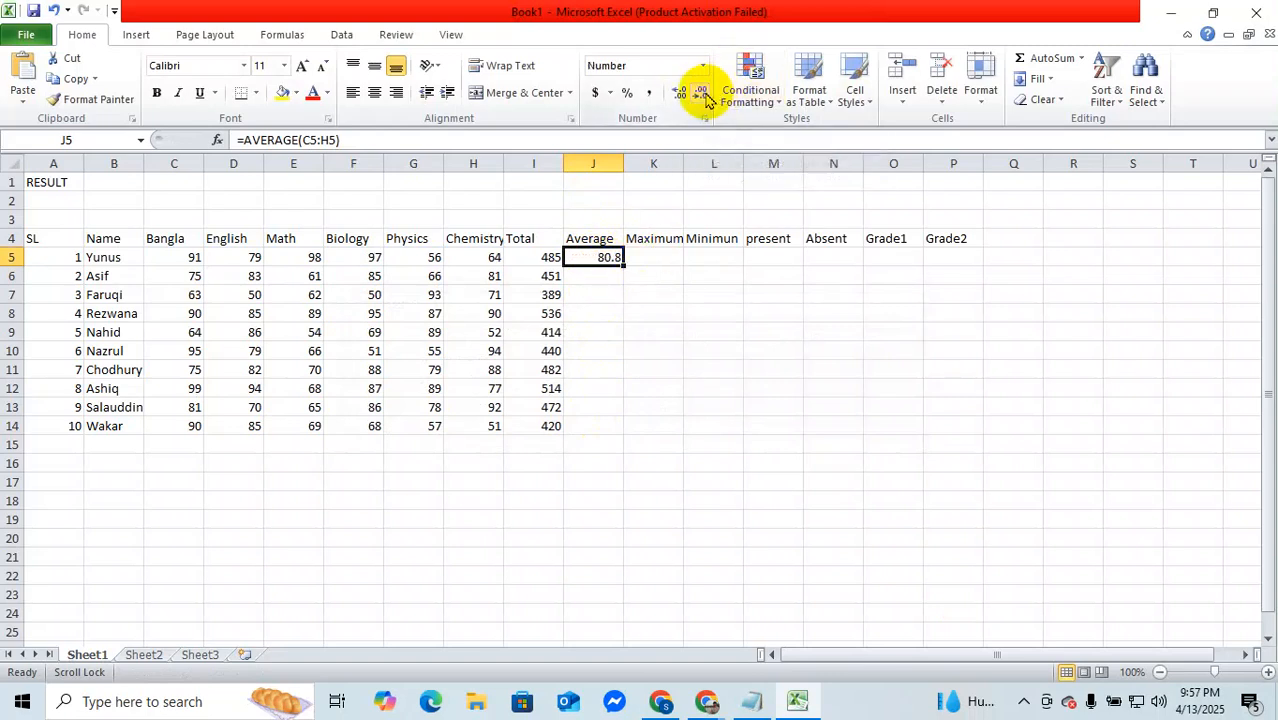
click(705, 96)
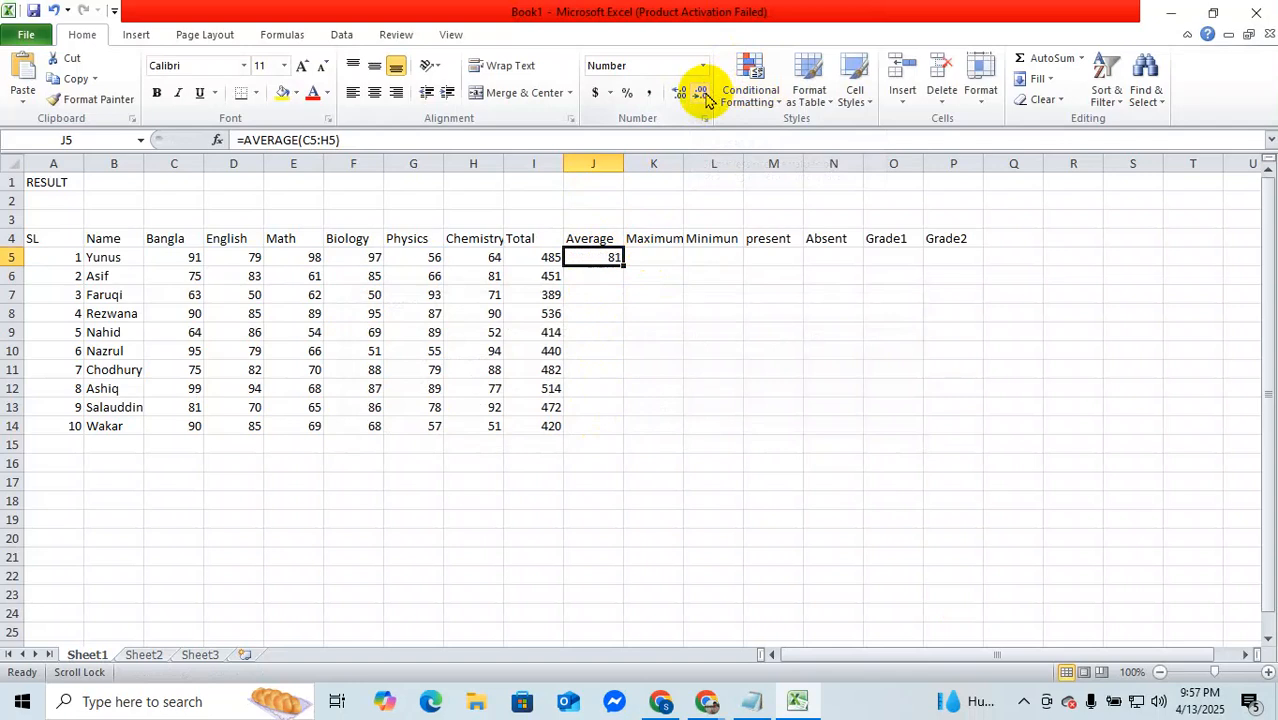
double_click(625, 266)
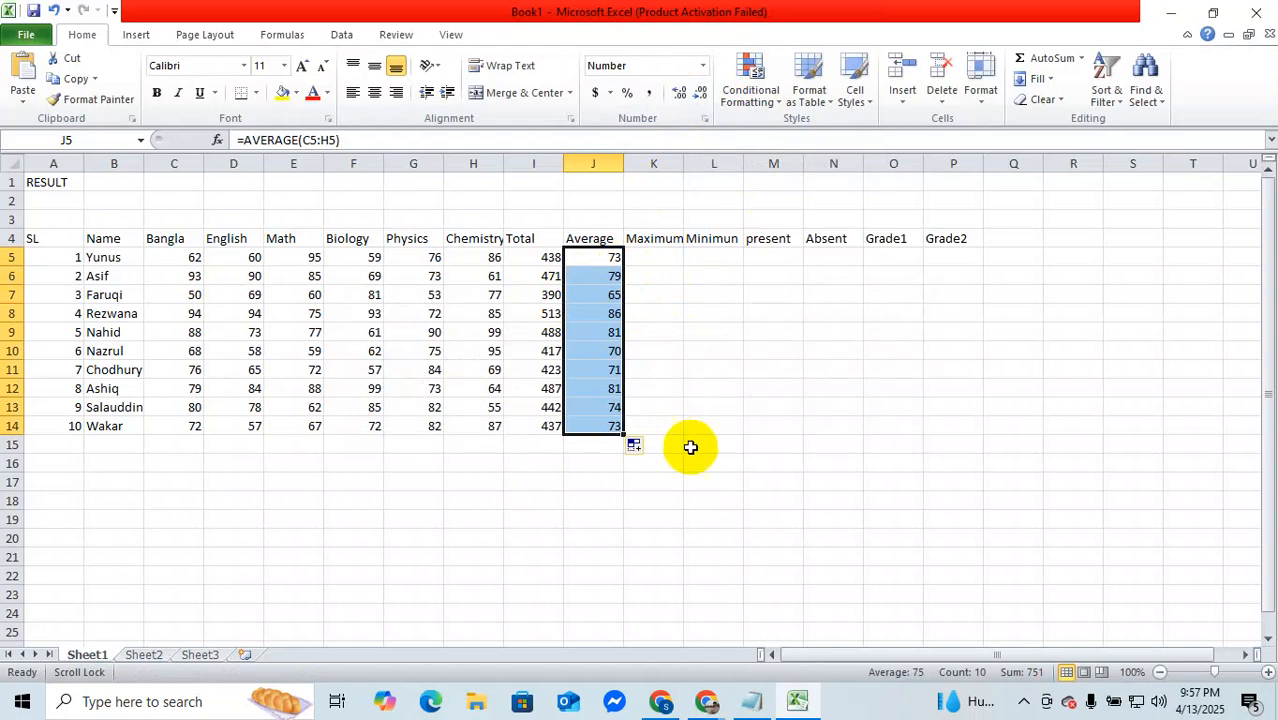
Step: Switch to the Google Meet call in Chrome to check it and return to the Excel workbook
click(712, 695)
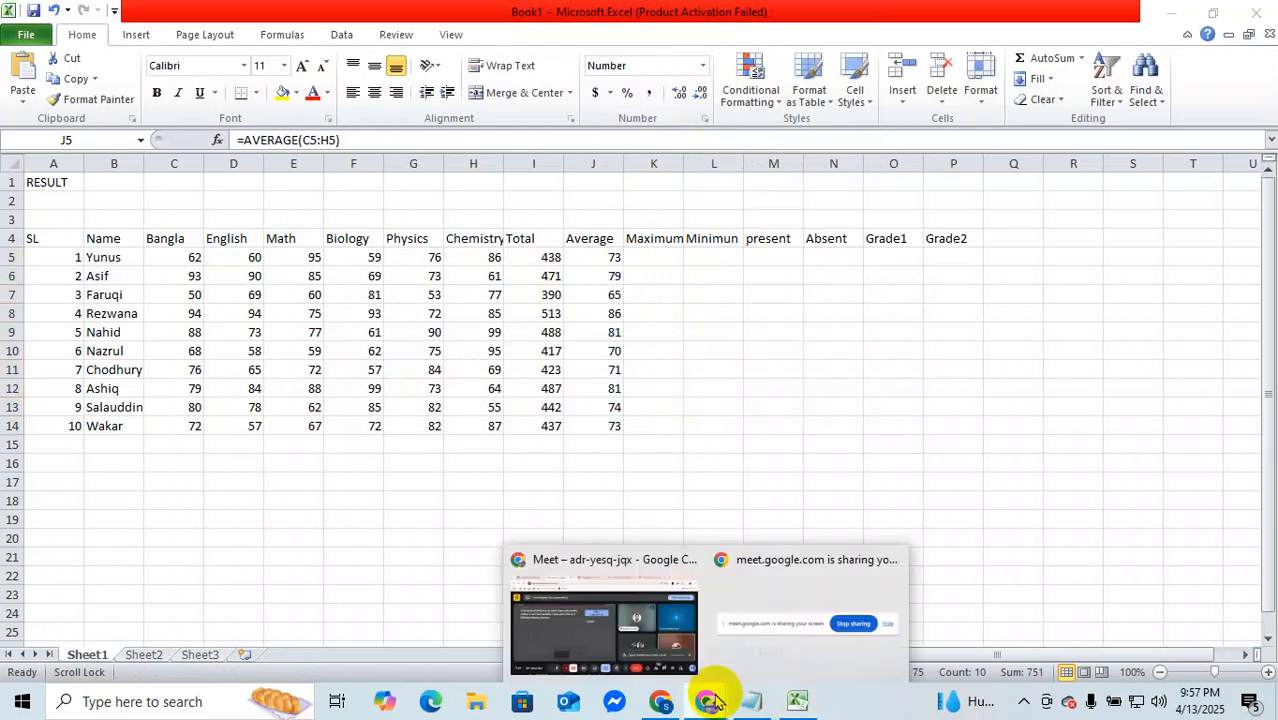
click(674, 643)
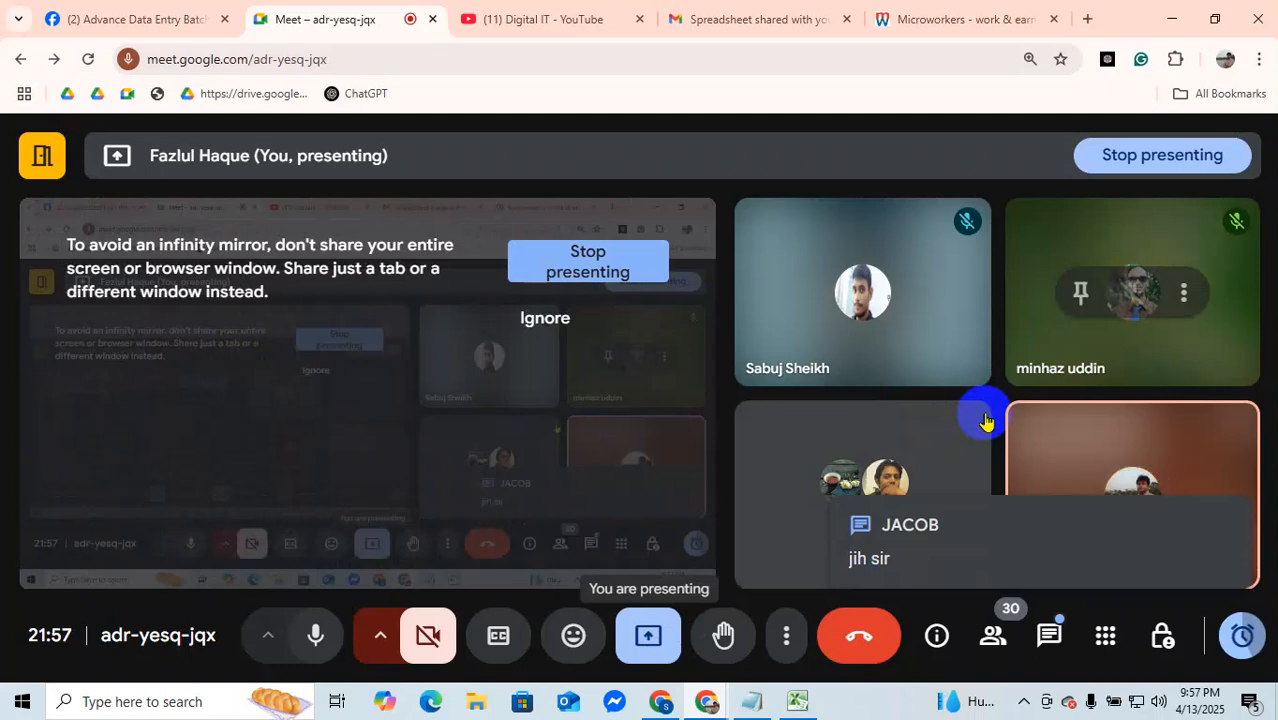
click(800, 701)
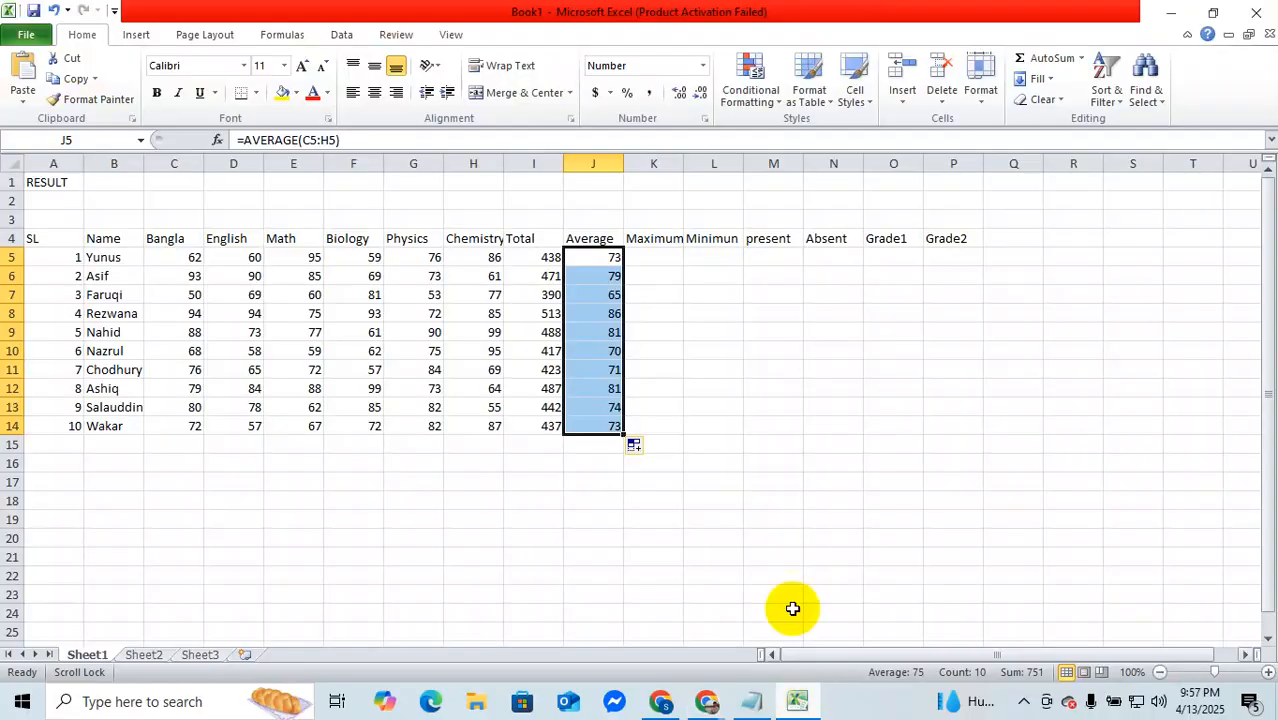
Step: Enter =MAX(C5:H5) in Maximum cell K5 and fill it down to K14 for all ten students
click(666, 261)
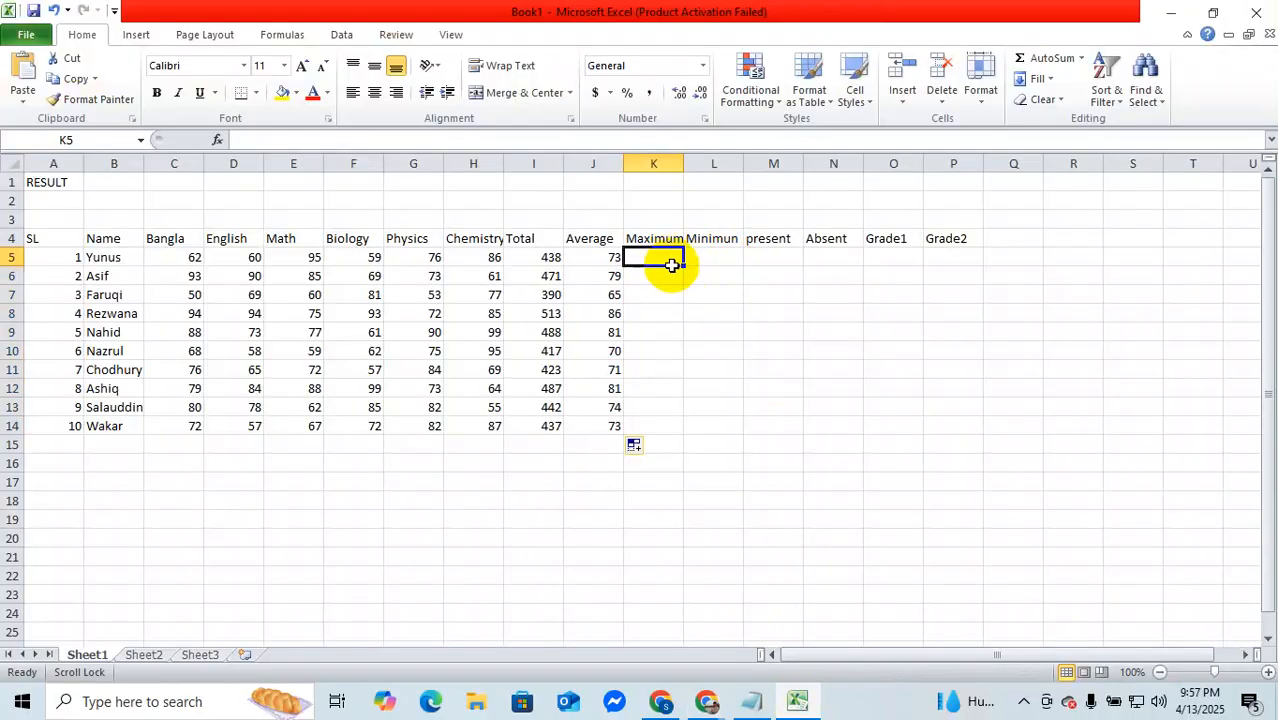
text(=)
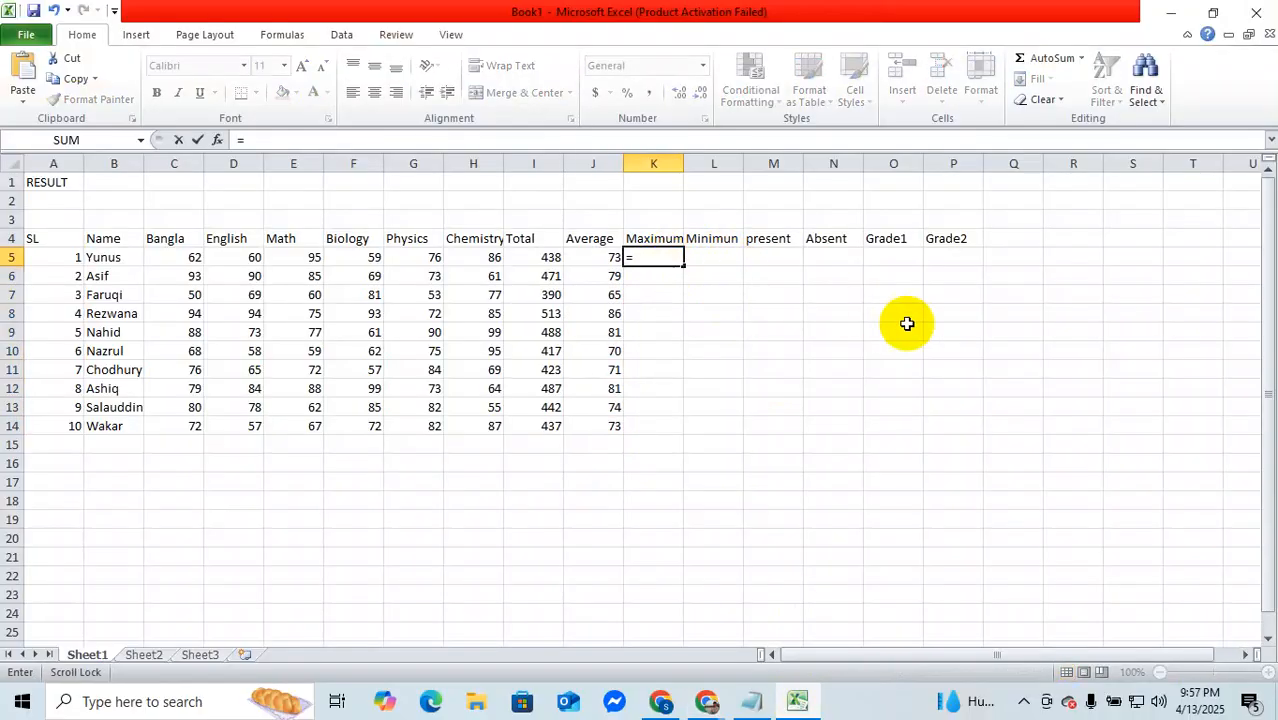
text(ma)
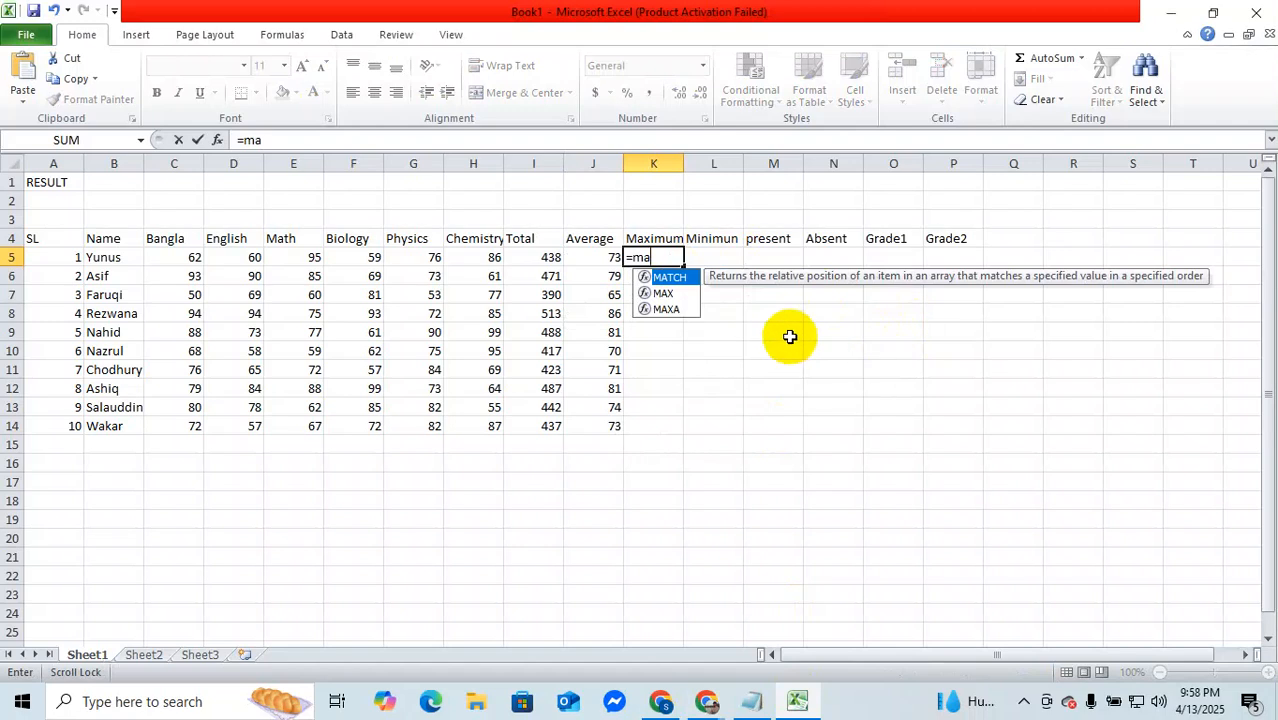
click(662, 294)
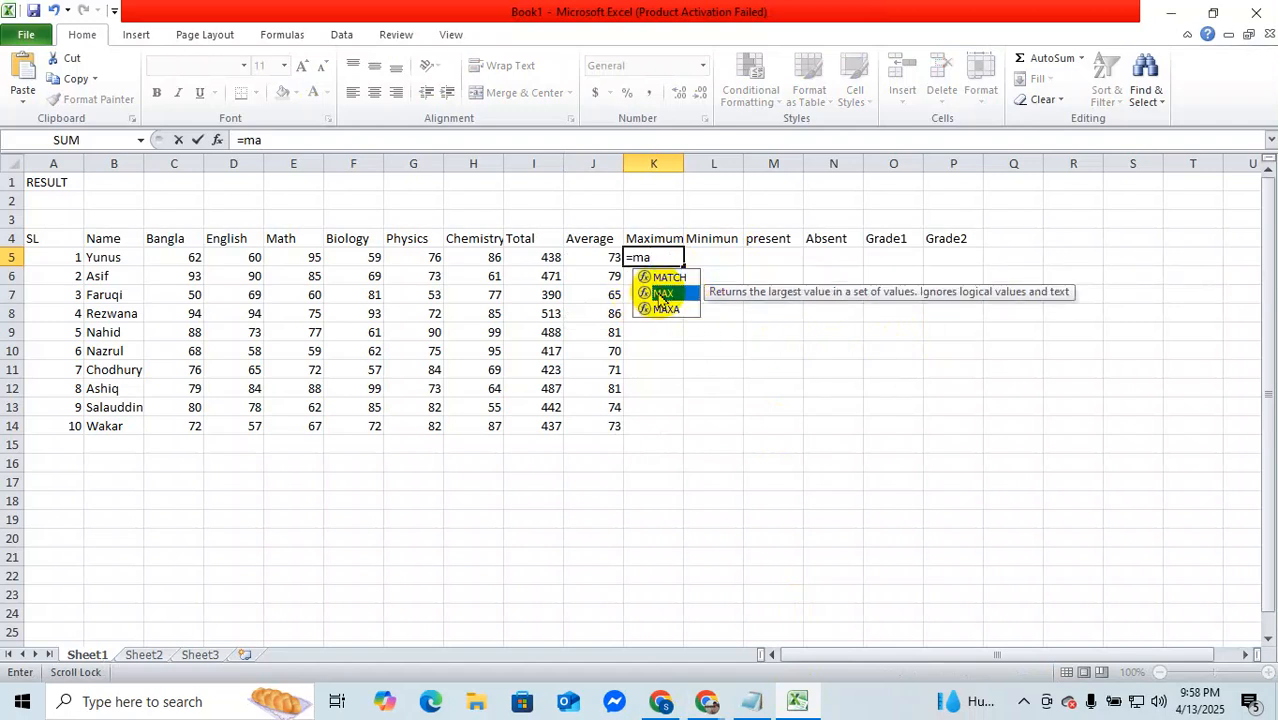
double_click(662, 294)
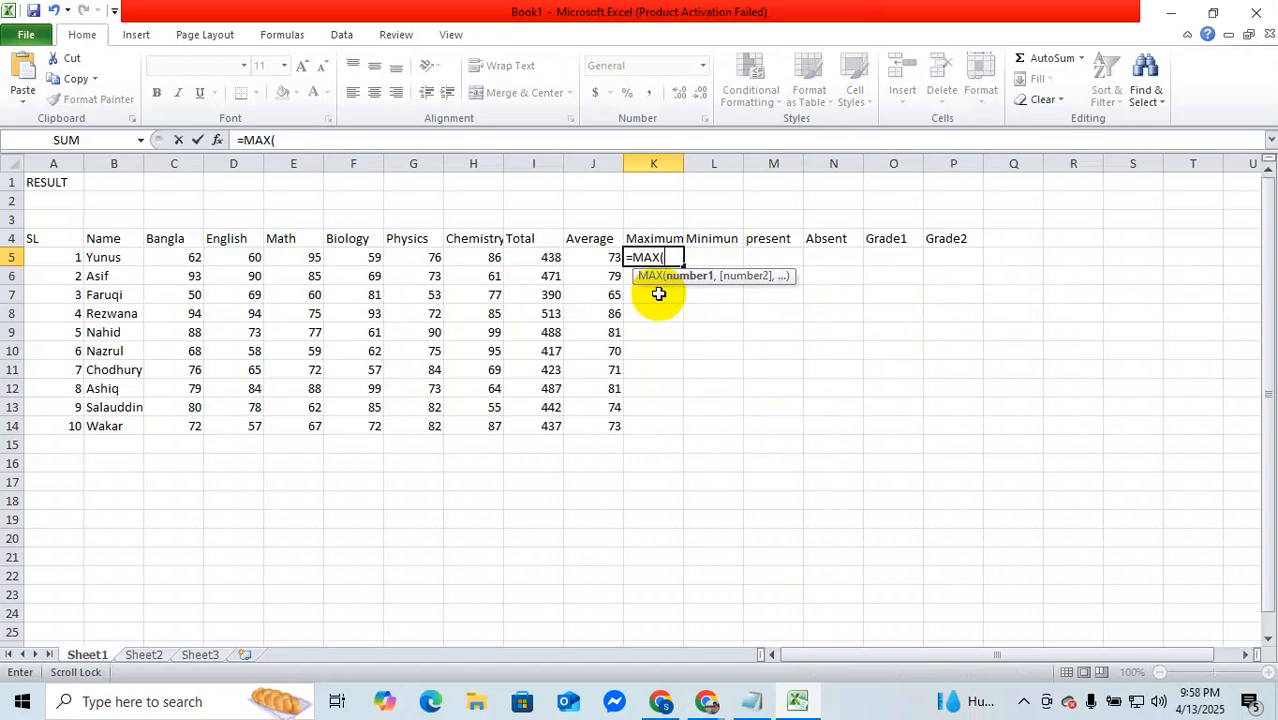
text(c)
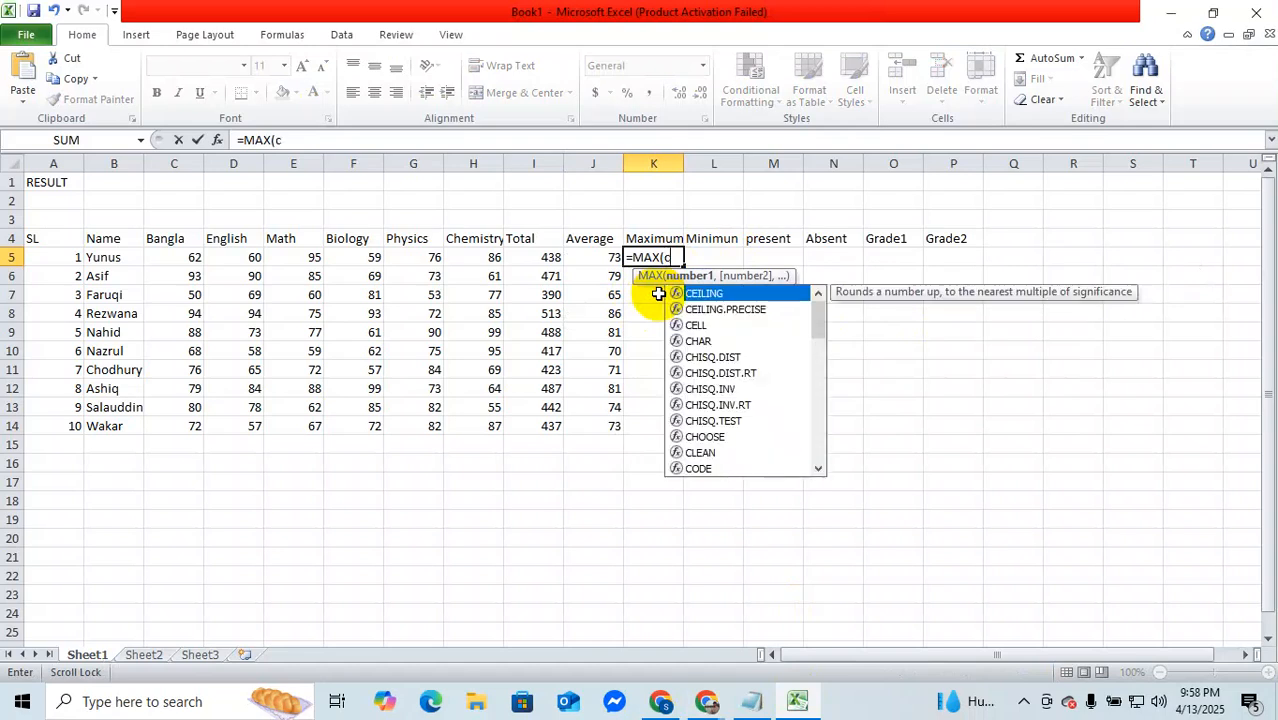
text(5:)
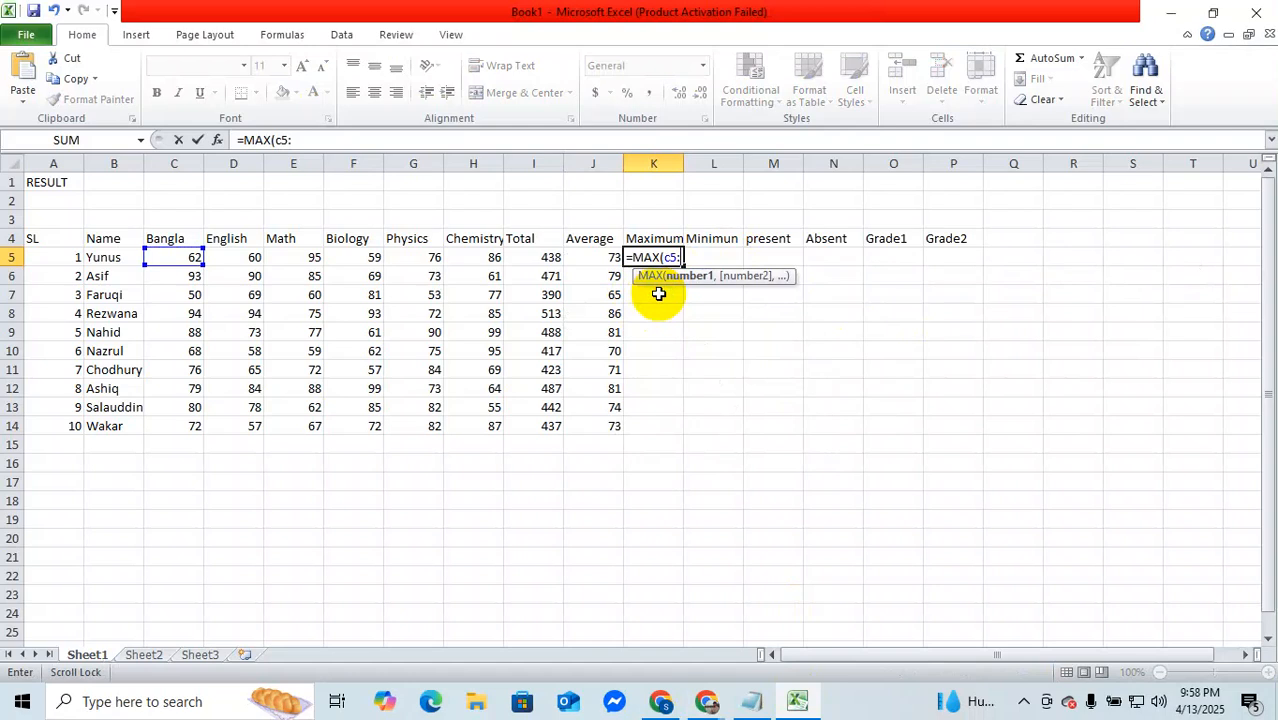
text(H)
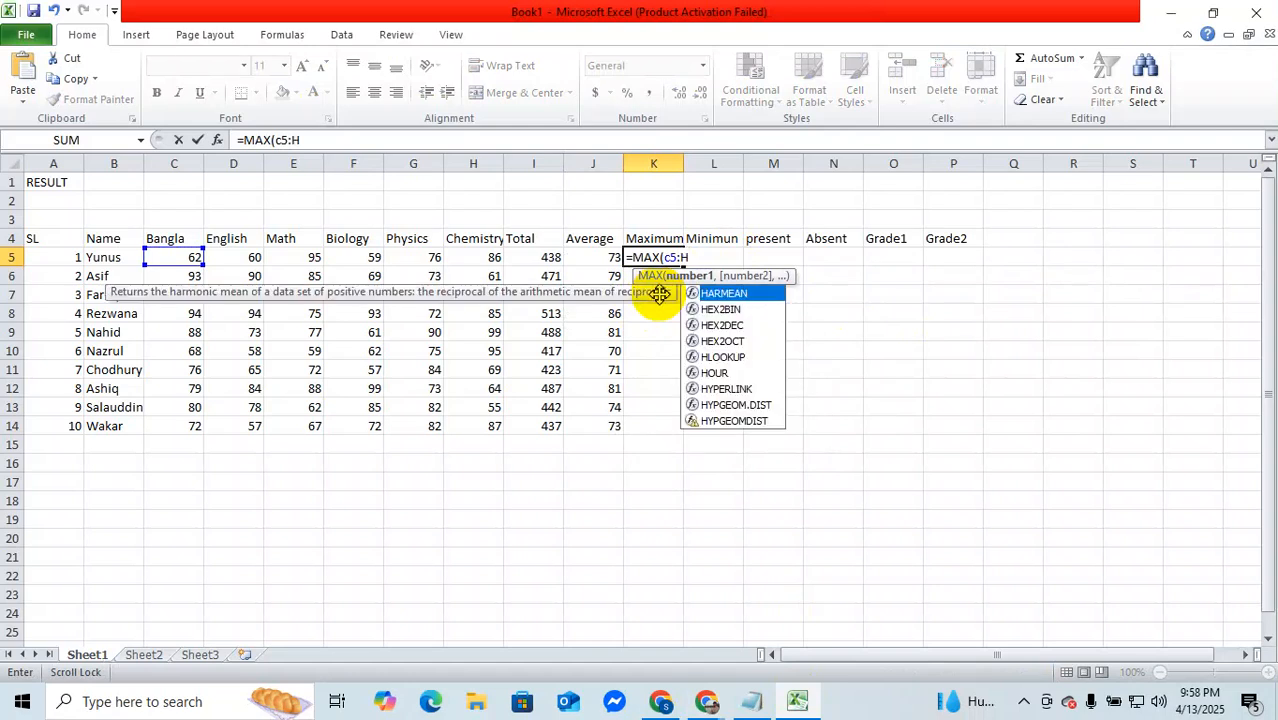
text(%))
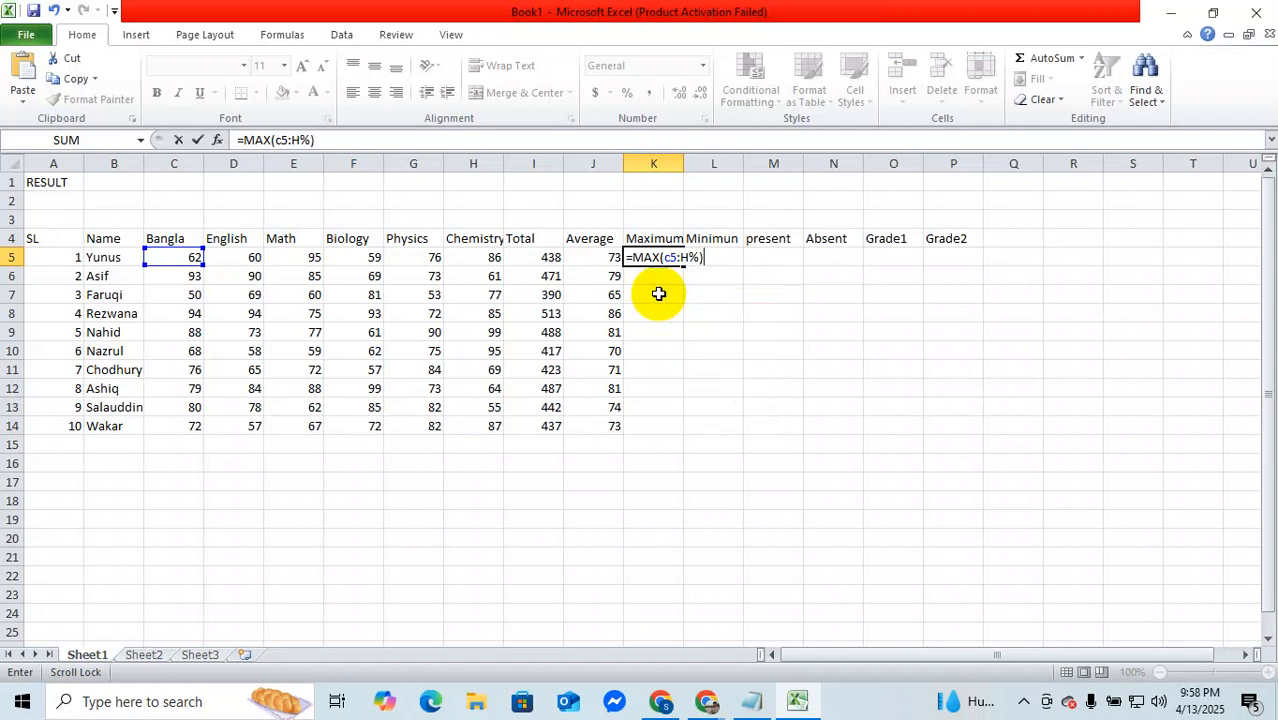
key(BackSpace)
key(BackSpace)
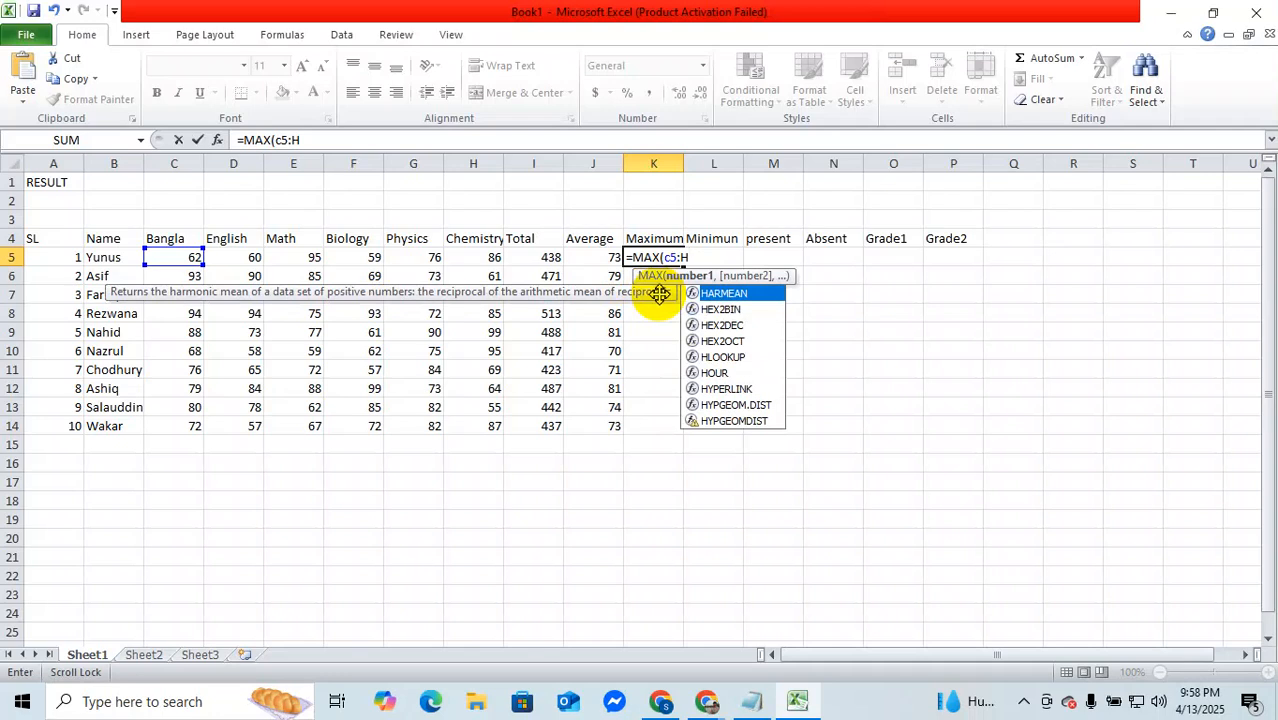
text(5)
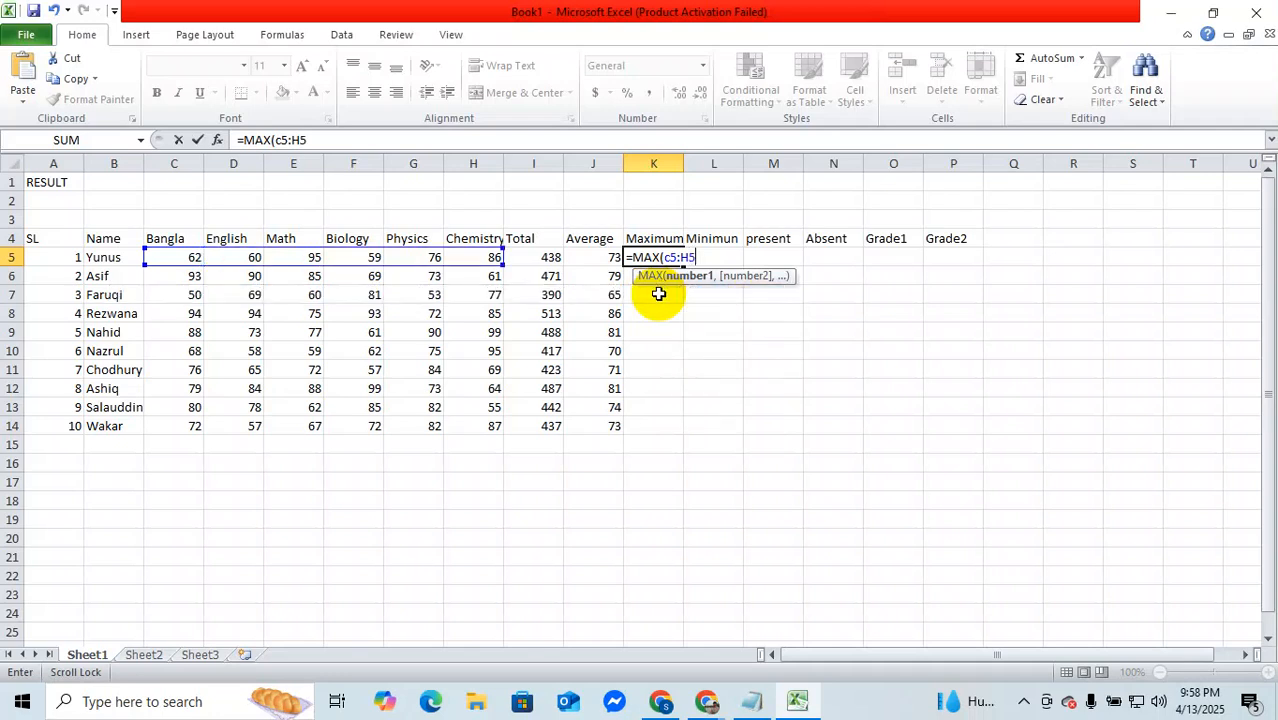
text())
key(Return)
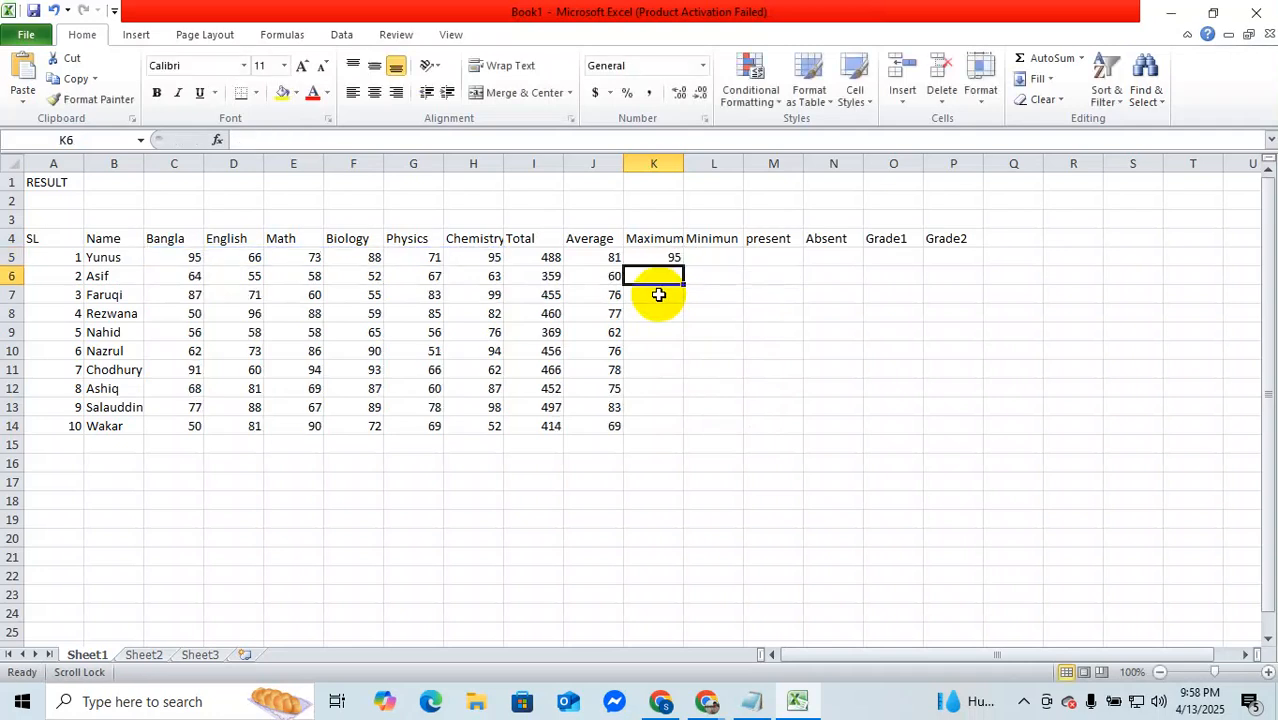
click(663, 257)
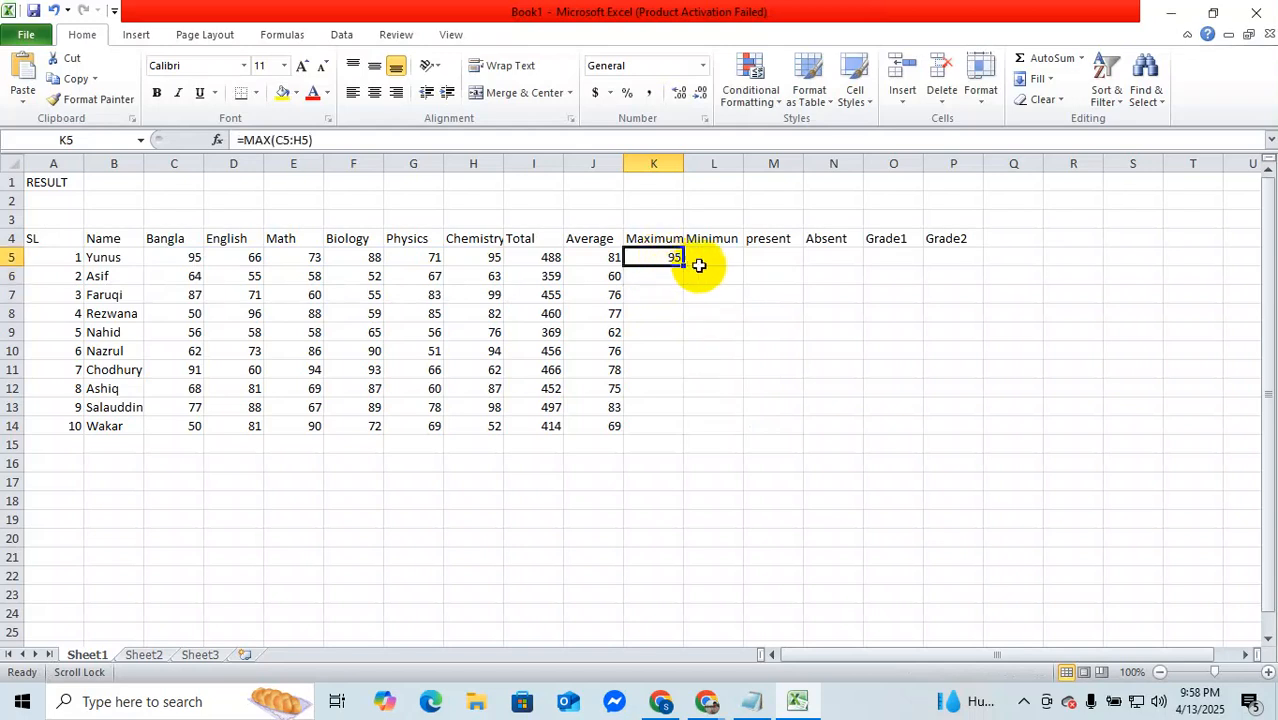
double_click(684, 265)
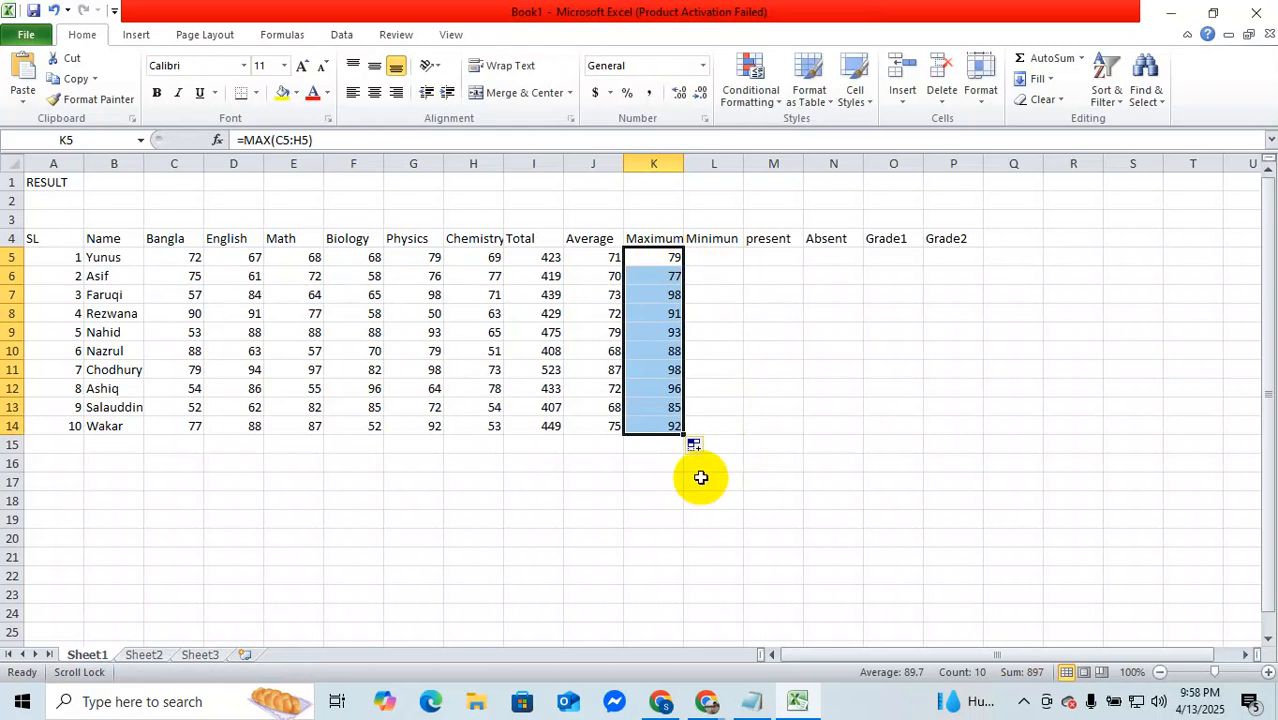
Step: Enter the bare function name =min in Minimum cell L5 for the first student
click(717, 256)
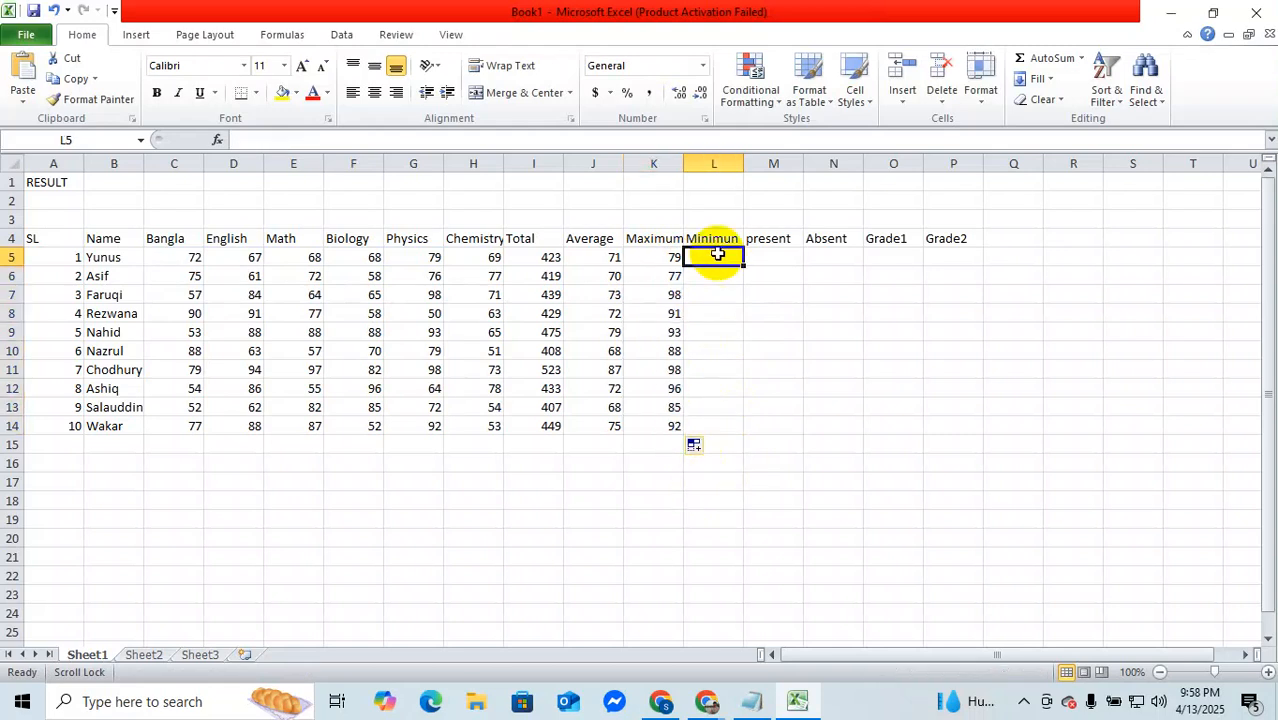
text(=)
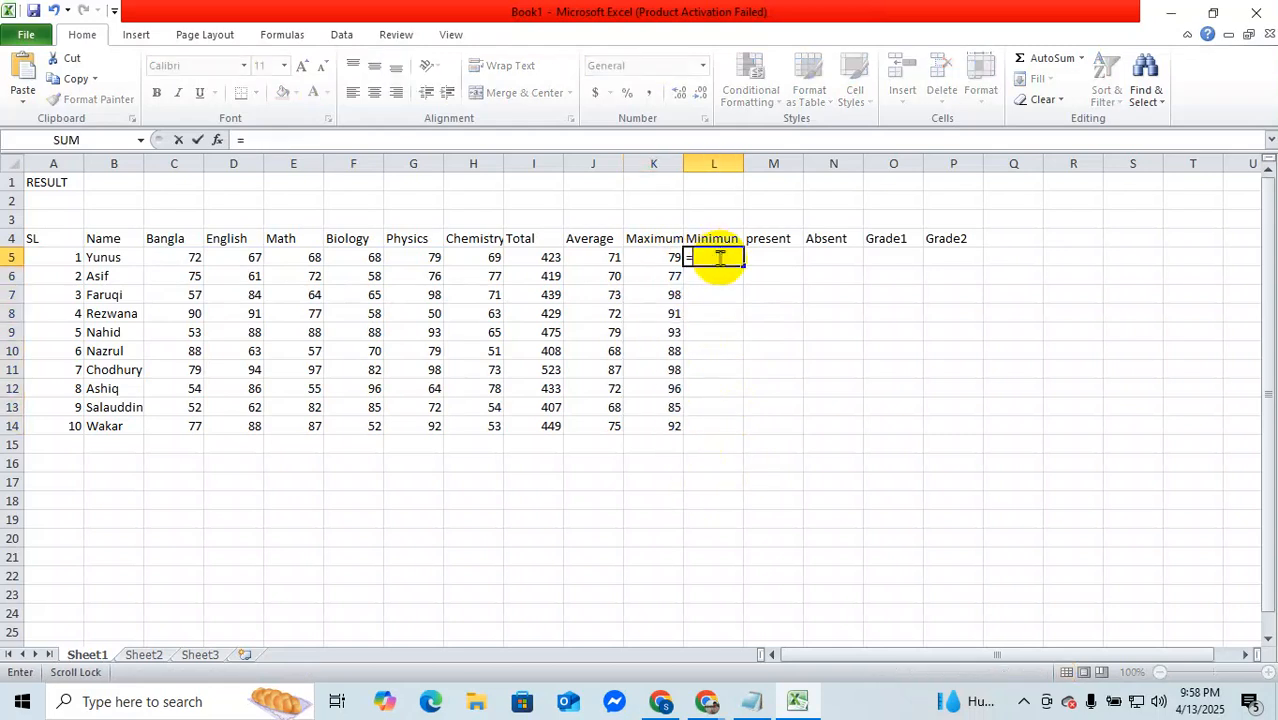
text(min)
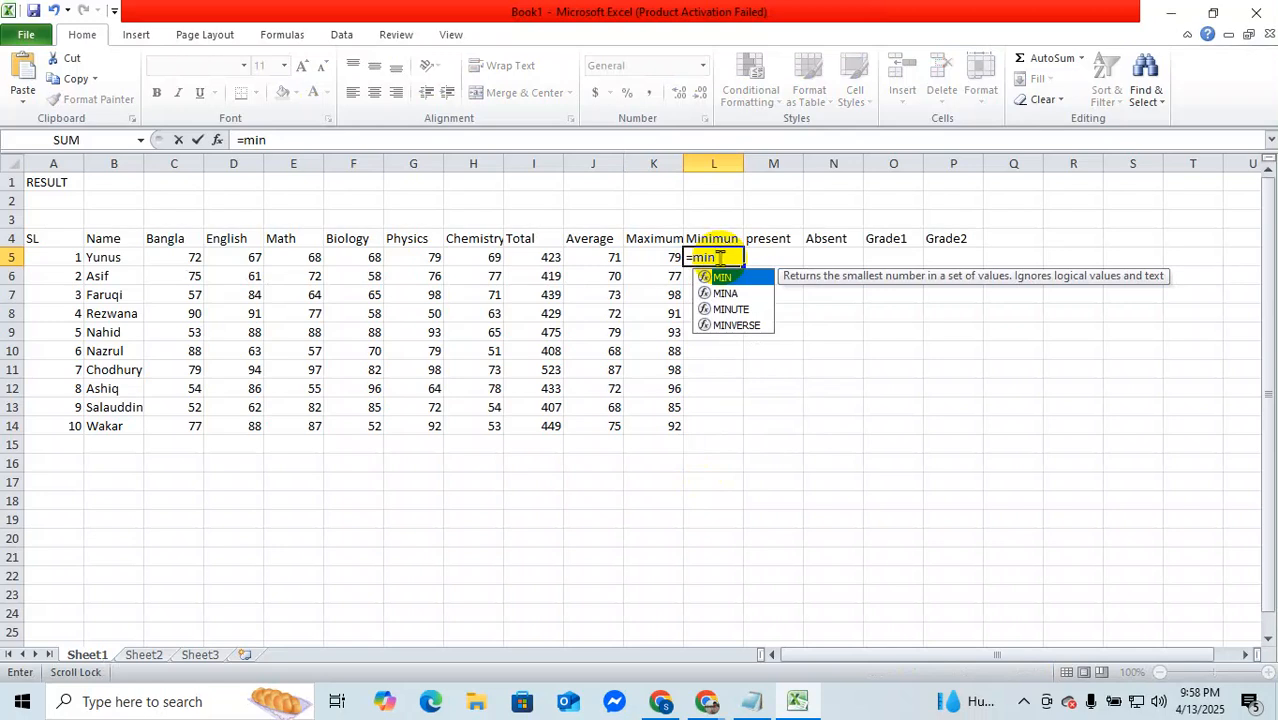
key(Return)
click(720, 257)
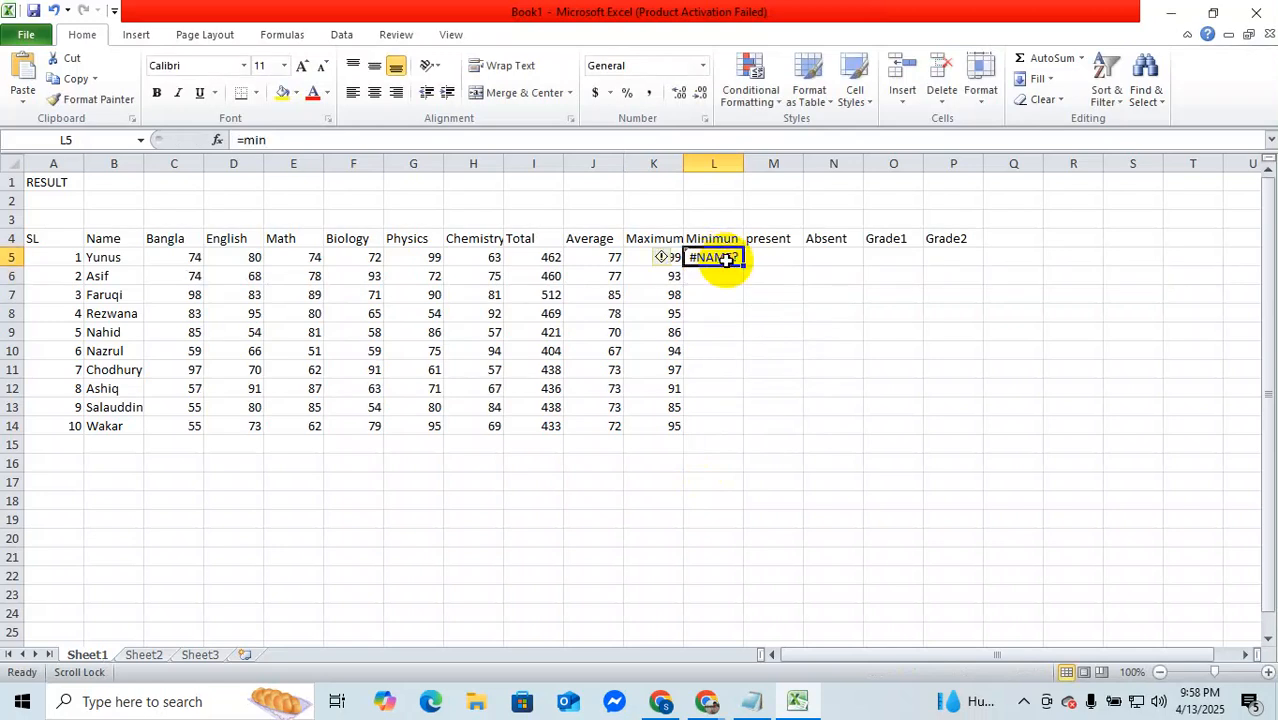
double_click(727, 258)
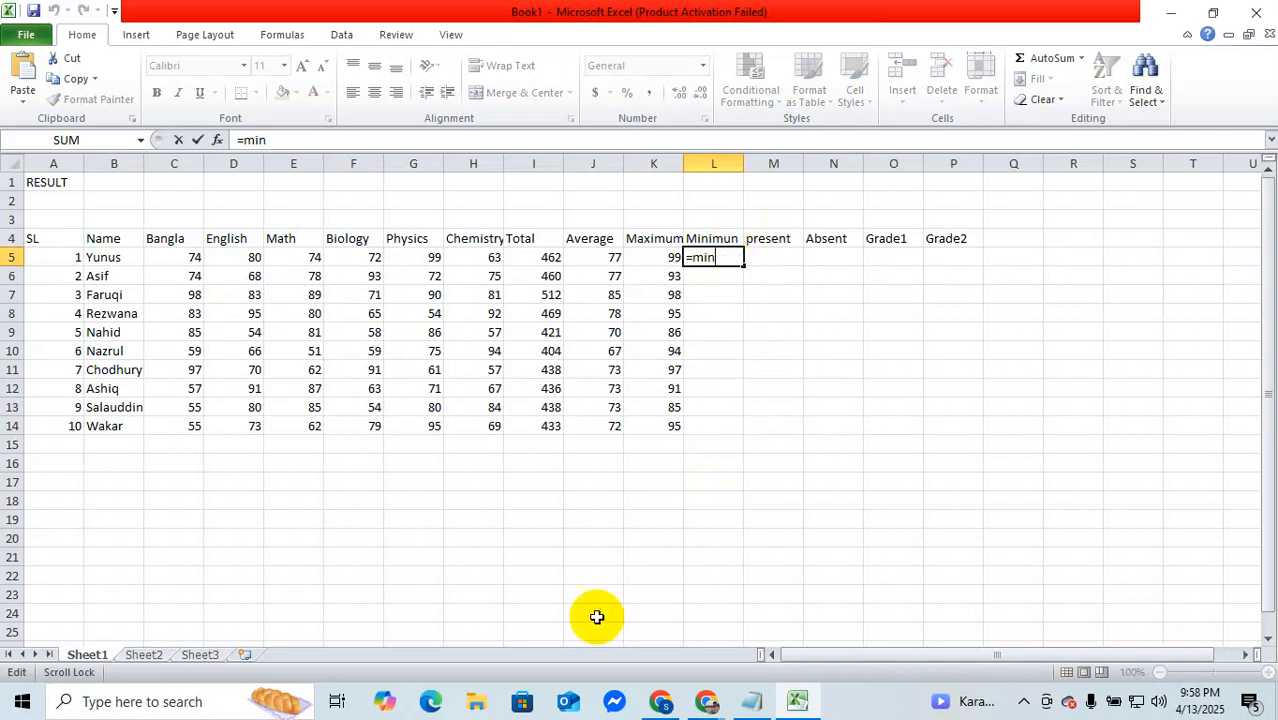
click(584, 500)
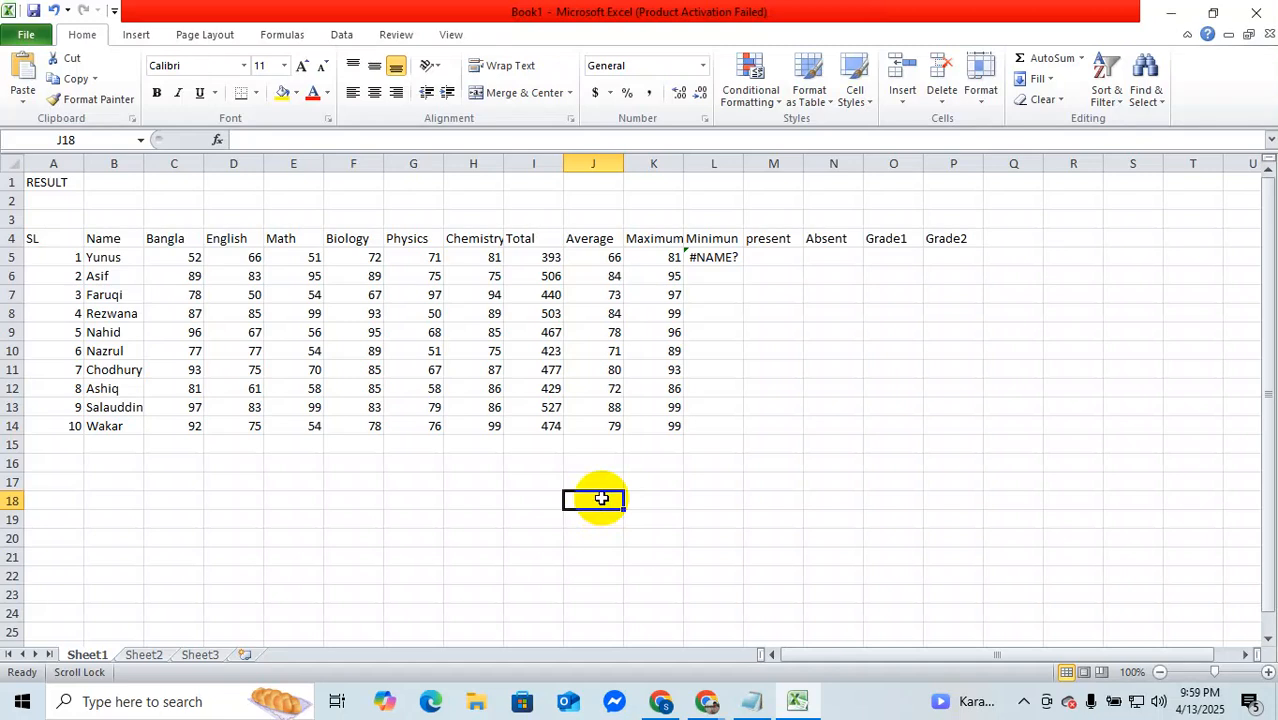
click(1083, 220)
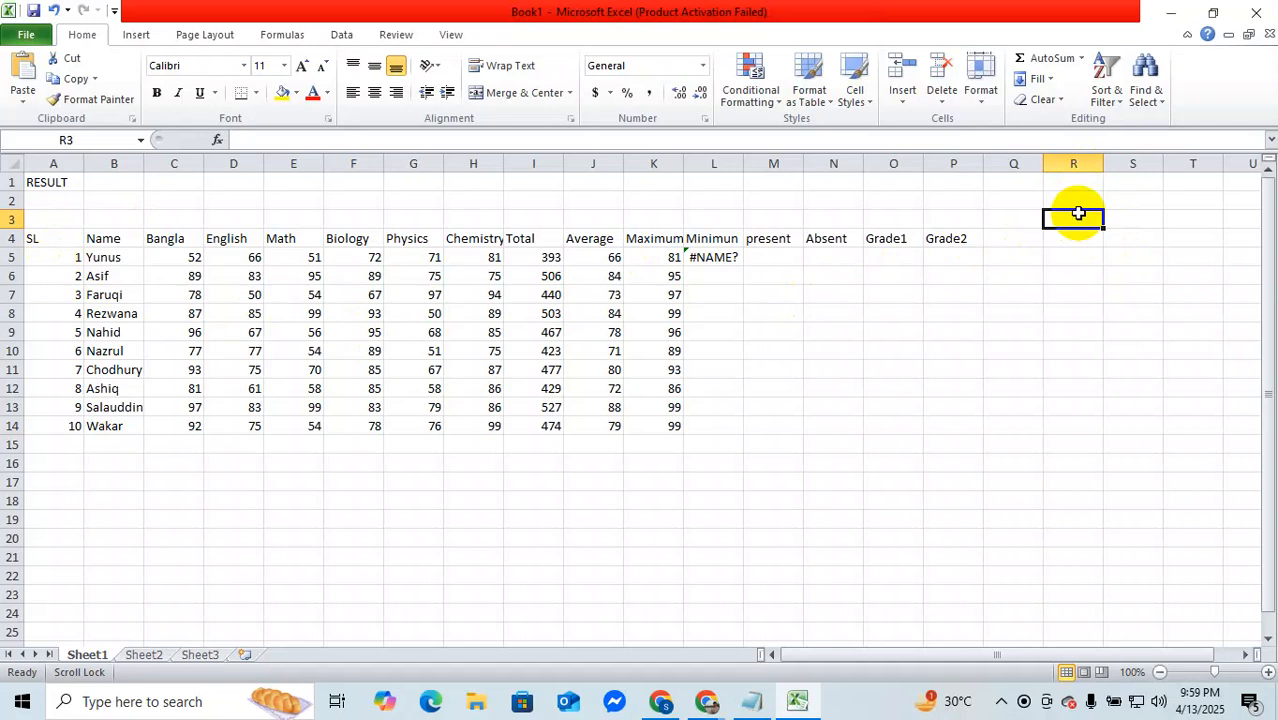
Step: Extend the formula in Minimum cell L5 to =min(C5:h5 so it covers the first student's six subject marks
double_click(721, 260)
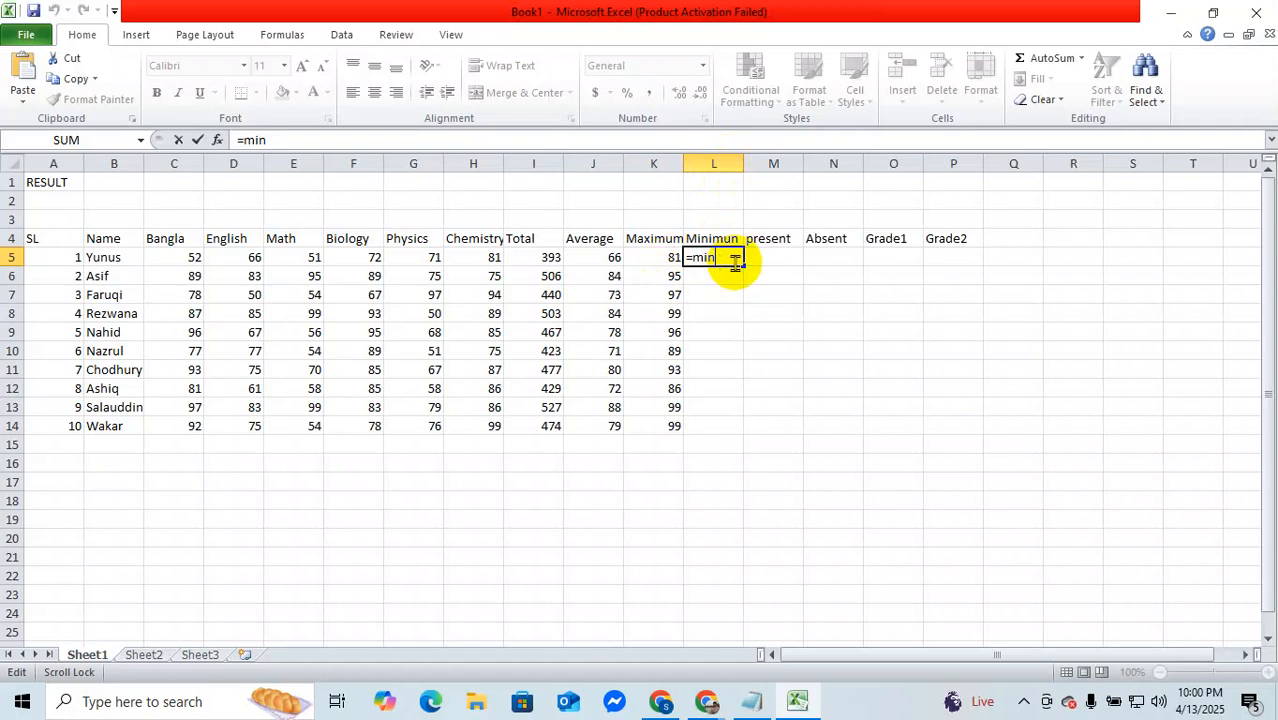
text(()
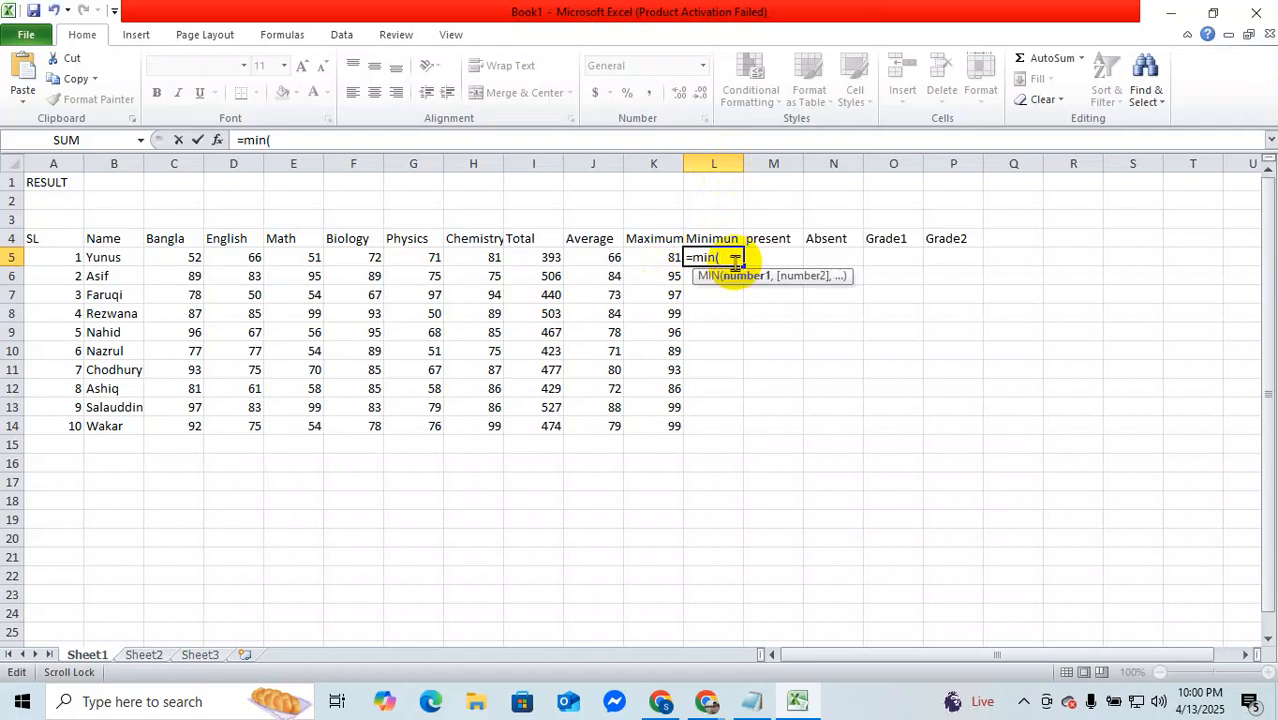
text(C)
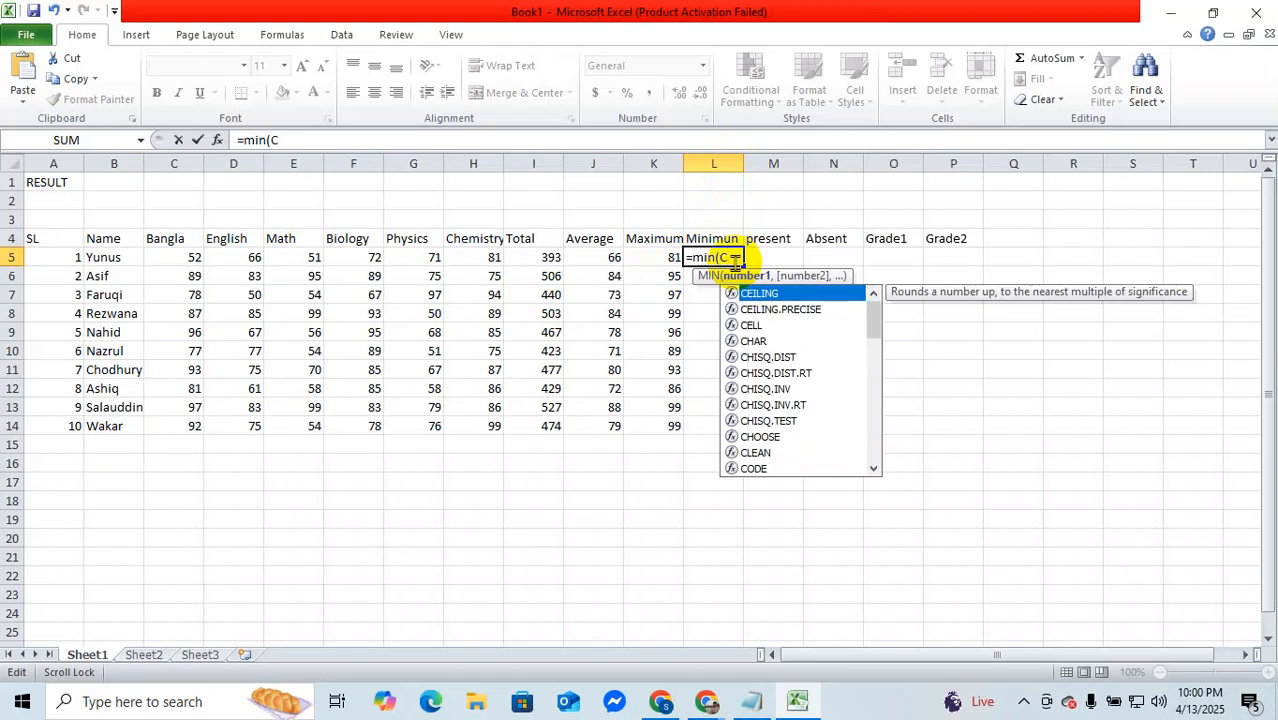
text(5)
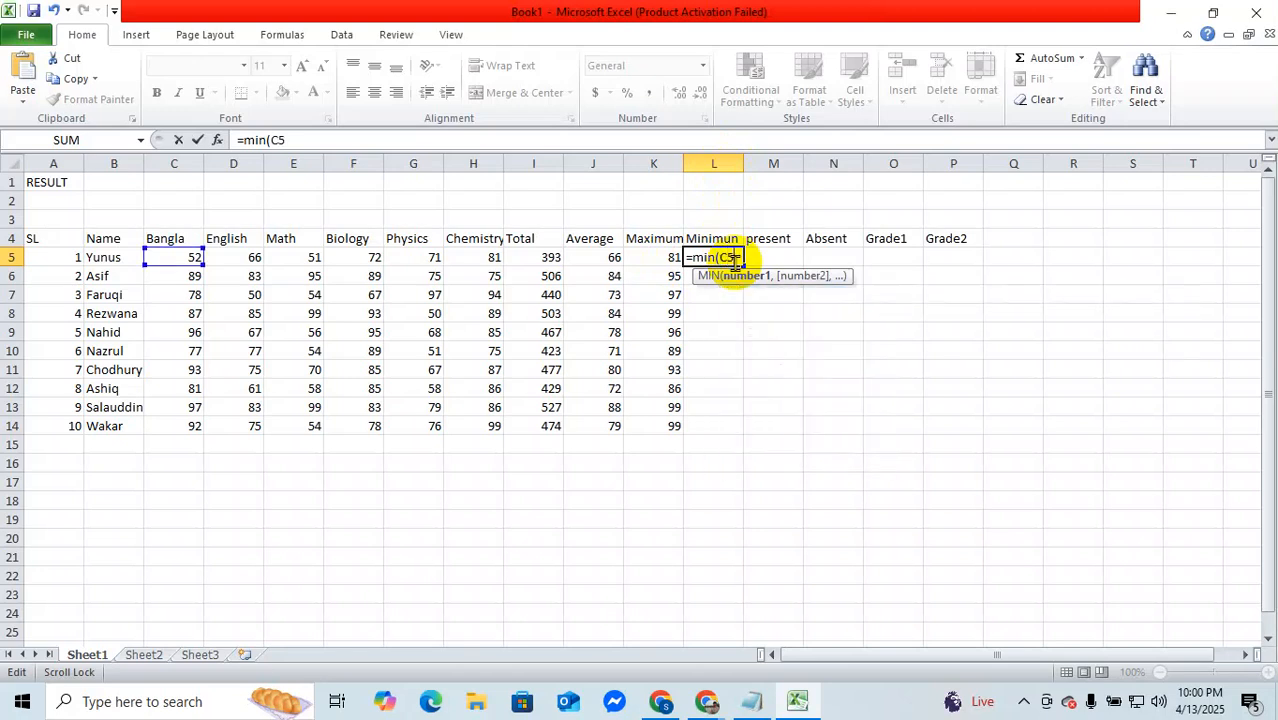
text(:)
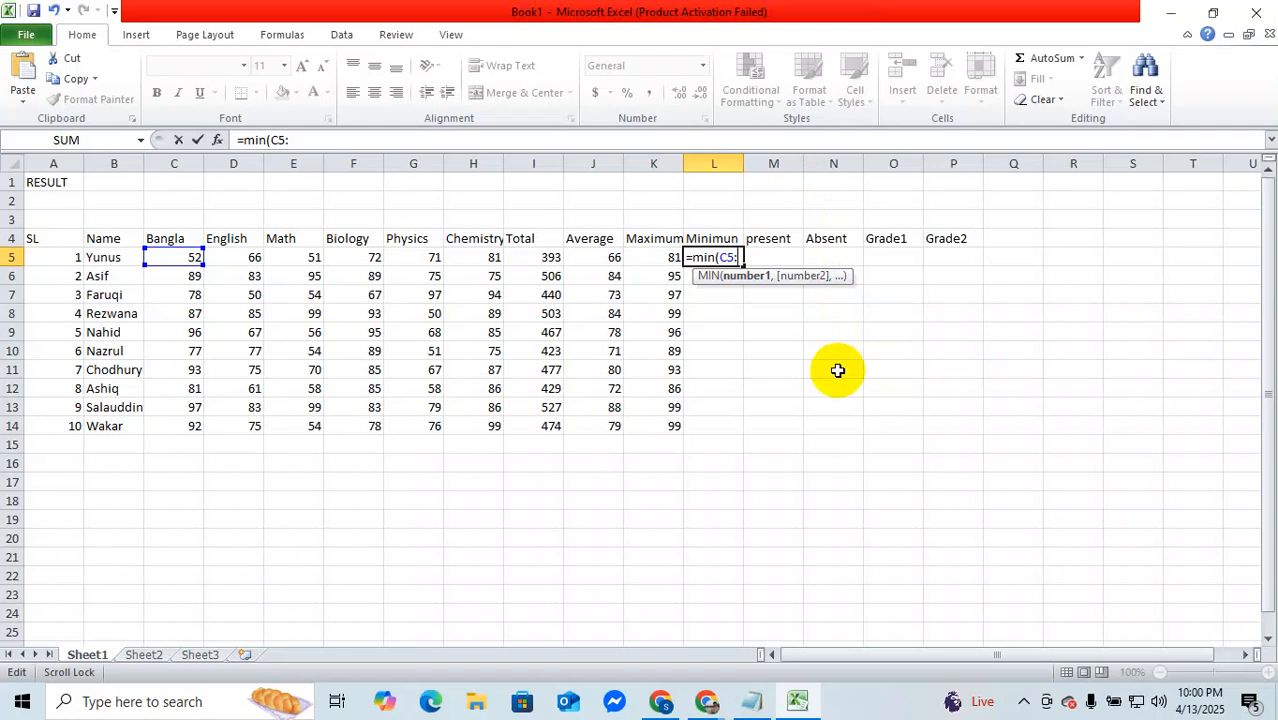
text(h5)
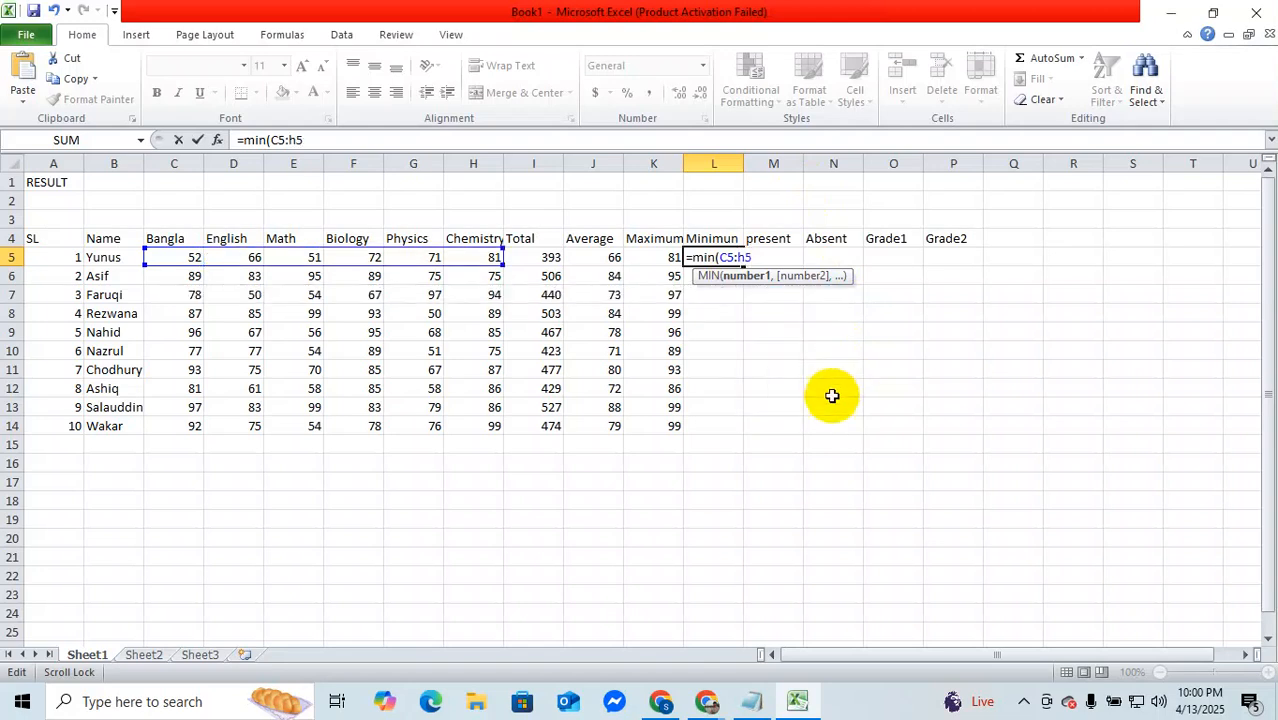
Step: Switch to the Google Meet call in Chrome, remove the highlighted participant with Block from this call, and return to the Excel workbook
mouse_move(708, 701)
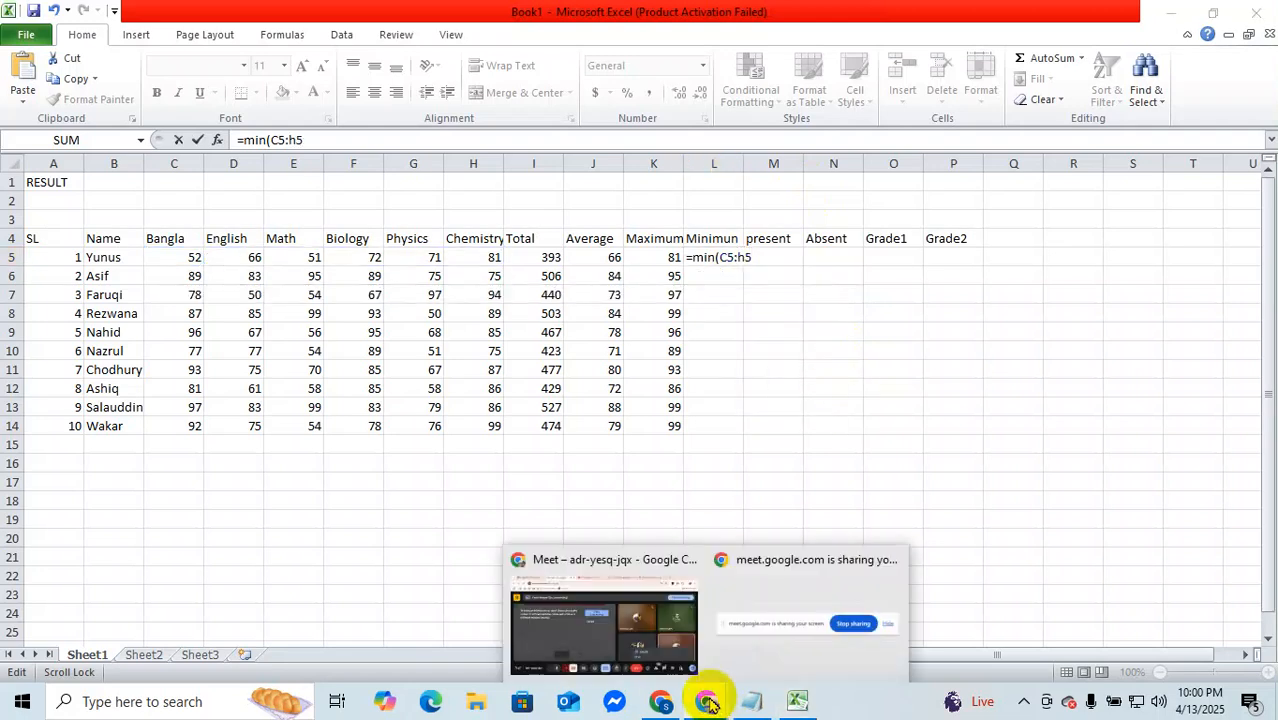
click(682, 628)
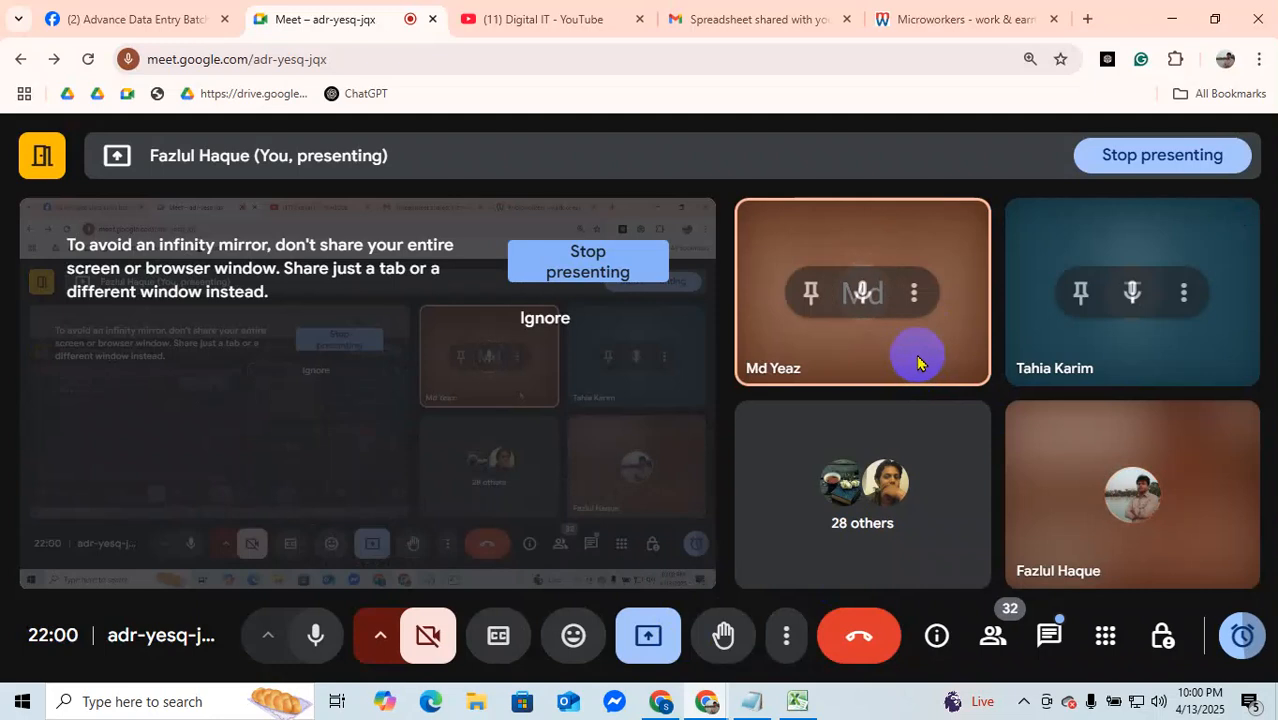
click(913, 293)
click(935, 350)
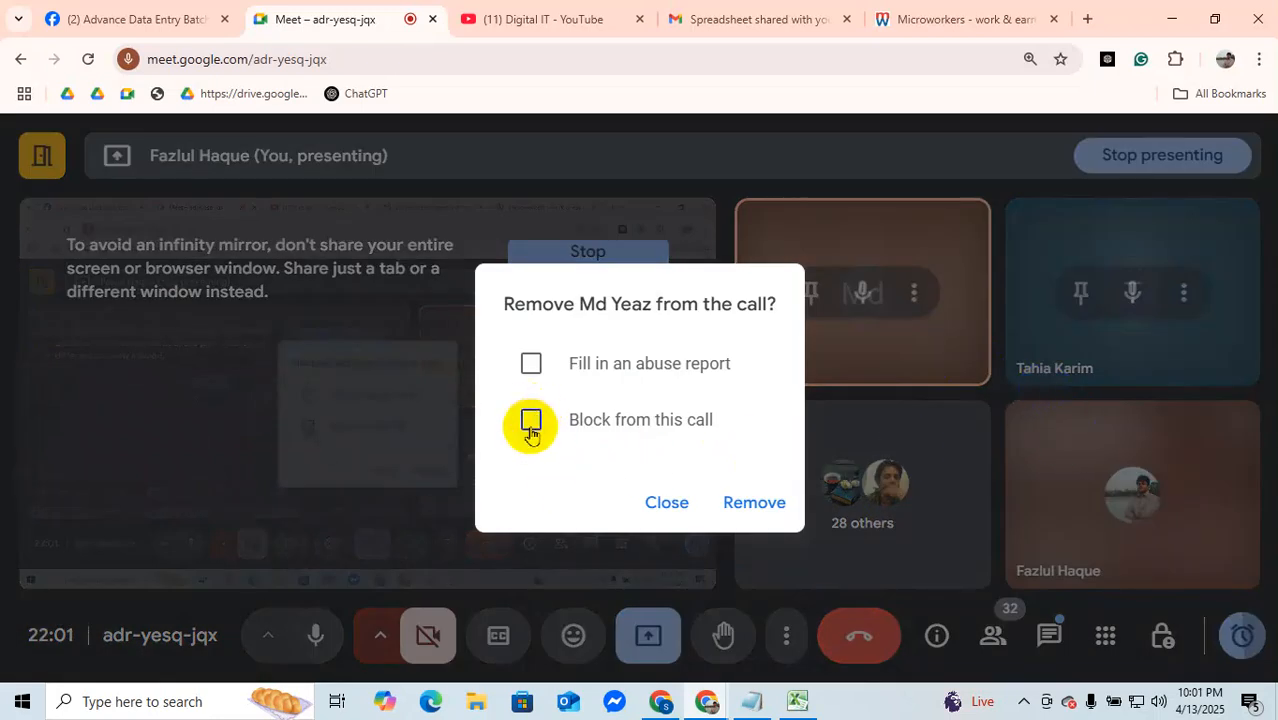
click(530, 366)
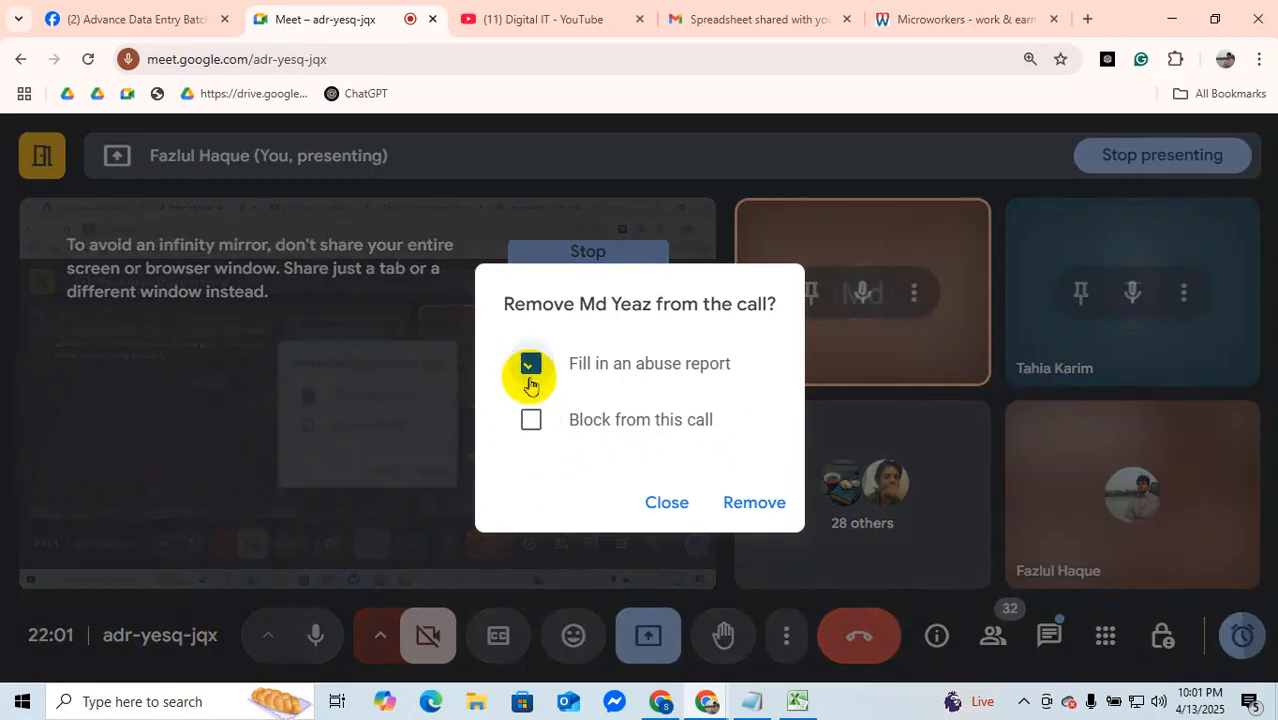
click(533, 416)
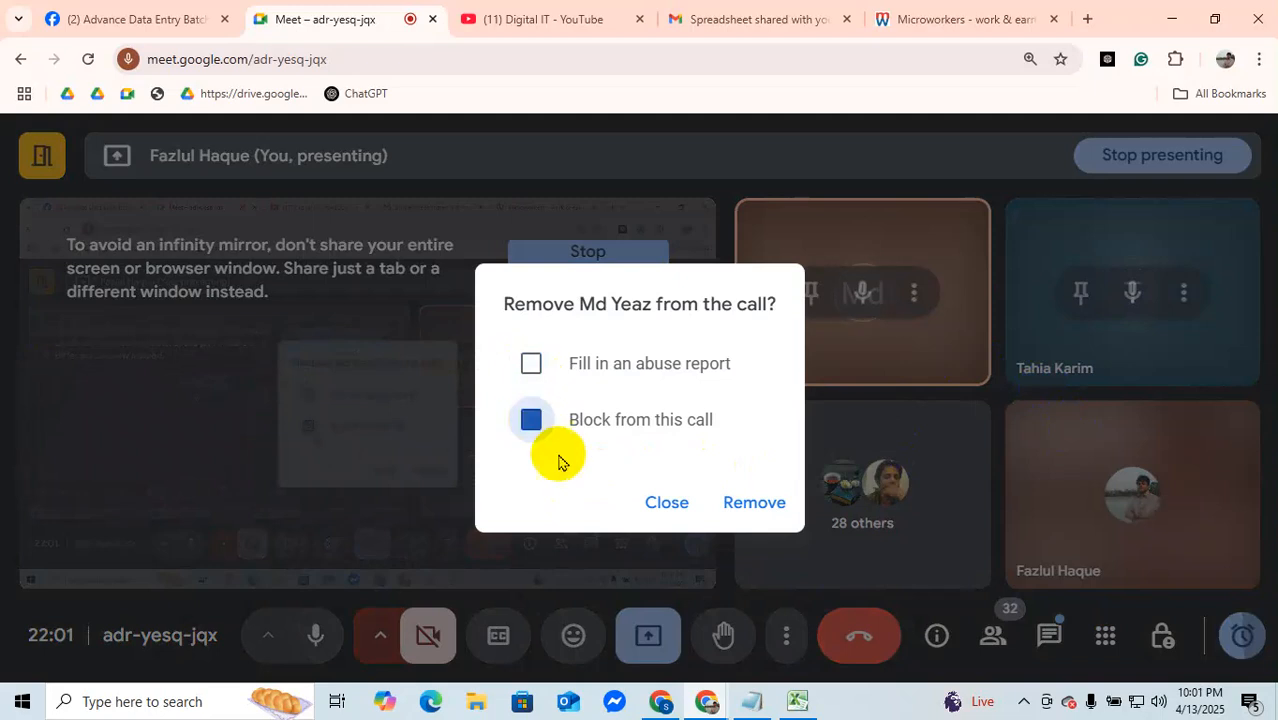
click(758, 503)
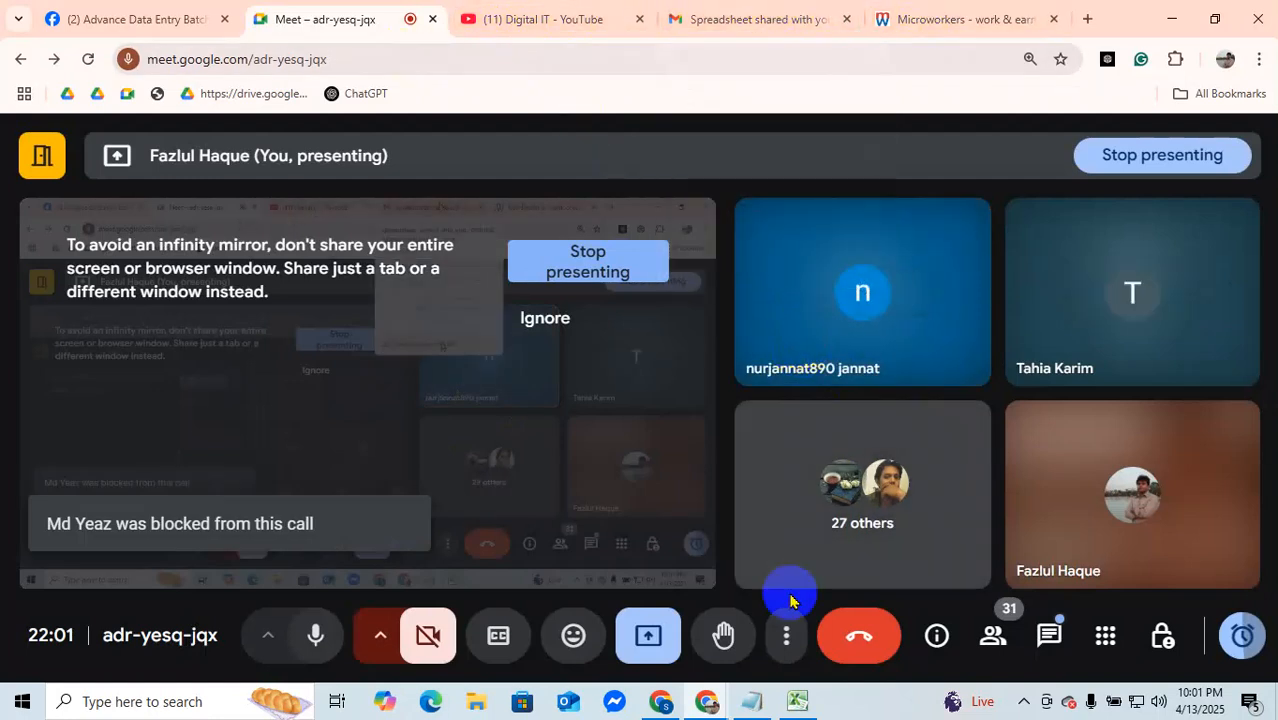
click(797, 700)
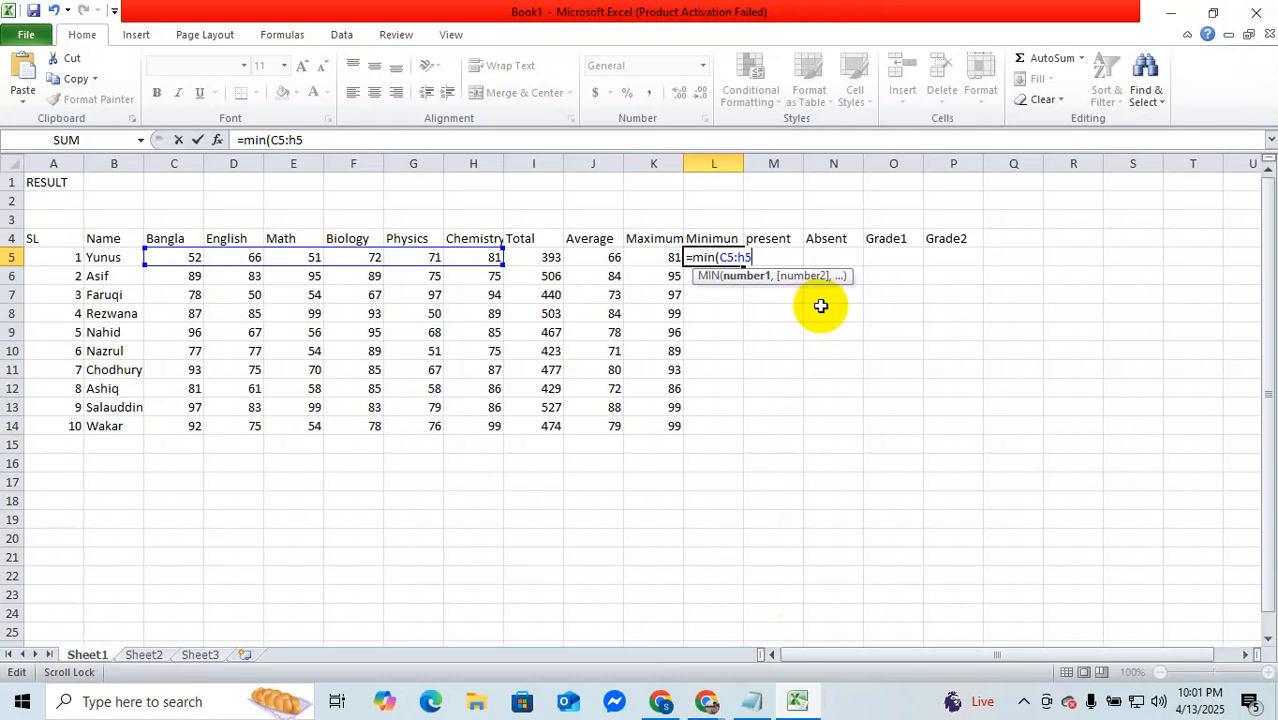
Step: Complete the formula in Minimum cell L5 as =MIN(C5:H5) and fill it down to L14 for all ten students
text())
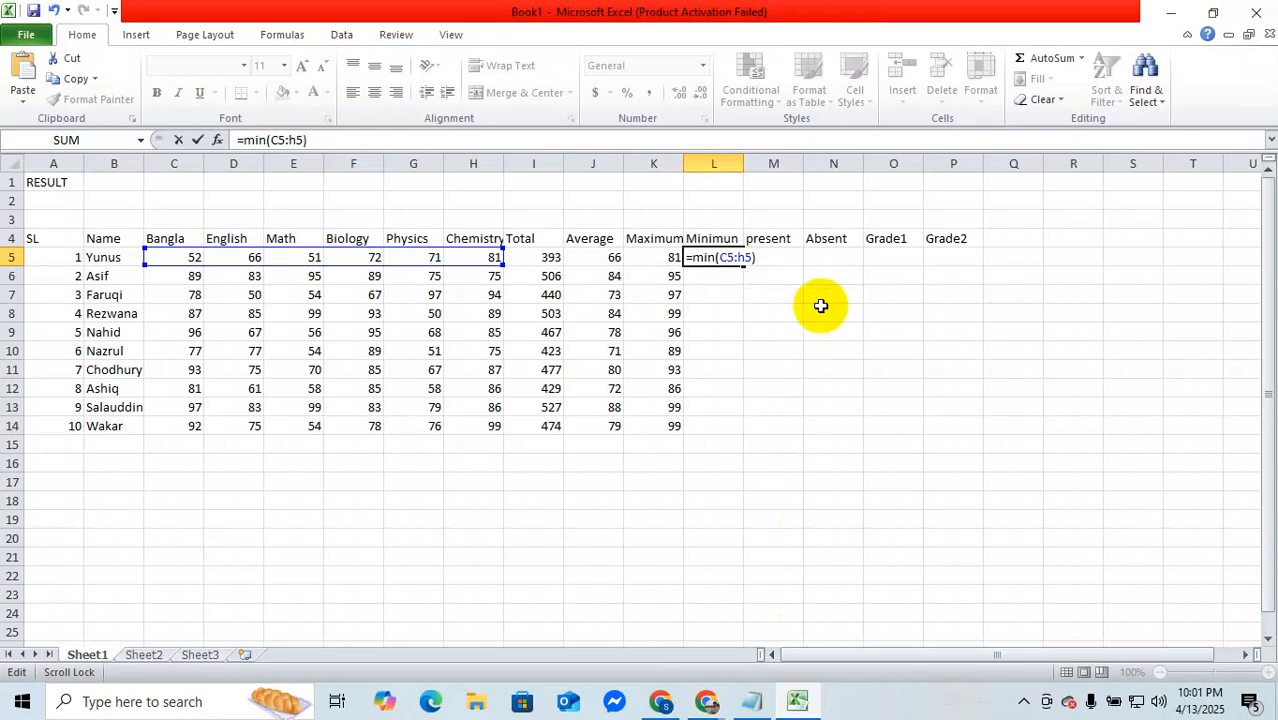
key(Return)
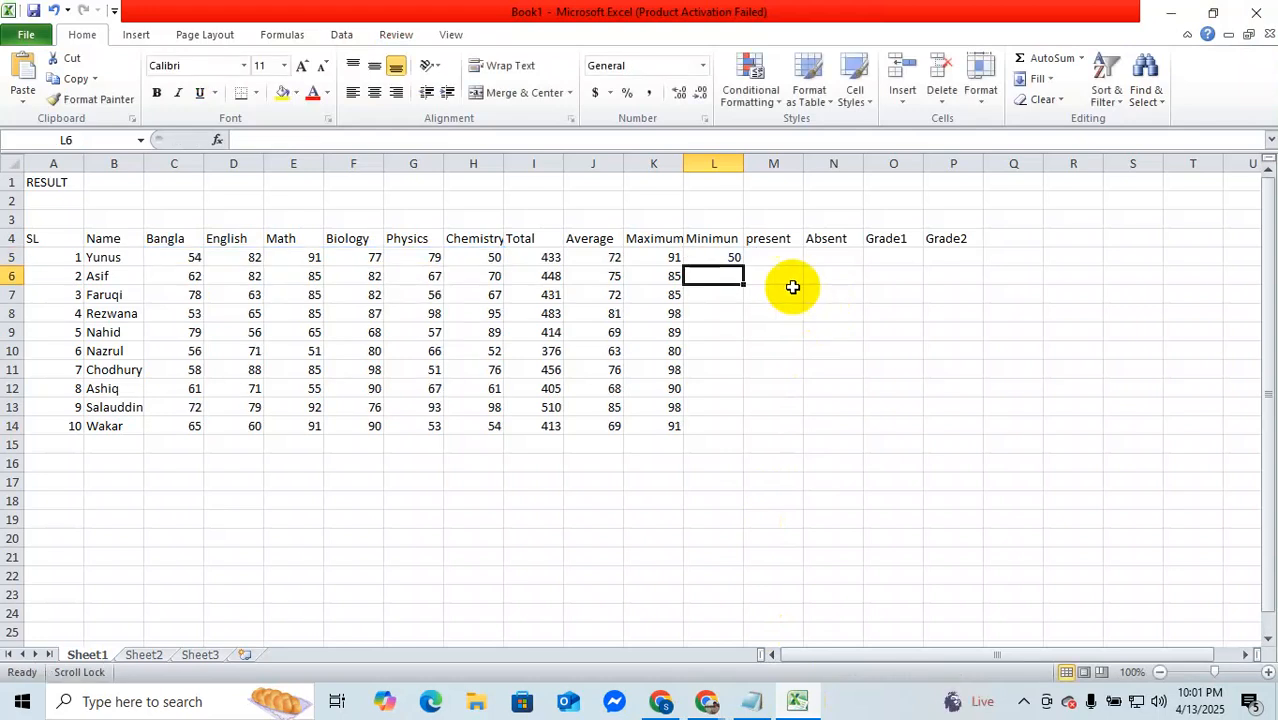
click(718, 260)
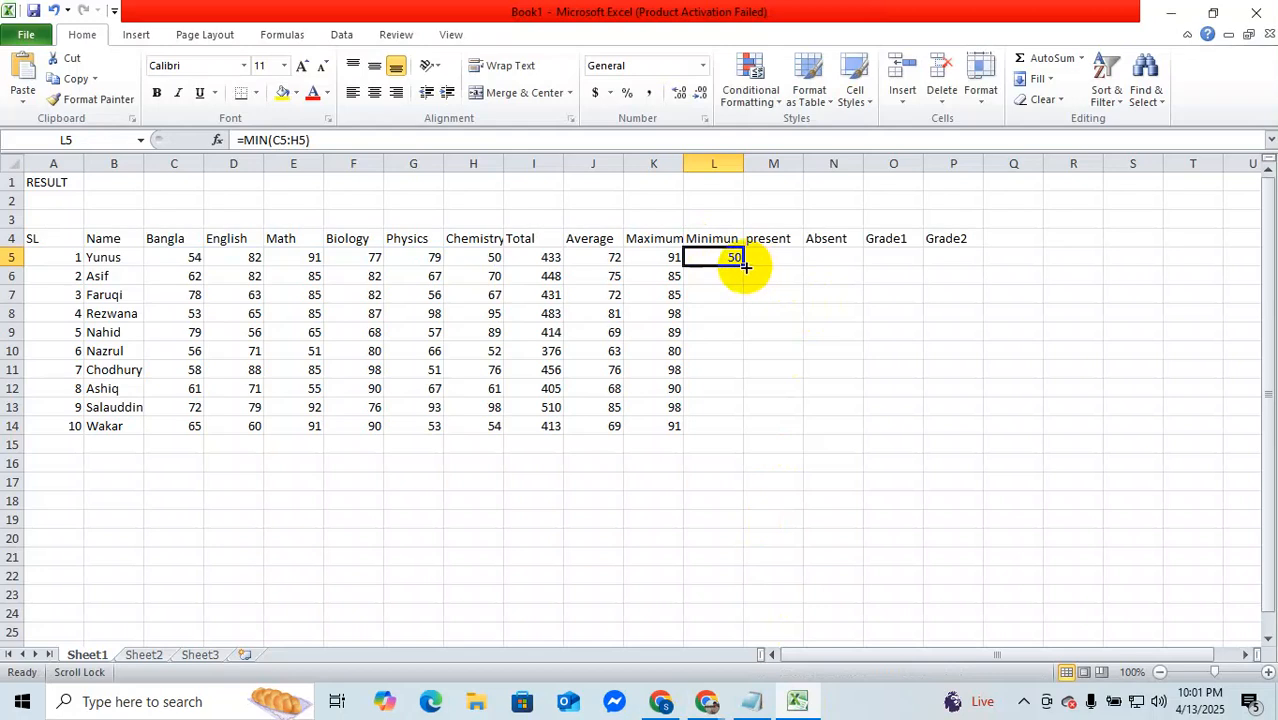
double_click(745, 266)
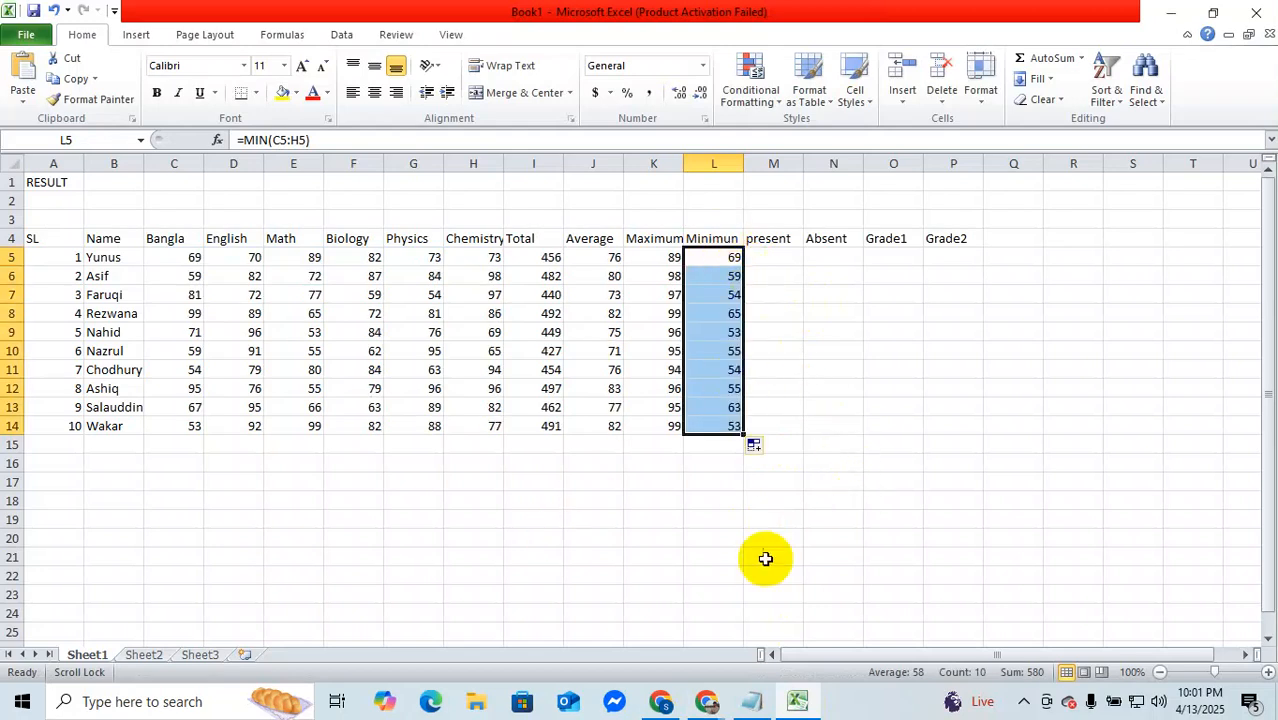
Step: Enter =COUNT(C5:H5) in present cell M5 and fill it down to M14 for all ten students
click(783, 254)
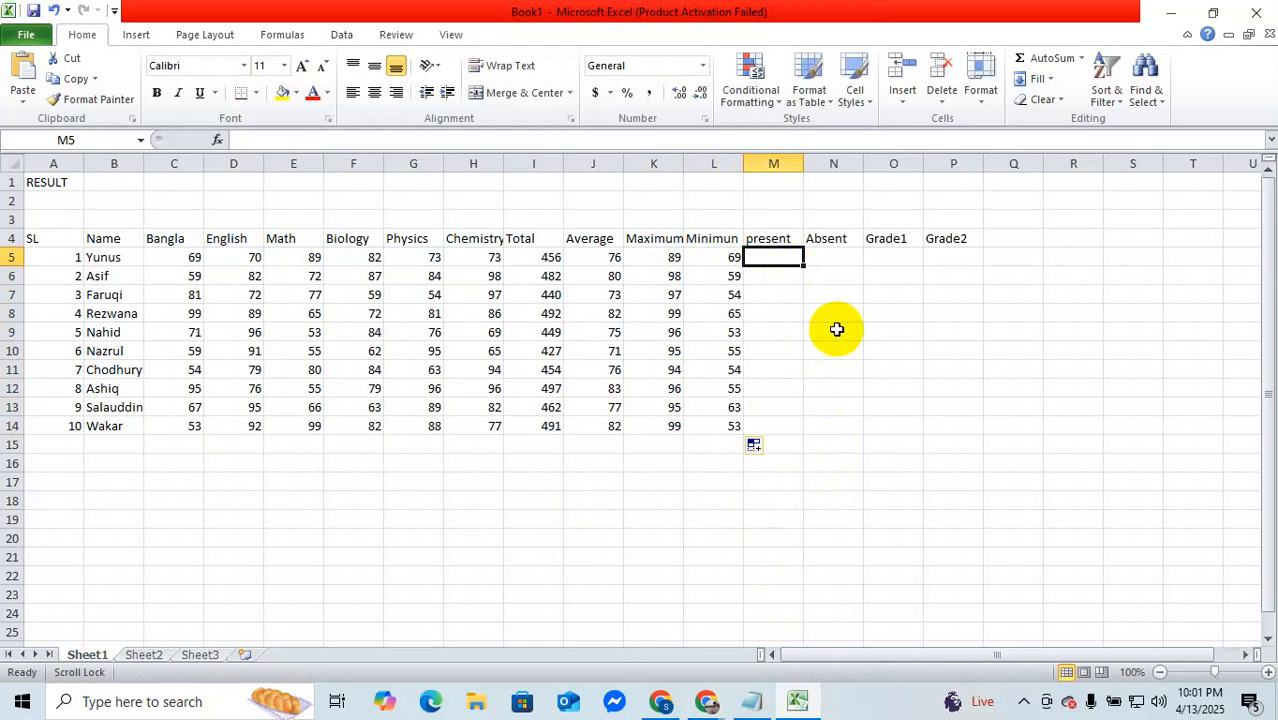
text(=count)
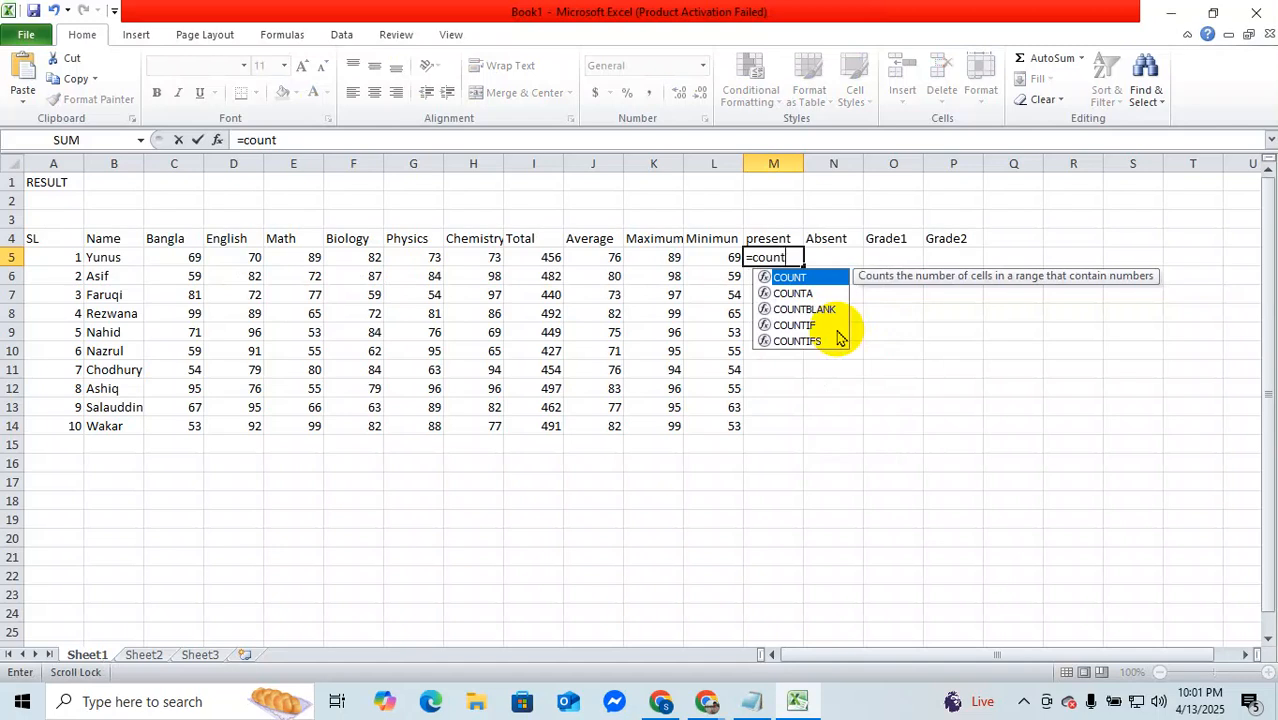
text(()
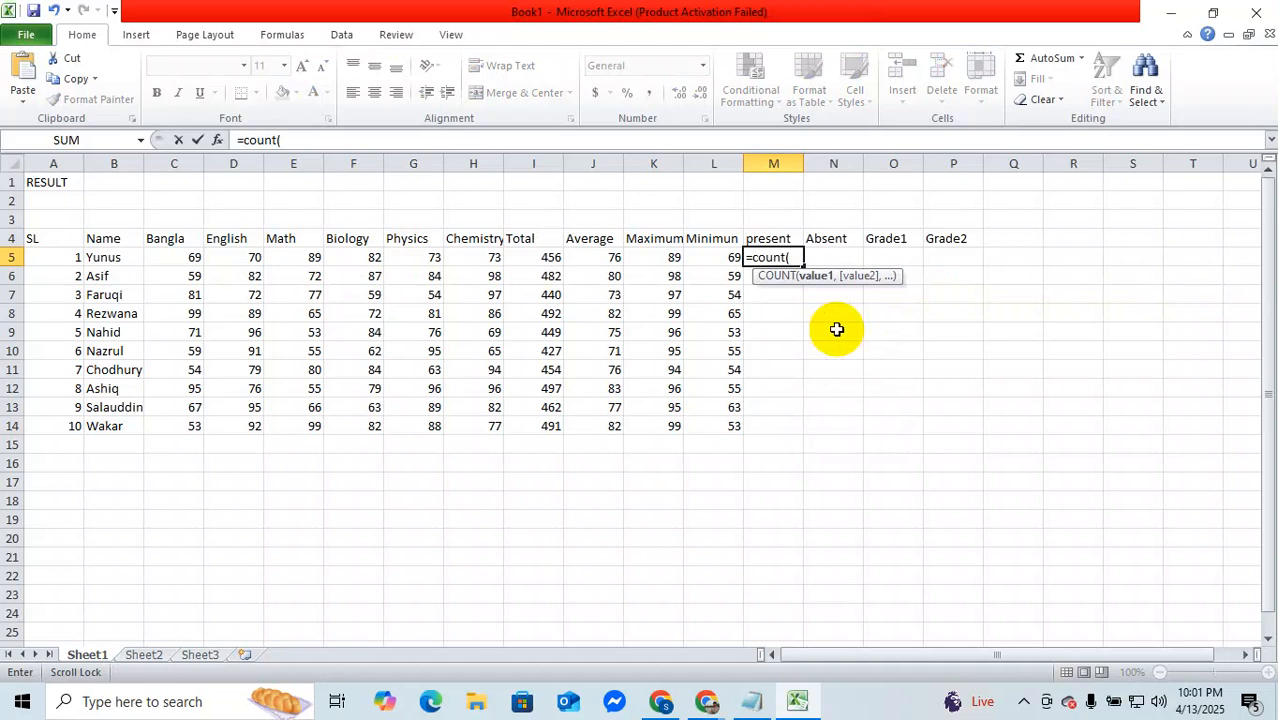
text(c5:h5)
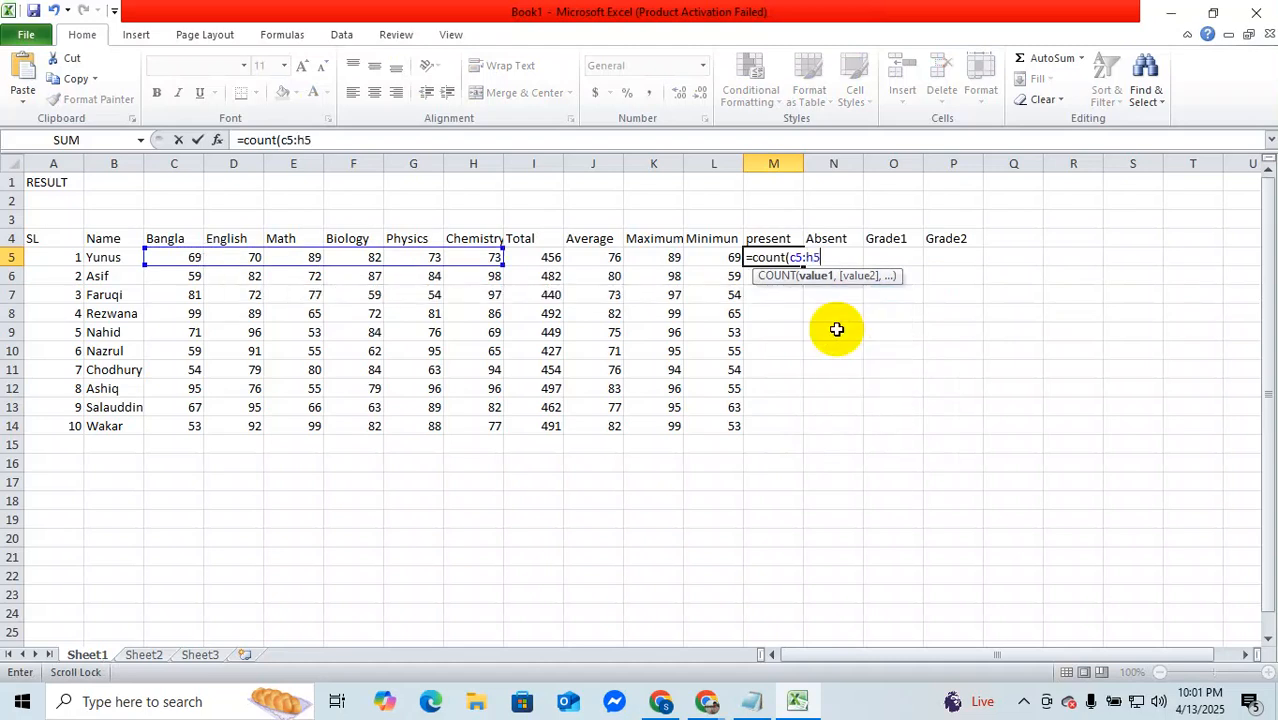
text())
key(Return)
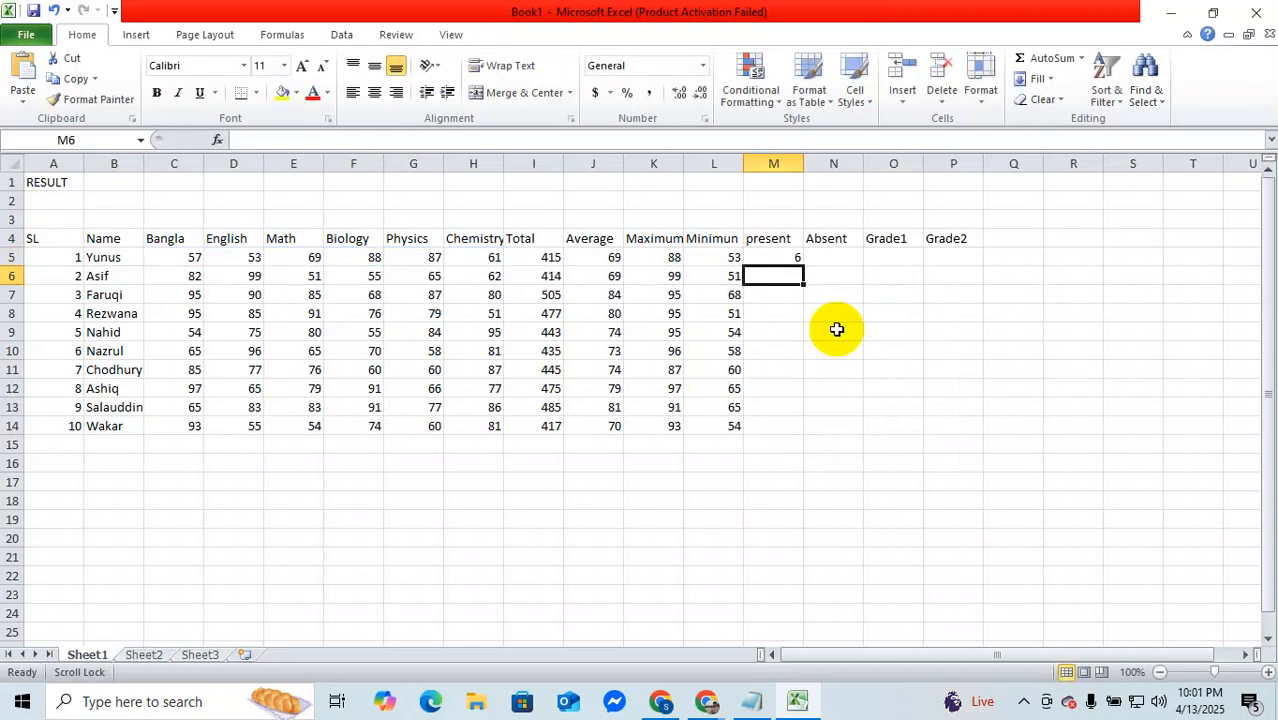
click(786, 257)
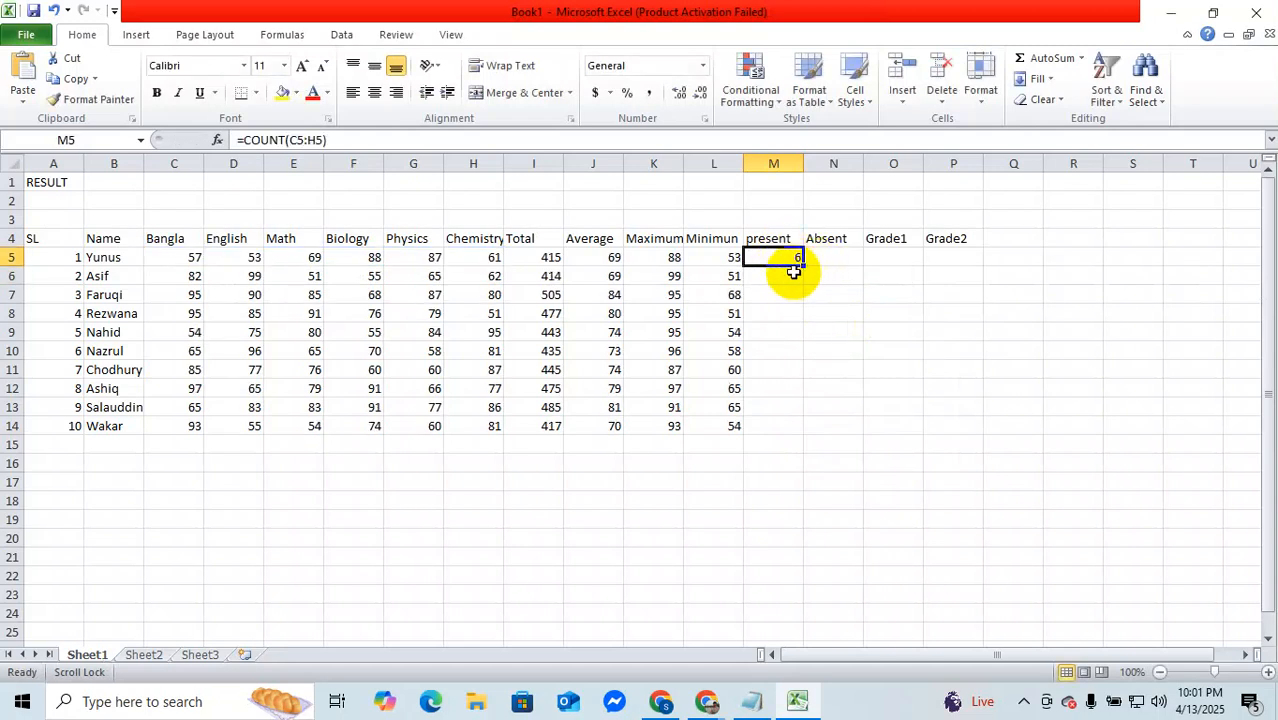
double_click(803, 267)
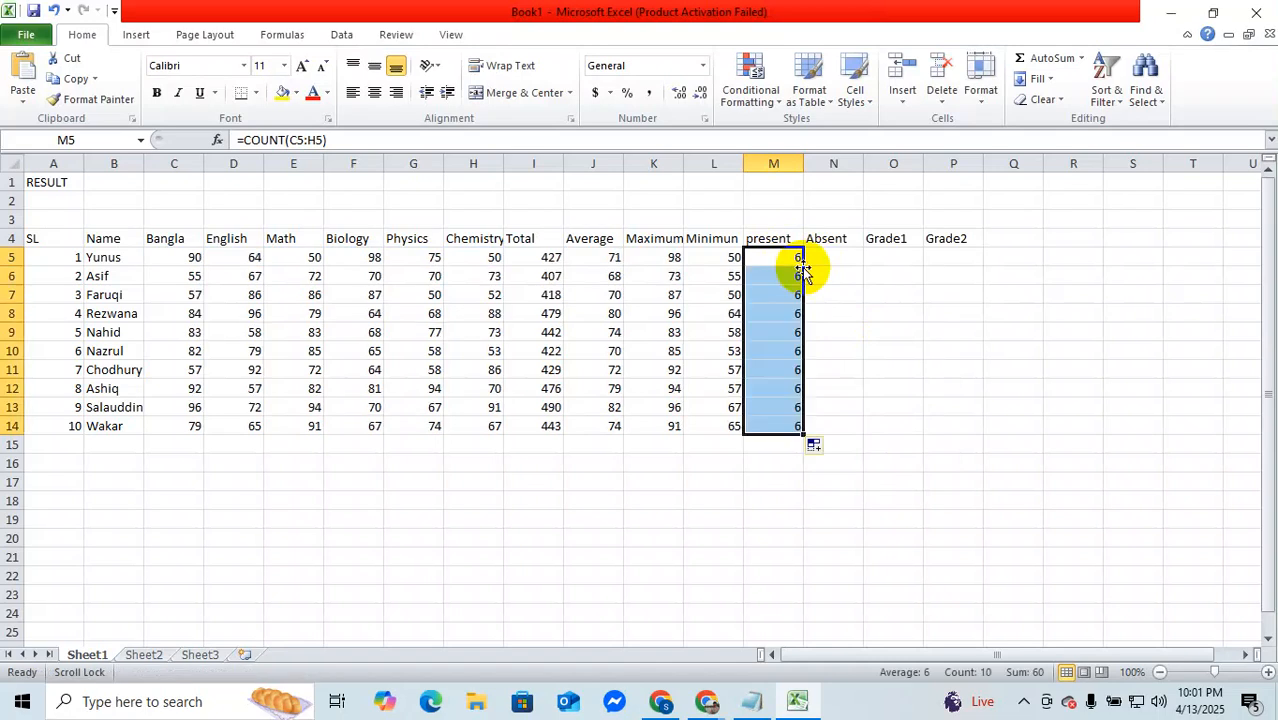
Step: Enter =COUNTBLANK(C5:H5) in Absent cell N5 to count the first student's missing marks
click(826, 258)
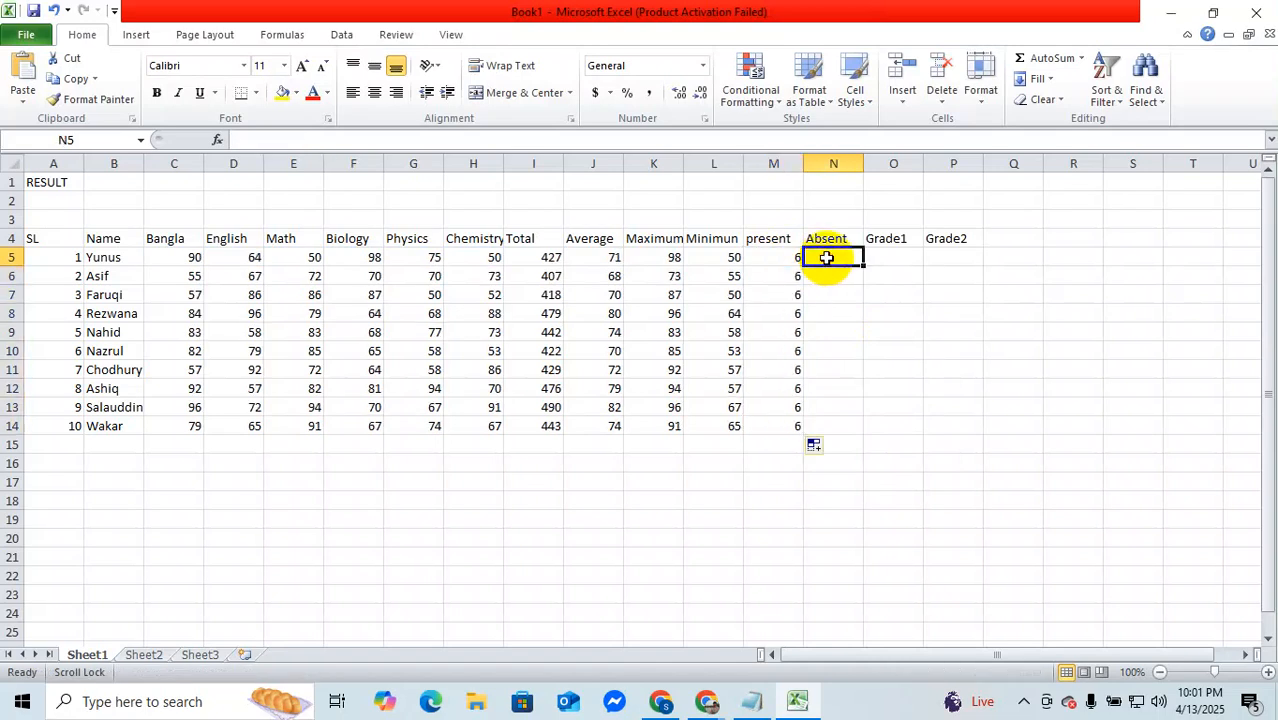
text(=cou)
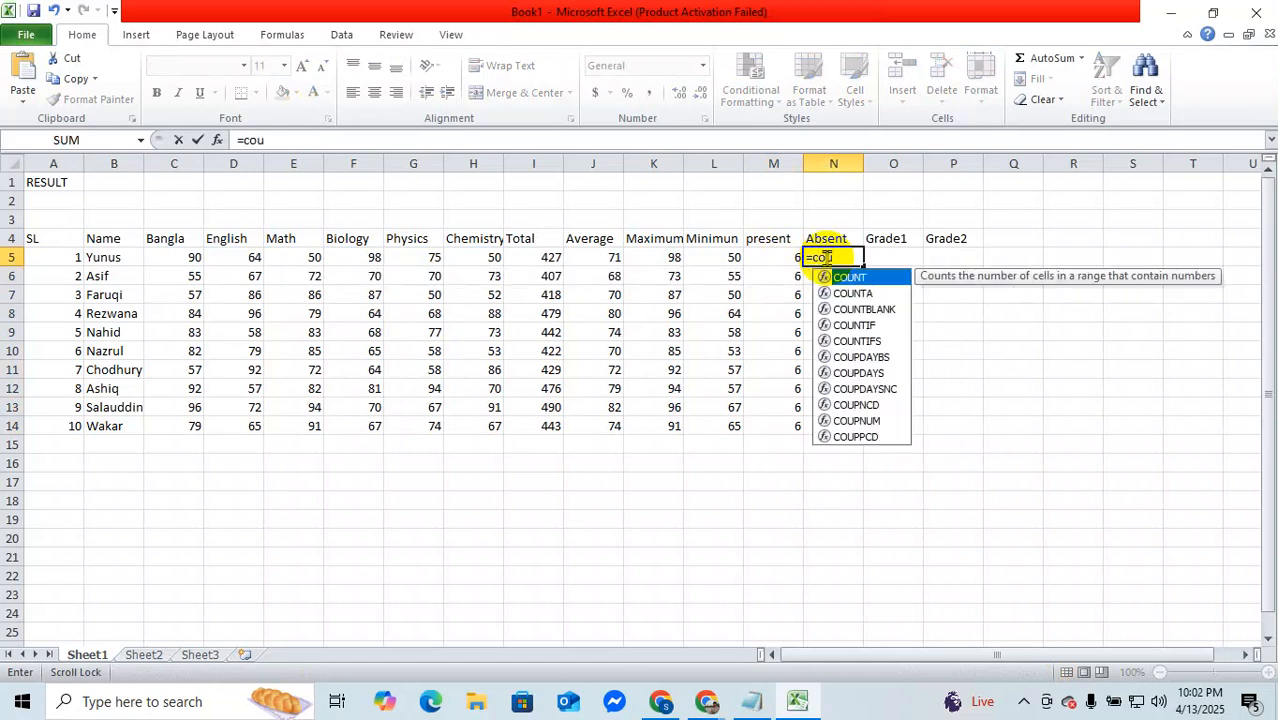
click(886, 312)
double_click(886, 311)
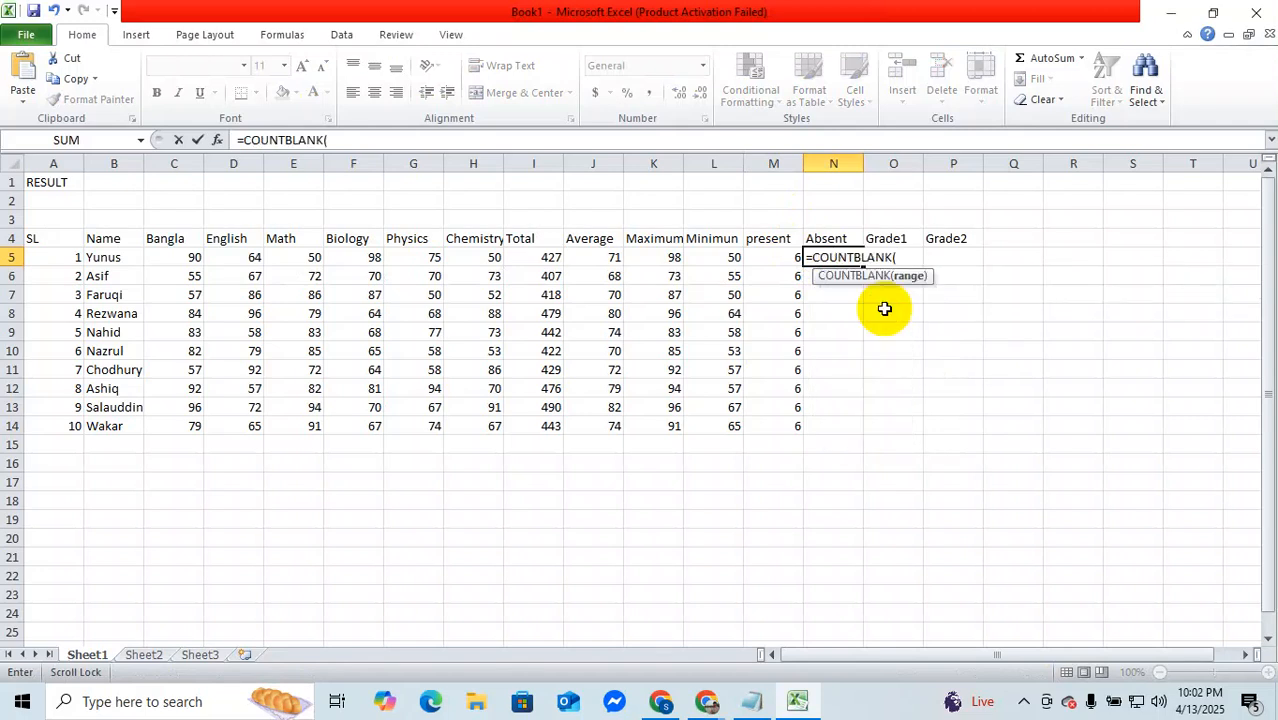
text(C)
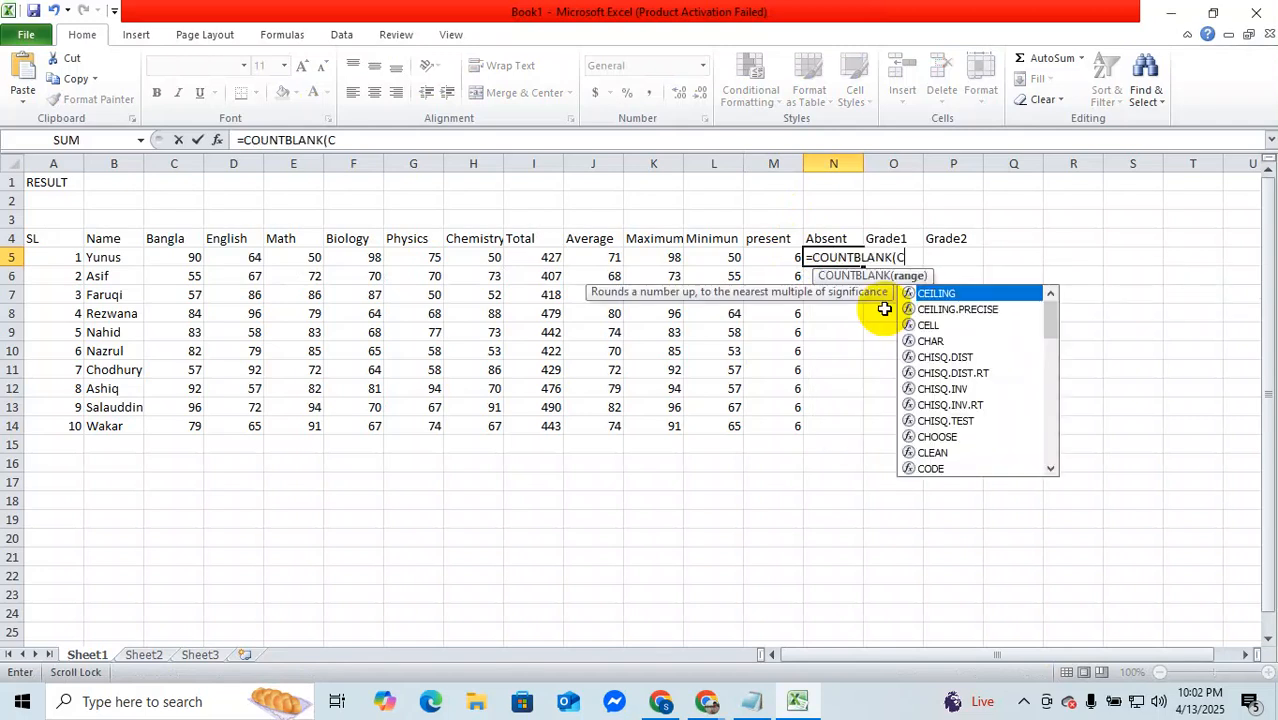
text(5:h%)
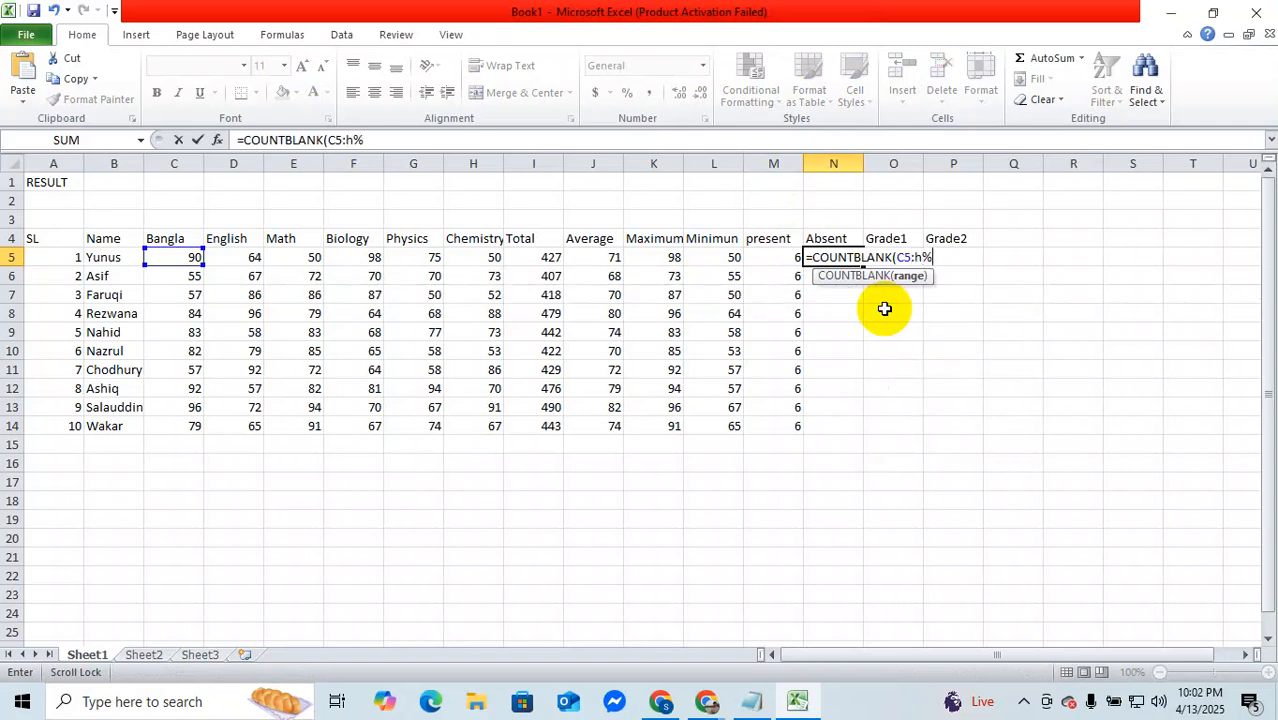
key(BackSpace)
text(5))
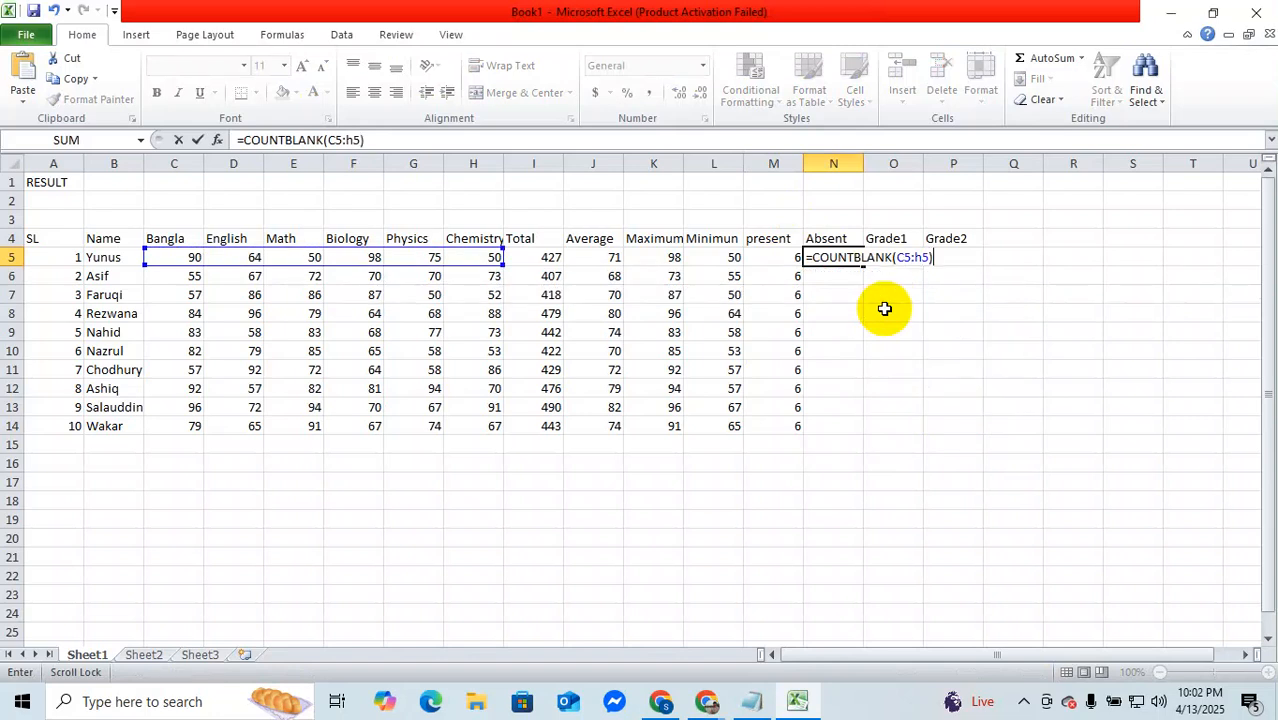
key(Return)
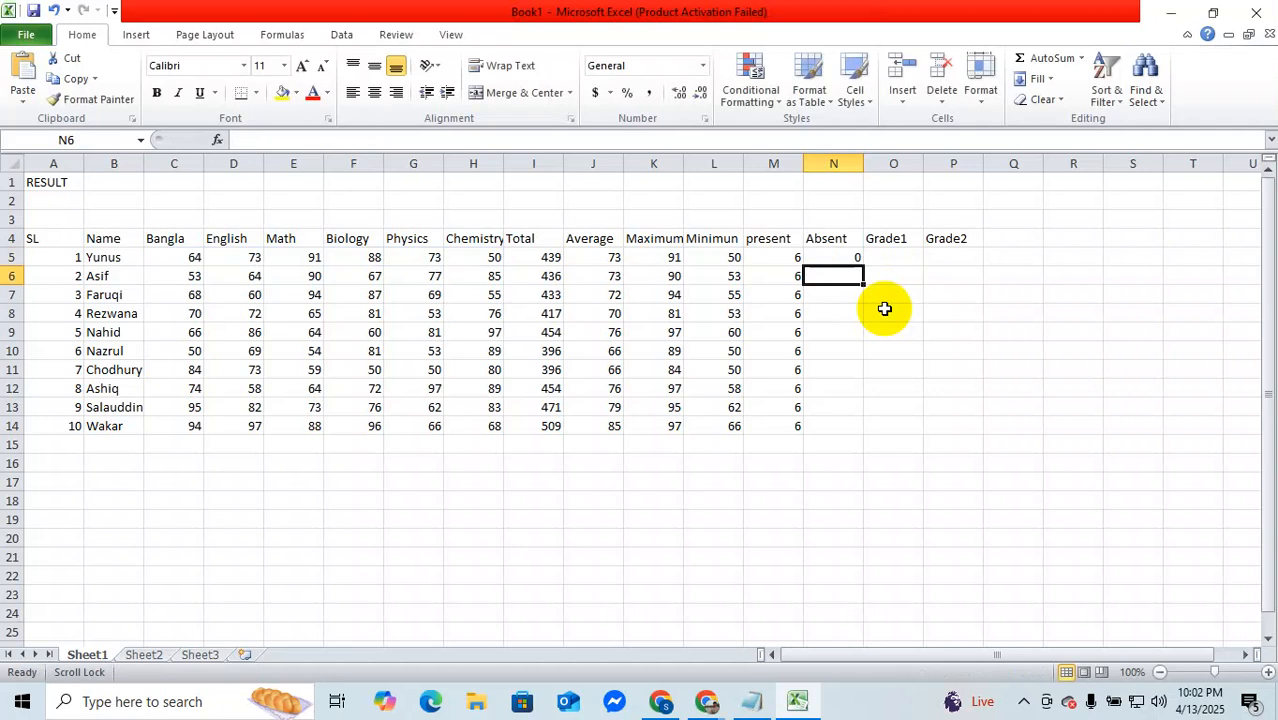
Step: Fill the Absent formula from N5 down to N14 for all ten students
click(845, 257)
click(867, 265)
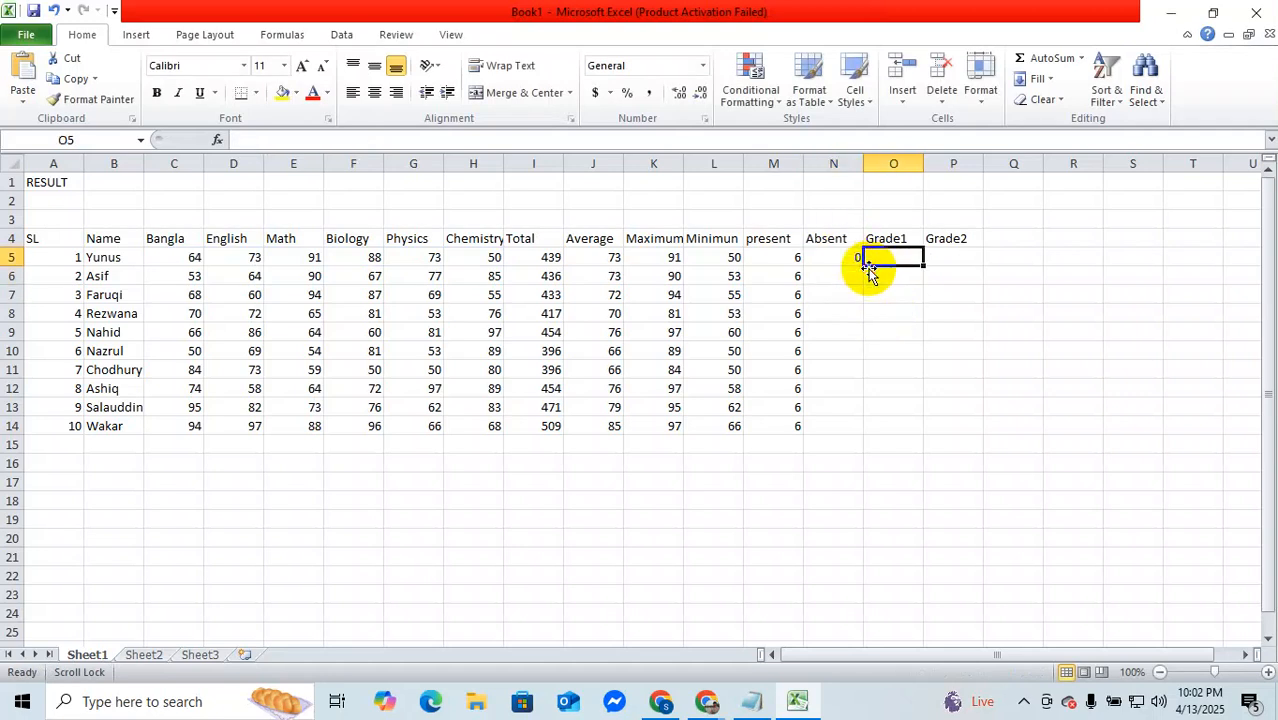
click(848, 268)
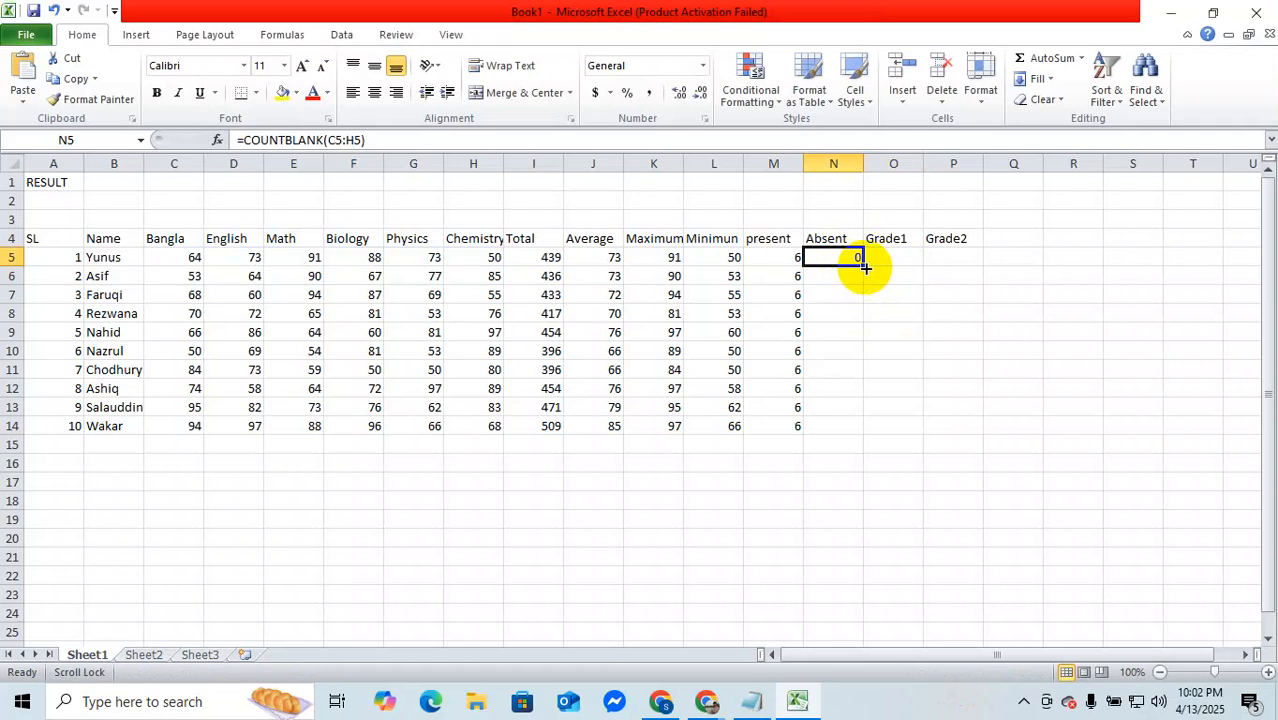
double_click(865, 268)
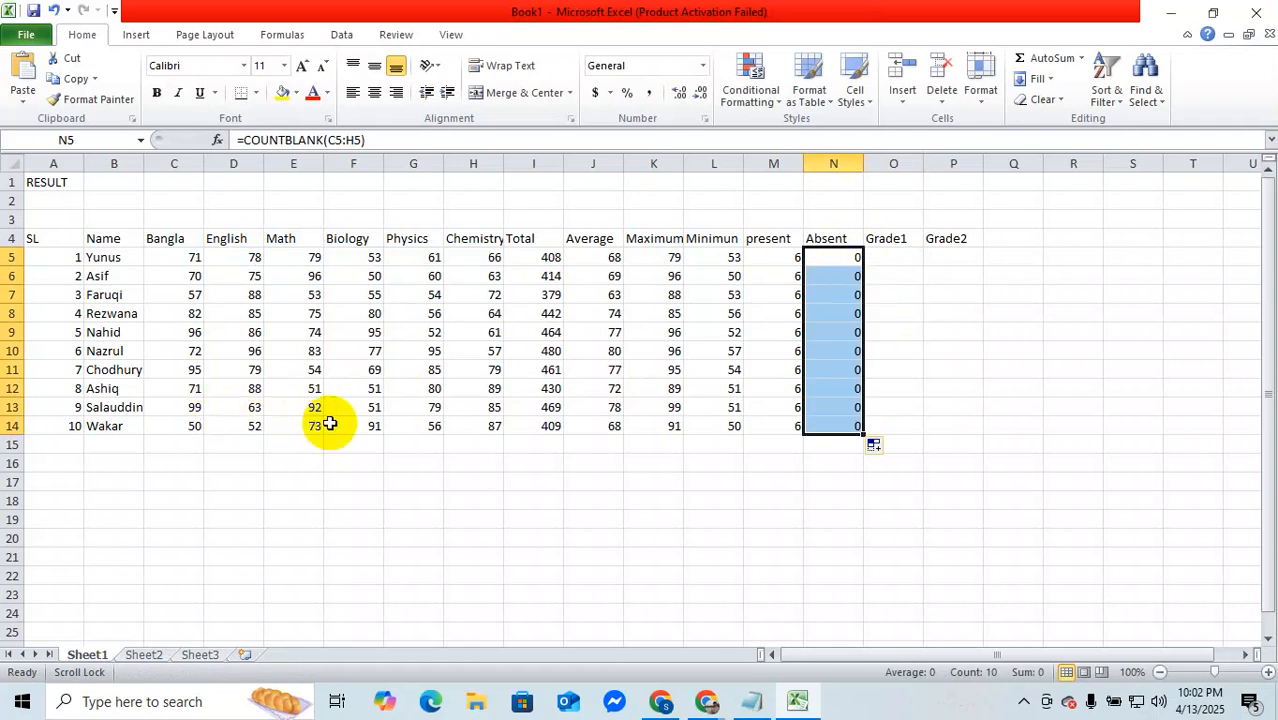
Step: Clear the third student's Math mark in E7 to test the present and absent counts
click(315, 292)
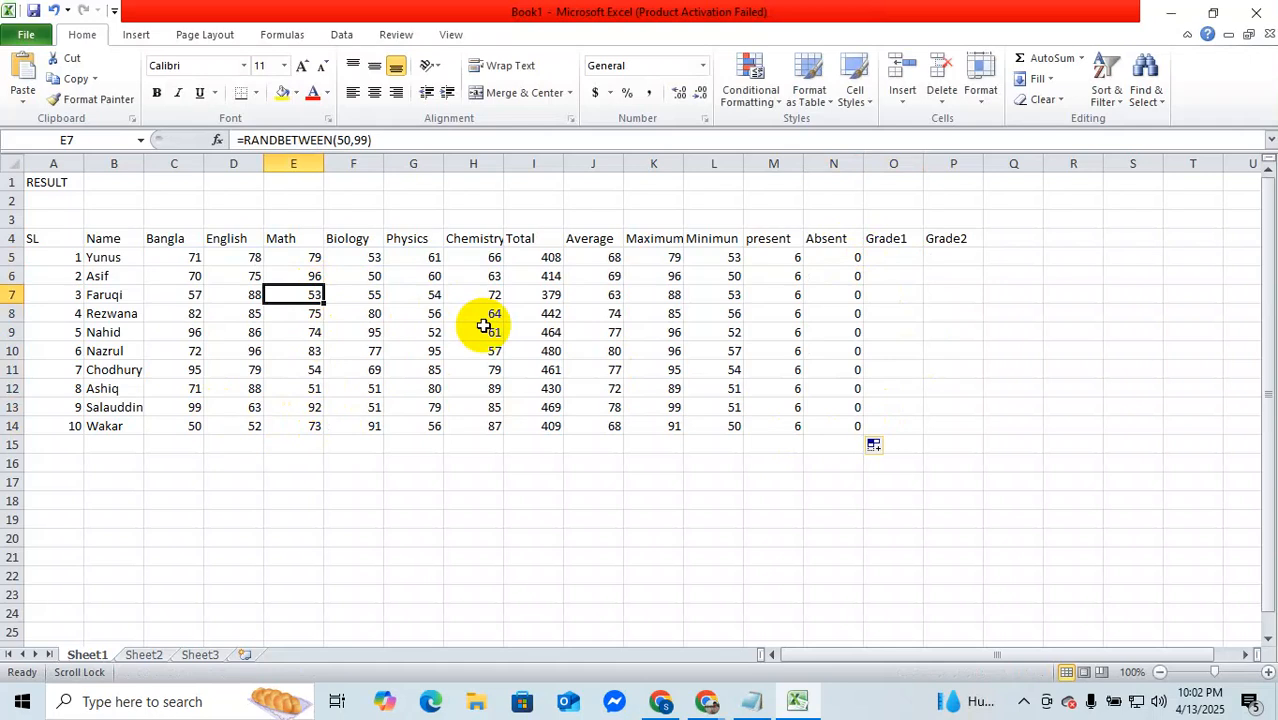
key(BackSpace)
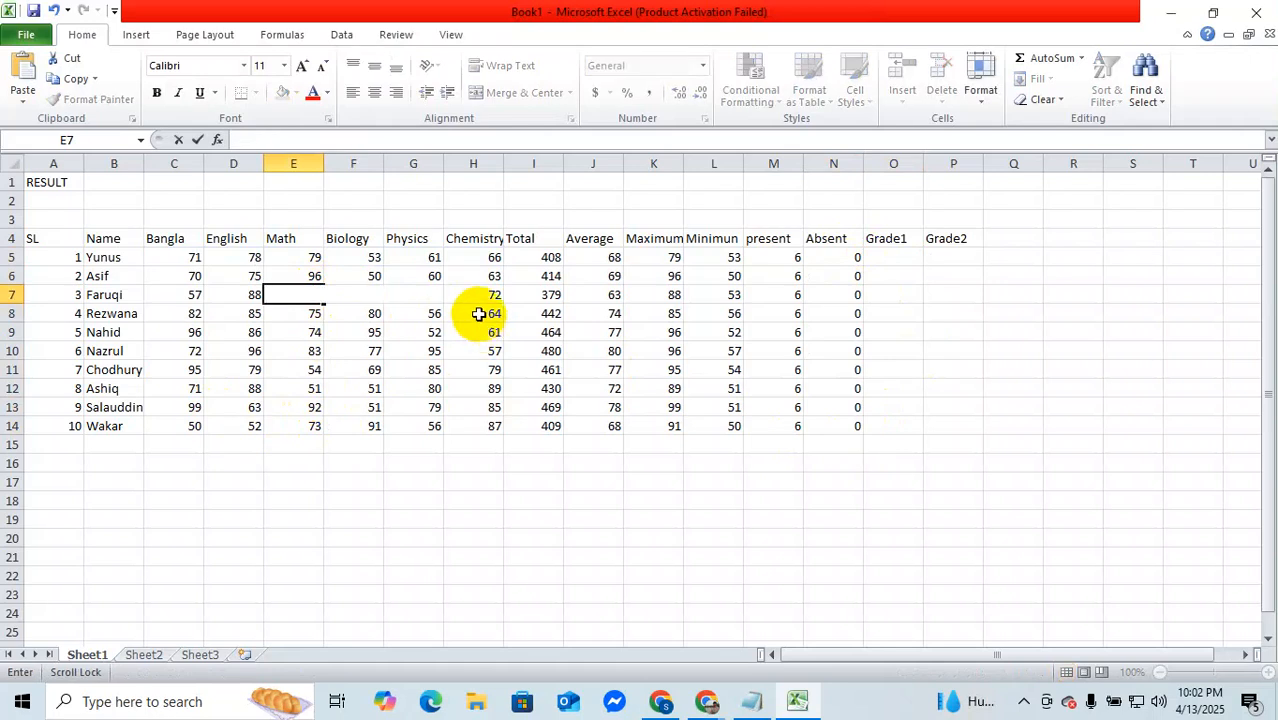
click(286, 538)
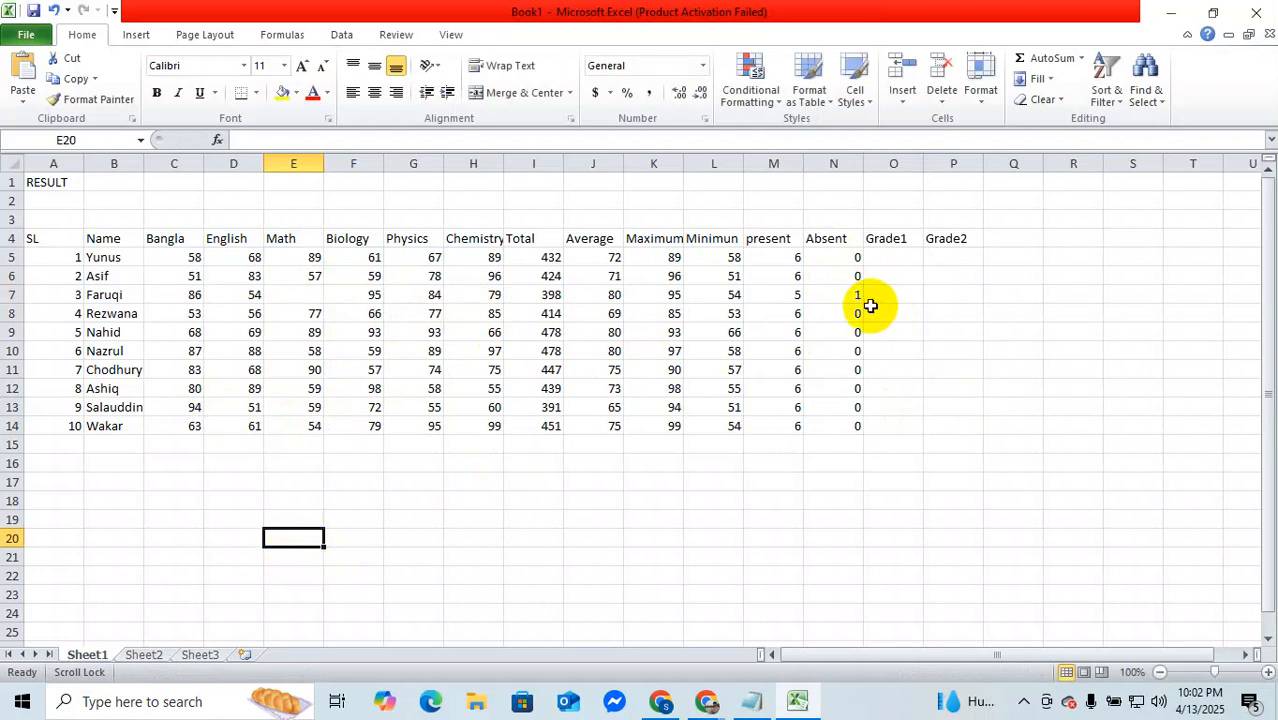
Step: Enter 55 as the third student's Math mark in E7
click(298, 298)
double_click(298, 298)
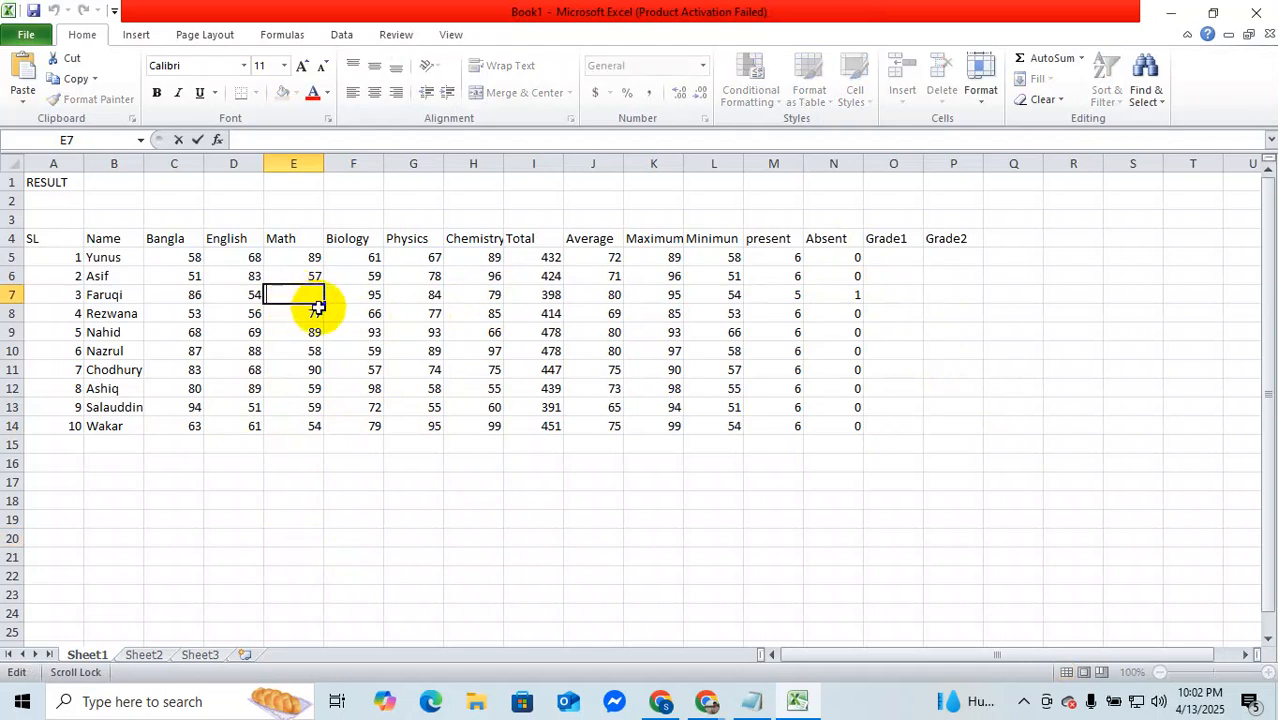
text(55)
key(Return)
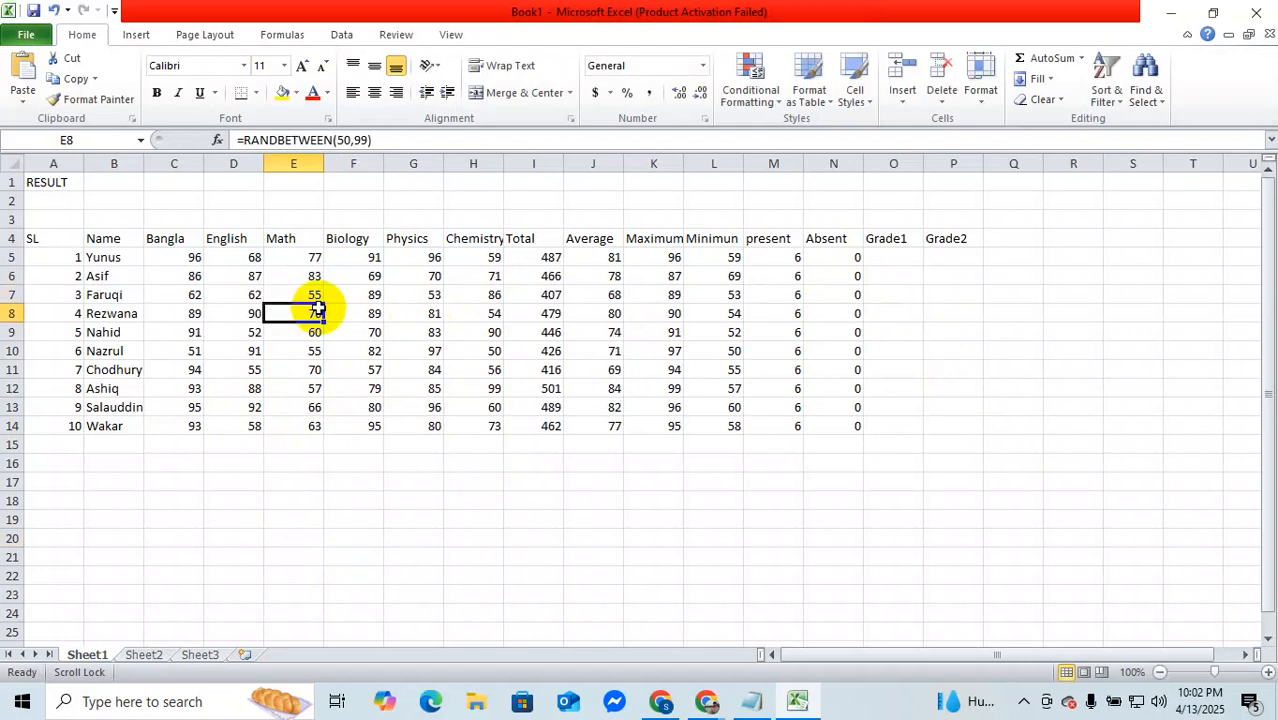
Step: Start an IF formula in Grade1 cell O5 with the condition j5>60 on the first student's average
click(901, 258)
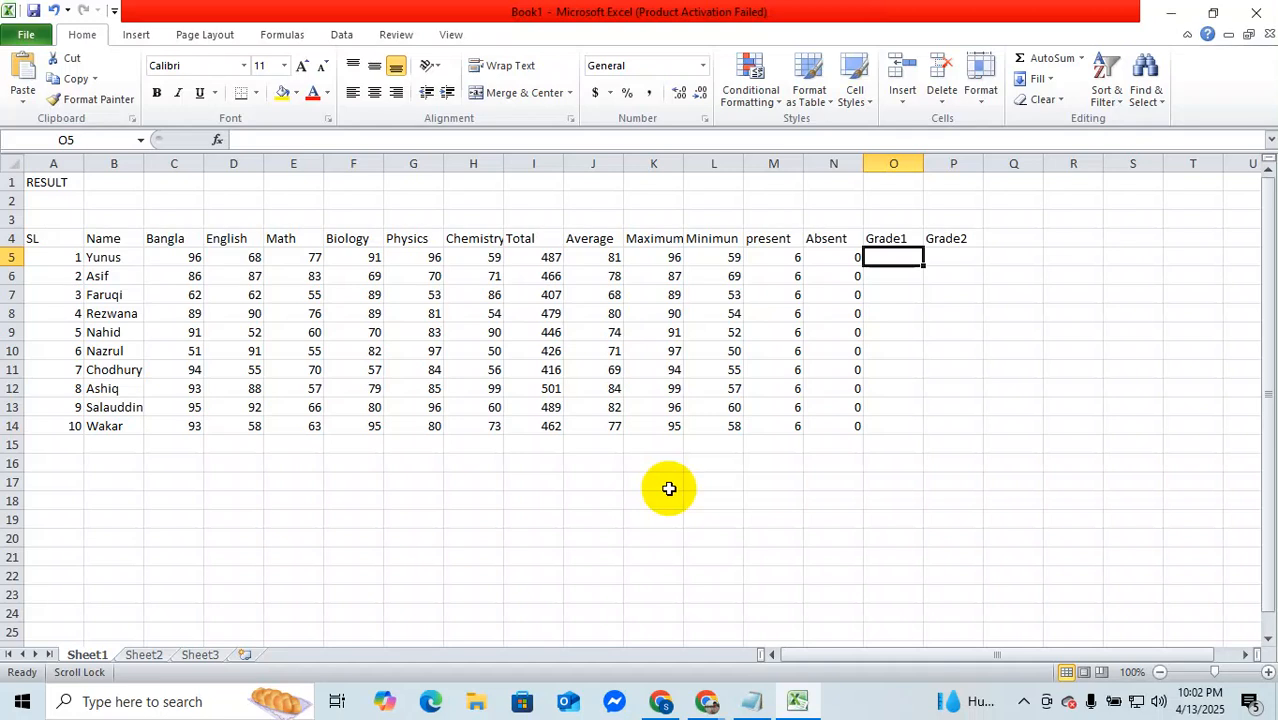
text(=)
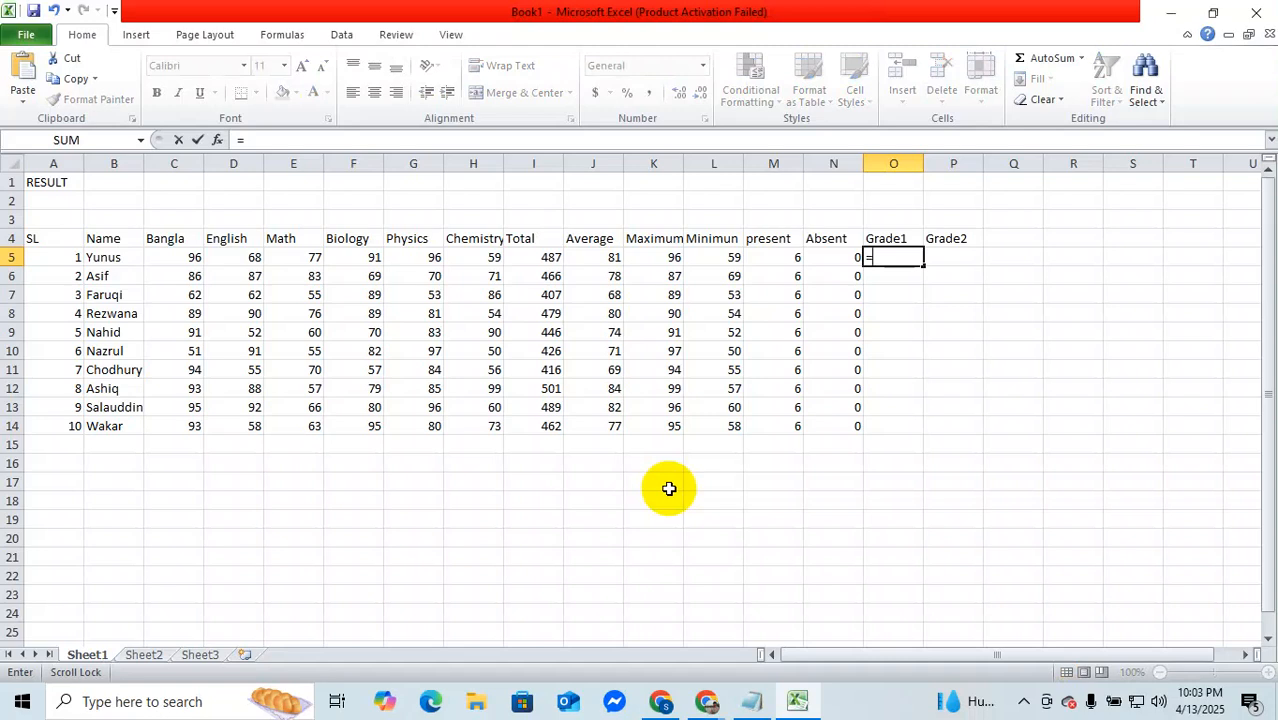
text(if)
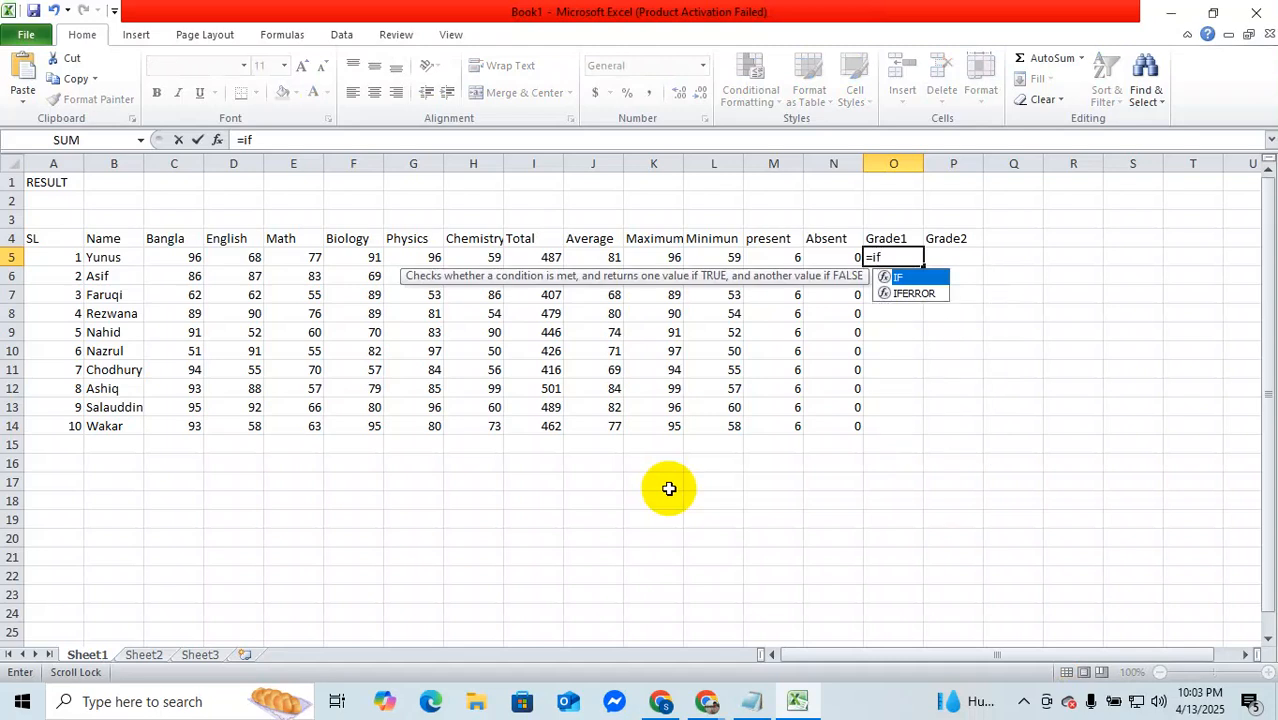
text(()
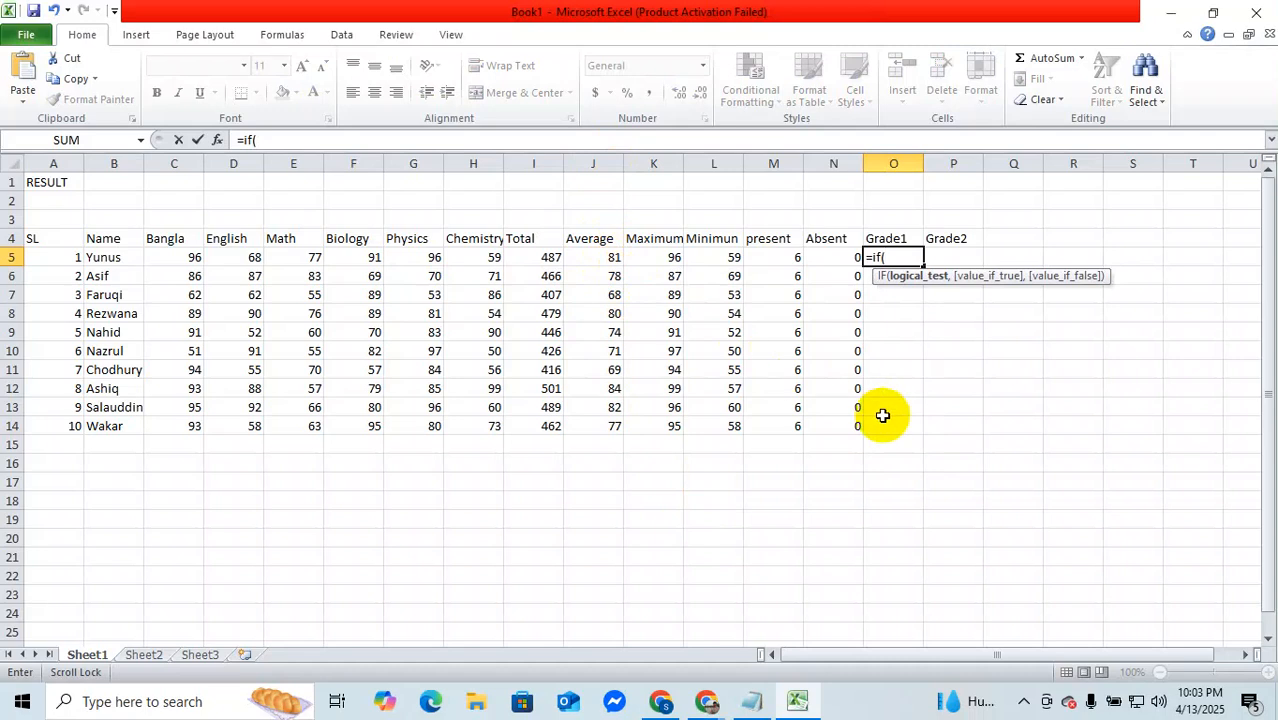
text(j5)
text(>60,")
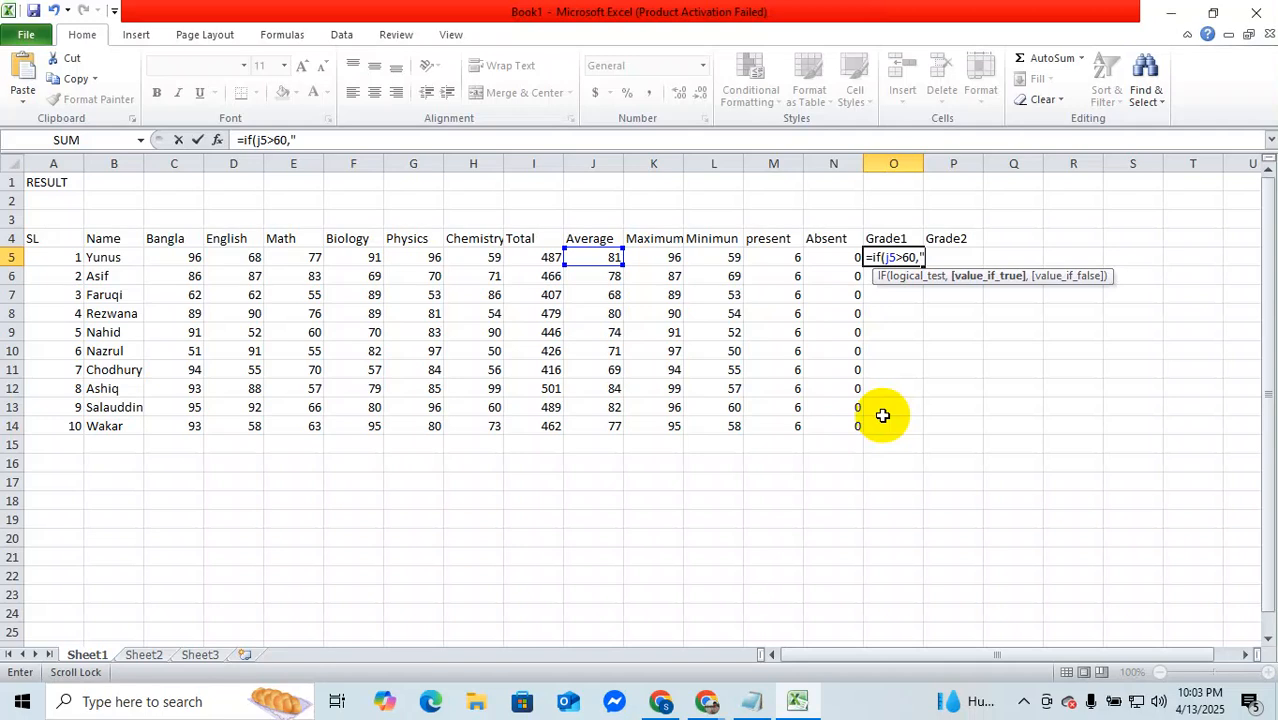
text(PASS",)
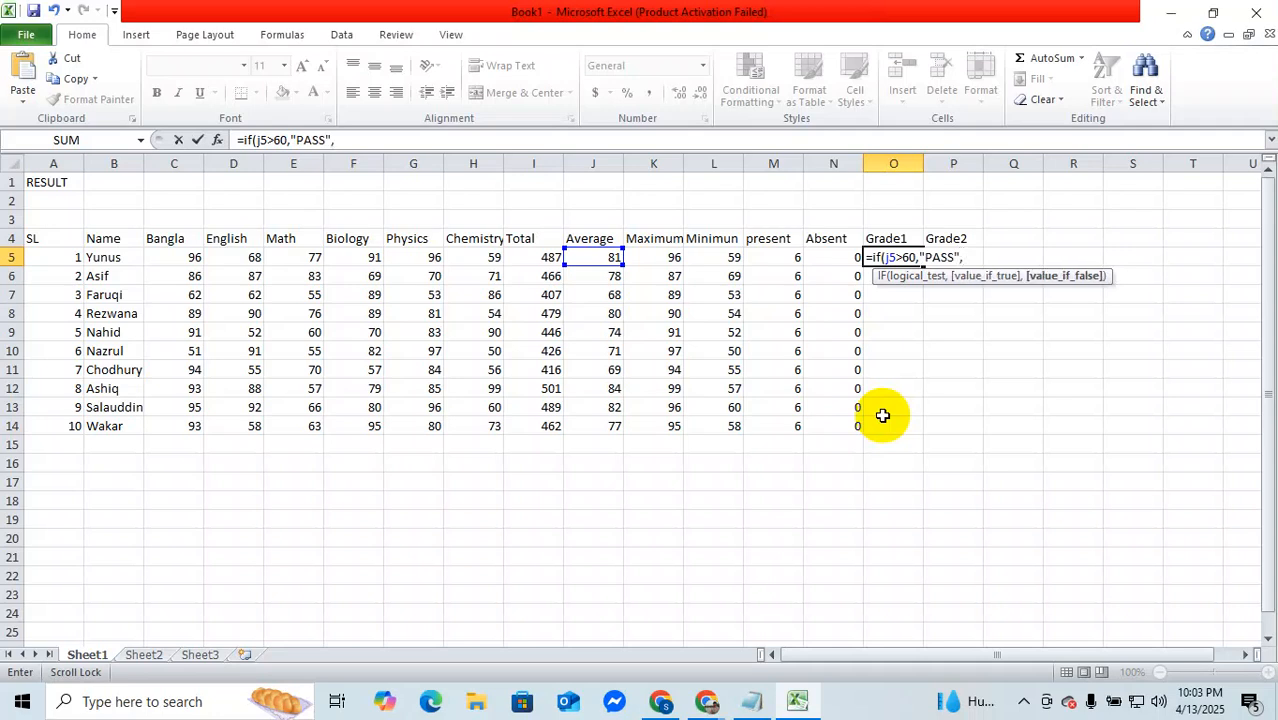
text(F)
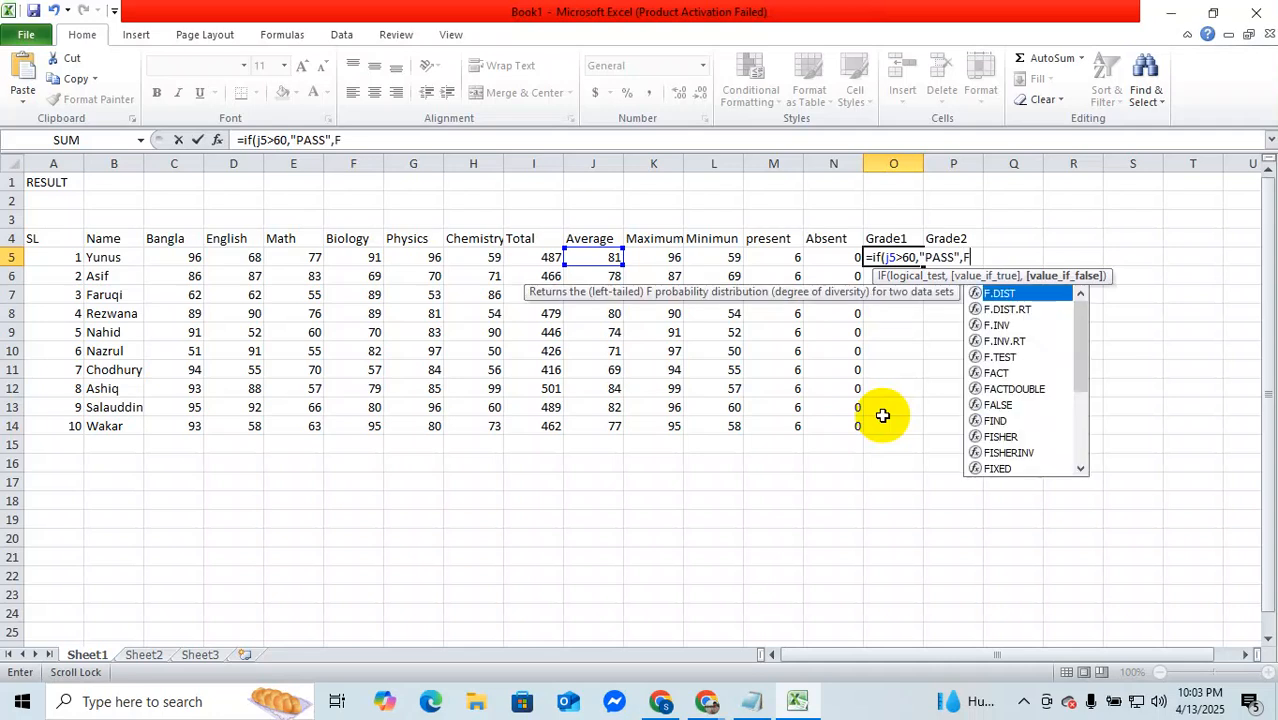
text(ai)
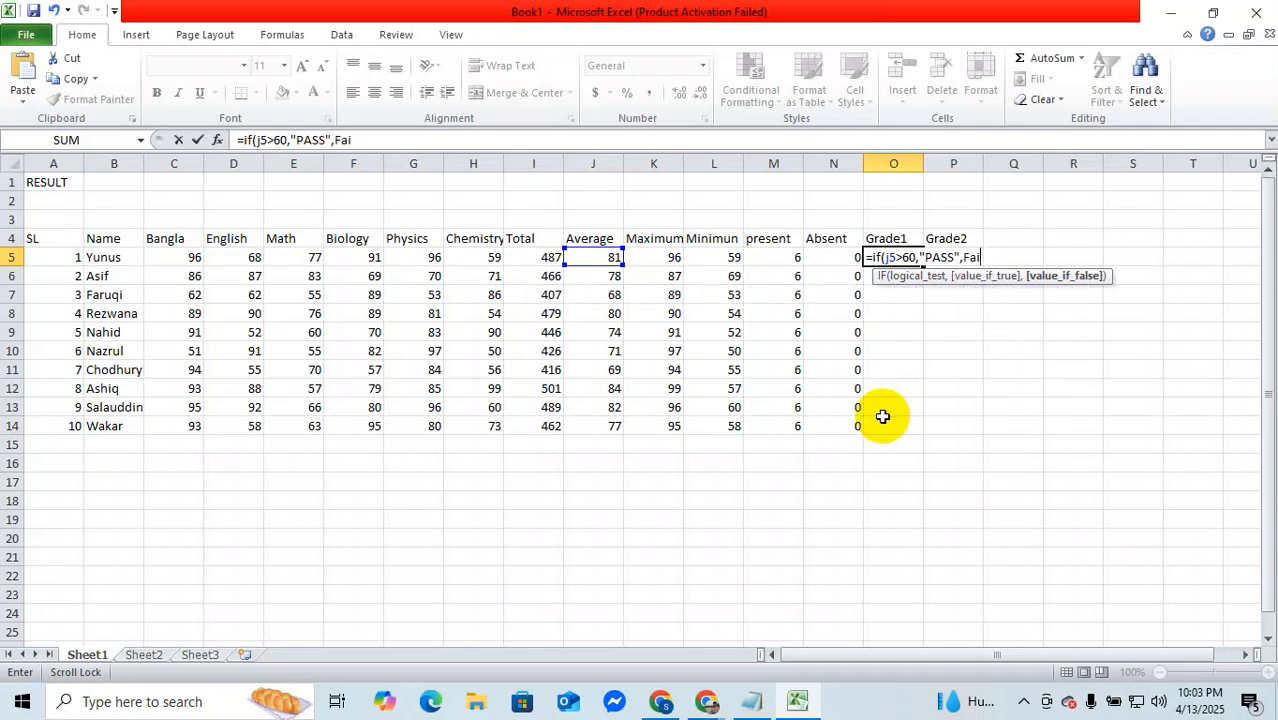
Step: Complete the IF formula in O5 with "PASS" as the true result and "Fail" as the false result
key(BackSpace)
key(BackSpace)
key(BackSpace)
text("Fail"))
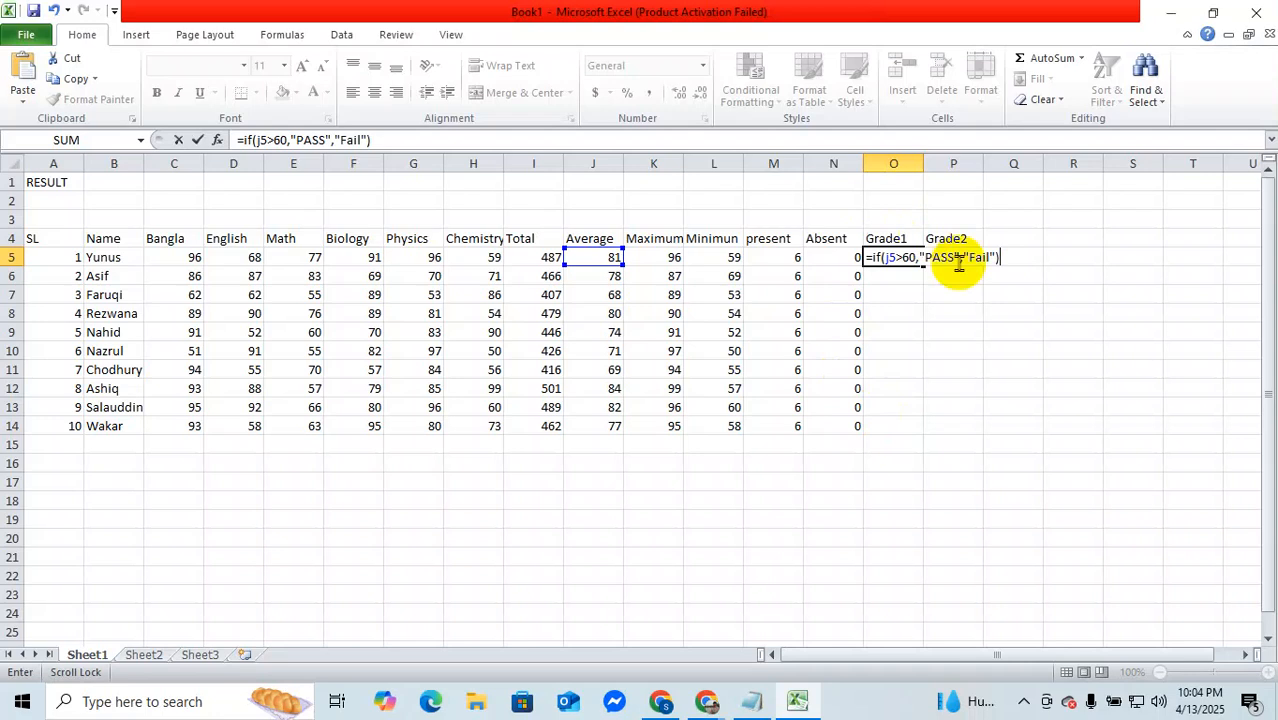
Step: Change the pass threshold in the O5 formula to 70 and fill it down to O14 for all ten students
click(907, 257)
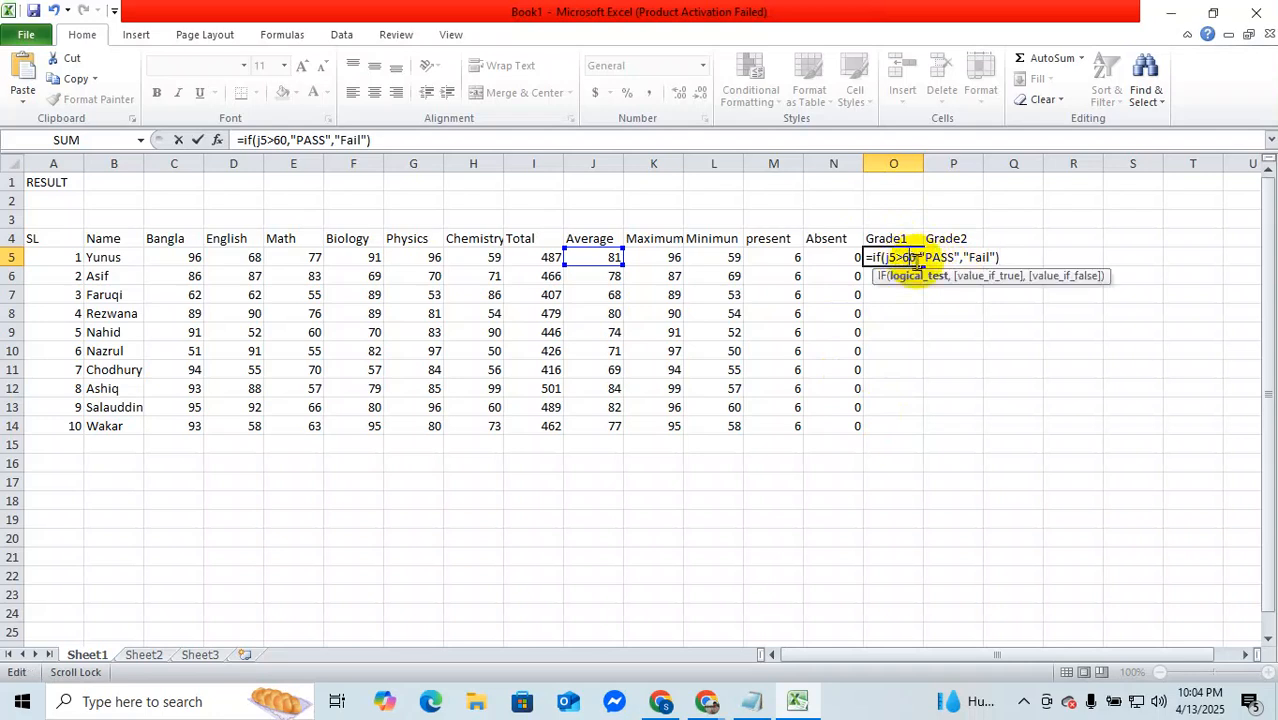
key(BackSpace)
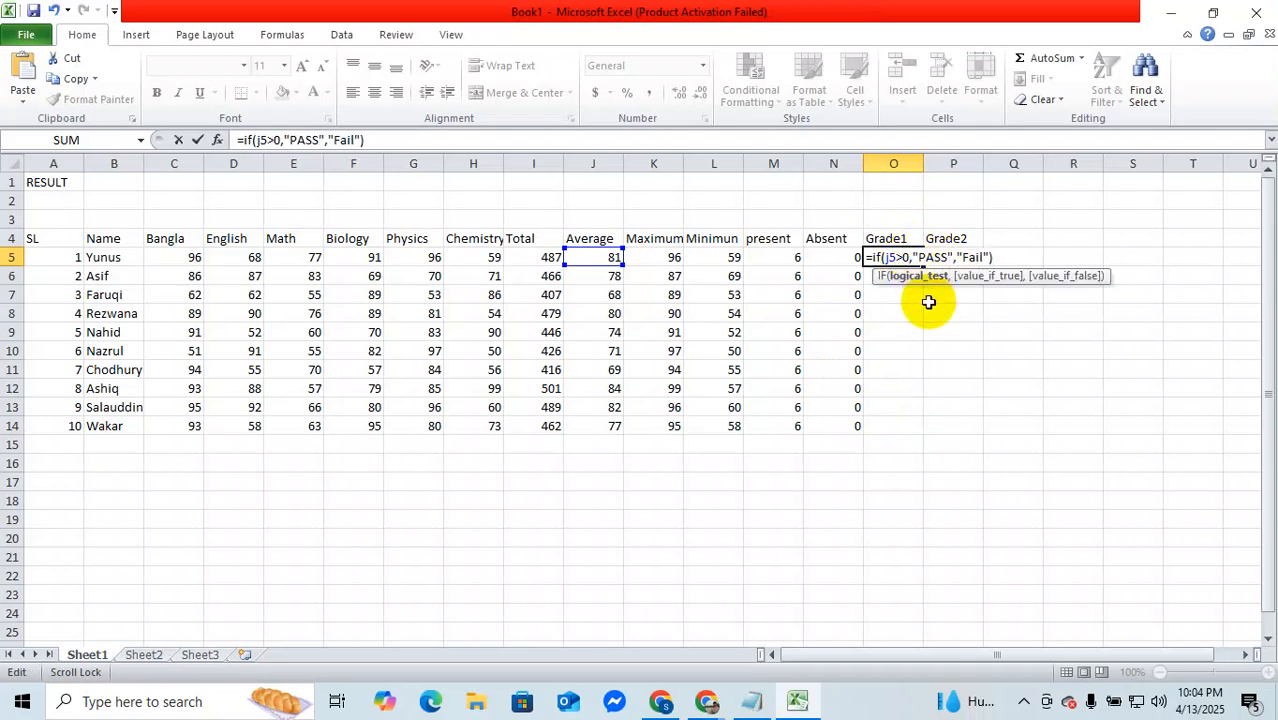
text(7)
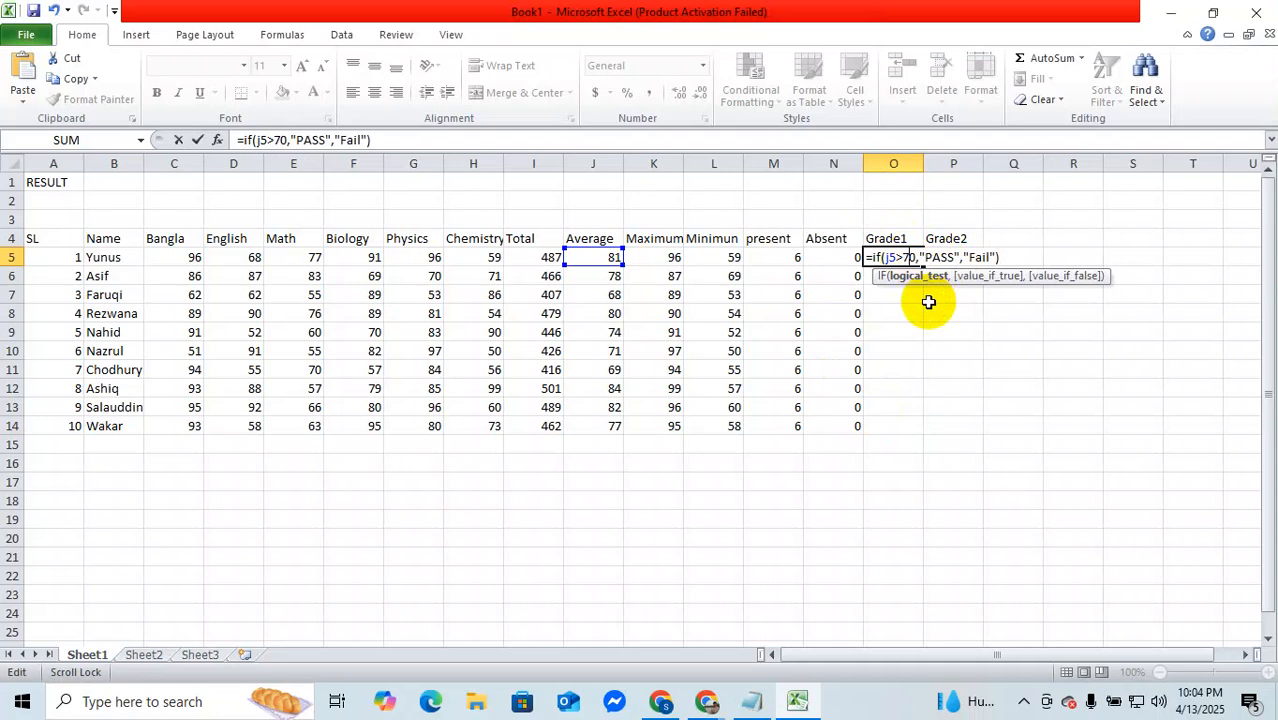
key(Return)
click(907, 257)
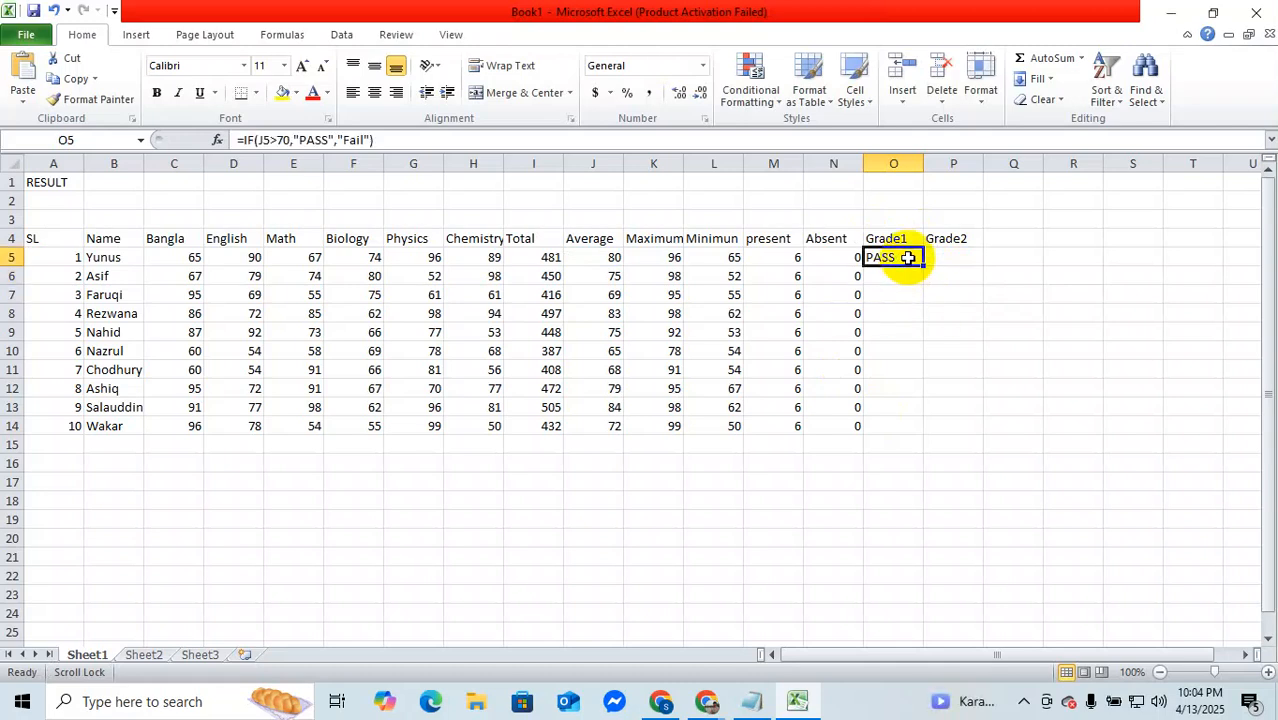
double_click(924, 266)
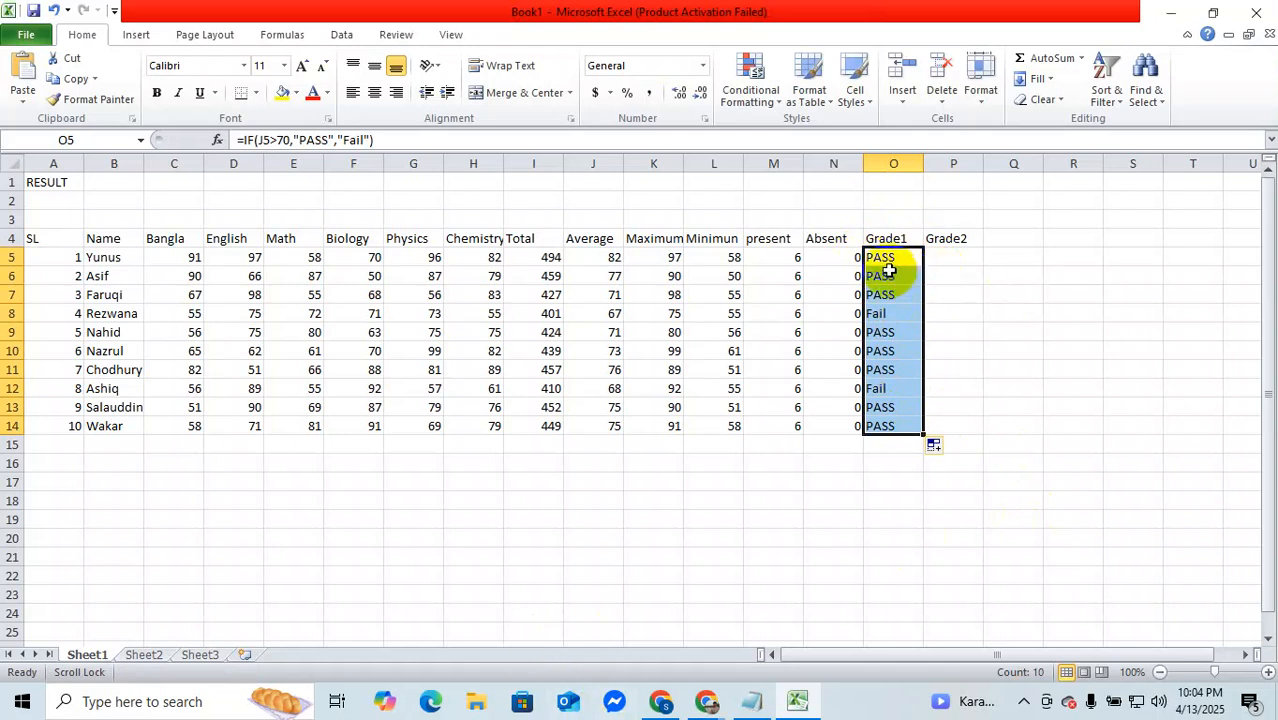
key(ctrl+Down)
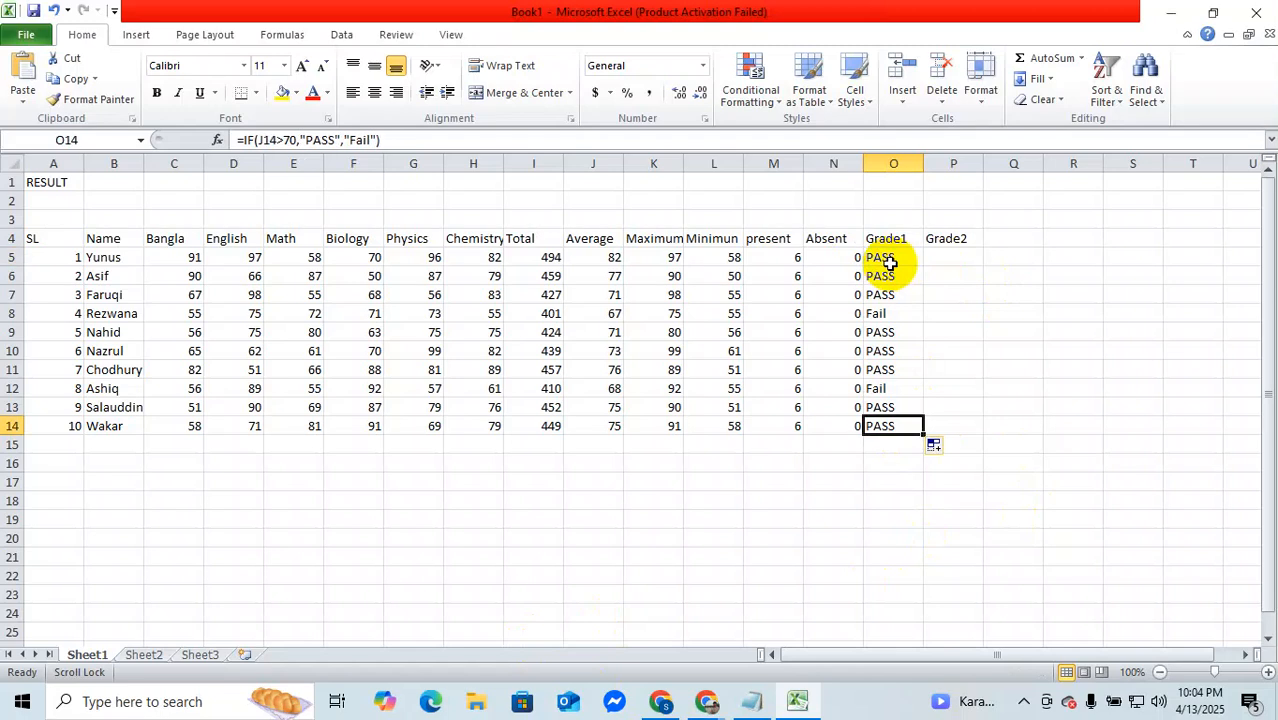
Step: Switch to the Google Meet call in Chrome, dismiss the system load notice, and return to the Excel workbook
double_click(892, 259)
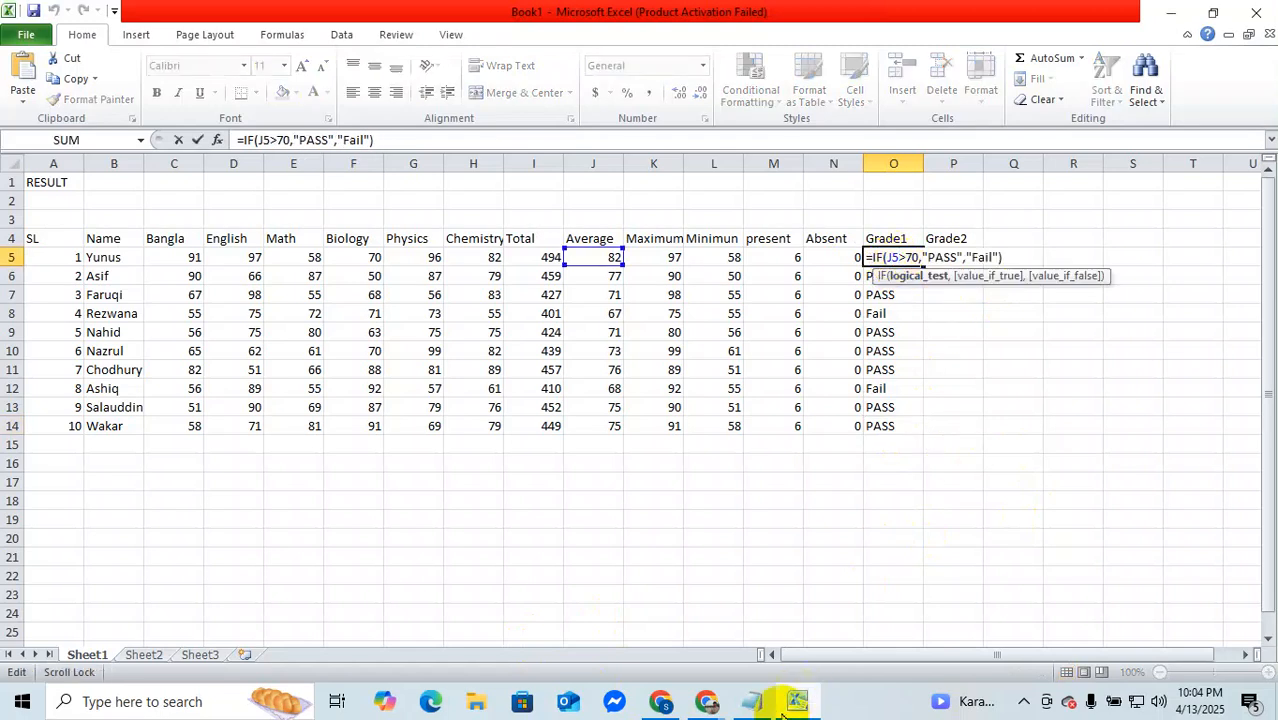
mouse_move(713, 706)
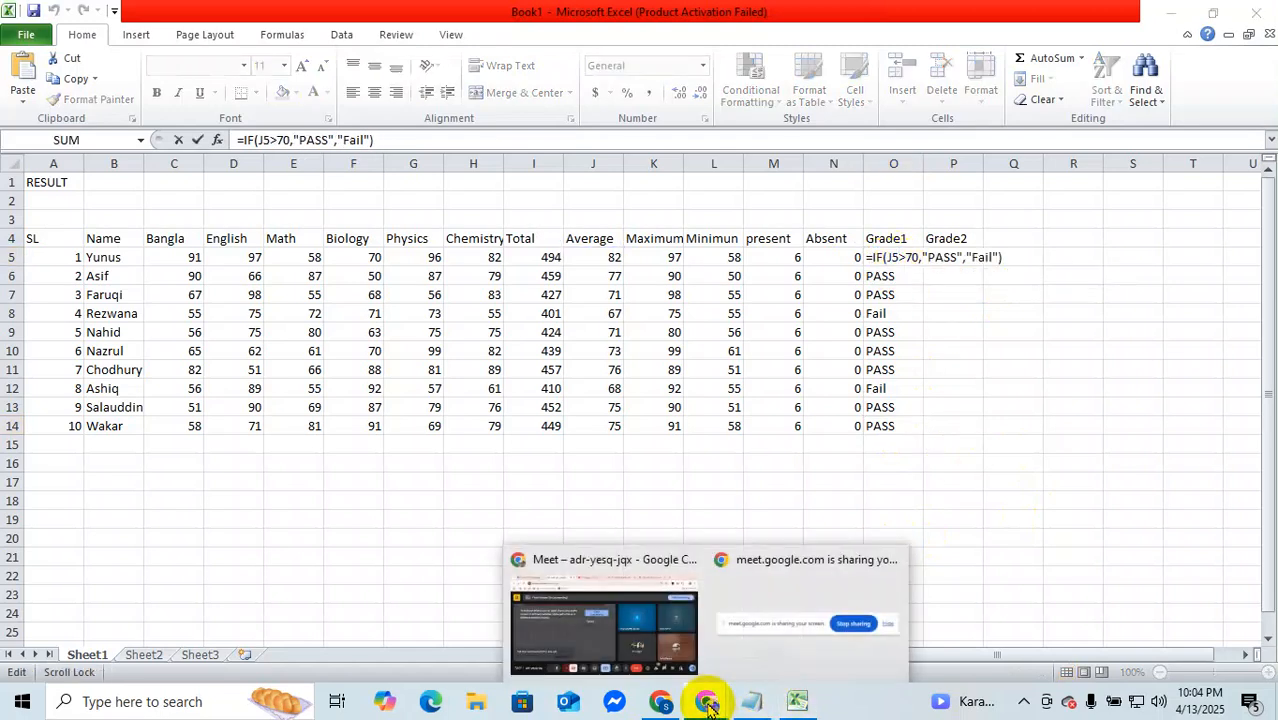
click(683, 635)
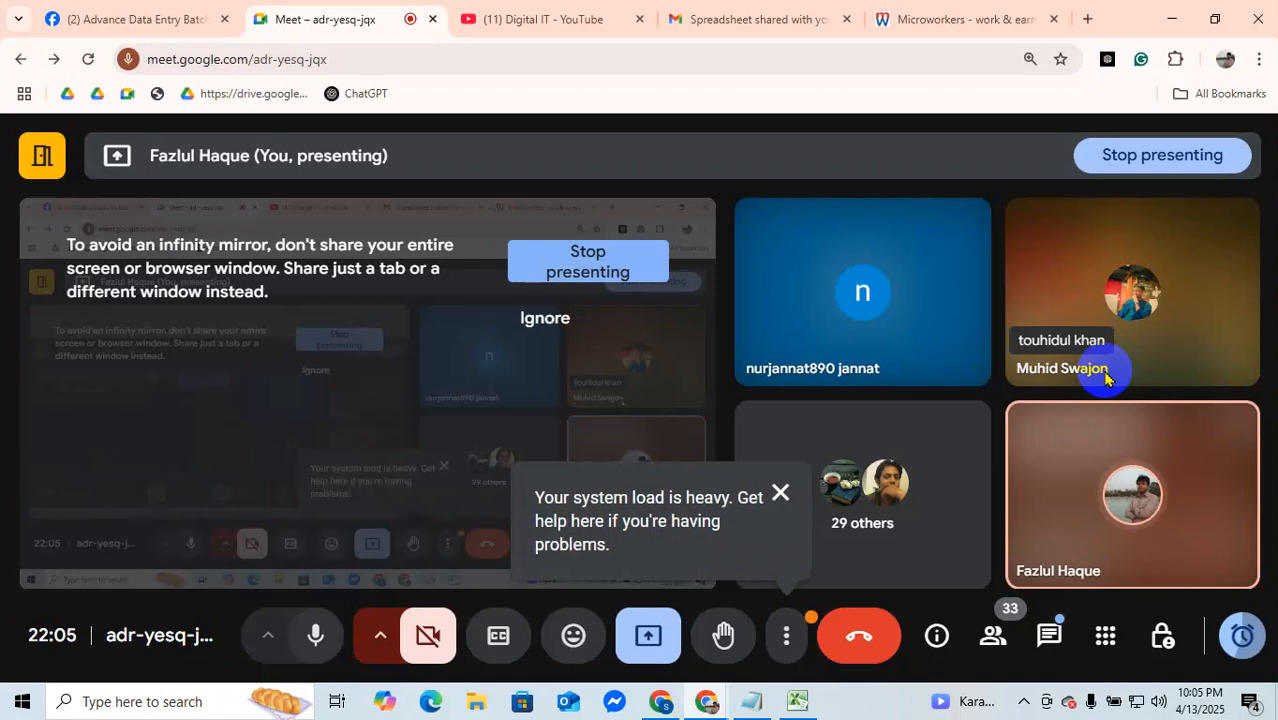
click(780, 492)
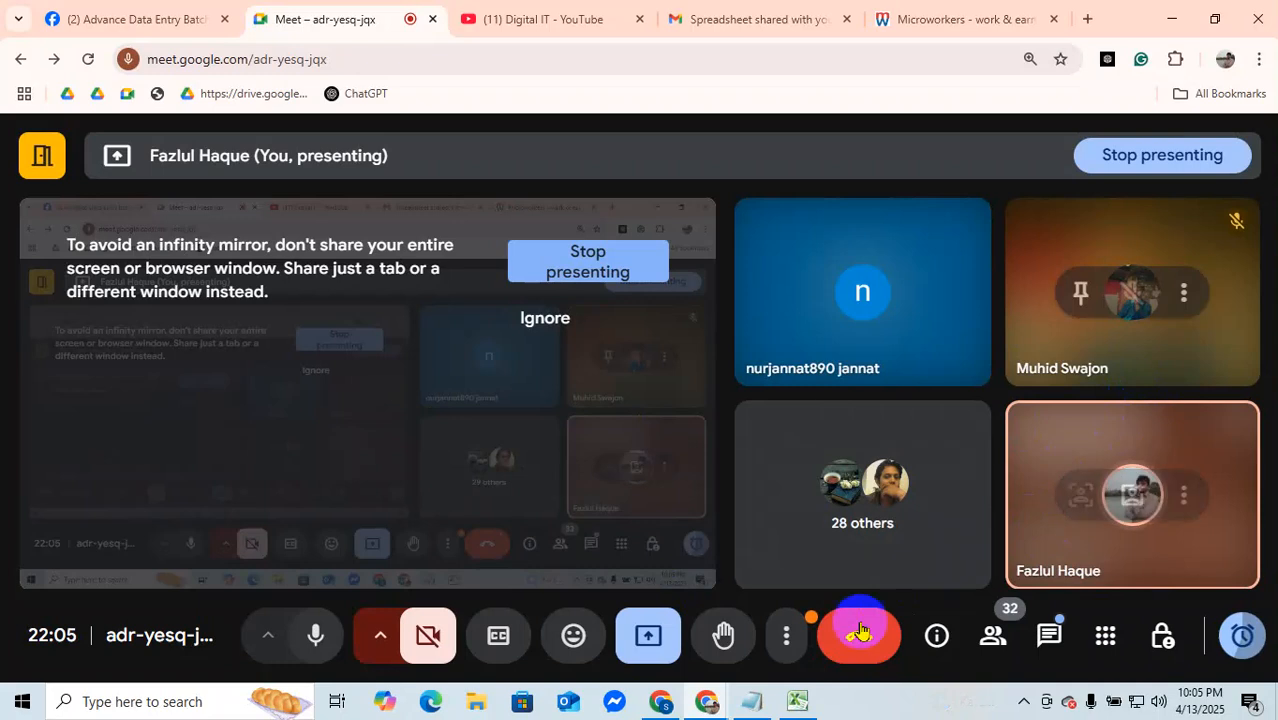
mouse_move(797, 705)
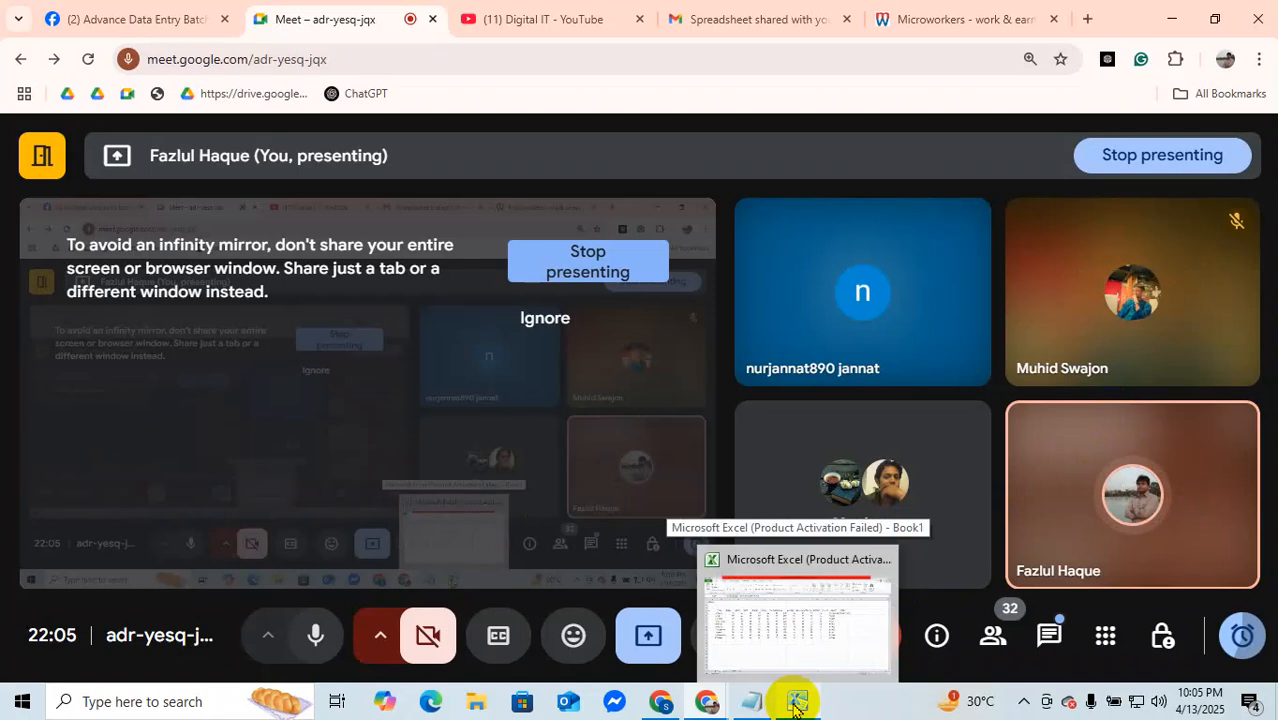
click(810, 625)
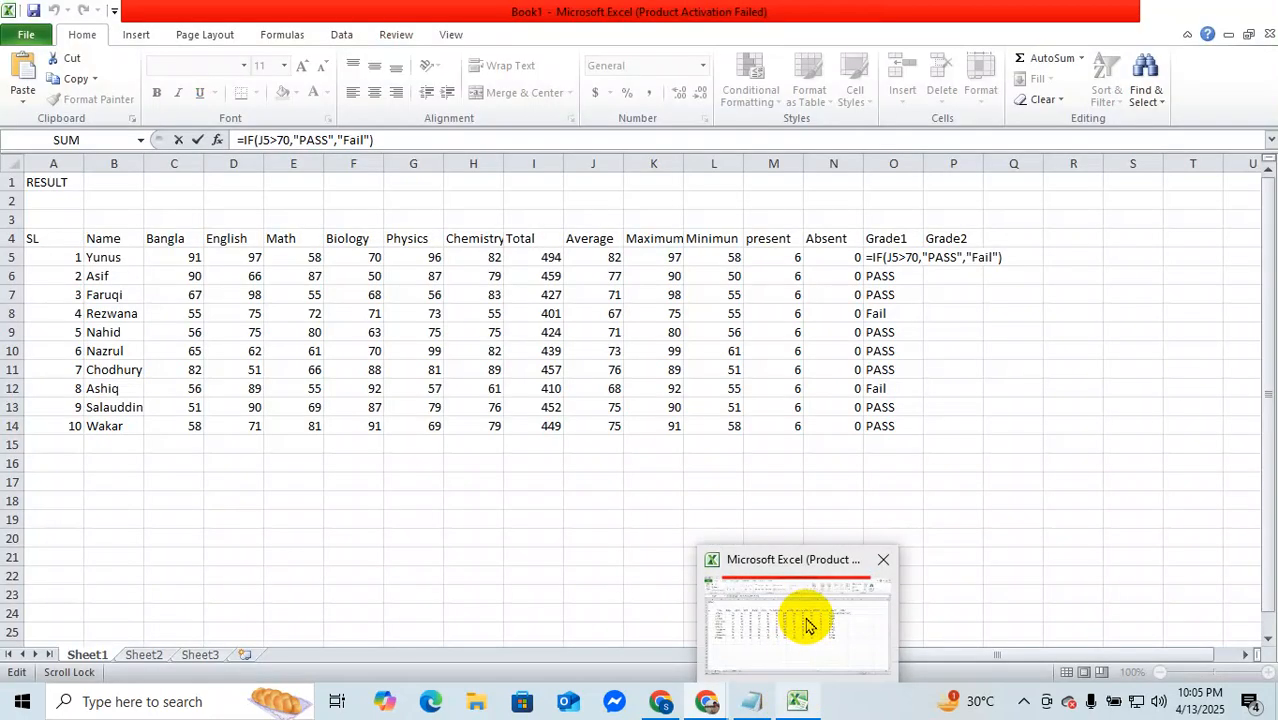
Step: Open the Grade1 formula in O5 to review its condition and results
click(950, 352)
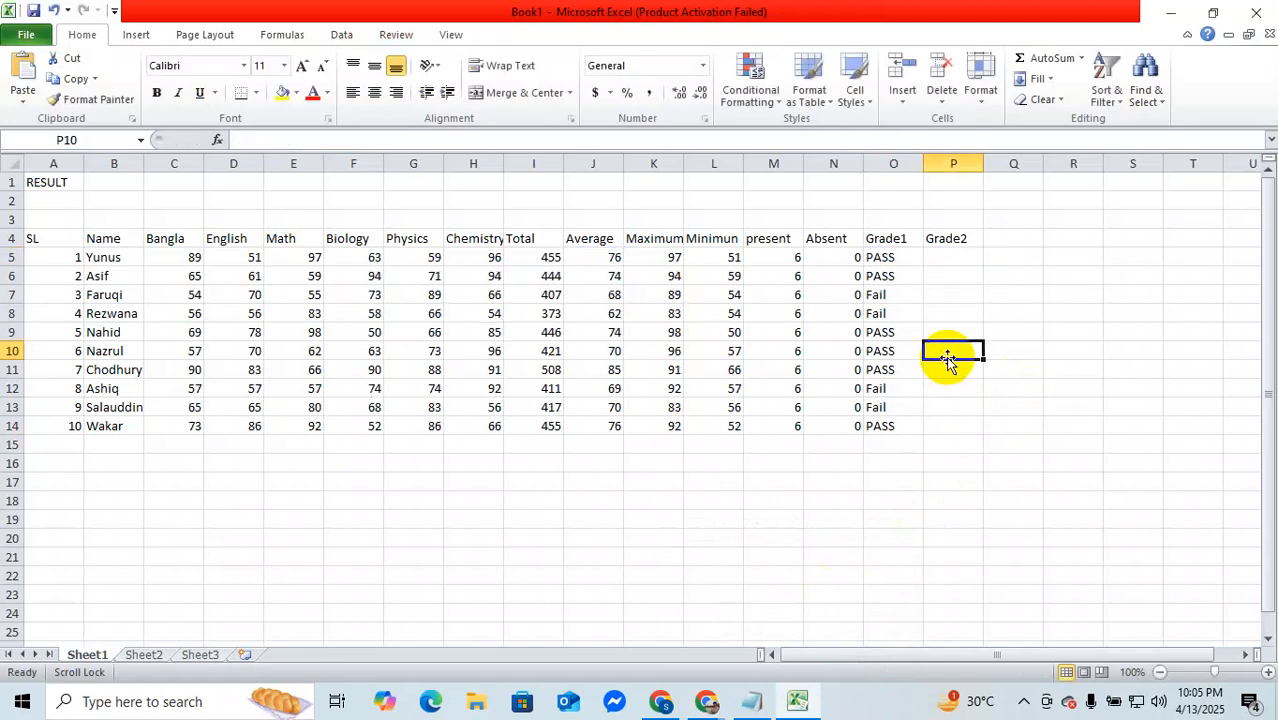
double_click(896, 260)
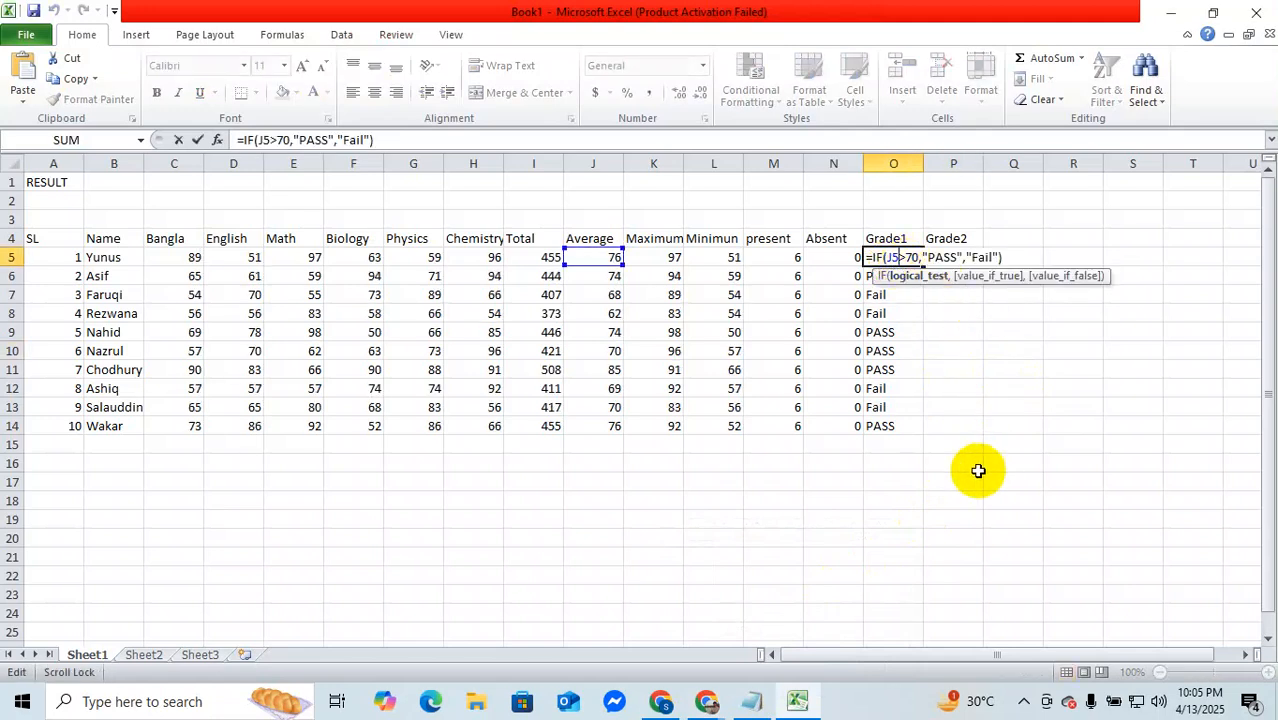
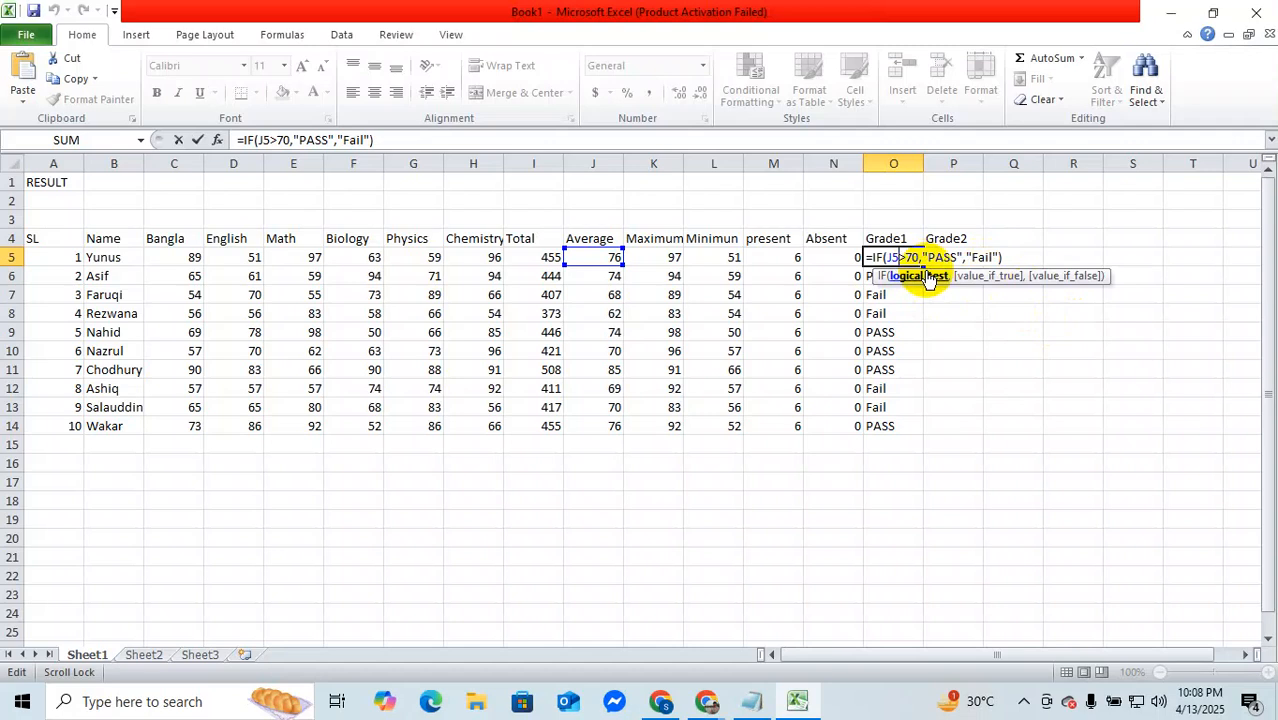
Step: Close the O5 formula unchanged and start a formula in P5 under Grade2 that references the average in J5
key(Return)
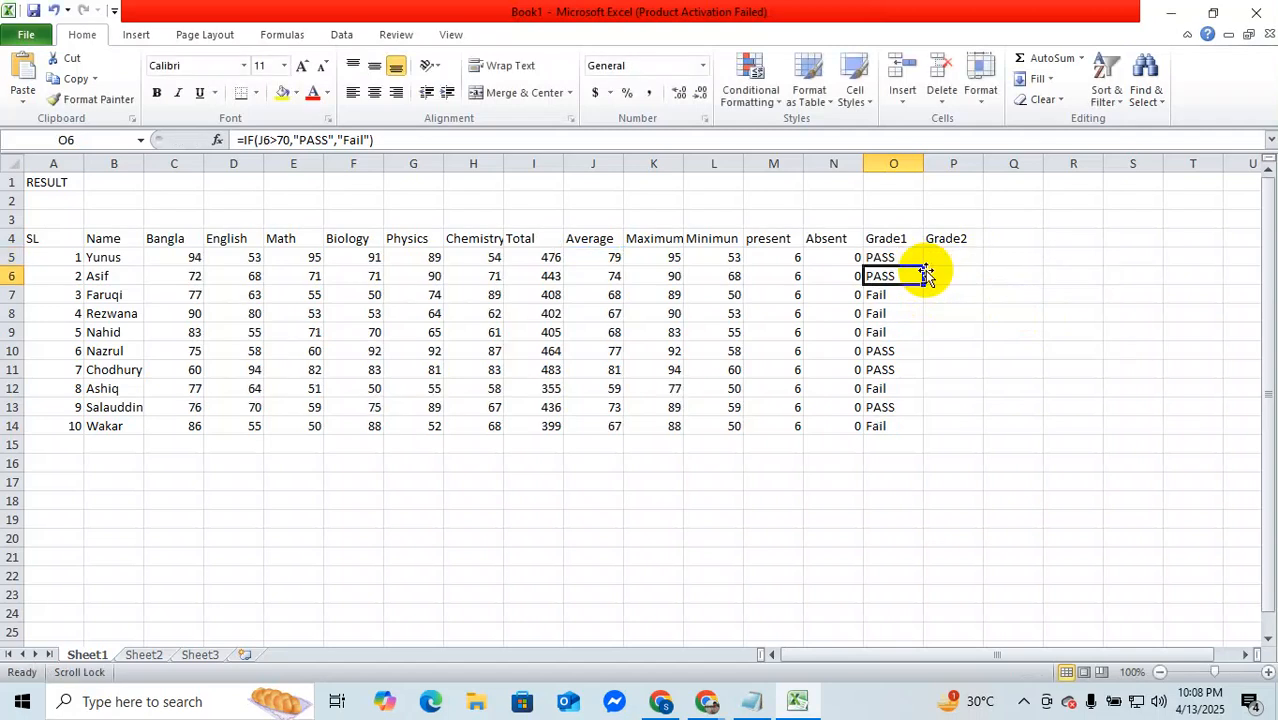
click(945, 258)
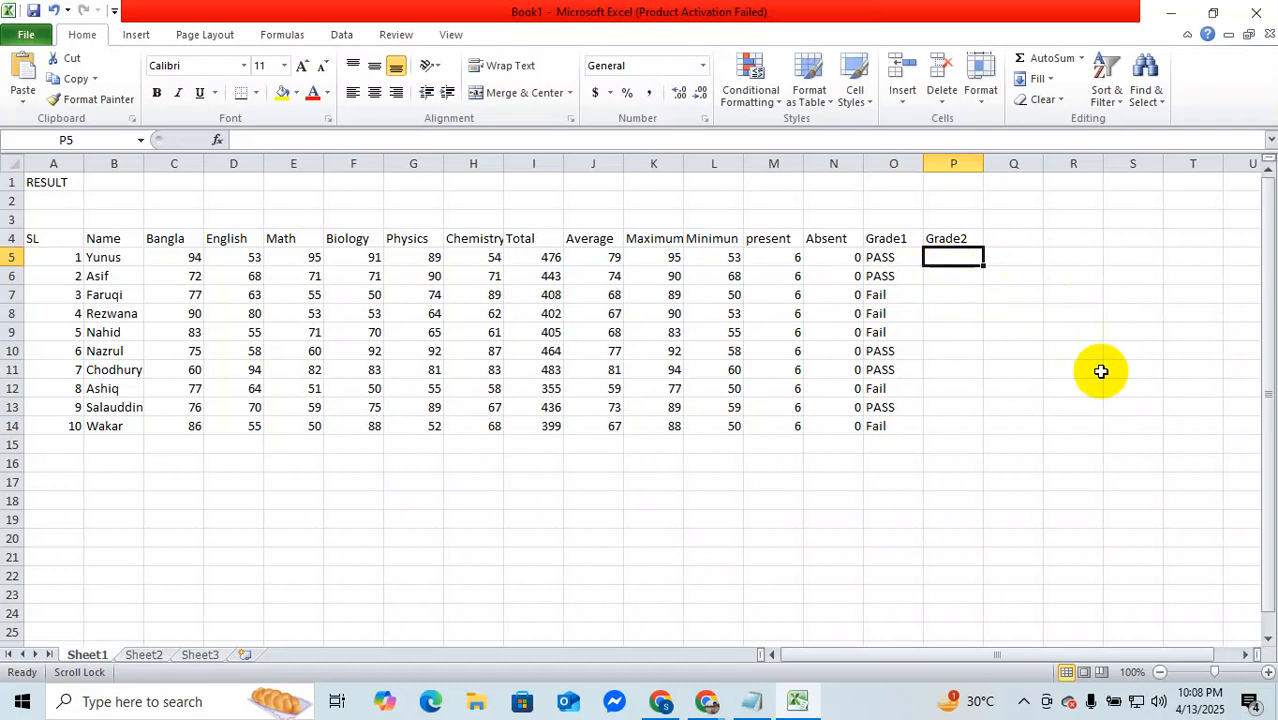
text(J)
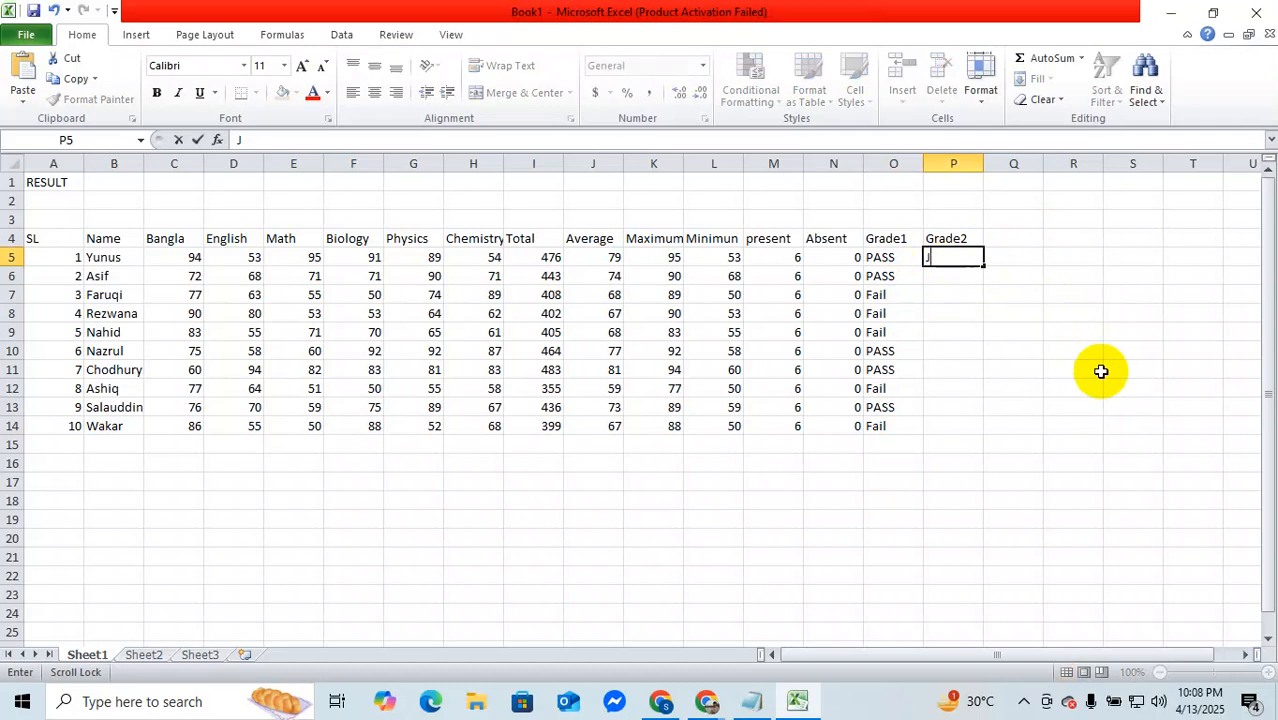
key(BackSpace)
text(=)
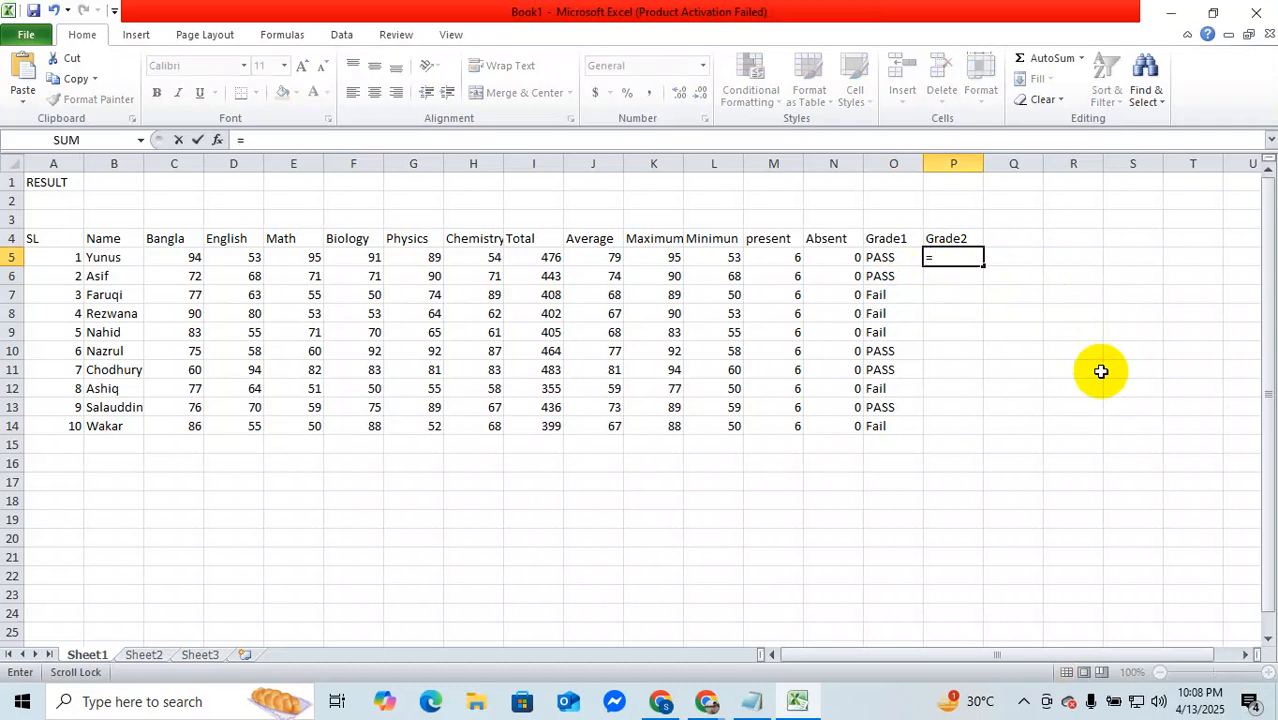
text(j5)
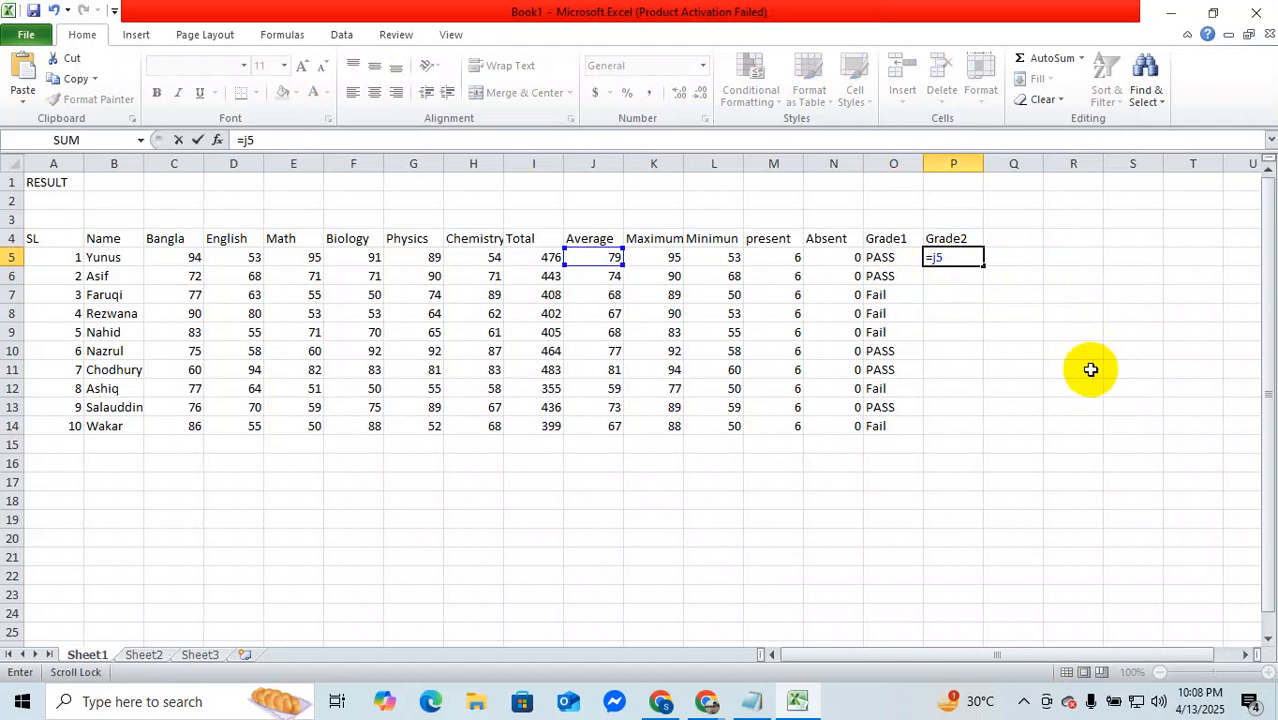
Step: Switch to the Google Meet call in Chrome to check it, and return to the Excel workbook
click(706, 701)
click(672, 650)
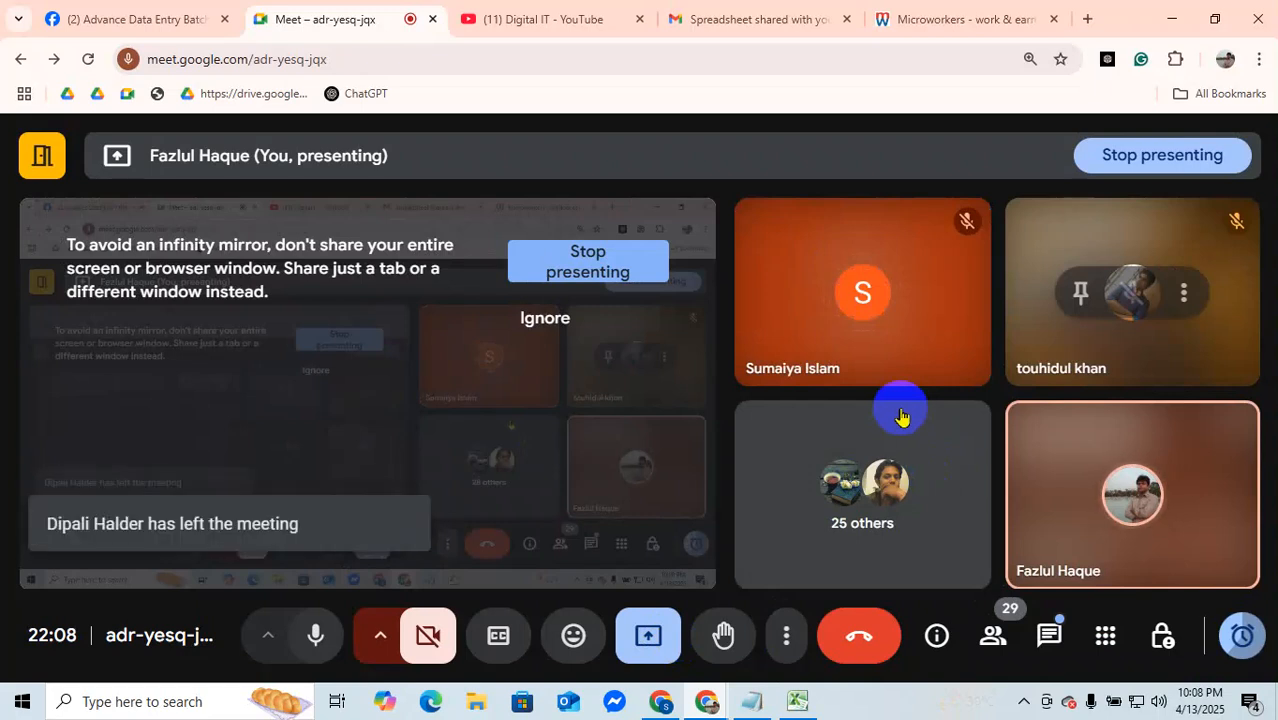
click(1173, 20)
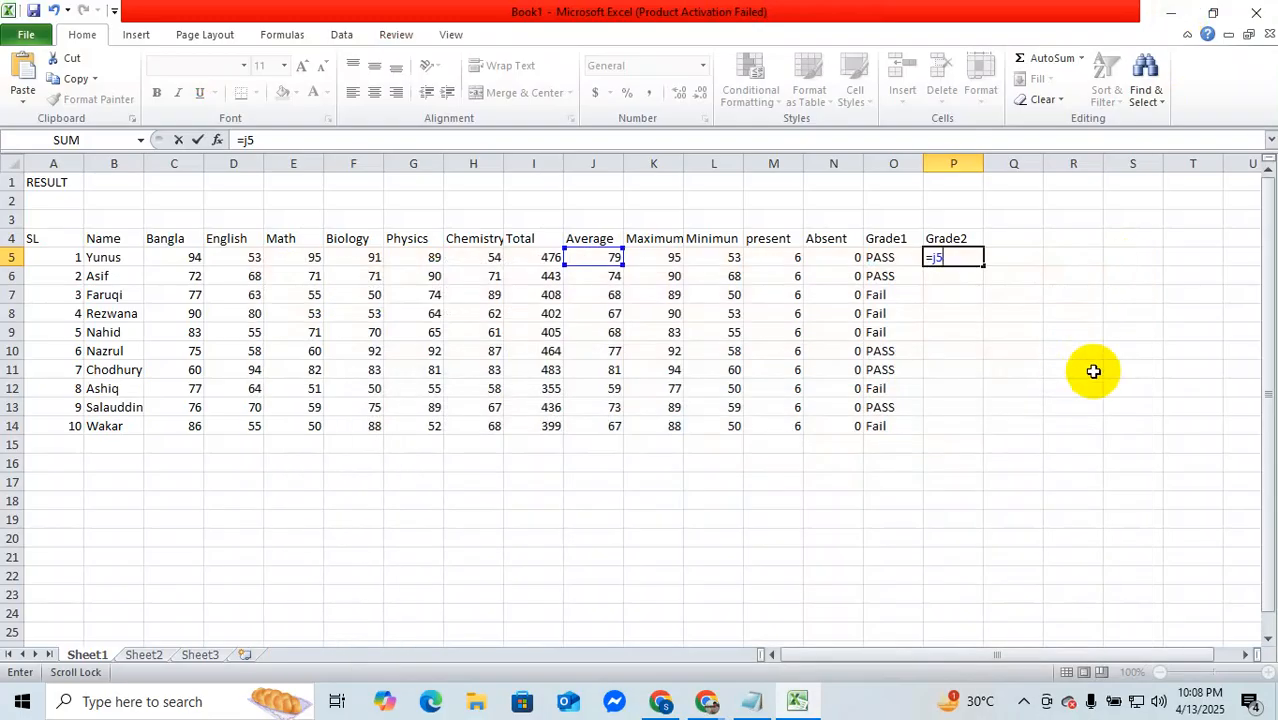
Step: Replace the J5 reference in the P5 formula with the start of an IF function
key(BackSpace)
key(BackSpace)
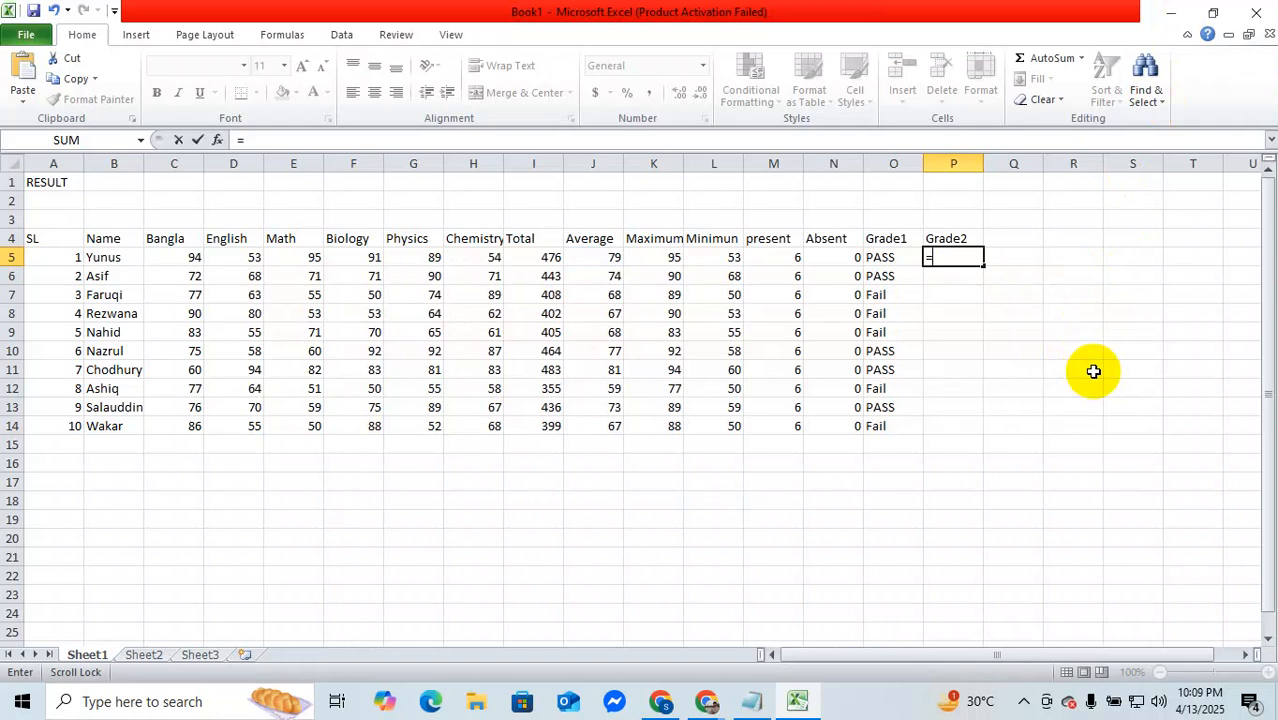
text(if)
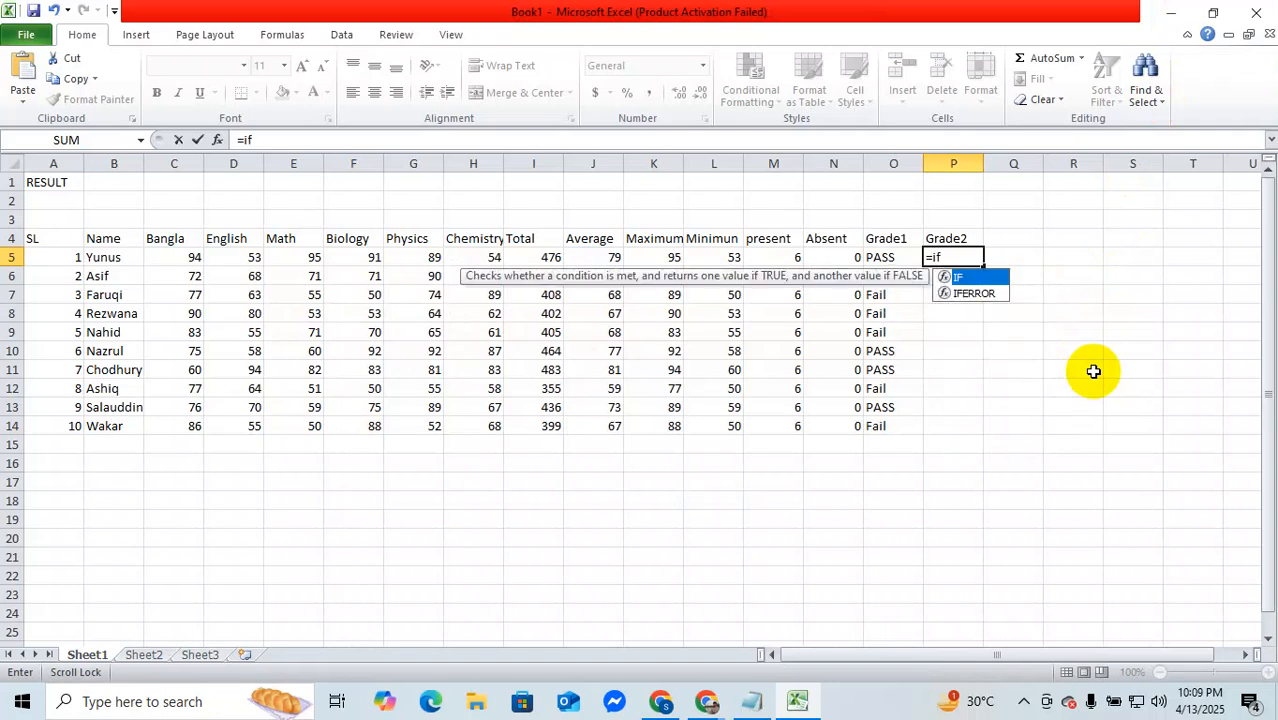
text(()
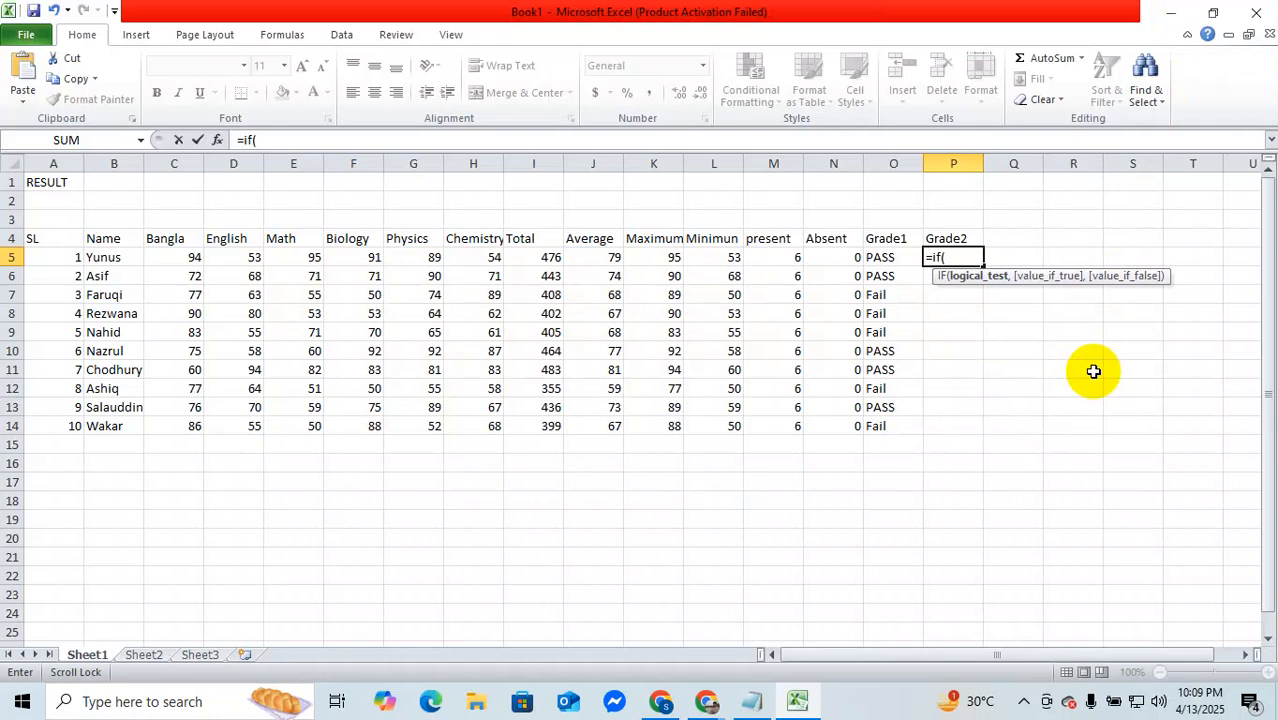
Step: Check the participants in the Google Meet call in Chrome, and go back to the workbook in Excel
mouse_move(706, 699)
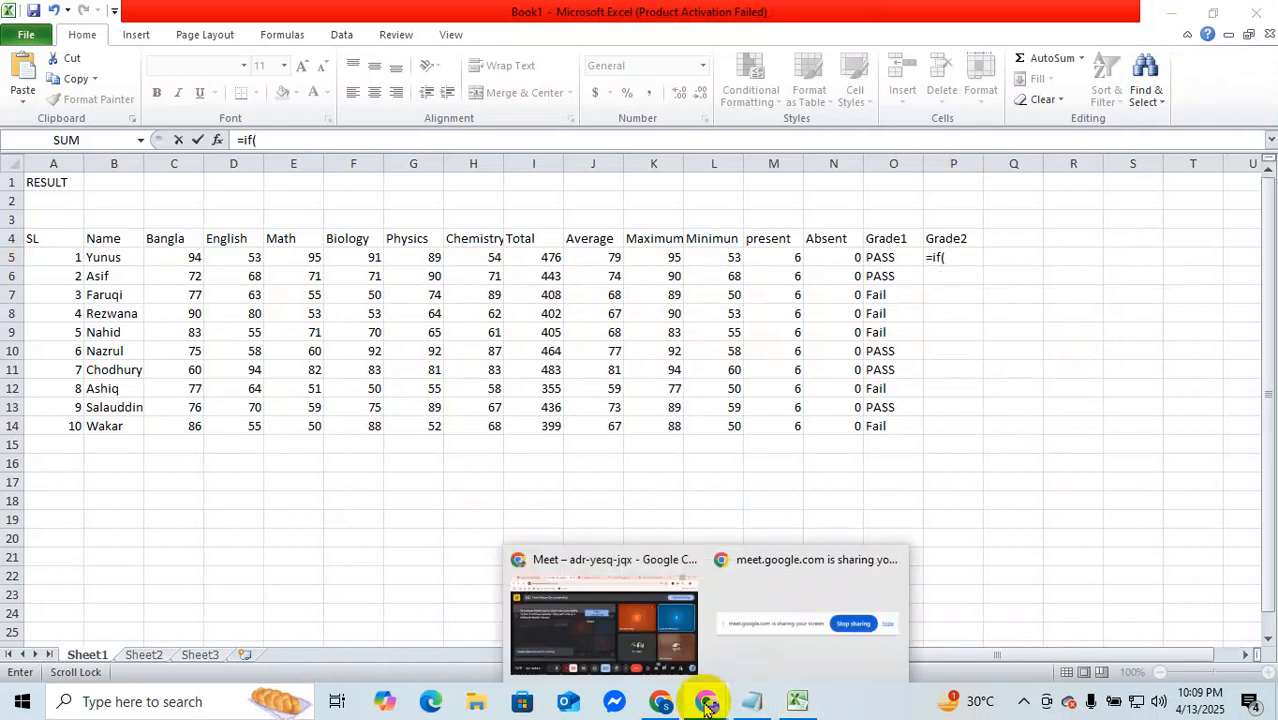
click(678, 641)
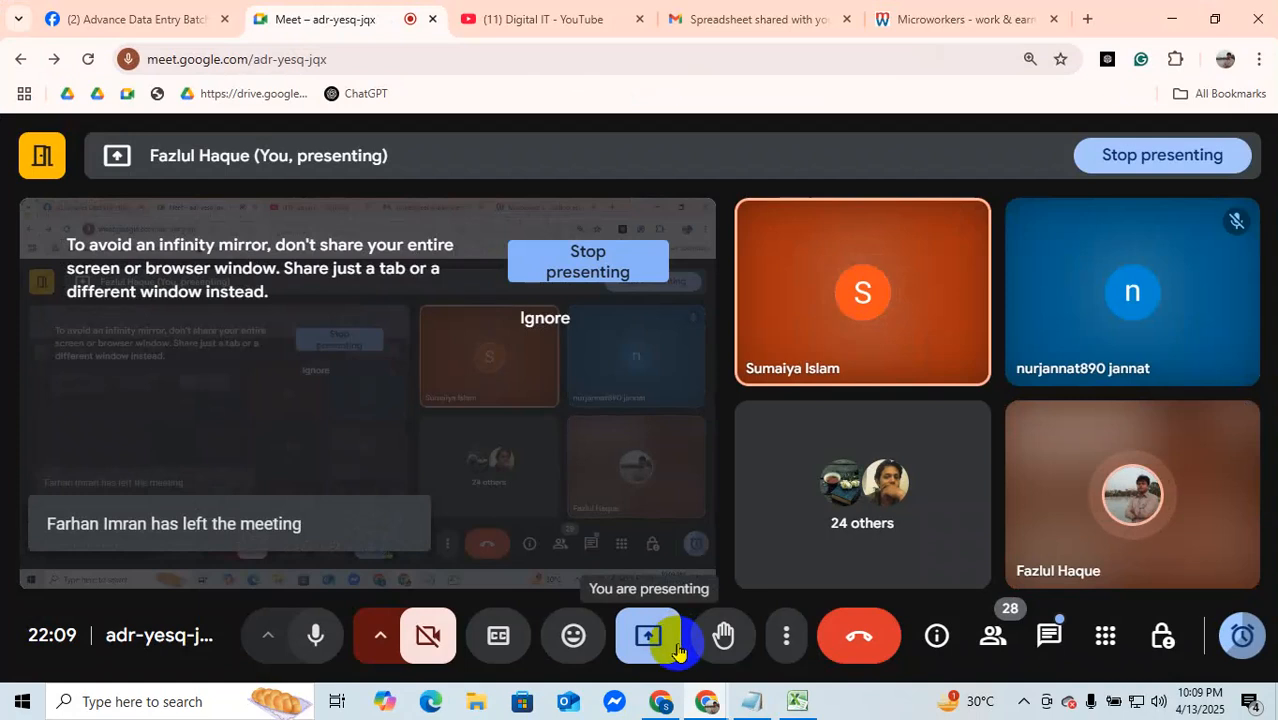
mouse_move(712, 707)
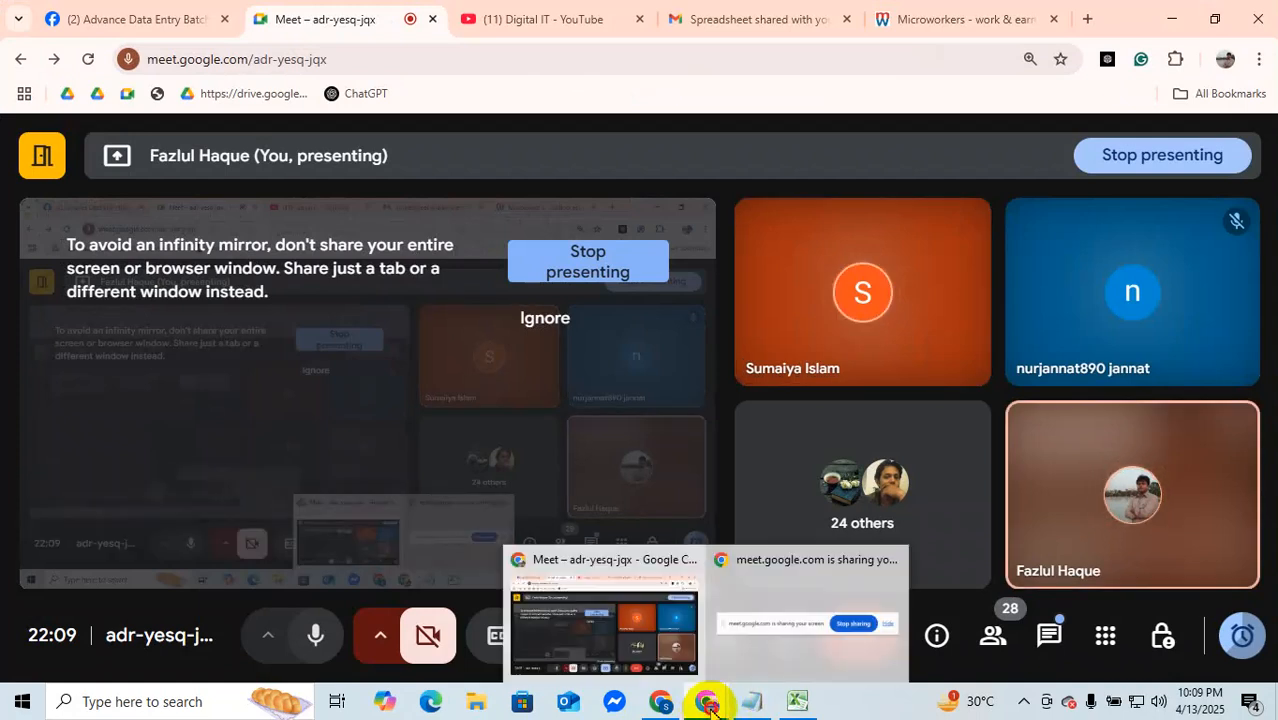
click(683, 647)
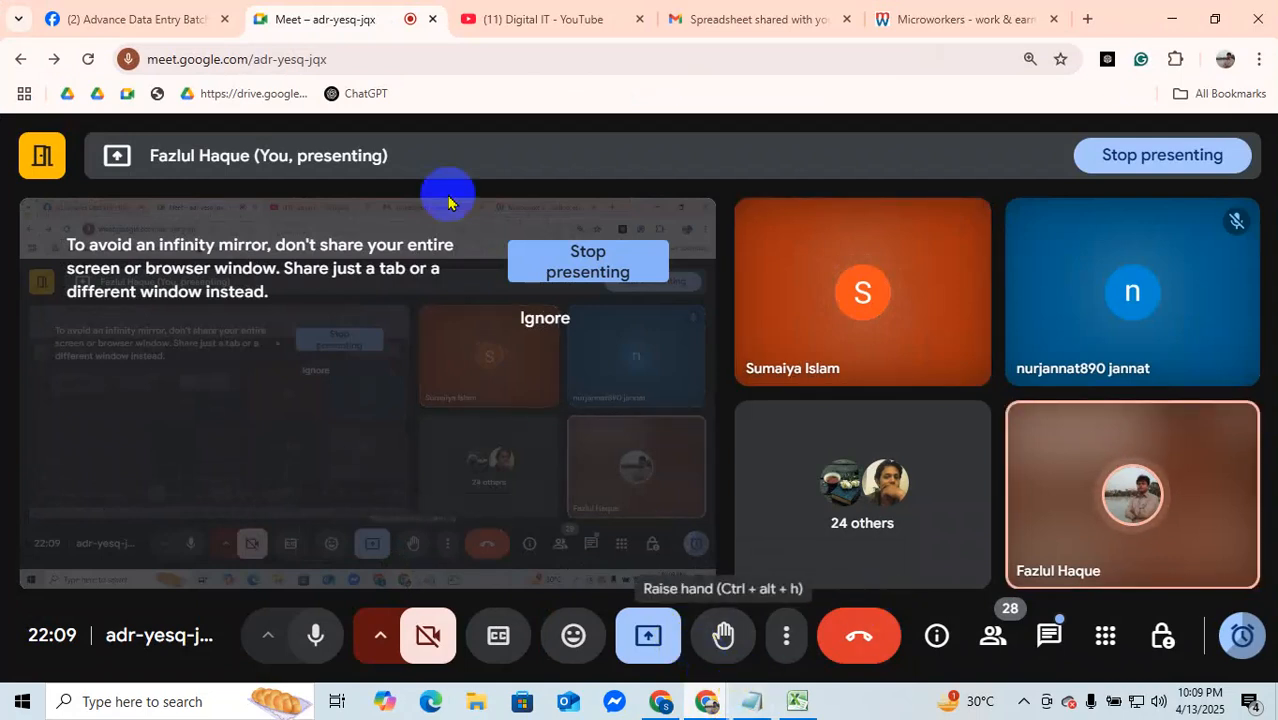
click(800, 703)
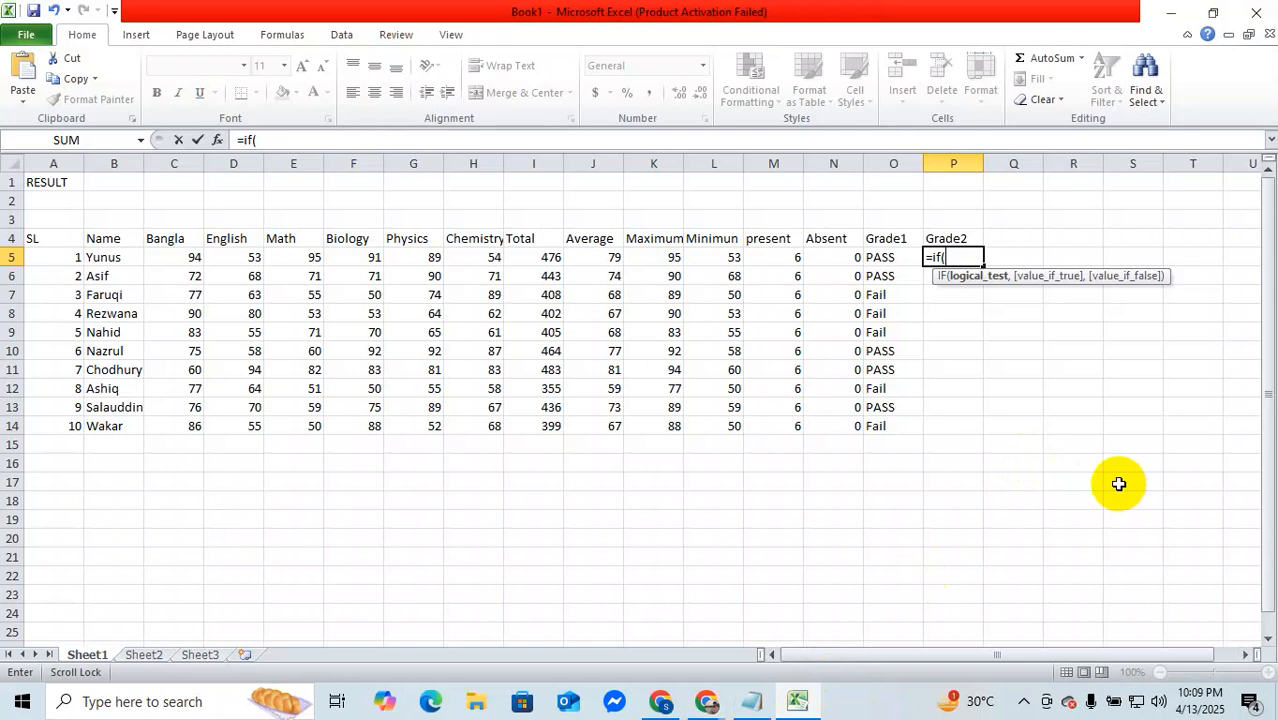
Step: Enter the first condition of the P5 formula as J5>90 with "A+" as its true result
text(j5)
text(>90)
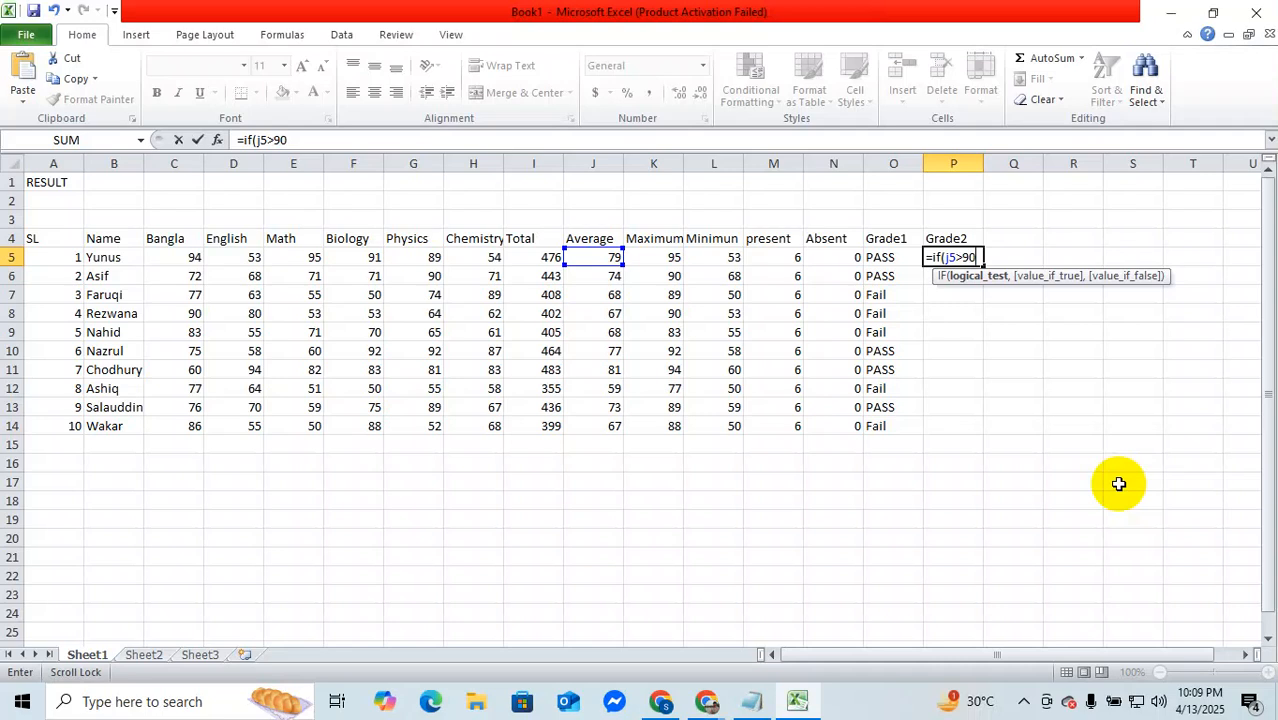
text(,)
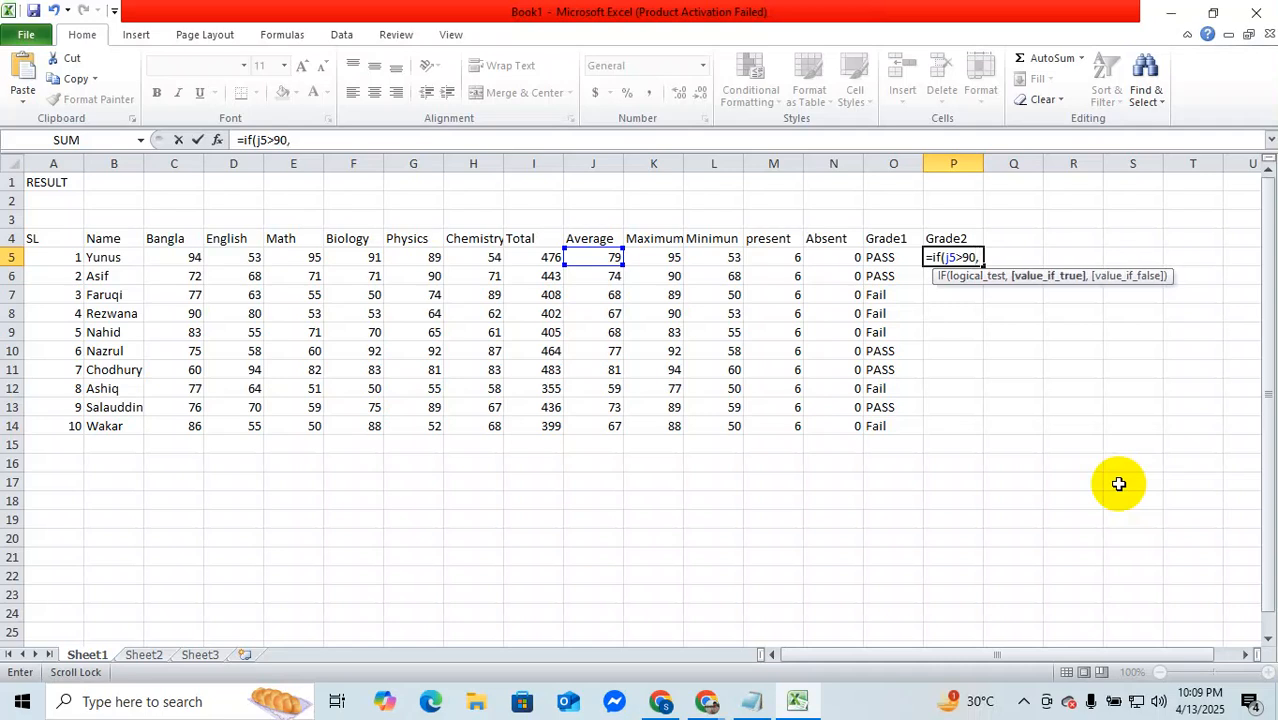
text("A+")
text(,)
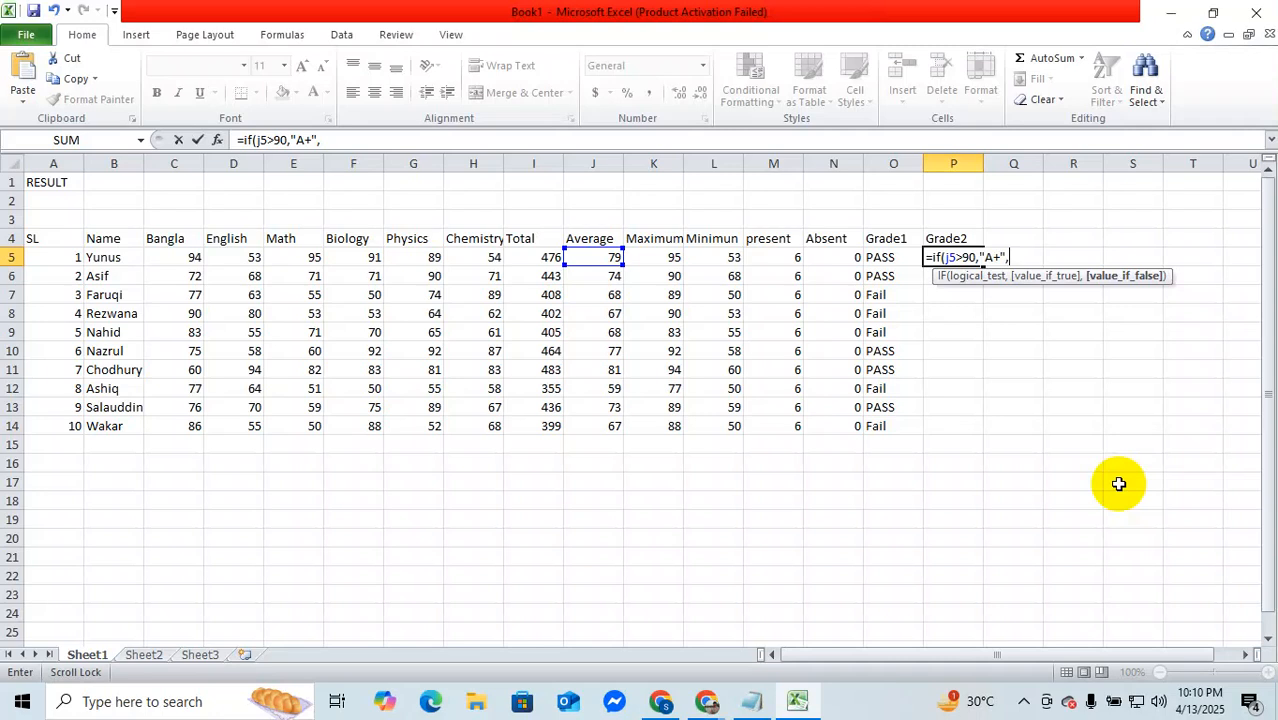
Step: Nest a second IF in the P5 formula with the condition J5>80 and "A" as its true result
text(if)
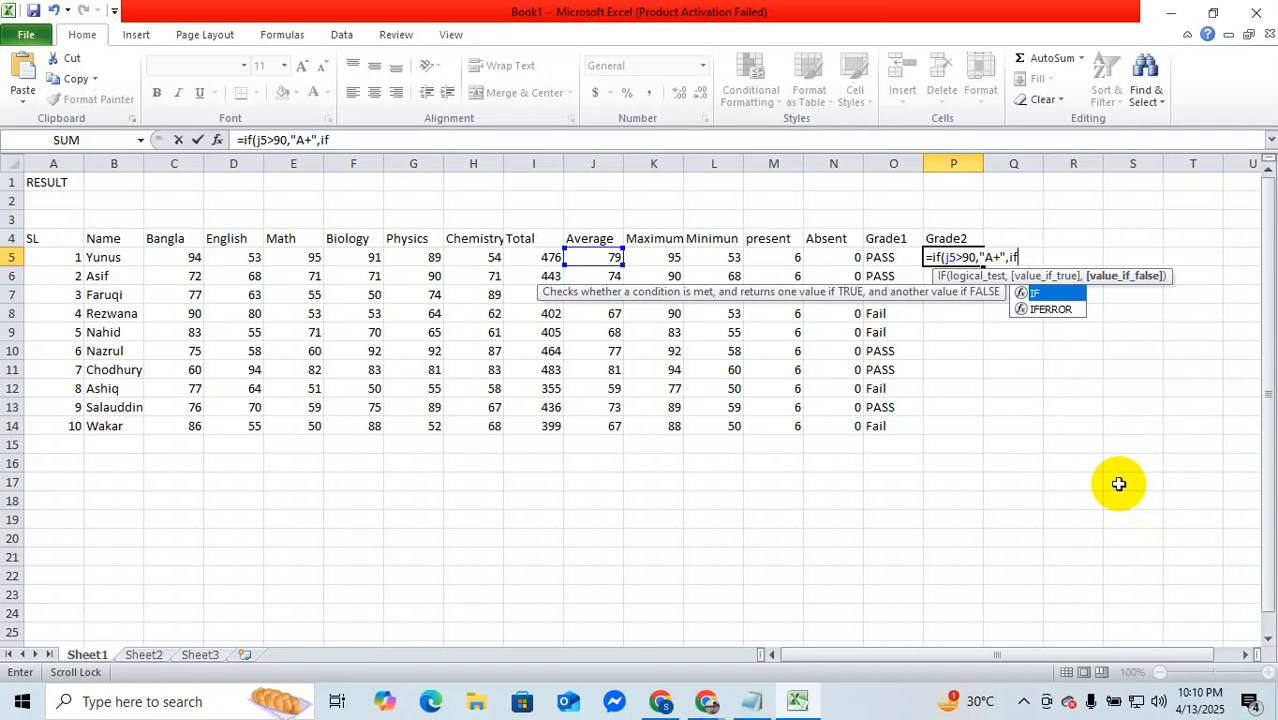
text(()
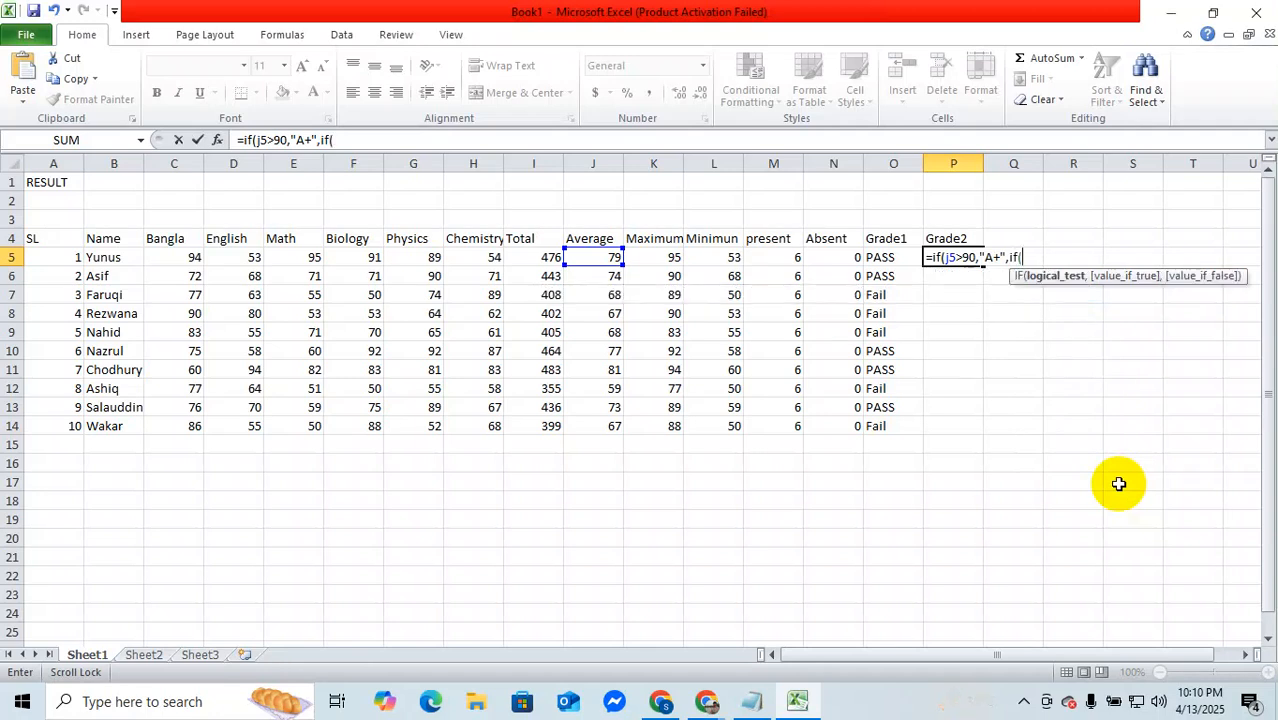
text(j5>80)
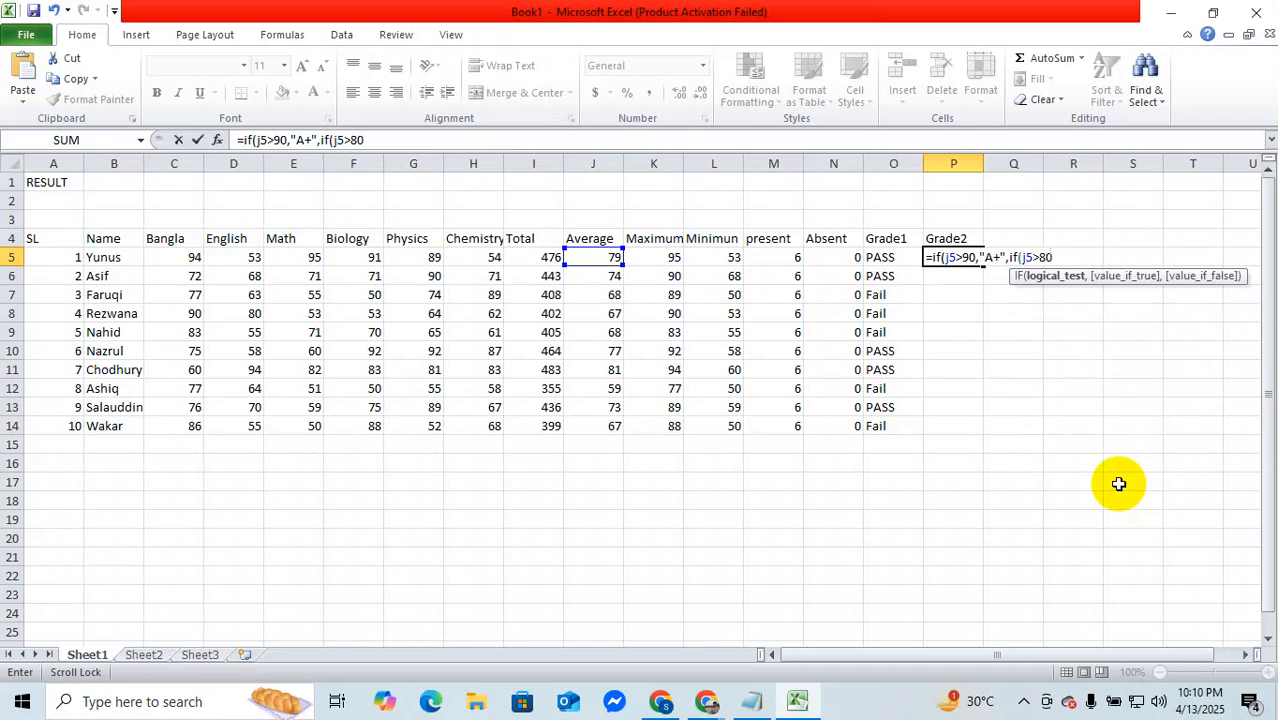
text(,")
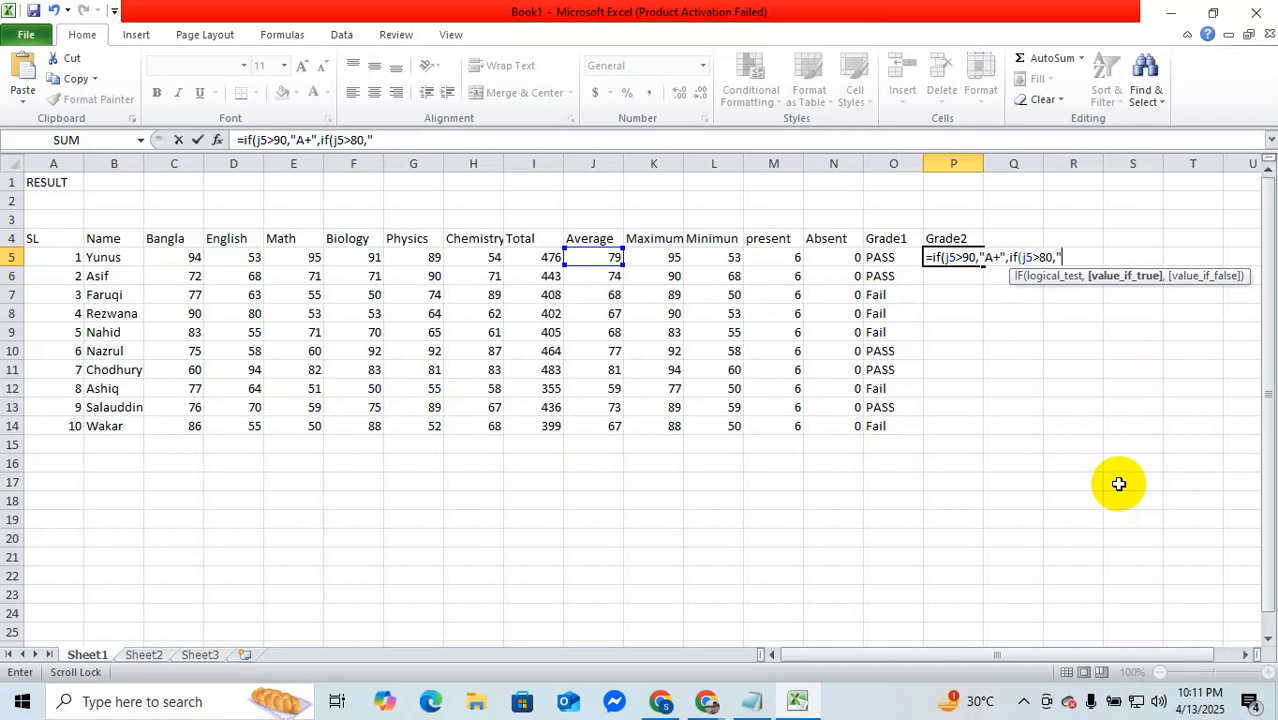
text(A")
text(,)
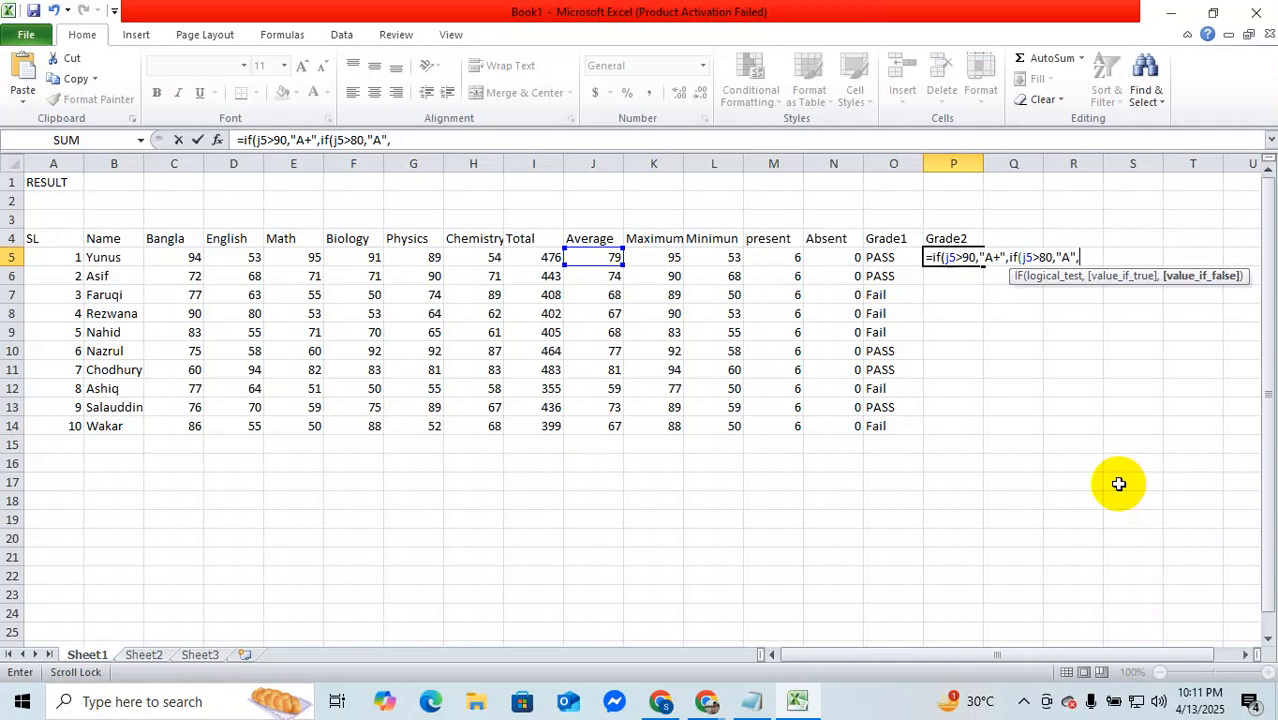
Step: Nest a third IF in the P5 formula with the condition J5>70 and "A-" as its true result
text(I)
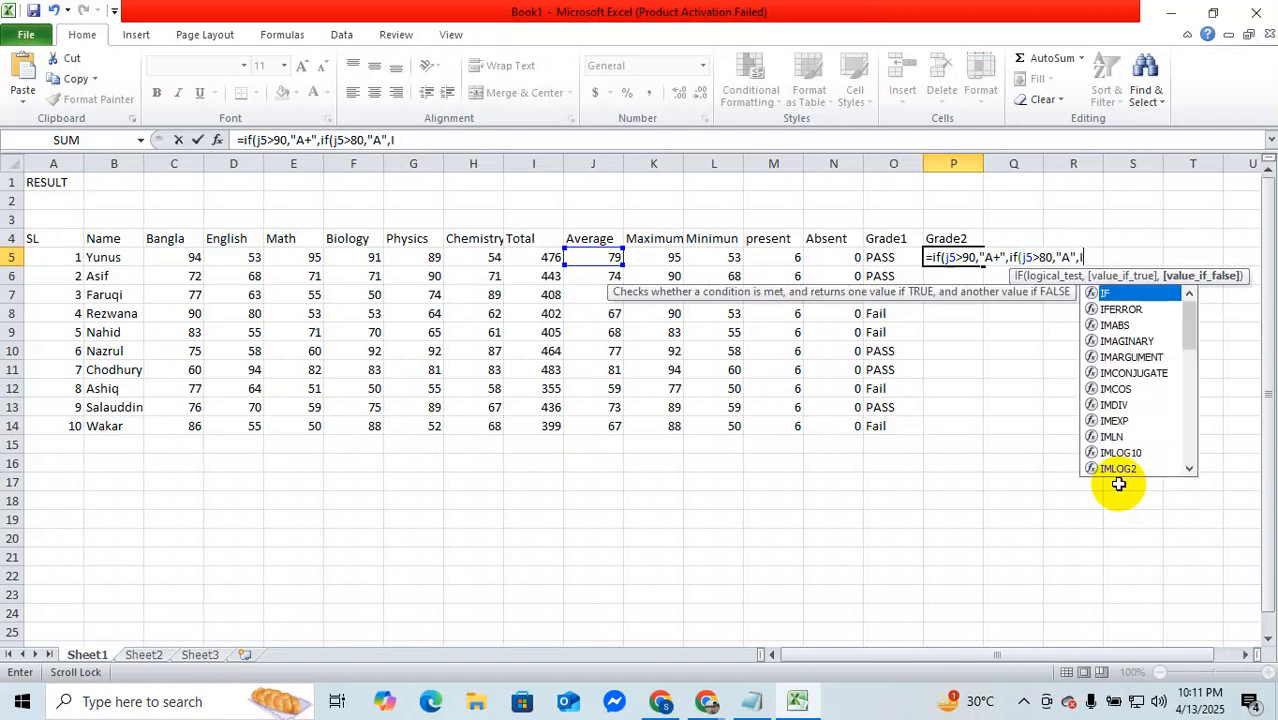
text(f()
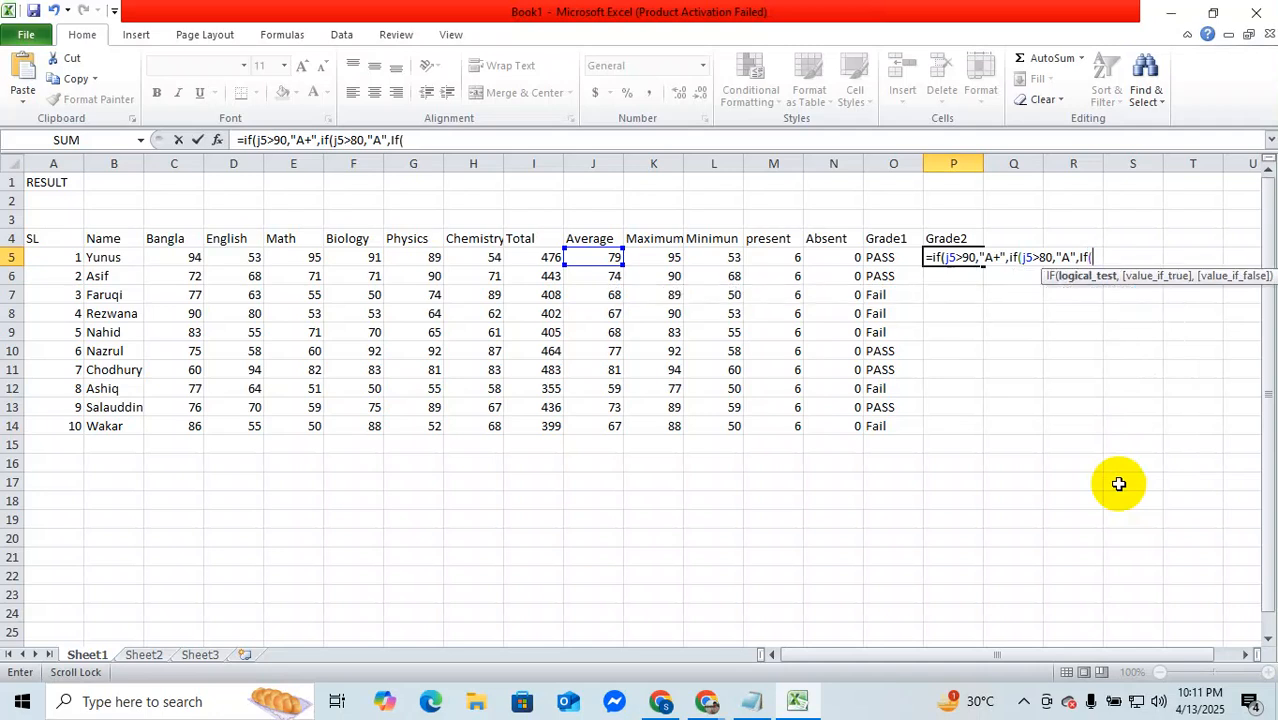
text(j5>70,")
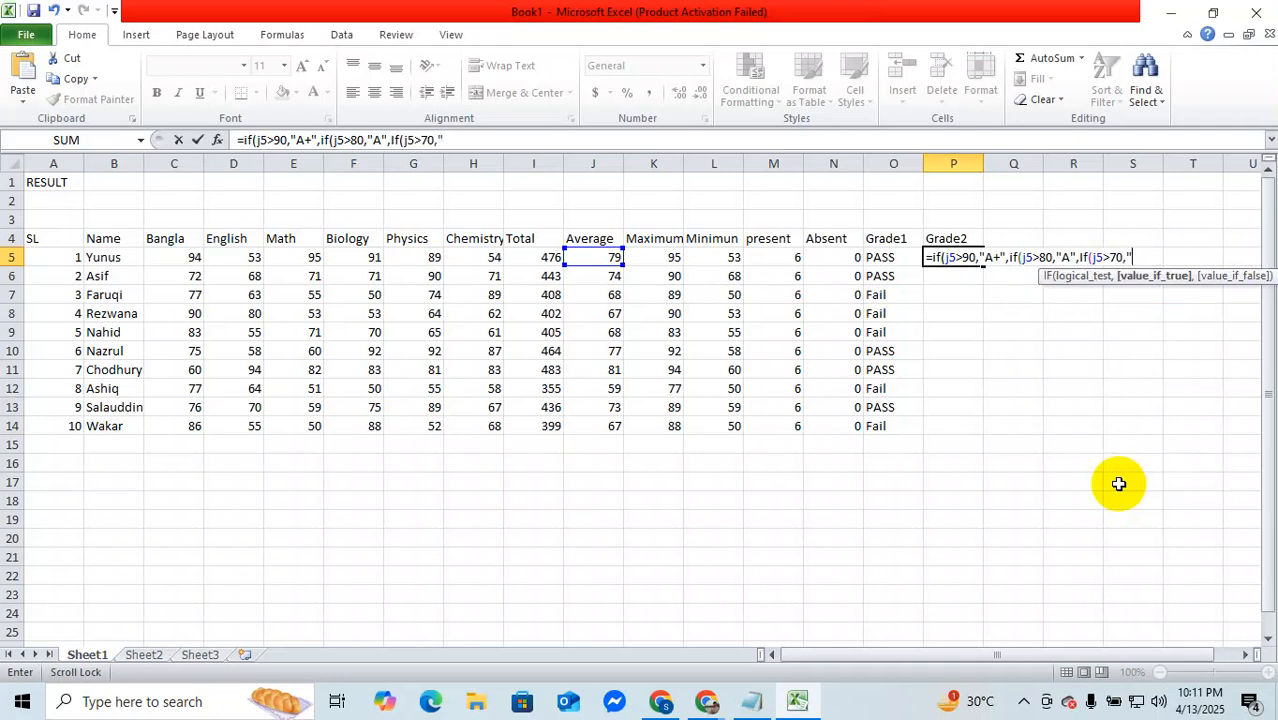
text(A-")
Step: Complete the nested IF formula in P5 with "Fail" as the final false result and fill it down to P14
text(,)
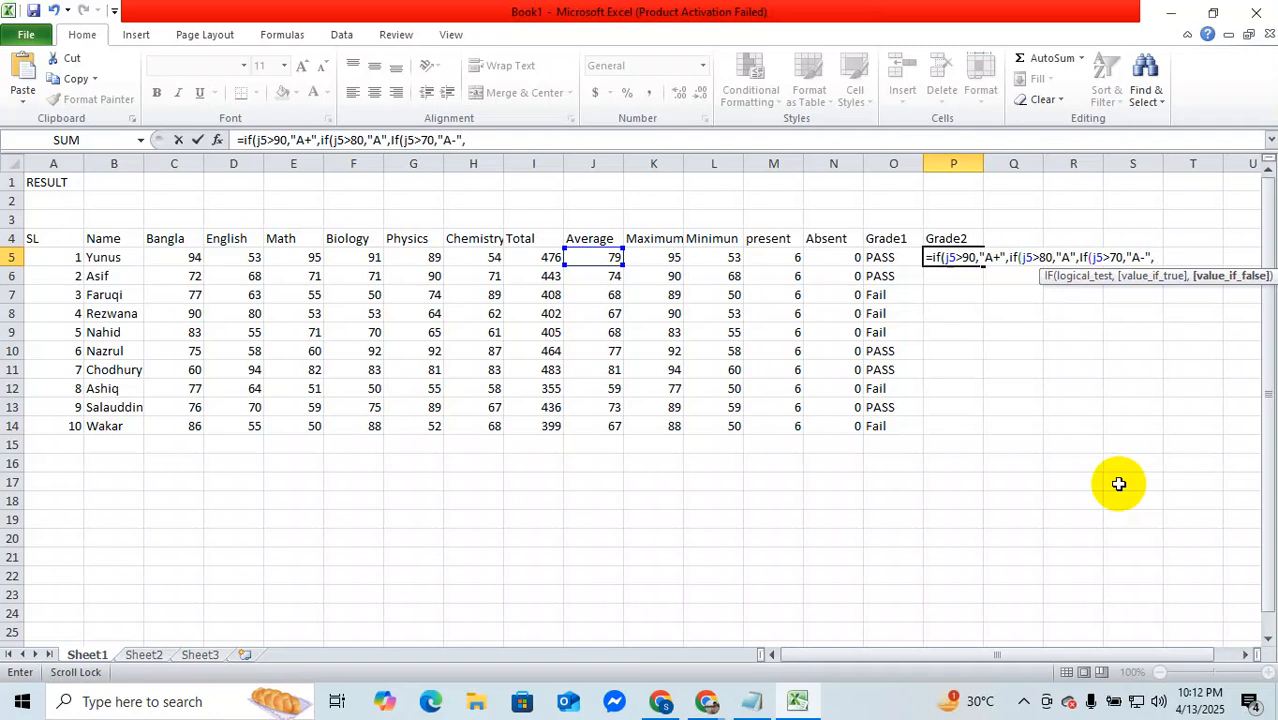
text("Fail")))
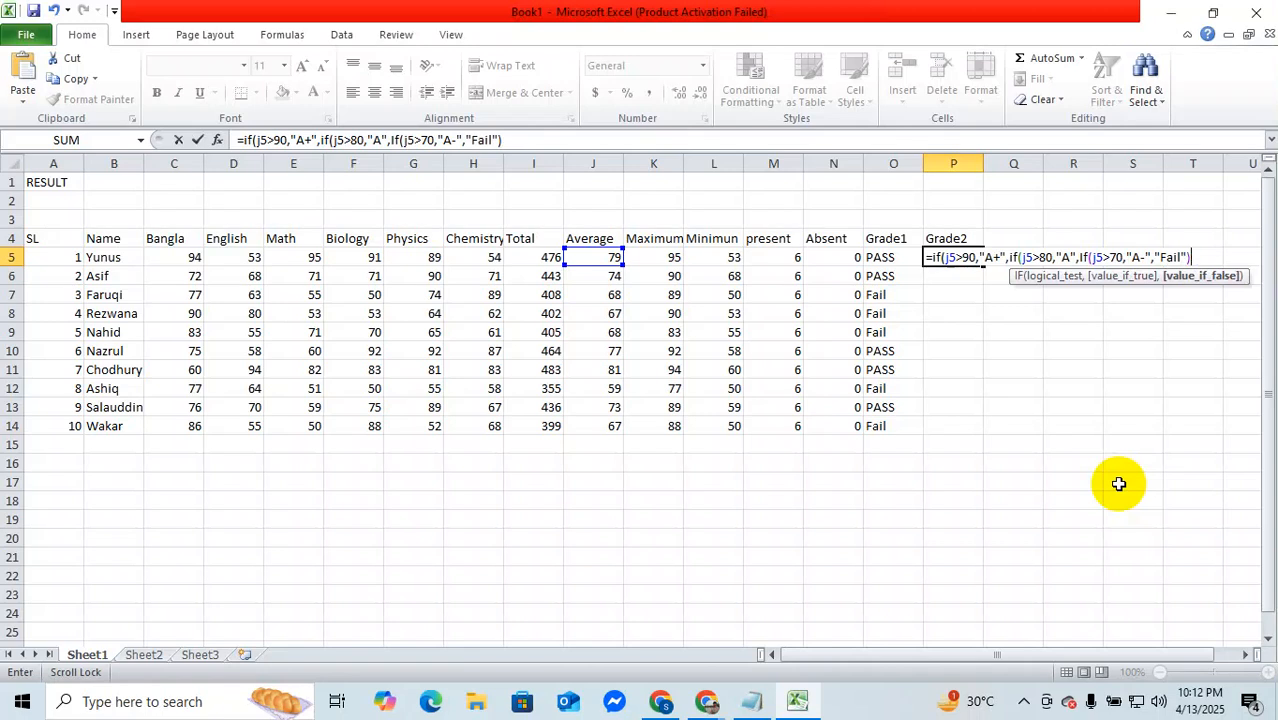
text()))
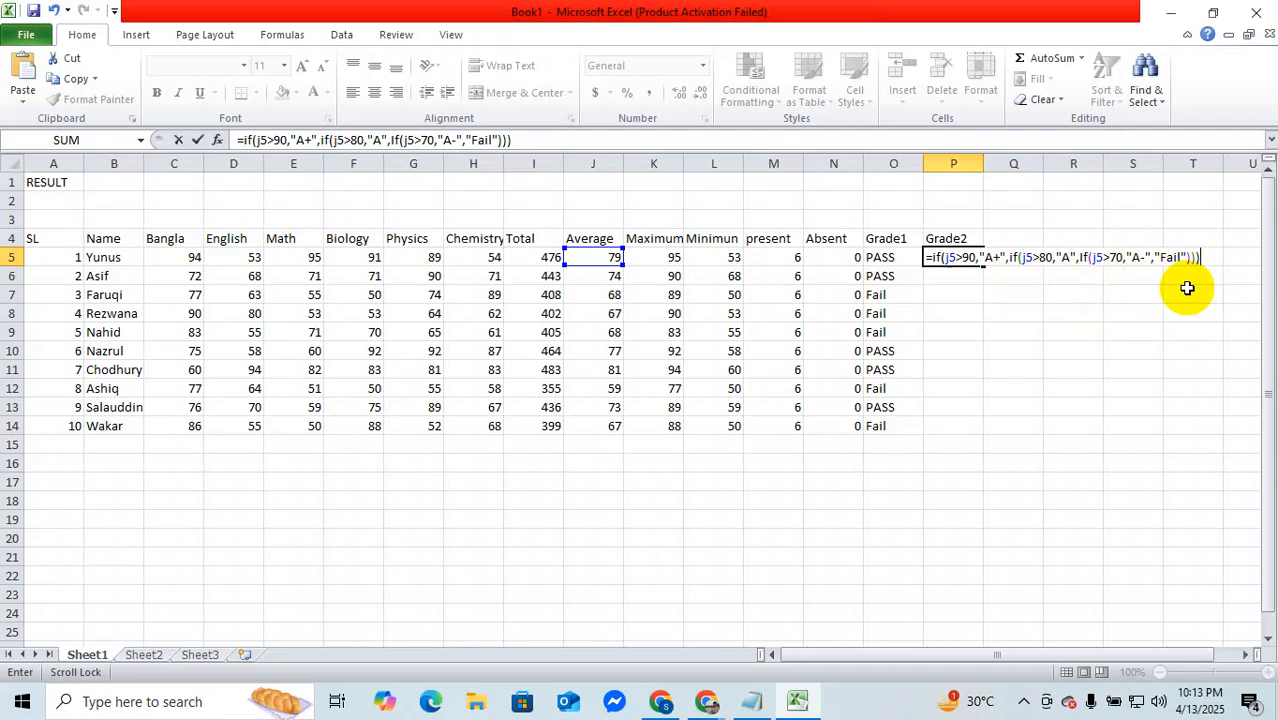
key(Return)
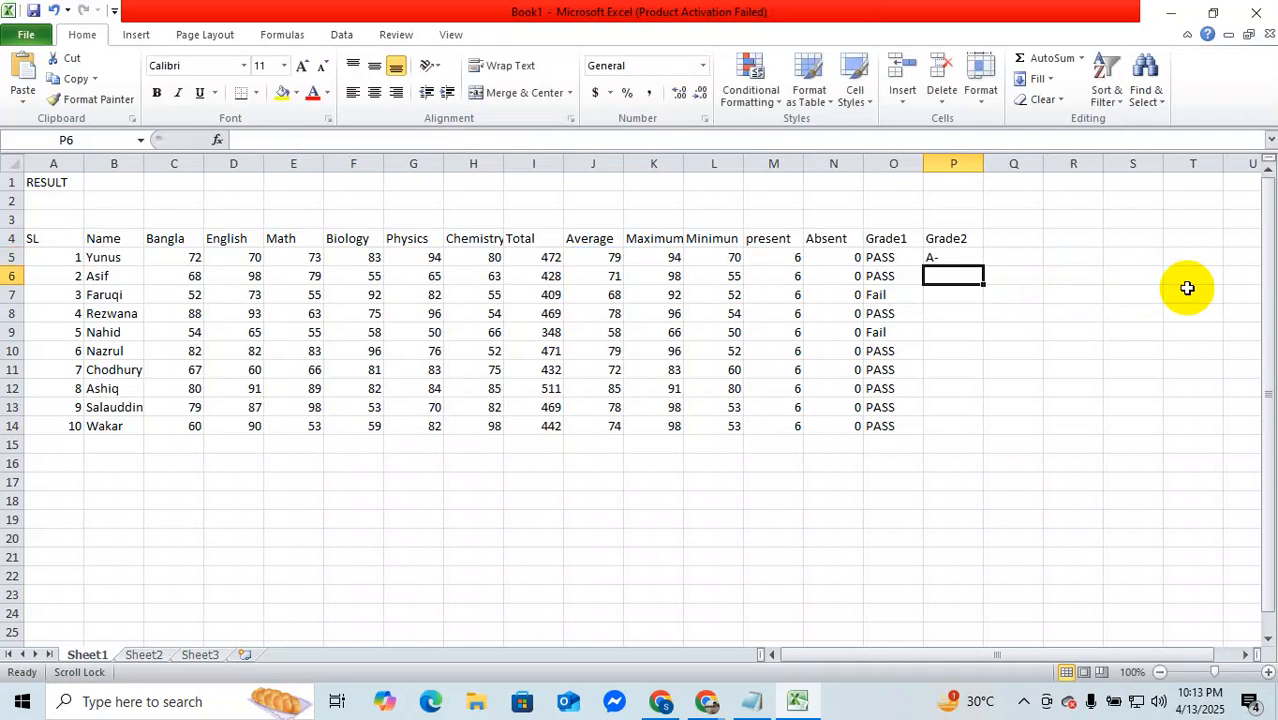
click(970, 256)
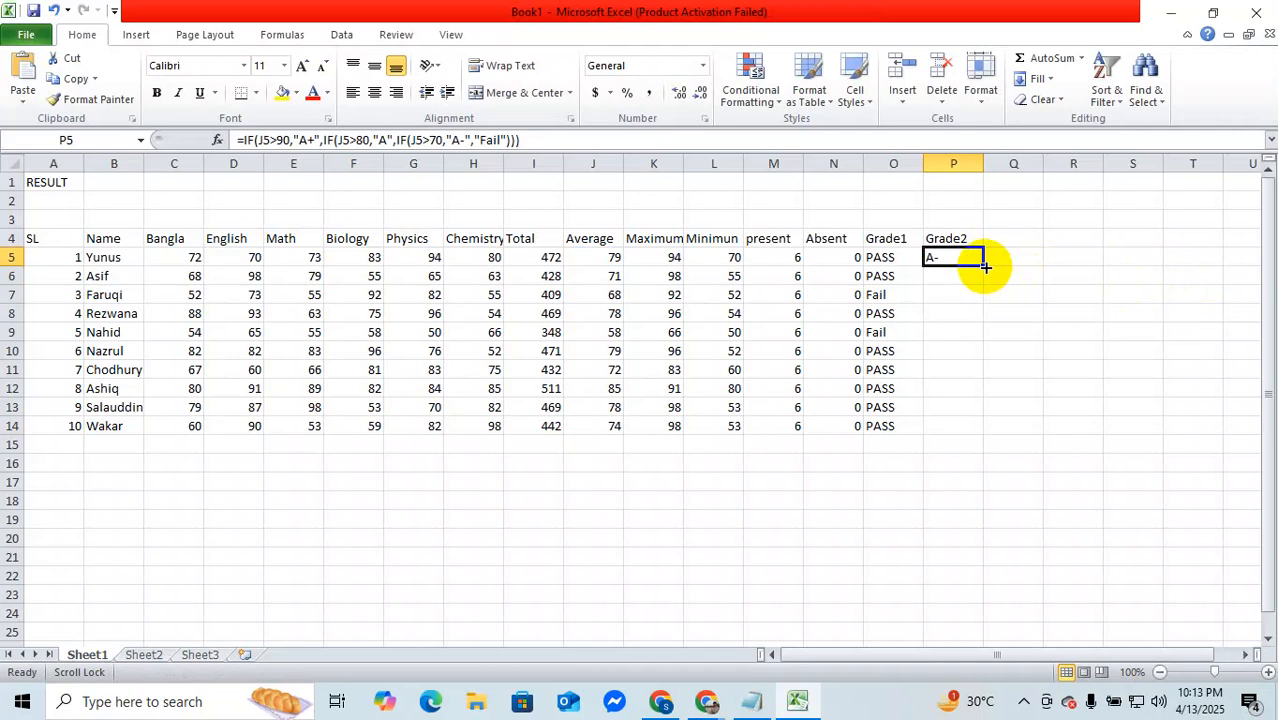
double_click(985, 267)
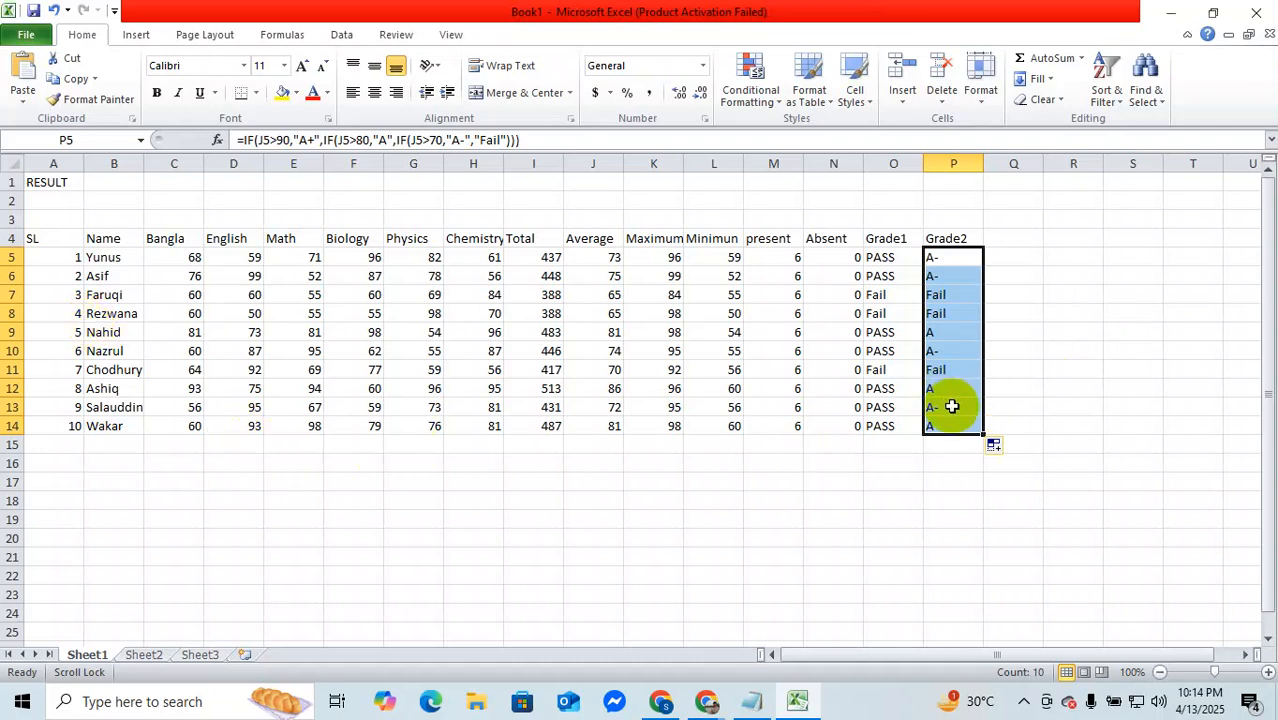
Step: Apply all borders to the whole result table, A4:P14
click(44, 237)
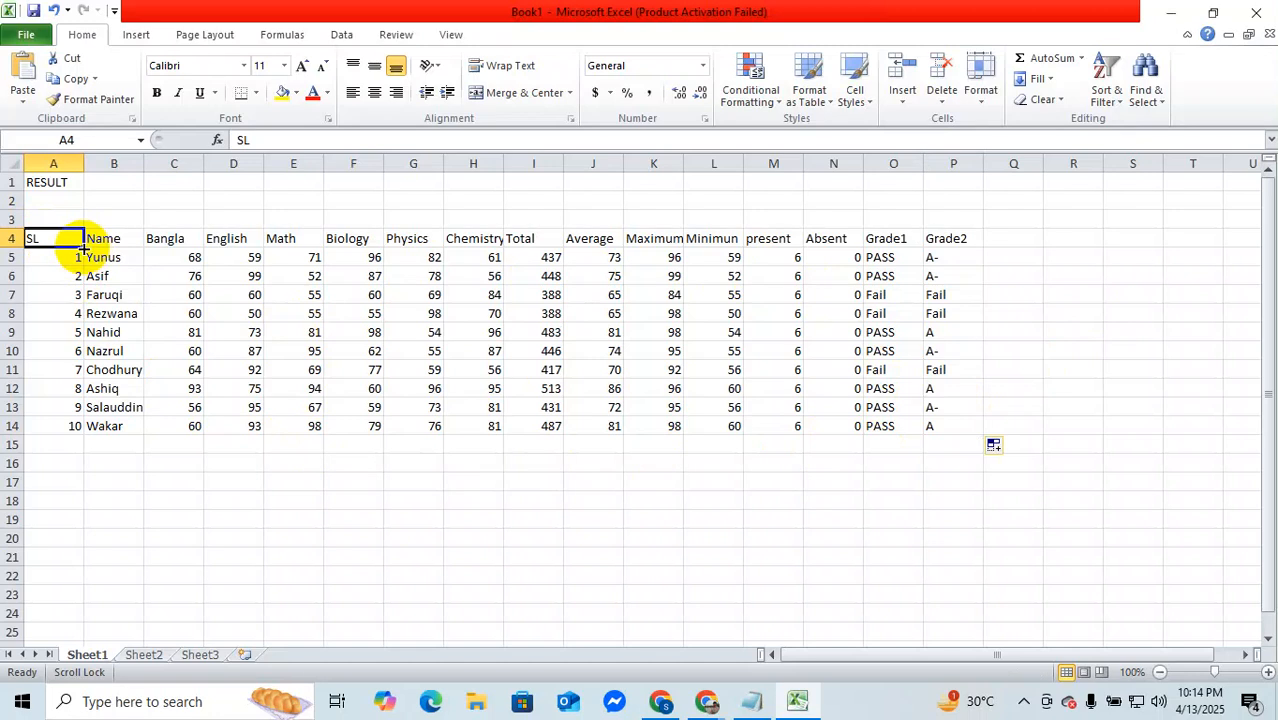
key(ctrl+a)
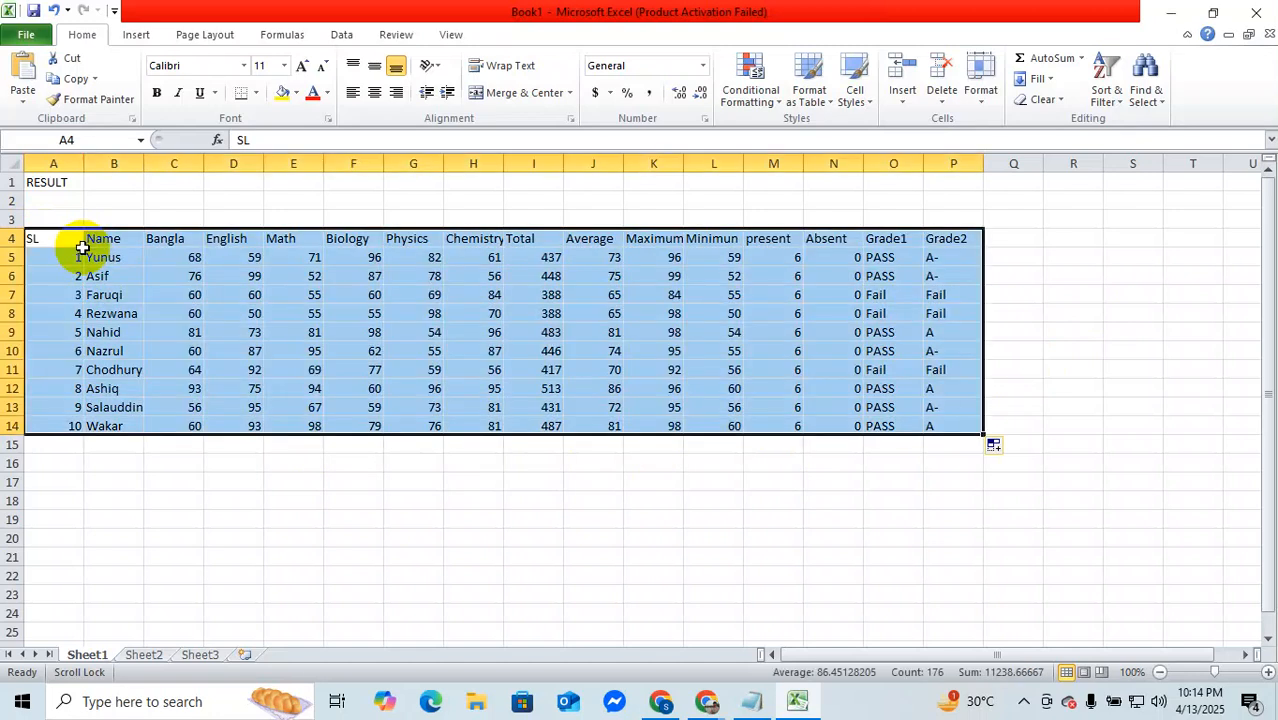
click(257, 91)
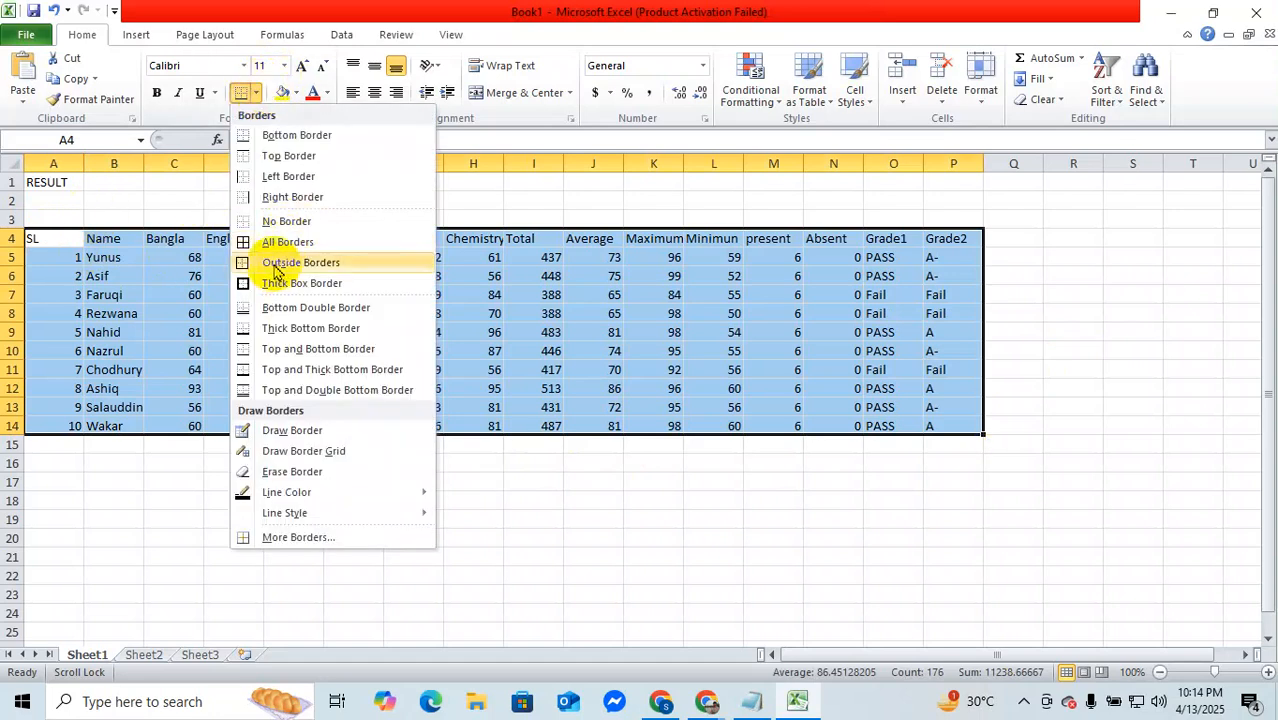
click(277, 250)
click(400, 485)
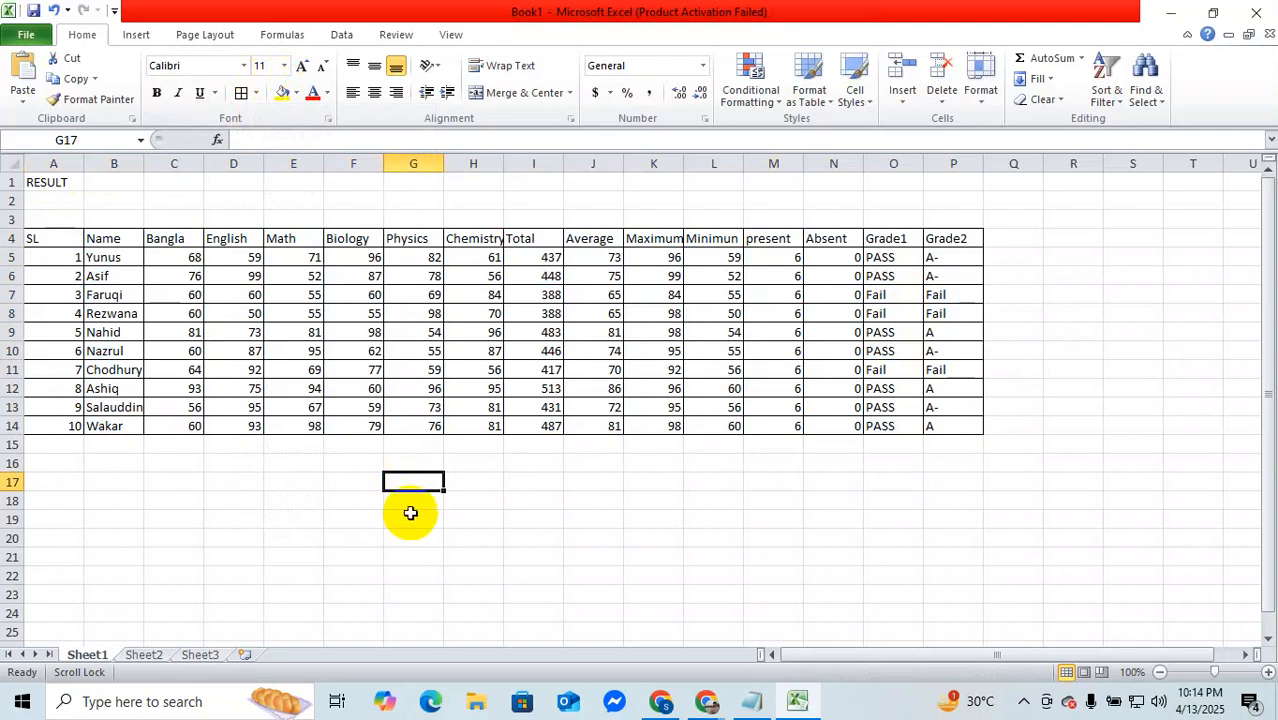
Step: Fill the RESULT title from A1 across to P1, and merge and center the filled cells
click(38, 182)
drag(85, 190, 972, 210)
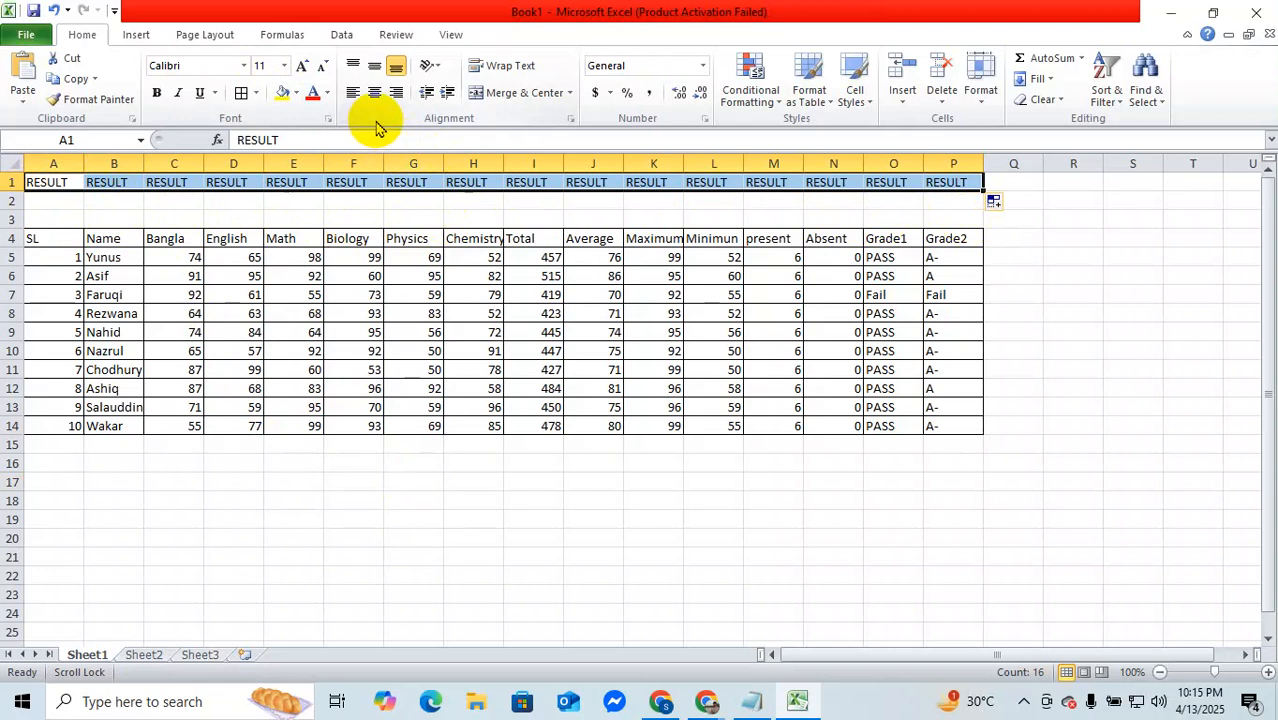
click(571, 93)
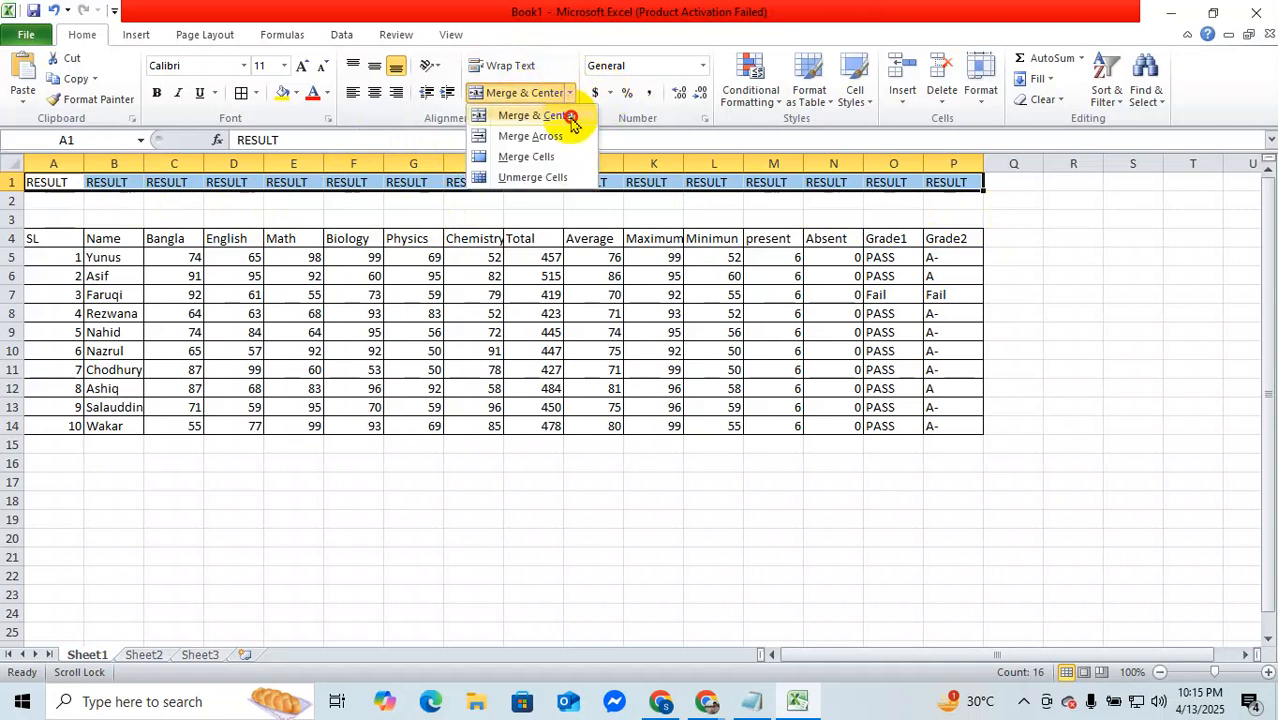
click(570, 115)
click(604, 416)
Step: Extend the RESULT title down through row 3 and merge and center A1:P3 into one cell
drag(982, 192, 986, 219)
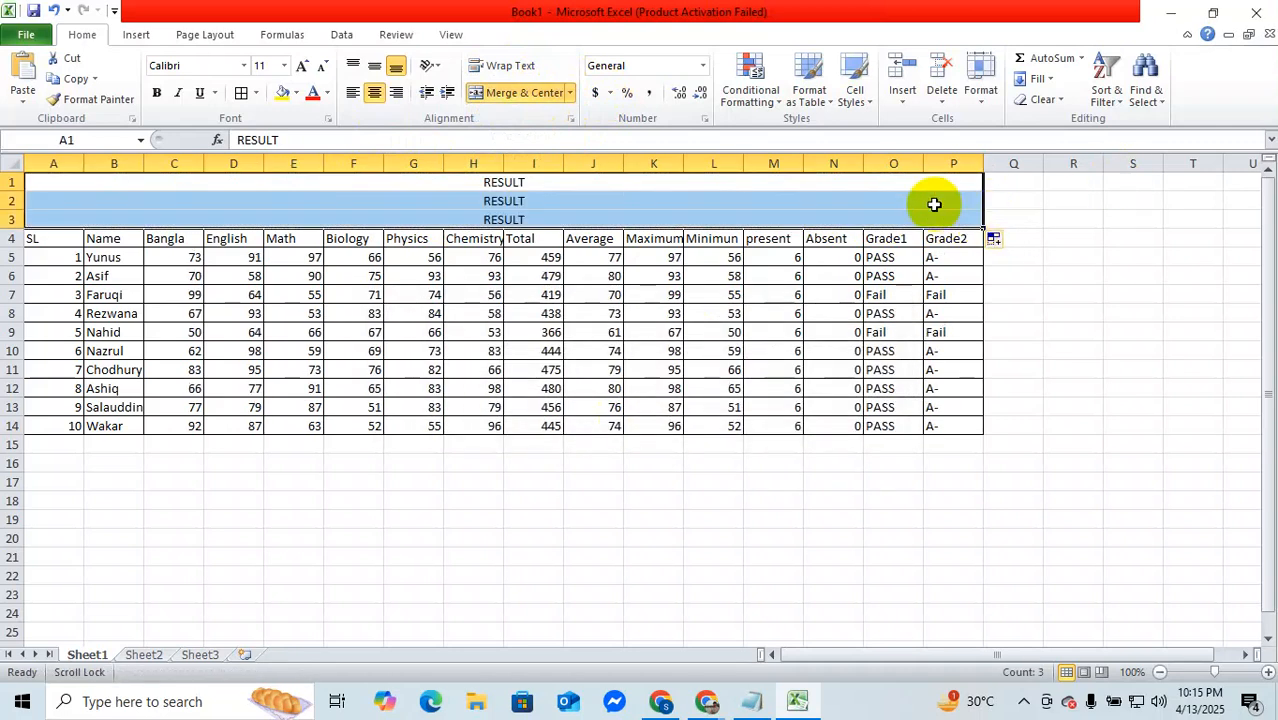
click(570, 93)
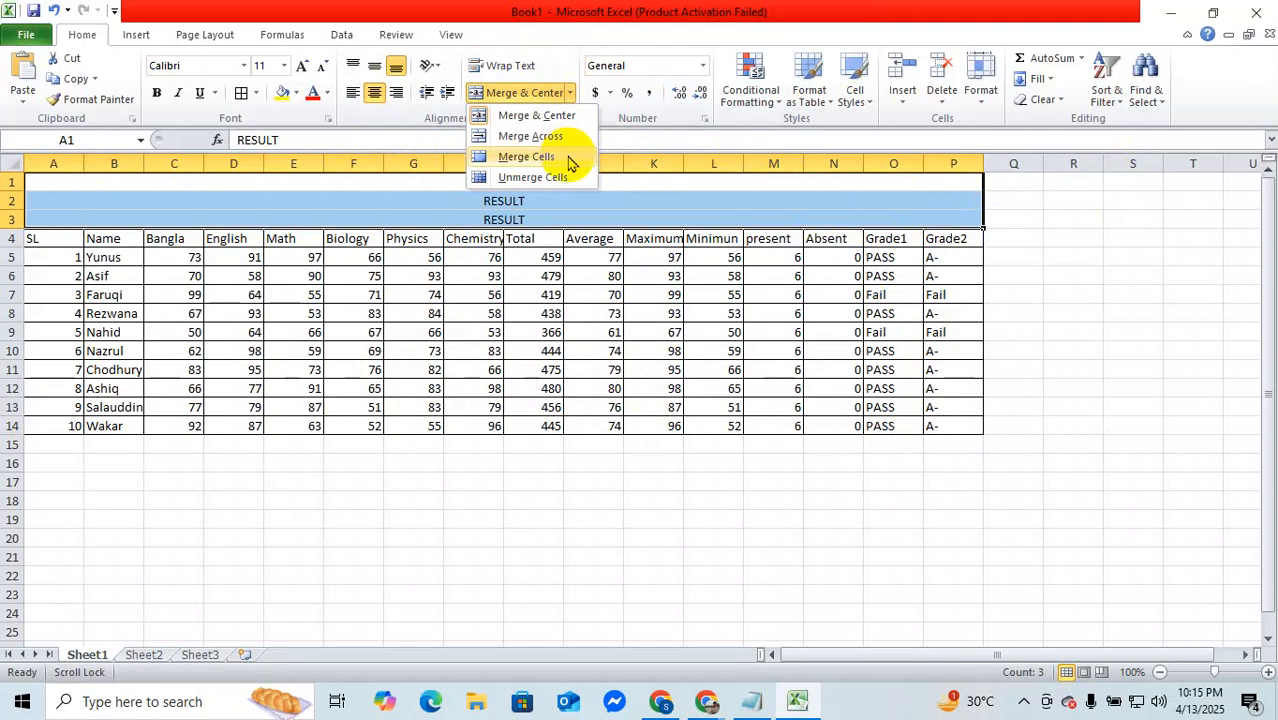
click(566, 118)
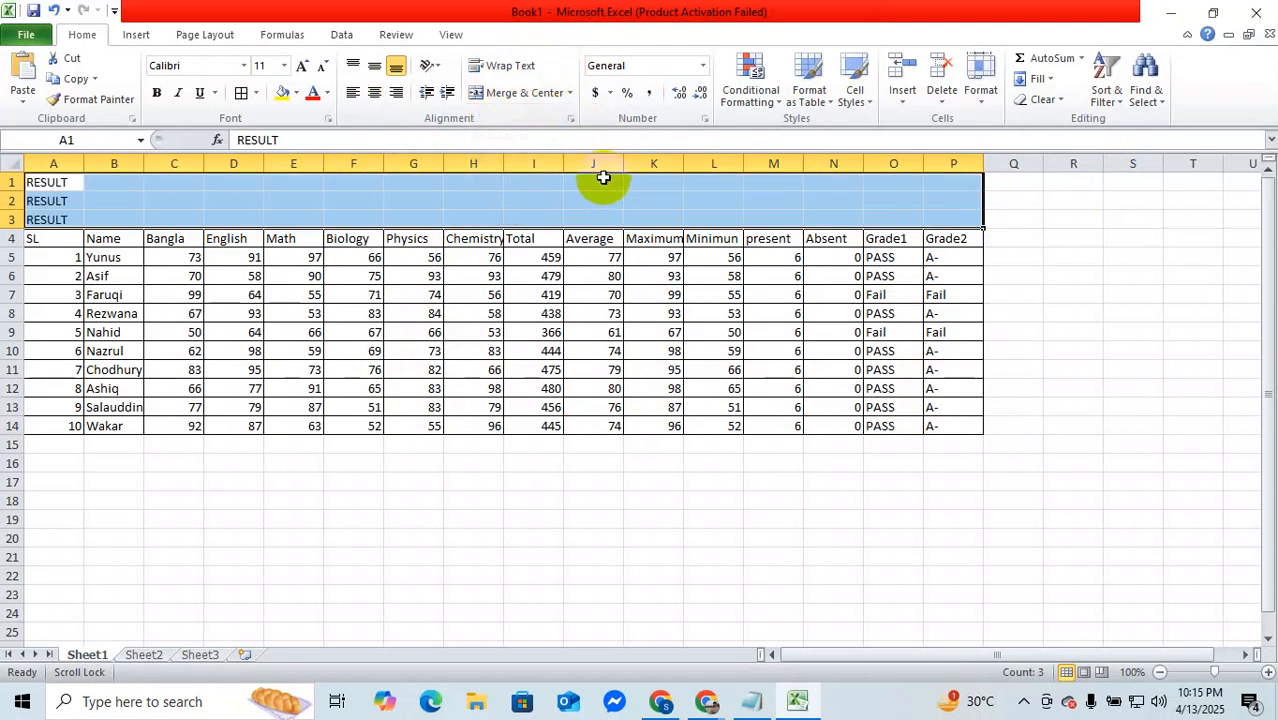
click(570, 94)
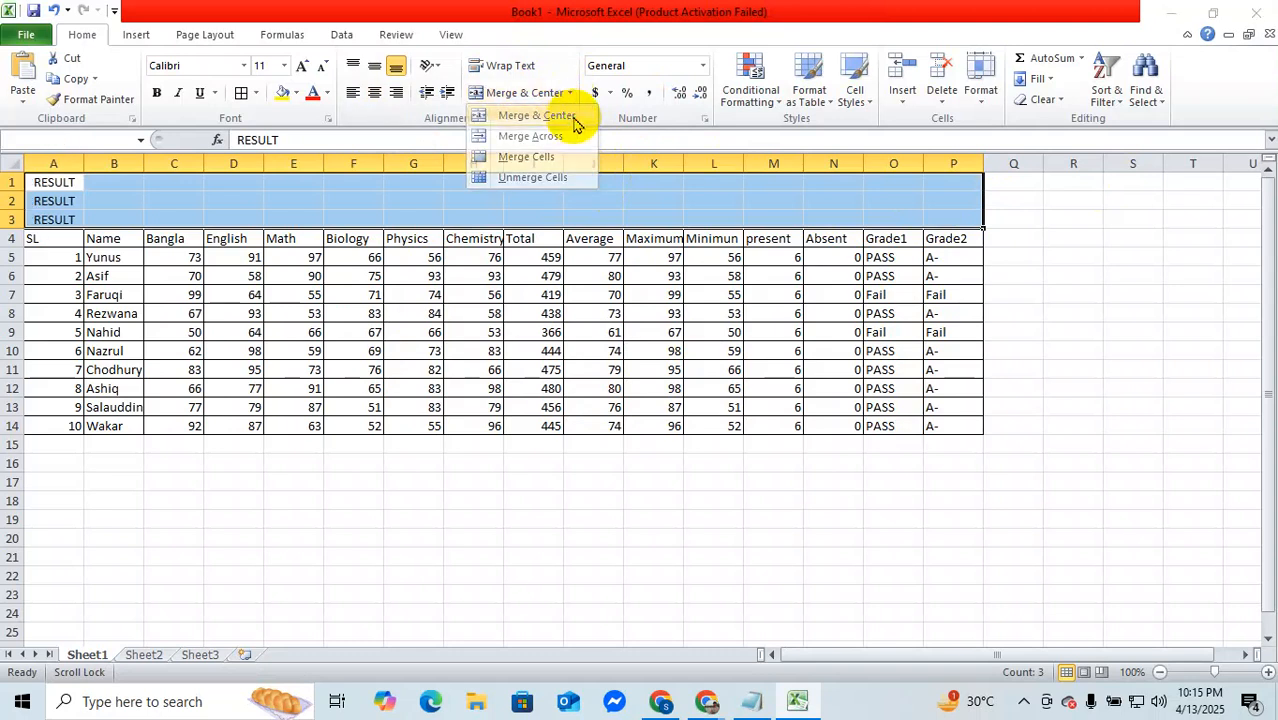
click(568, 115)
click(620, 412)
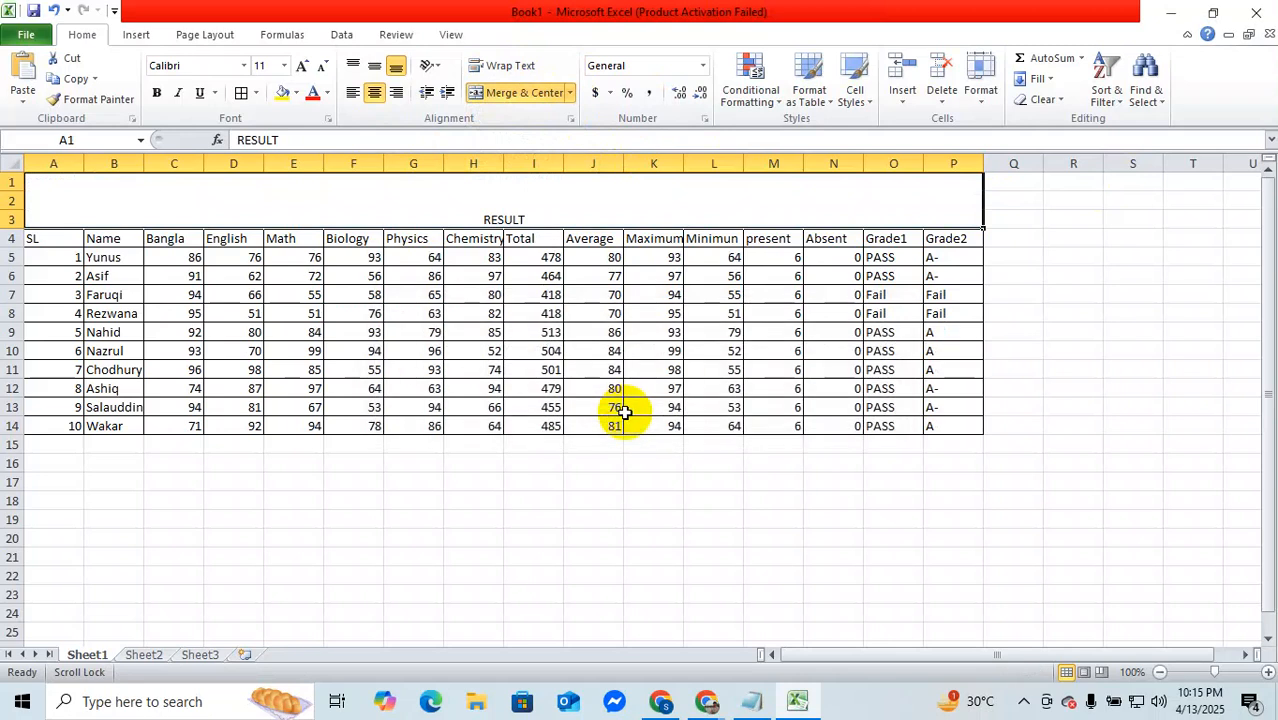
Step: Set the RESULT title text to font size 26 and make it bold
double_click(522, 219)
drag(534, 219, 443, 222)
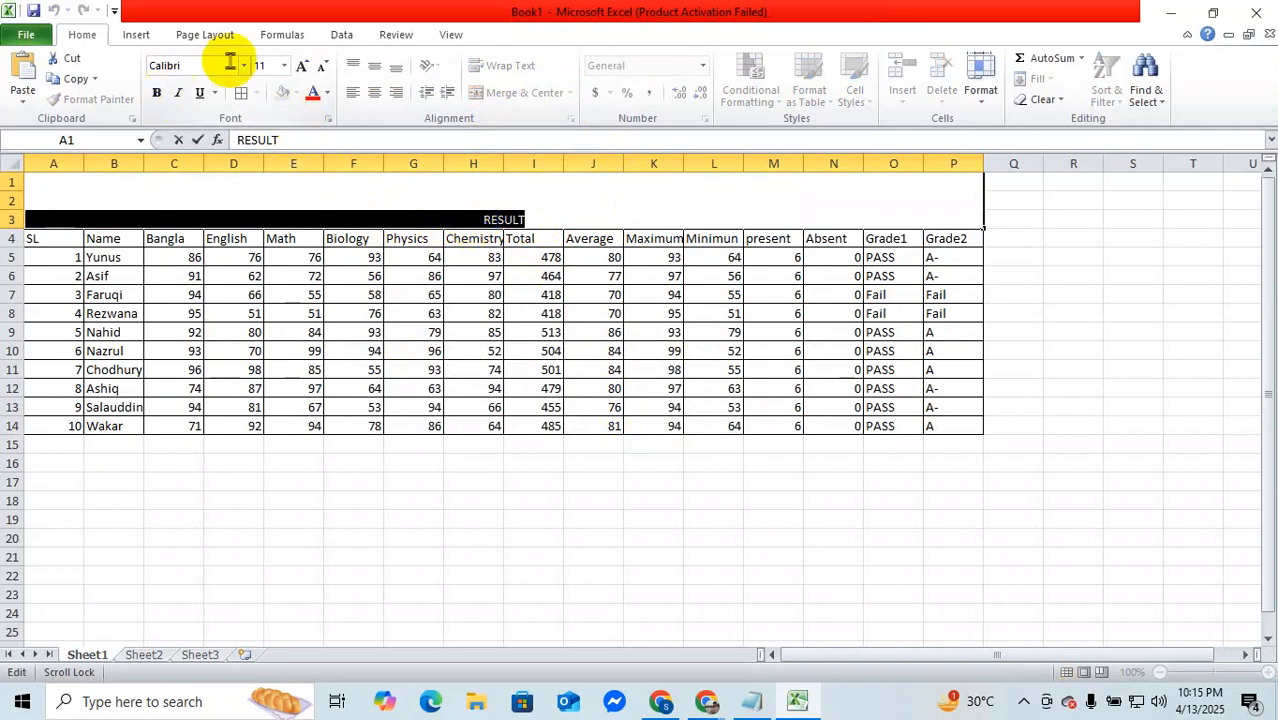
click(284, 66)
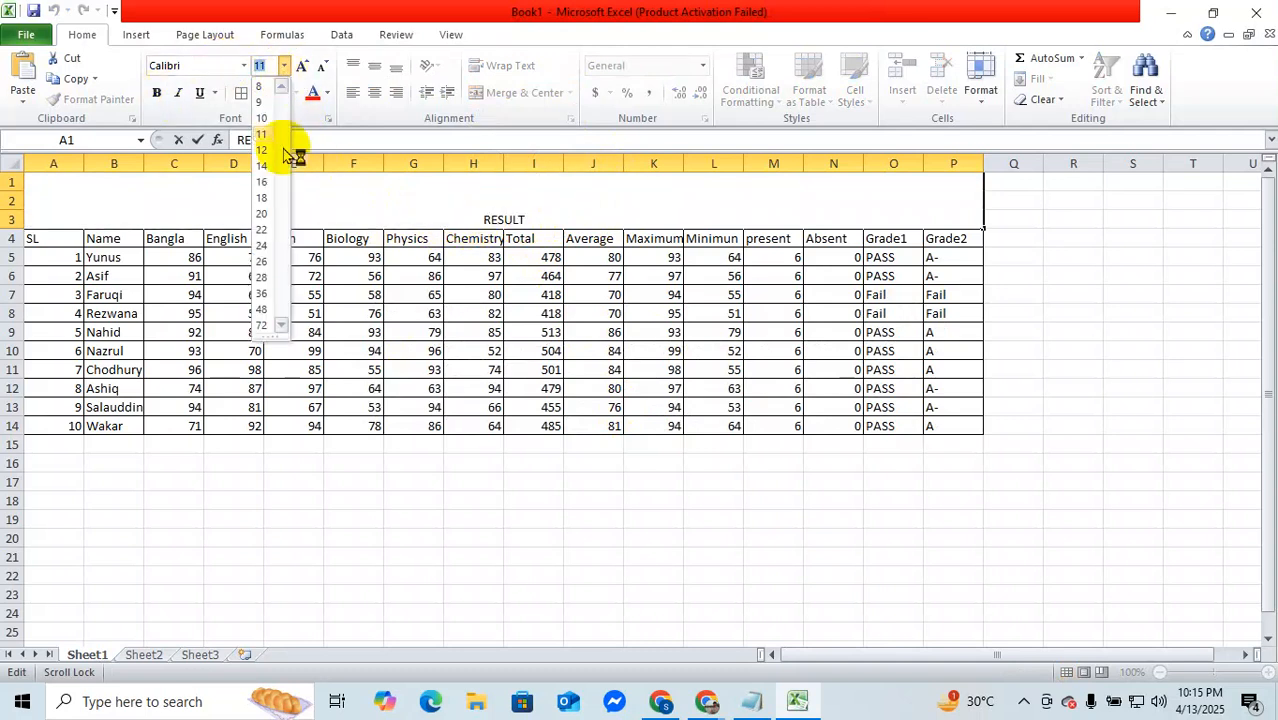
click(261, 261)
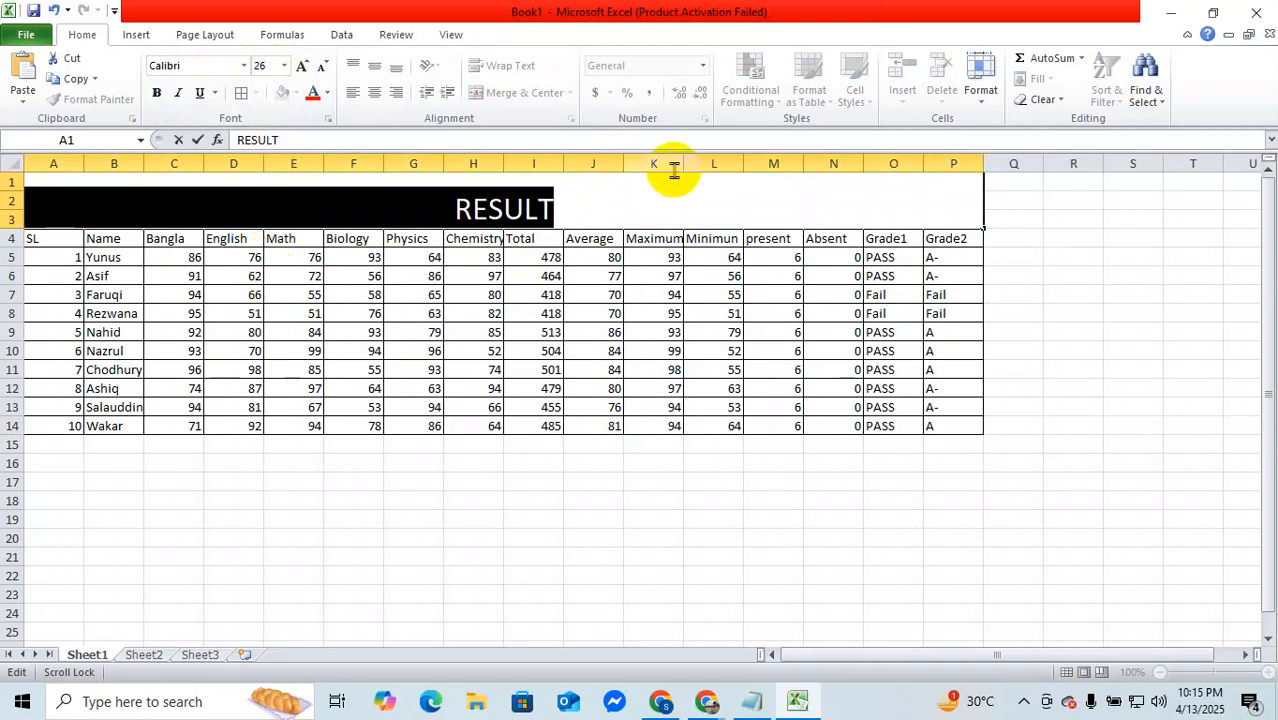
click(615, 195)
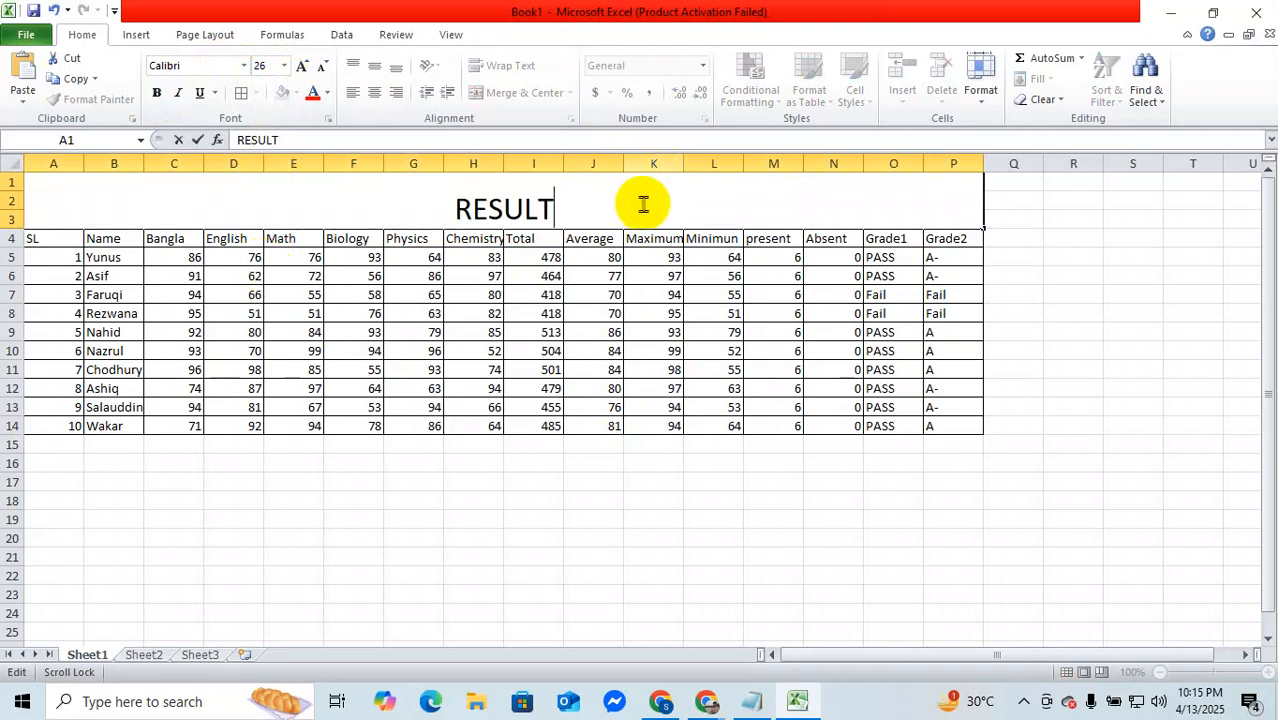
drag(650, 203, 442, 208)
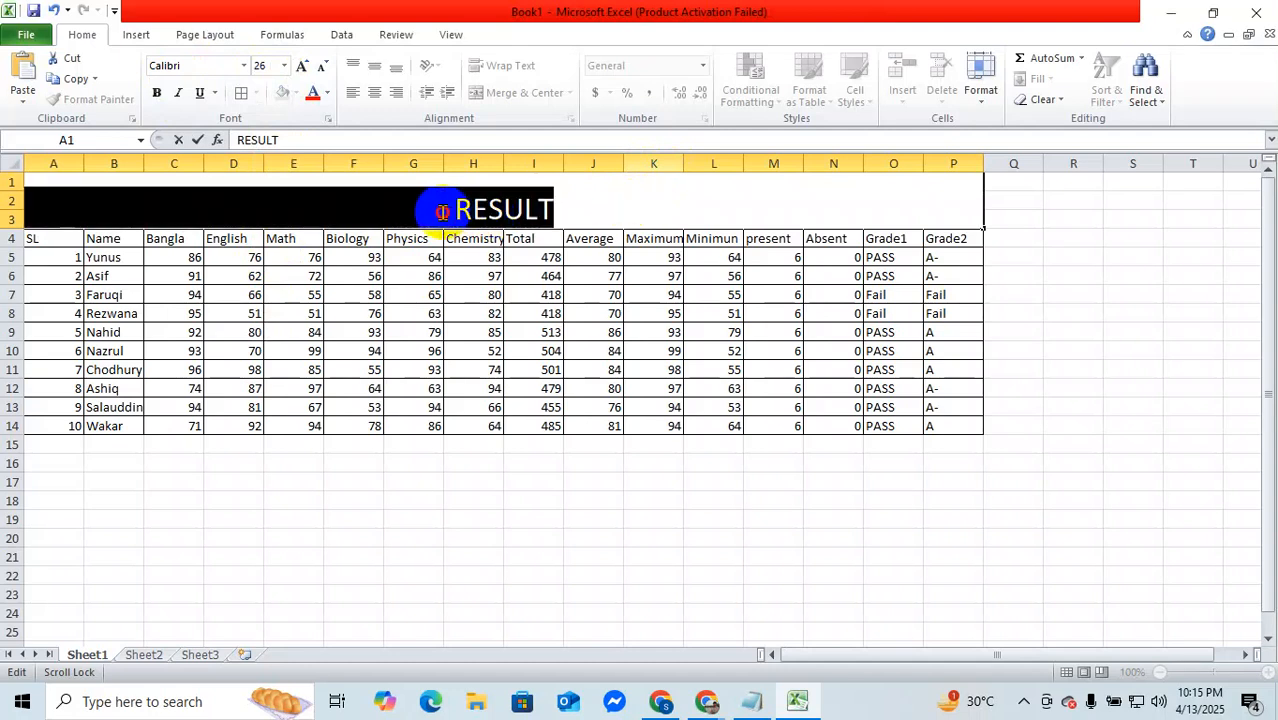
click(158, 93)
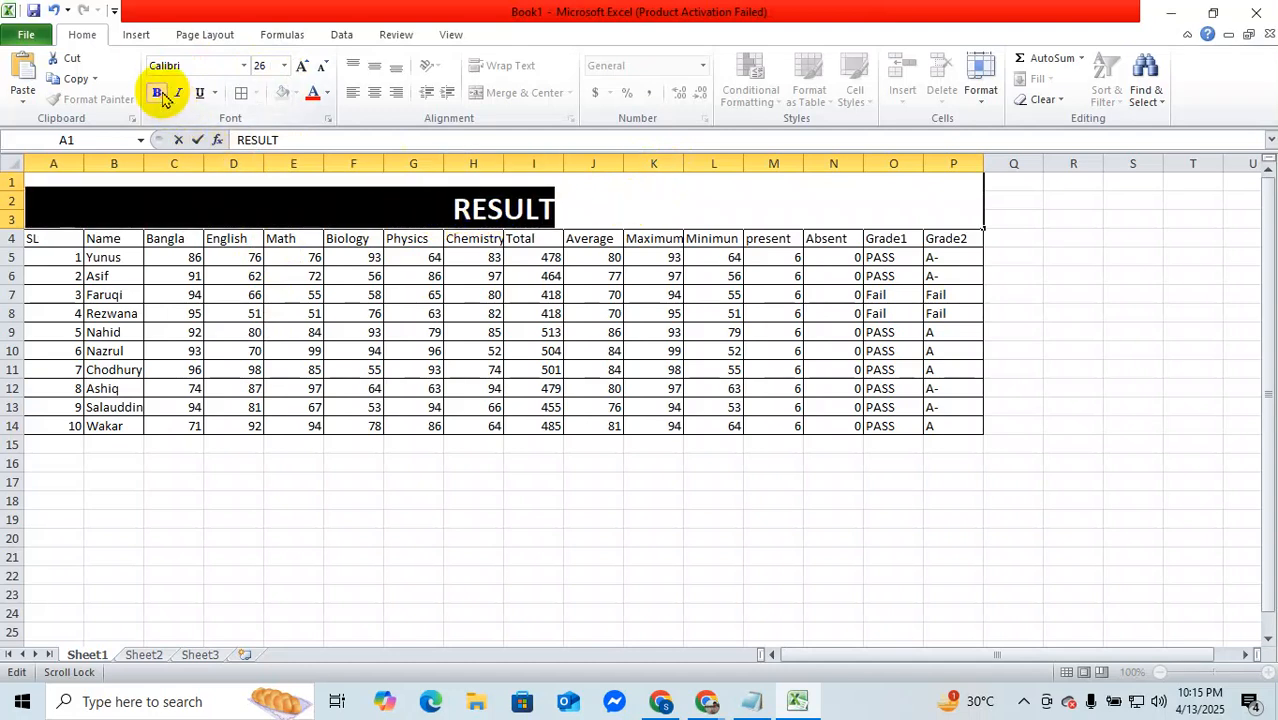
click(706, 196)
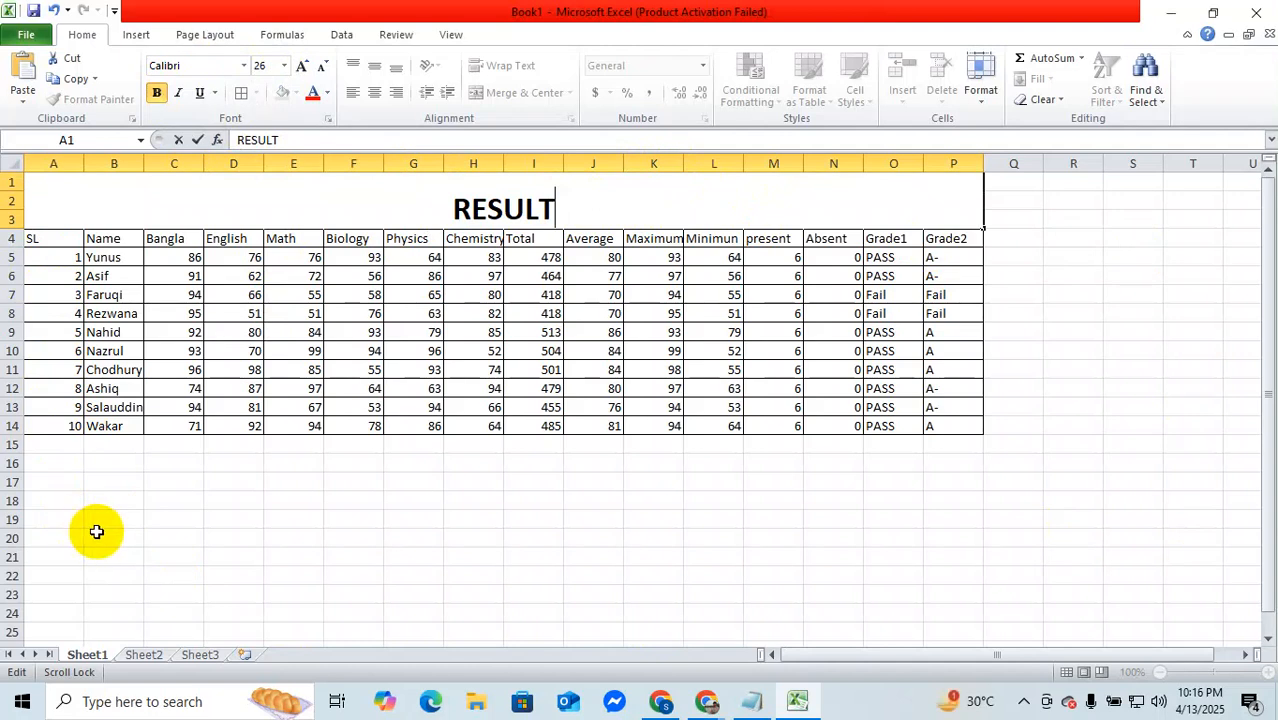
Step: Enter the weekday abbreviations "sat" in D18 and "sun" in D19 below the table
click(221, 508)
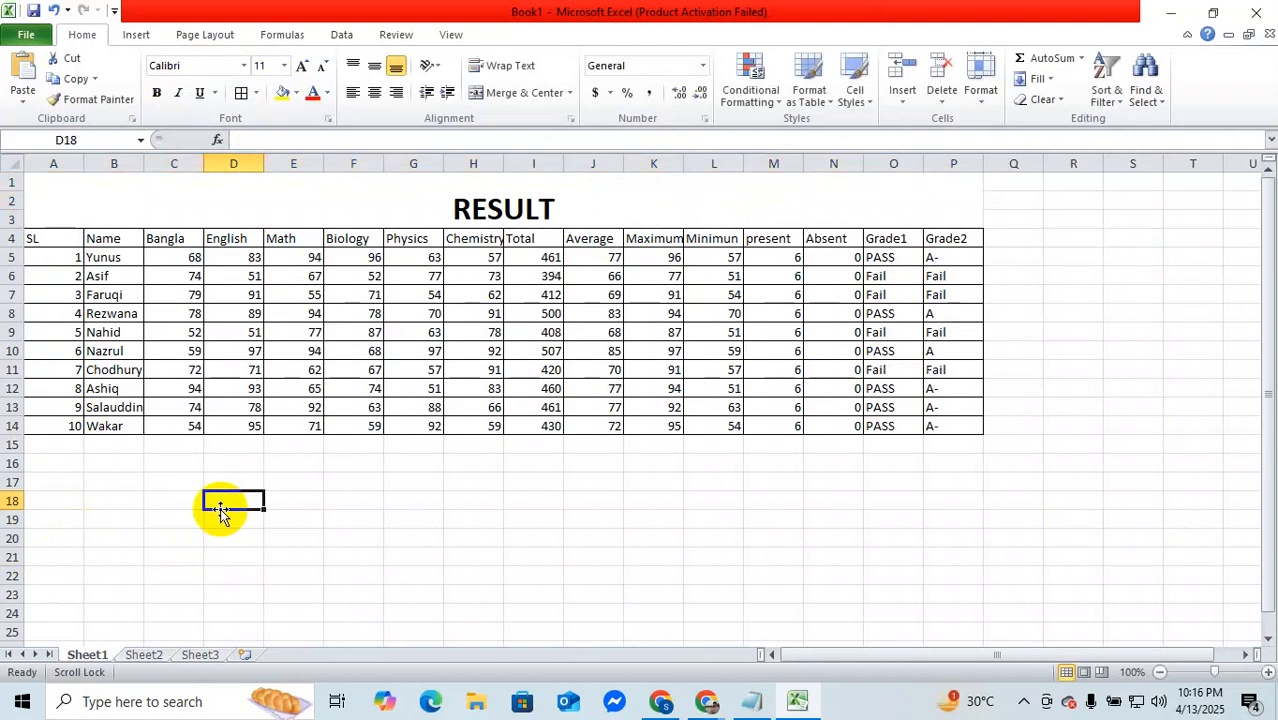
text(sat)
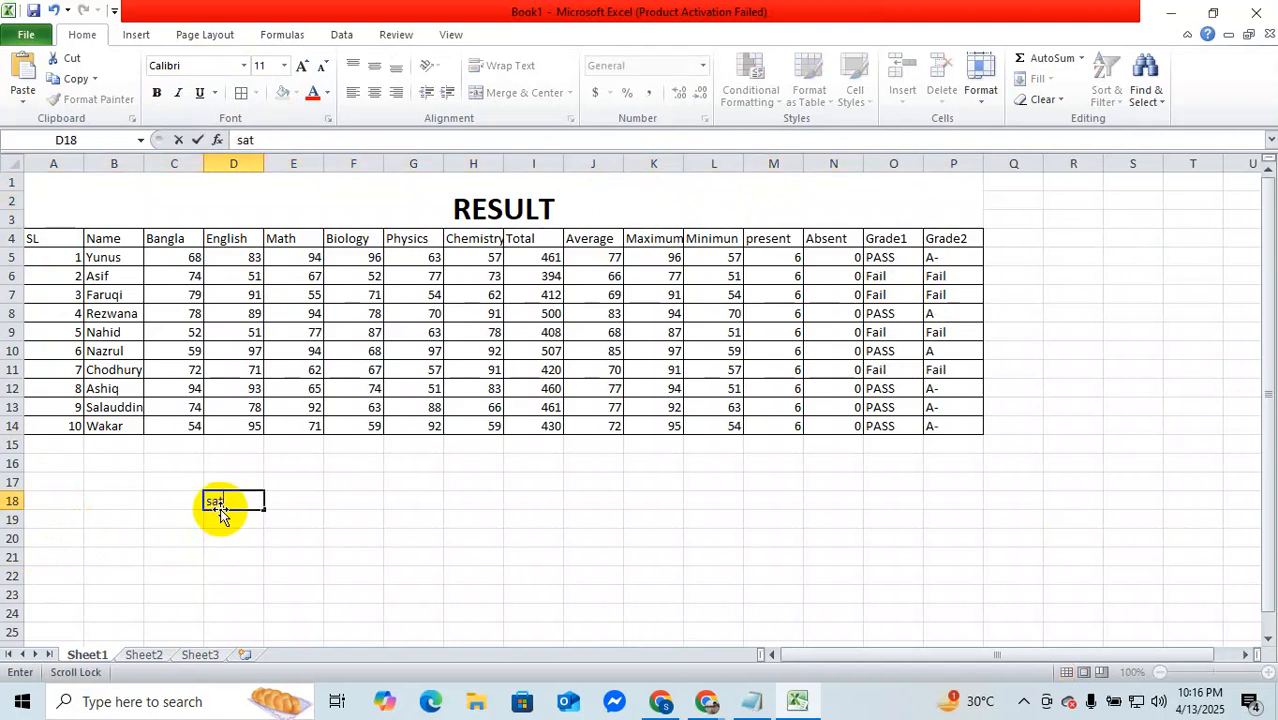
scroll(221, 513, down, 1)
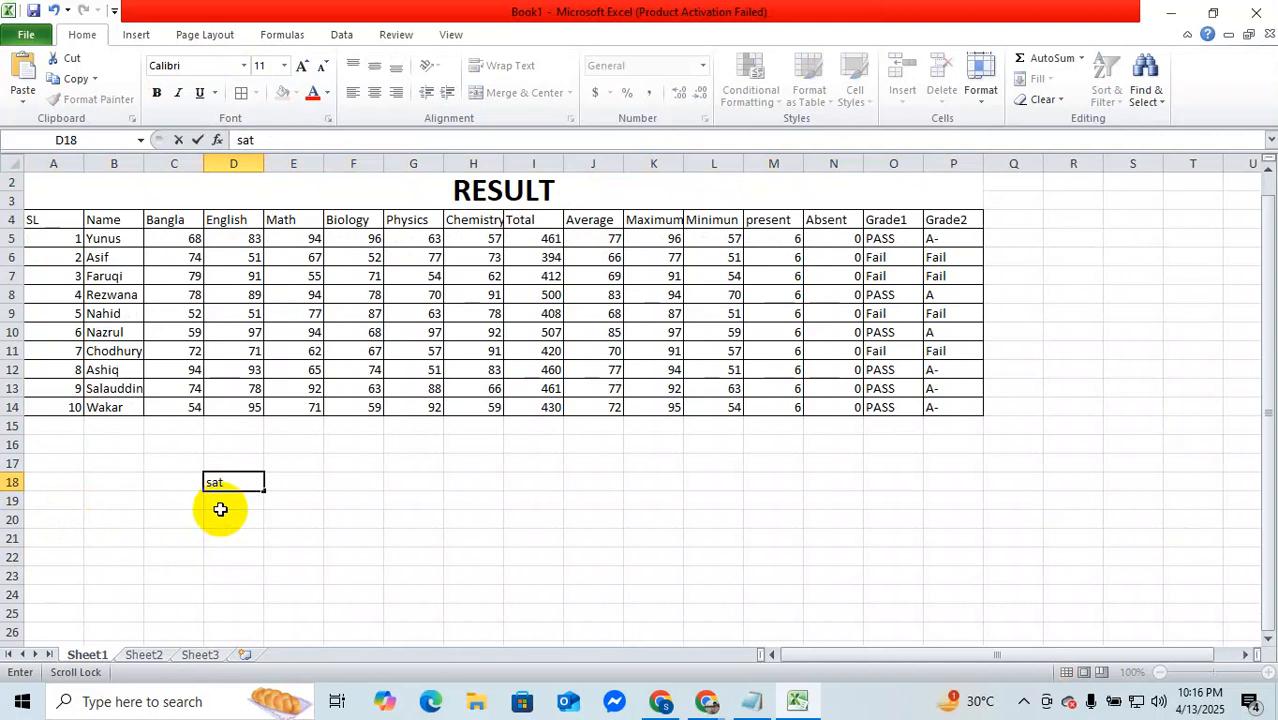
click(224, 501)
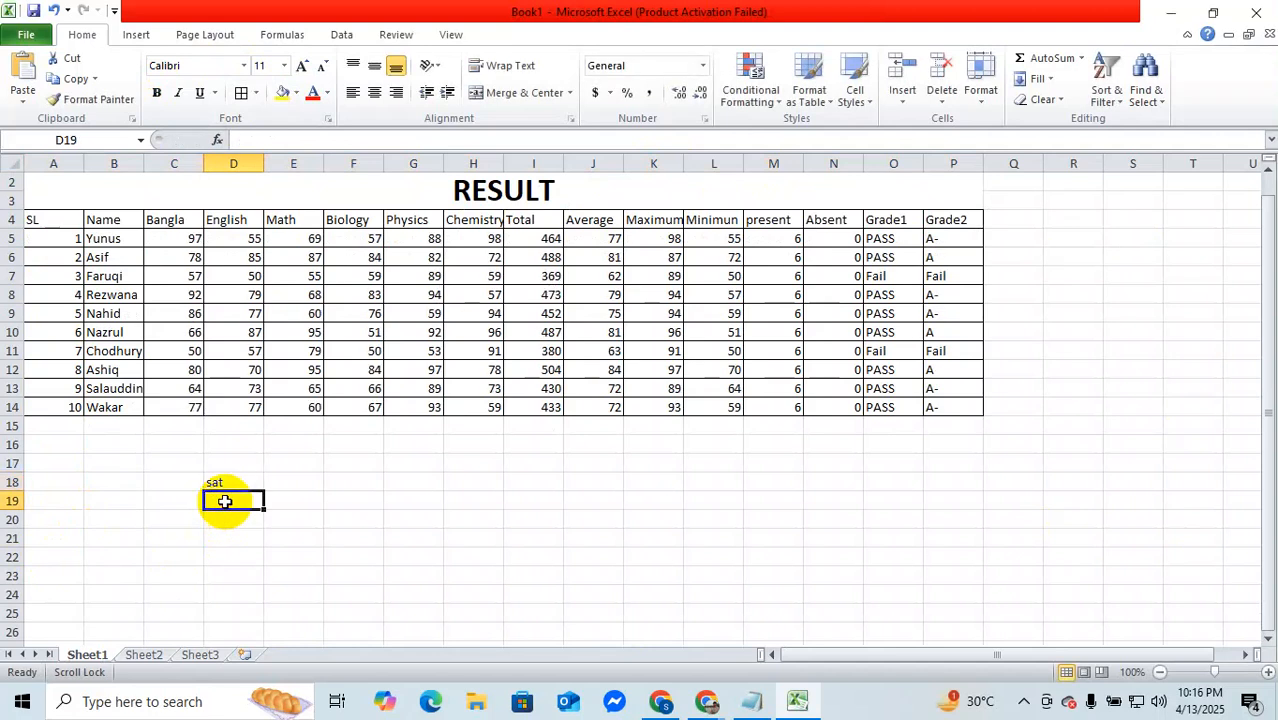
text(sun)
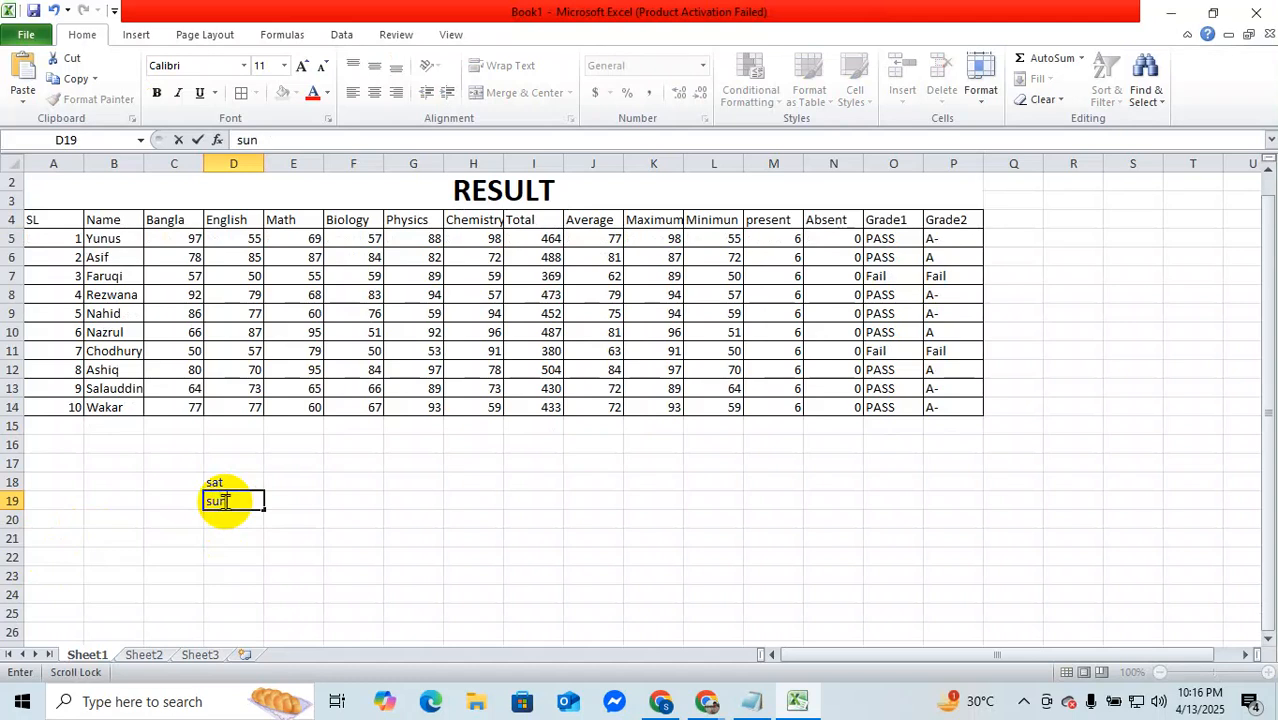
Step: Fill the weekday series from D18 down to D26
click(216, 482)
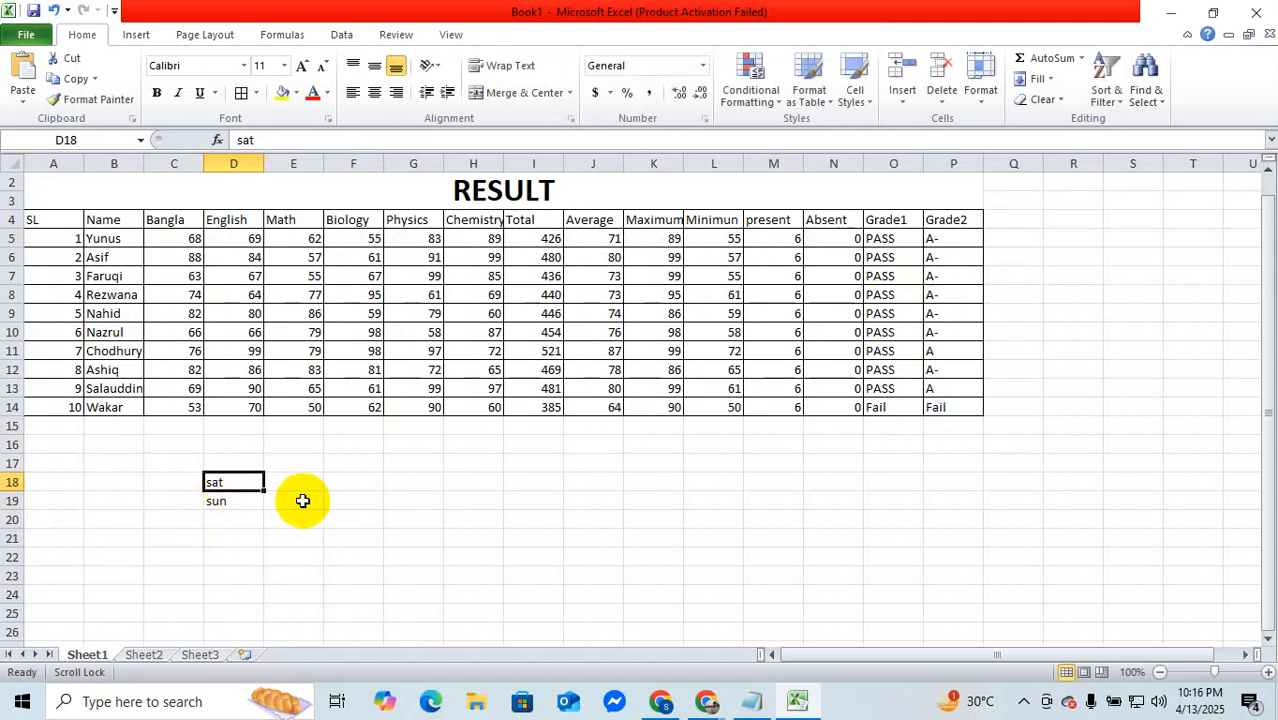
drag(228, 488, 277, 598)
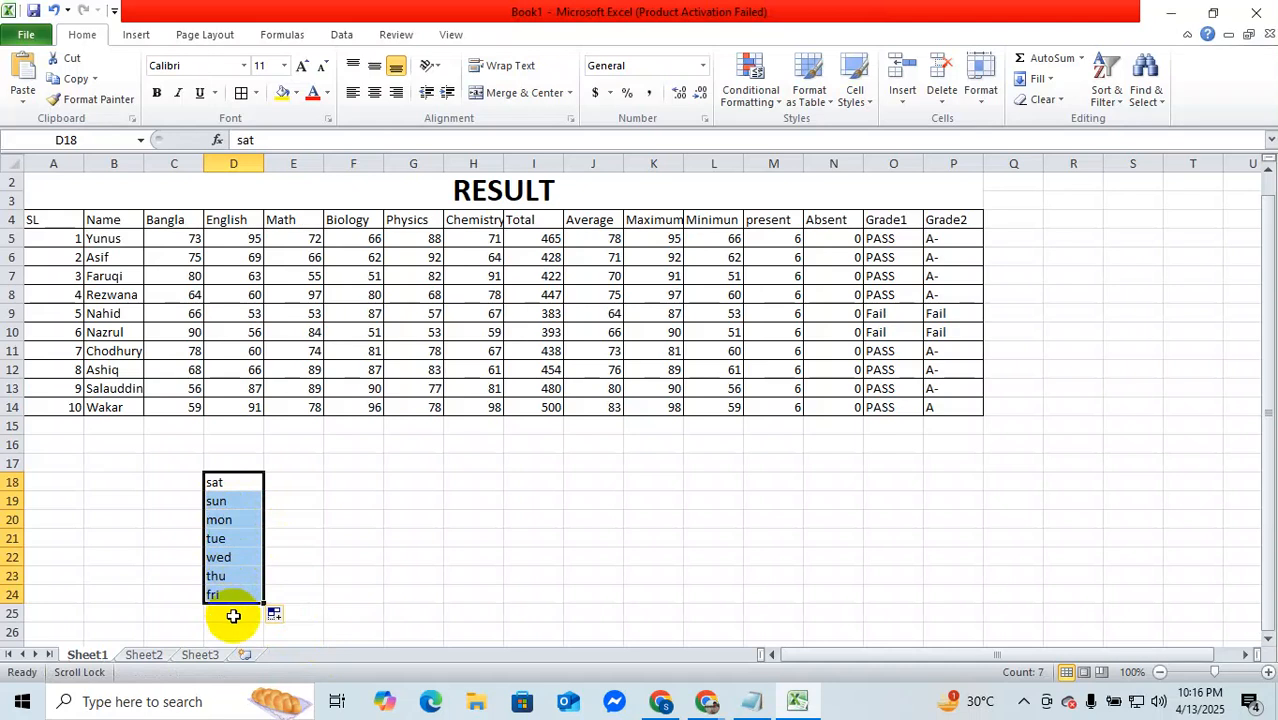
drag(265, 601, 270, 638)
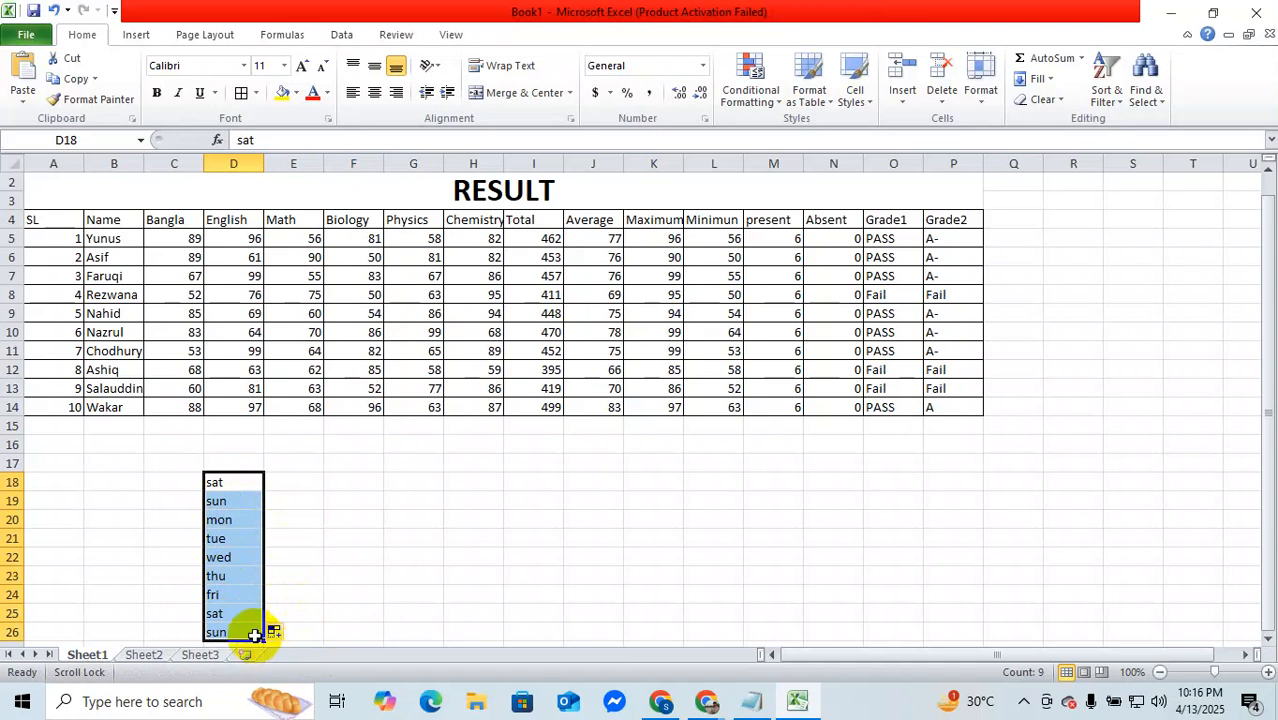
Step: Enter the month abbreviations "Jan" in F18 and "Feb" in F19
click(360, 486)
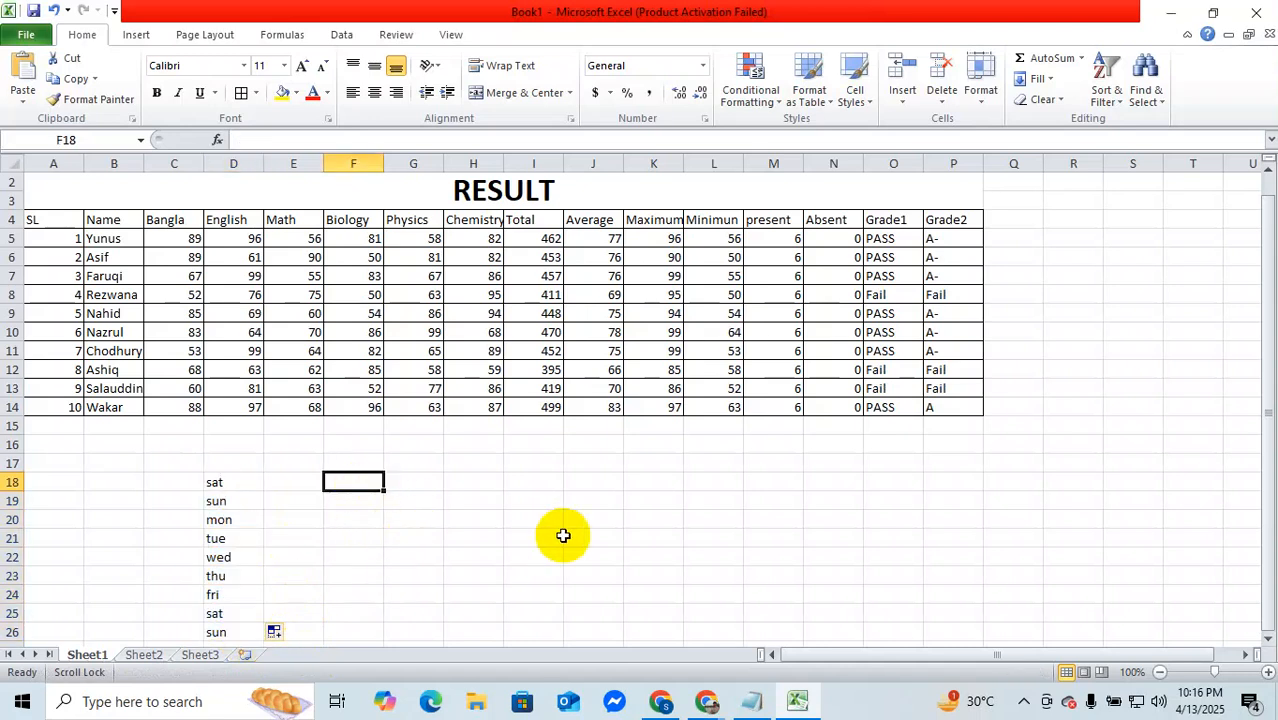
text(Jan)
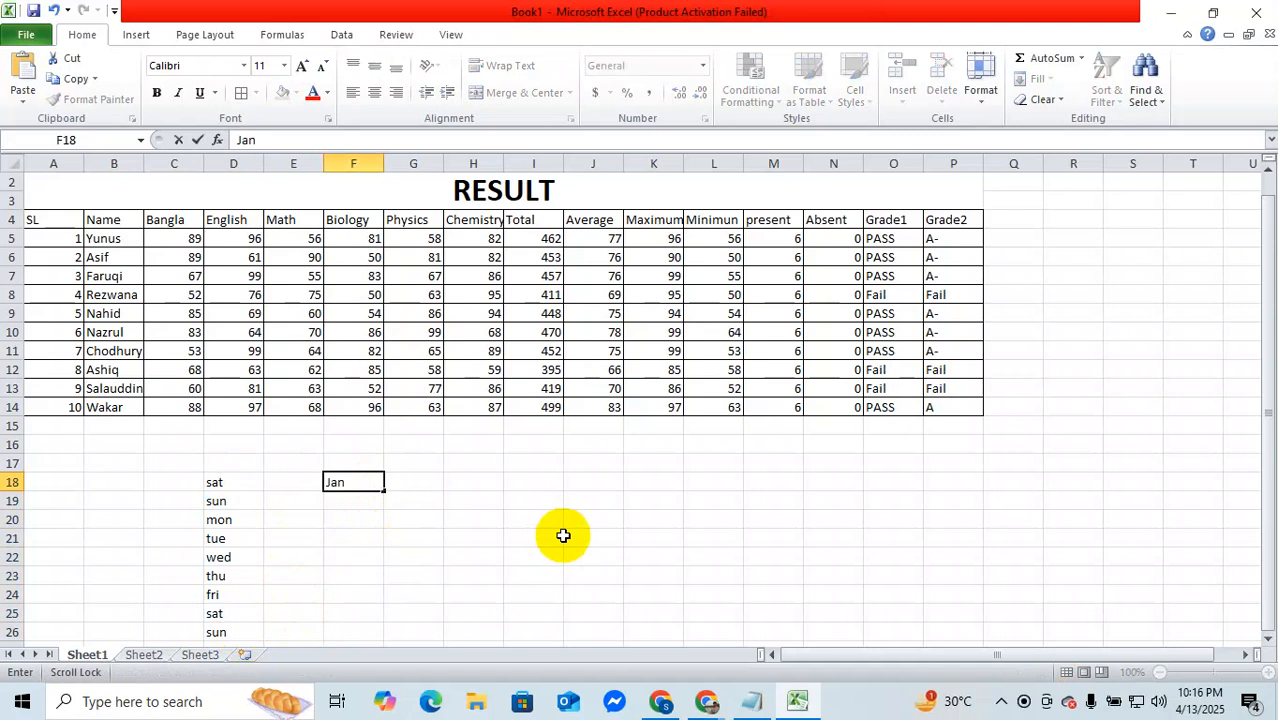
text(u)
key(BackSpace)
scroll(563, 536, down, 2)
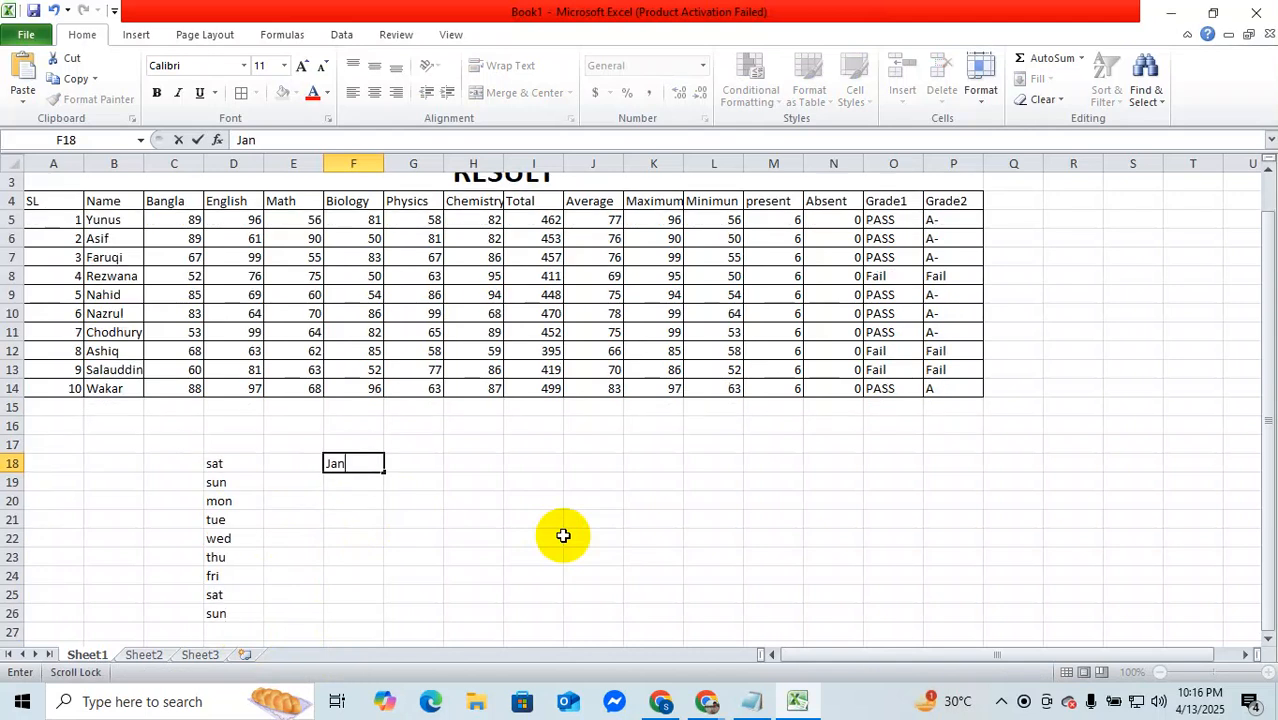
key(Return)
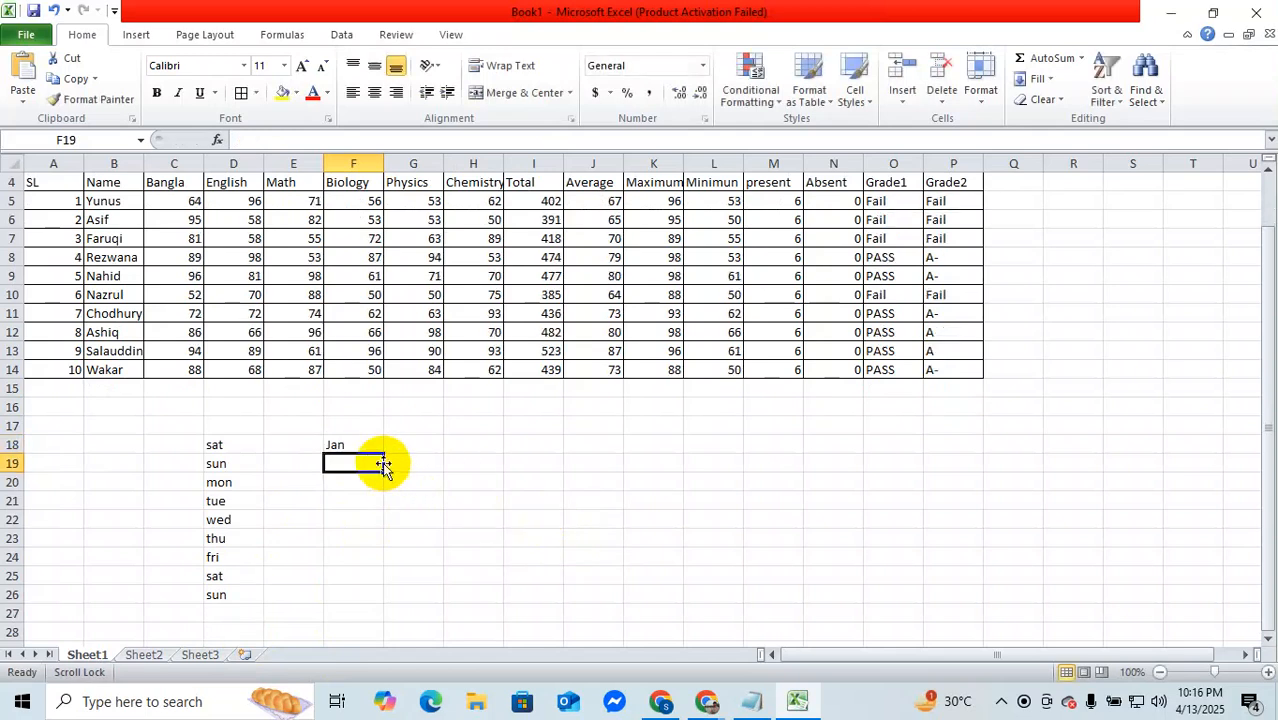
text(Feb)
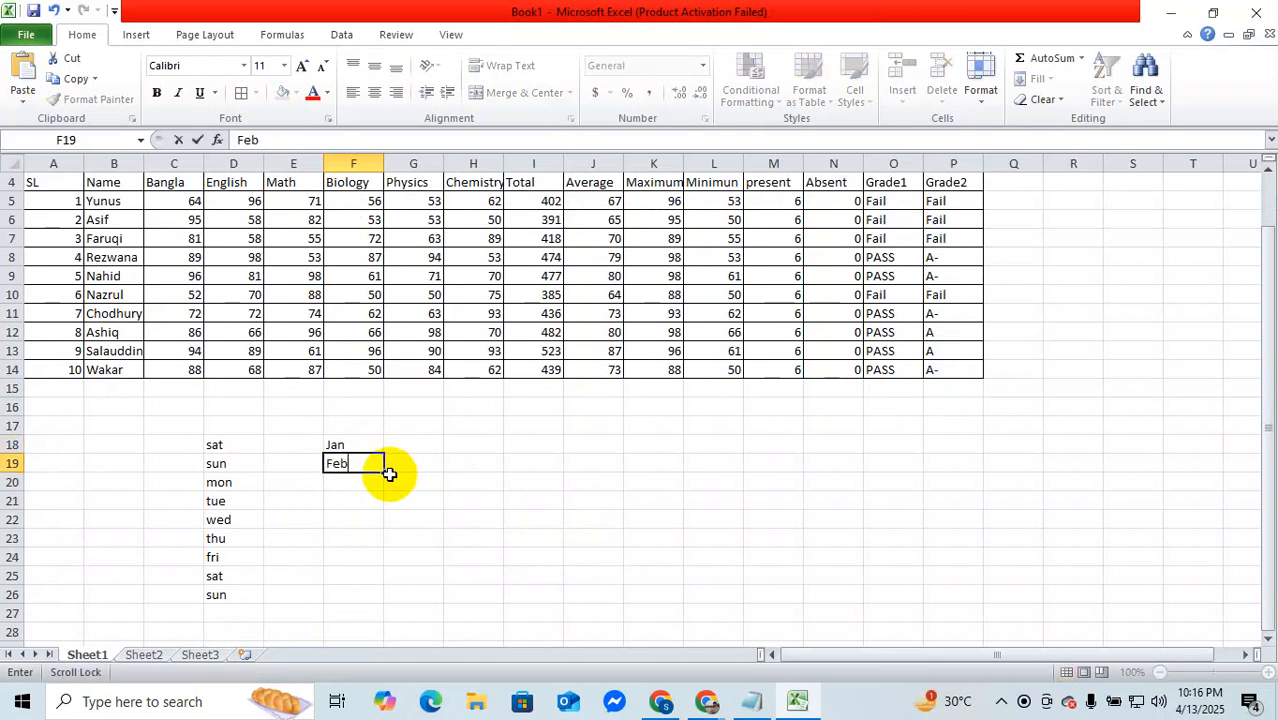
key(ctrl+Return)
Step: Fill the month series from F18 down to F34 and minimize the workbook to return to the Google Meet call
click(375, 450)
drag(374, 452, 380, 612)
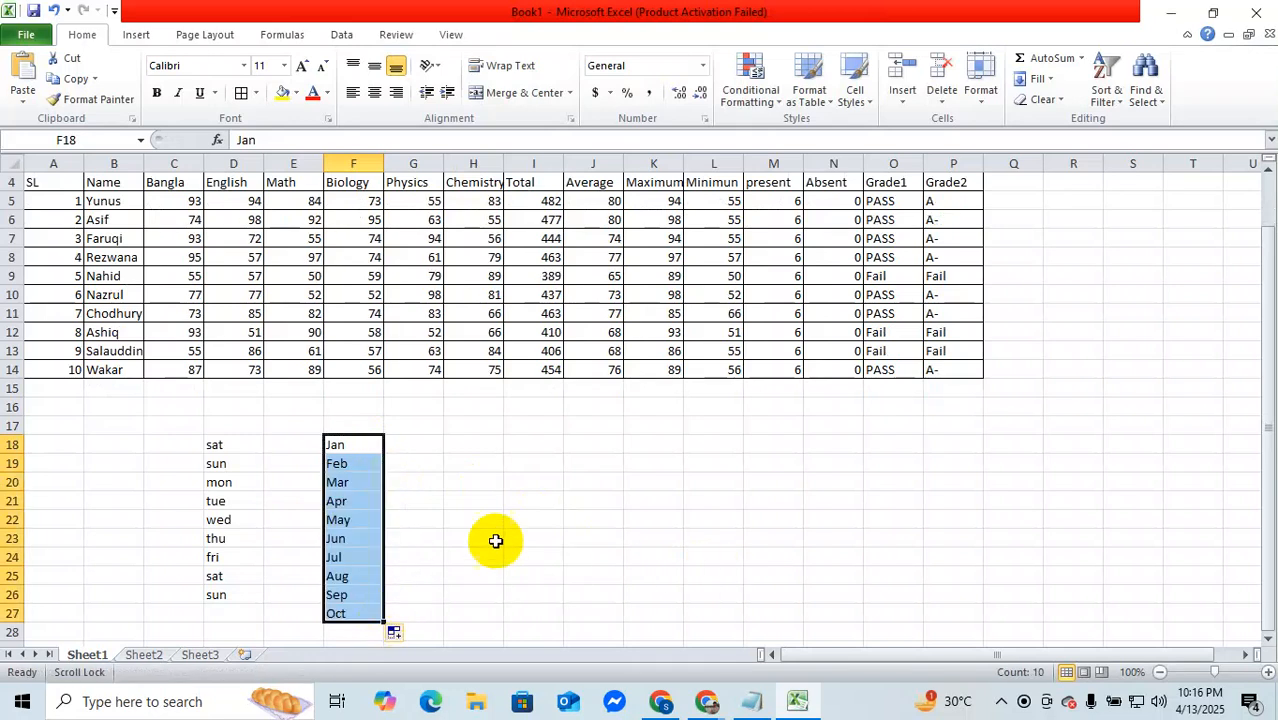
scroll(480, 510, down, 1)
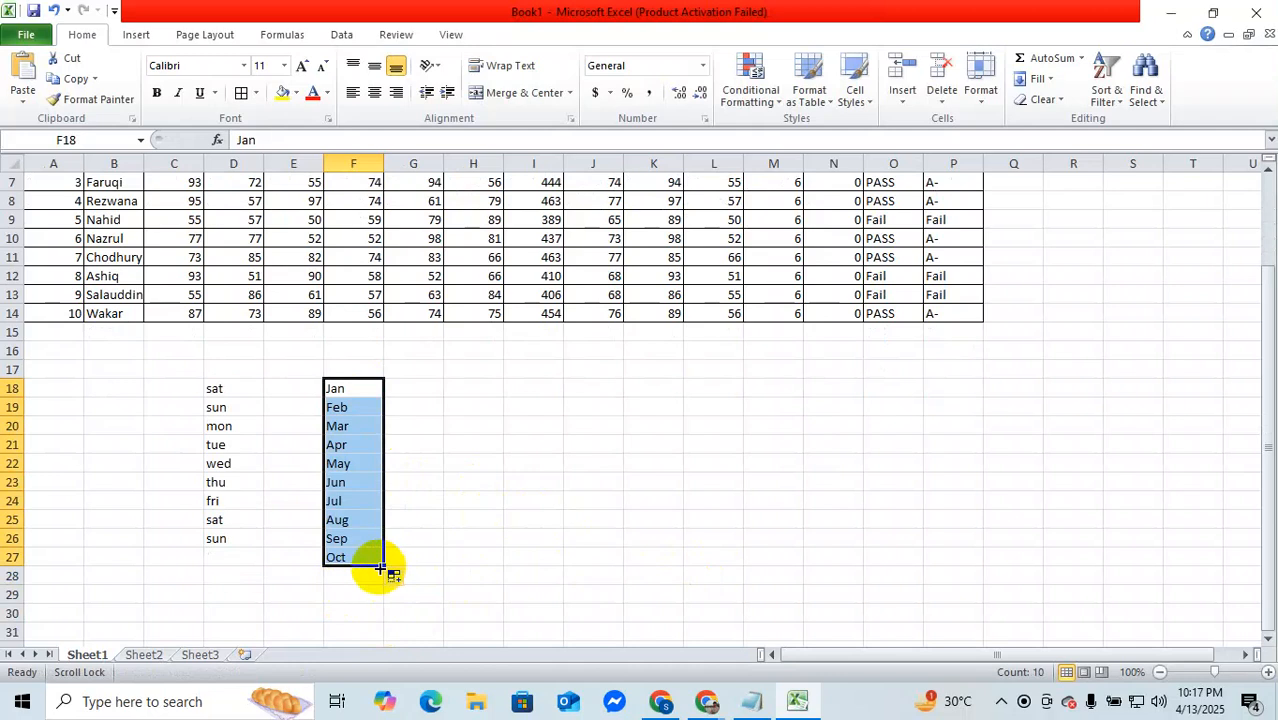
drag(388, 567, 399, 633)
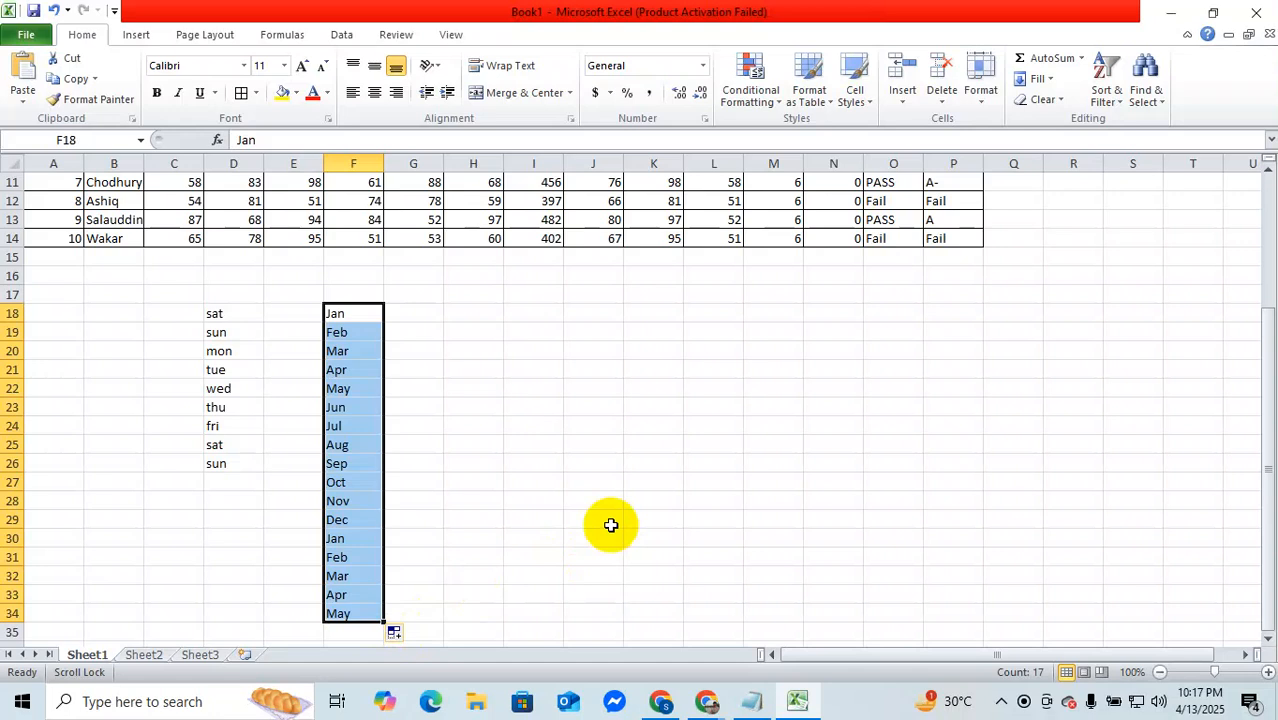
click(1171, 12)
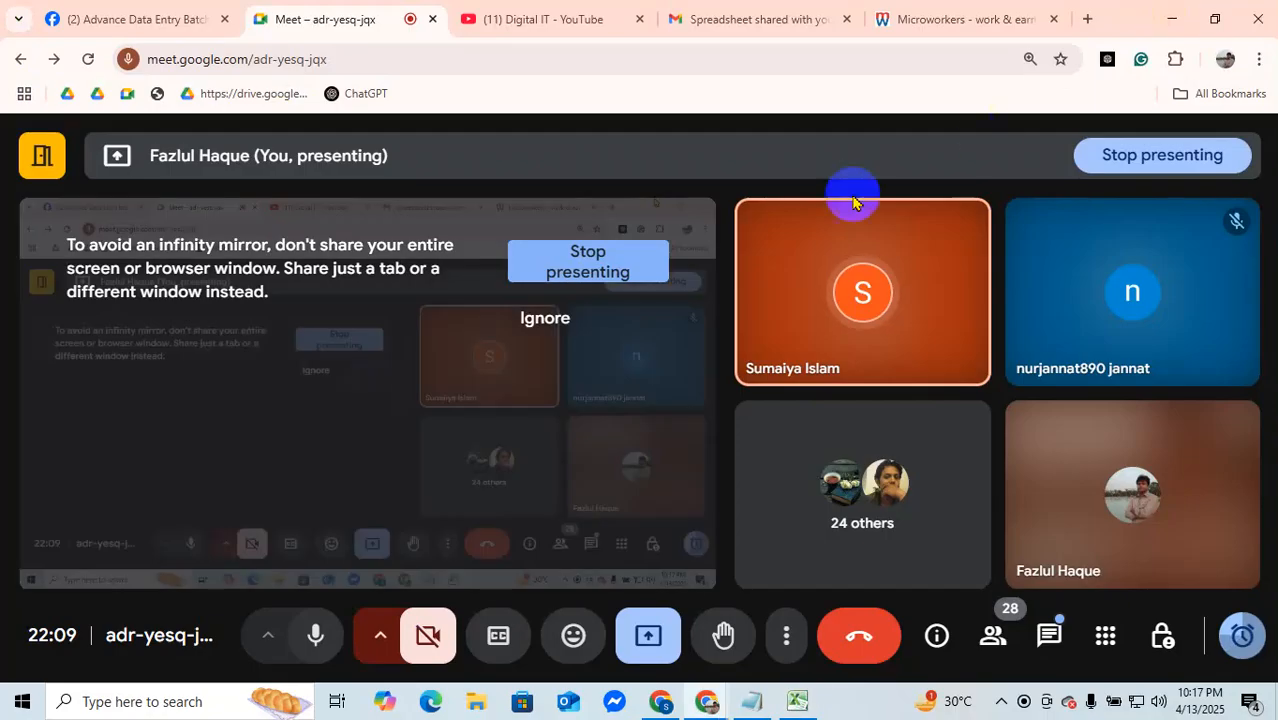
Step: Switch to Facebook, search for "410" and open the Advance Data Entry Batch 410(9.30PM TO 11.00PM) group
click(60, 10)
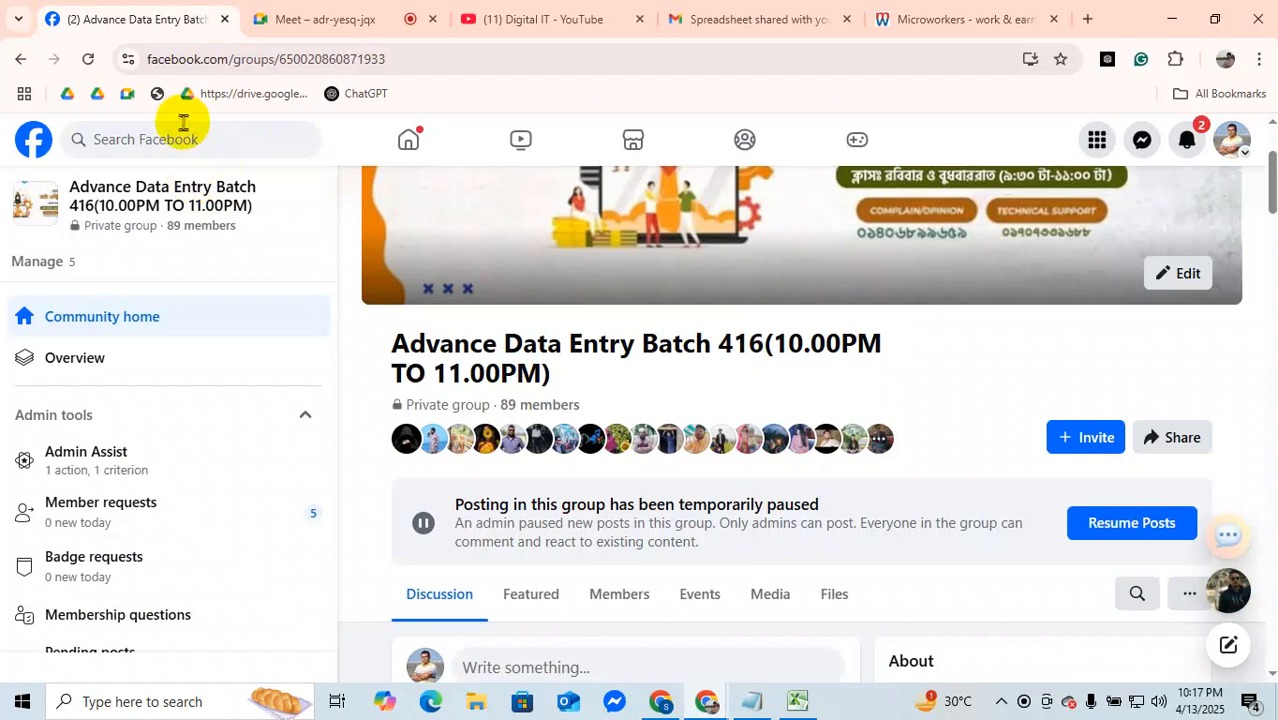
click(187, 131)
text(410)
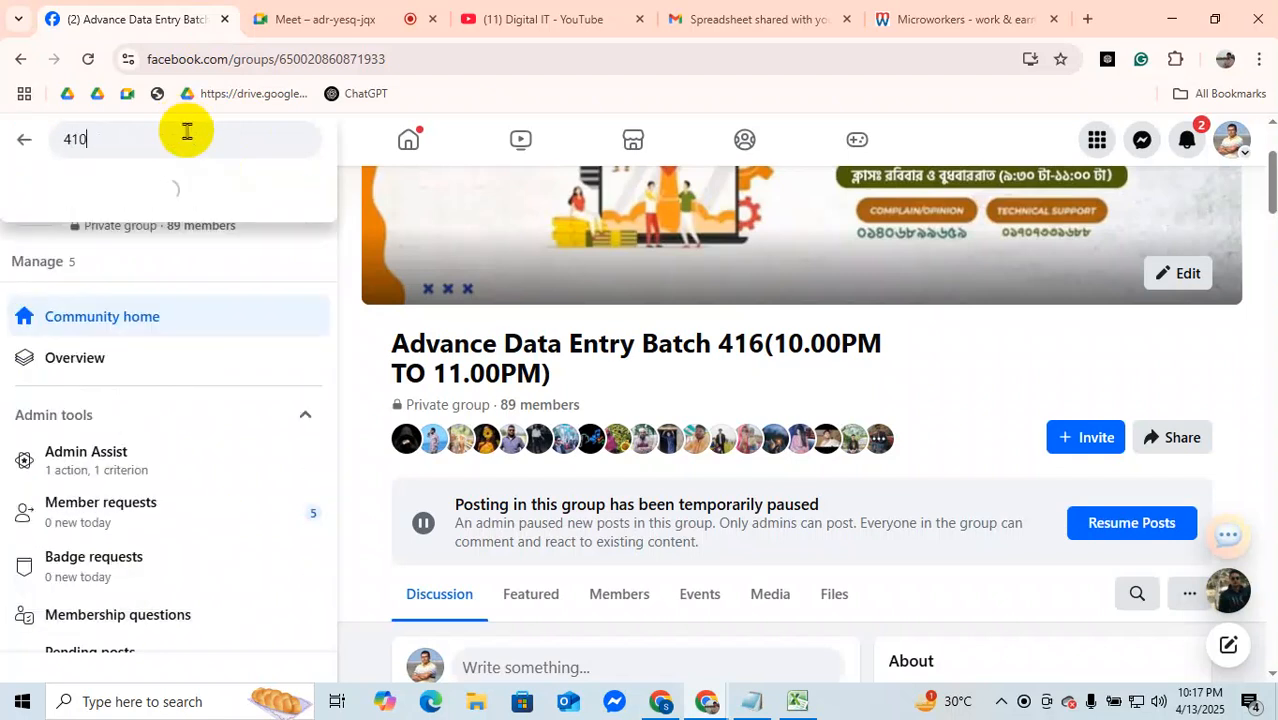
key(Return)
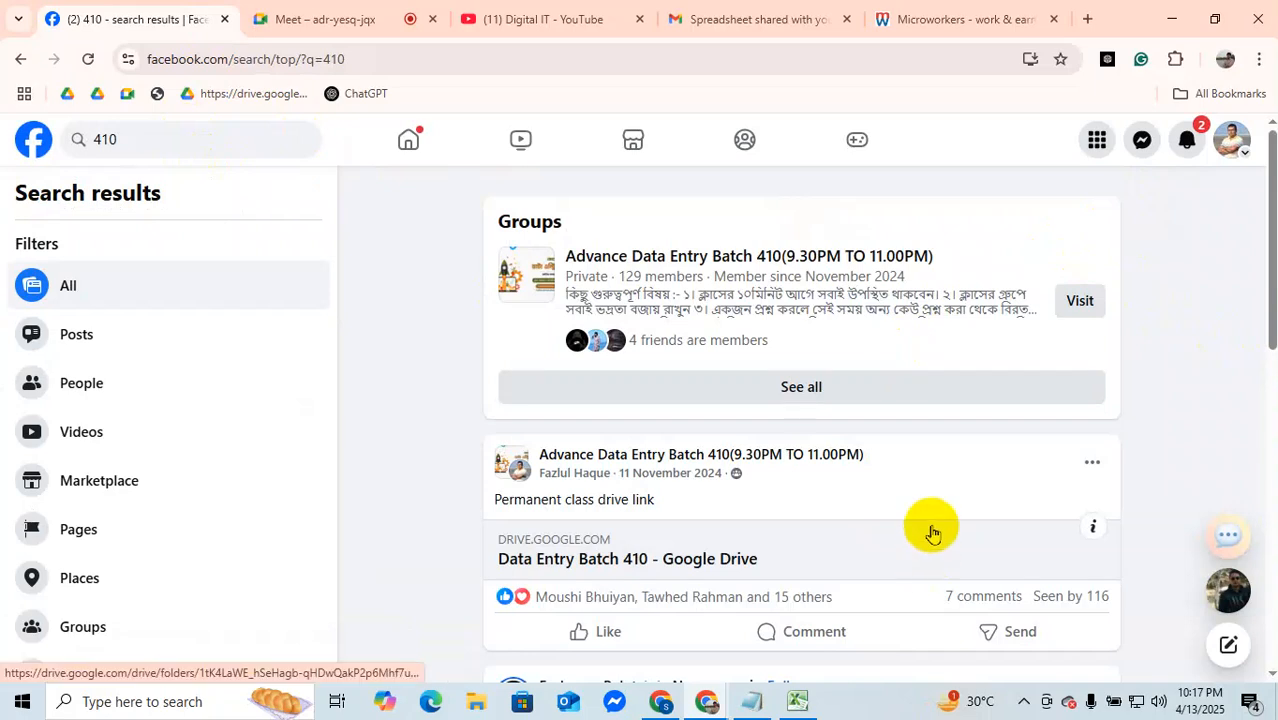
click(1078, 301)
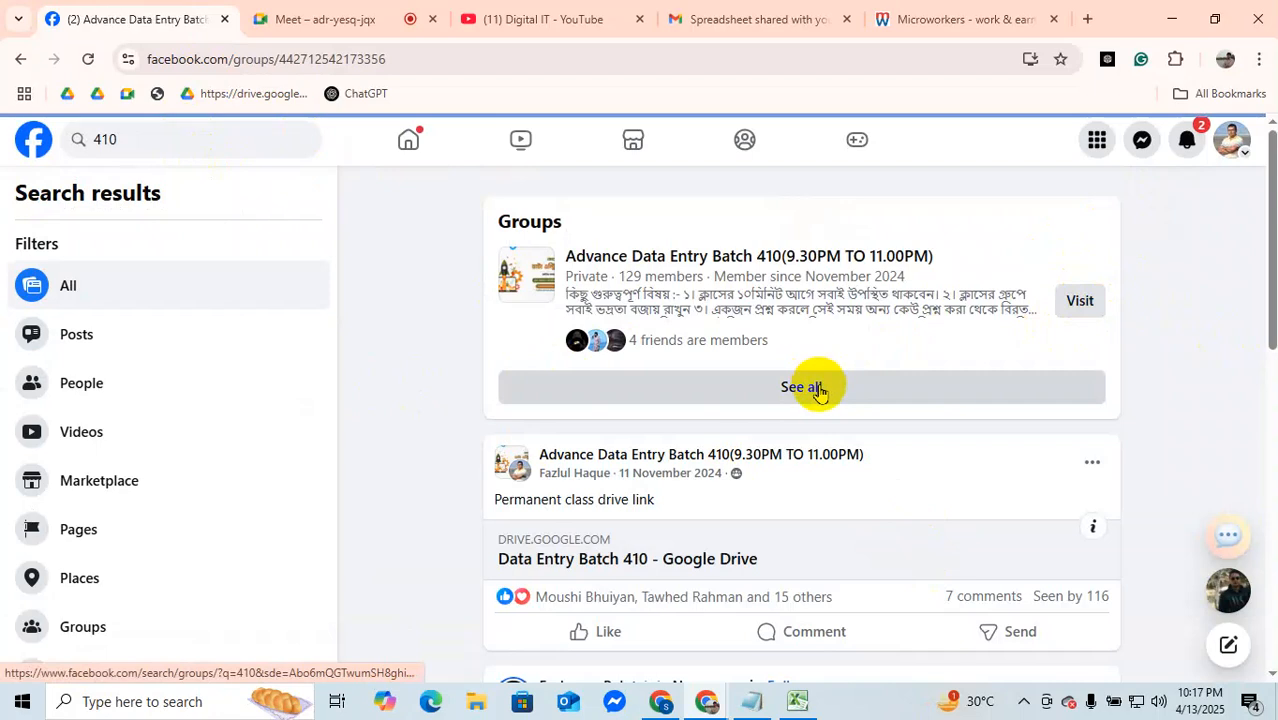
Step: Look through the Batch 410 group's feed back to the November 2024 posts, examining the shared class links, Drive links and course materials
scroll(726, 407, down, 15)
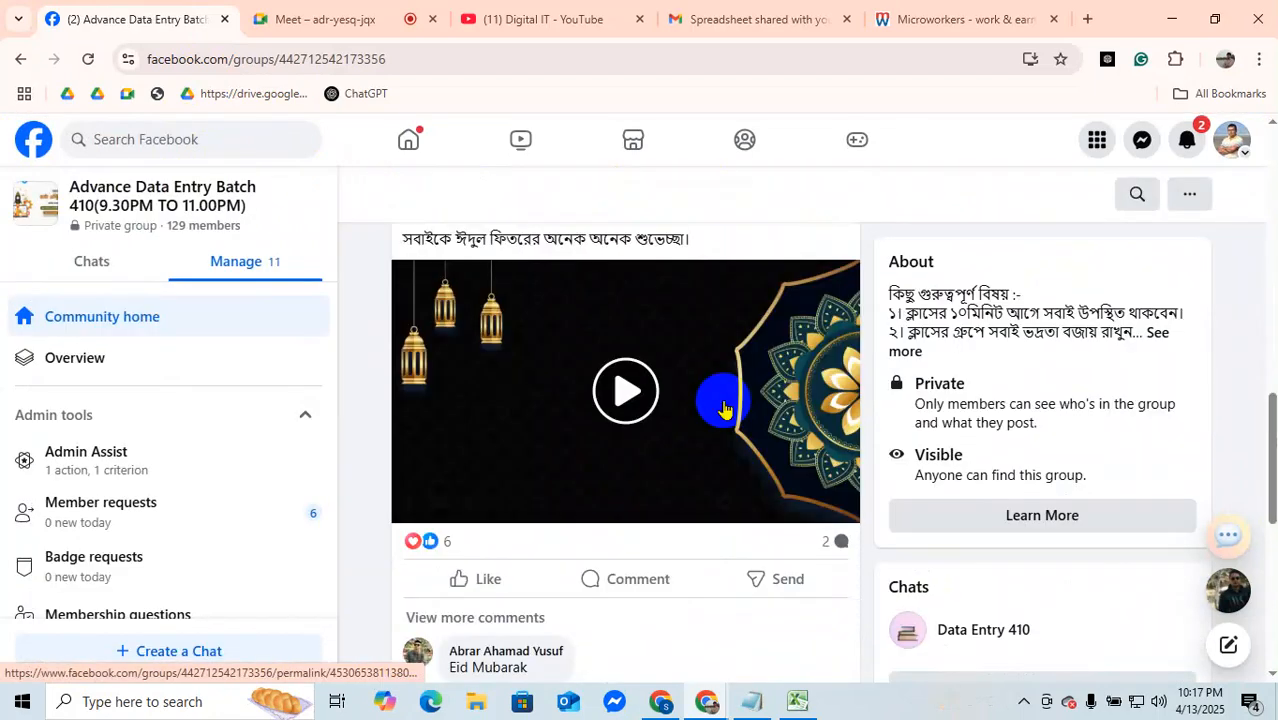
scroll(726, 410, down, 1)
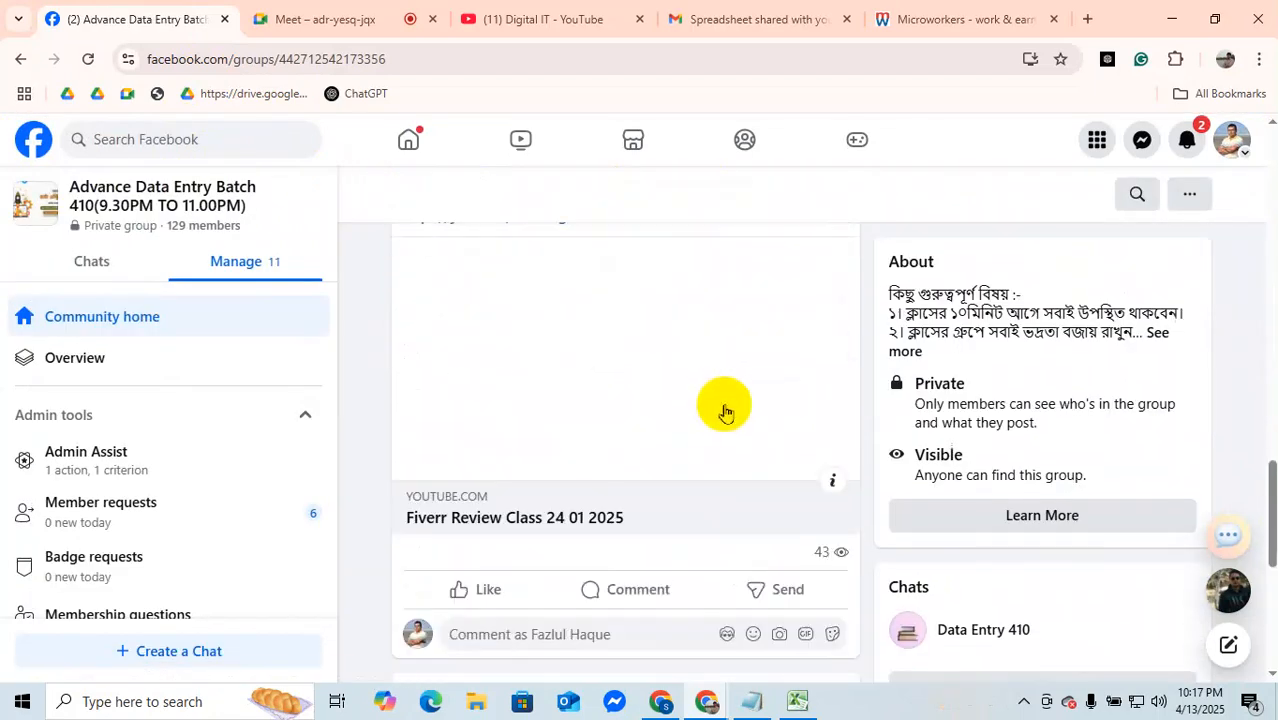
scroll(726, 412, down, 3)
scroll(726, 410, down, 6)
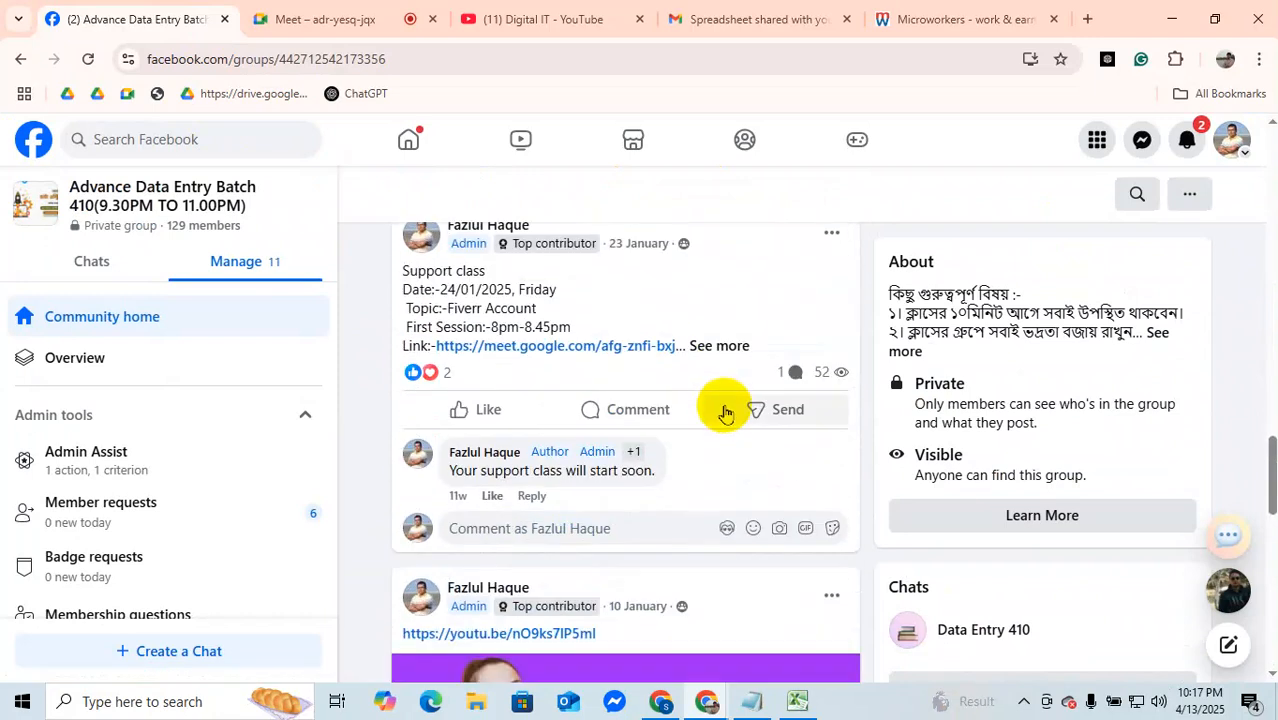
scroll(726, 412, down, 8)
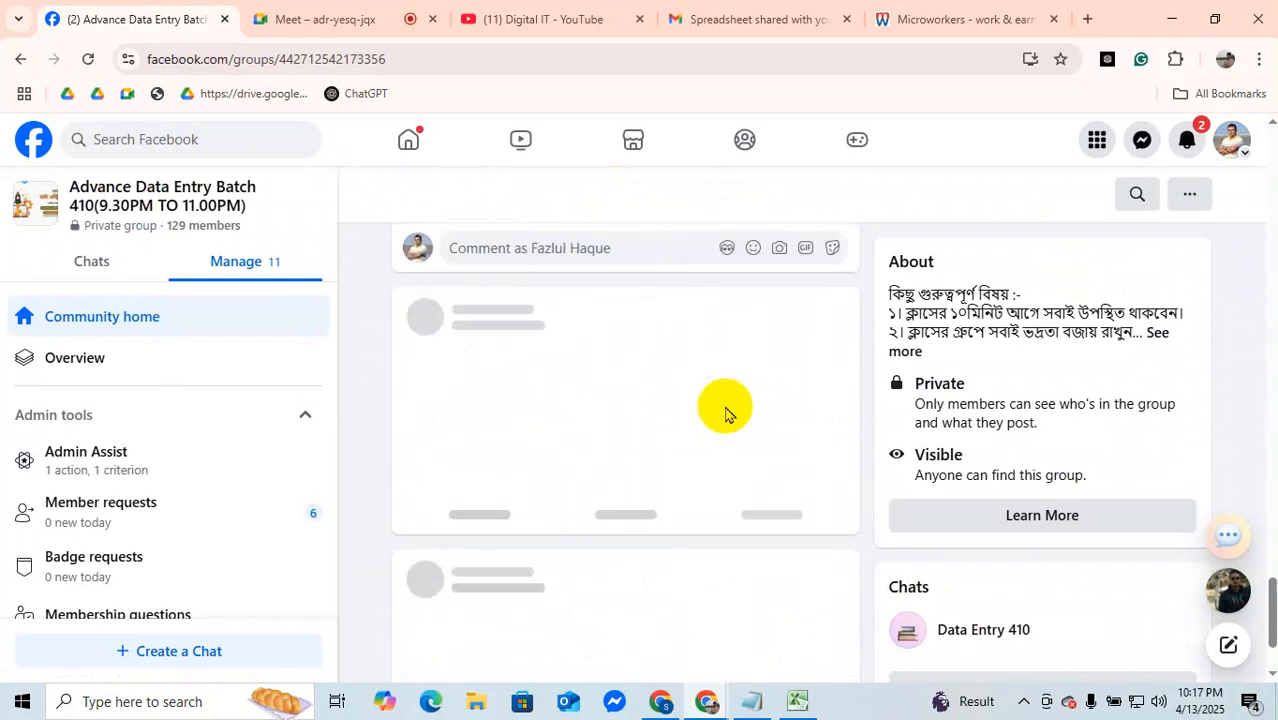
scroll(727, 409, down, 8)
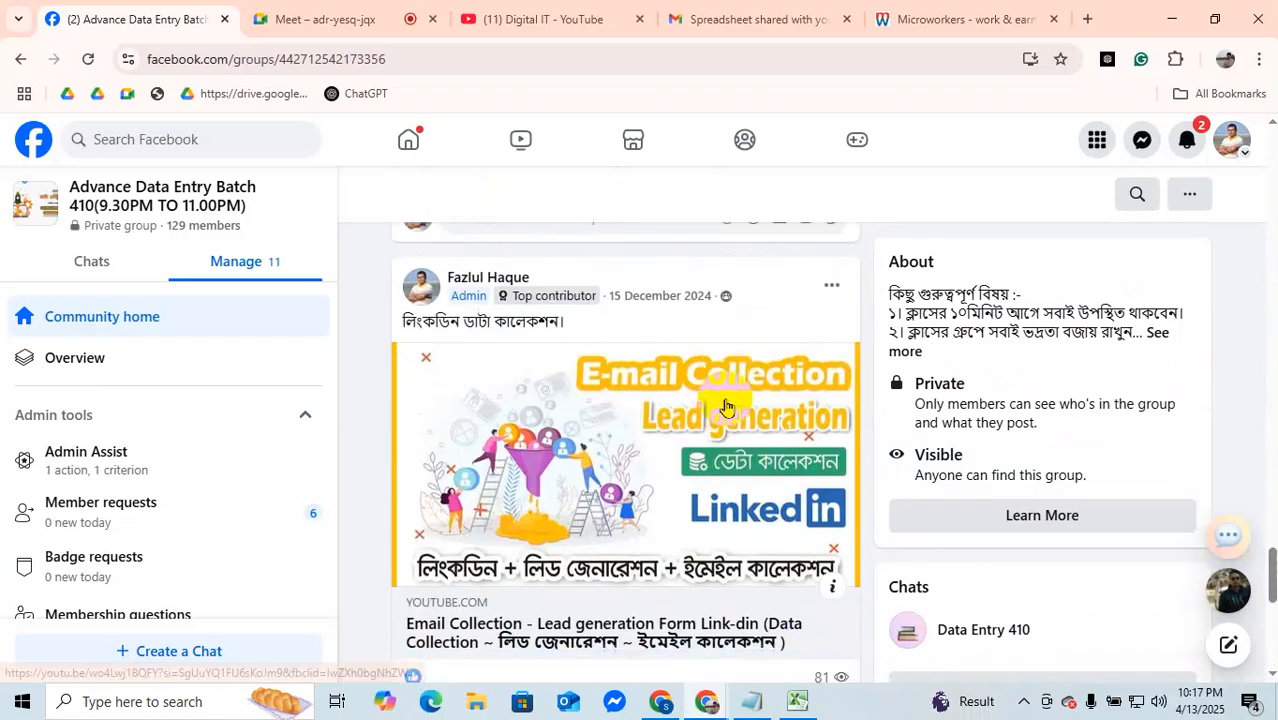
scroll(727, 404, down, 9)
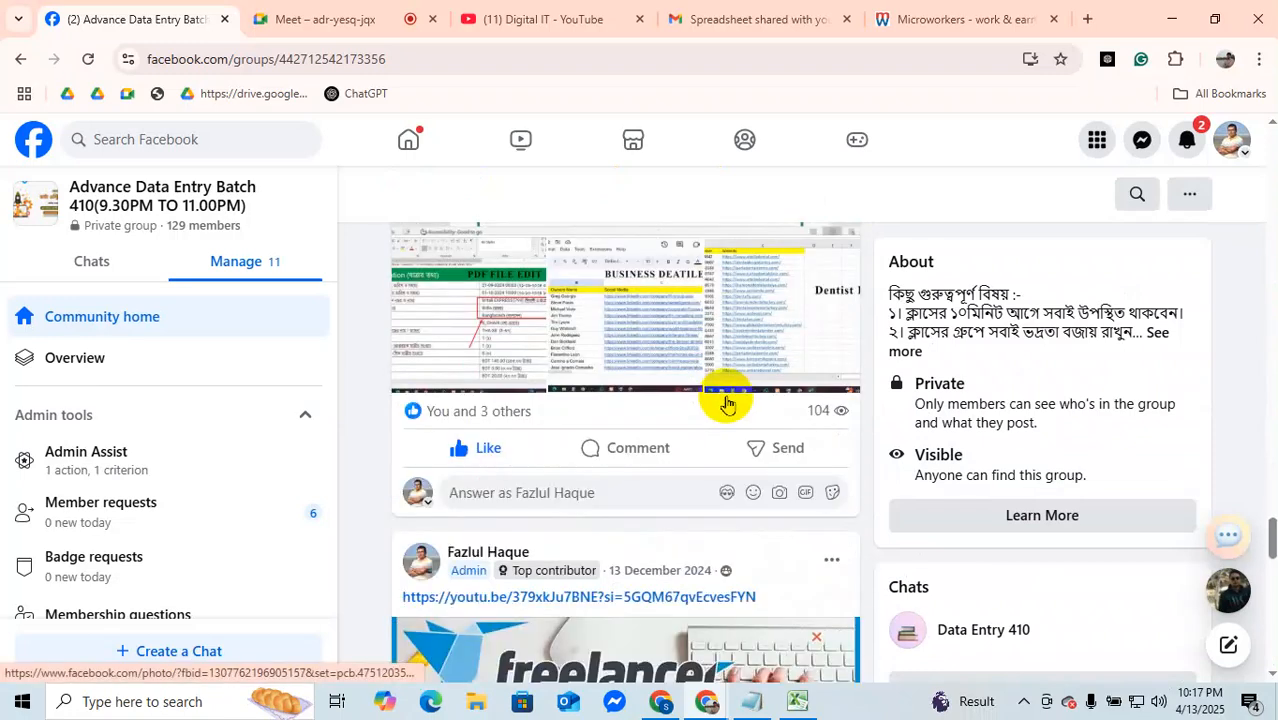
scroll(729, 403, down, 3)
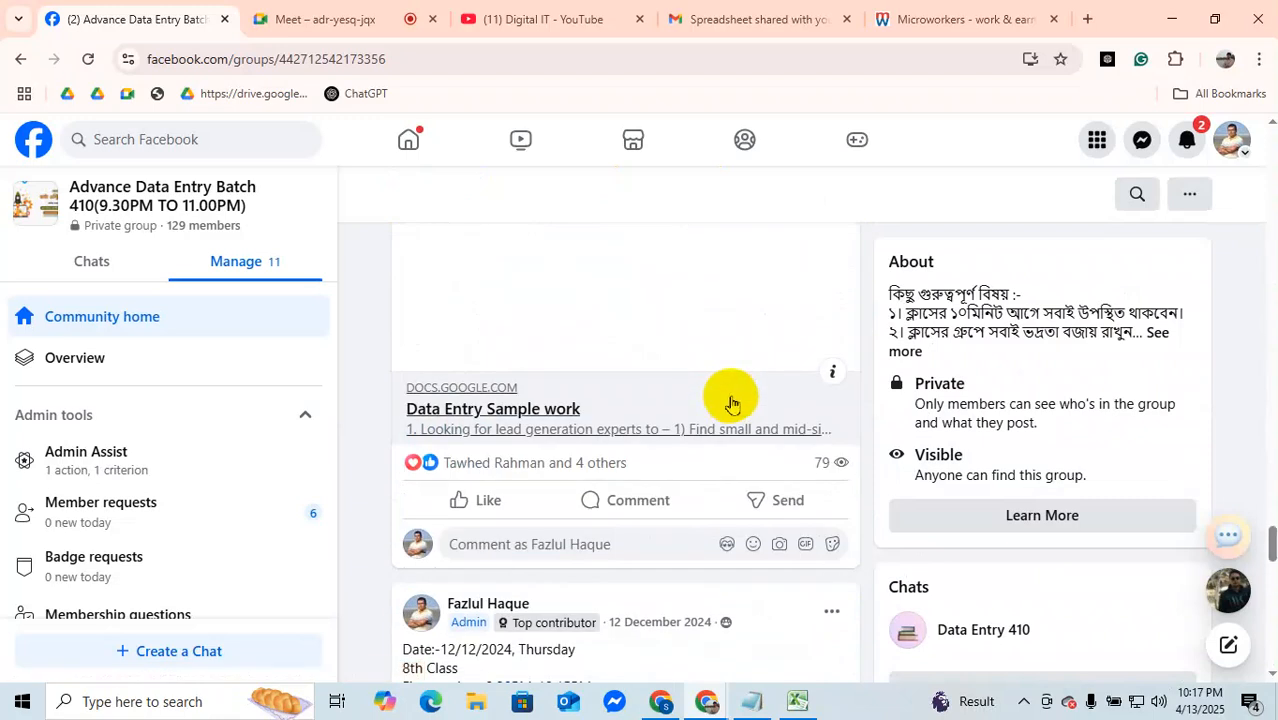
scroll(731, 400, down, 7)
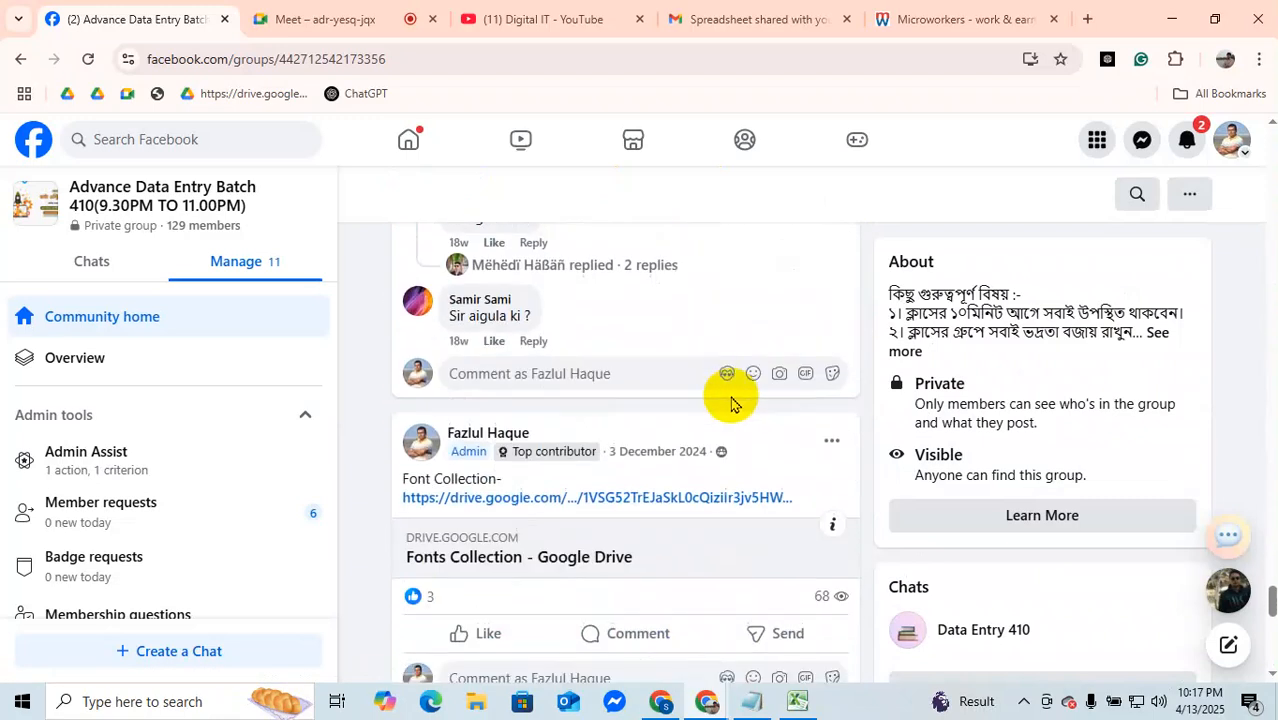
scroll(733, 401, down, 3)
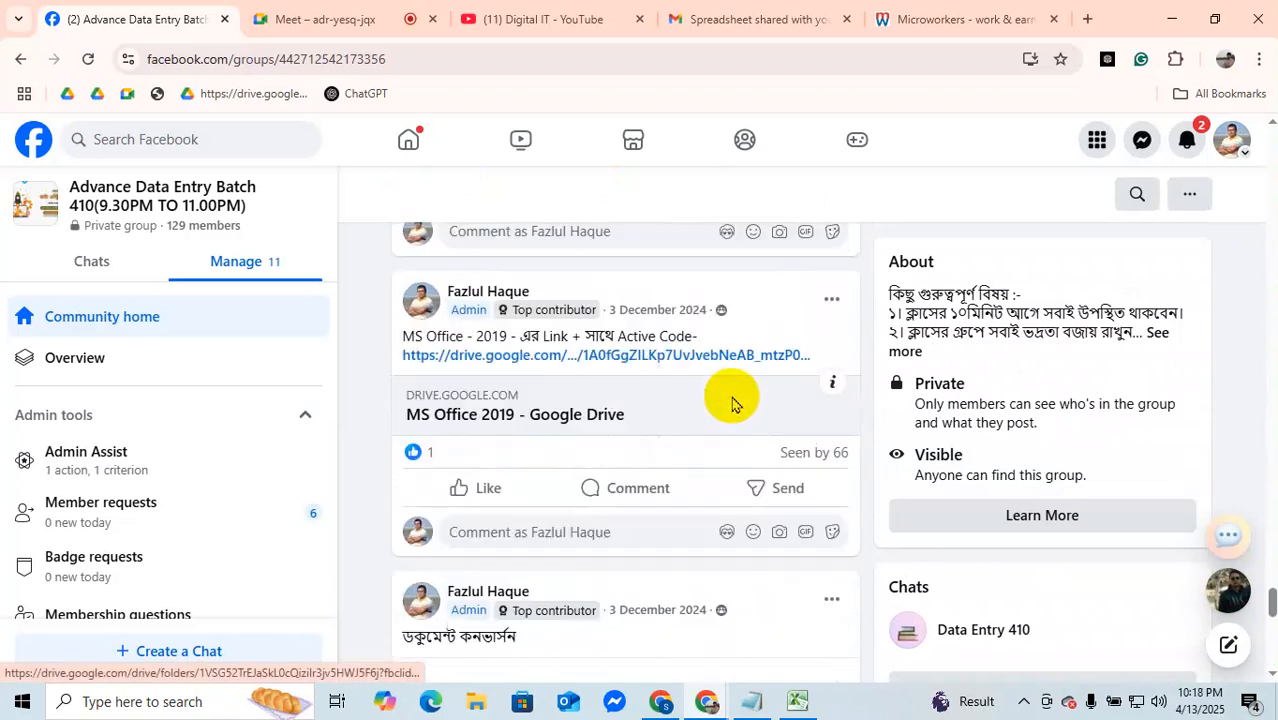
scroll(732, 403, down, 3)
scroll(735, 401, down, 2)
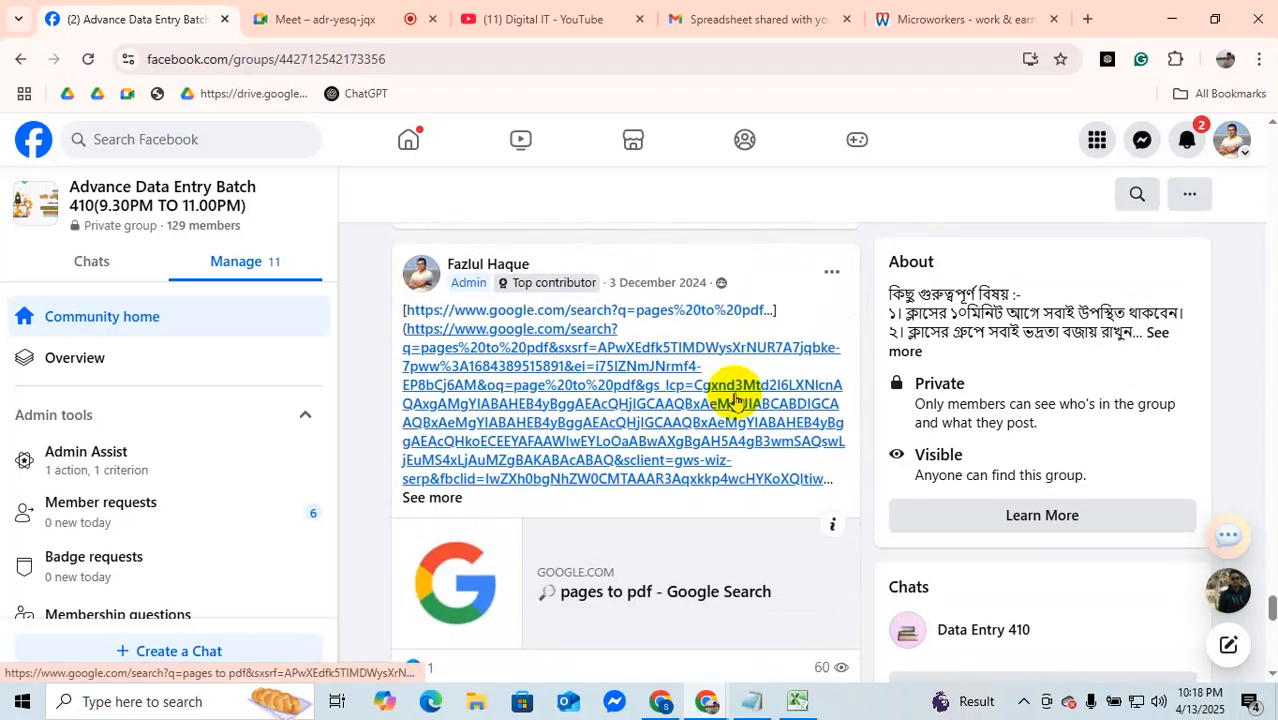
scroll(735, 401, down, 5)
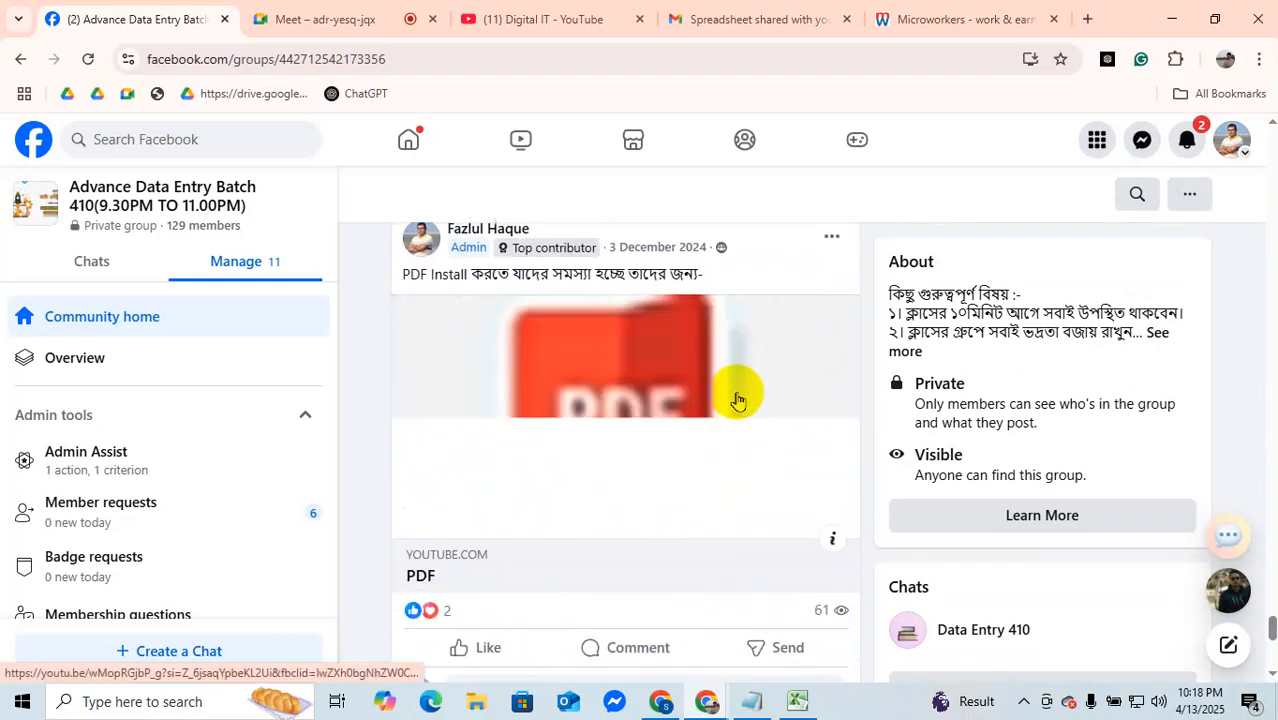
scroll(737, 400, down, 4)
scroll(737, 397, down, 5)
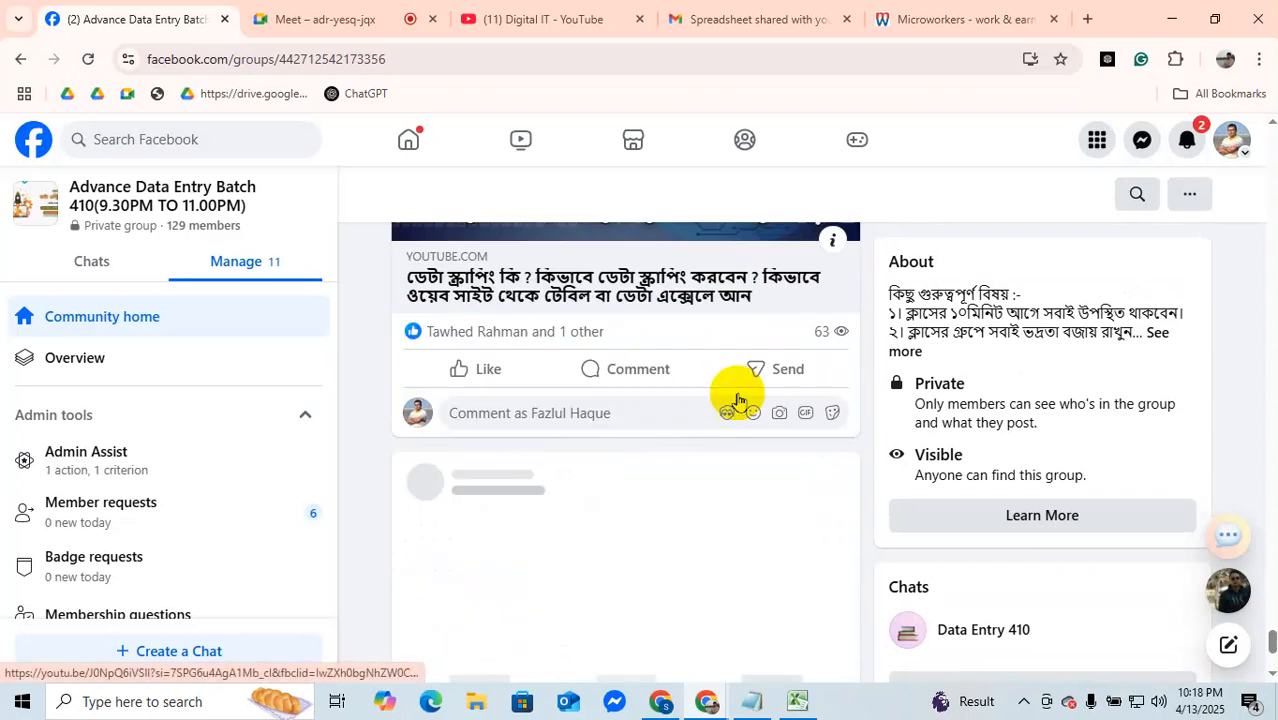
scroll(737, 400, down, 3)
scroll(737, 400, down, 10)
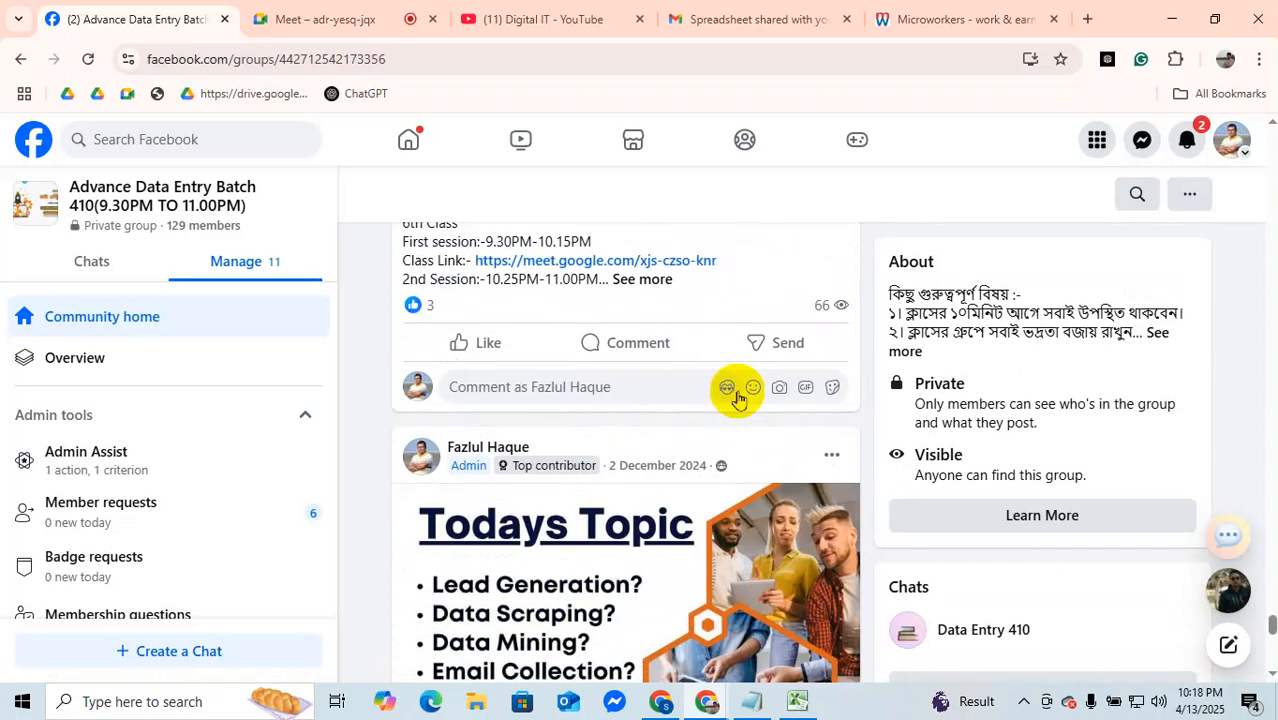
scroll(737, 397, down, 3)
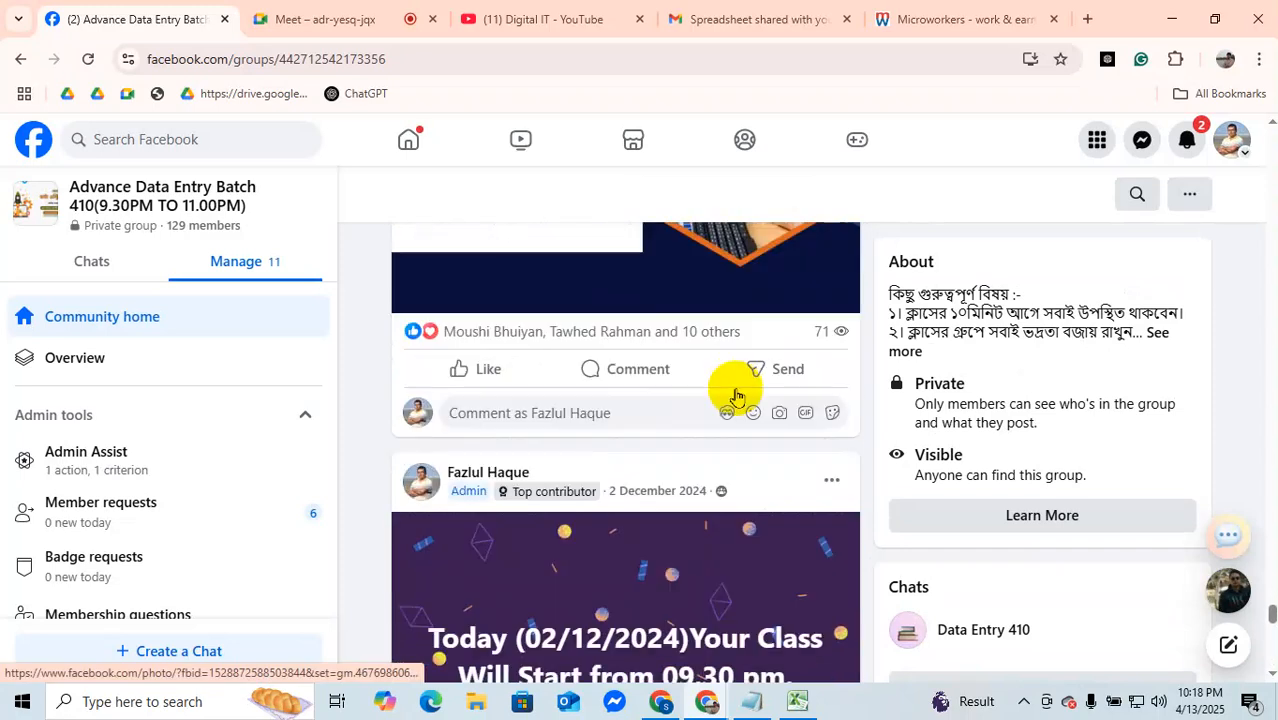
scroll(737, 397, down, 5)
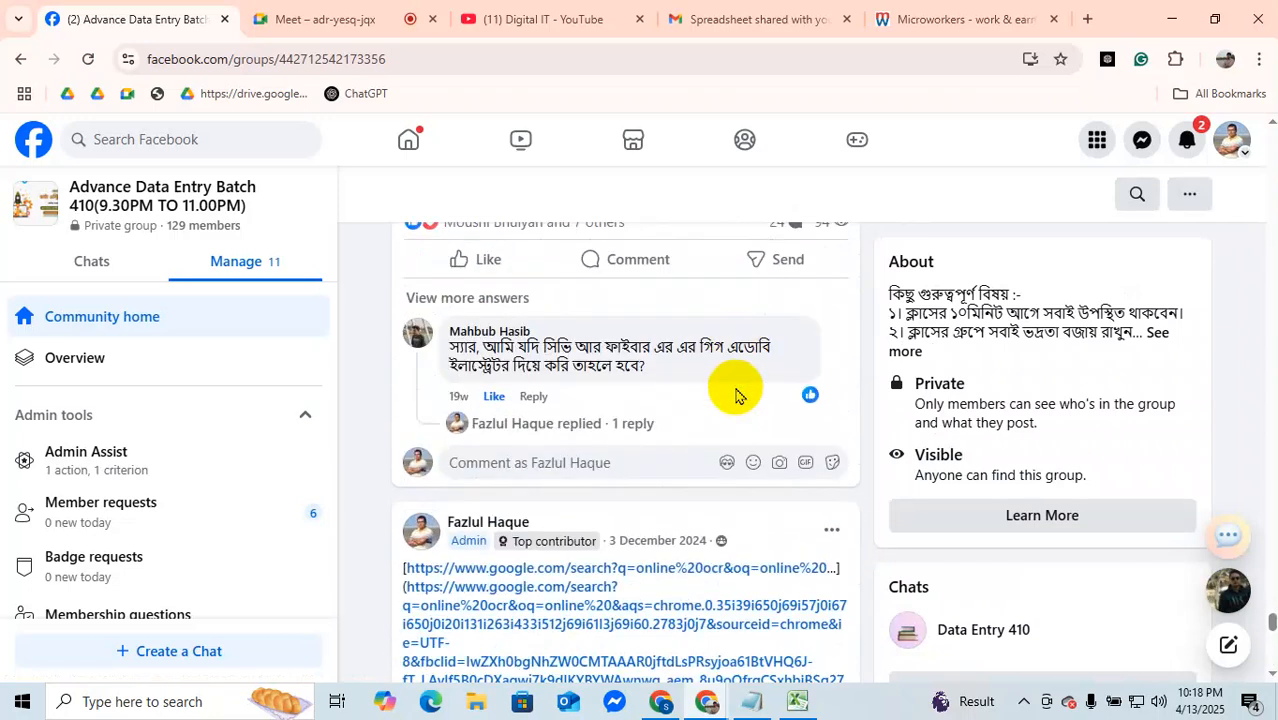
scroll(737, 397, down, 6)
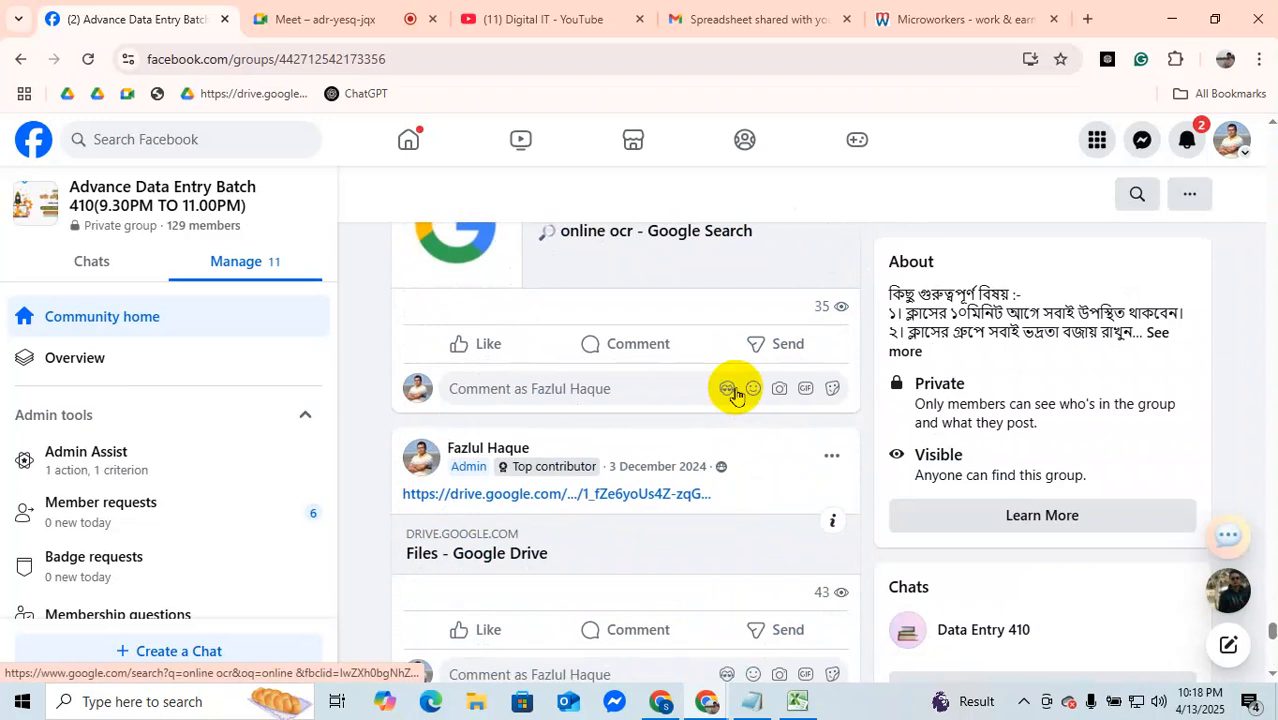
scroll(737, 395, down, 5)
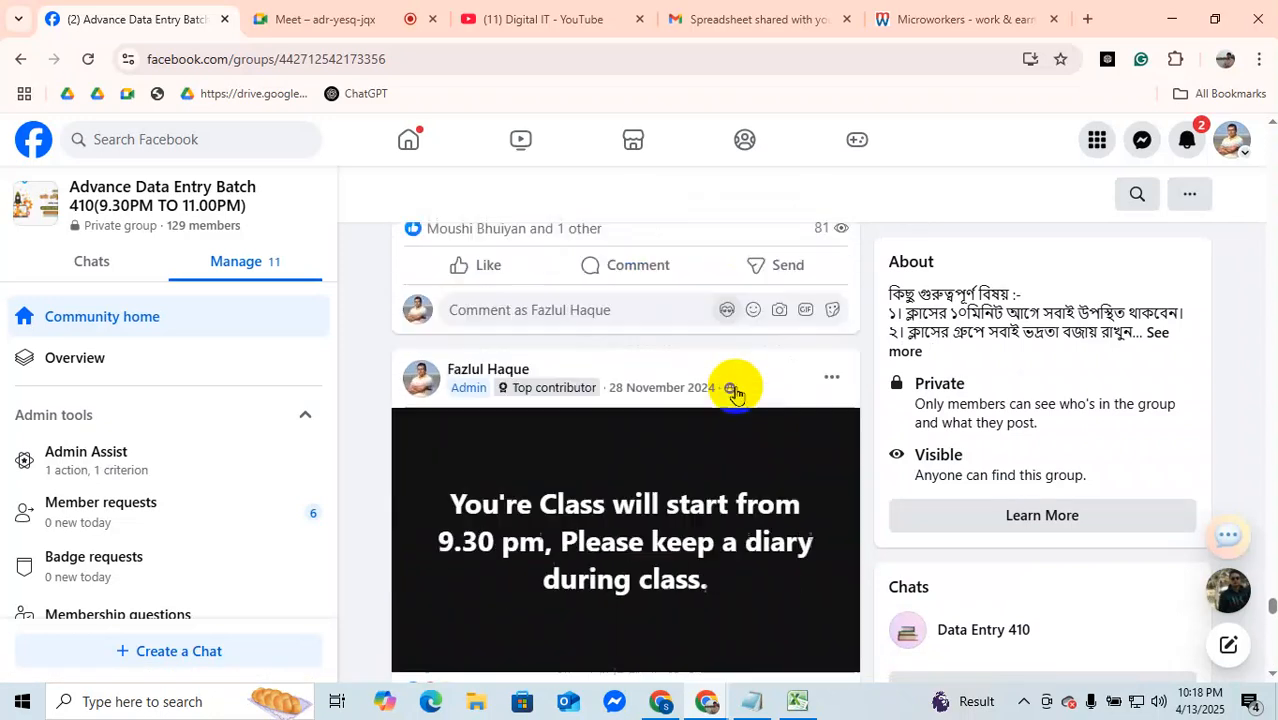
scroll(737, 395, down, 10)
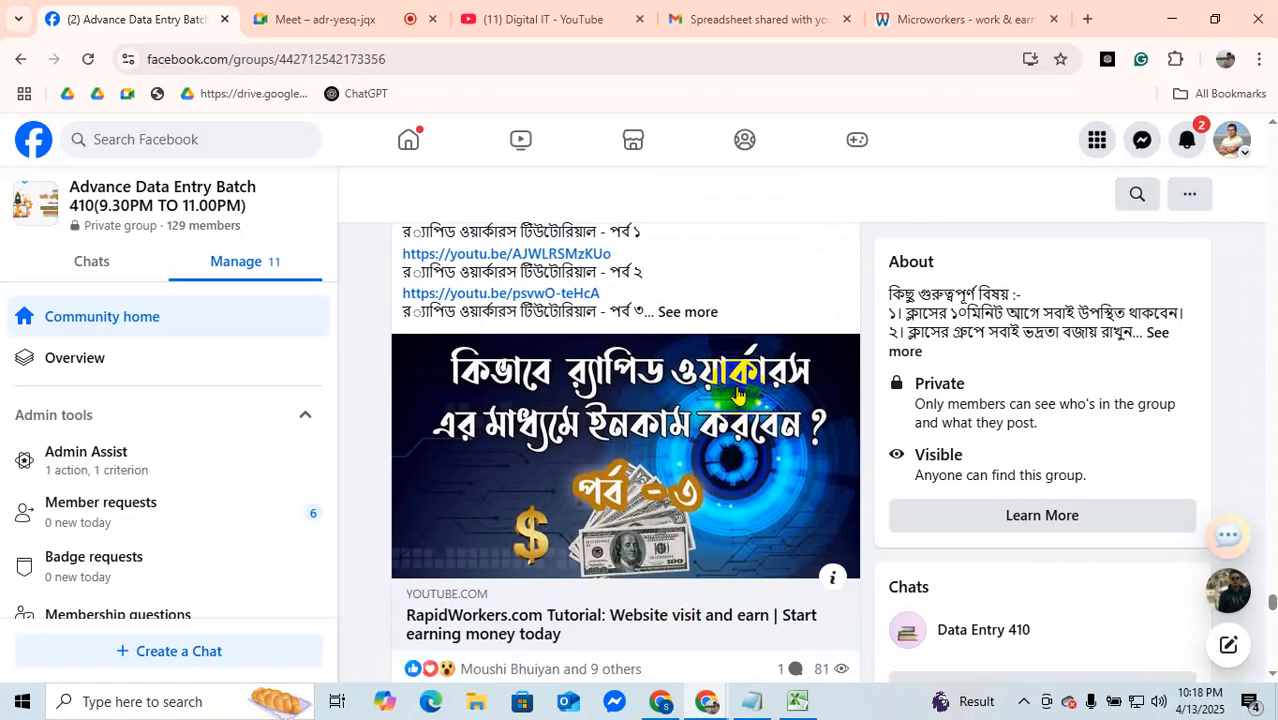
scroll(737, 395, down, 3)
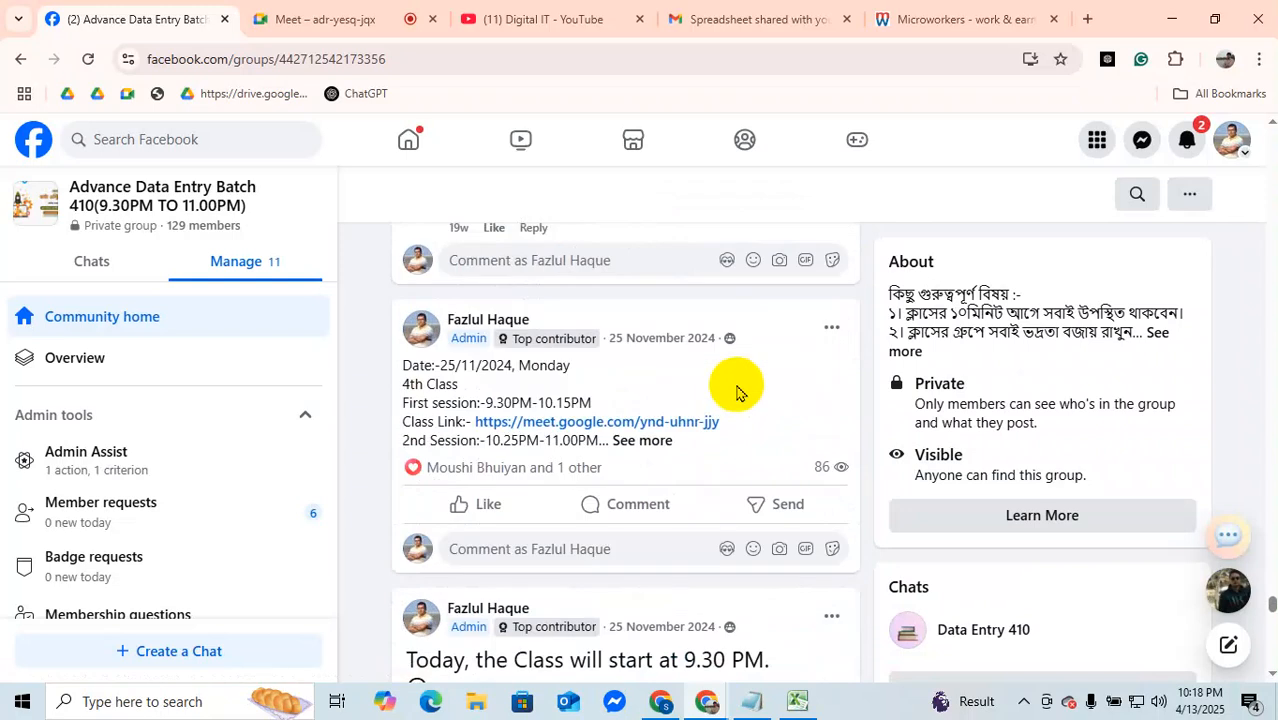
scroll(737, 393, down, 3)
scroll(737, 387, down, 12)
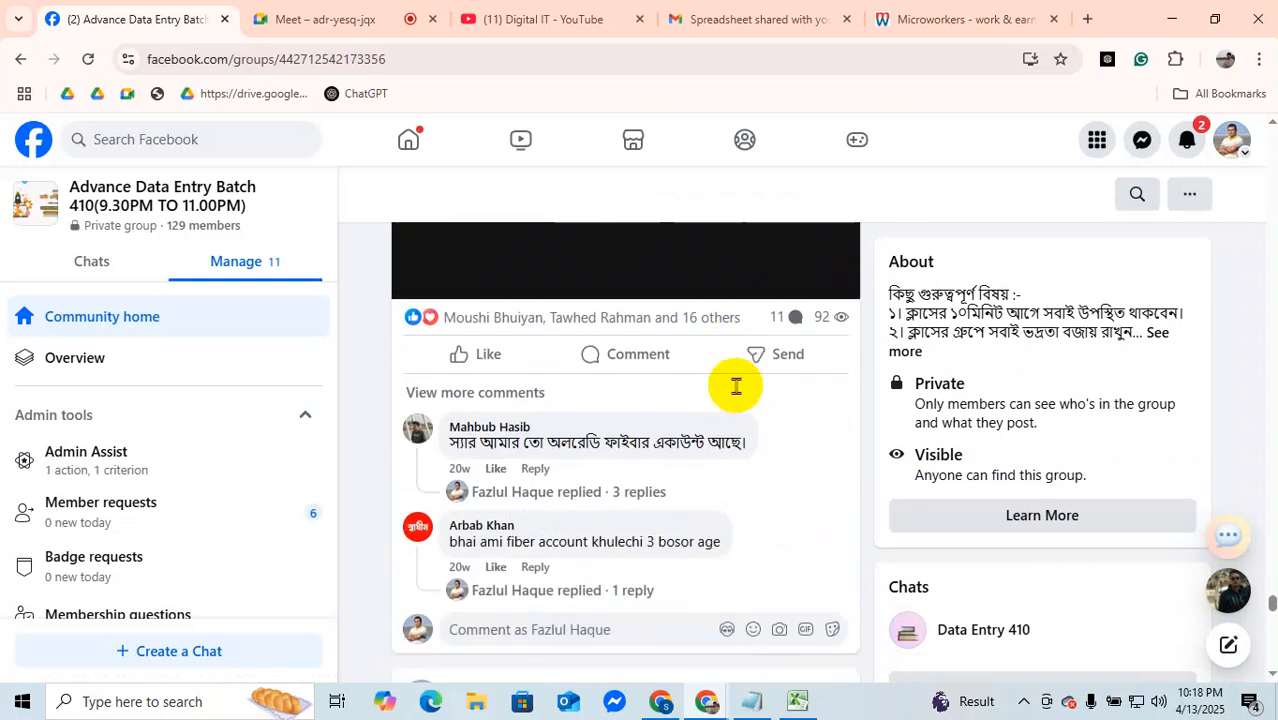
scroll(737, 390, down, 11)
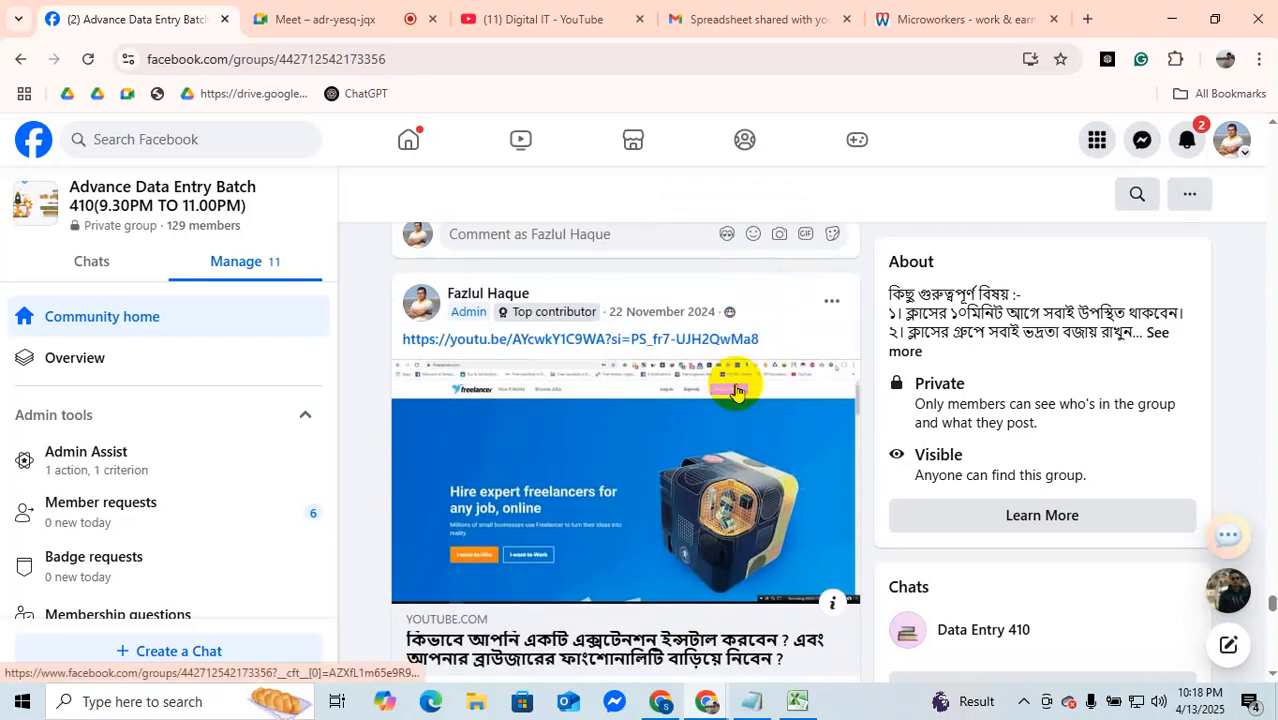
scroll(737, 383, down, 3)
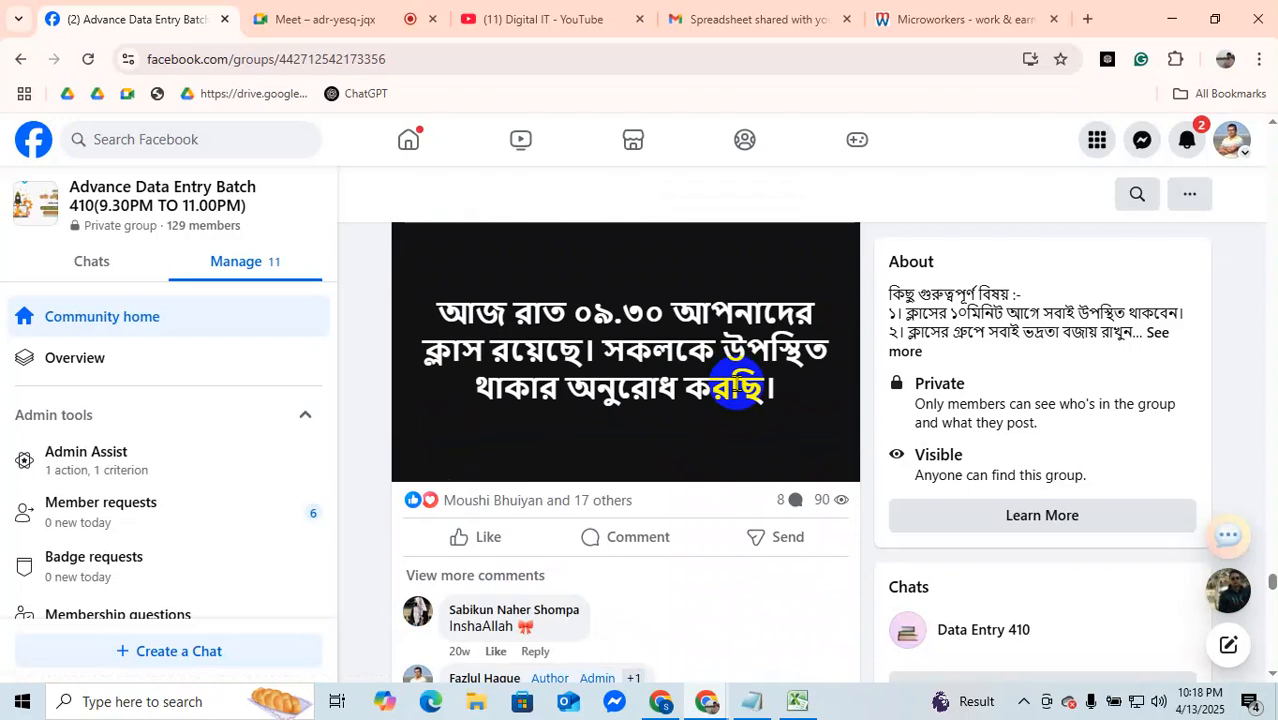
scroll(737, 388, down, 2)
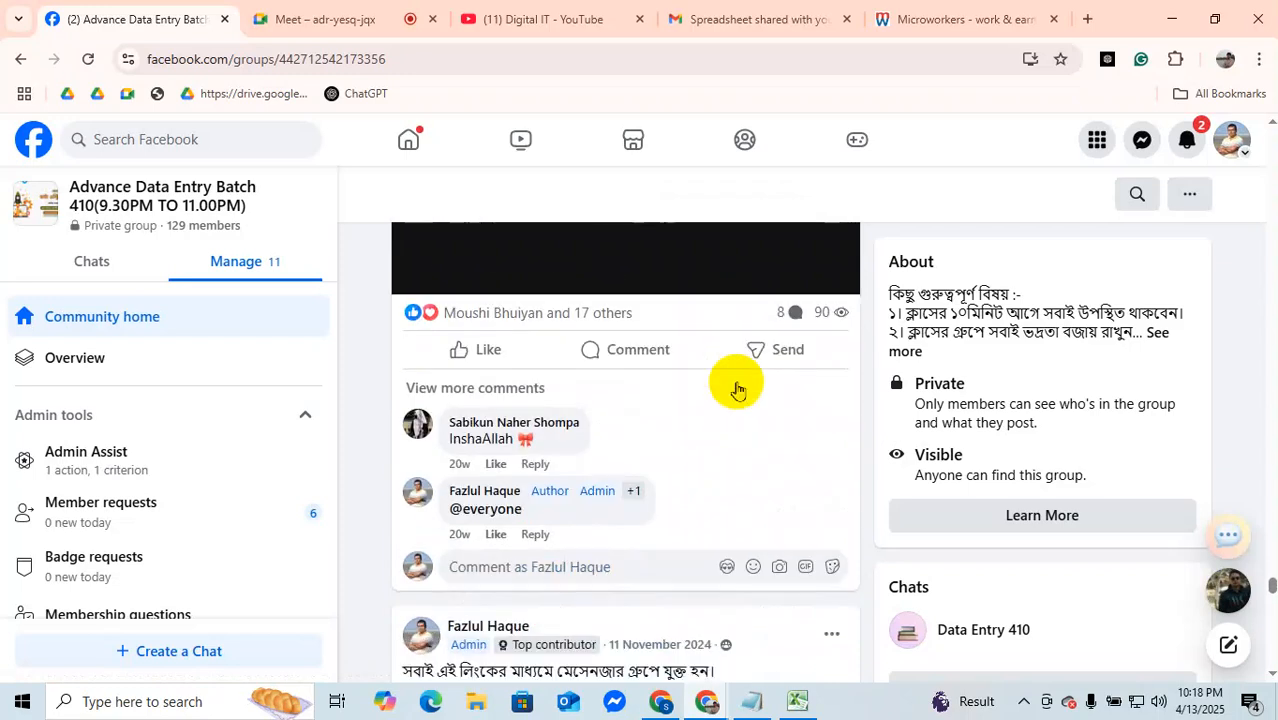
scroll(737, 388, down, 8)
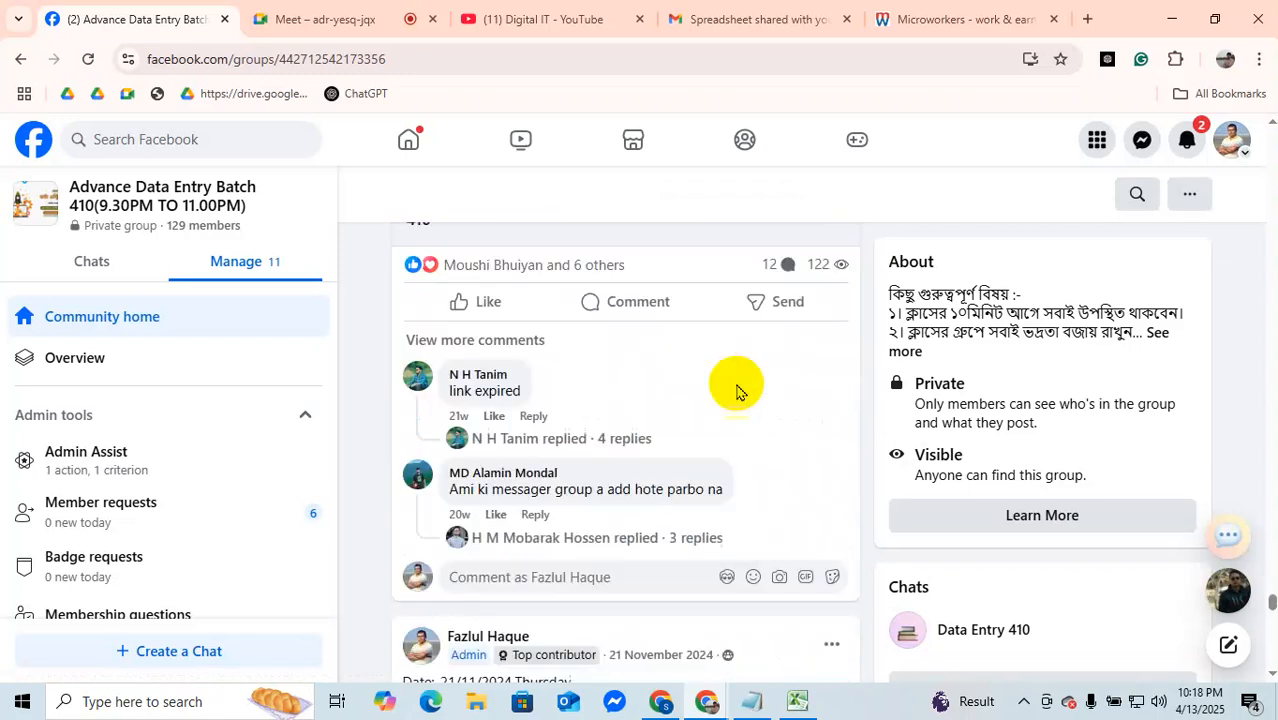
scroll(737, 390, down, 3)
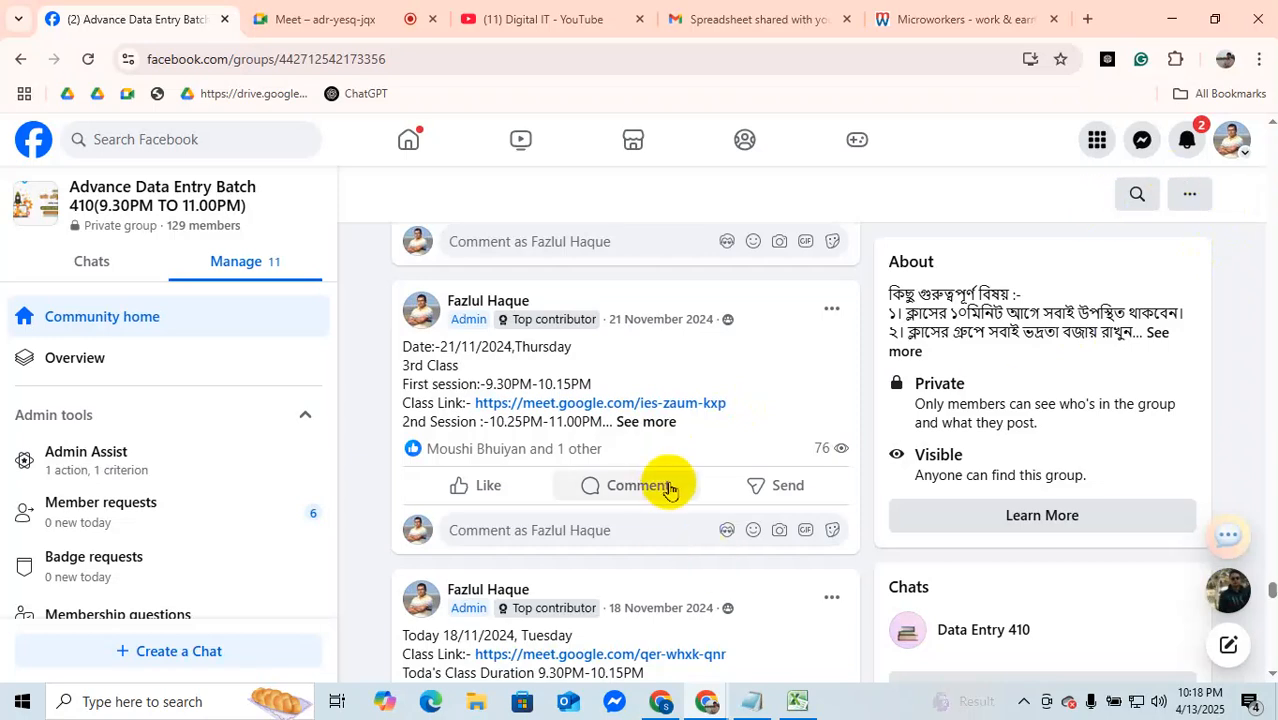
scroll(672, 490, down, 10)
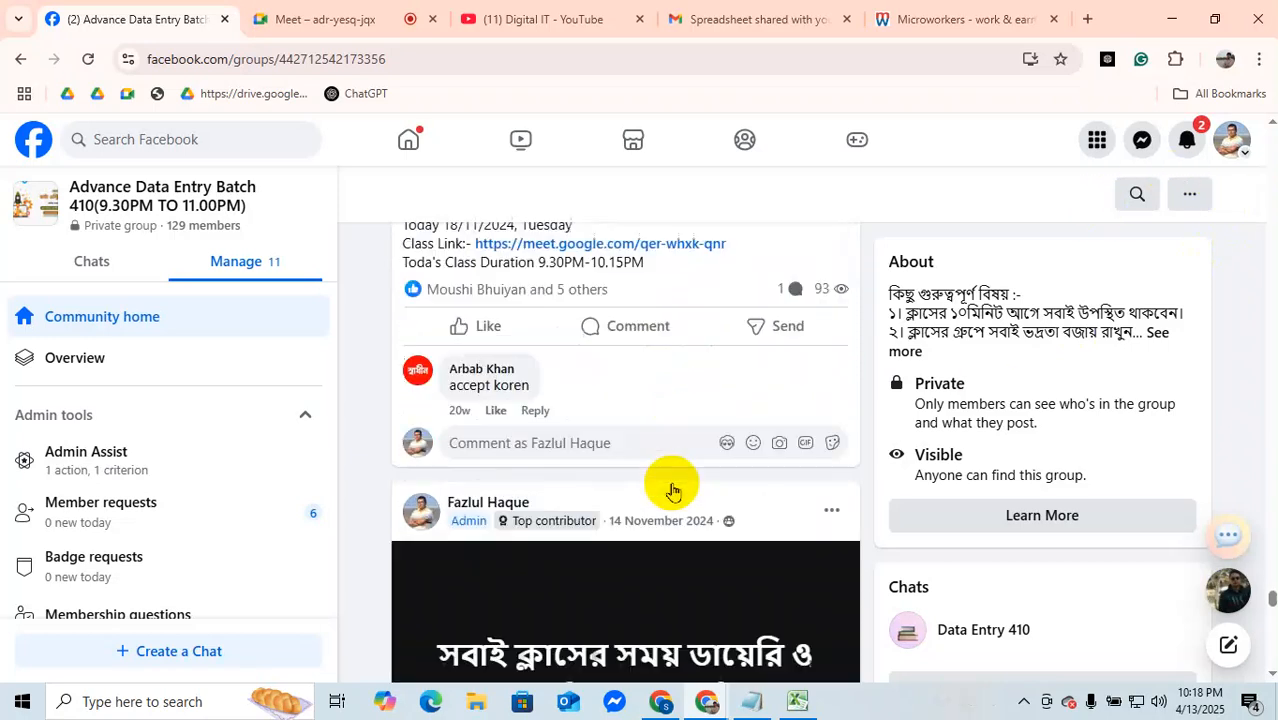
scroll(673, 494, down, 10)
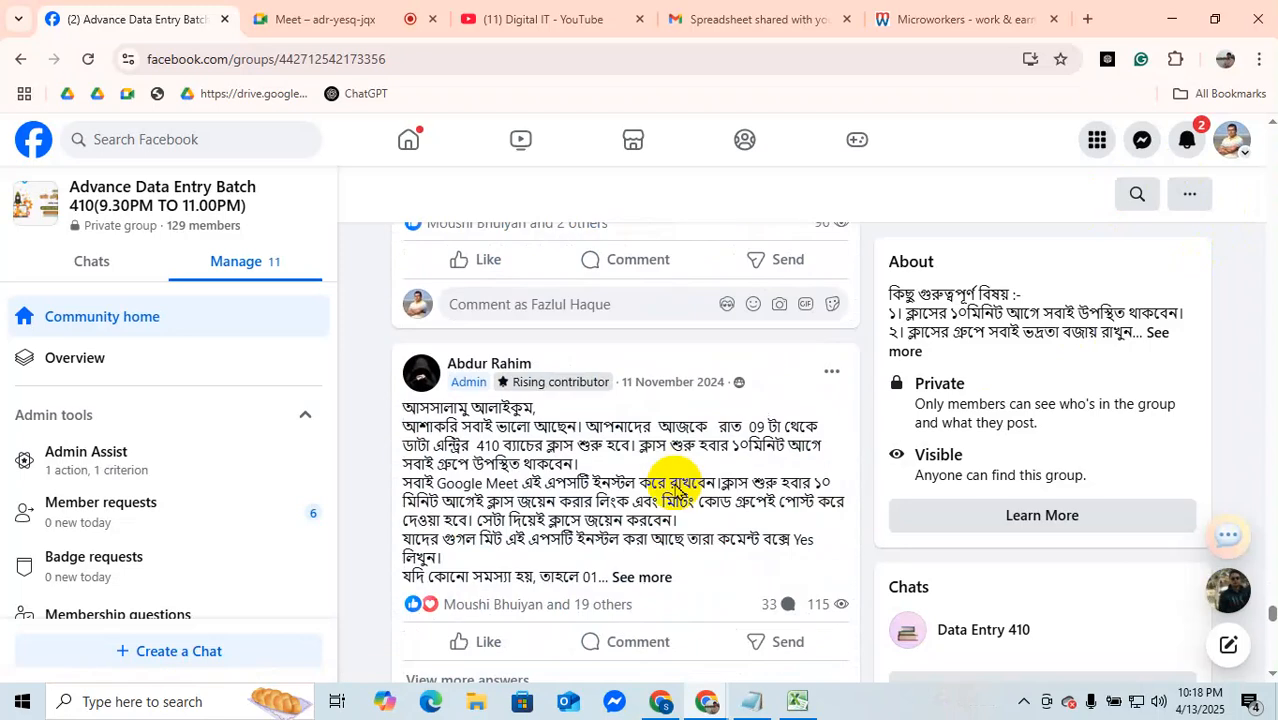
scroll(675, 490, down, 10)
scroll(675, 490, down, 10)
scroll(673, 494, down, 1)
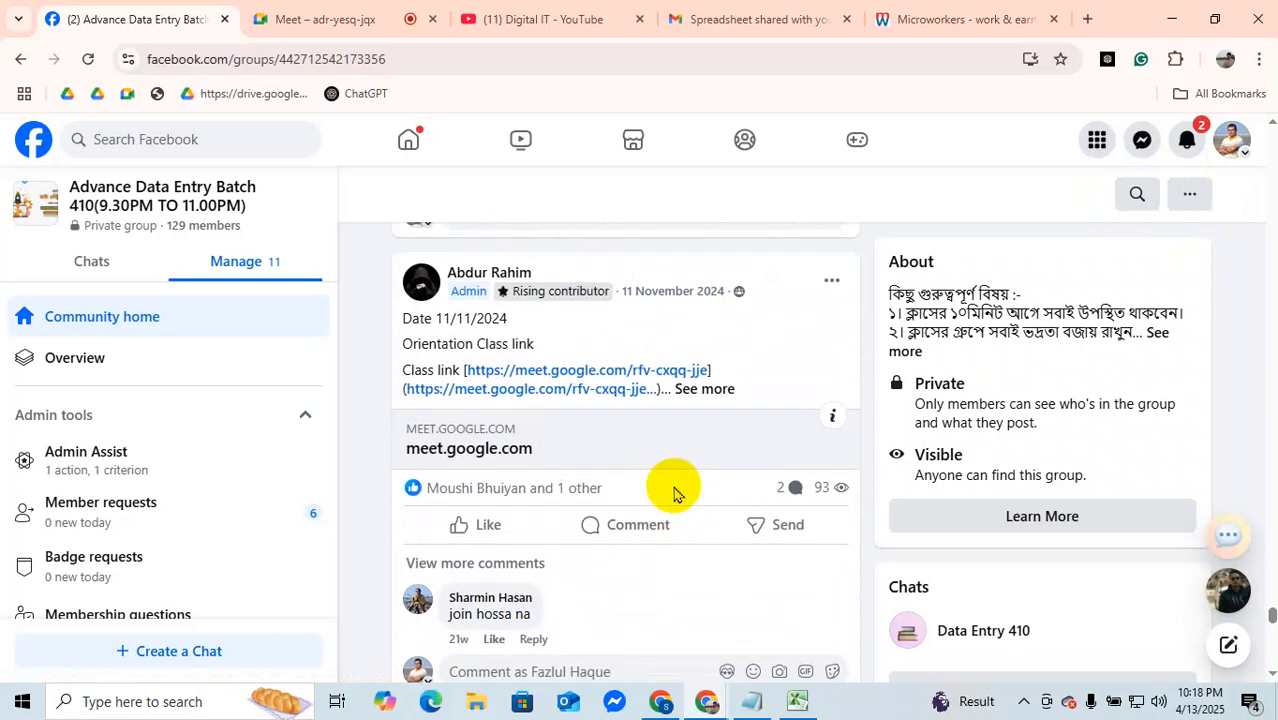
scroll(673, 494, down, 3)
scroll(675, 495, down, 2)
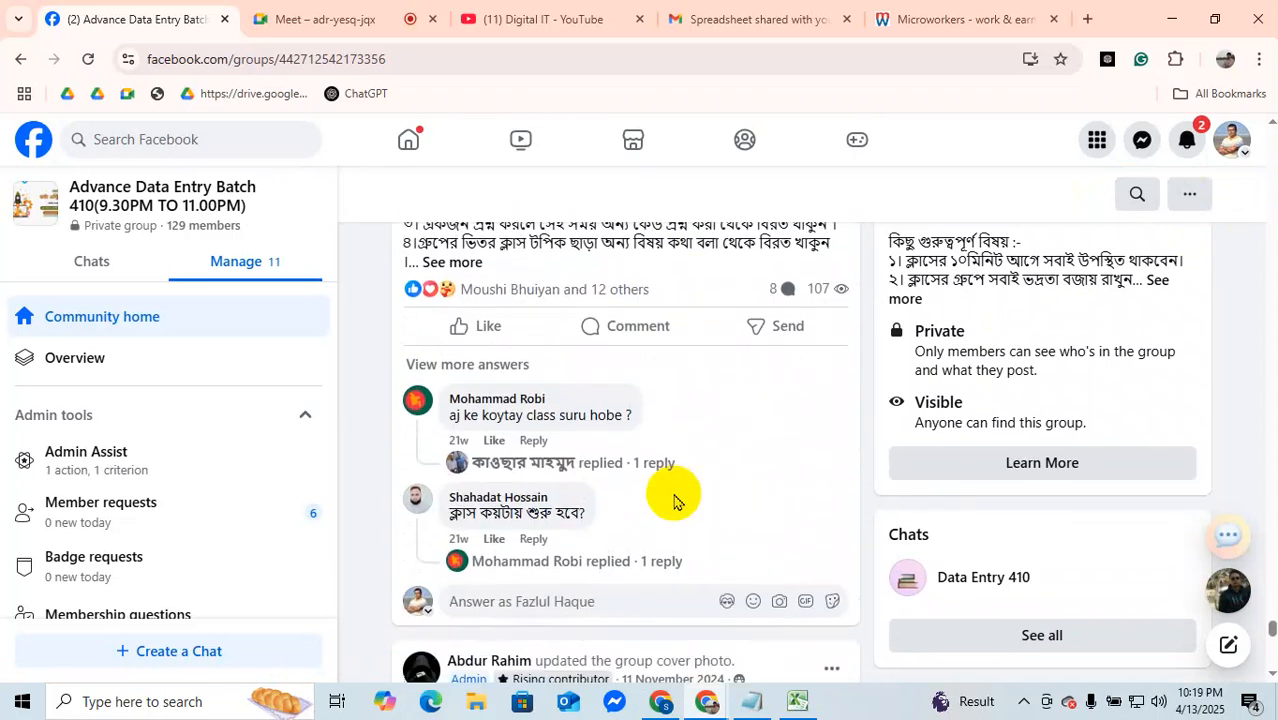
scroll(675, 503, down, 3)
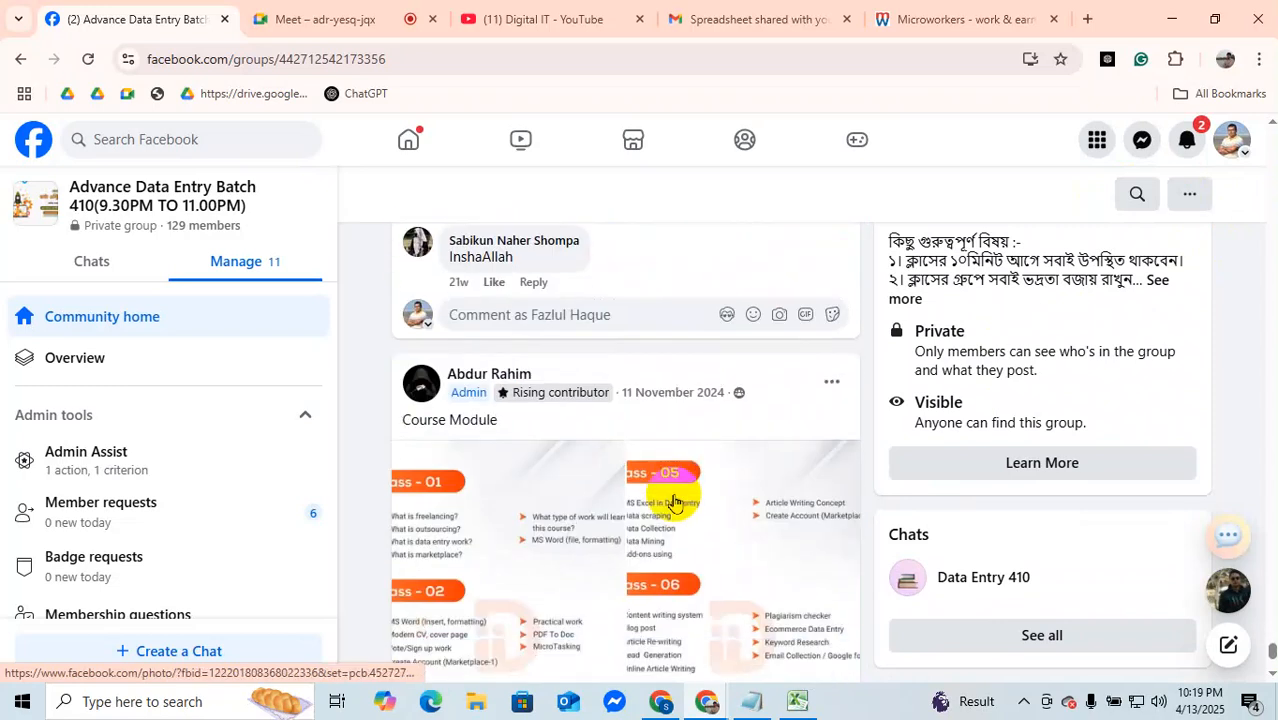
scroll(676, 498, up, 20)
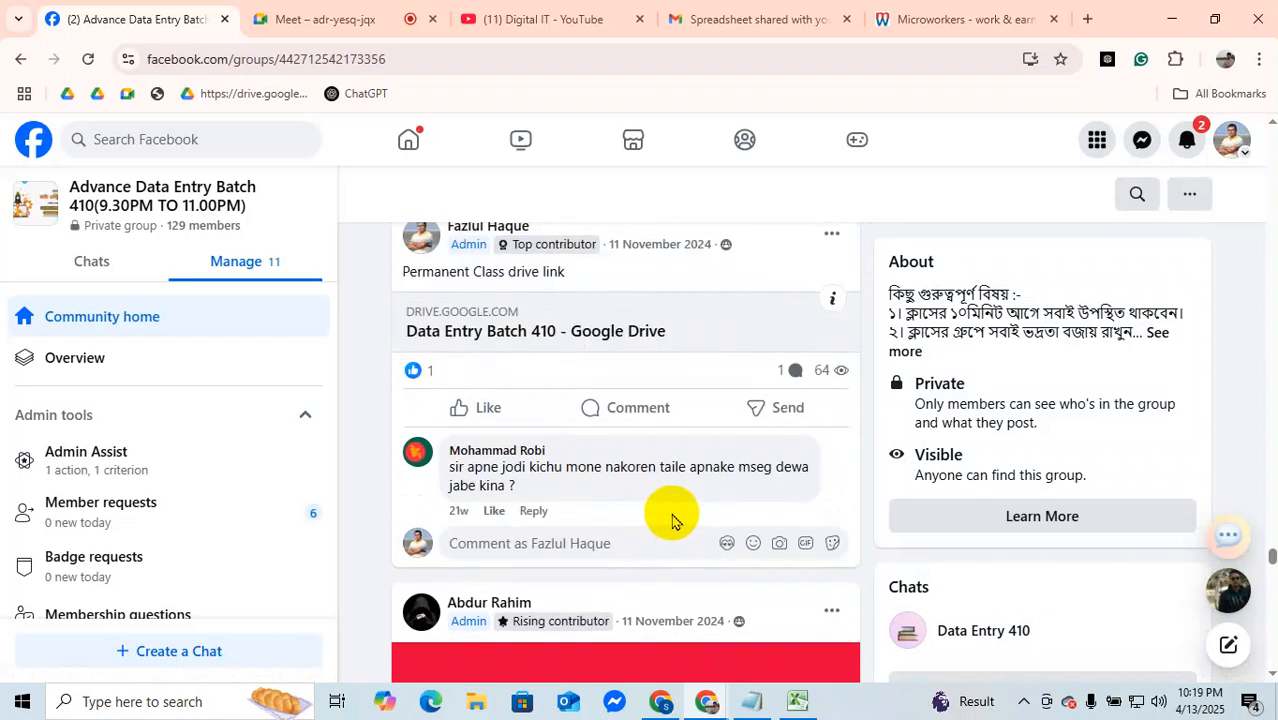
Step: Copy the YouTube playlist link from the Excel Tutorials post dated 1 December 2024 in the Batch 410 group, leaving the post unedited
scroll(672, 521, up, 10)
scroll(672, 521, up, 6)
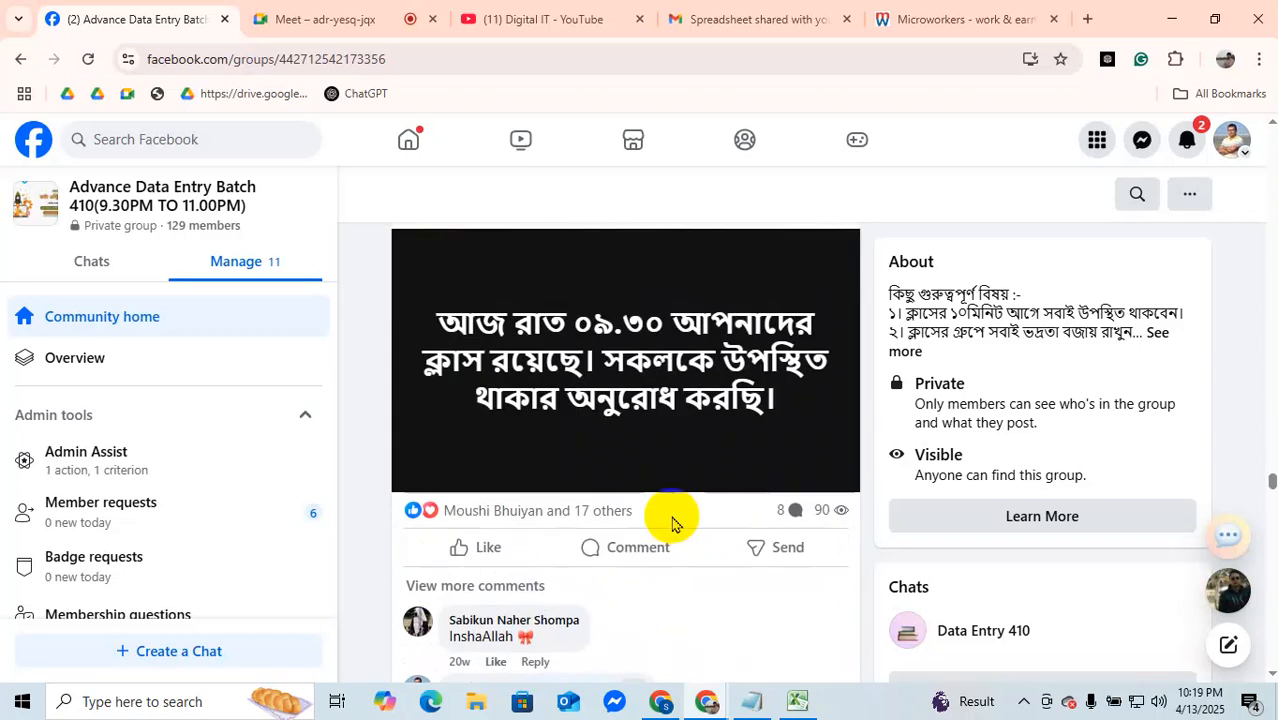
scroll(672, 517, up, 10)
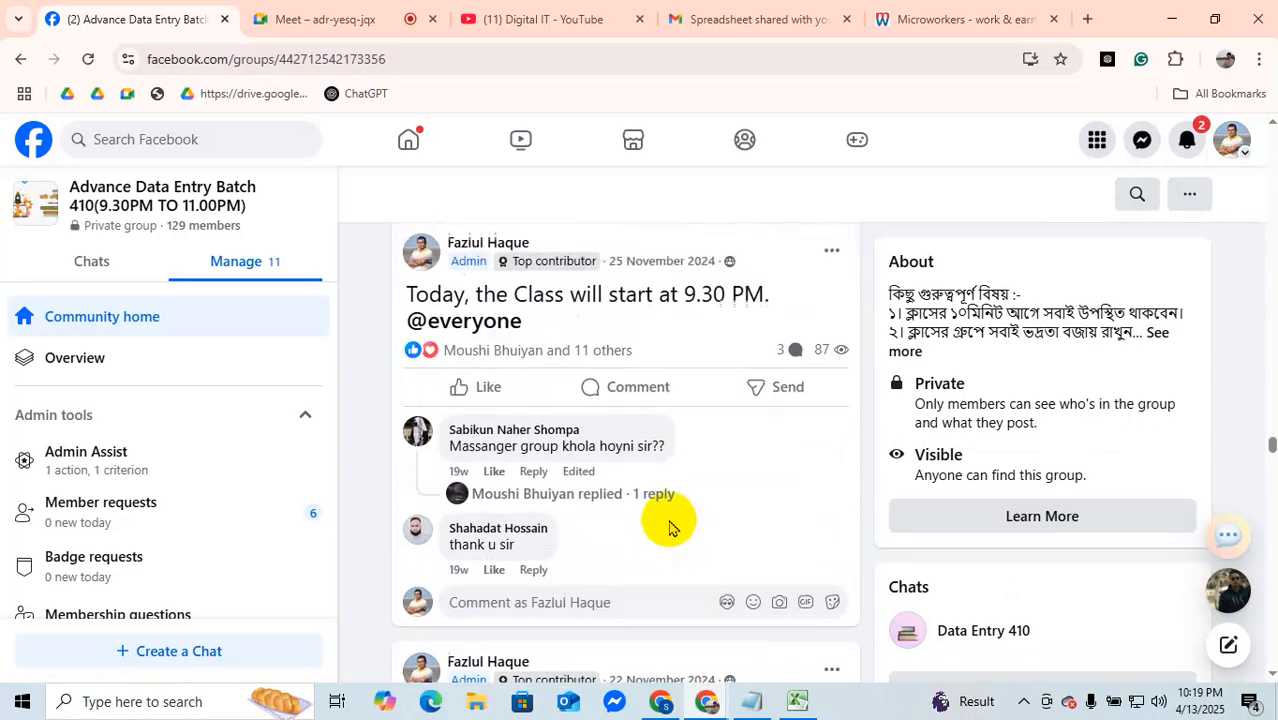
scroll(670, 518, up, 10)
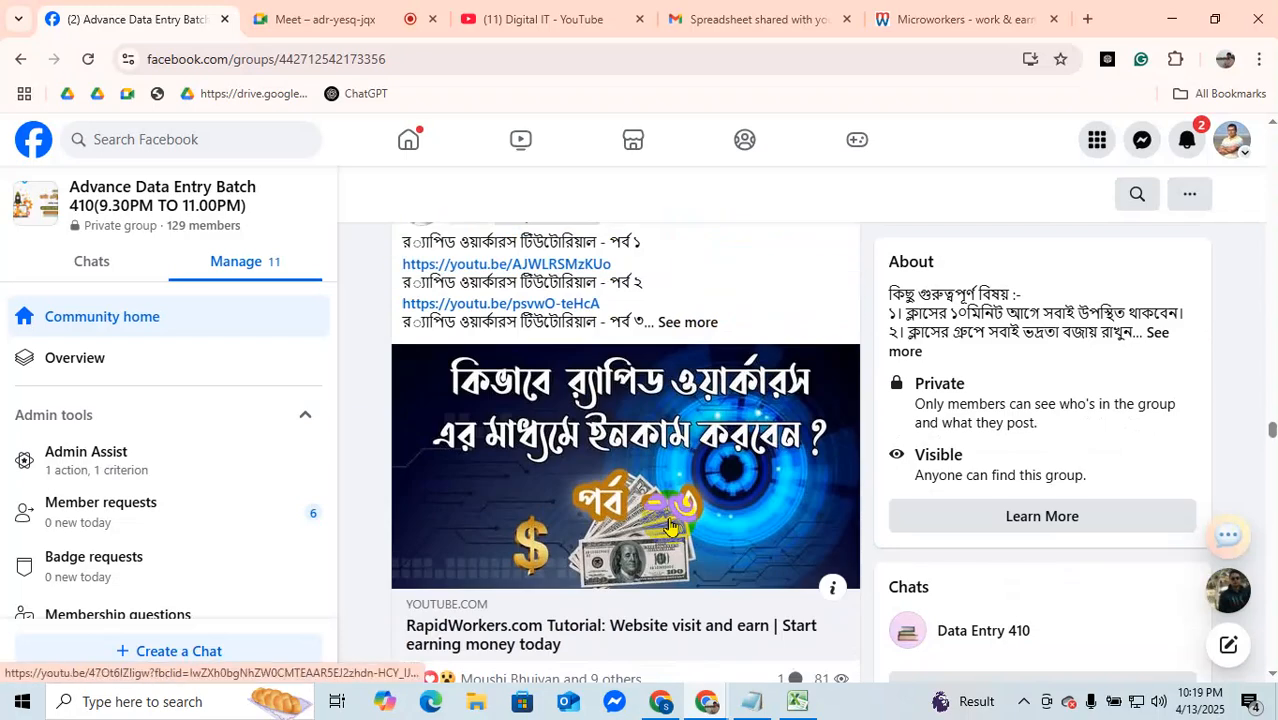
scroll(670, 518, up, 3)
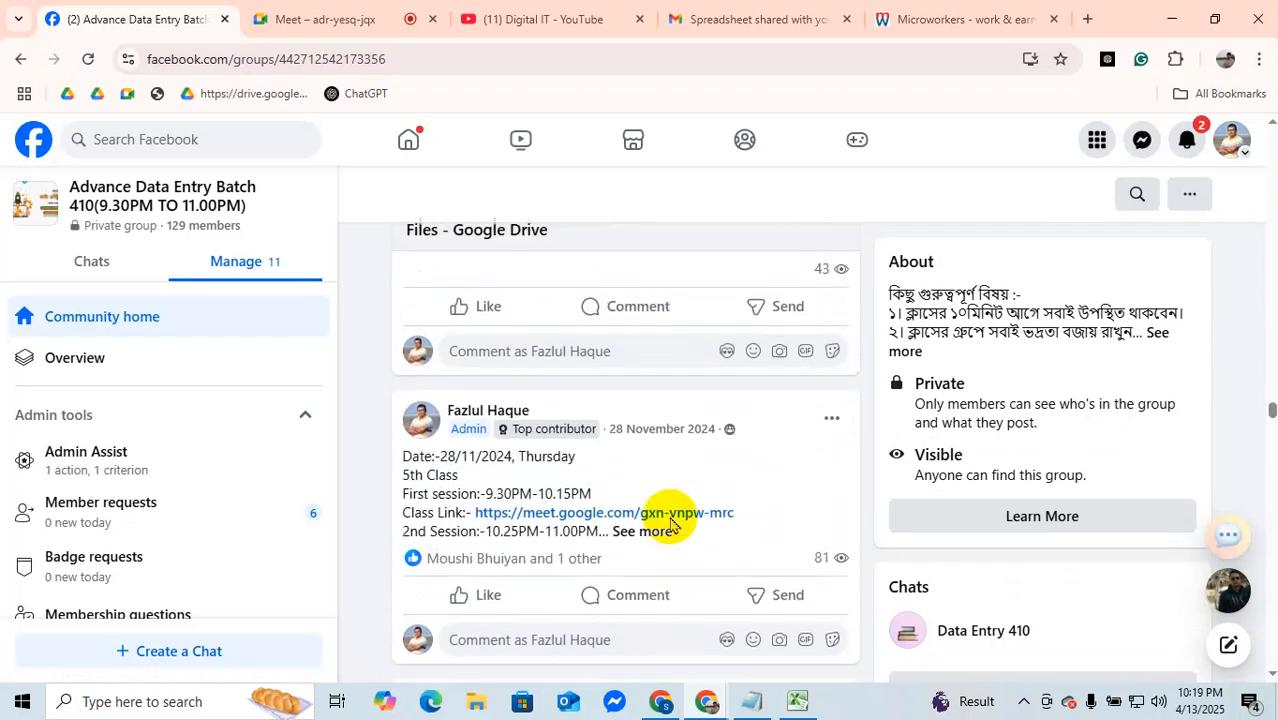
scroll(670, 518, up, 15)
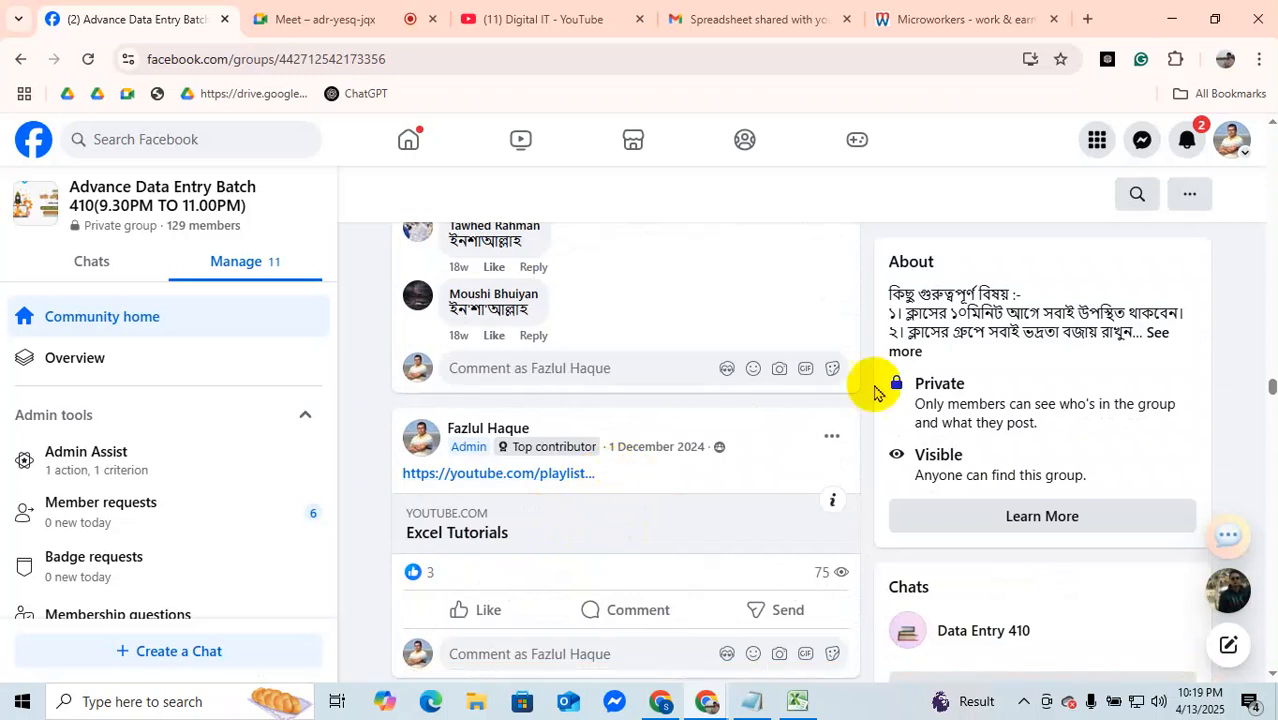
click(830, 436)
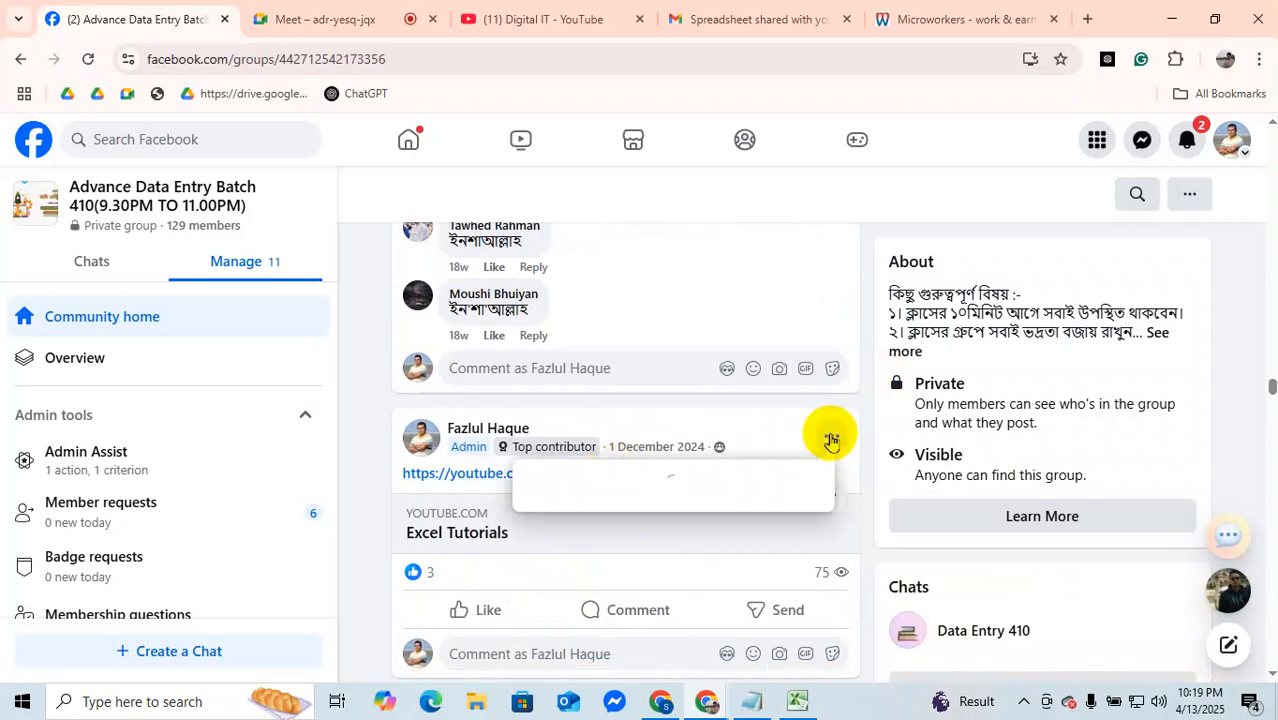
click(618, 575)
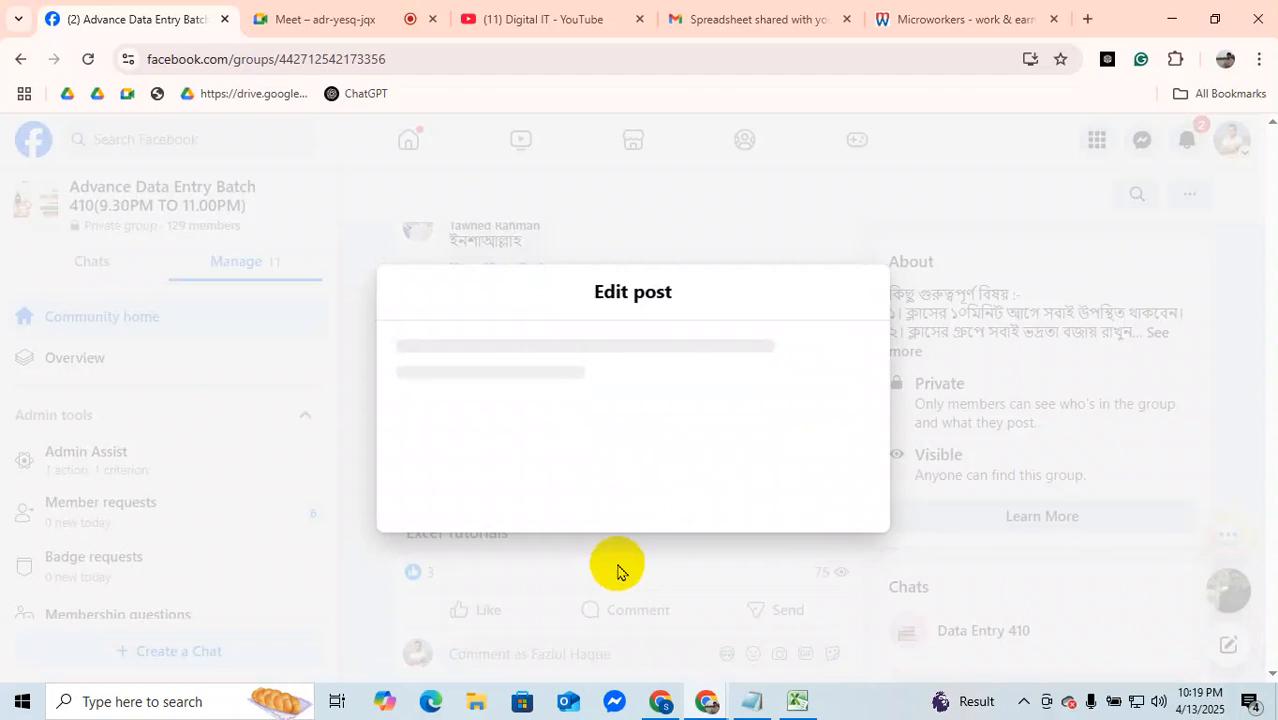
drag(469, 340, 379, 277)
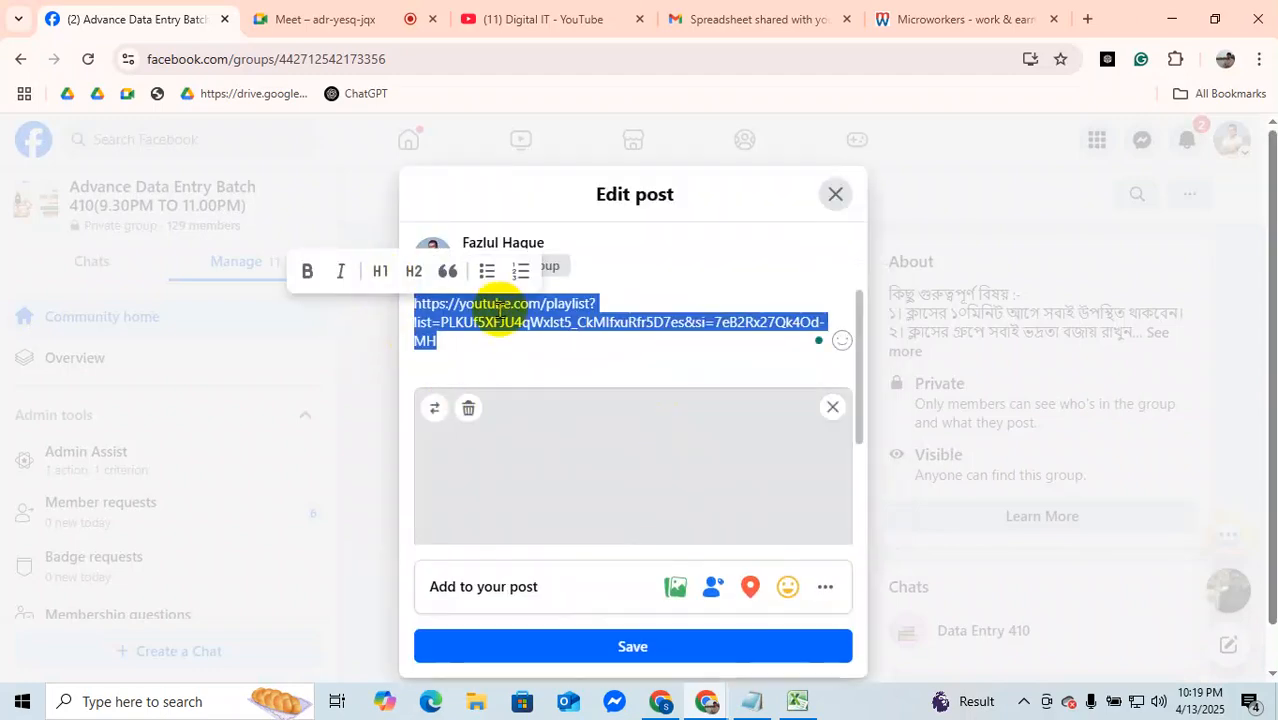
right_click(499, 310)
click(561, 332)
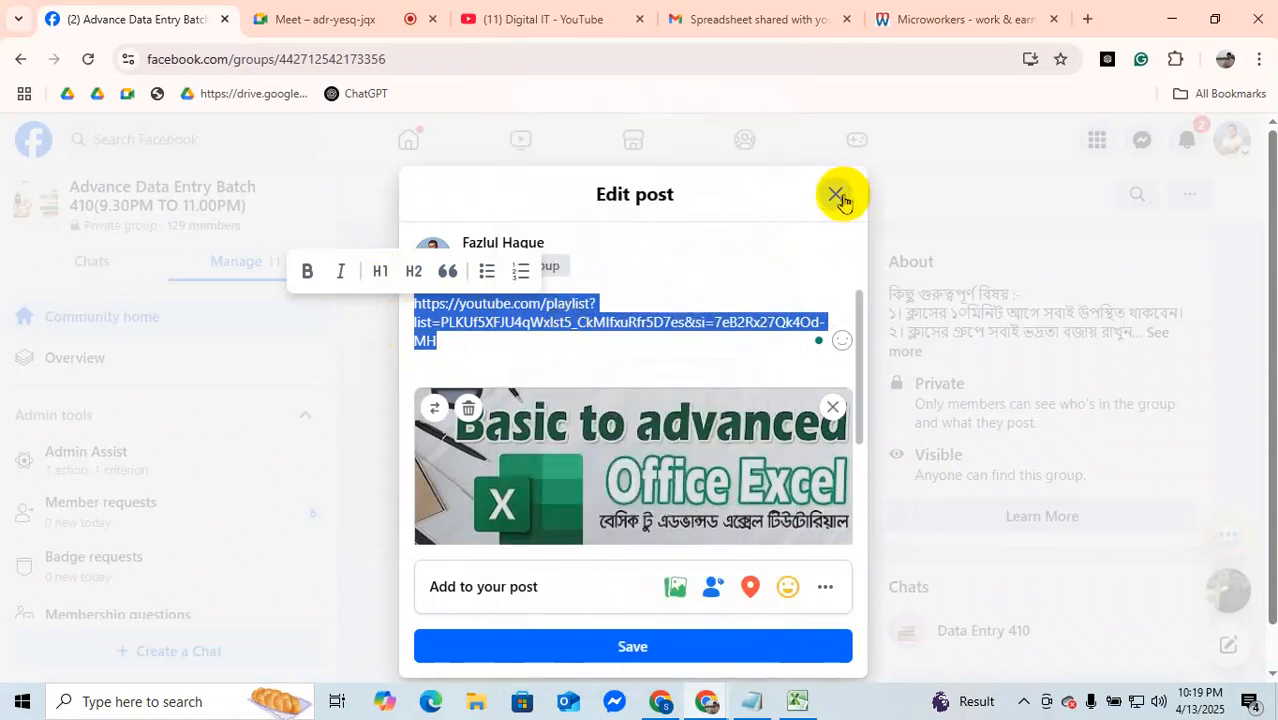
click(836, 194)
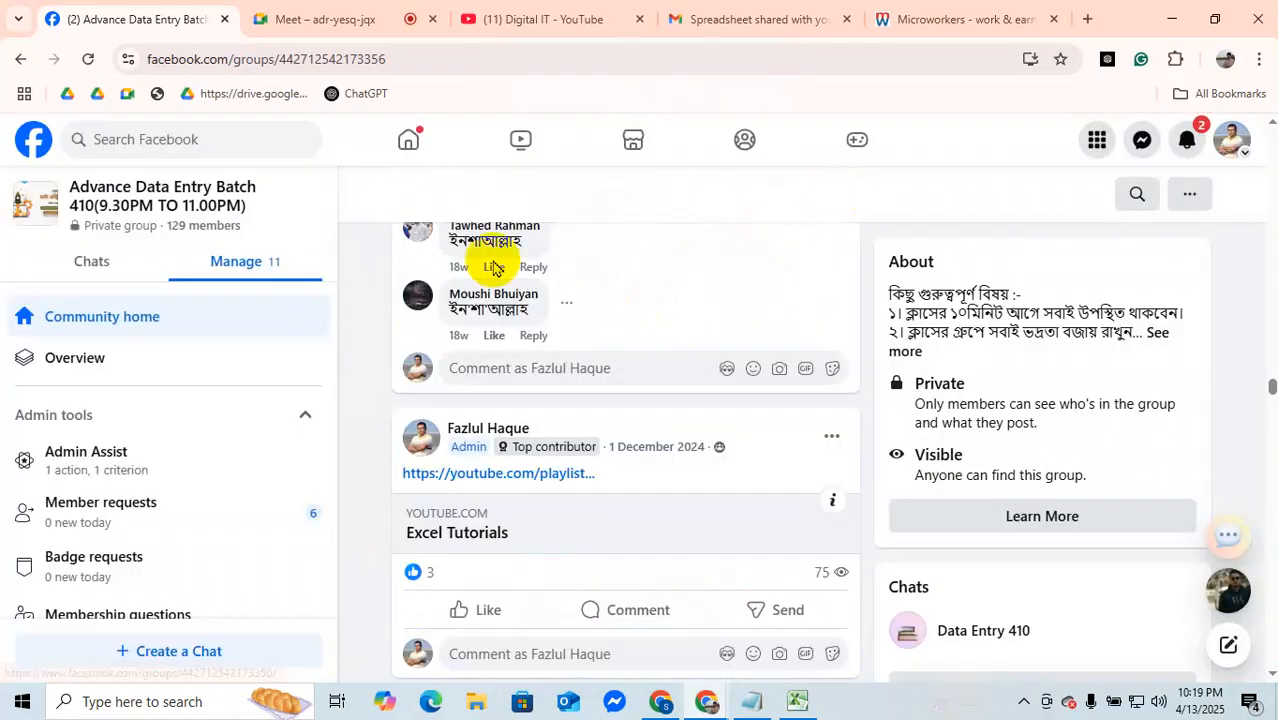
Step: Search Facebook for "416" and open the Advance Data Entry Batch 416(10.00PM TO 11.00PM) group
click(204, 140)
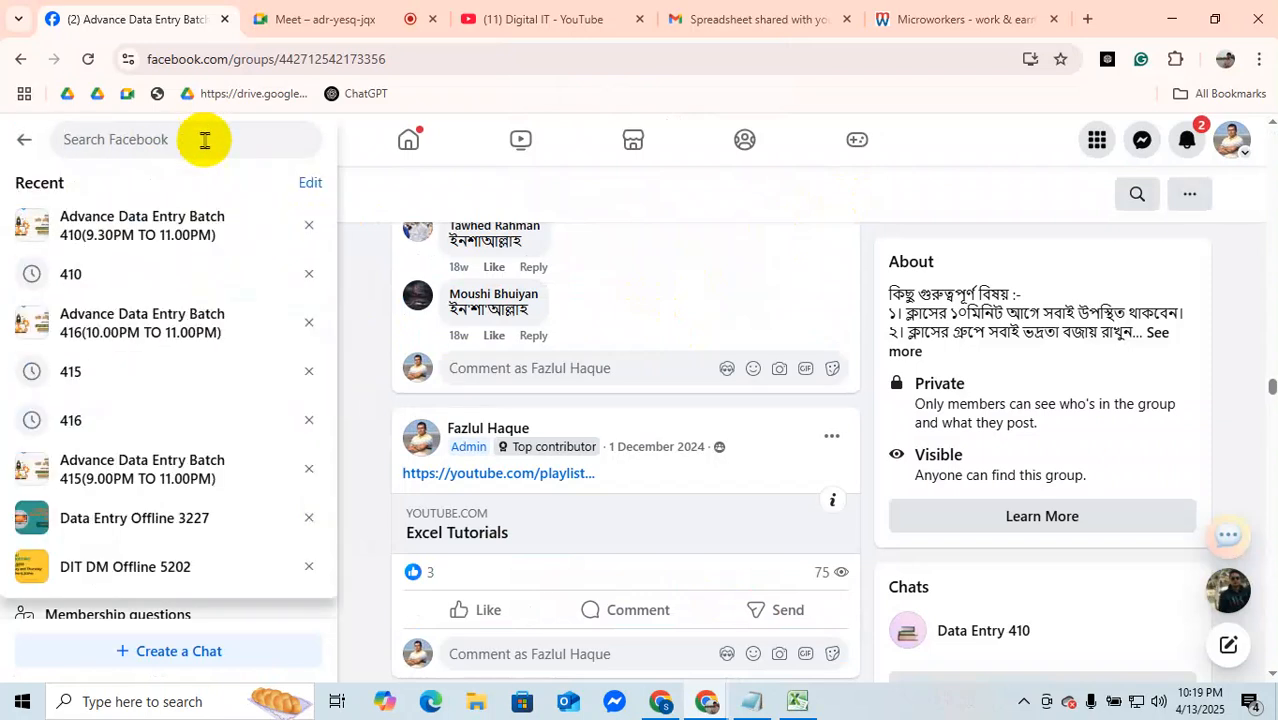
text(416)
key(Return)
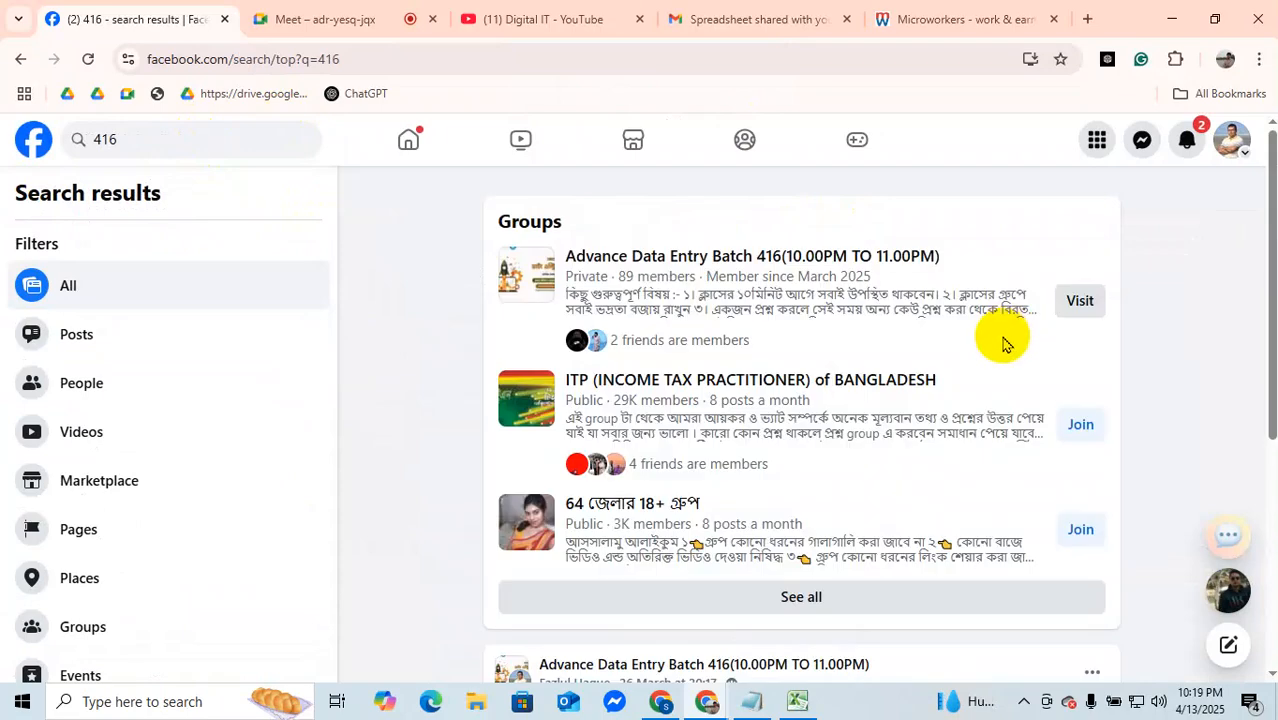
click(1082, 301)
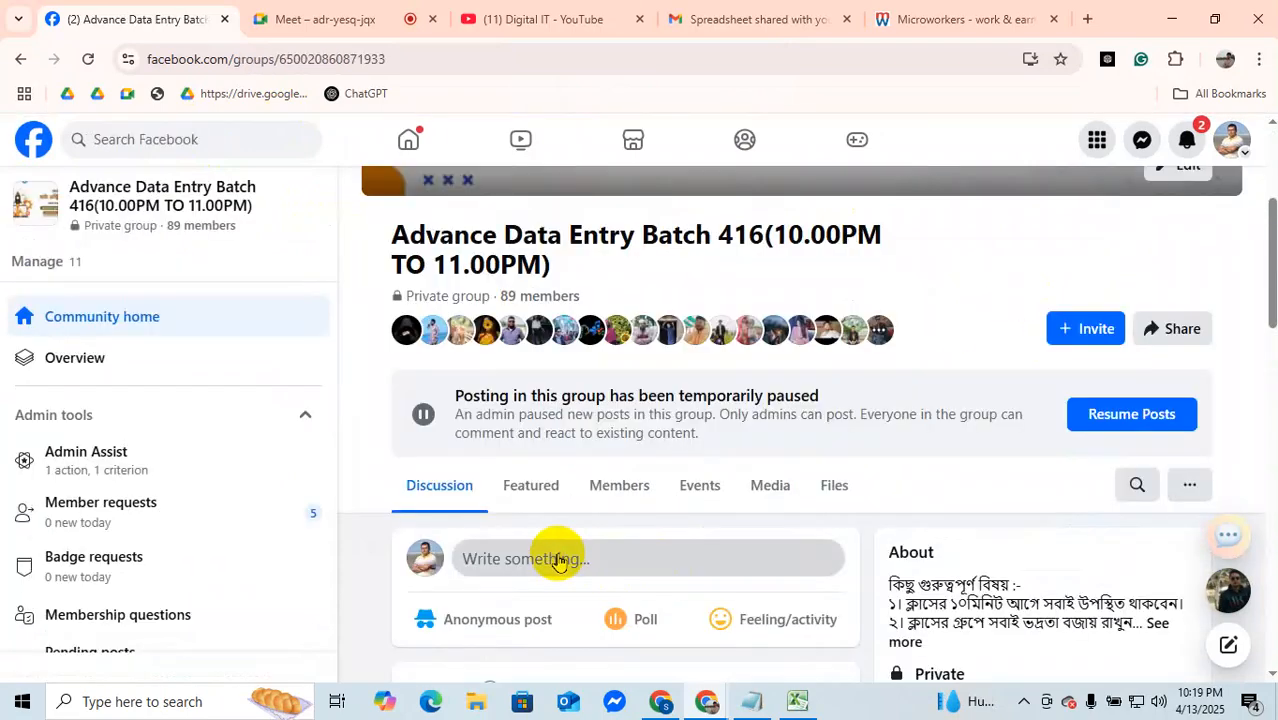
Step: Publish a new post in the Batch 416 group containing the copied YouTube playlist link
click(560, 556)
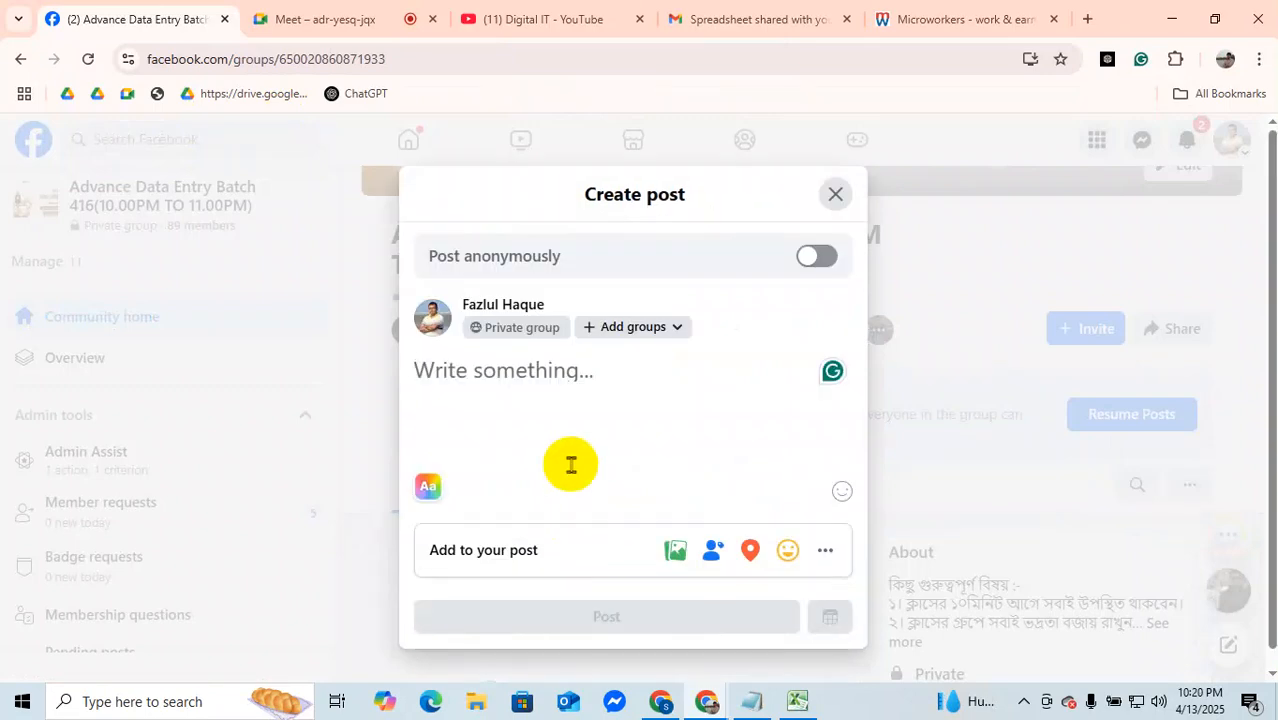
key(ctrl+v)
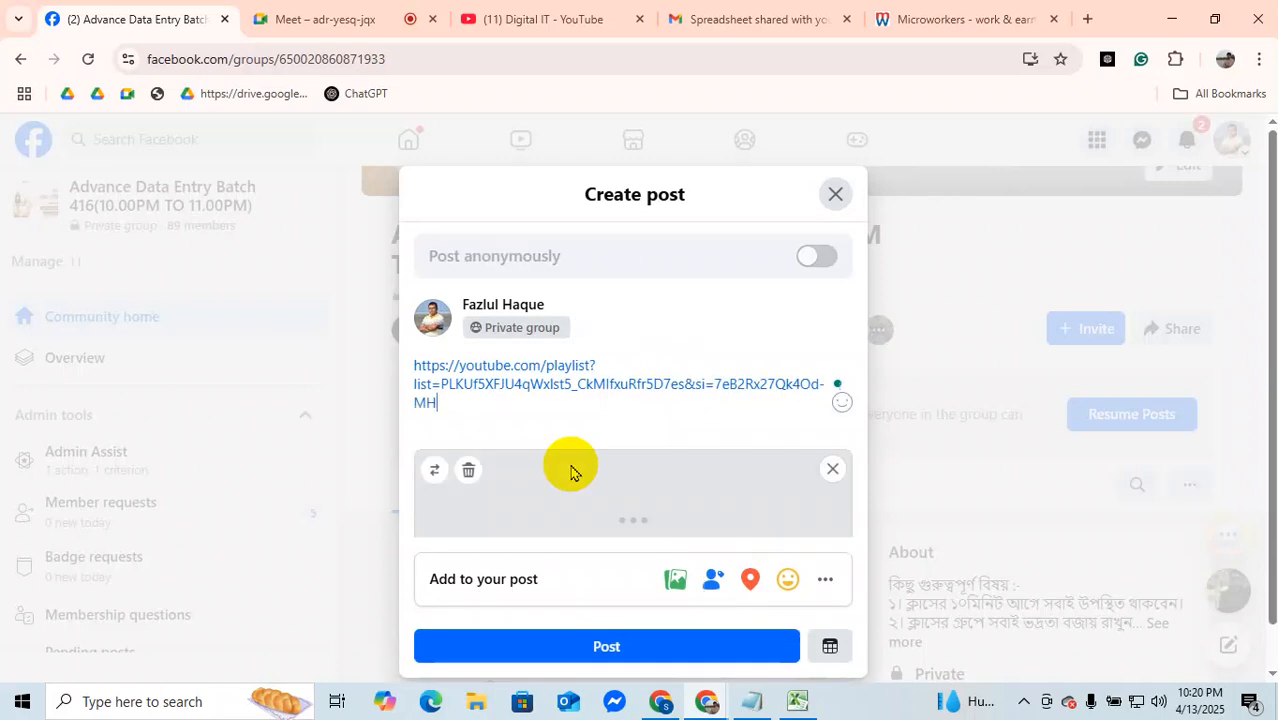
click(686, 646)
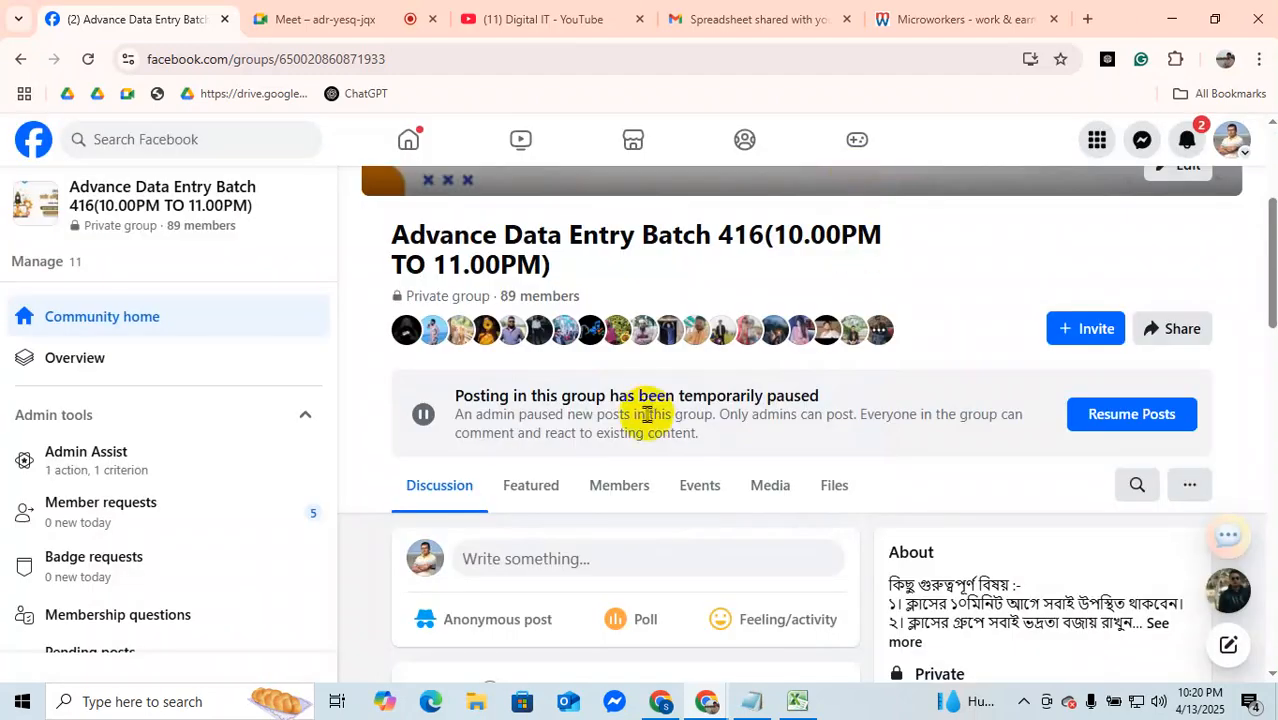
Step: Return to the Facebook home feed and search for "excel"
scroll(648, 380, up, 3)
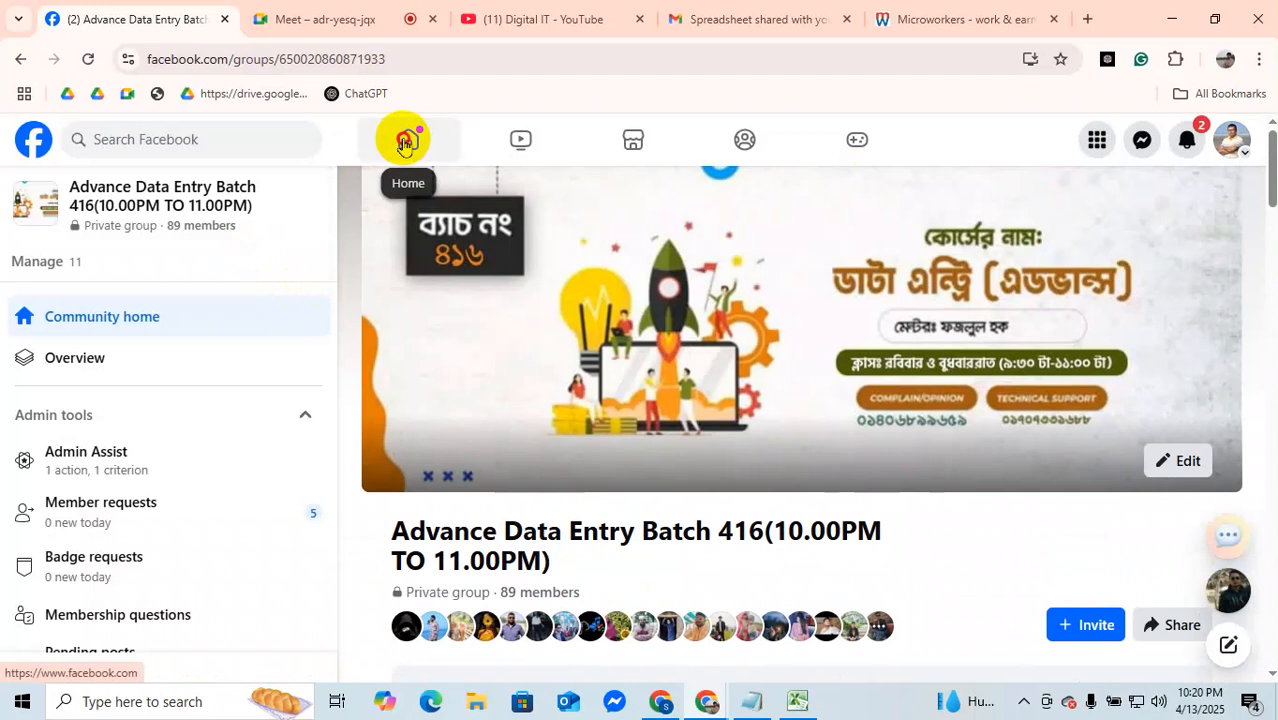
click(405, 143)
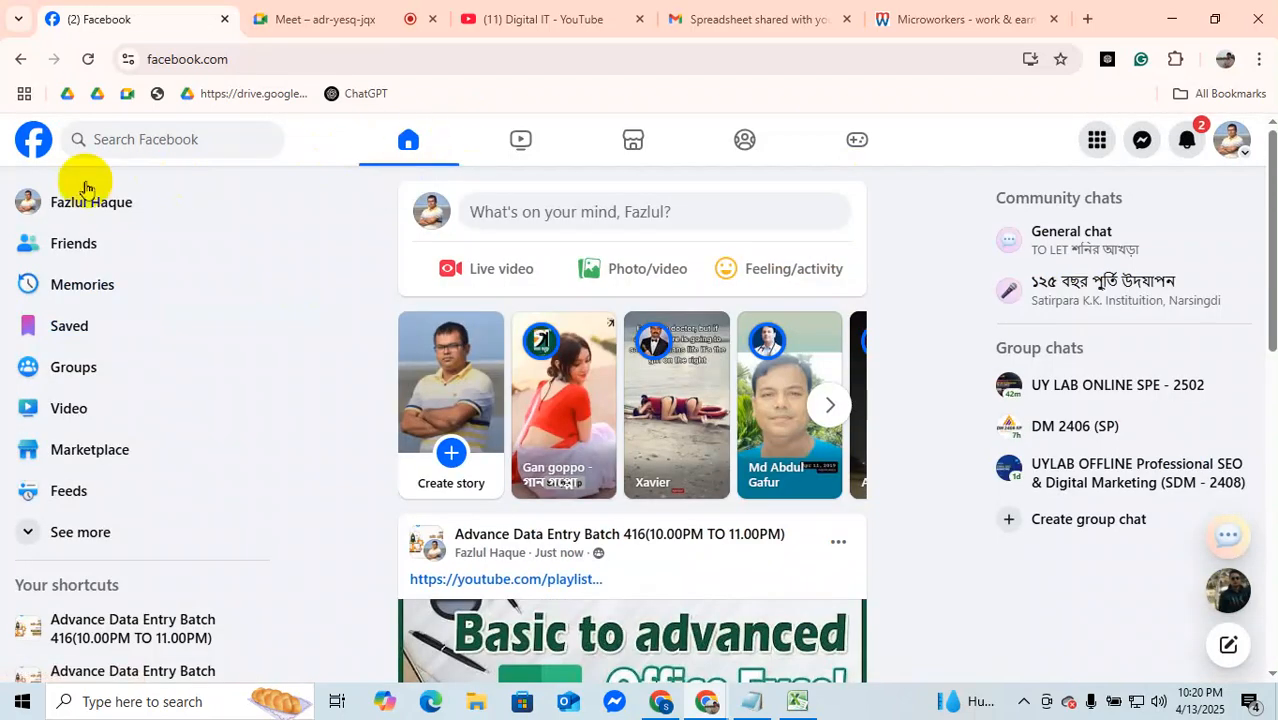
click(143, 139)
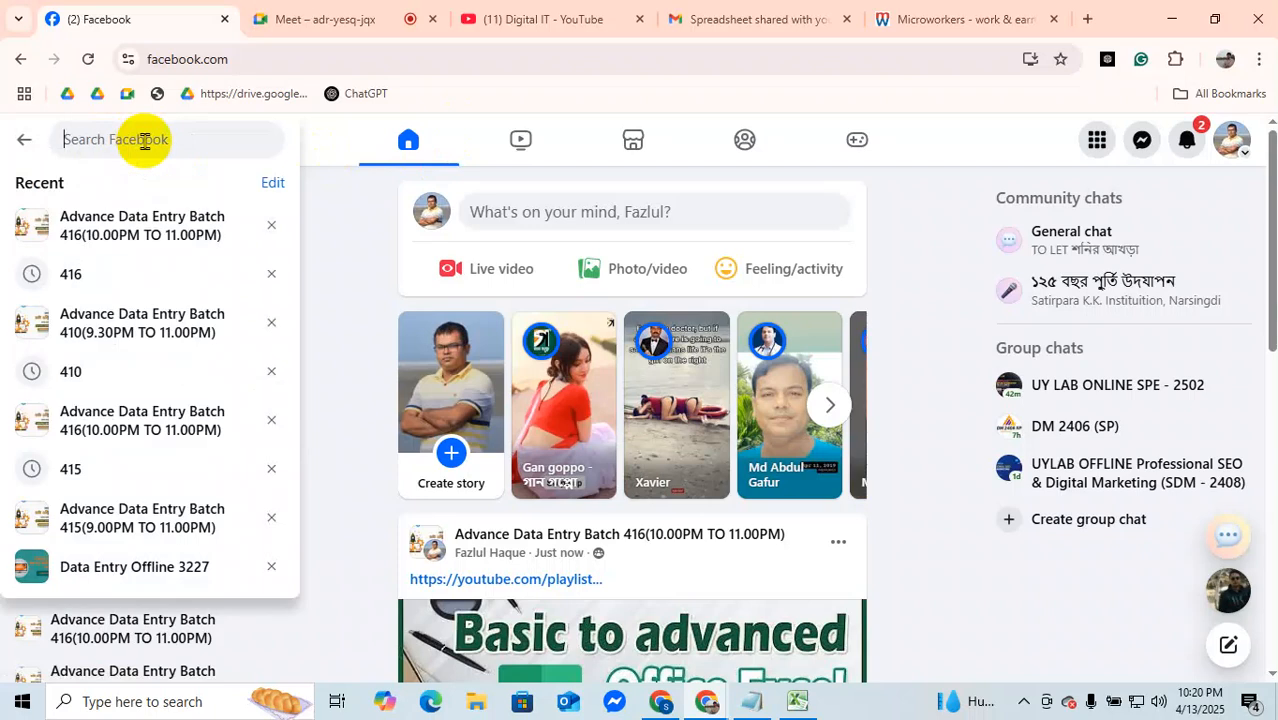
text(exce)
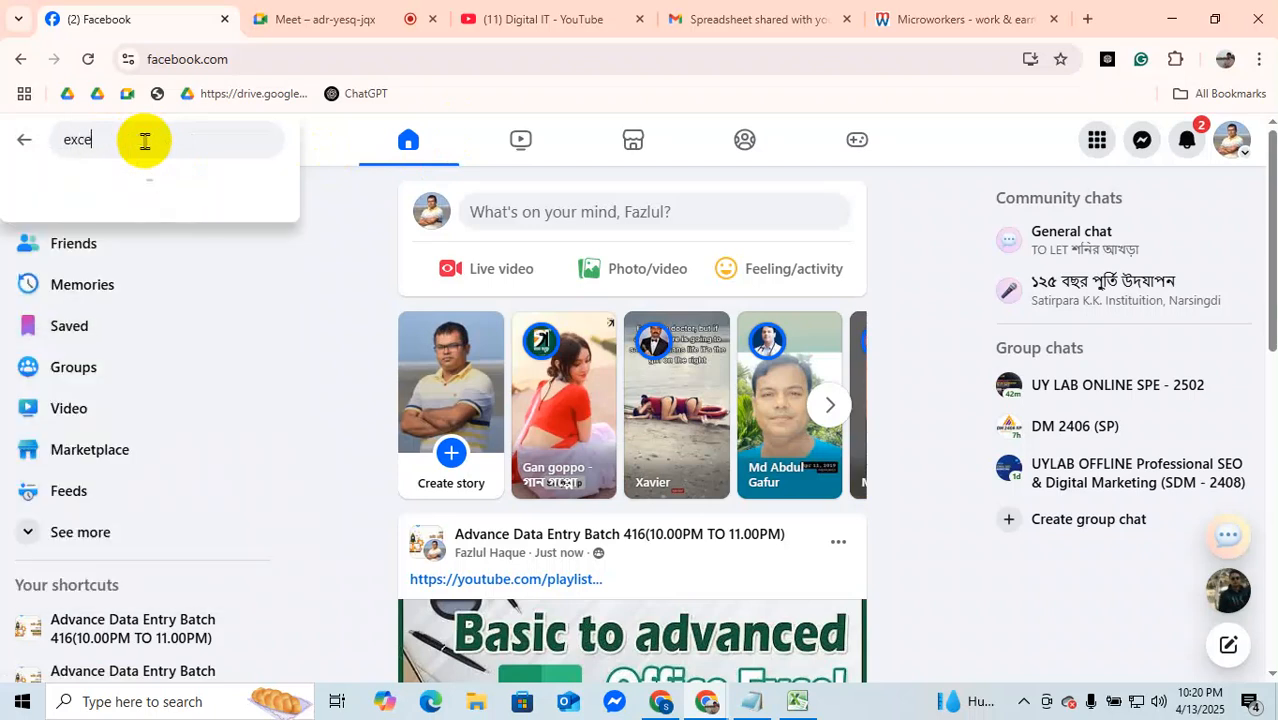
text(l)
key(Return)
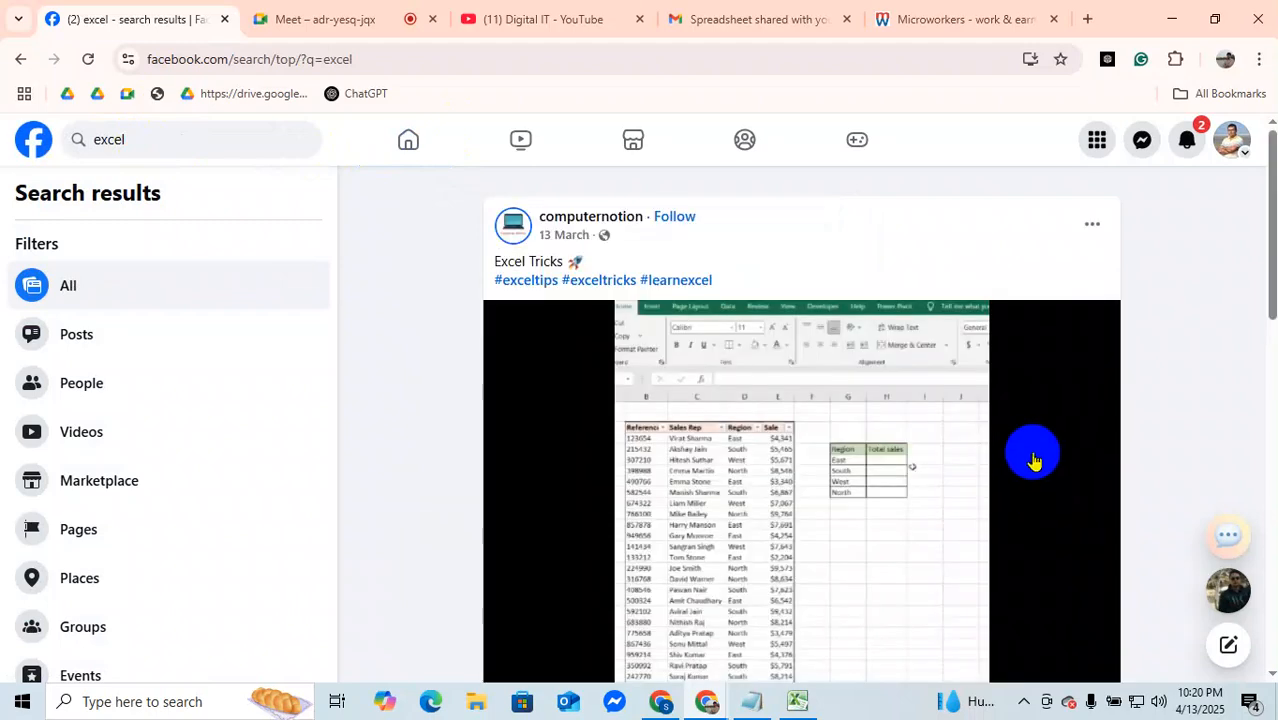
Step: Join the Excel Helping Group, Excel Help and Microsoft Excel Group from the groups in the search results
scroll(1033, 451, down, 3)
scroll(748, 522, up, 3)
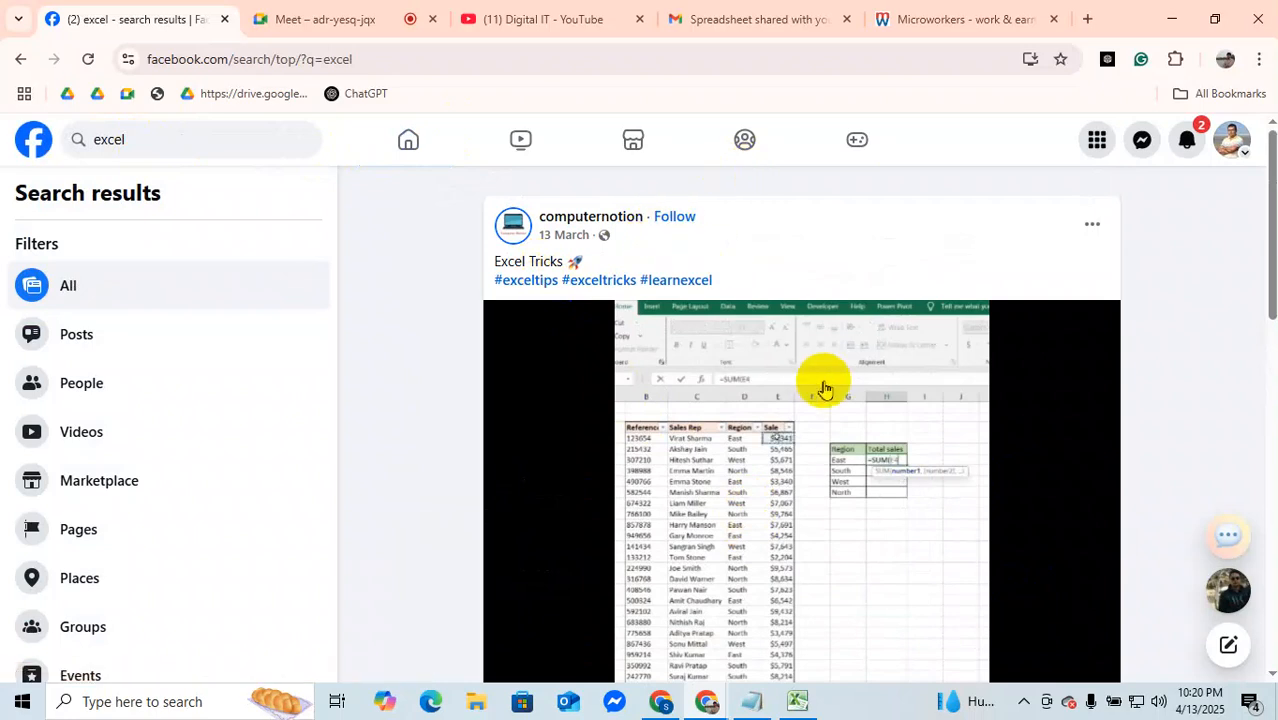
scroll(822, 395, down, 5)
scroll(765, 385, down, 10)
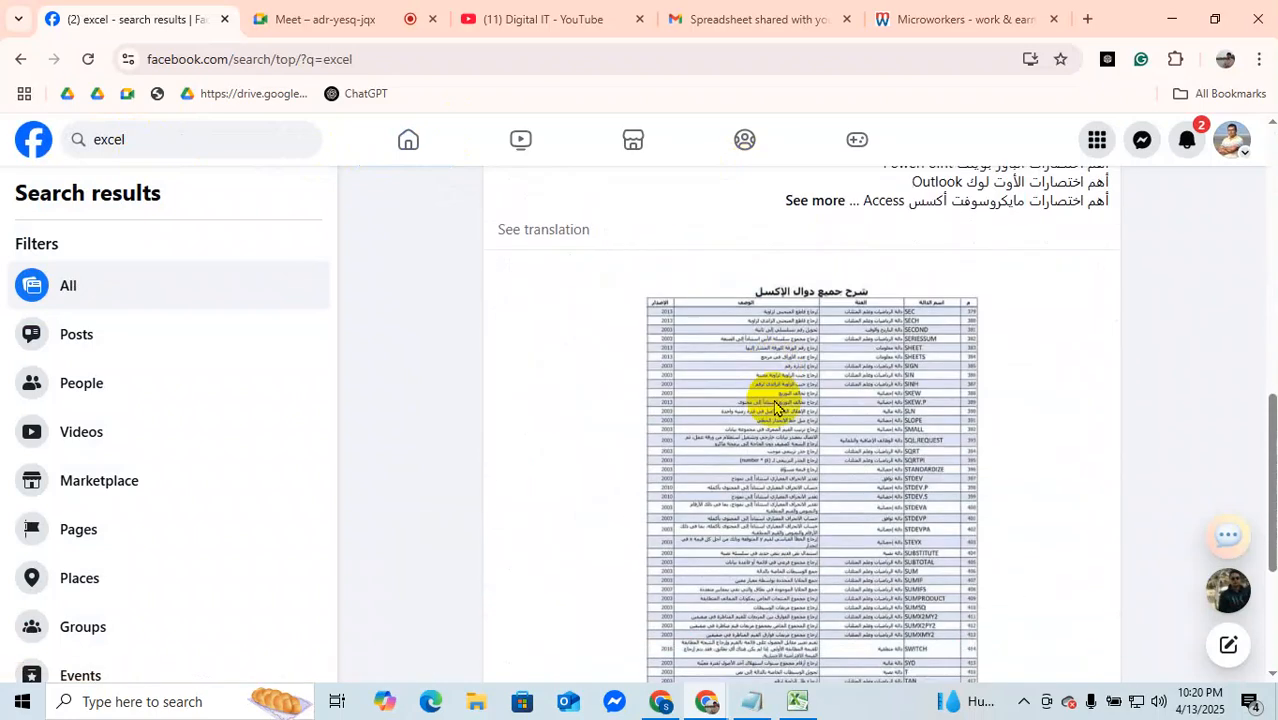
scroll(795, 452, down, 5)
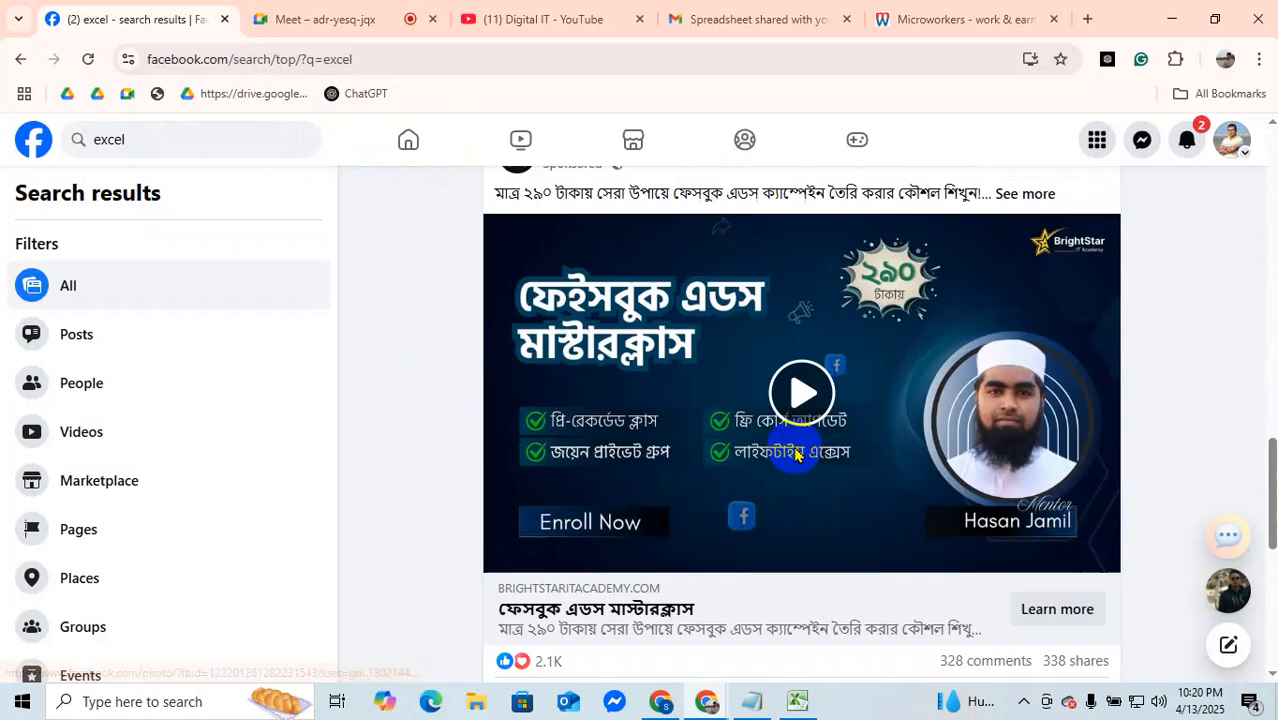
scroll(797, 456, up, 2)
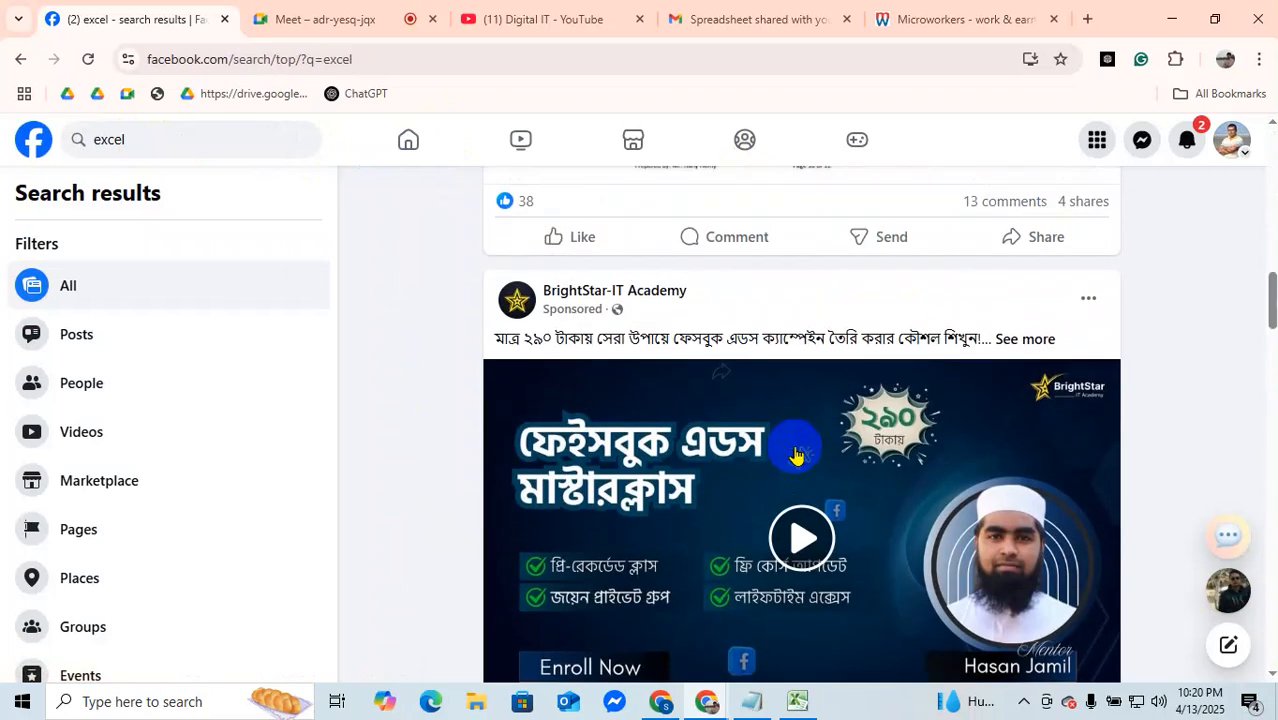
scroll(795, 452, down, 6)
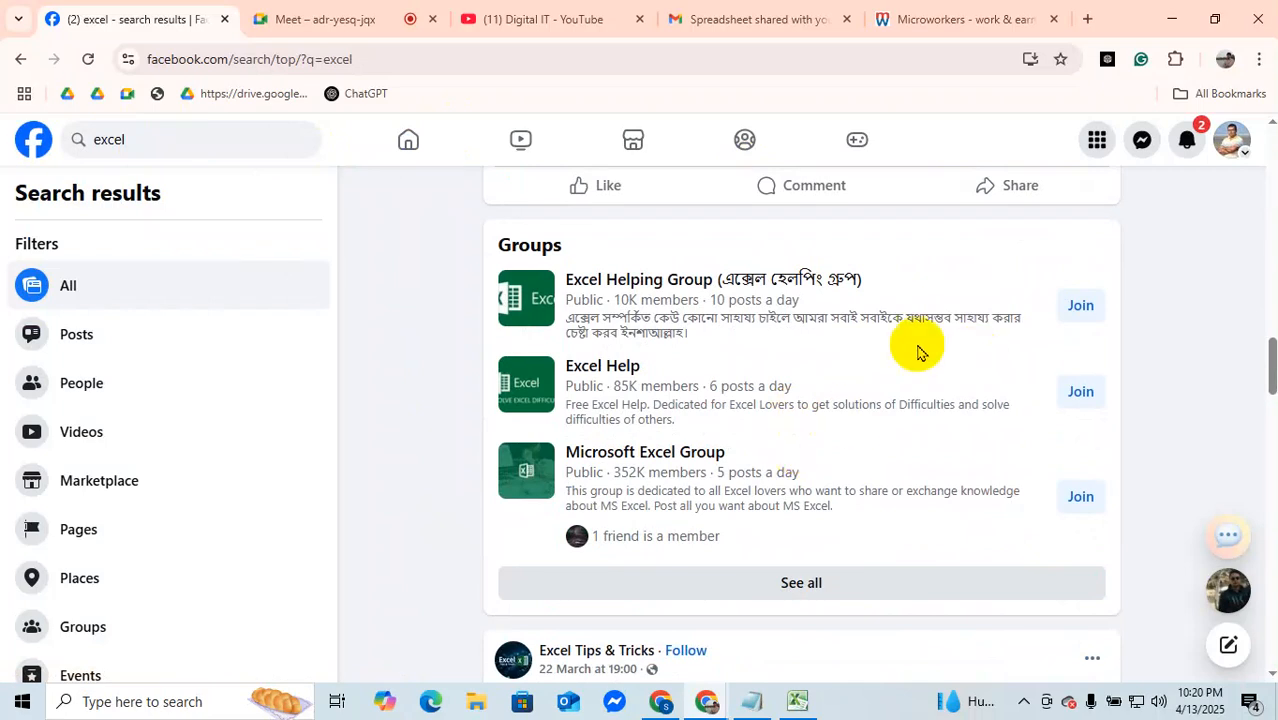
click(1077, 305)
click(1080, 391)
click(1080, 496)
Step: Follow the computernotion and Excel Tips & Tricks pages from their posts in the search results
scroll(810, 437, up, 15)
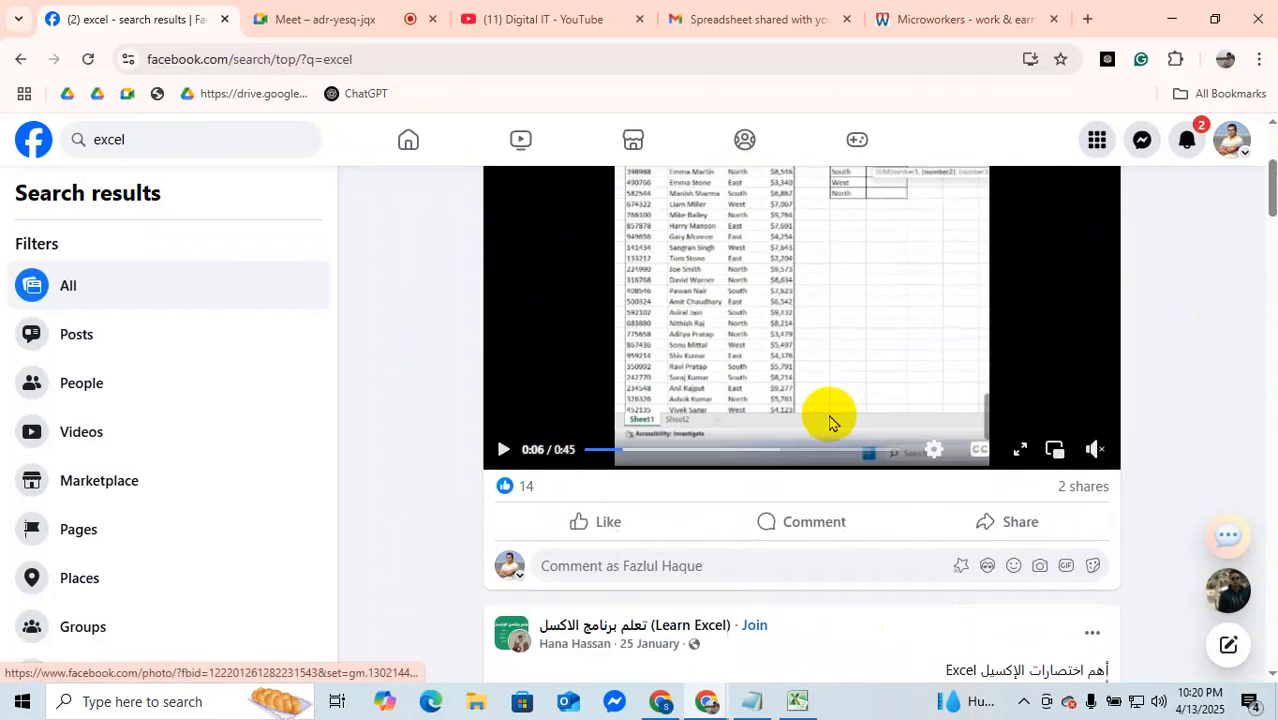
scroll(830, 424, up, 2)
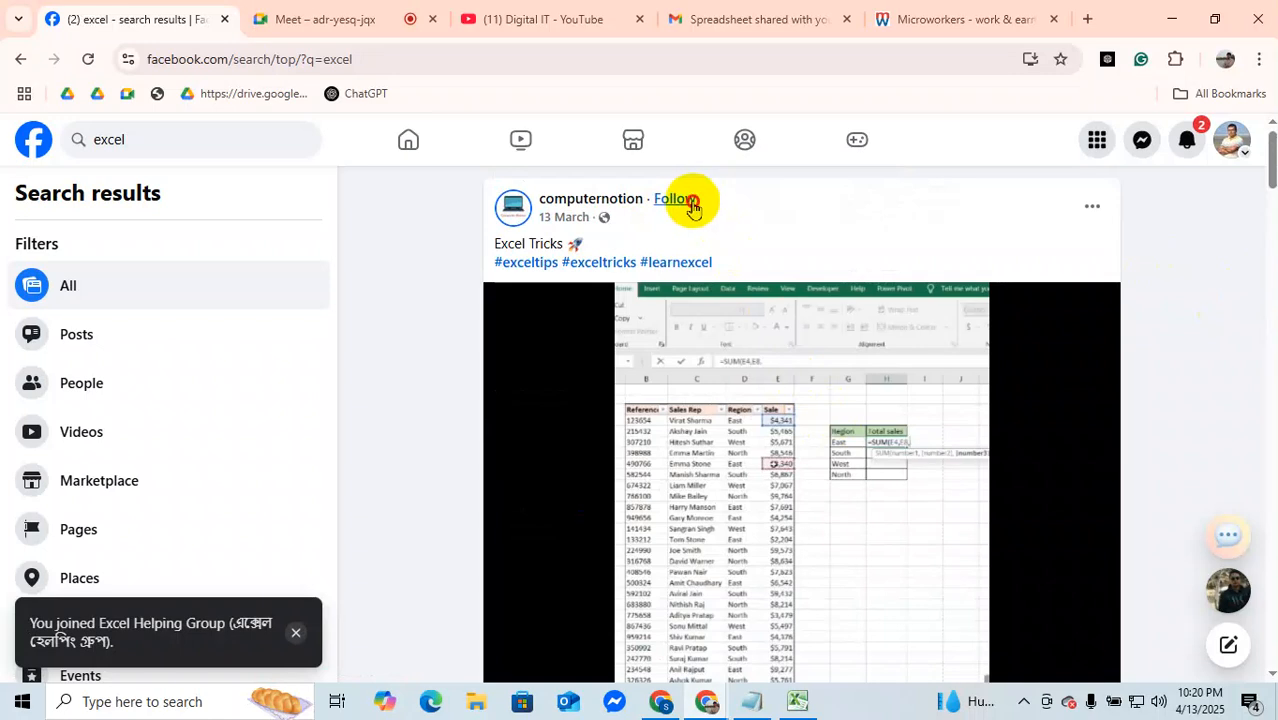
scroll(907, 405, down, 10)
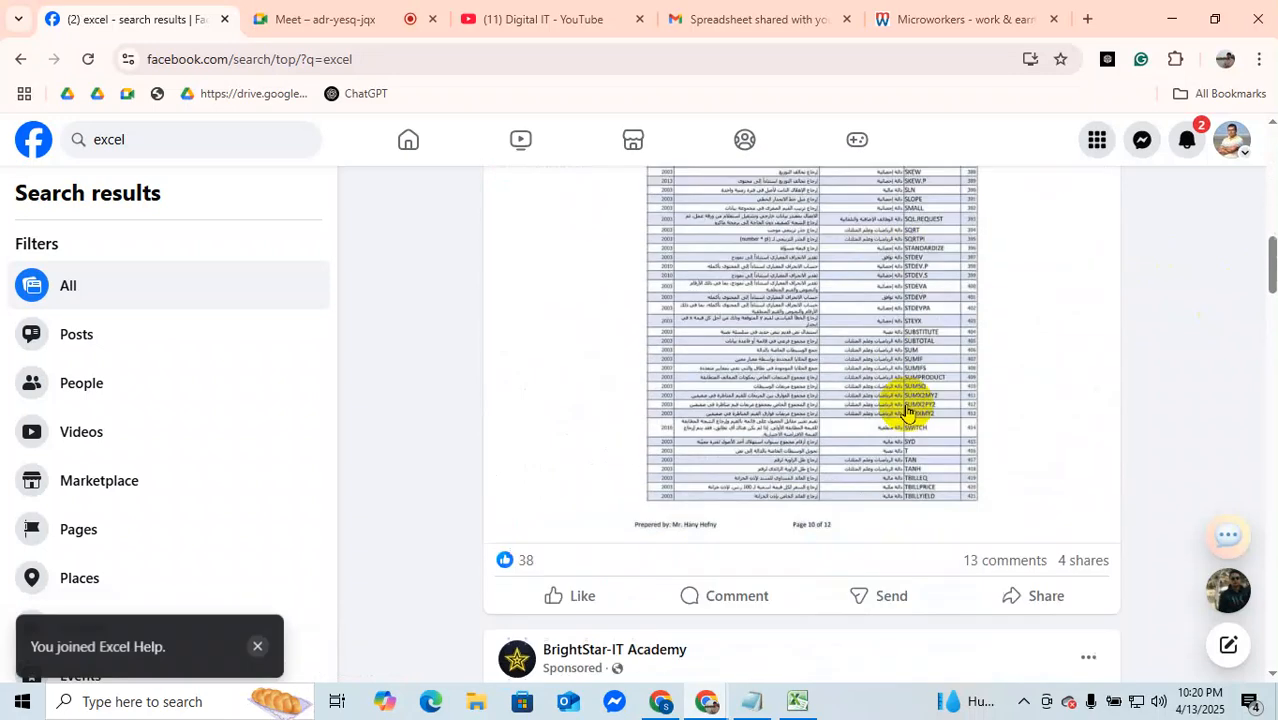
scroll(907, 413, down, 12)
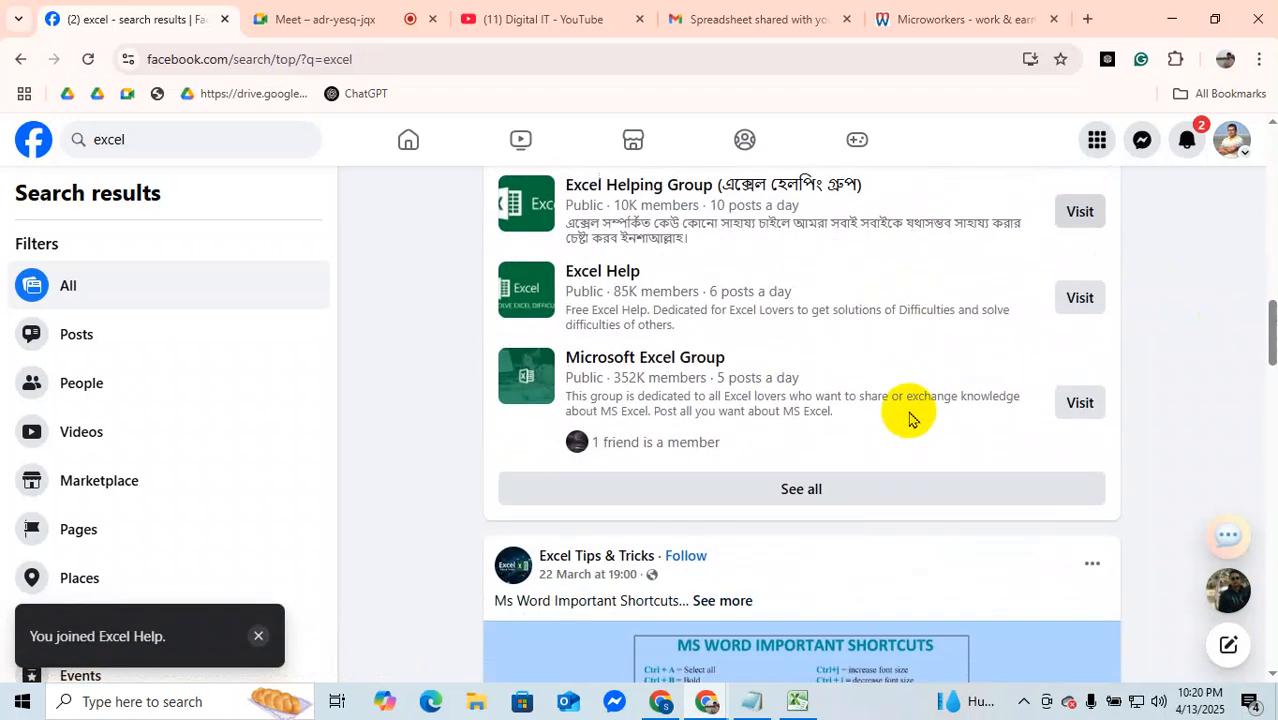
scroll(908, 418, down, 4)
scroll(908, 418, up, 3)
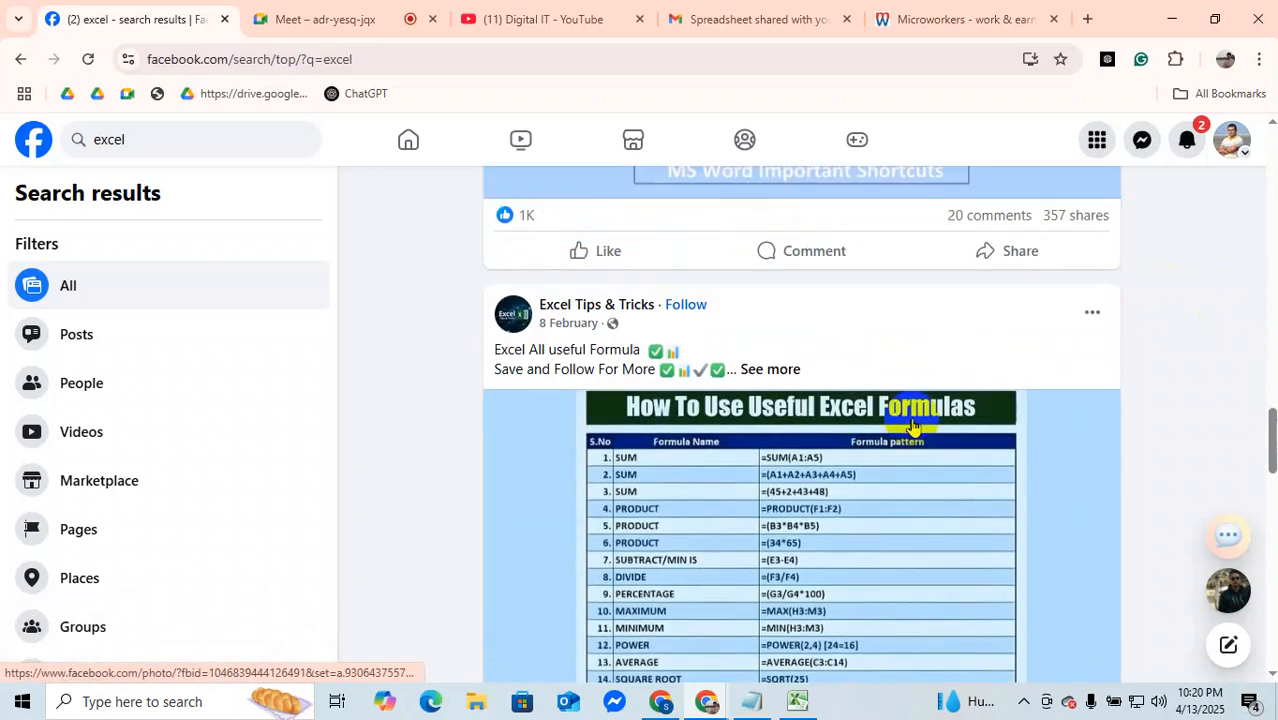
scroll(910, 422, down, 4)
scroll(912, 427, up, 3)
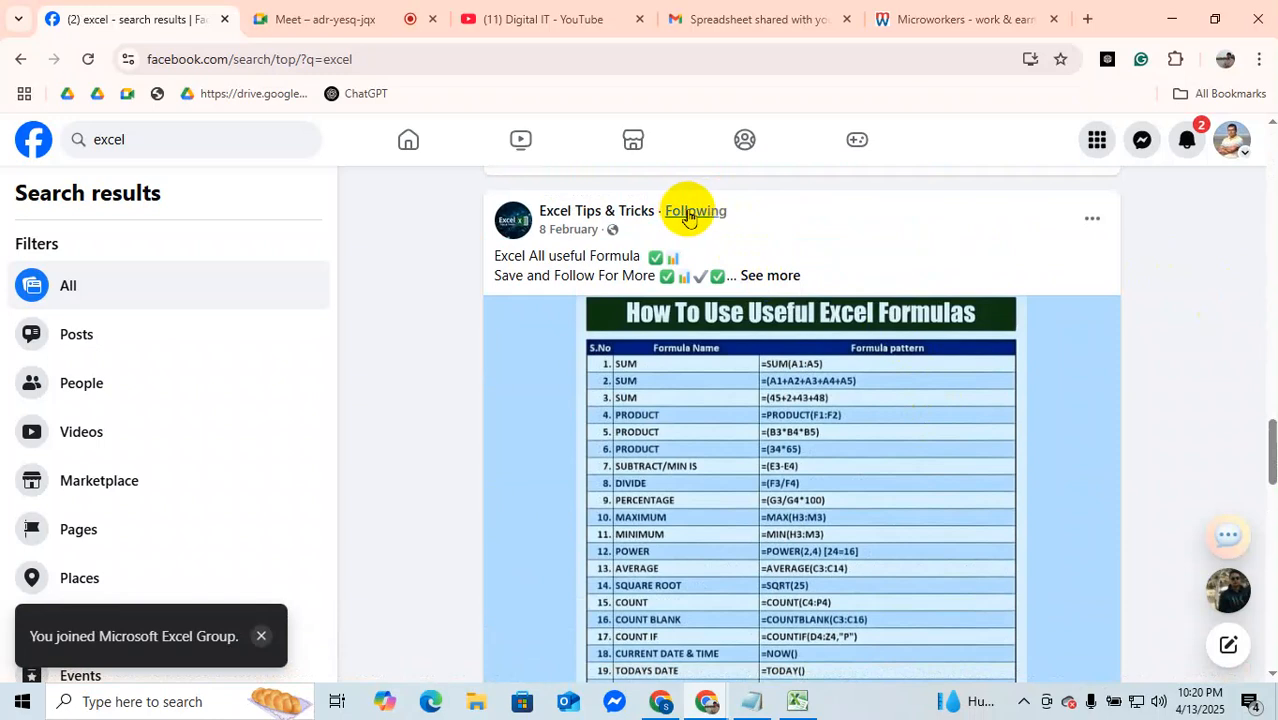
Step: Look through the remaining excel search results, examining the formula posts from Excel Tips & Tricks
scroll(940, 415, down, 8)
scroll(936, 418, down, 12)
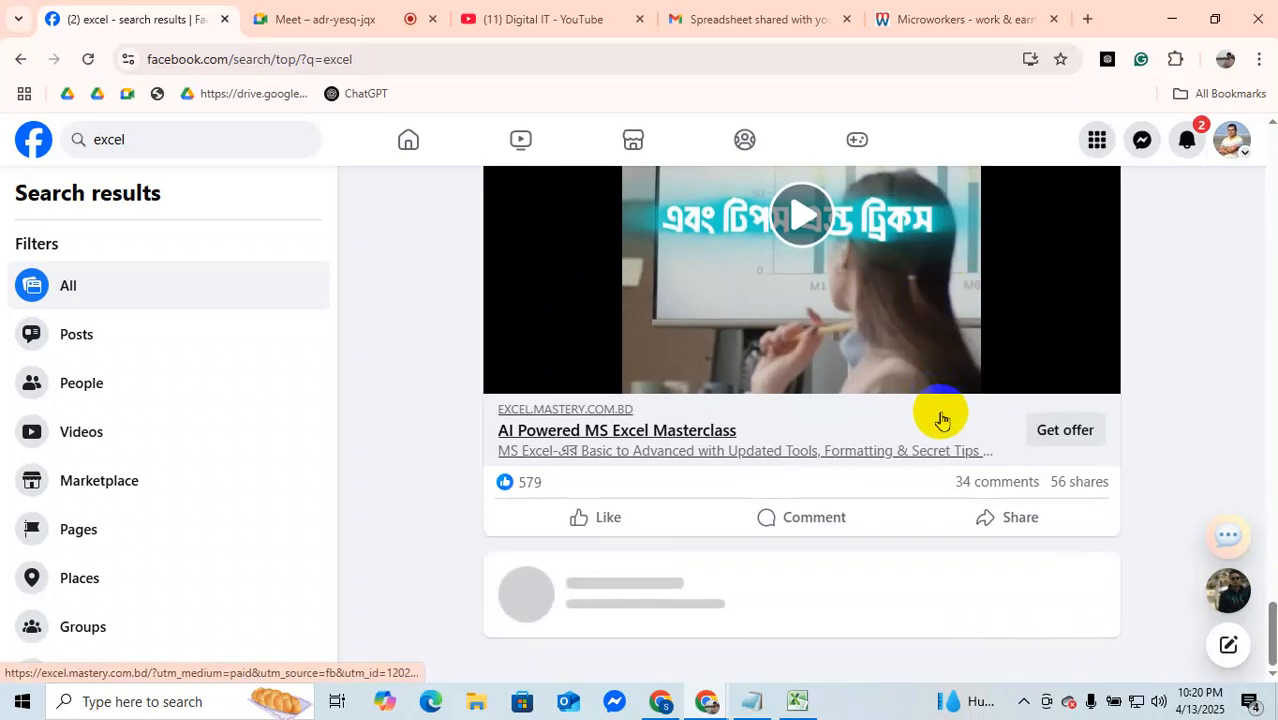
scroll(940, 420, up, 10)
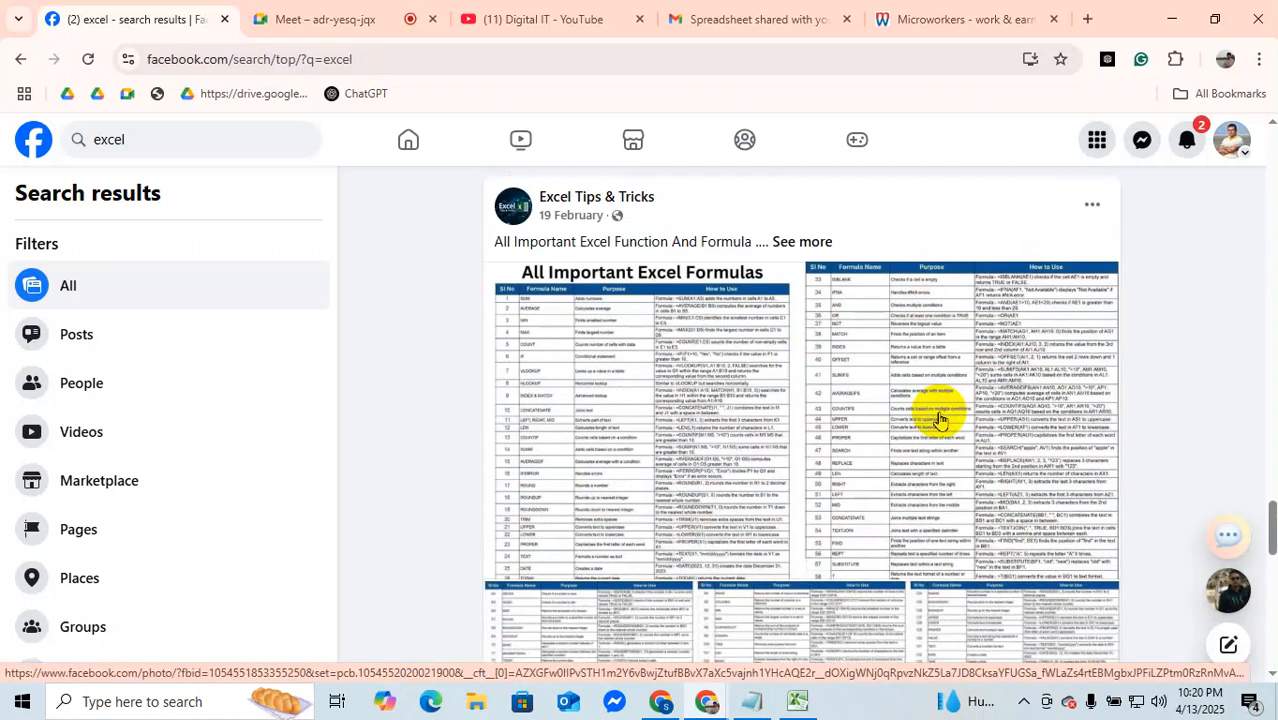
scroll(937, 418, down, 1)
scroll(940, 418, up, 5)
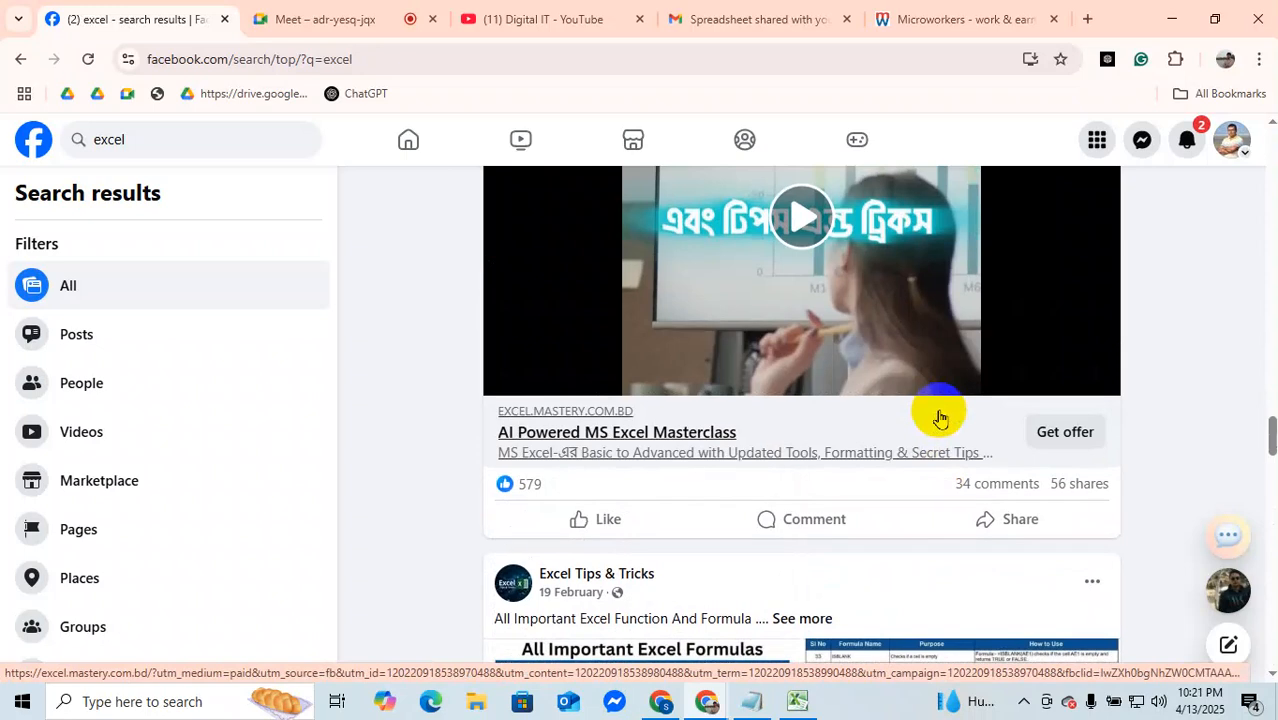
Step: Switch to the Google Meet call, dismiss its call time limit notice and return to the Facebook search results
scroll(940, 418, up, 8)
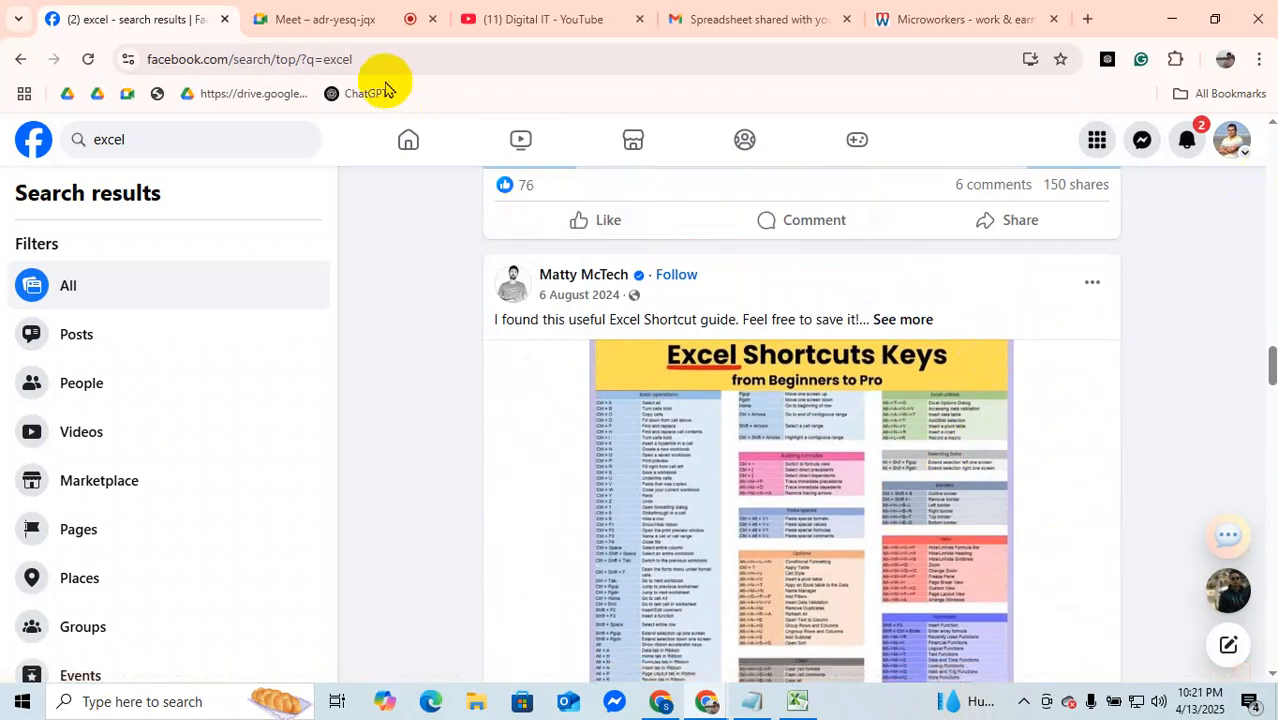
click(292, 24)
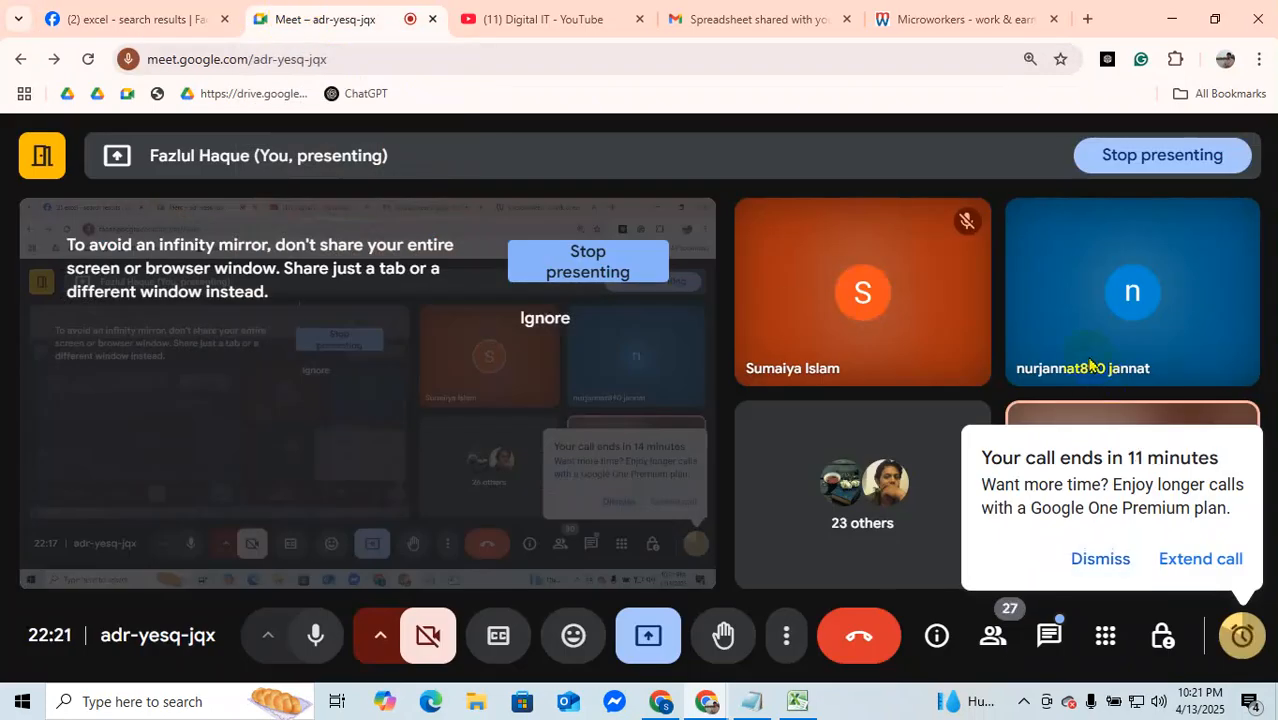
click(1086, 559)
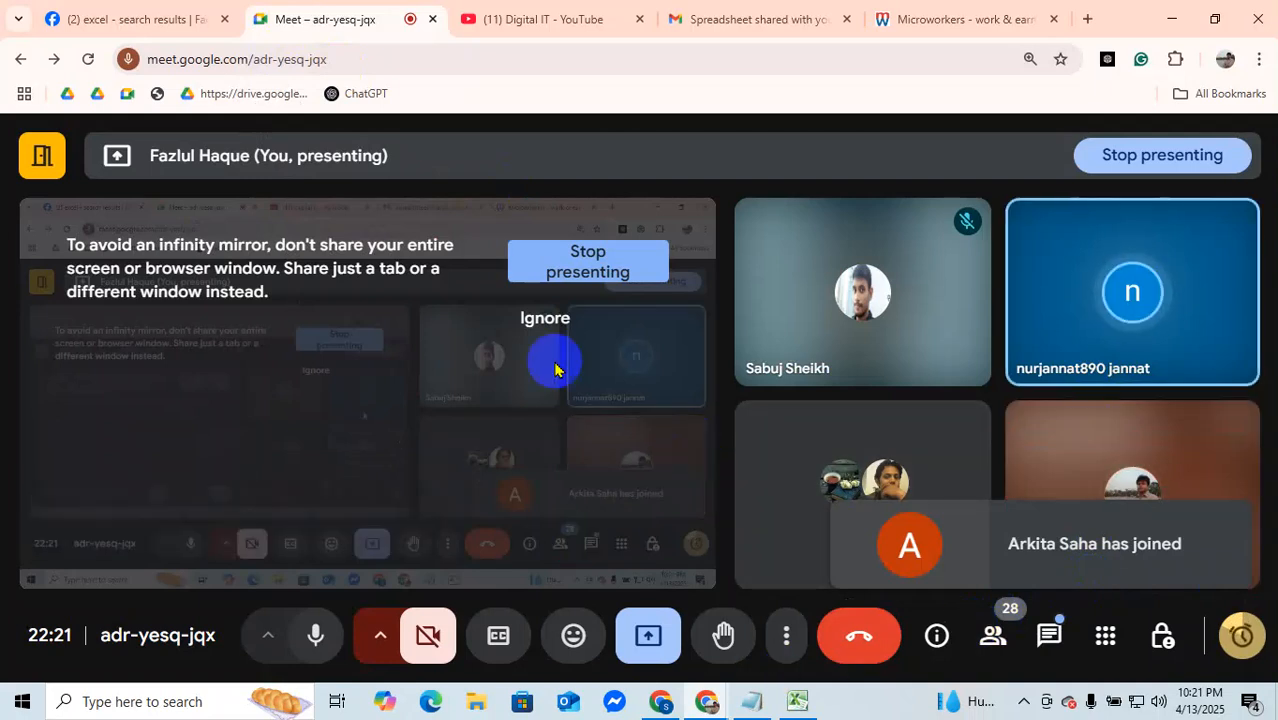
click(127, 24)
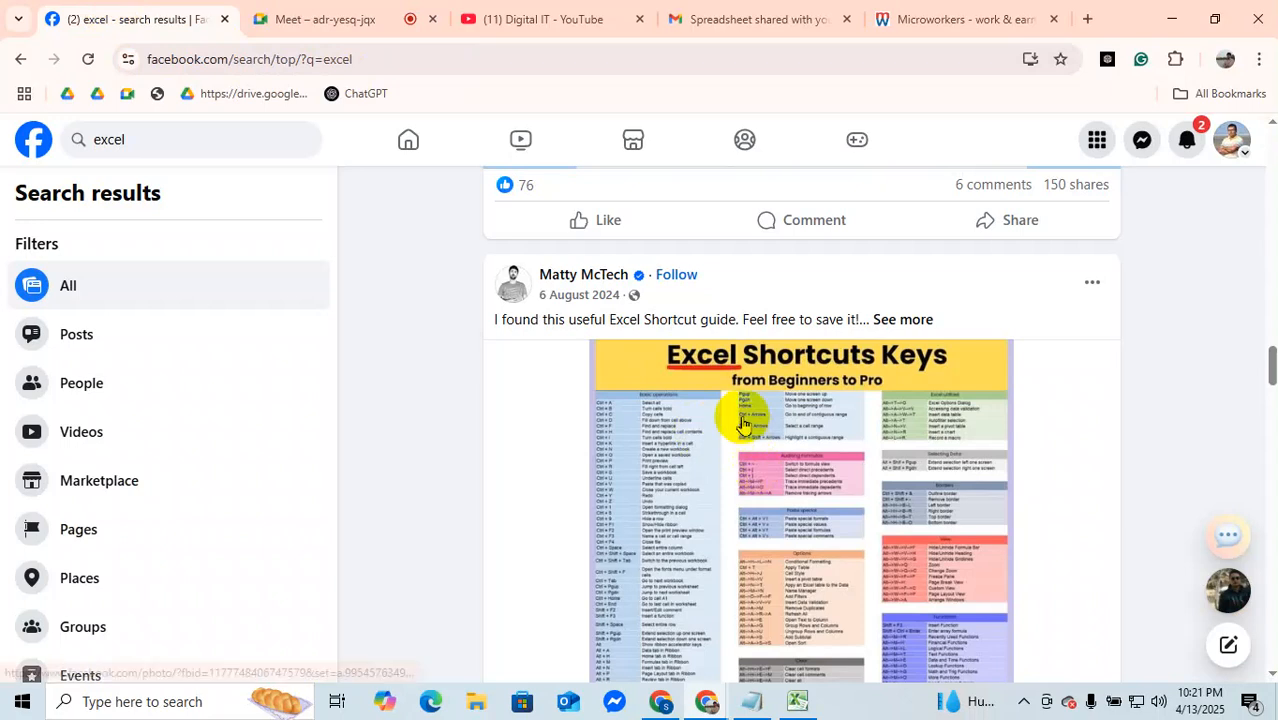
Step: Look back through the excel search results, examining the posts on Excel tricks, shortcuts and formulas
scroll(742, 413, up, 5)
scroll(340, 362, up, 3)
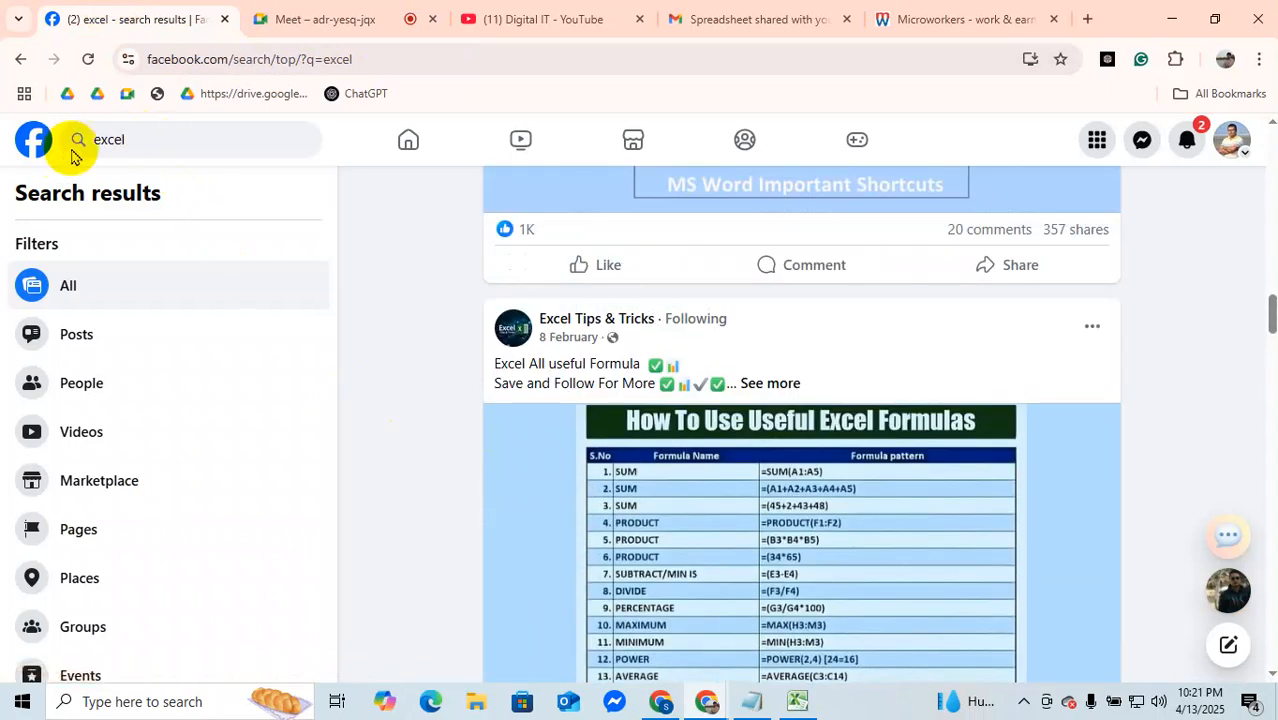
scroll(842, 460, up, 10)
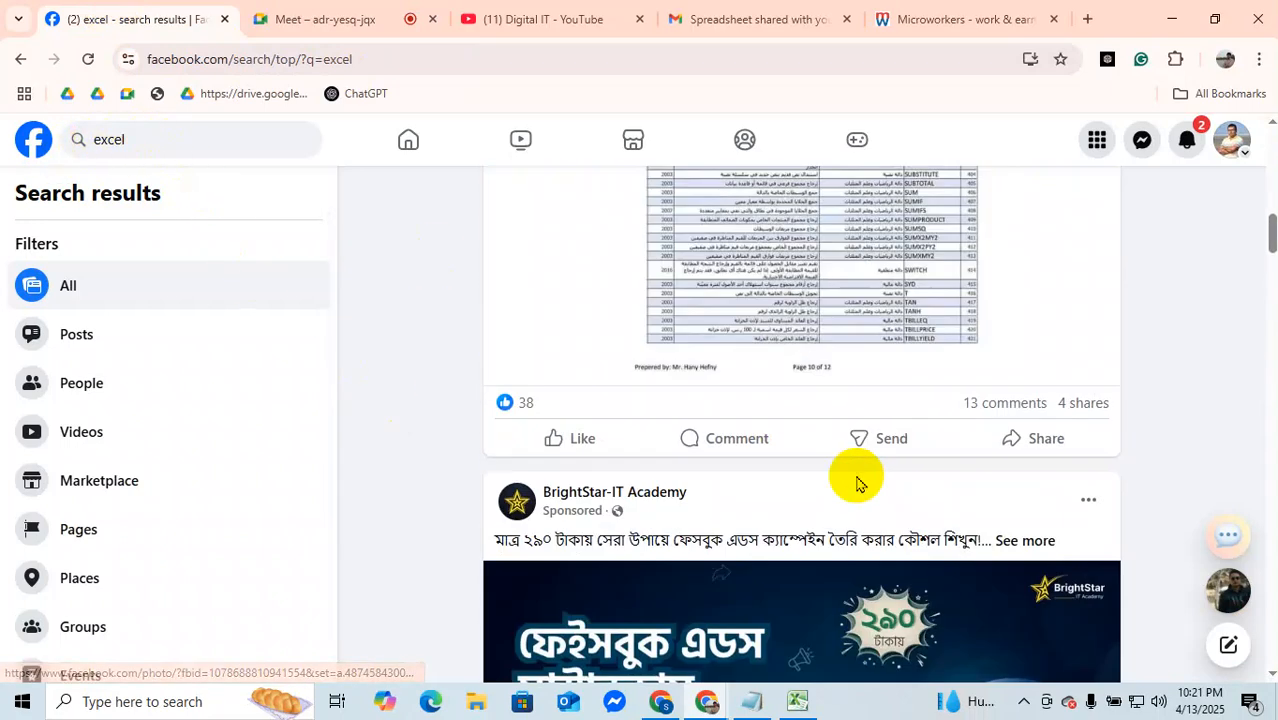
scroll(857, 484, up, 5)
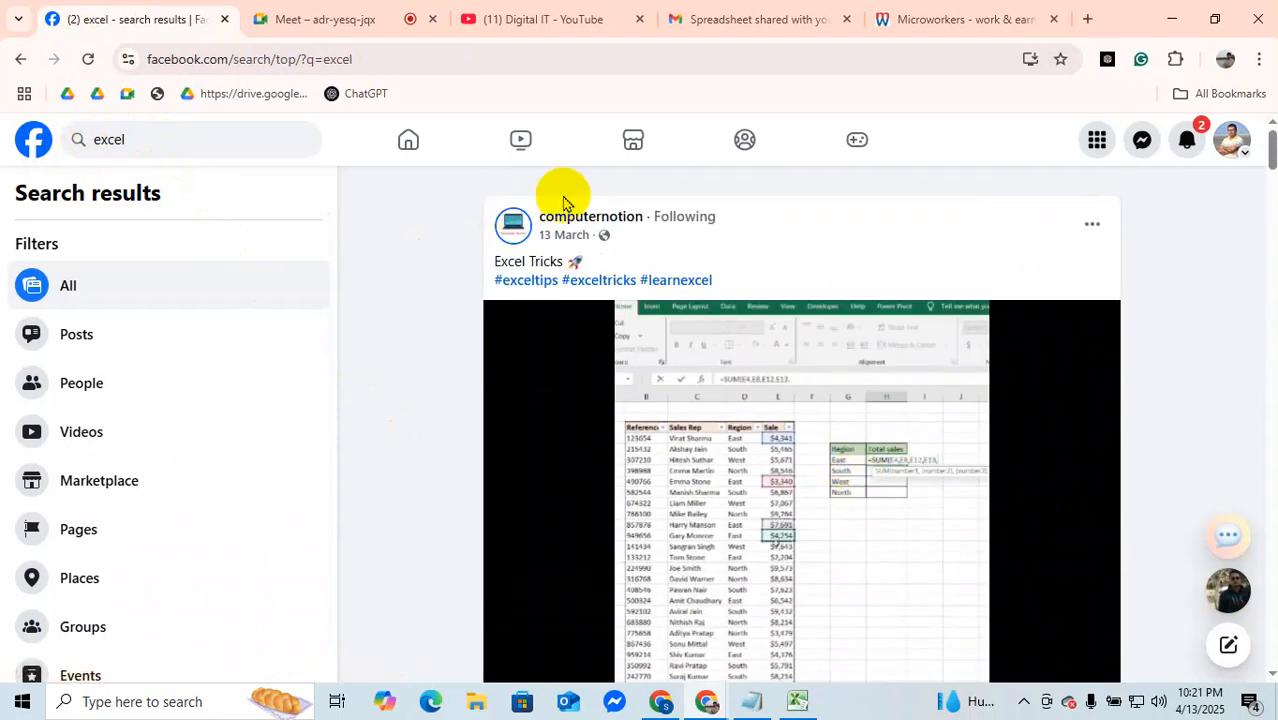
scroll(670, 406, down, 10)
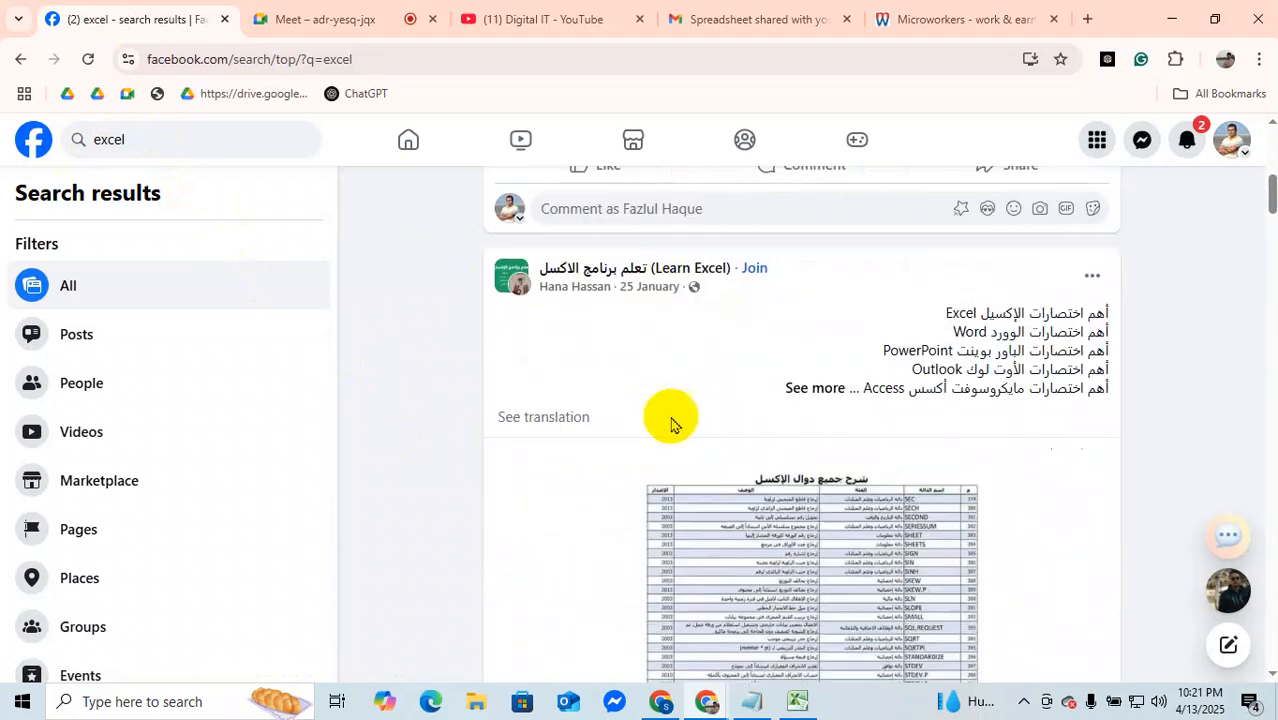
scroll(706, 447, down, 10)
scroll(882, 360, up, 2)
scroll(1026, 591, down, 5)
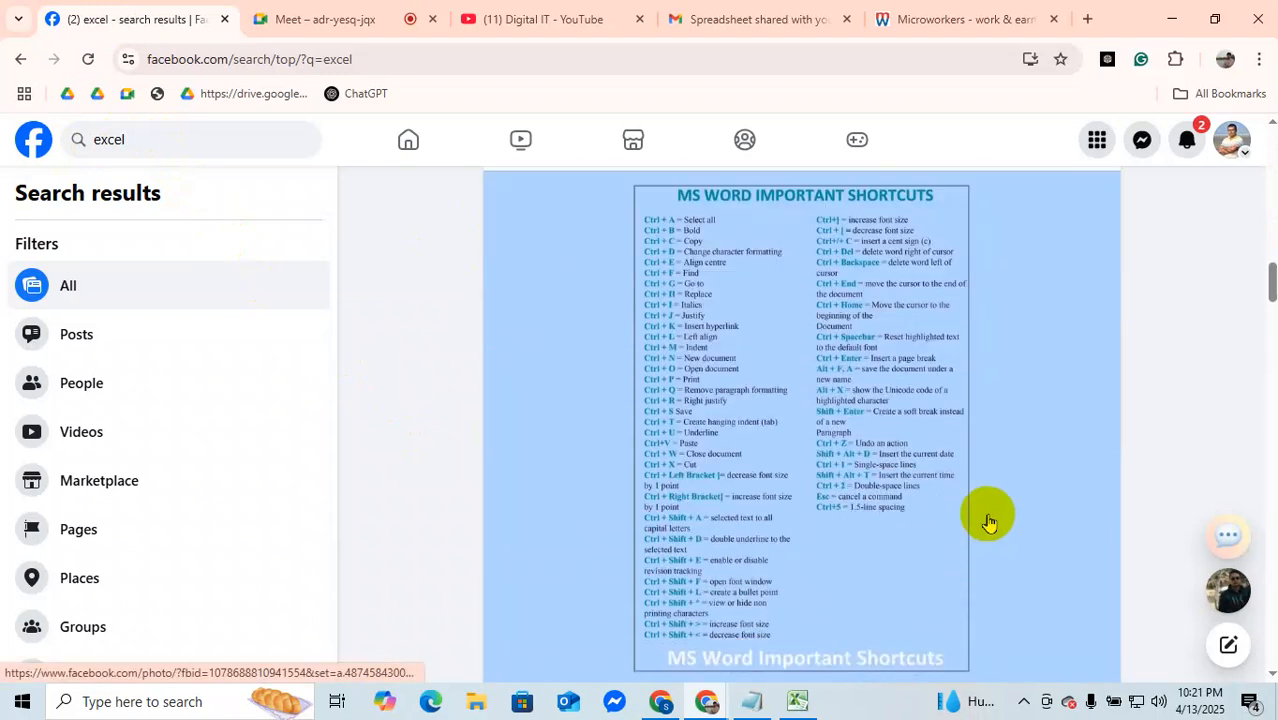
scroll(988, 522, down, 6)
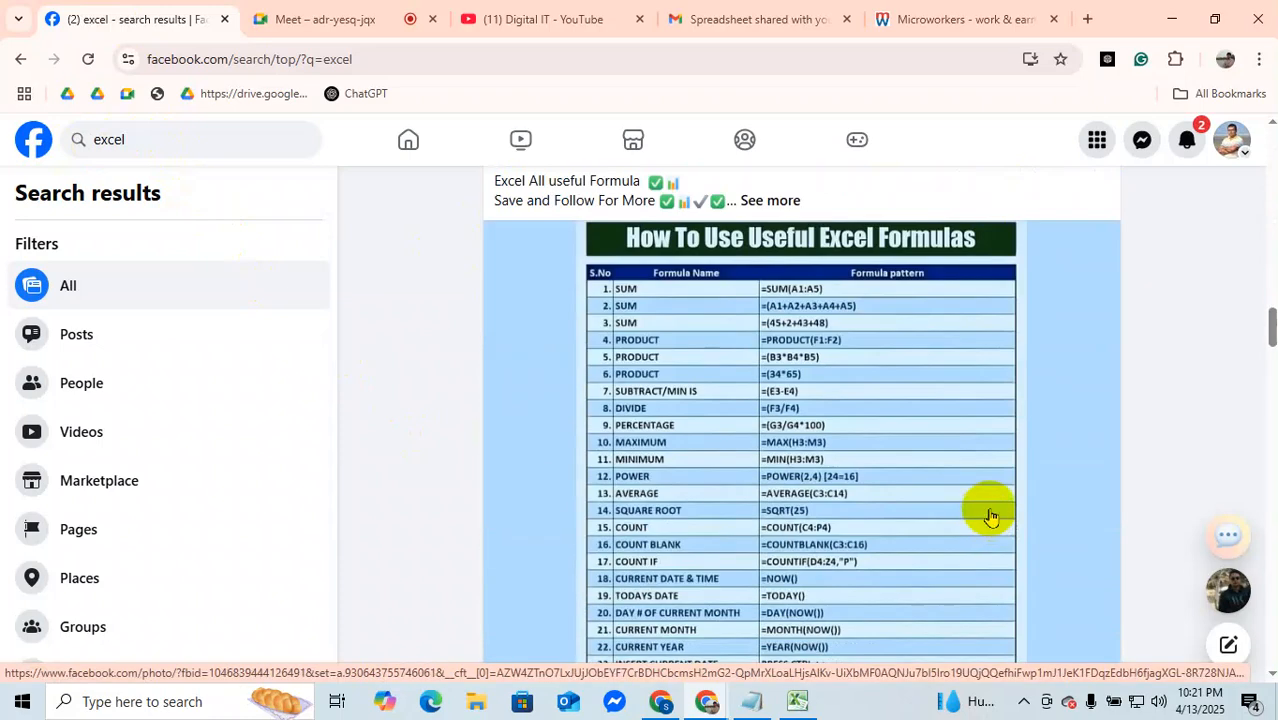
scroll(988, 522, down, 10)
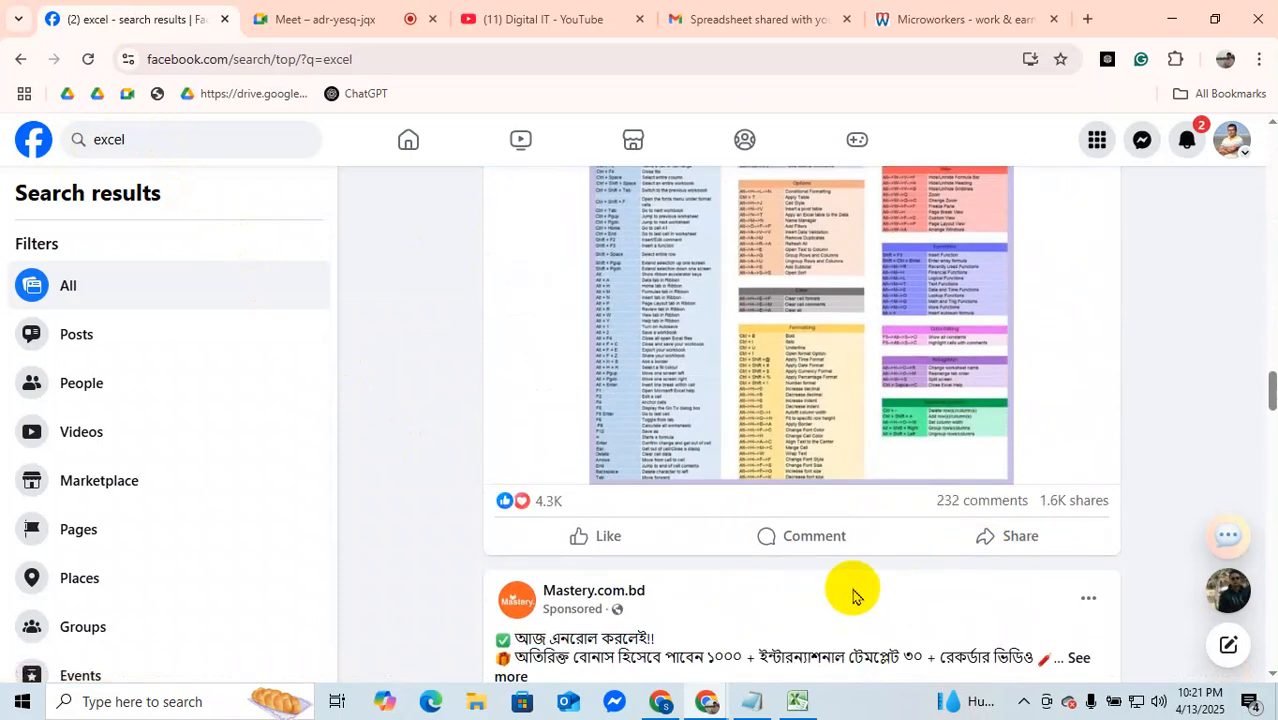
scroll(853, 595, down, 12)
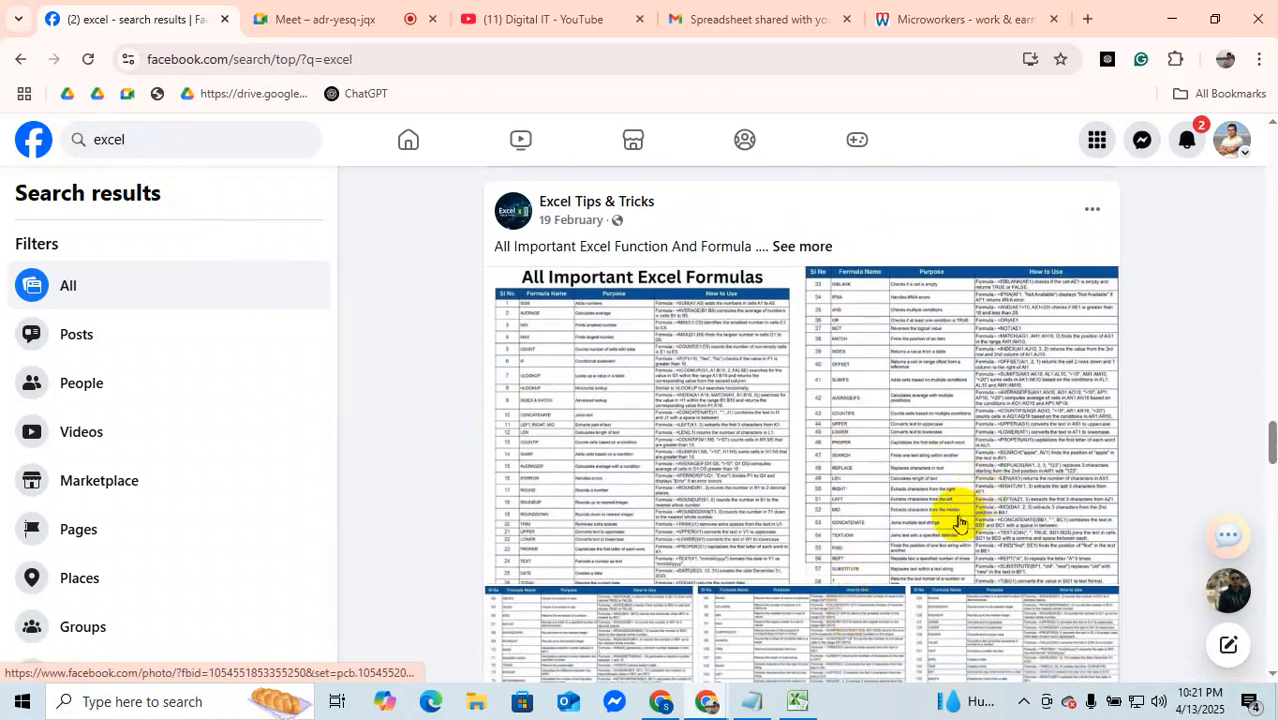
scroll(955, 525, down, 6)
scroll(955, 533, down, 10)
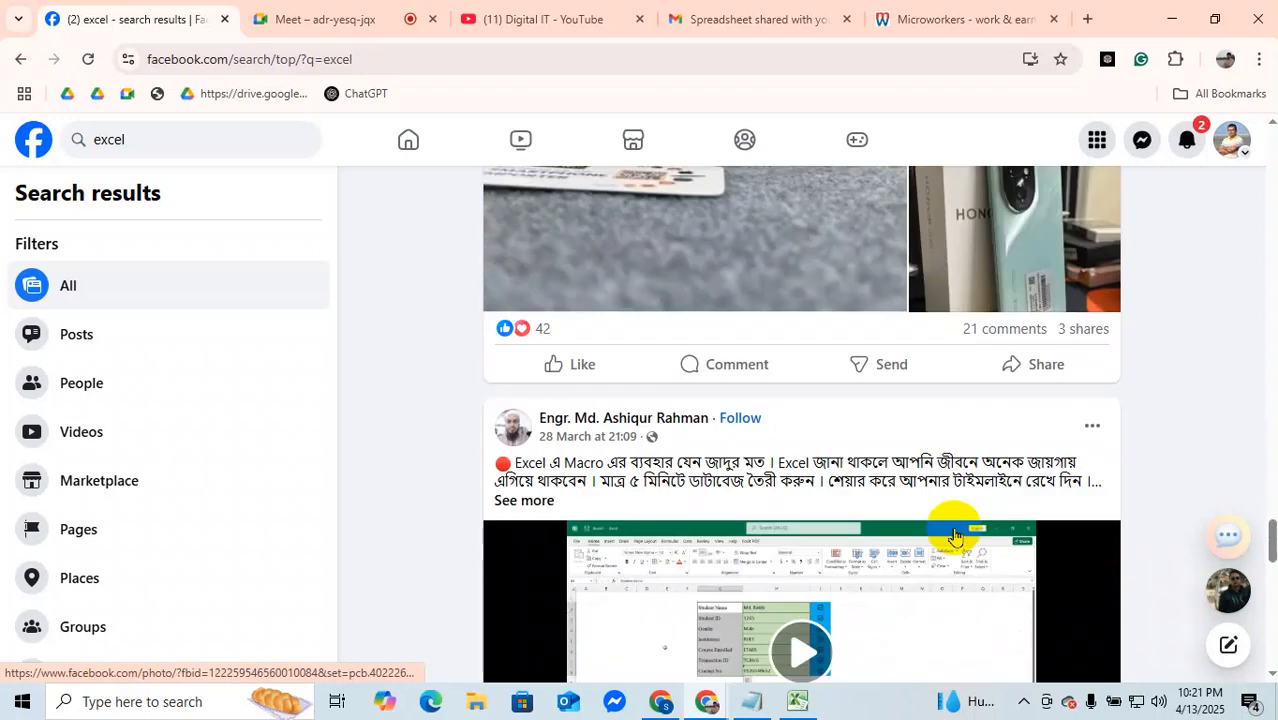
Step: Check the Facebook notifications and the participants in the Google Meet call
click(1187, 143)
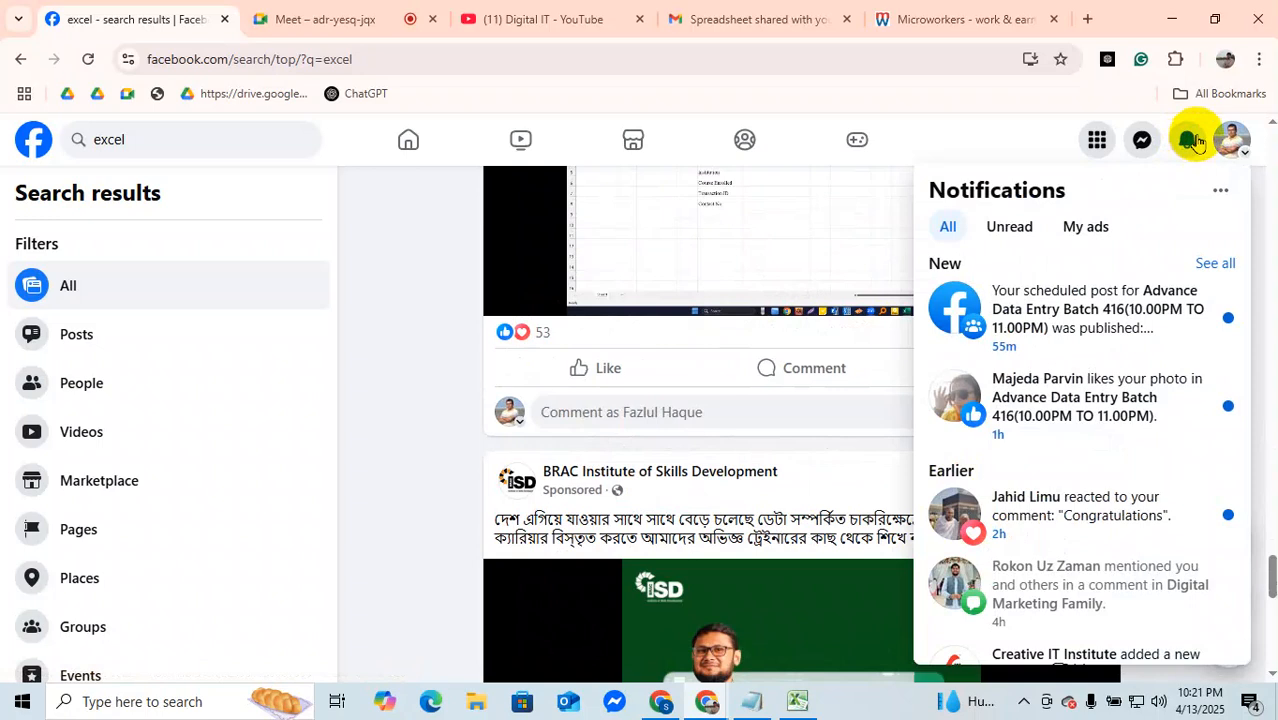
click(1197, 143)
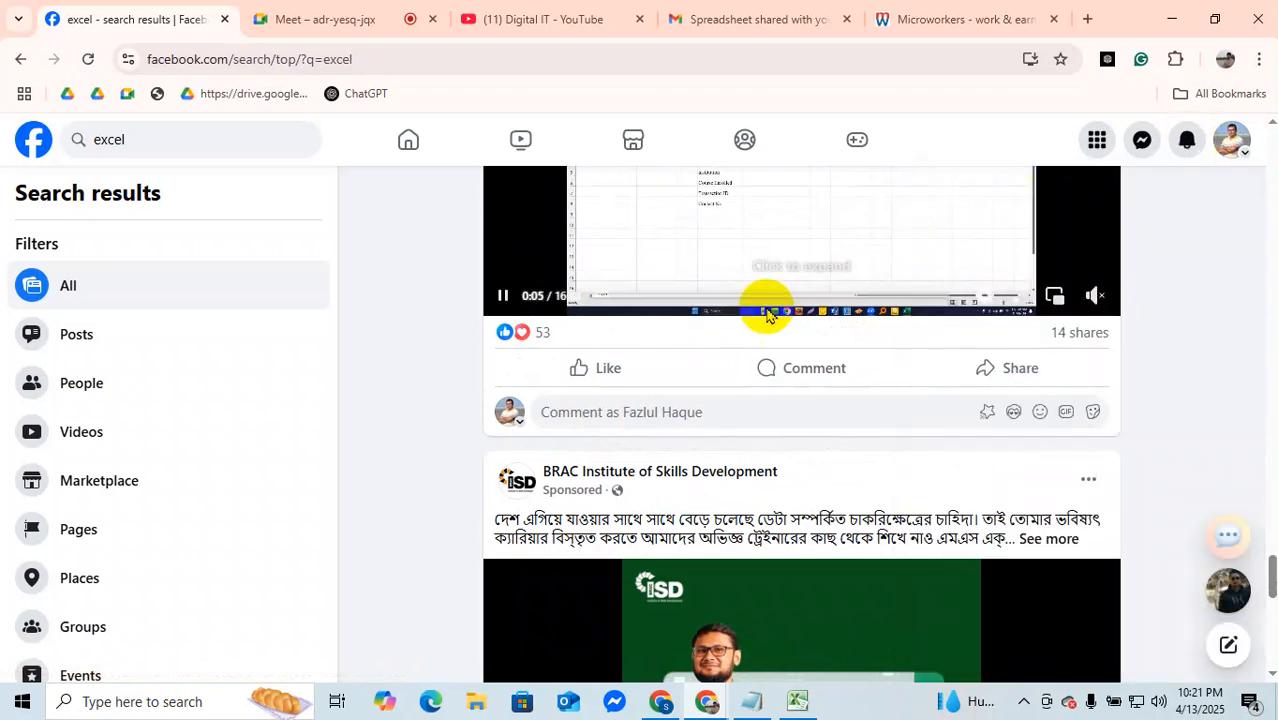
click(300, 18)
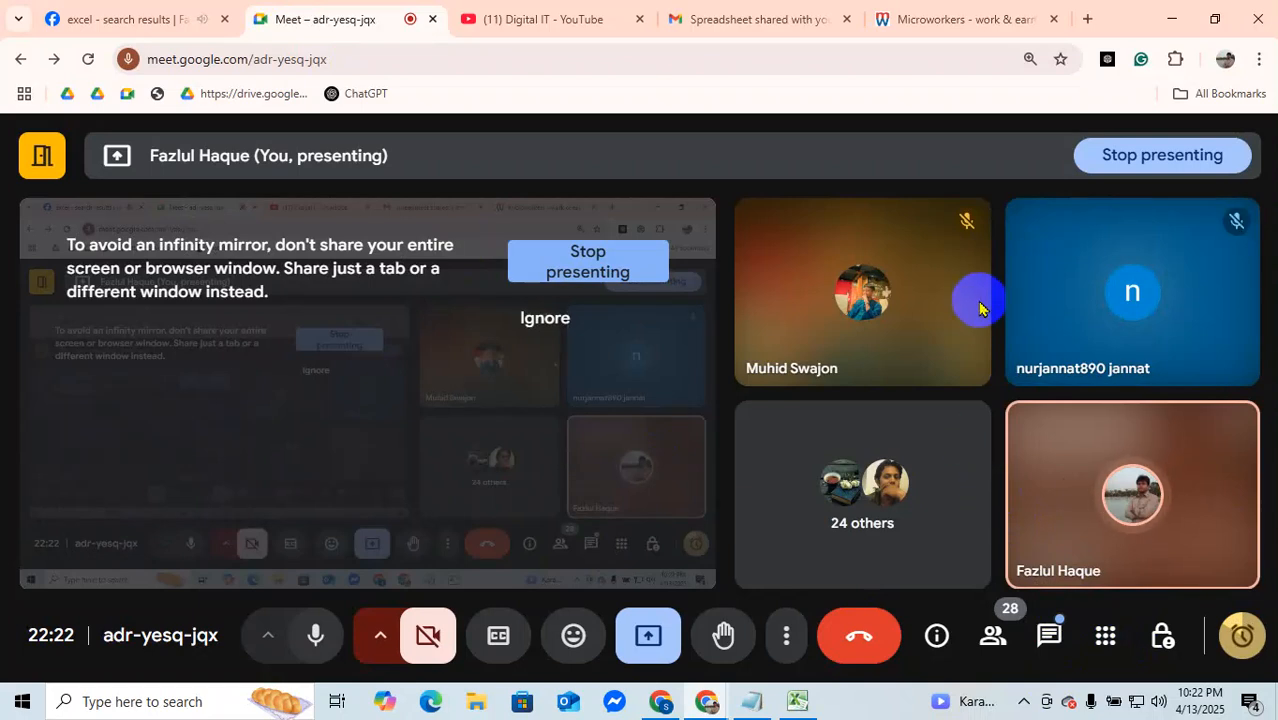
click(166, 10)
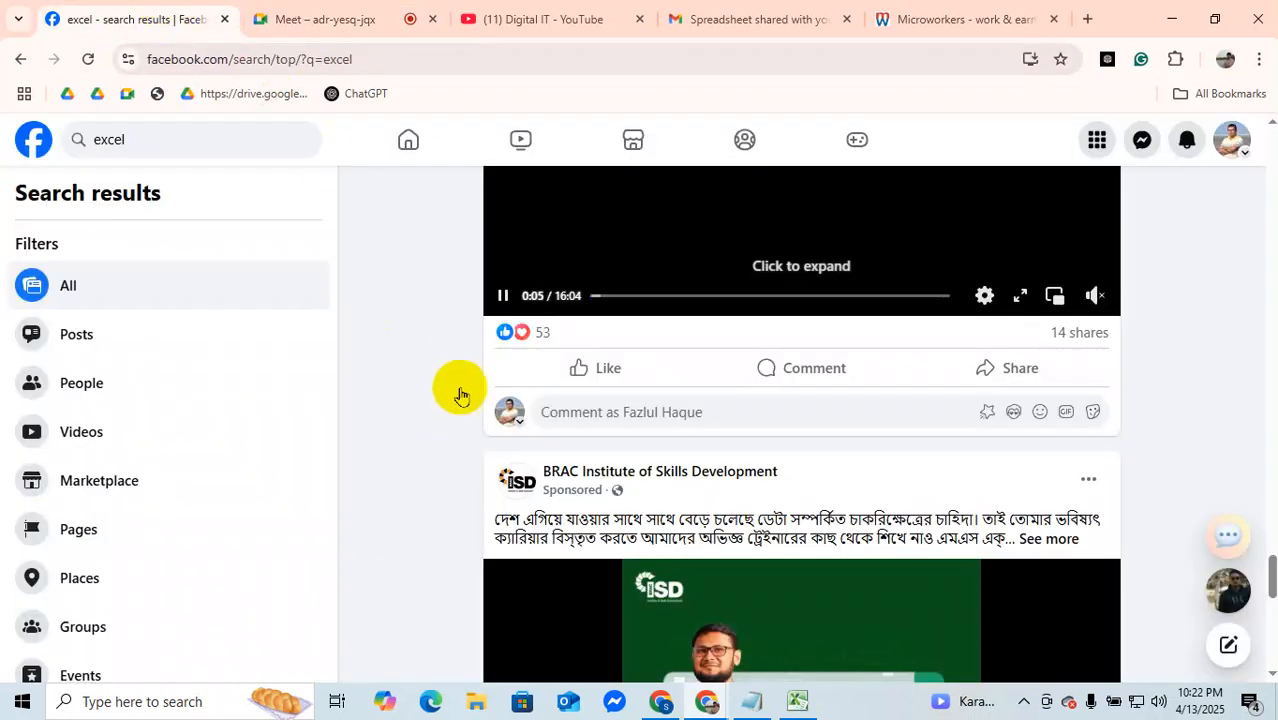
Step: Close the ade415 chat on the Facebook home feed, search for "415" and open the Advance Data Entry Batch 415 group
click(418, 139)
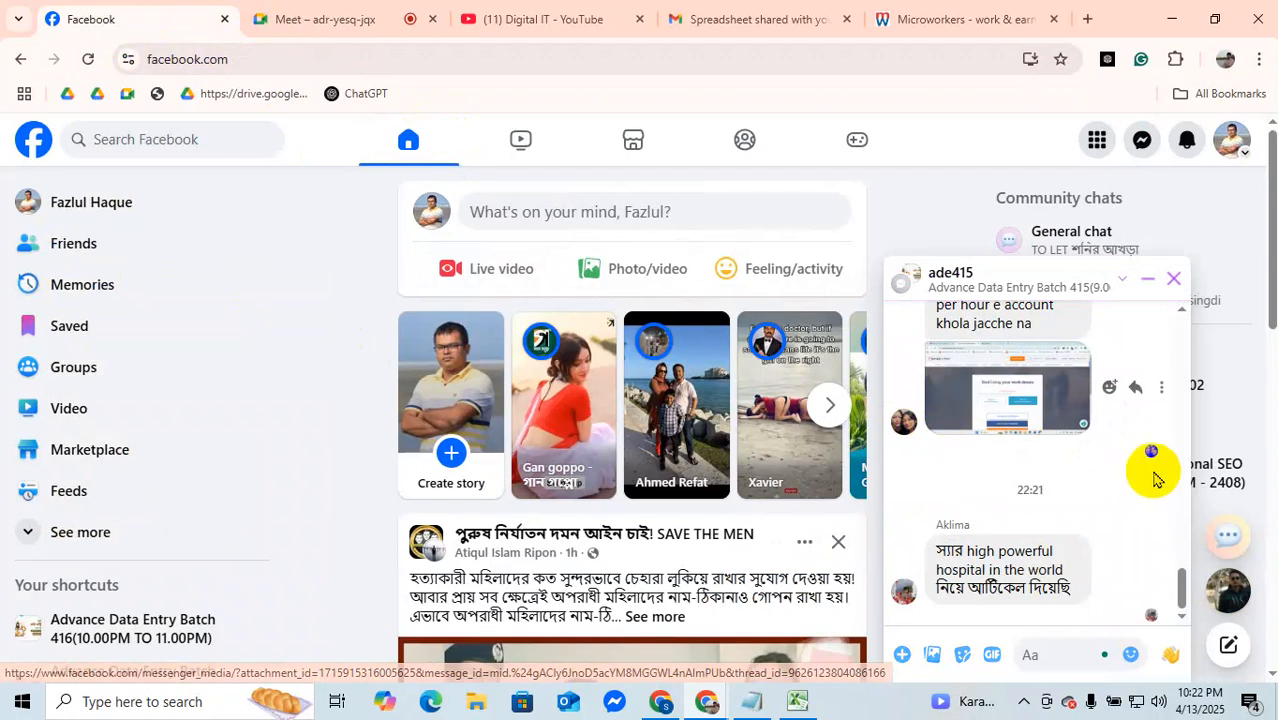
click(1175, 279)
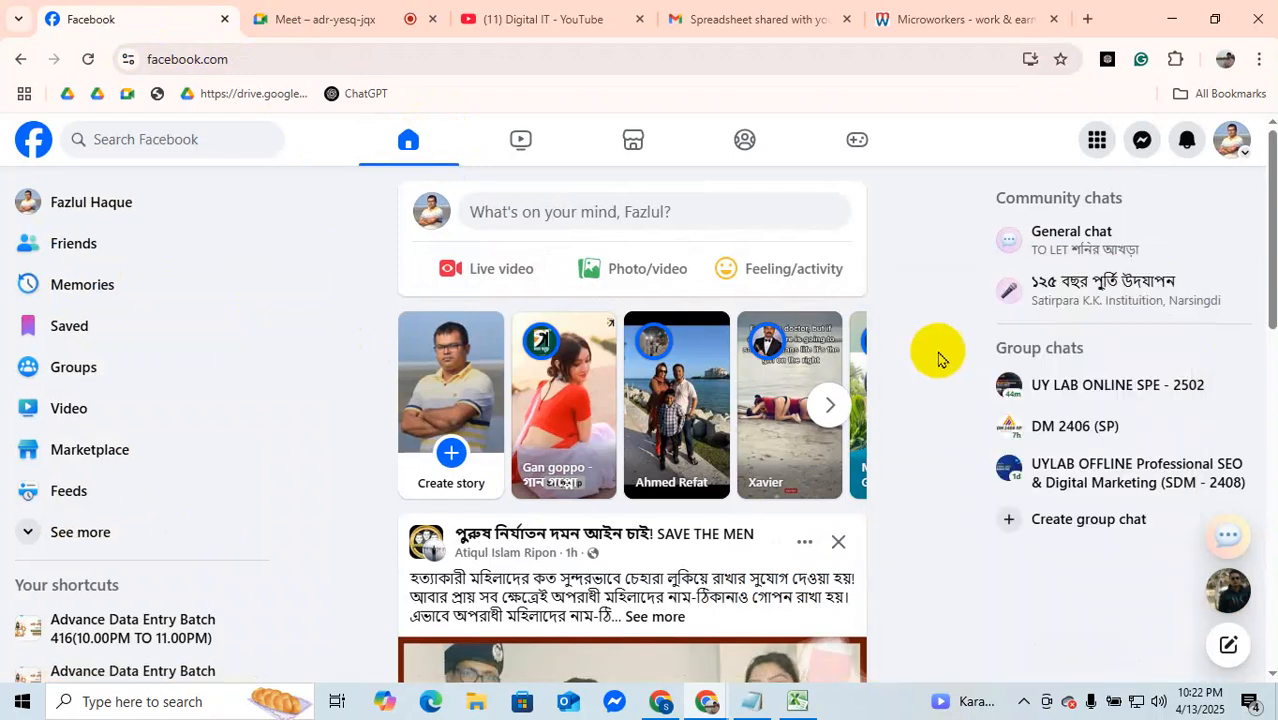
click(155, 138)
text(415)
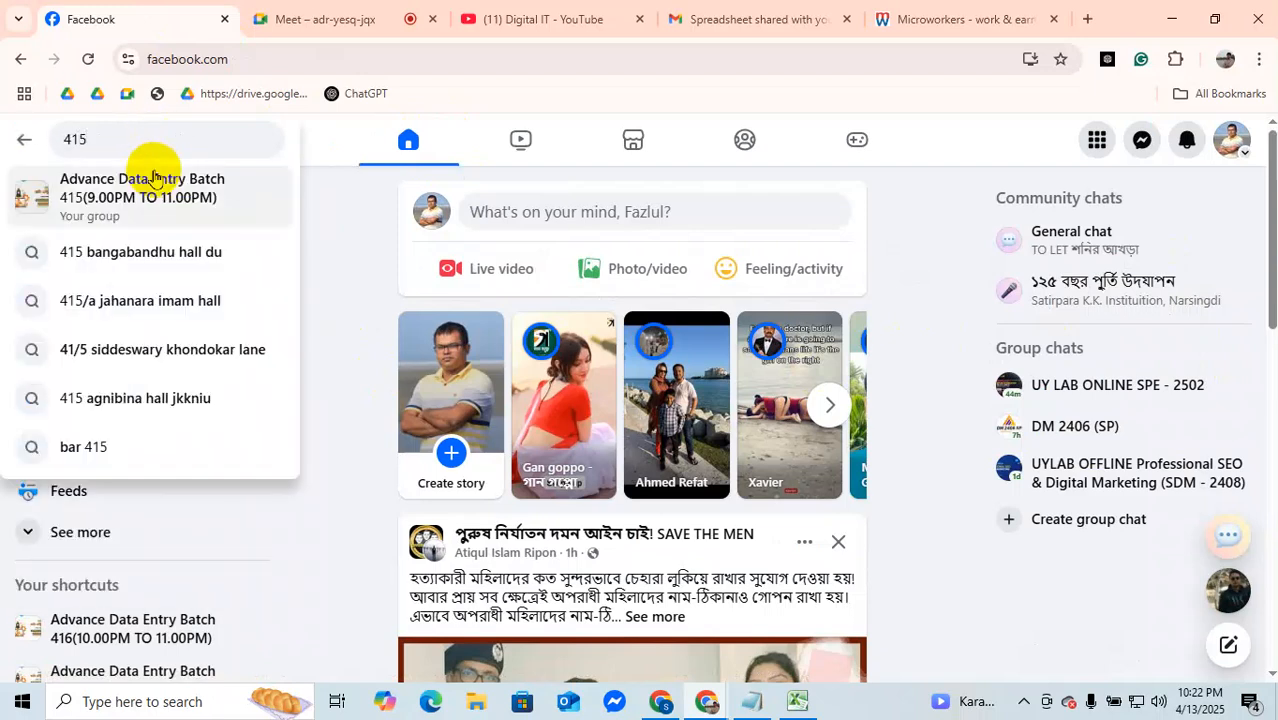
click(177, 193)
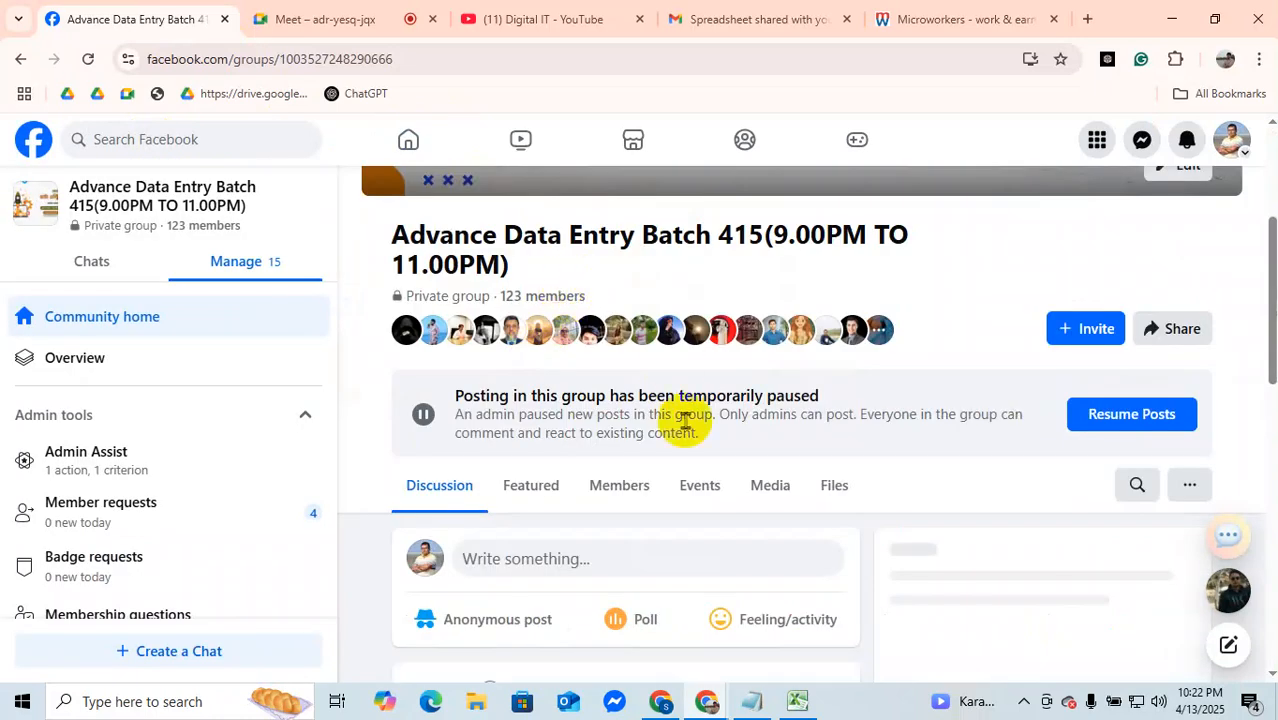
Step: Start a new post in the Batch 415 group and attach the image Untitled design (9) (1).png from Downloads
scroll(680, 422, down, 3)
click(585, 287)
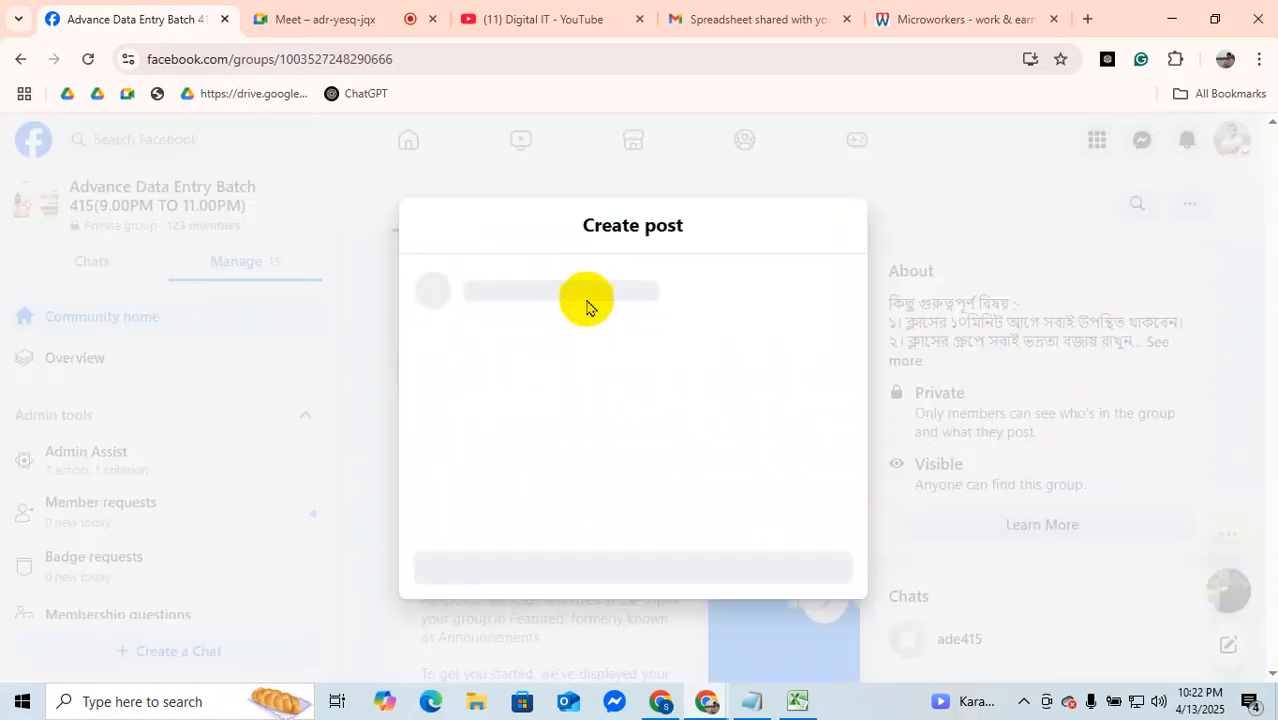
click(677, 551)
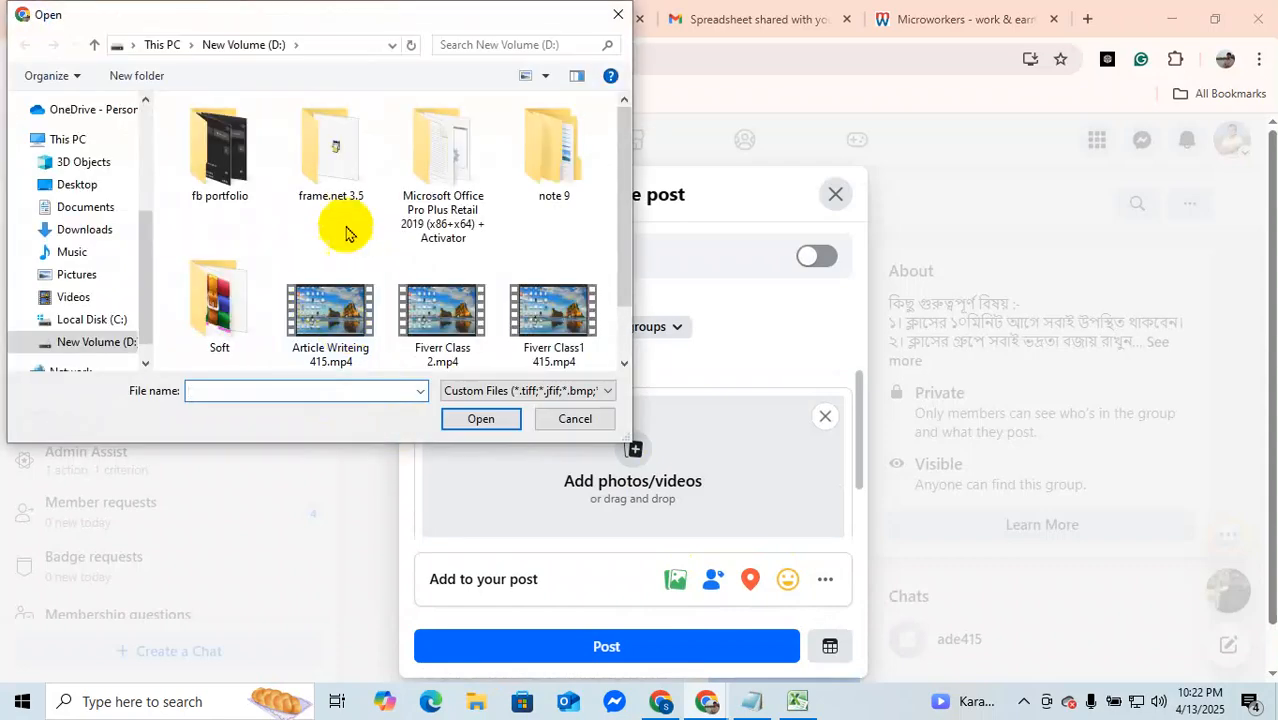
click(68, 236)
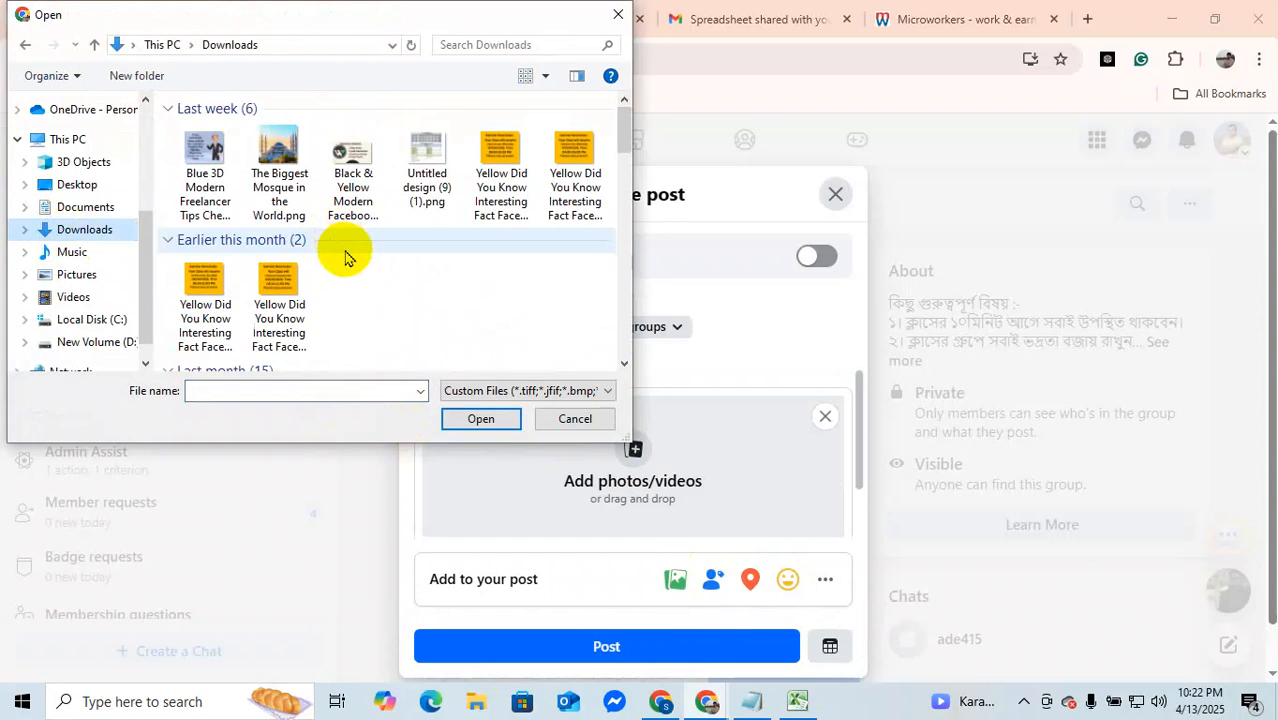
click(427, 165)
click(458, 419)
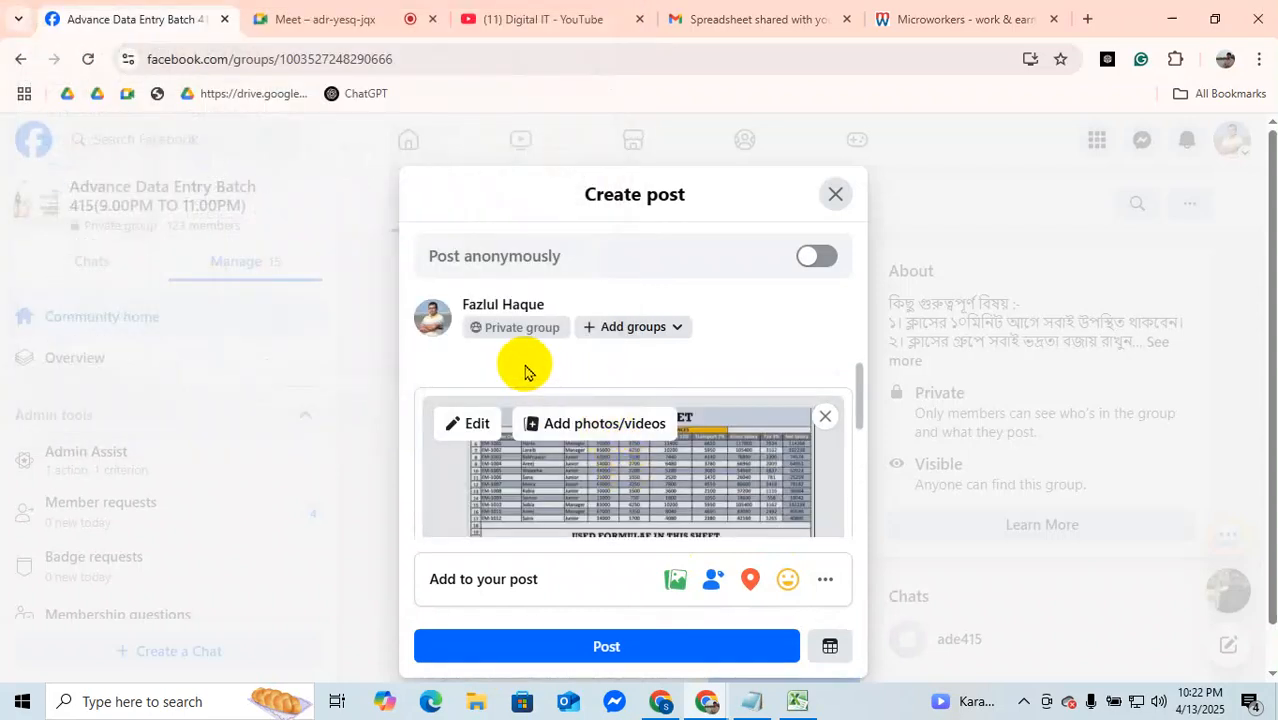
Step: Check the attached salary sheet image and write "Home Work, salary Sheet." as the post's text
click(525, 362)
scroll(765, 380, down, 2)
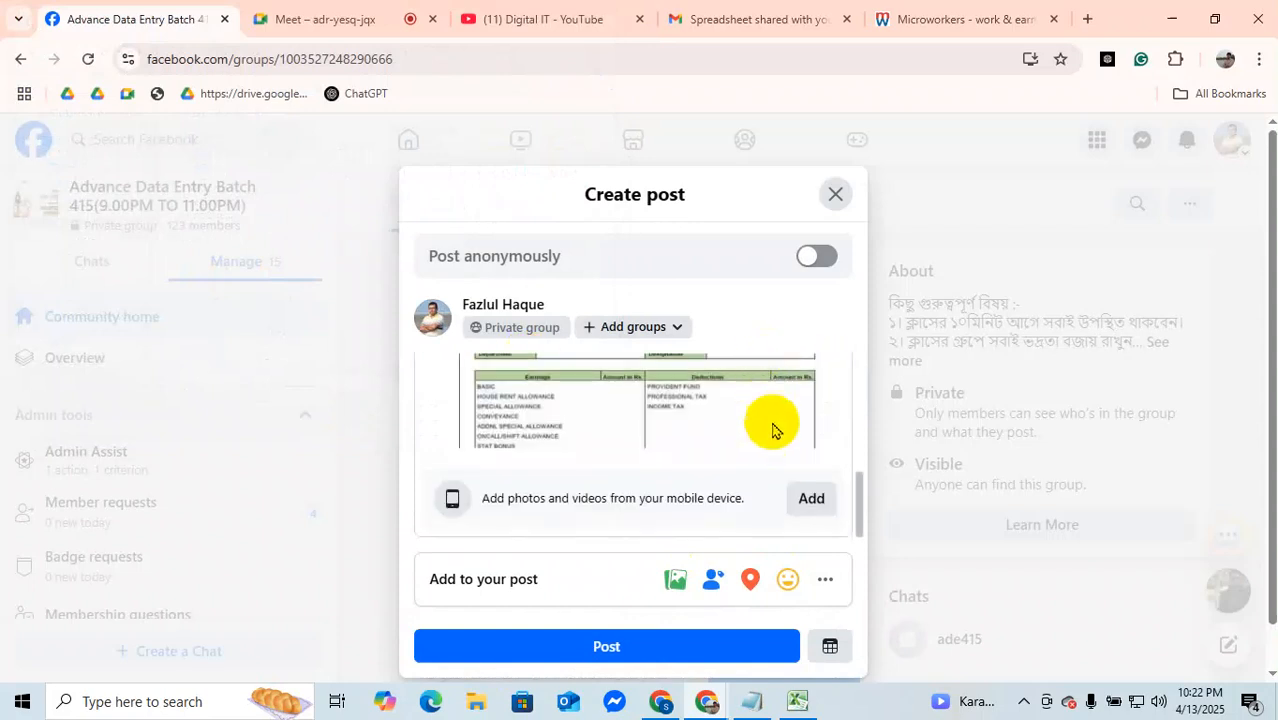
scroll(700, 405, up, 2)
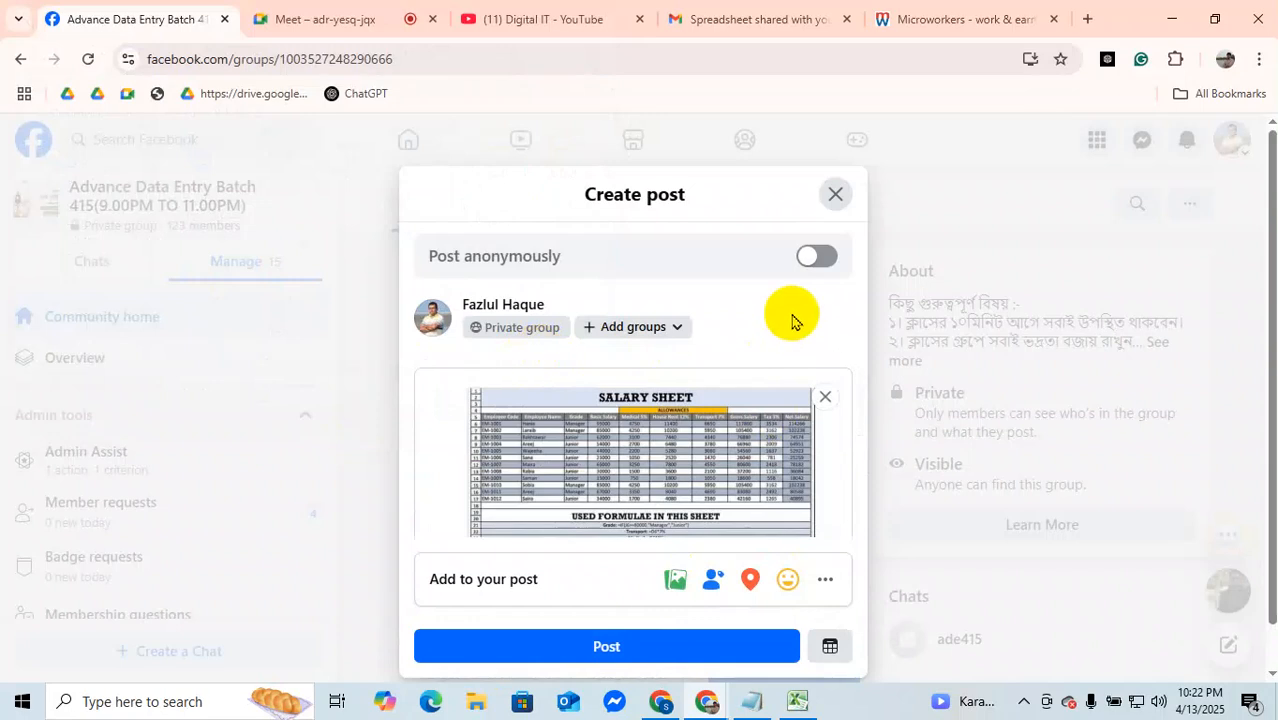
scroll(735, 495, down, 3)
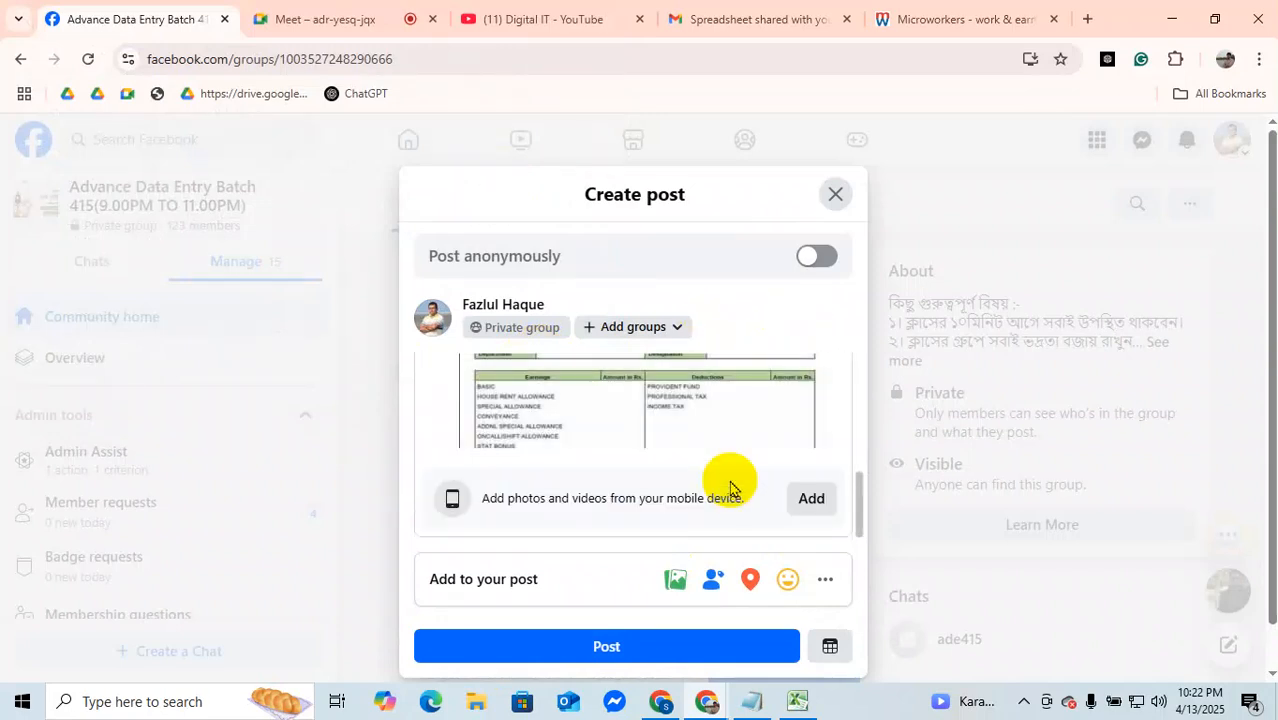
scroll(727, 495, up, 3)
click(442, 366)
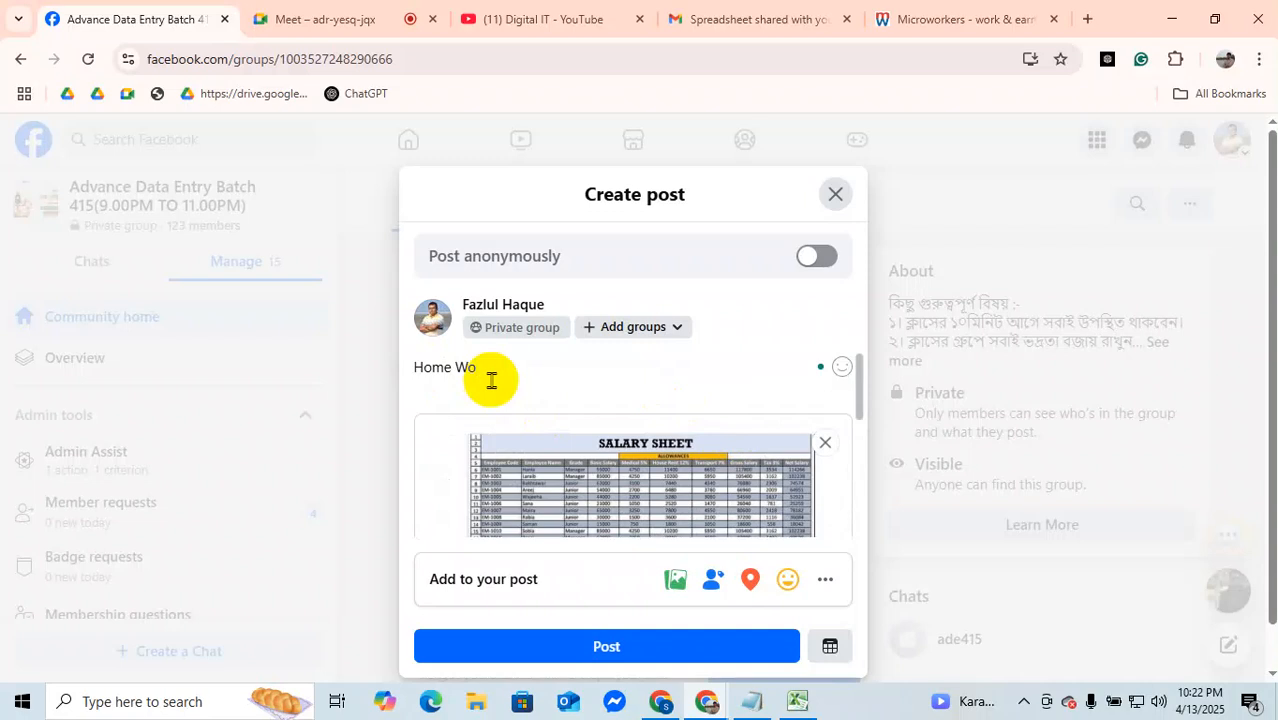
click(491, 380)
text(, salary Sheet)
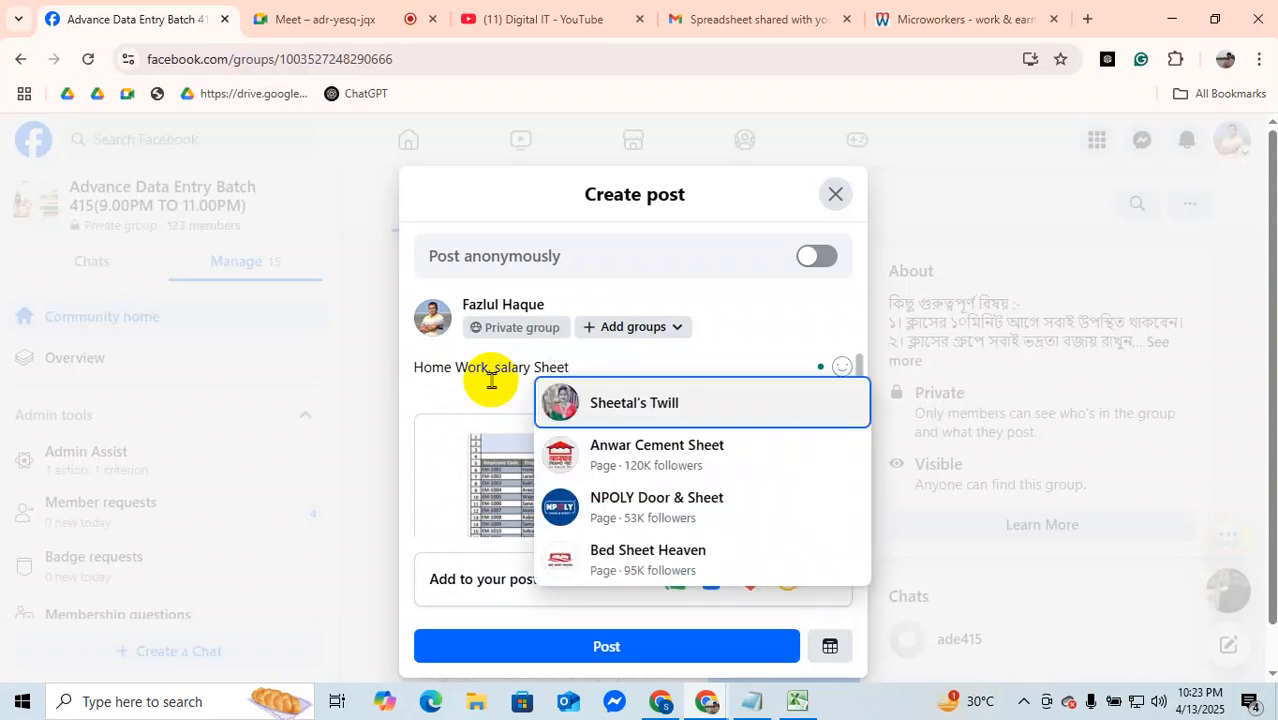
text(.)
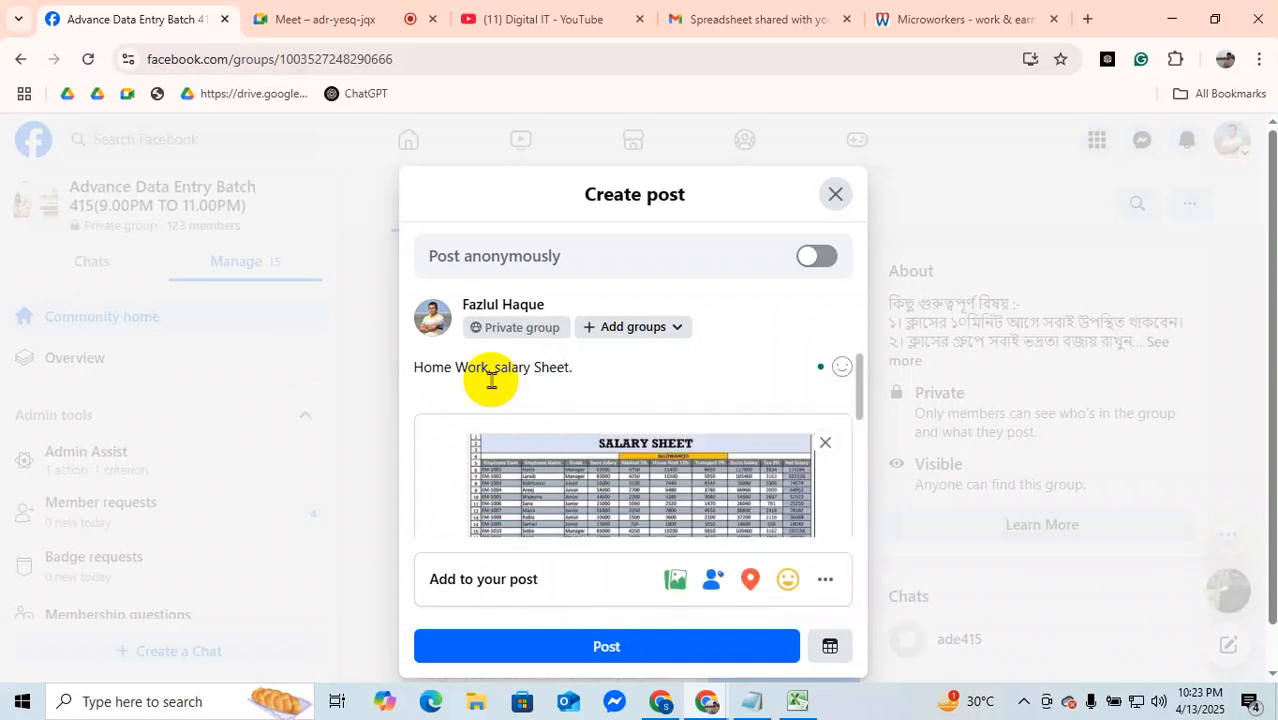
Step: Review the attached salary sheet image once more and publish the homework post to the group
scroll(718, 495, down, 3)
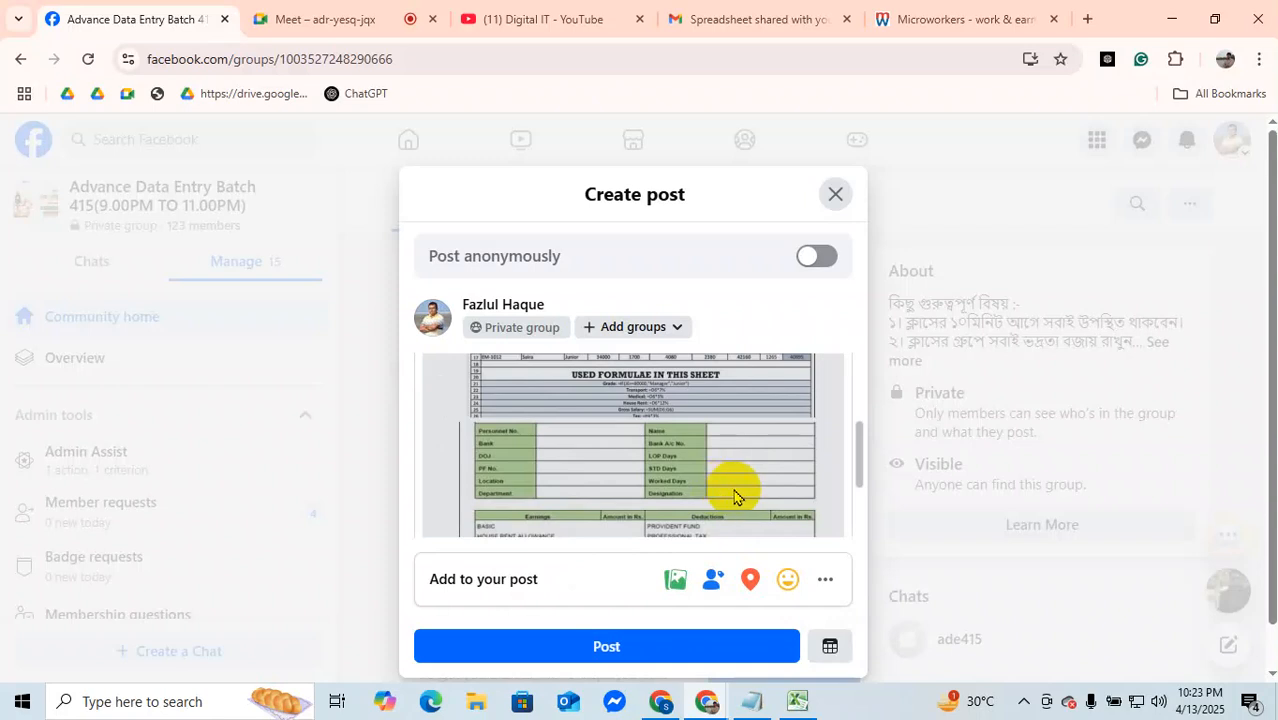
scroll(727, 470, up, 3)
scroll(727, 467, down, 5)
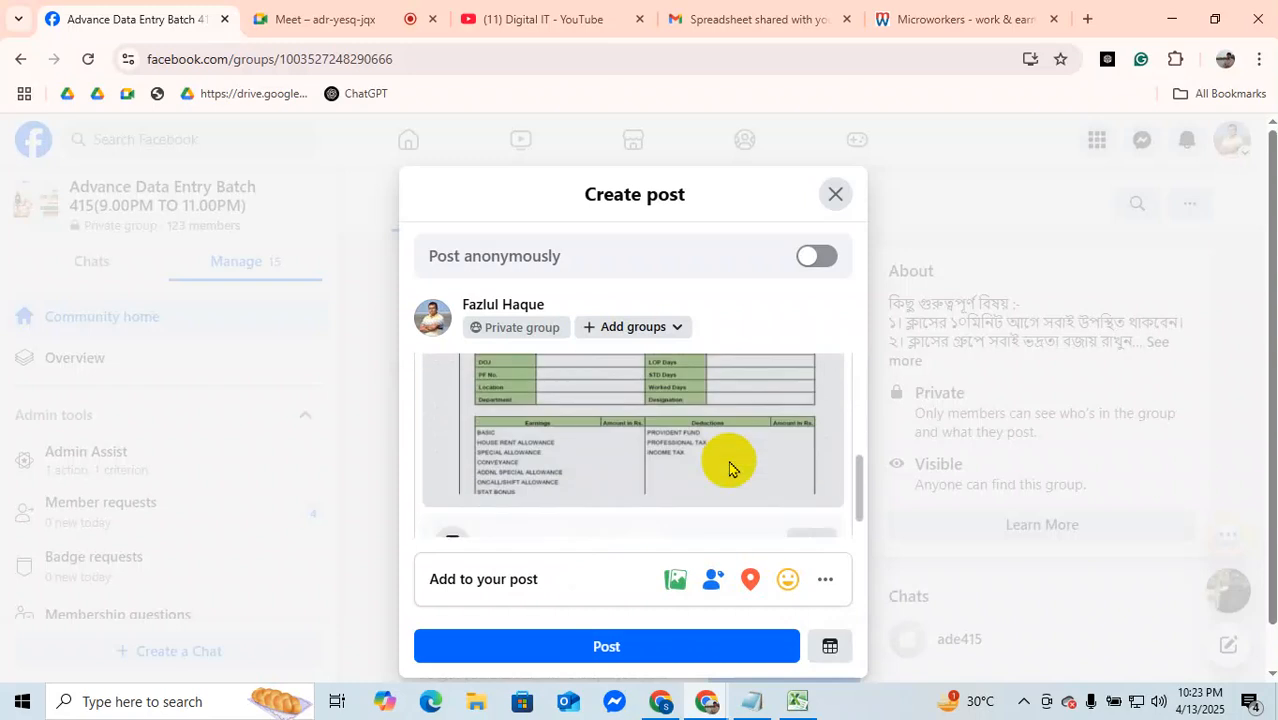
click(688, 648)
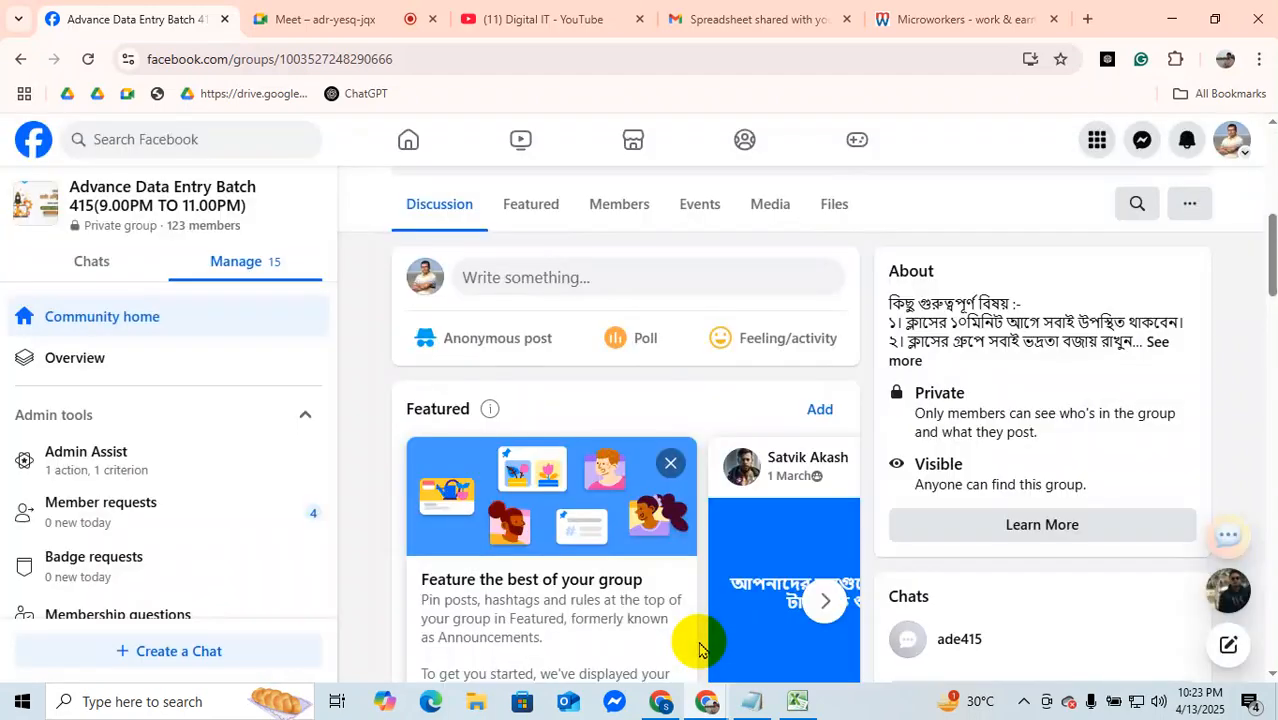
scroll(685, 628, up, 7)
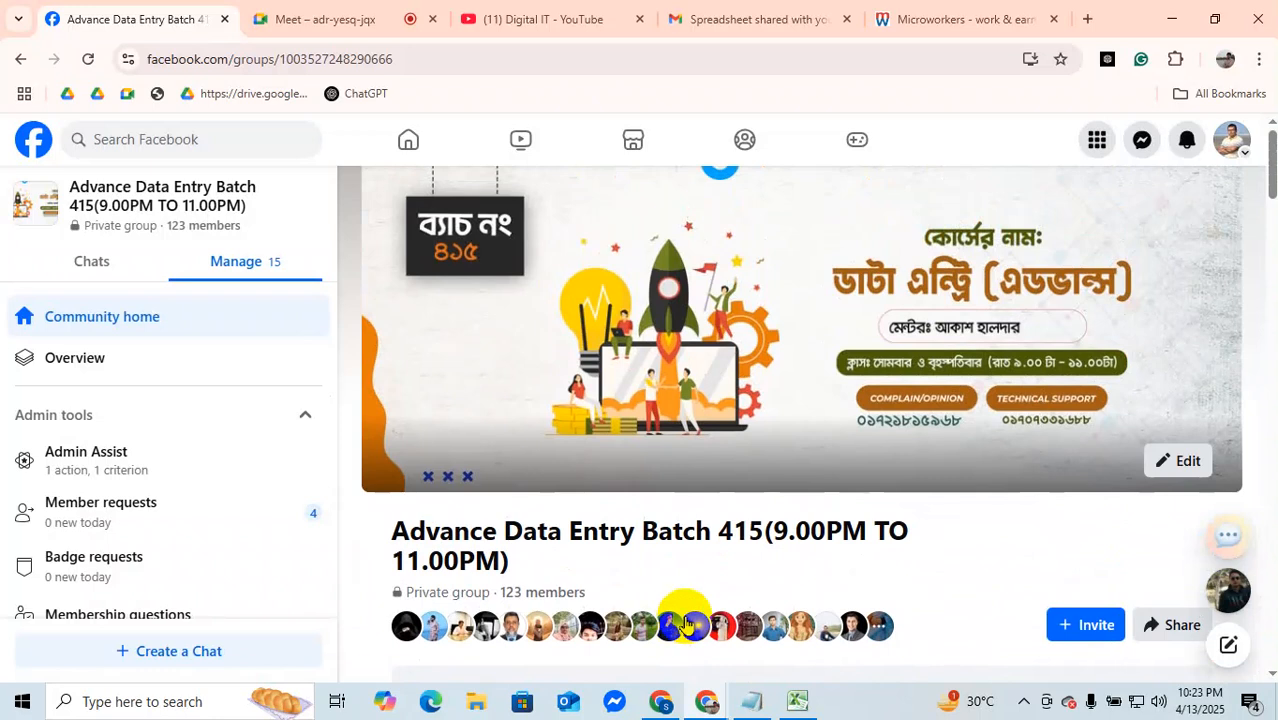
Step: Leave the browser for the desktop and open the Downloads folder in File Explorer
click(1173, 19)
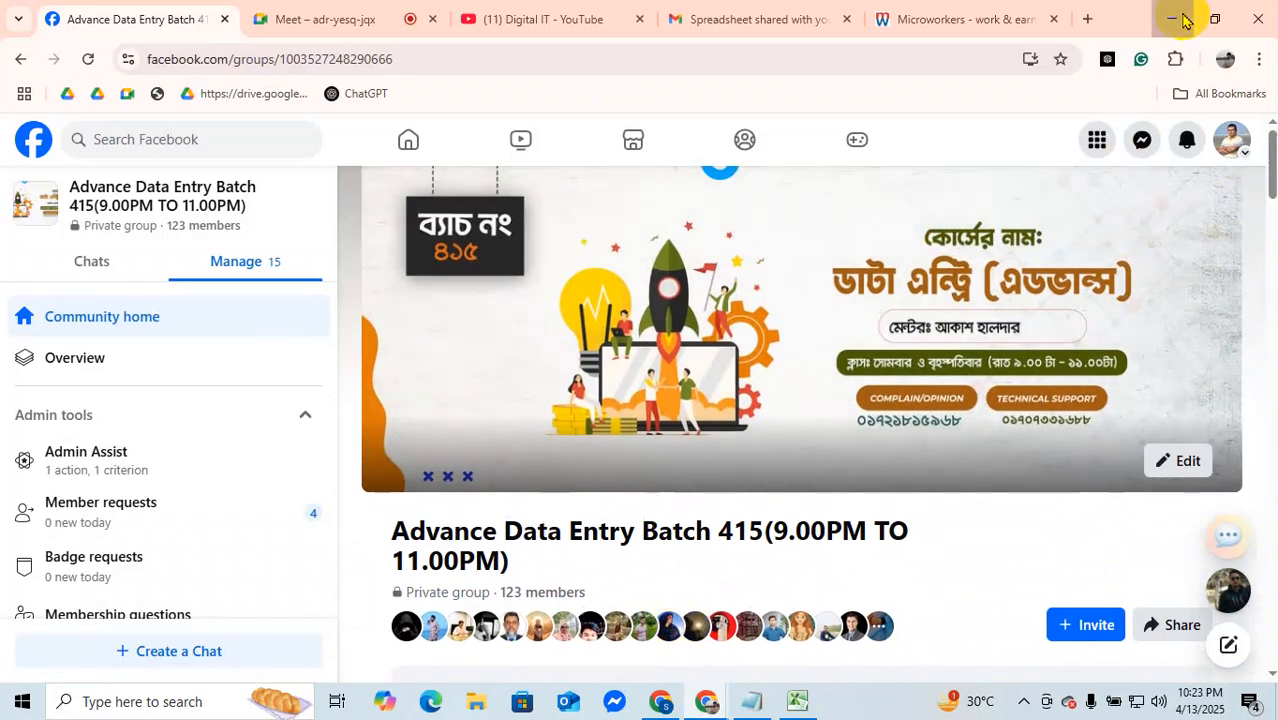
click(49, 26)
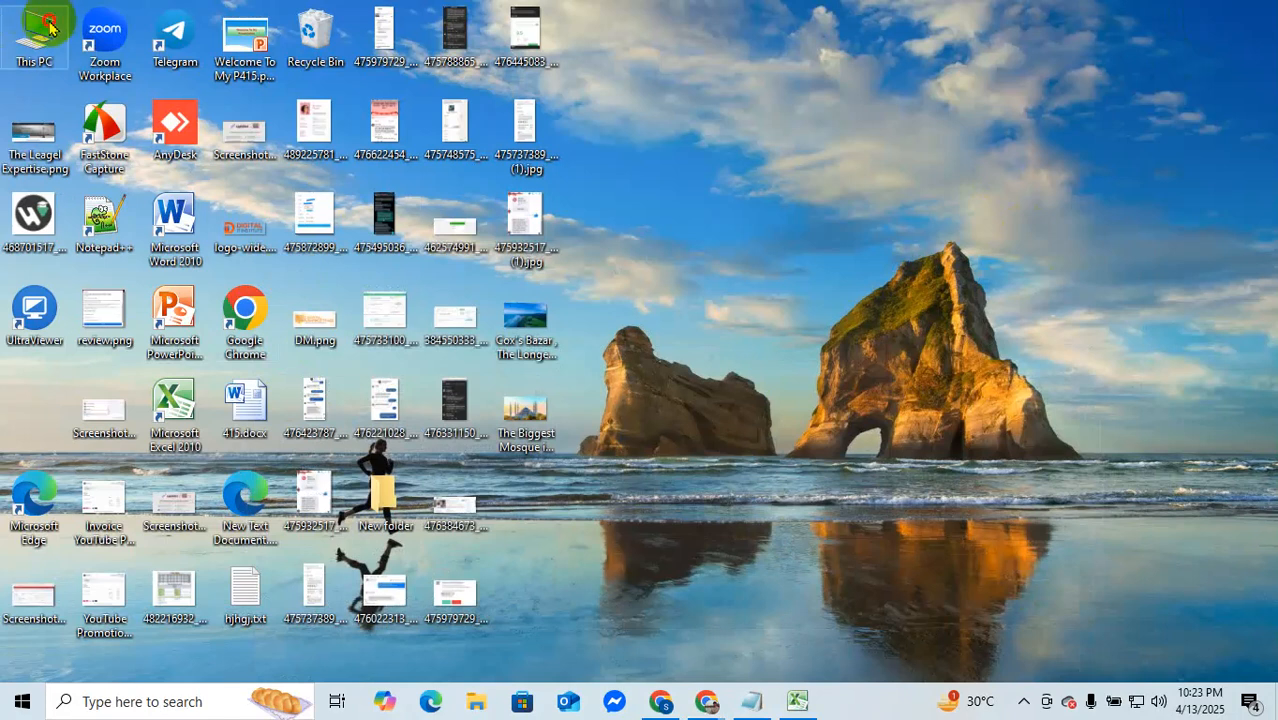
double_click(49, 26)
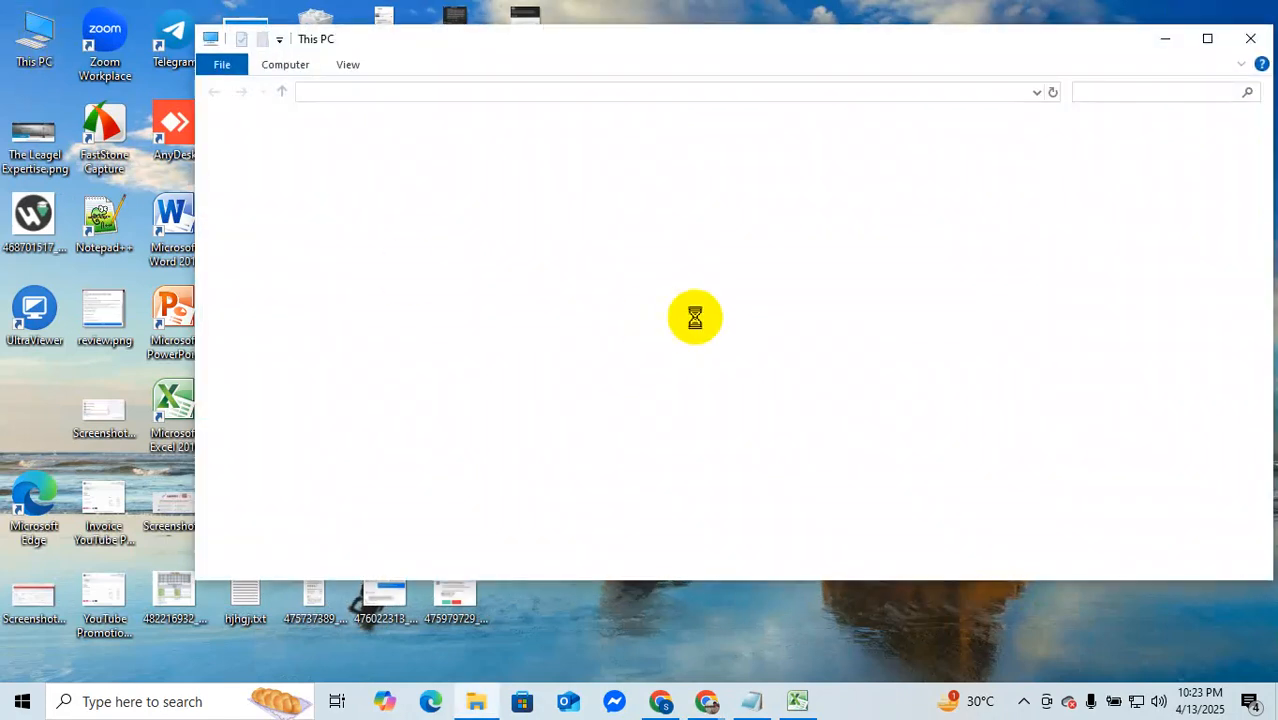
click(278, 123)
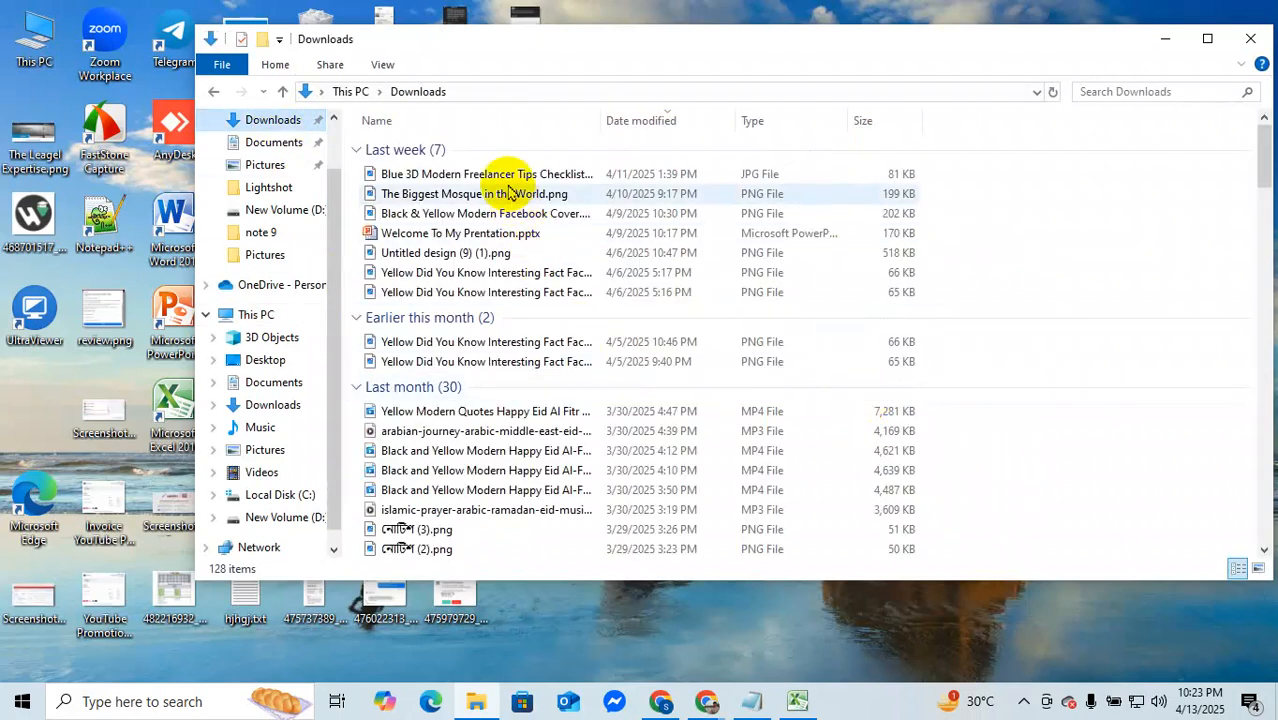
Step: Look through the Downloads folder, select all its files and request their permanent deletion
scroll(550, 497, down, 3)
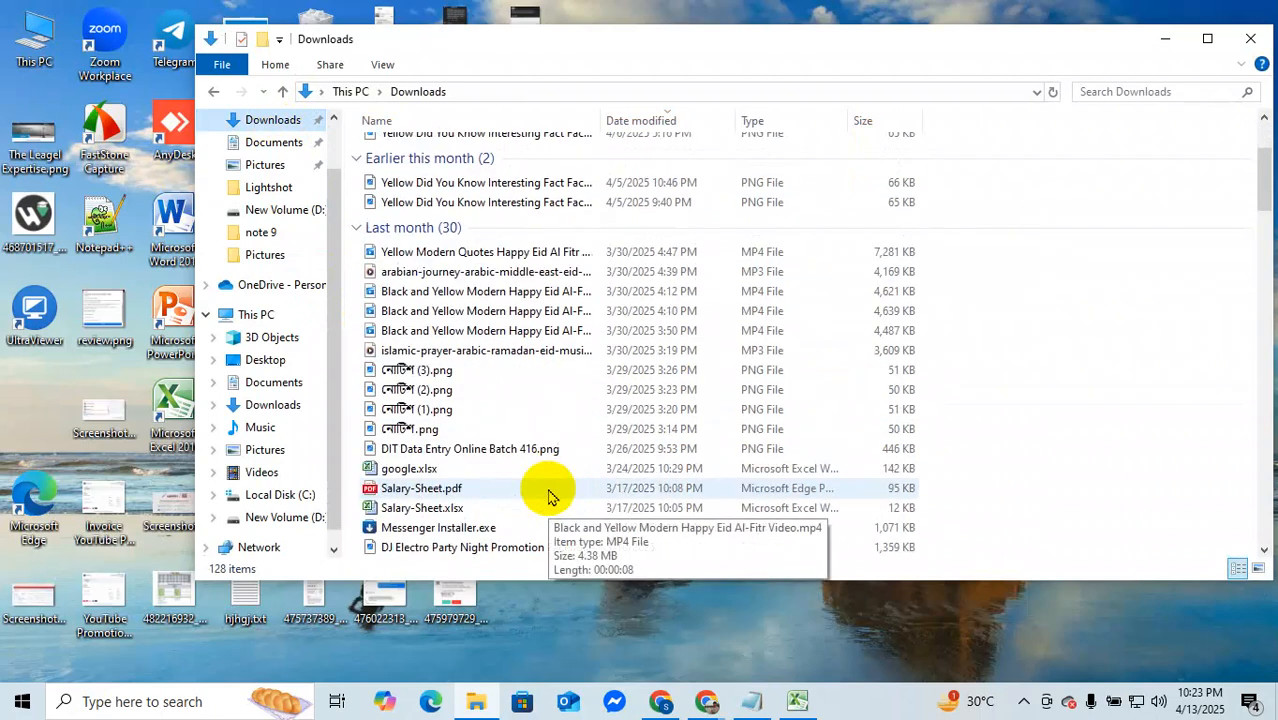
scroll(550, 497, up, 3)
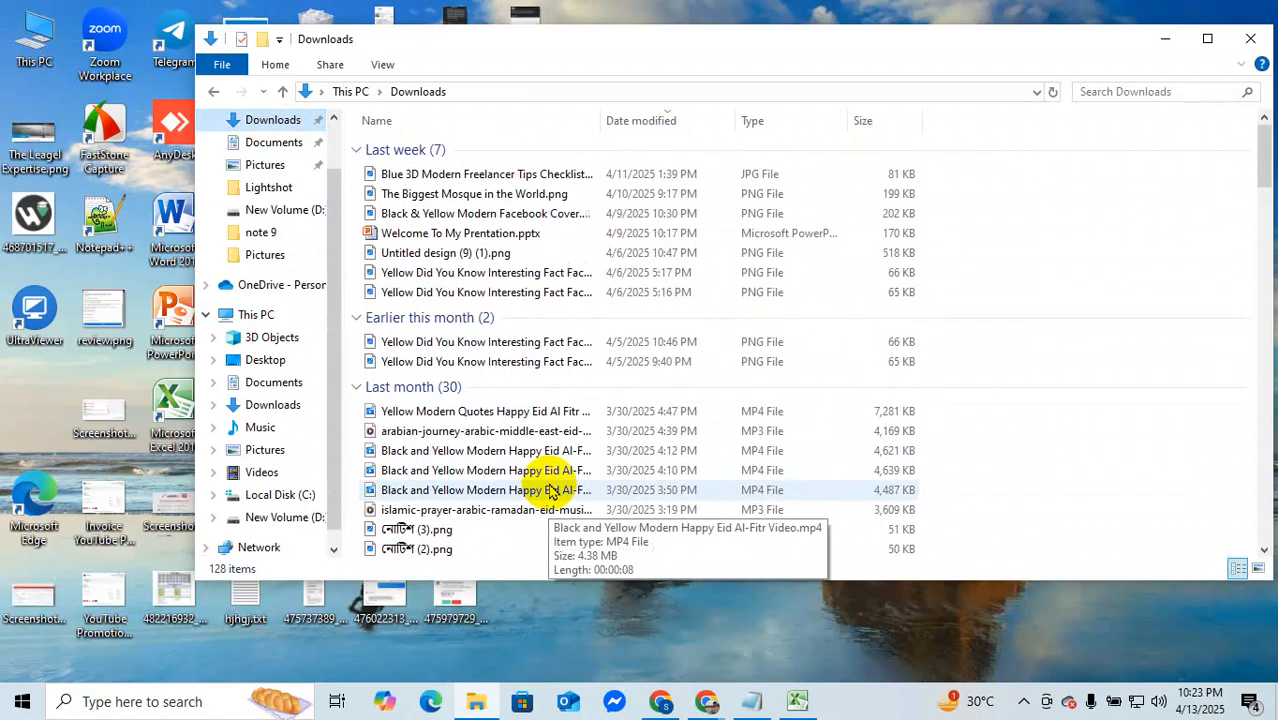
scroll(550, 490, down, 15)
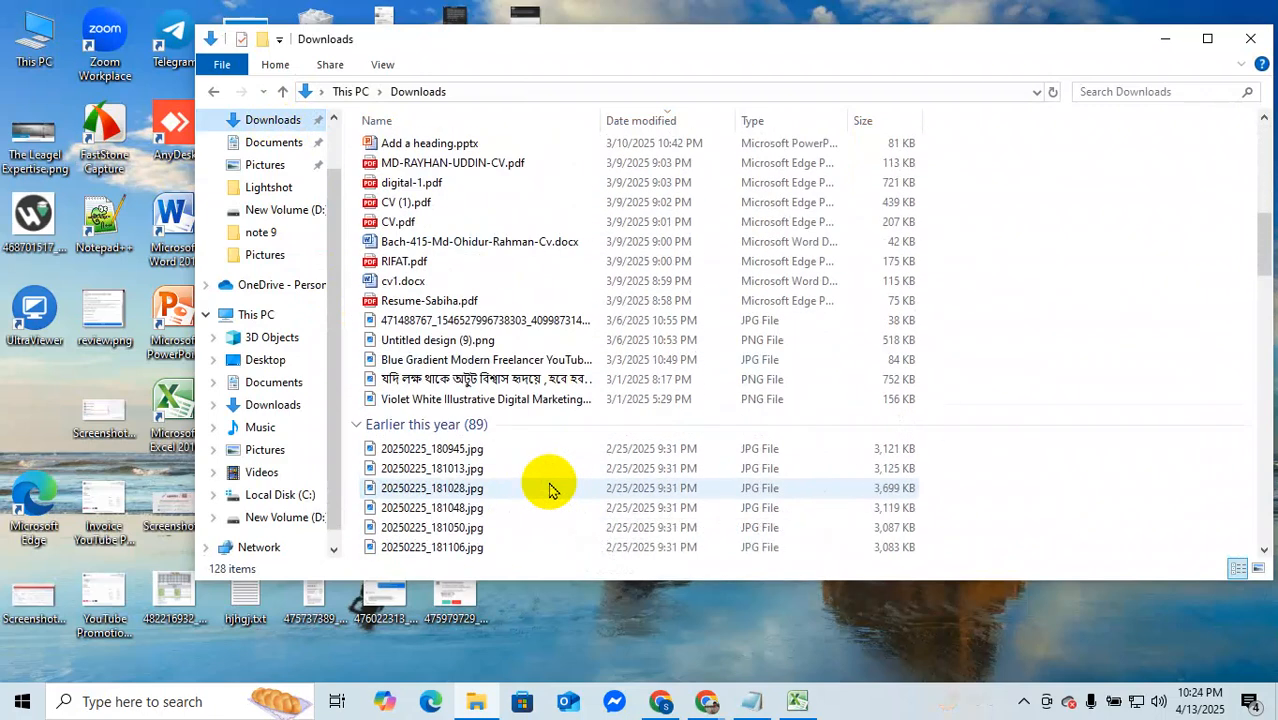
scroll(550, 490, down, 5)
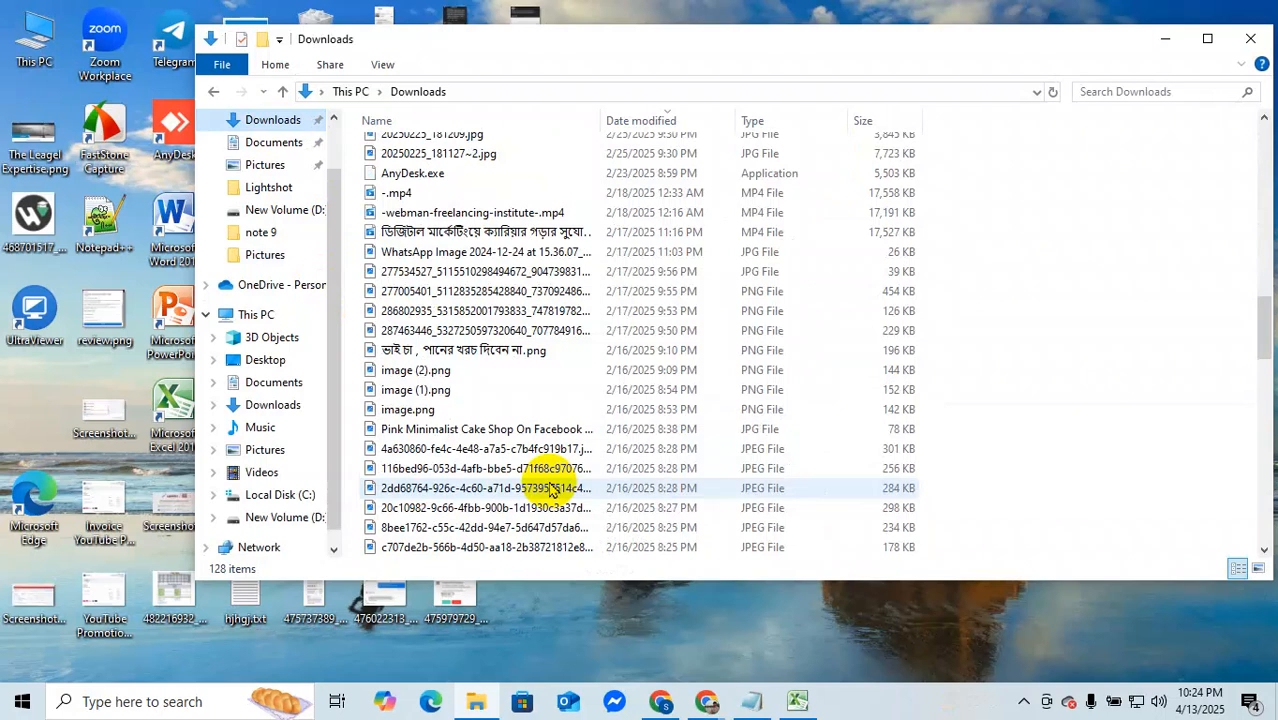
scroll(550, 488, down, 18)
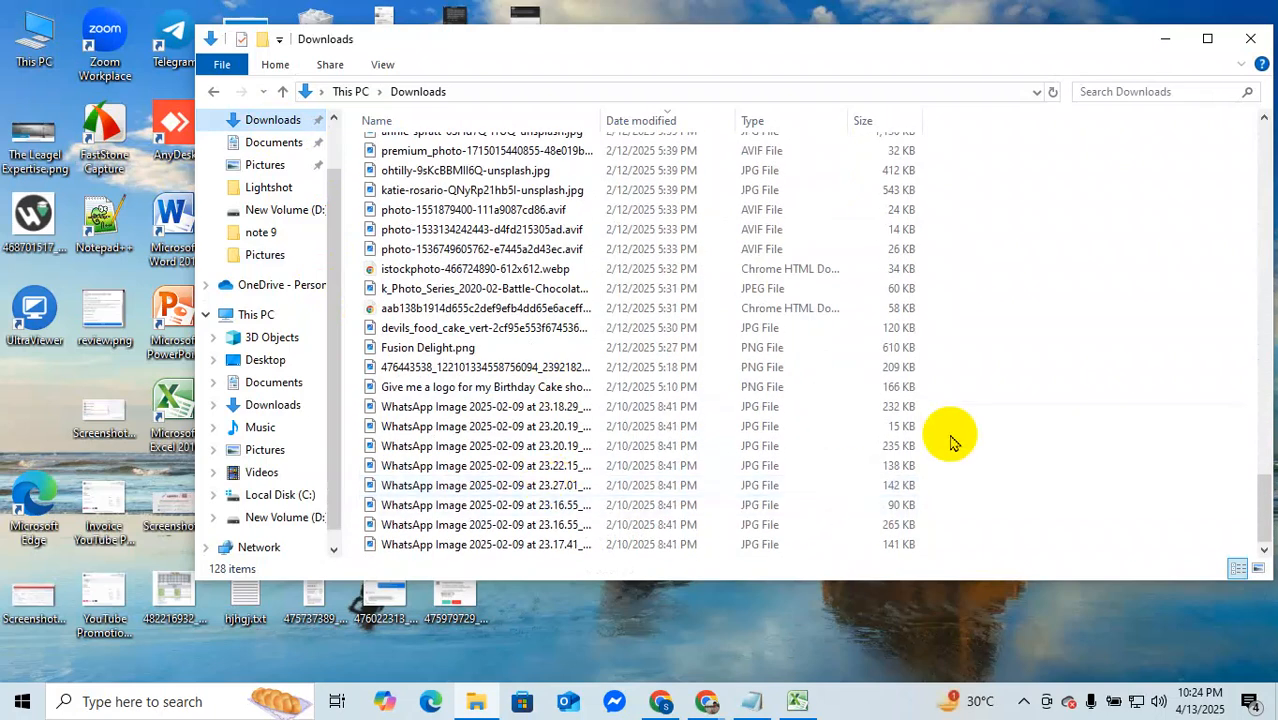
key(ctrl+a)
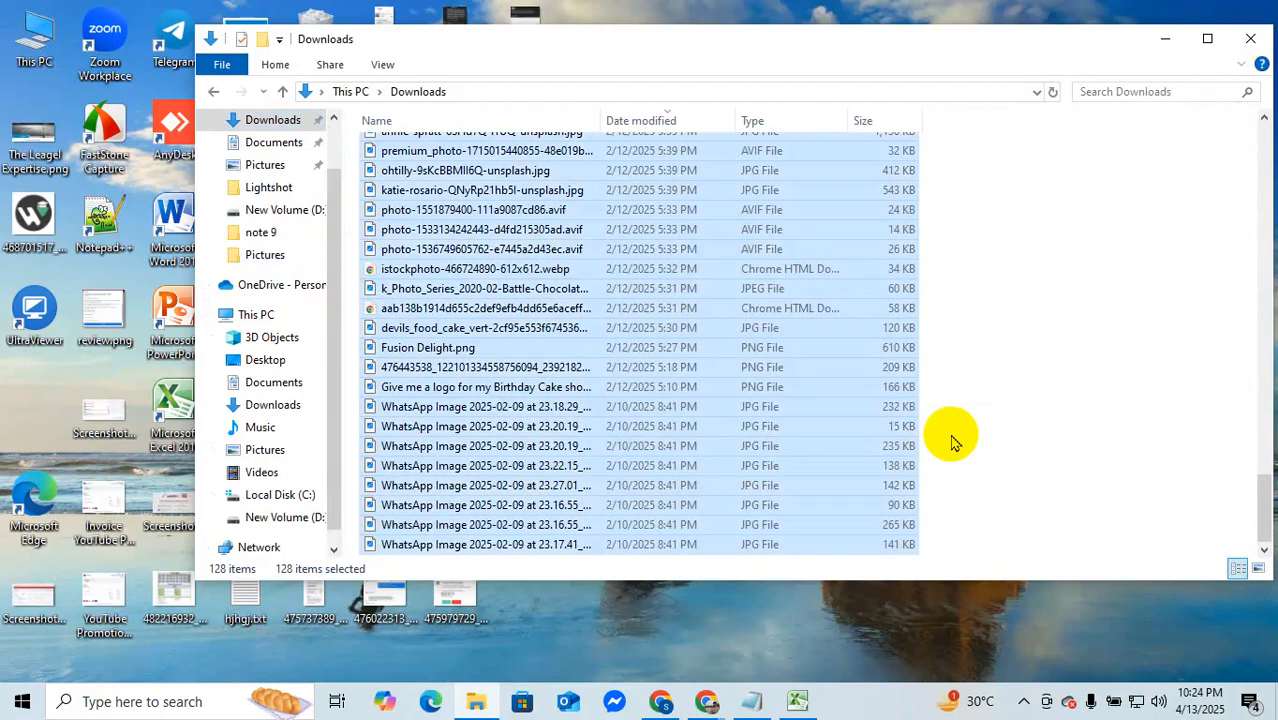
key(shift+Delete)
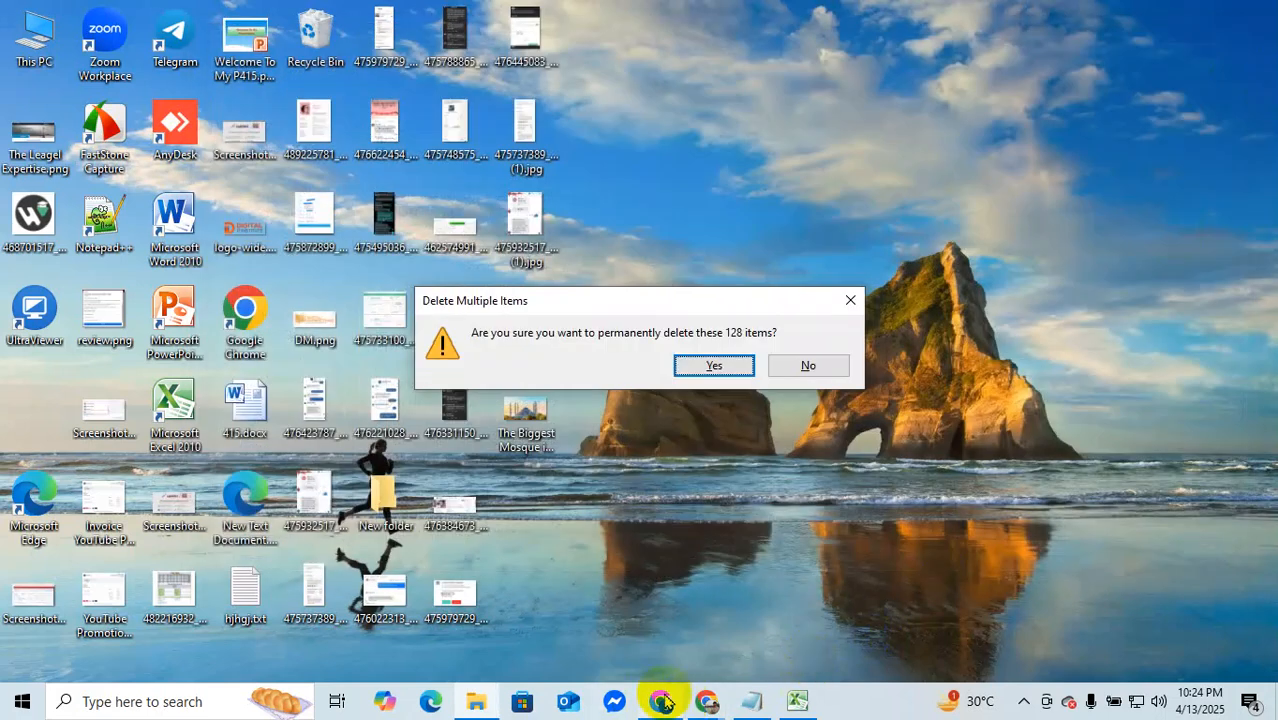
Step: Return to the Batch 415 group in Chrome and open the image of the salary sheet homework post
click(699, 705)
click(642, 603)
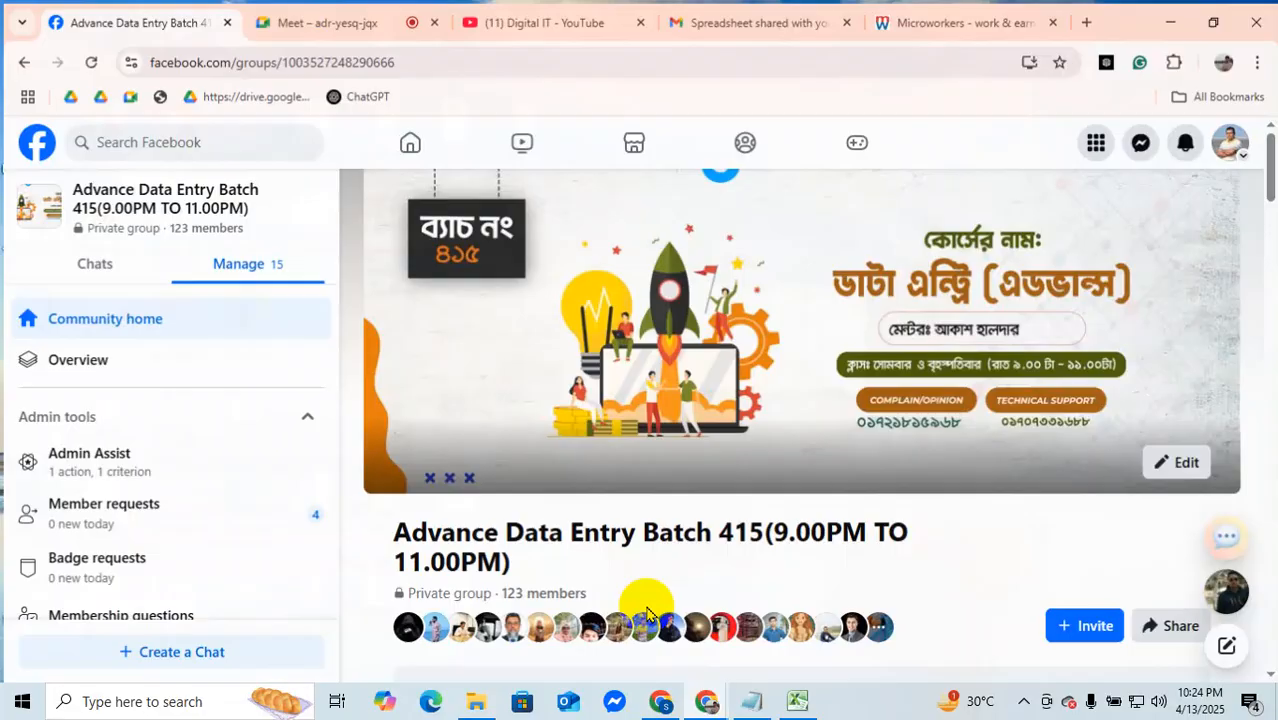
scroll(714, 430, down, 10)
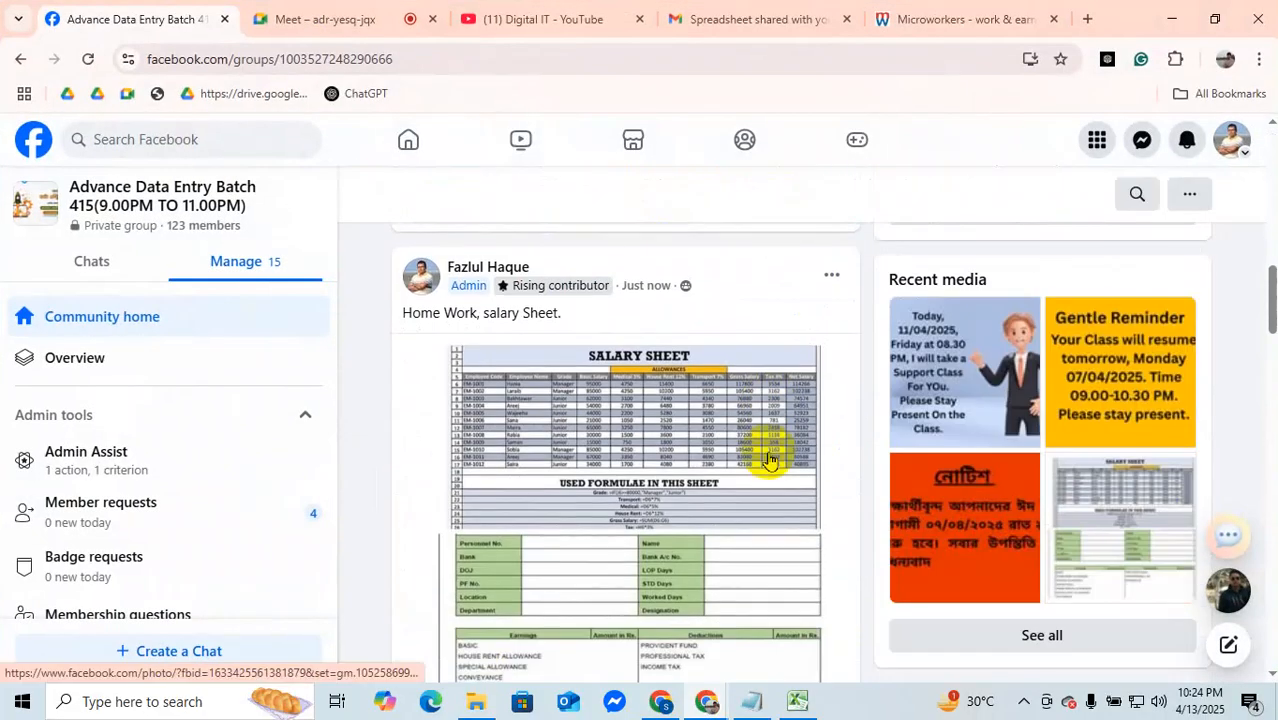
scroll(768, 460, up, 3)
click(620, 451)
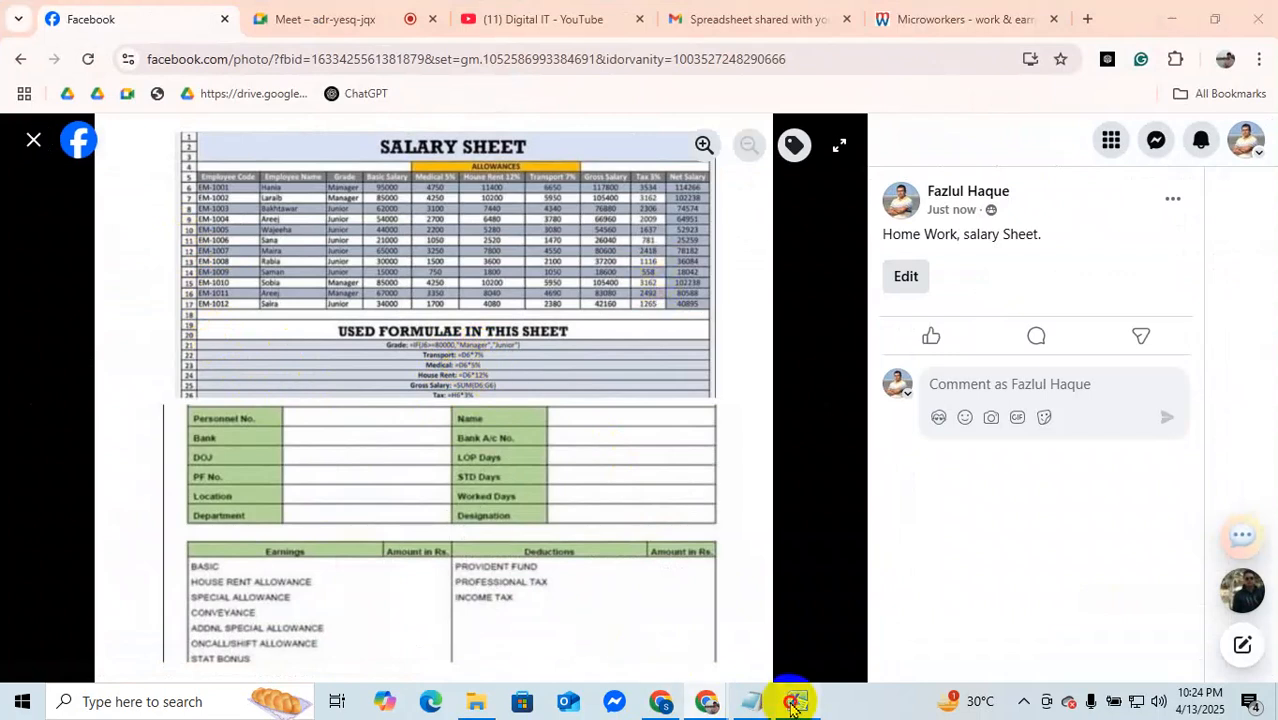
Step: Switch to the Excel result sheet, enter the heading "Percent" in Q4 and start a formula in Q5
click(798, 700)
scroll(1124, 348, up, 4)
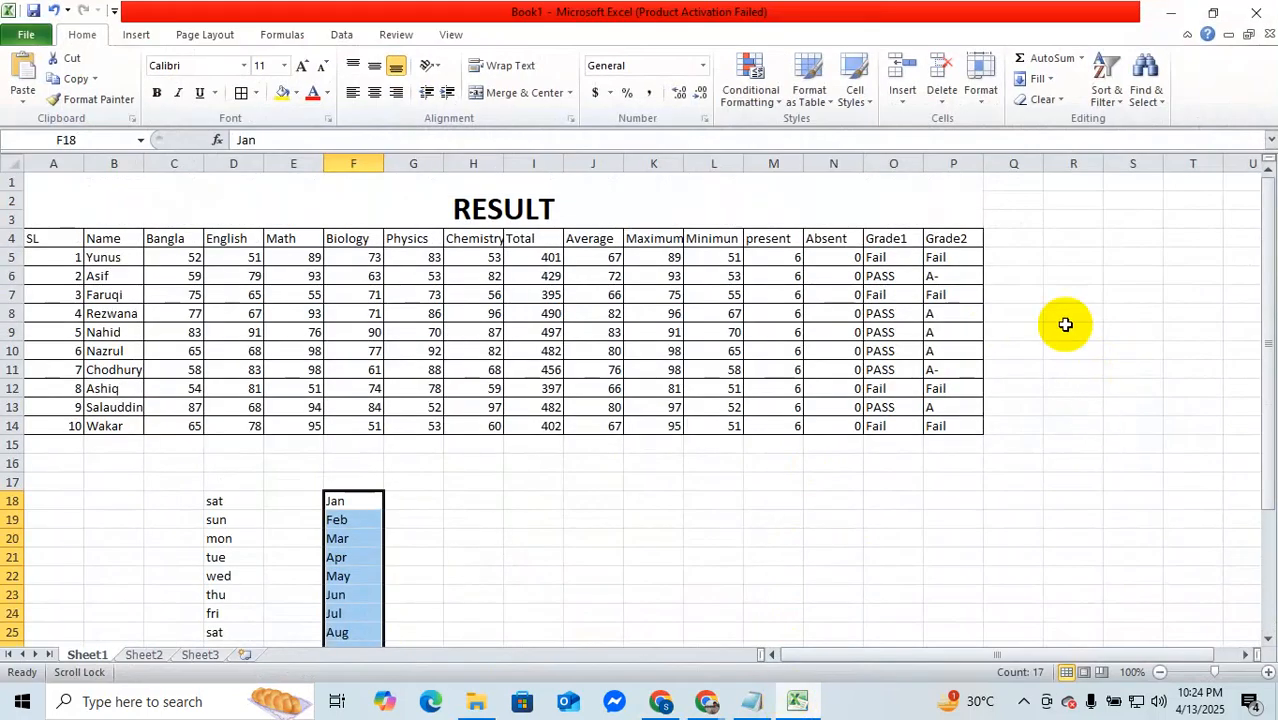
click(1010, 238)
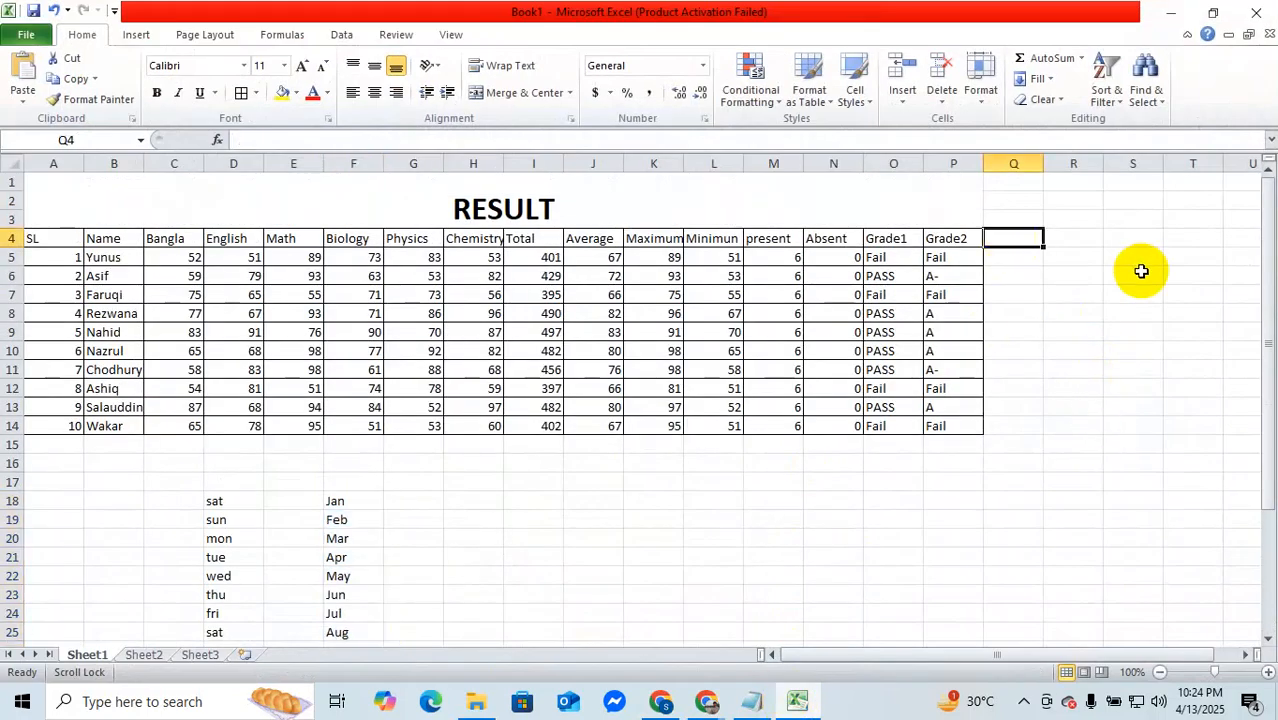
text(Per)
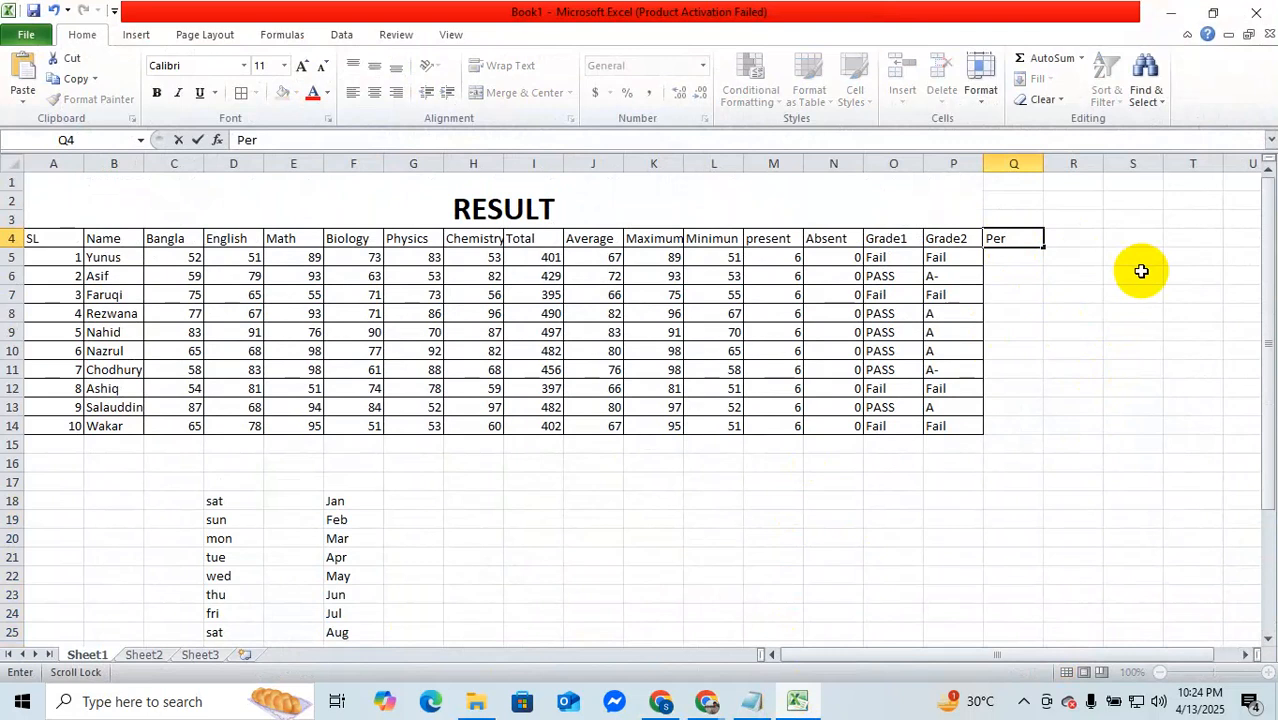
text(cent)
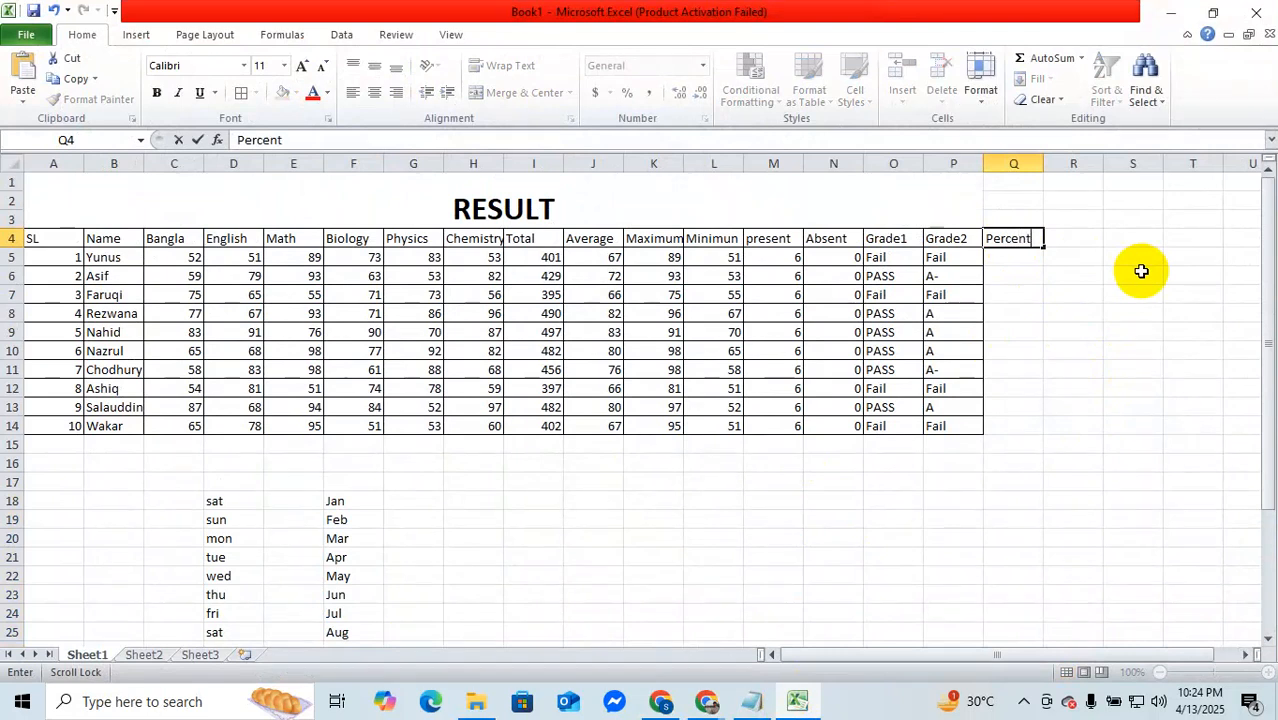
click(1006, 261)
text(=)
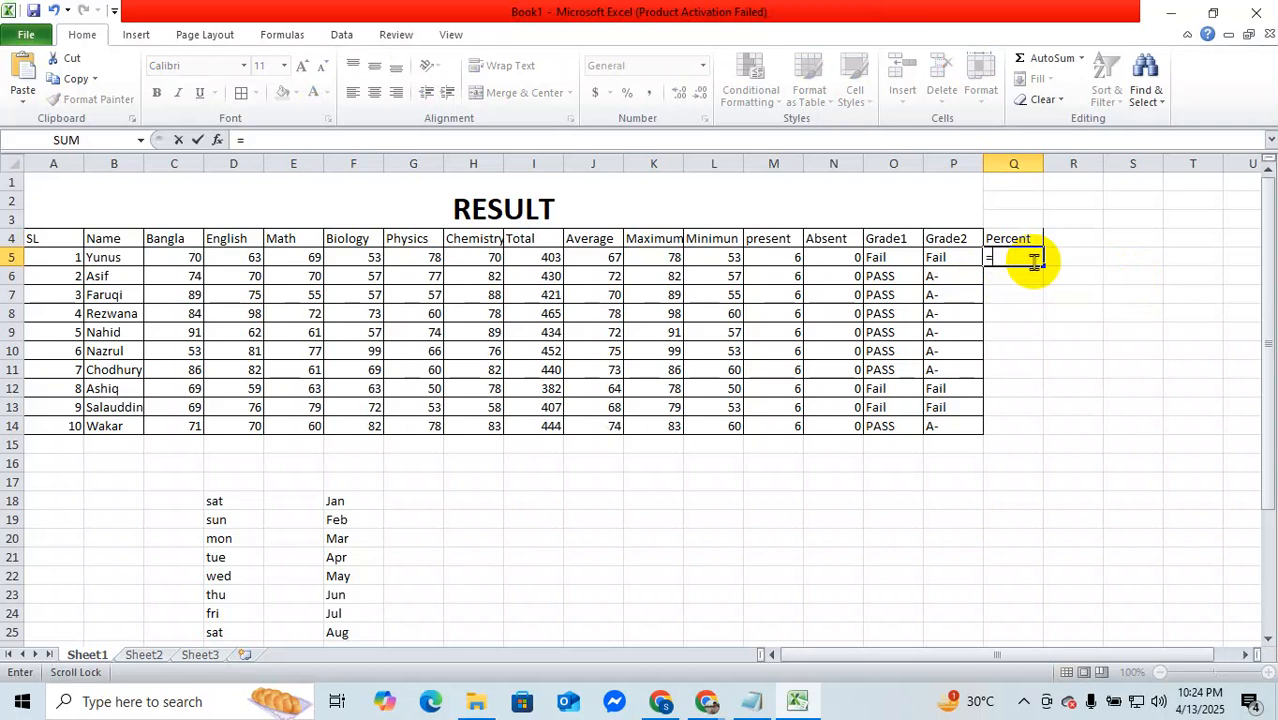
text(j5*)
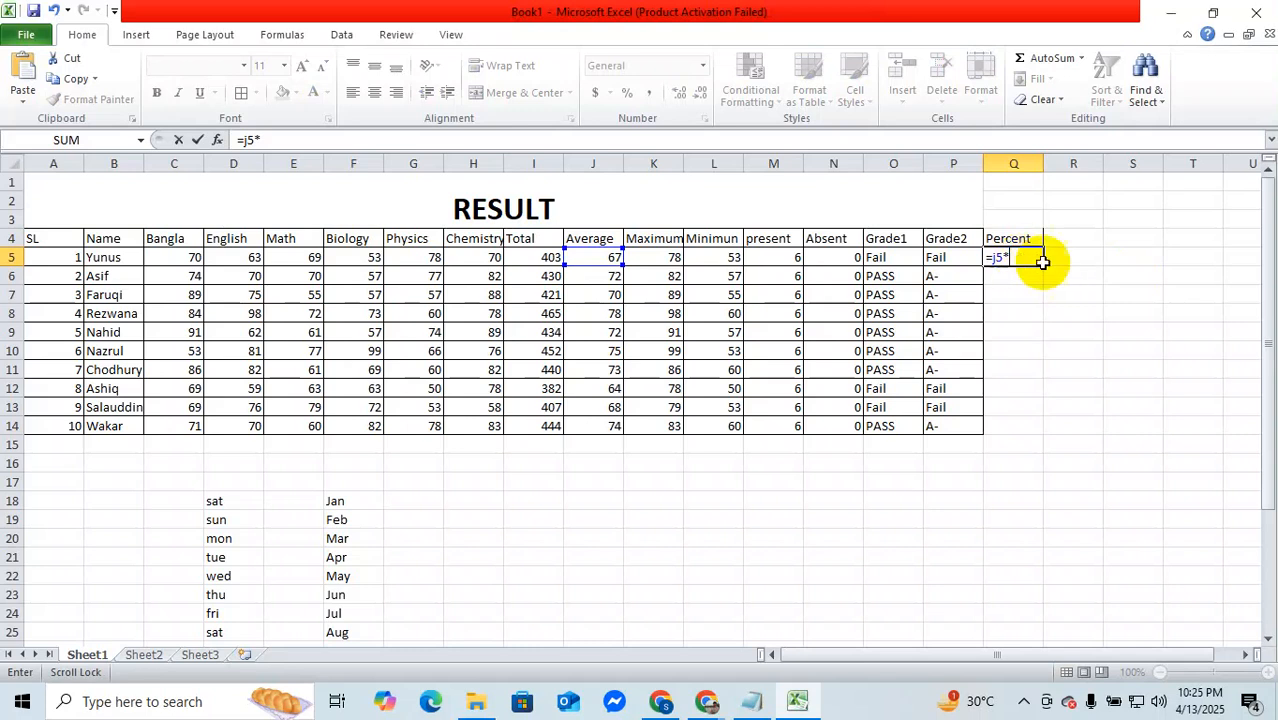
click(792, 703)
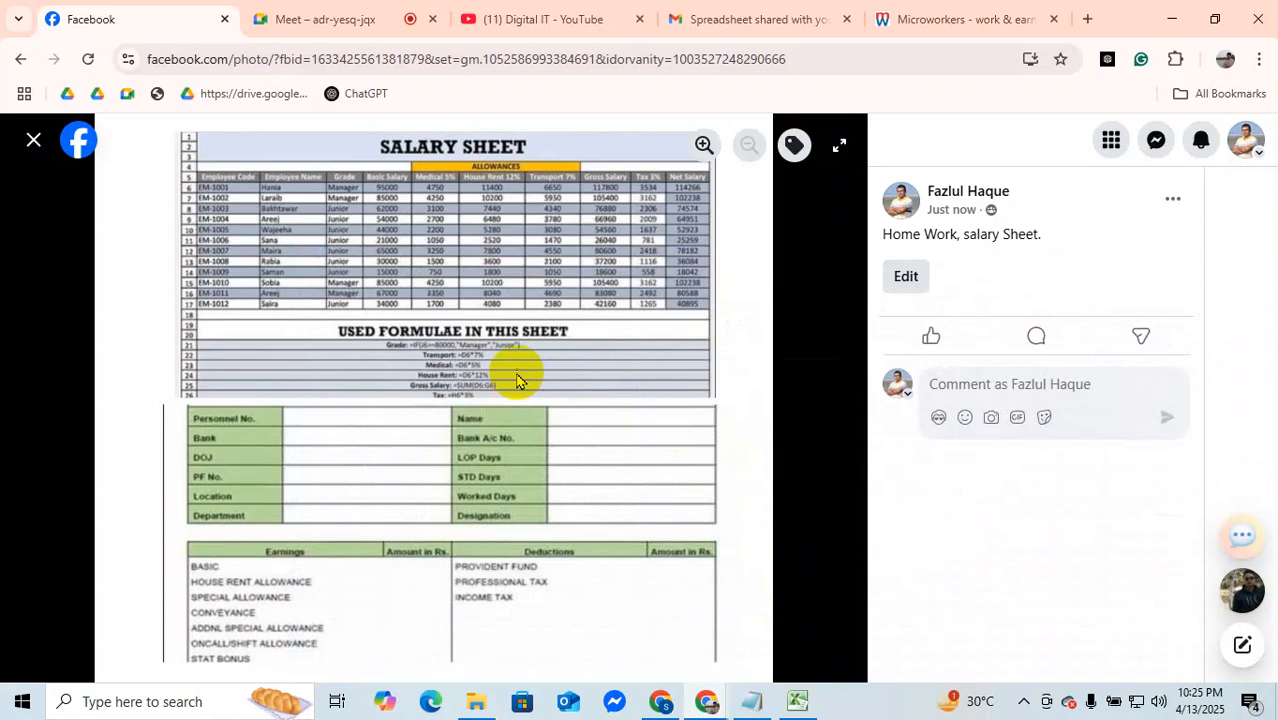
click(797, 700)
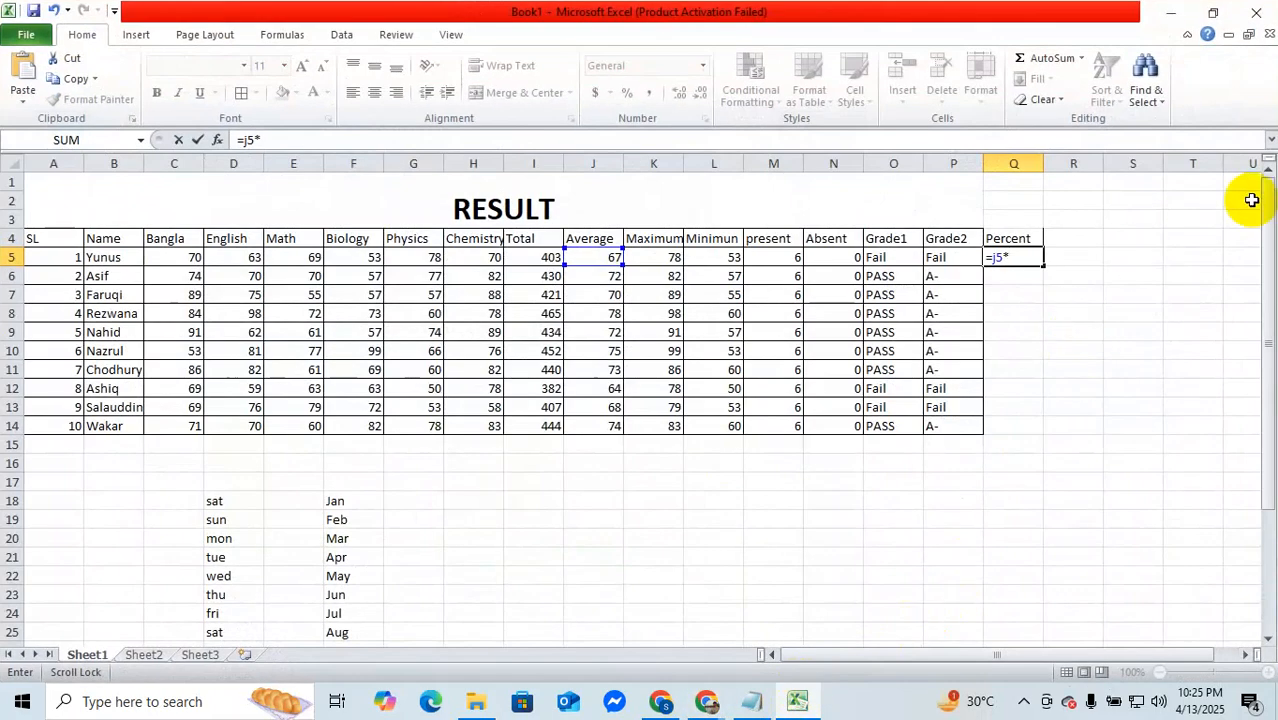
key(BackSpace)
key(BackSpace)
key(BackSpace)
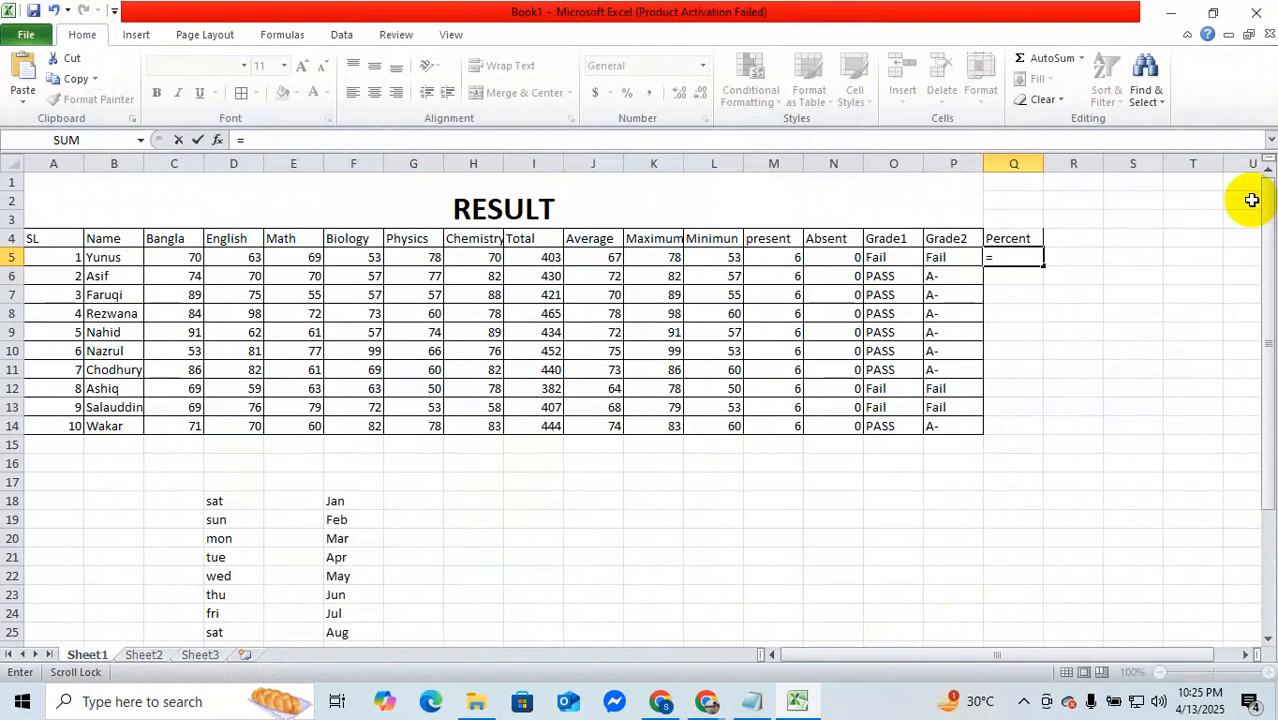
text(T)
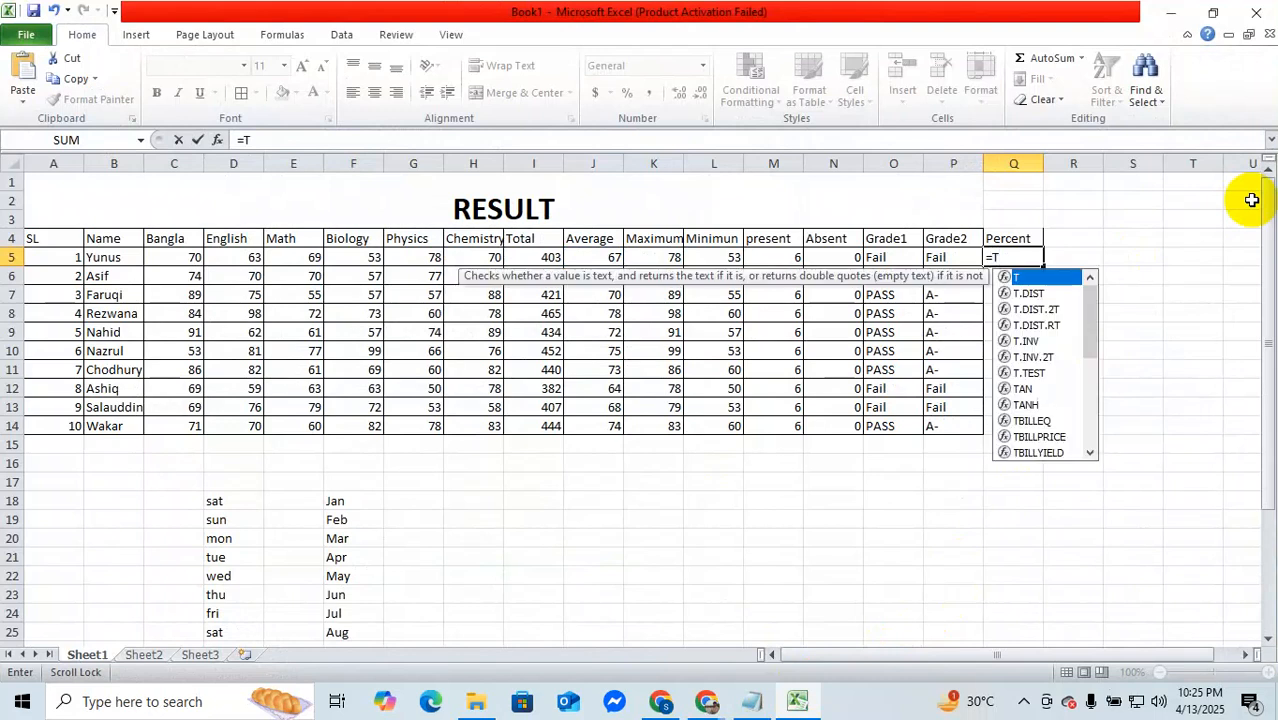
text(otal)
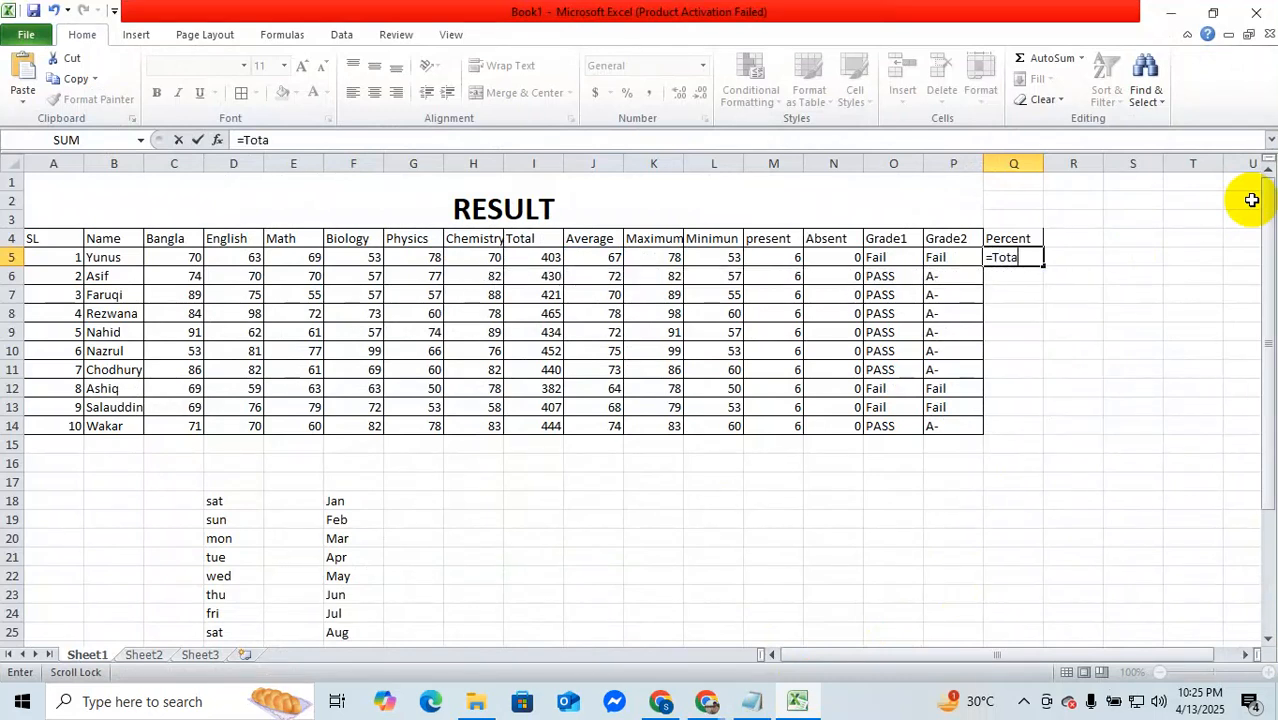
key(BackSpace)
key(BackSpace)
key(BackSpace)
key(BackSpace)
key(BackSpace)
Step: Complete the Percent formula in Q5 as =sum(i5*30%) to calculate 30% of the first student's total
text(sum)
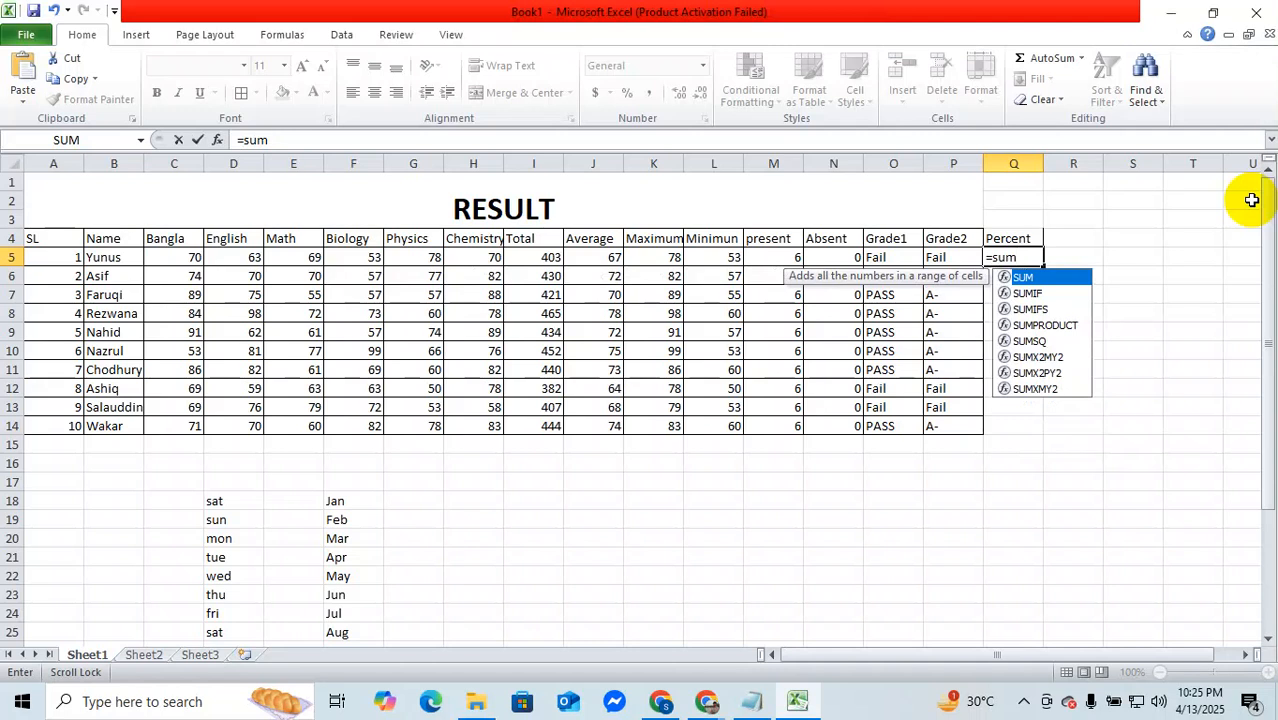
text(()
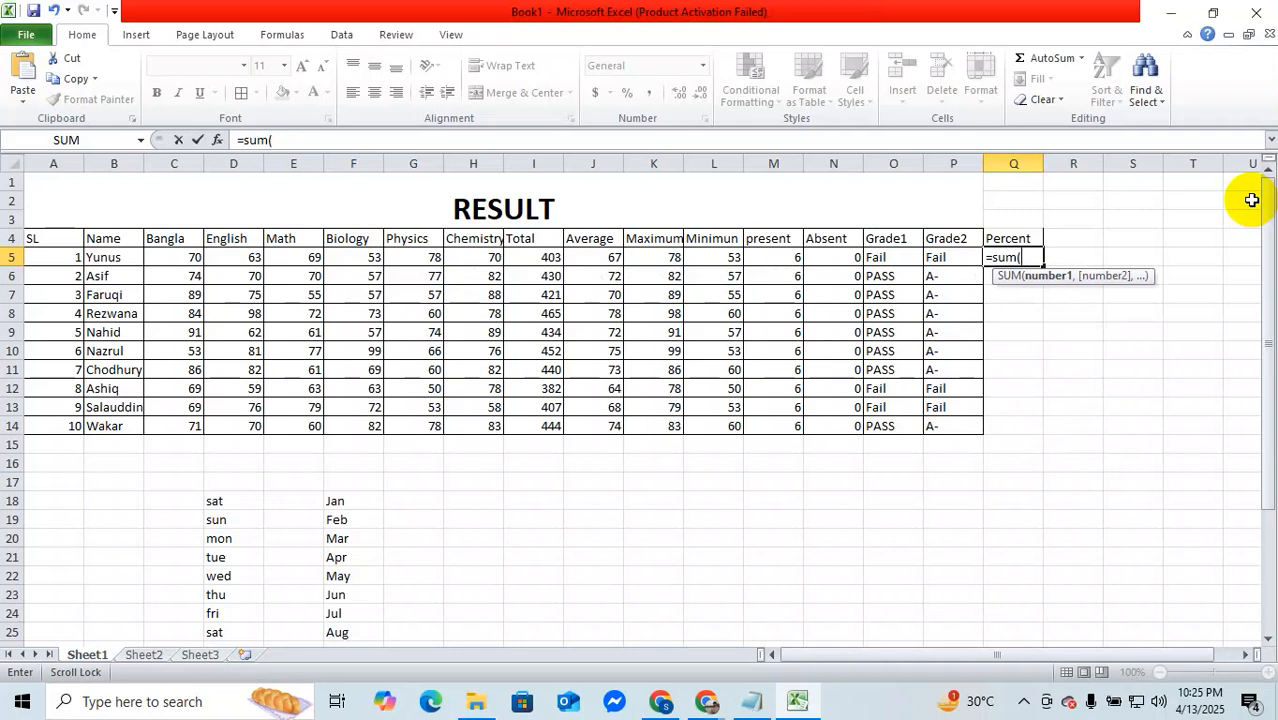
text(i)
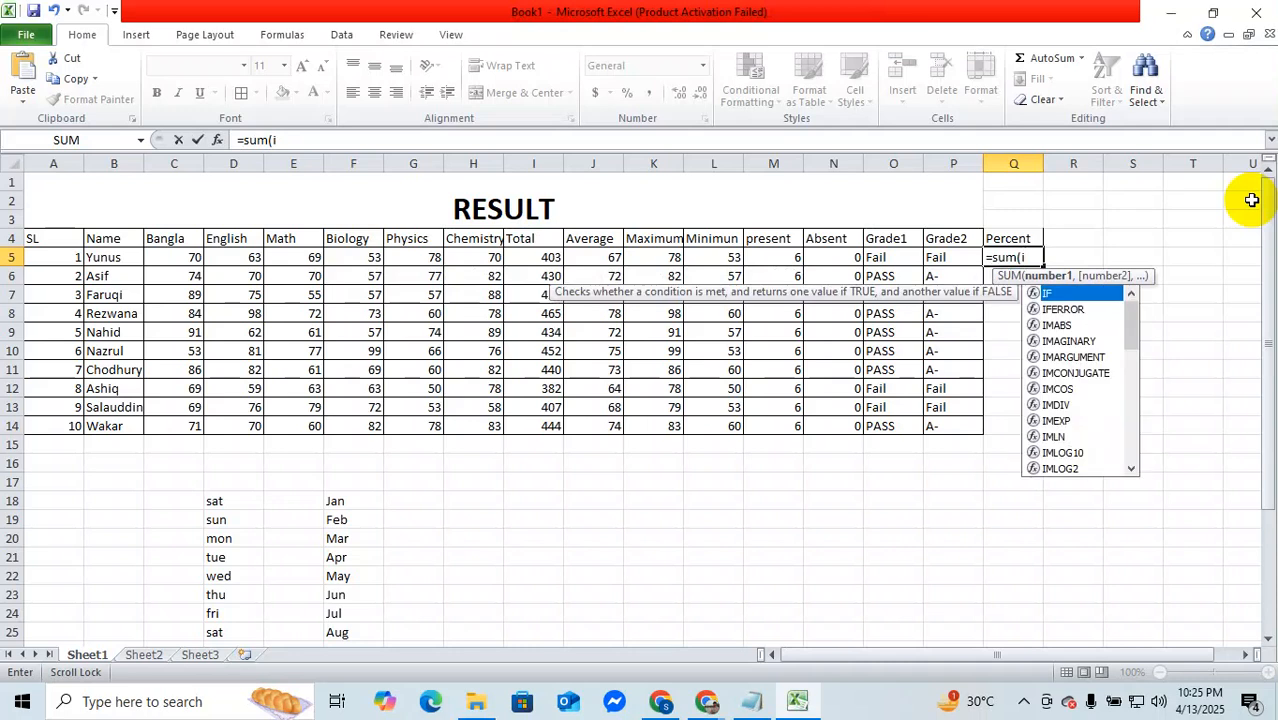
text(5)
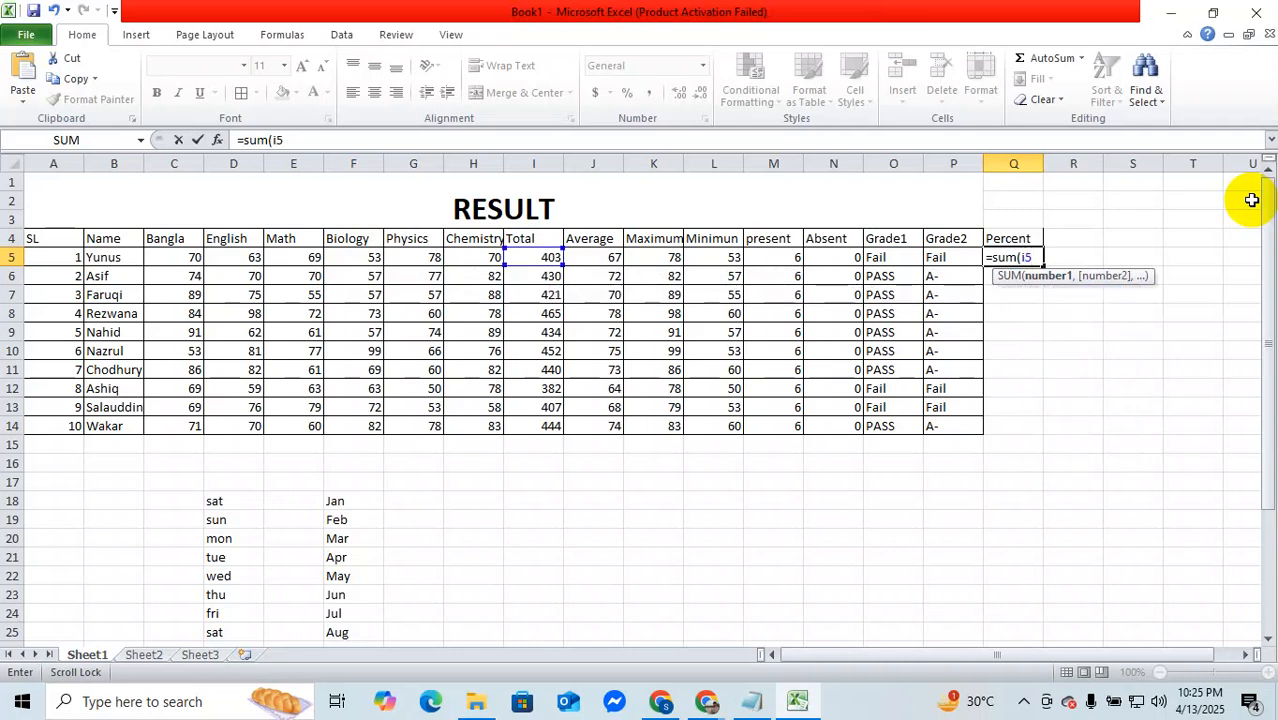
text(*30%))
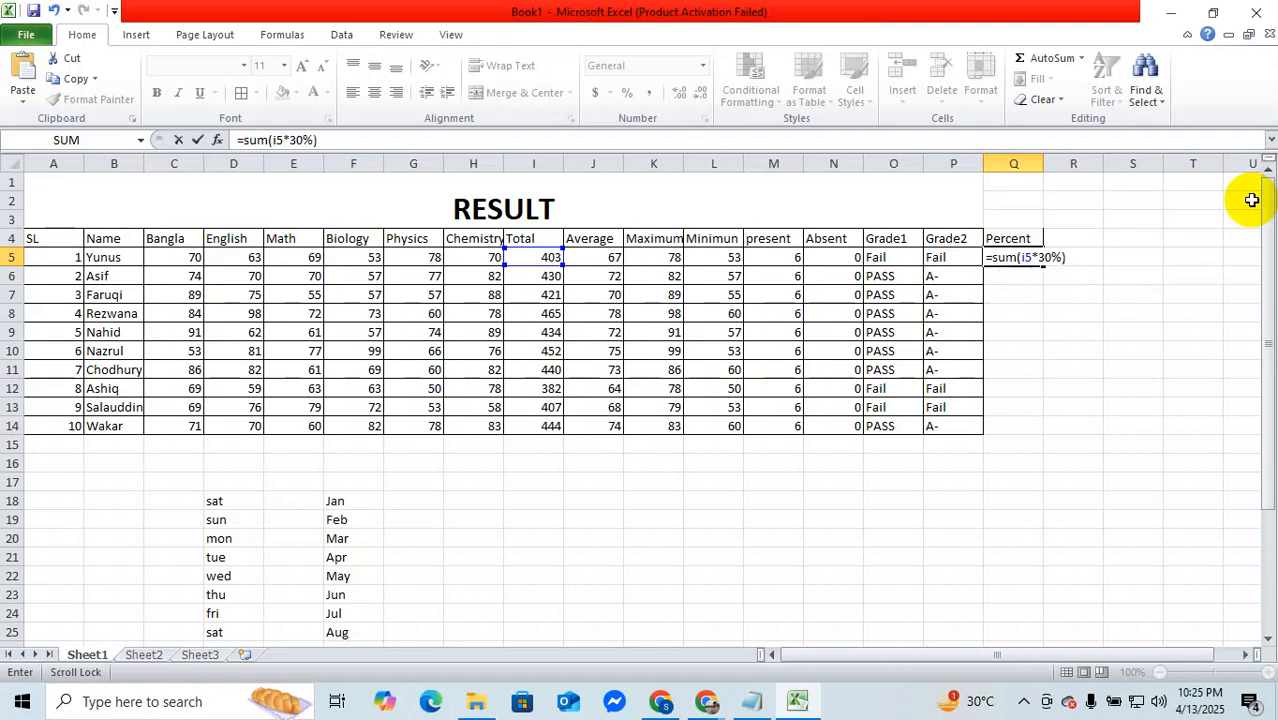
key(Return)
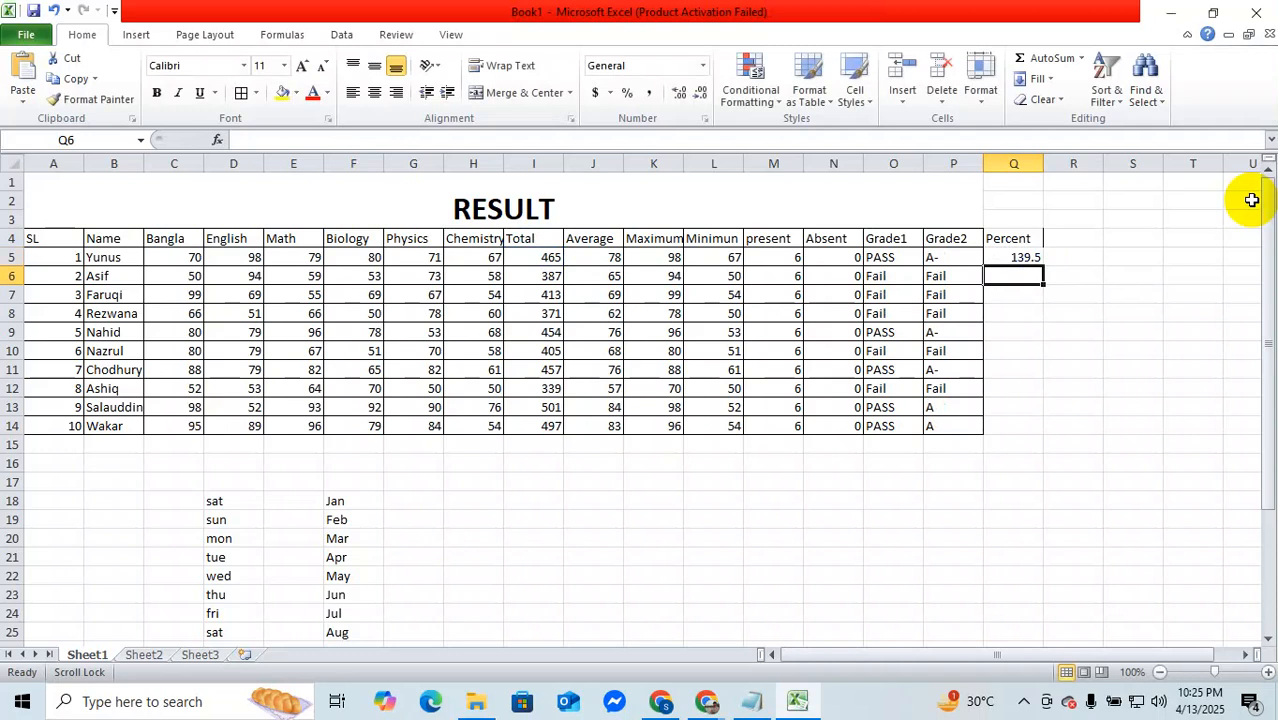
Step: Fill the Percent formula from Q5 down to Q14 for all the students
click(1008, 257)
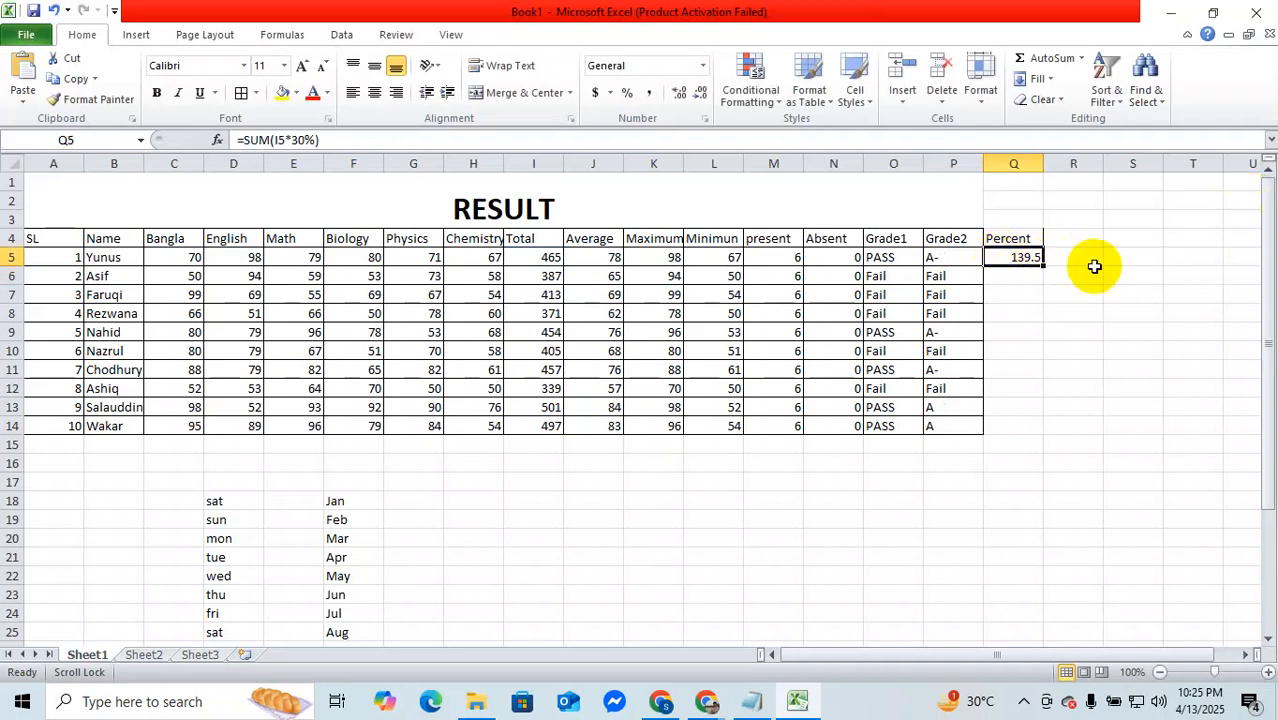
drag(1042, 265, 1042, 265)
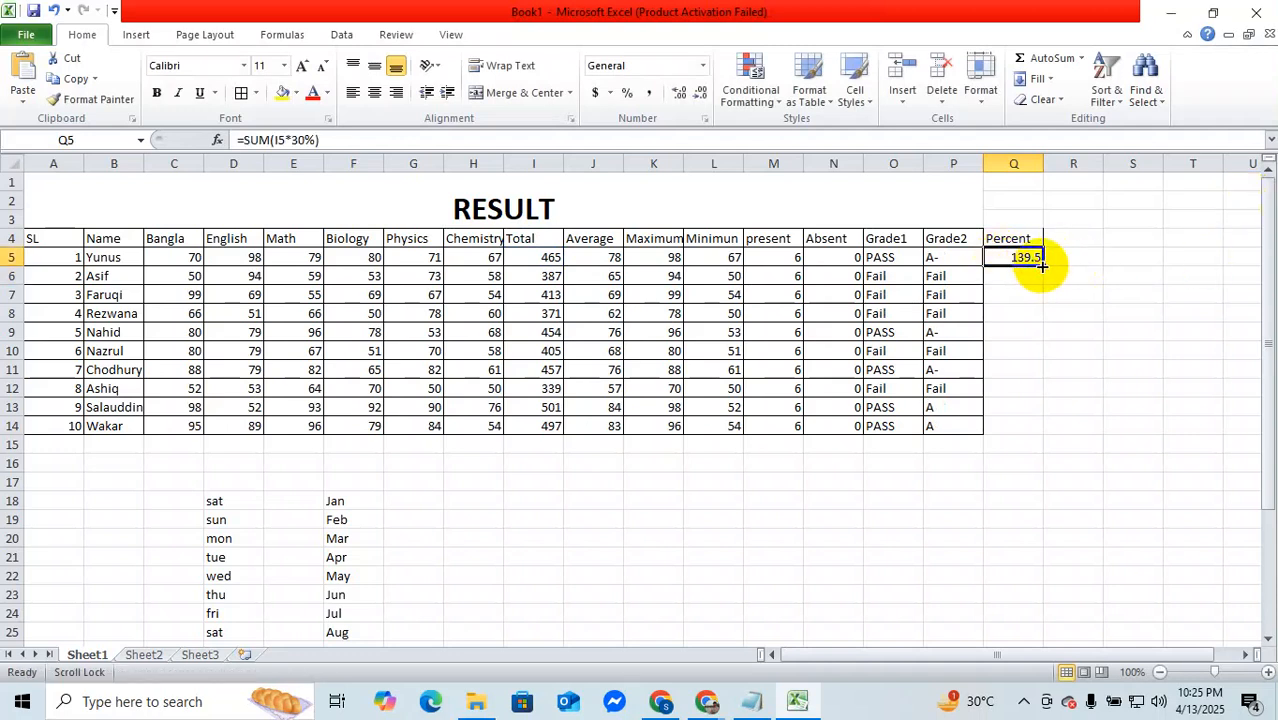
double_click(1042, 265)
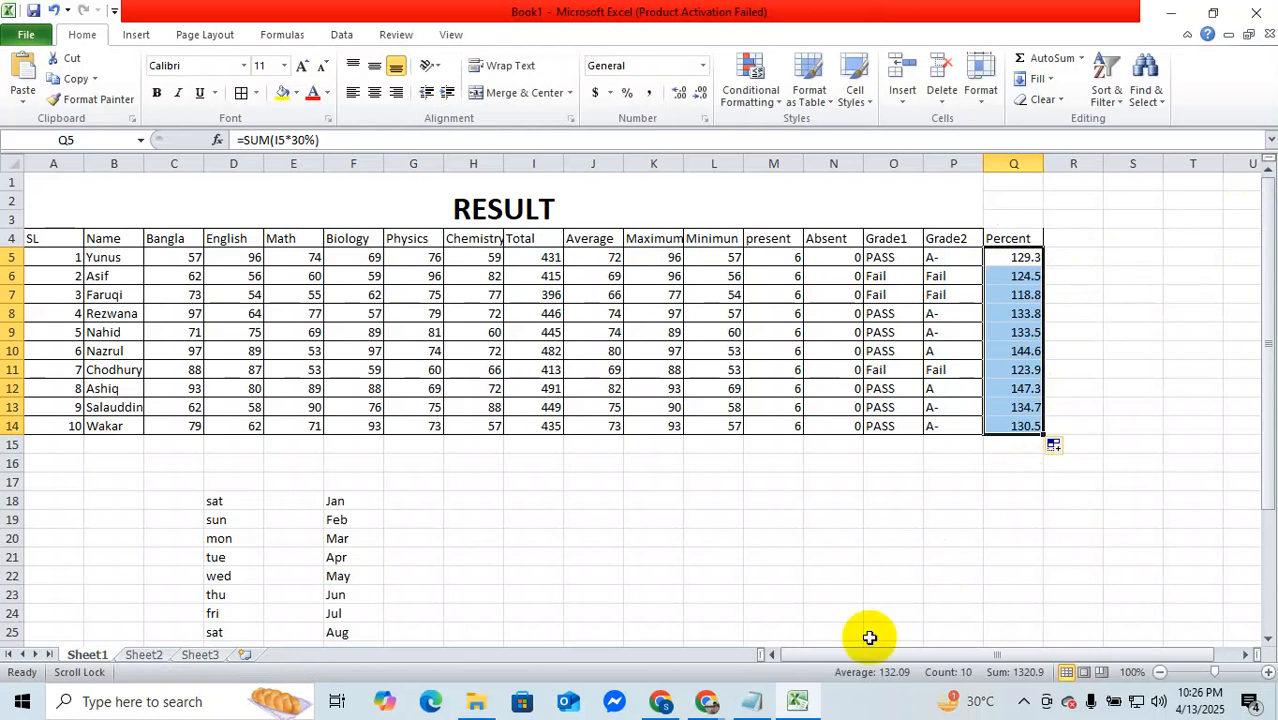
Step: Switch from the Excel result sheet to the Chrome window showing the salary sheet homework image
click(704, 700)
click(752, 622)
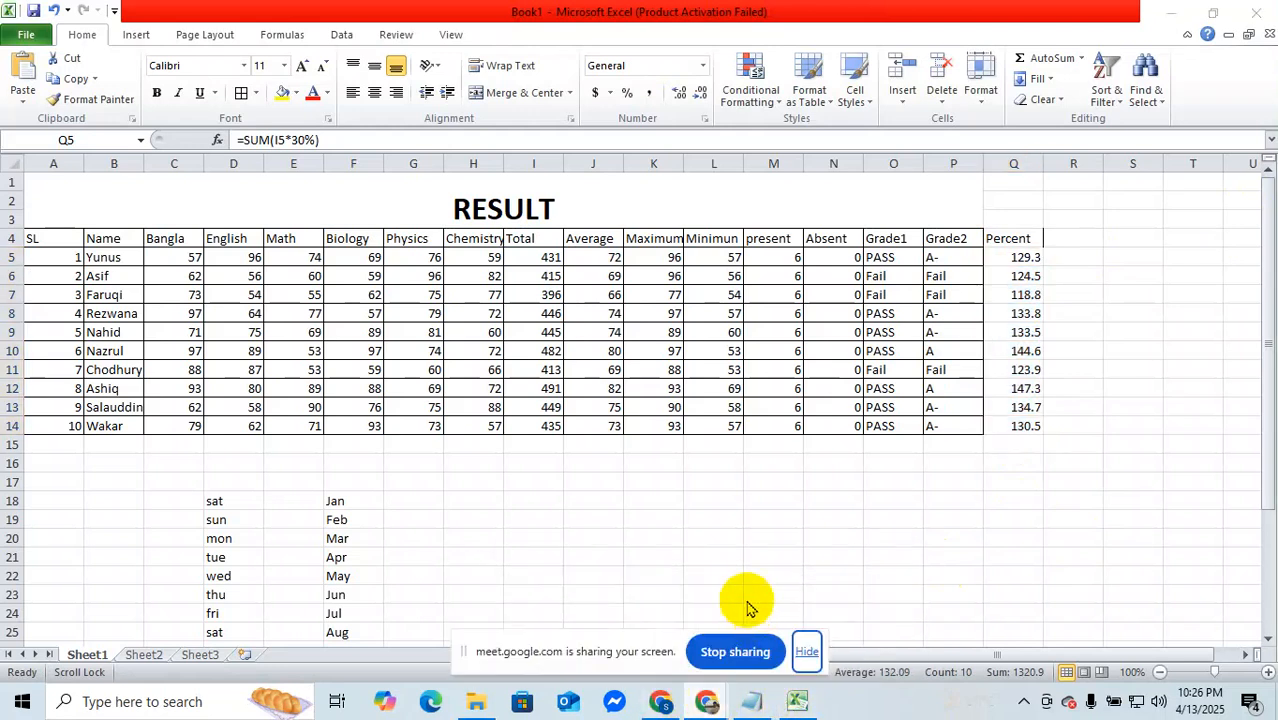
click(704, 701)
click(653, 623)
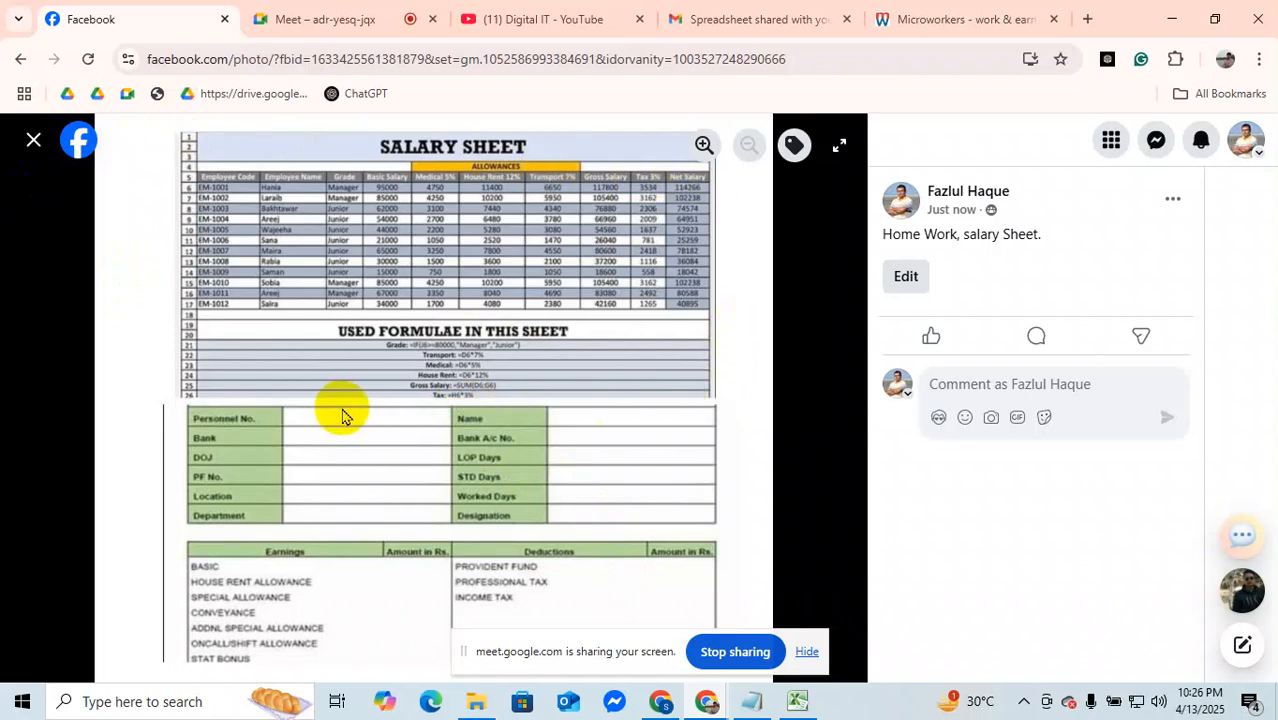
Step: Return to the Excel workbook and look through Sheet2 and Sheet3, ending back on Sheet1
click(797, 701)
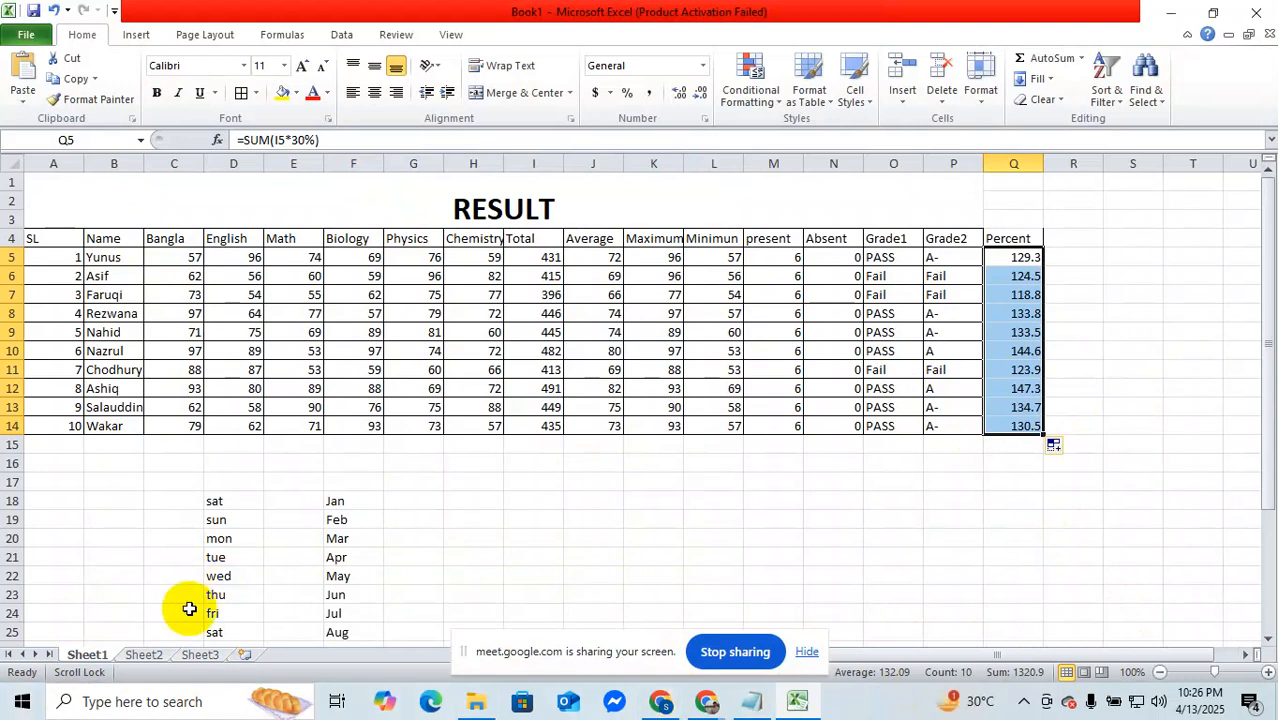
click(140, 656)
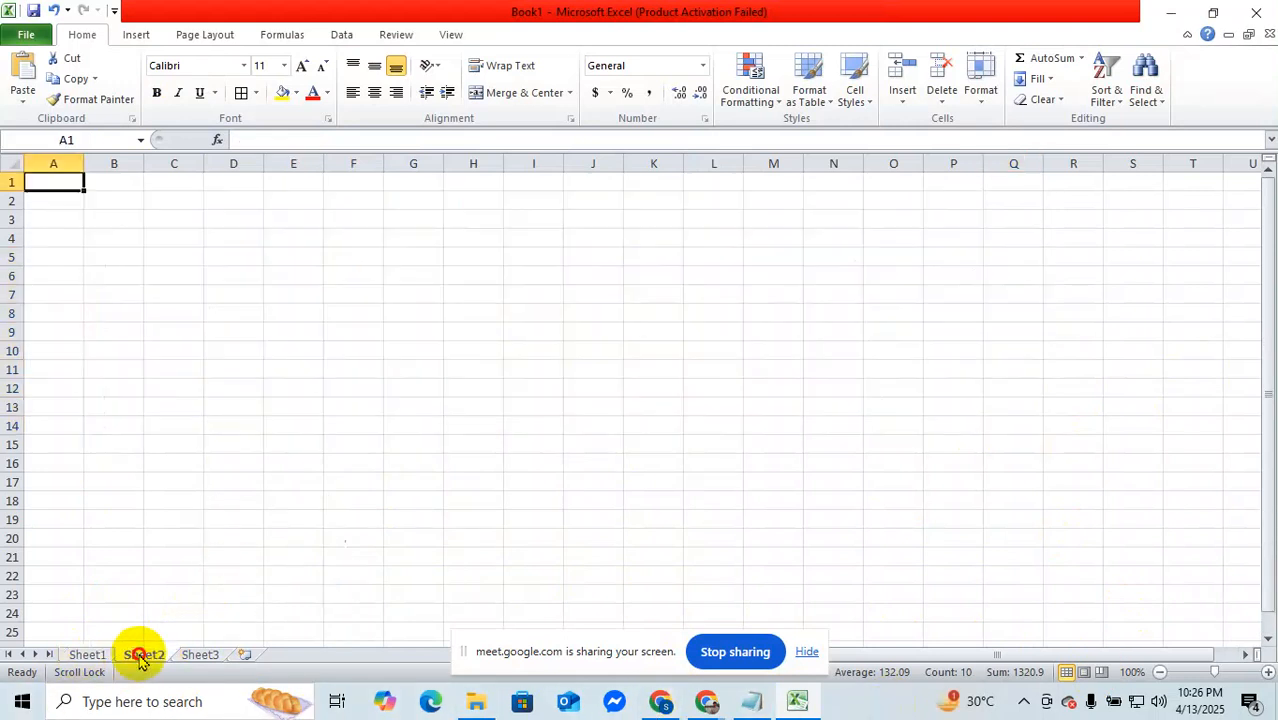
click(196, 658)
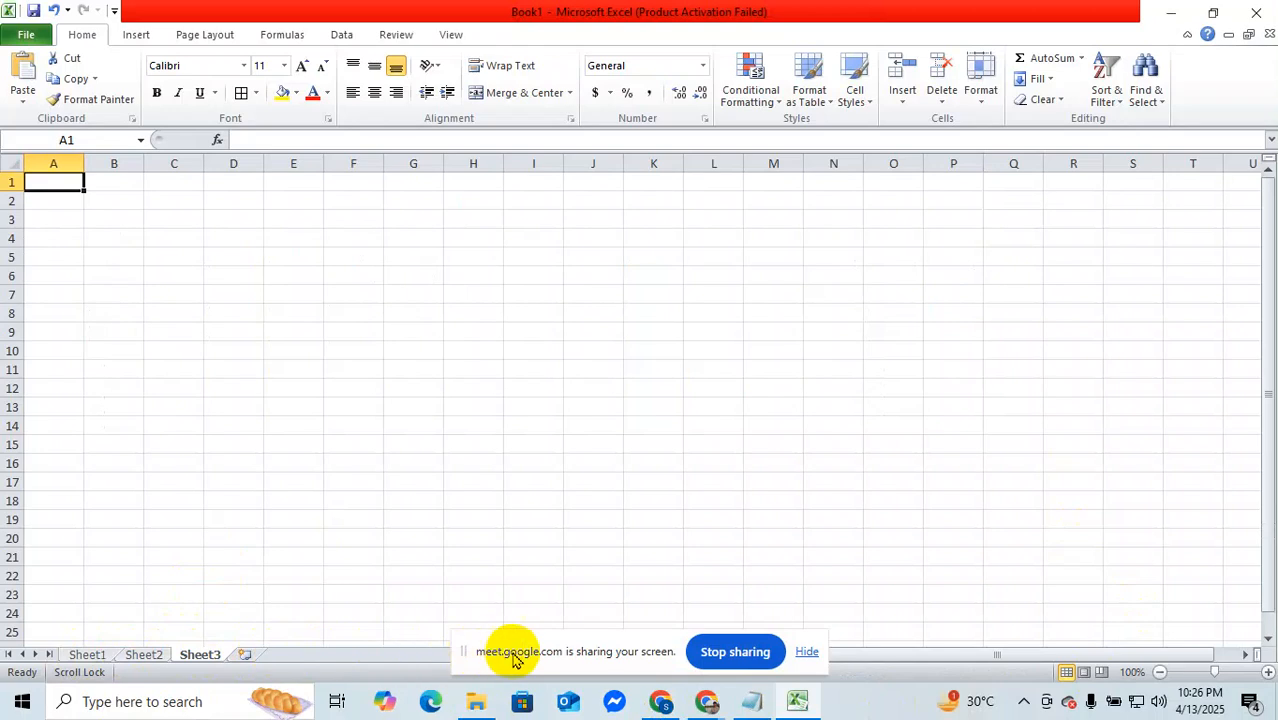
click(805, 652)
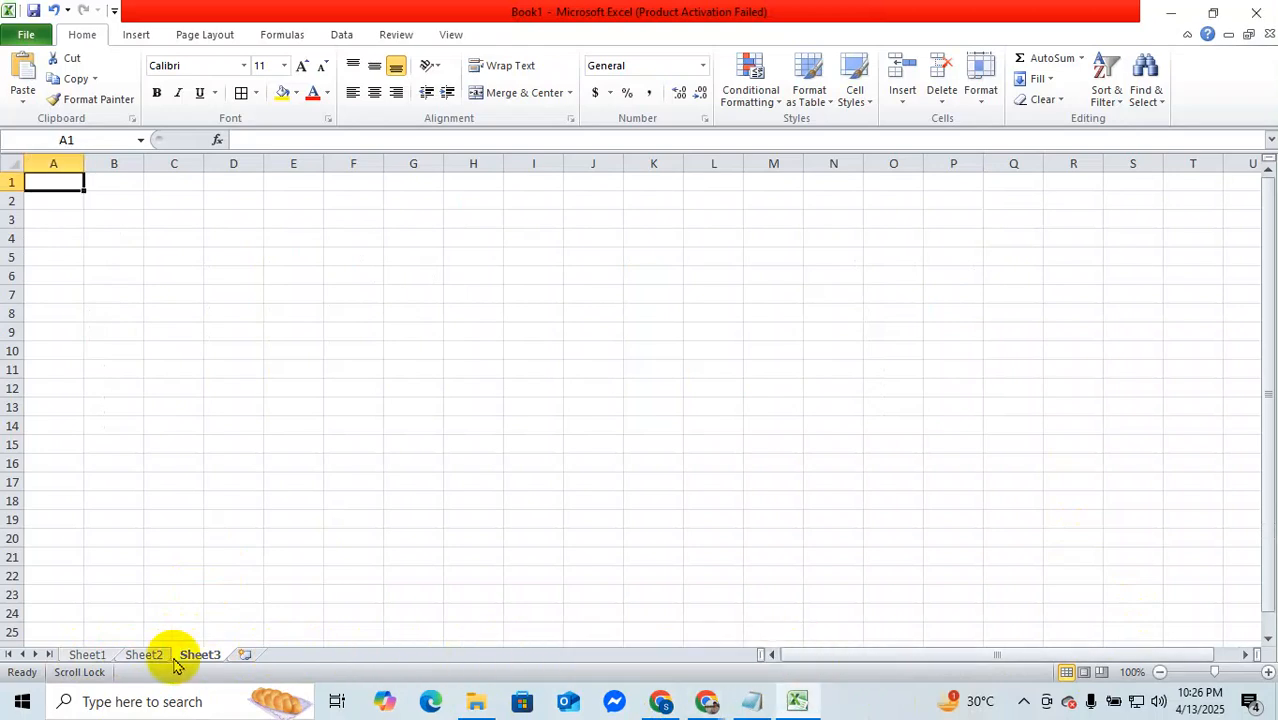
click(88, 656)
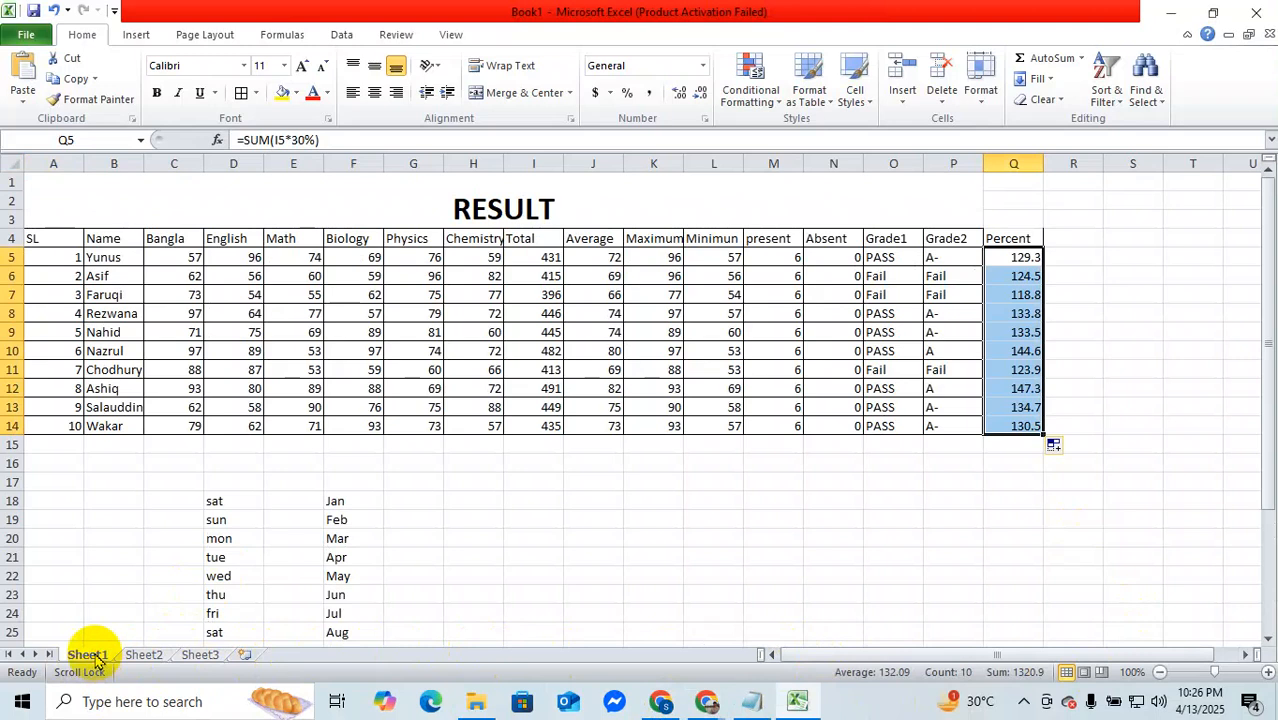
Step: Switch to Chrome, close the salary sheet homework image and reopen it from the Batch 415 group post
click(800, 703)
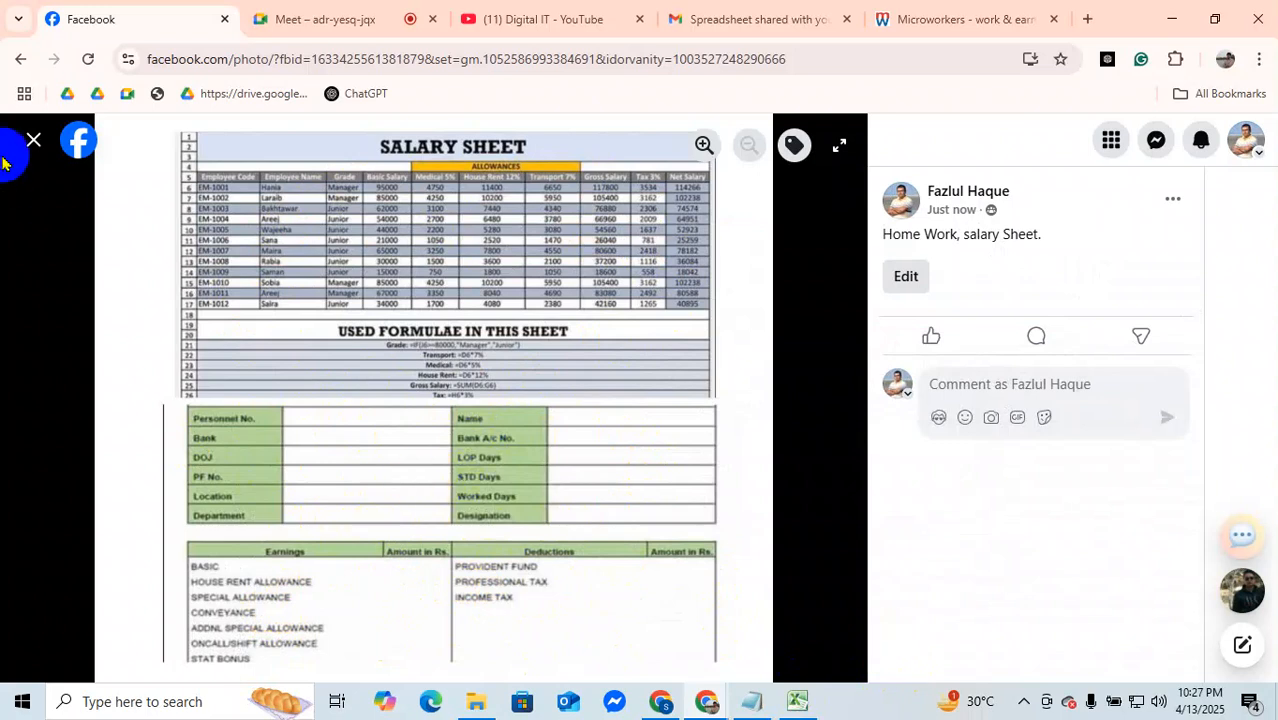
click(35, 138)
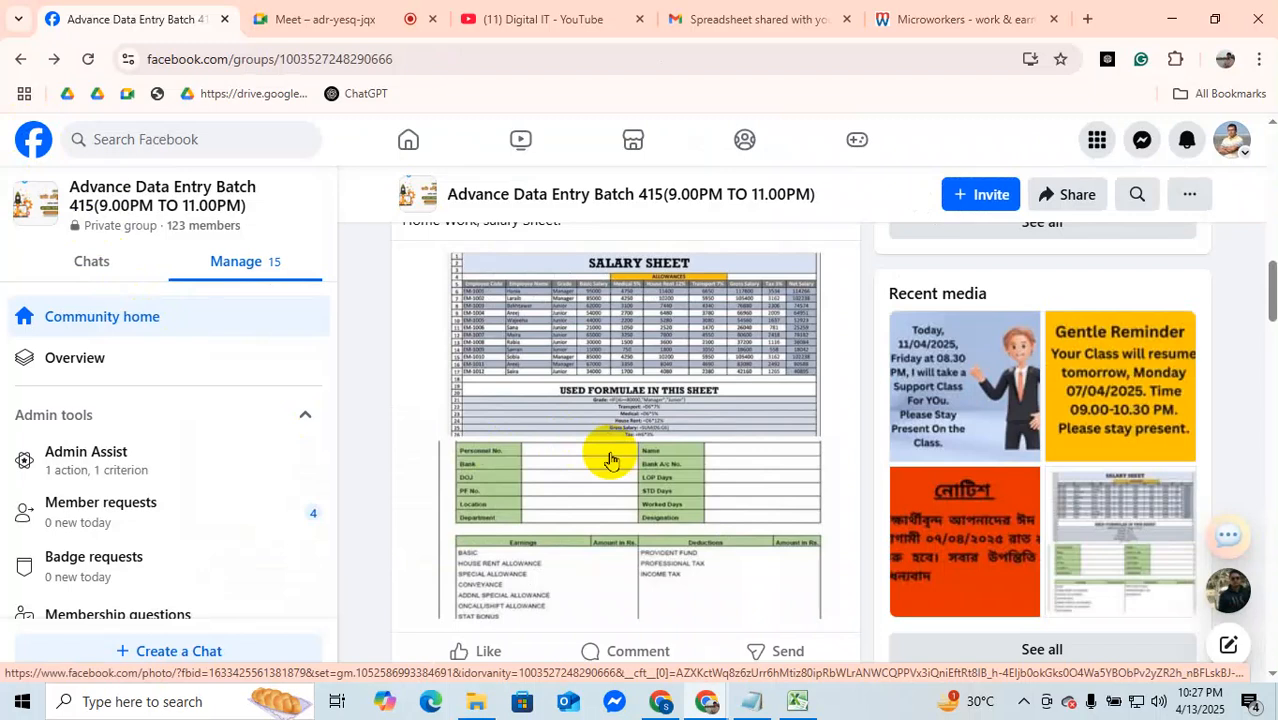
click(512, 308)
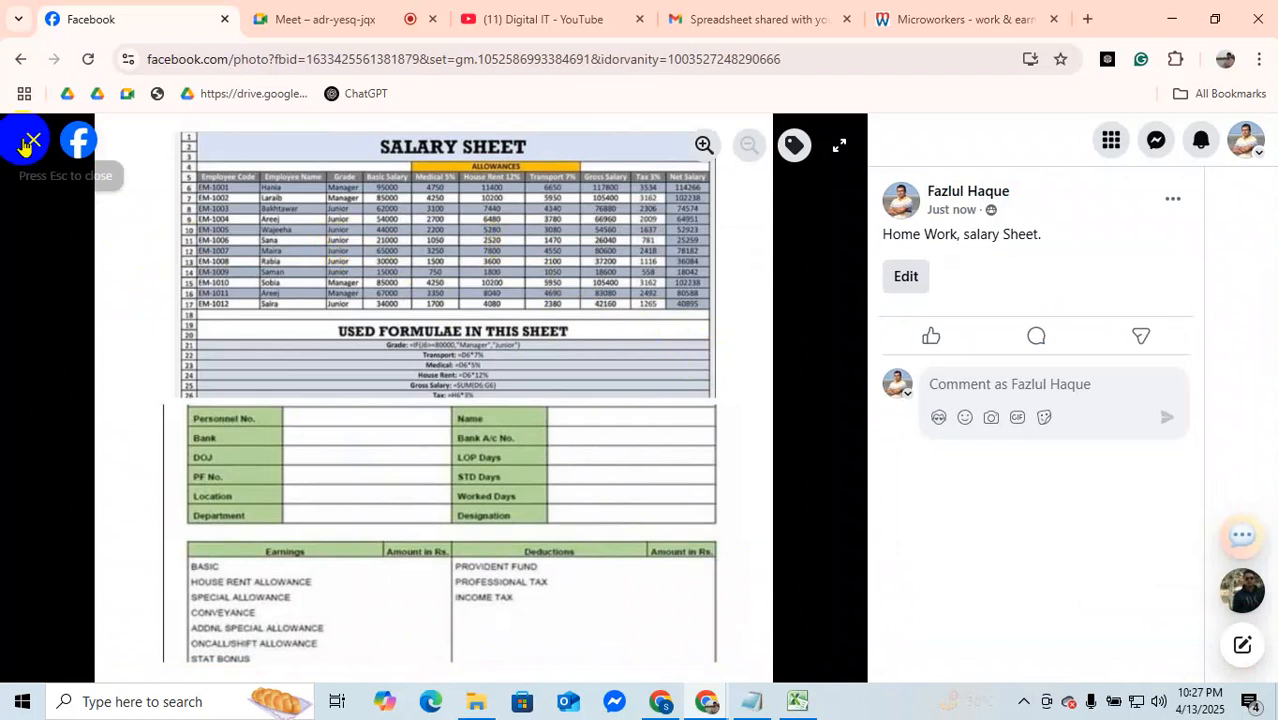
Step: In the Excel result sheet, add a surname to the first student's name in B5 and widen column B to fit the full name
click(800, 697)
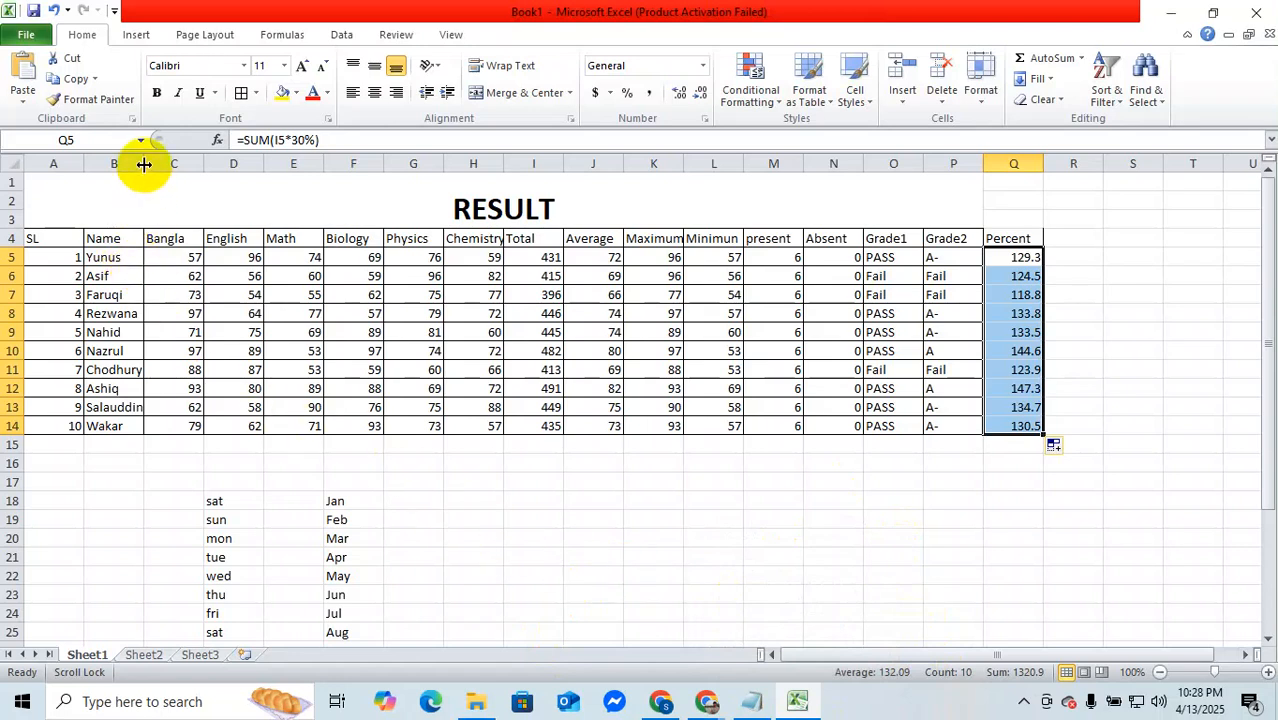
click(134, 257)
double_click(128, 257)
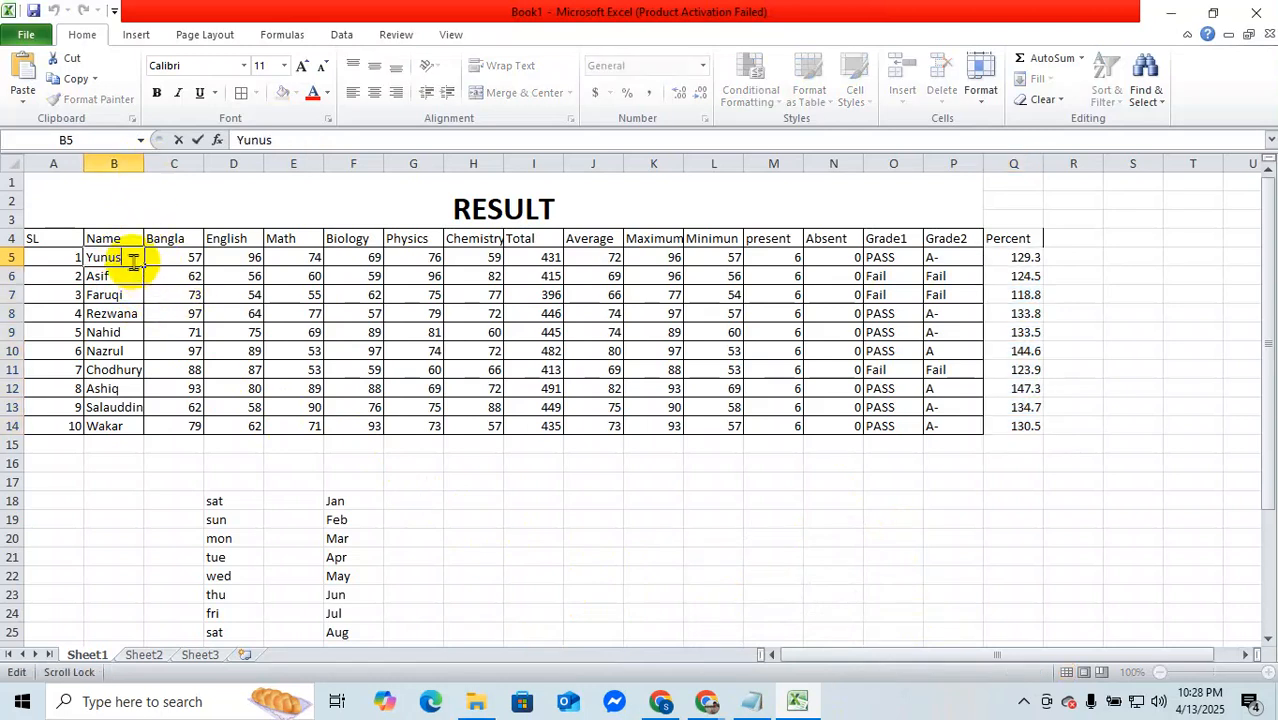
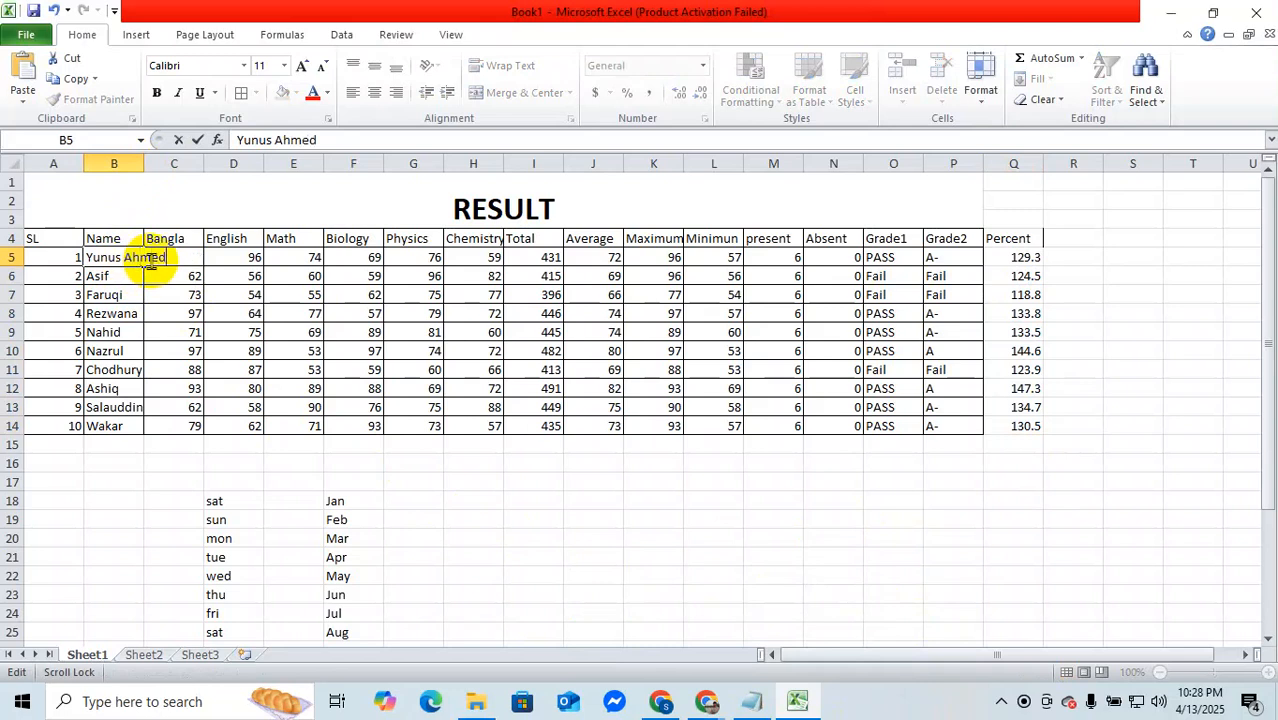
click(140, 315)
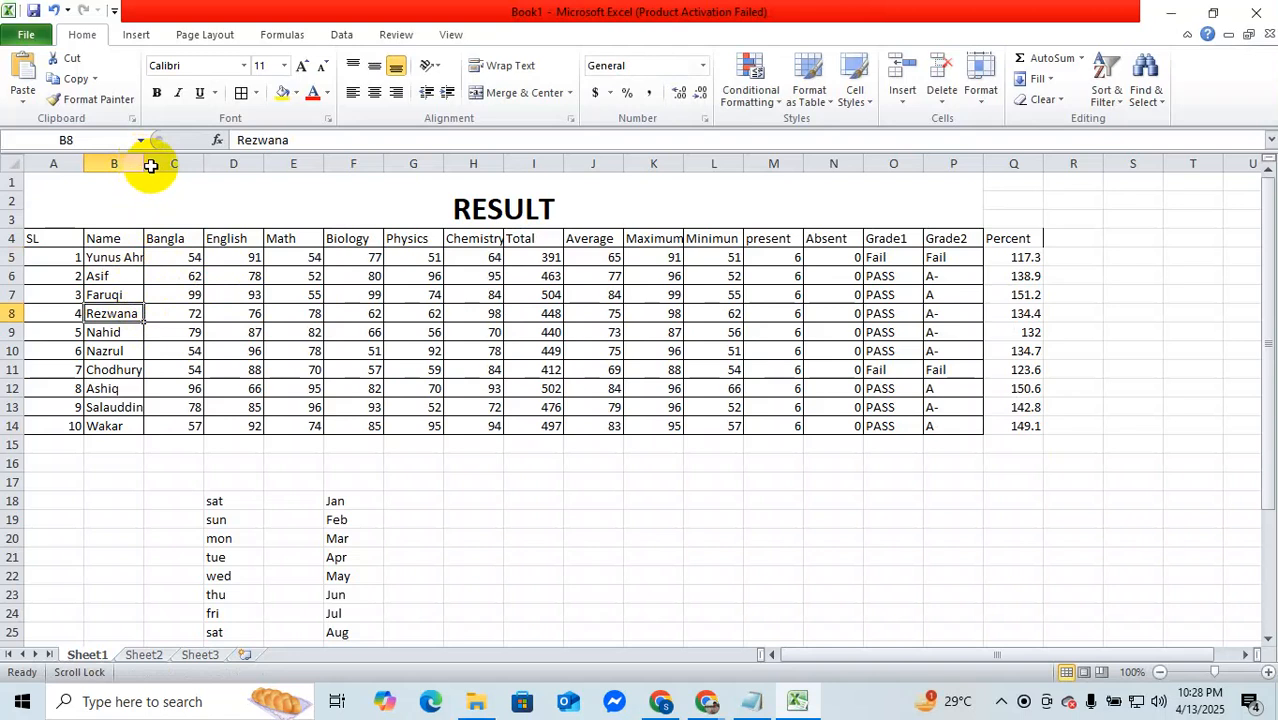
drag(146, 161, 171, 162)
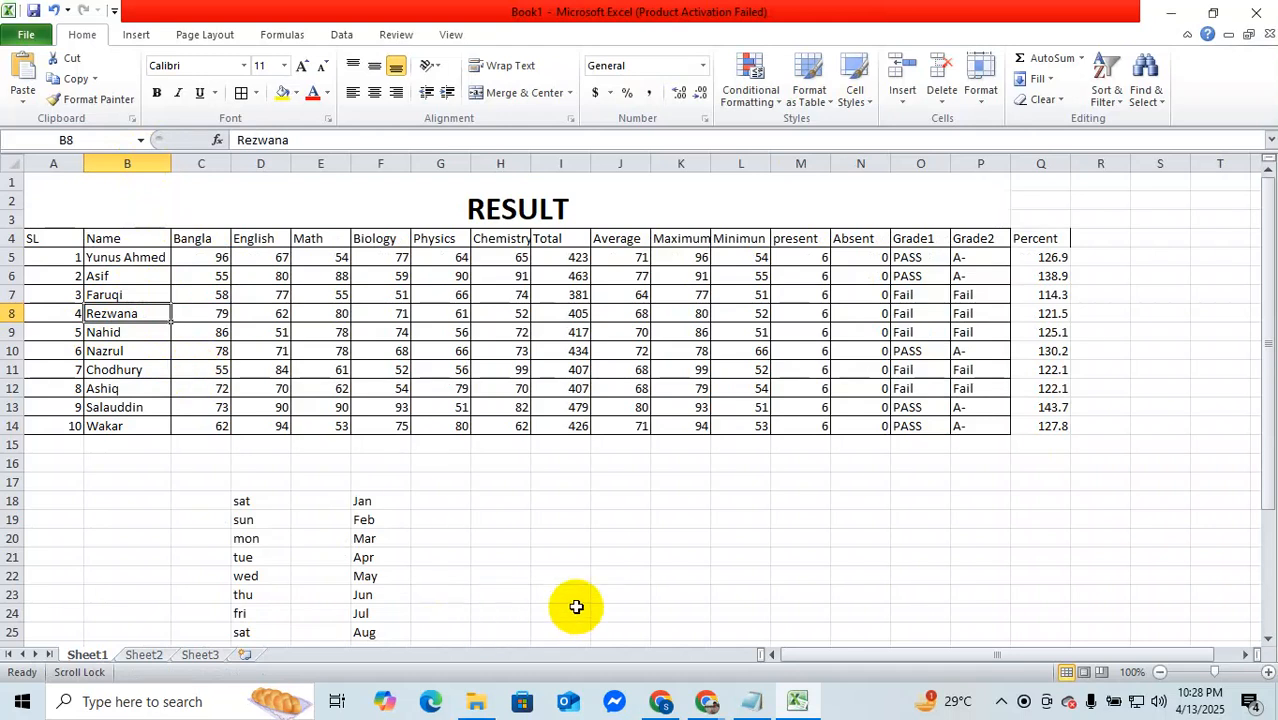
Step: Switch back to Chrome, close the homework image and review the salary sheet post and the Batch 415 group page
scroll(576, 606, down, 5)
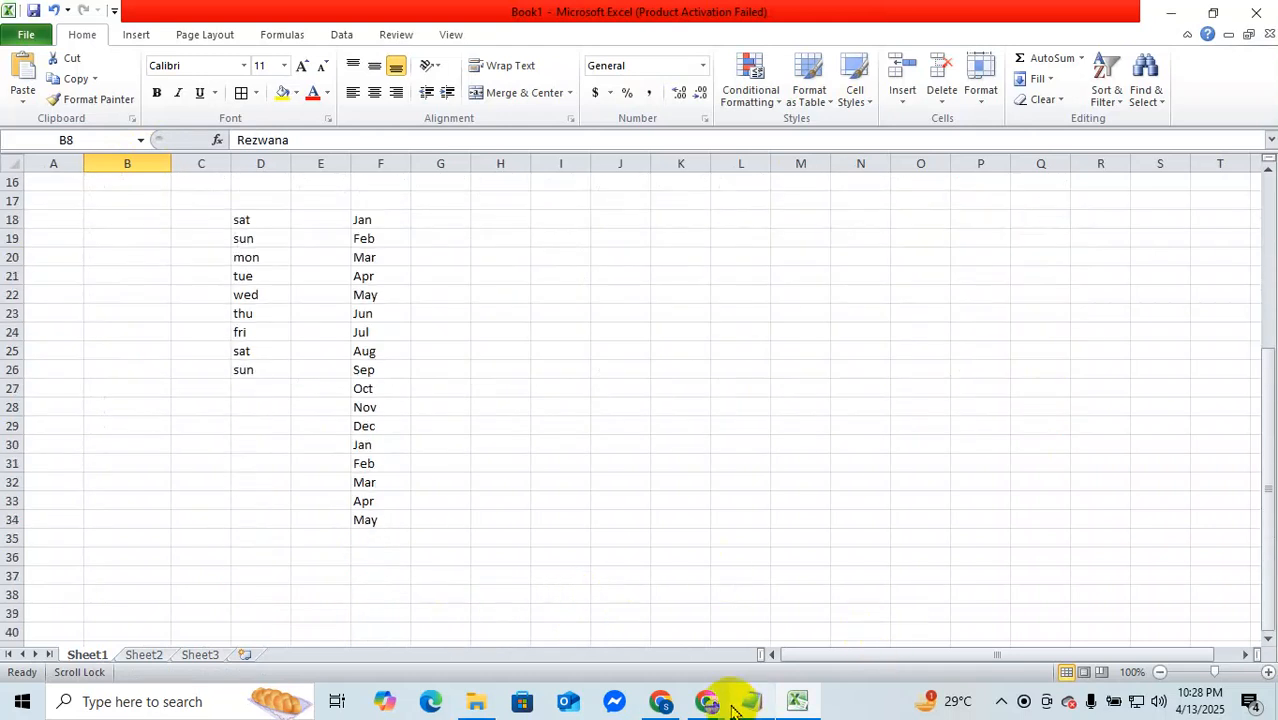
mouse_move(713, 698)
click(683, 642)
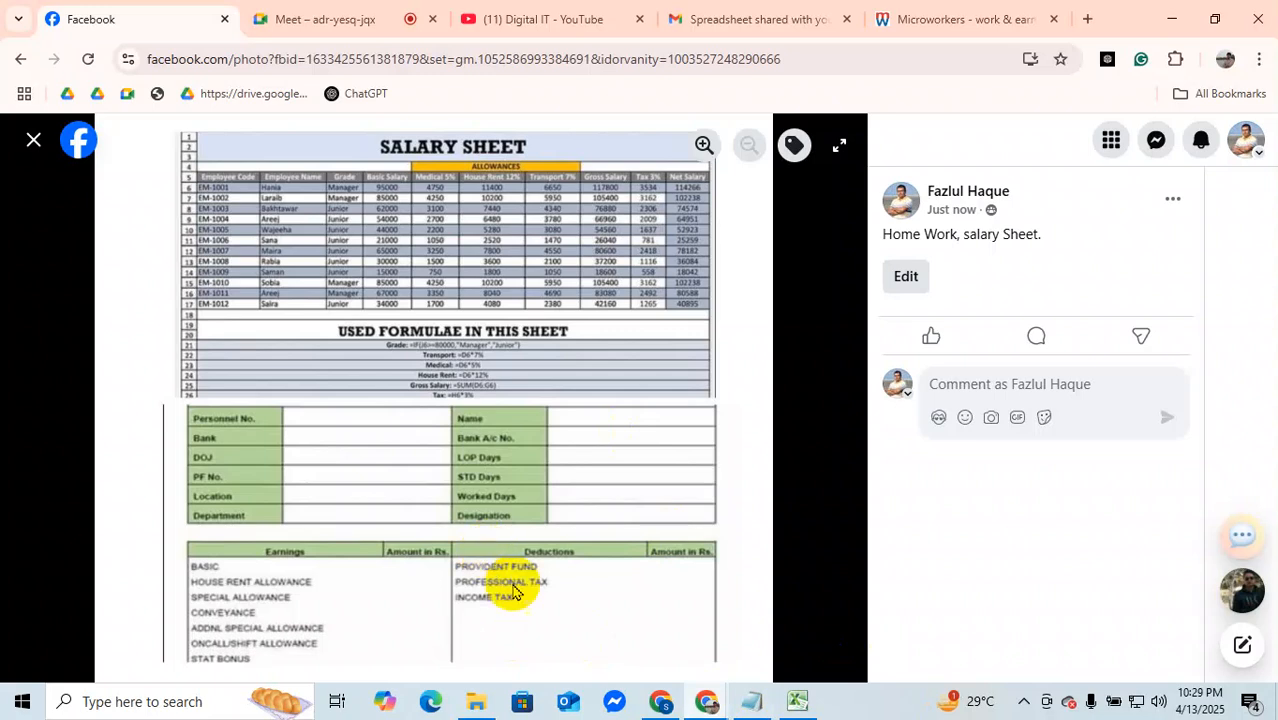
click(33, 137)
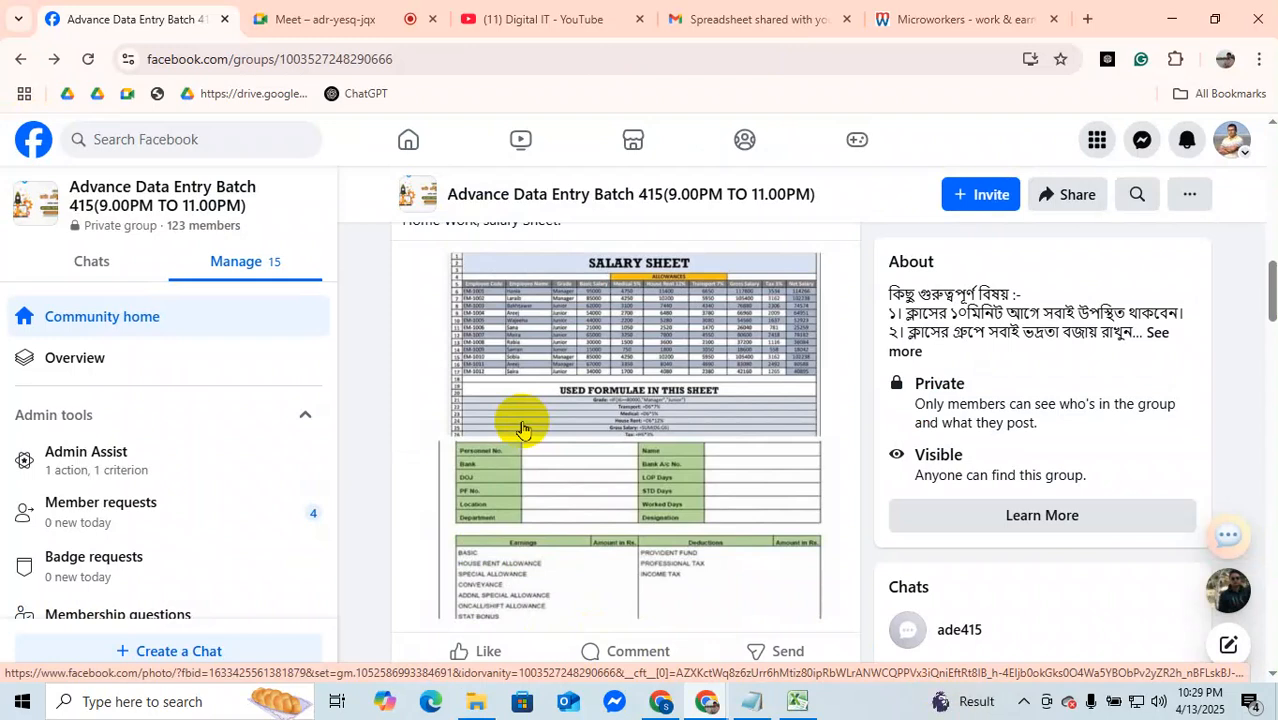
scroll(600, 422, down, 6)
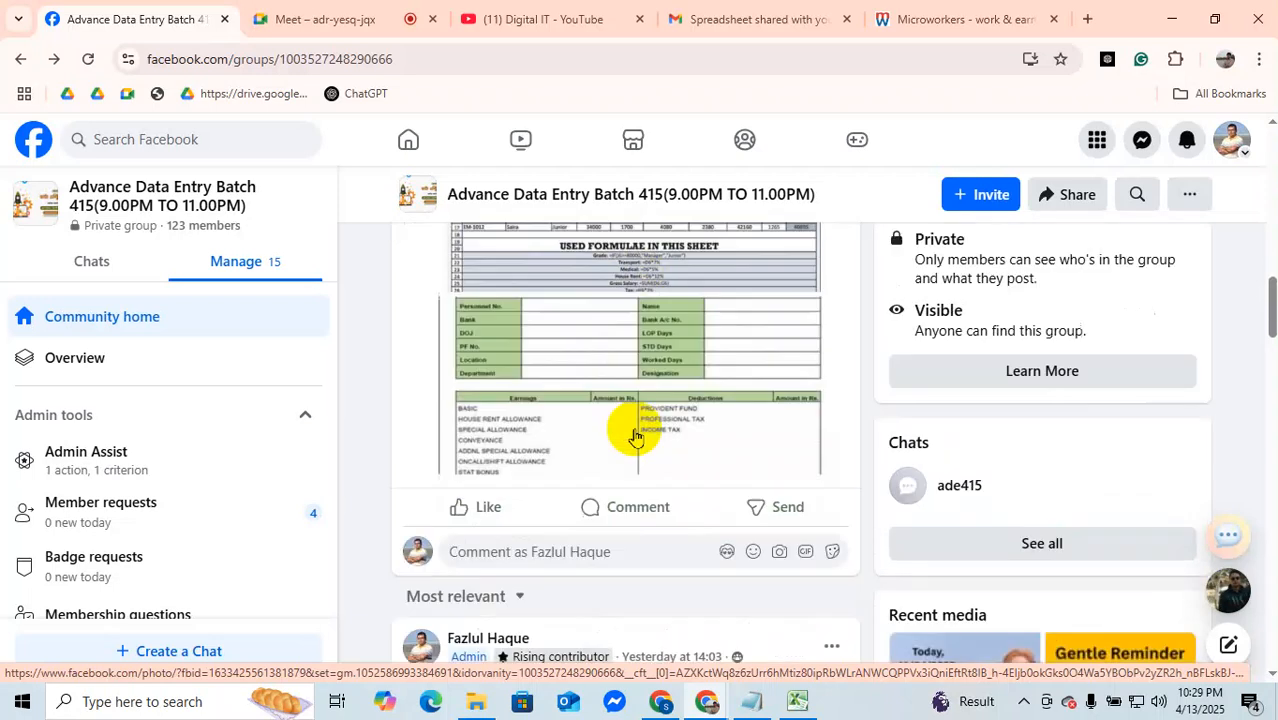
scroll(551, 620, up, 6)
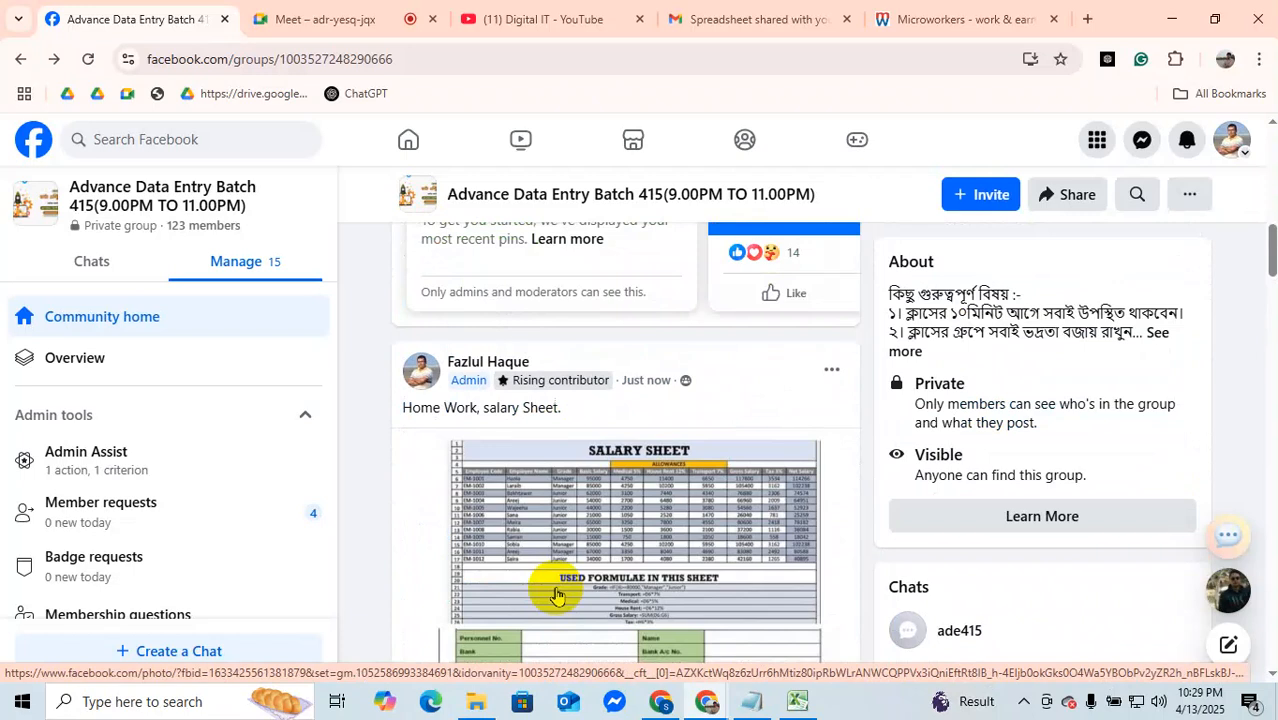
scroll(557, 595, up, 5)
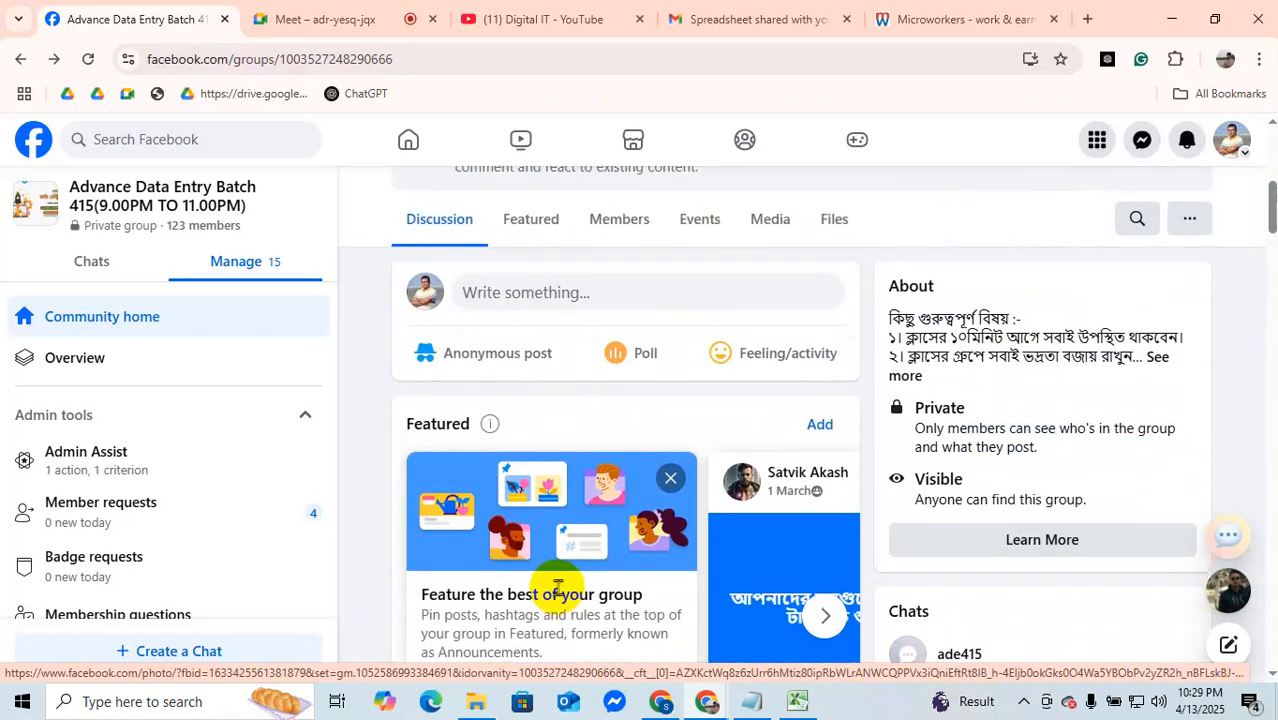
scroll(557, 590, up, 5)
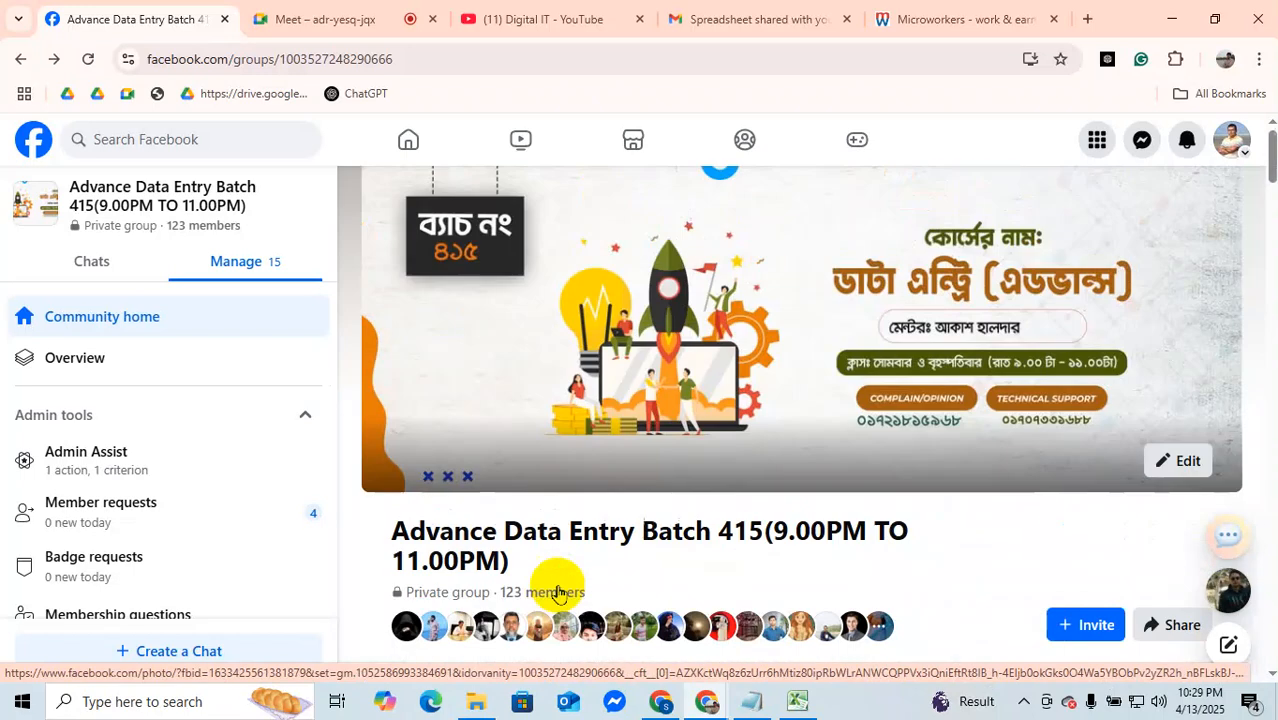
click(147, 130)
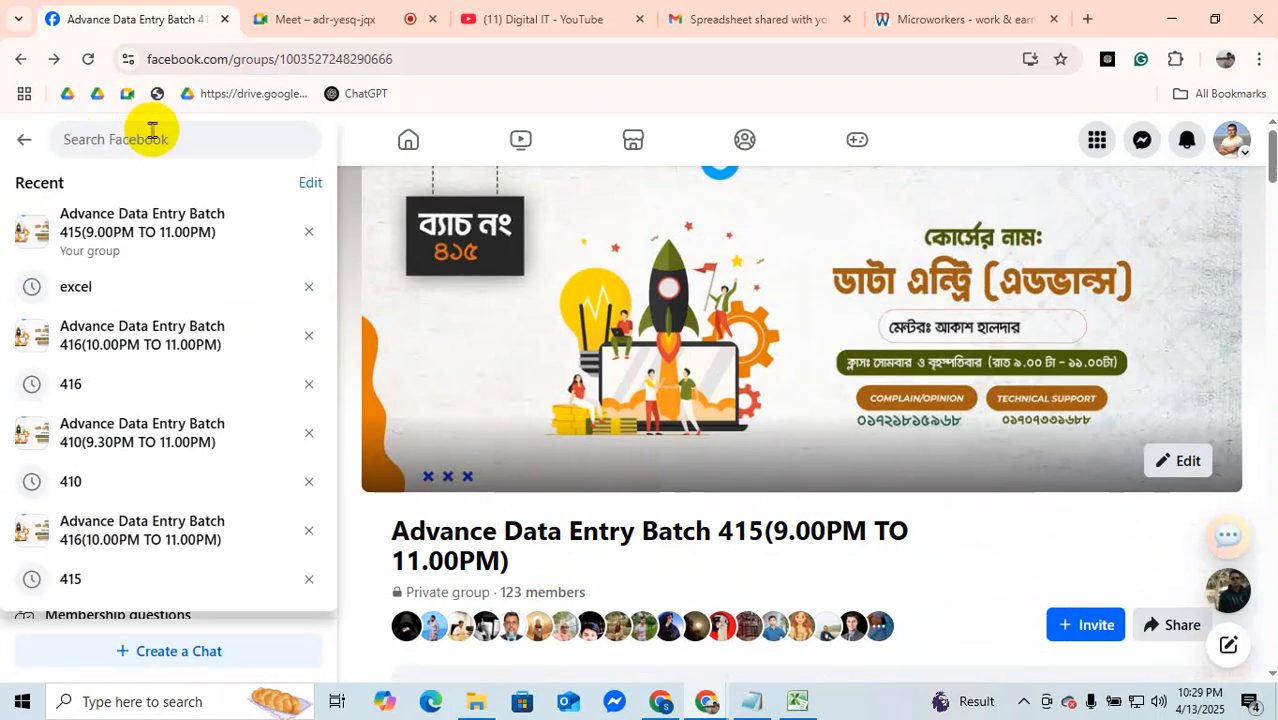
scroll(690, 540, down, 5)
scroll(677, 518, down, 5)
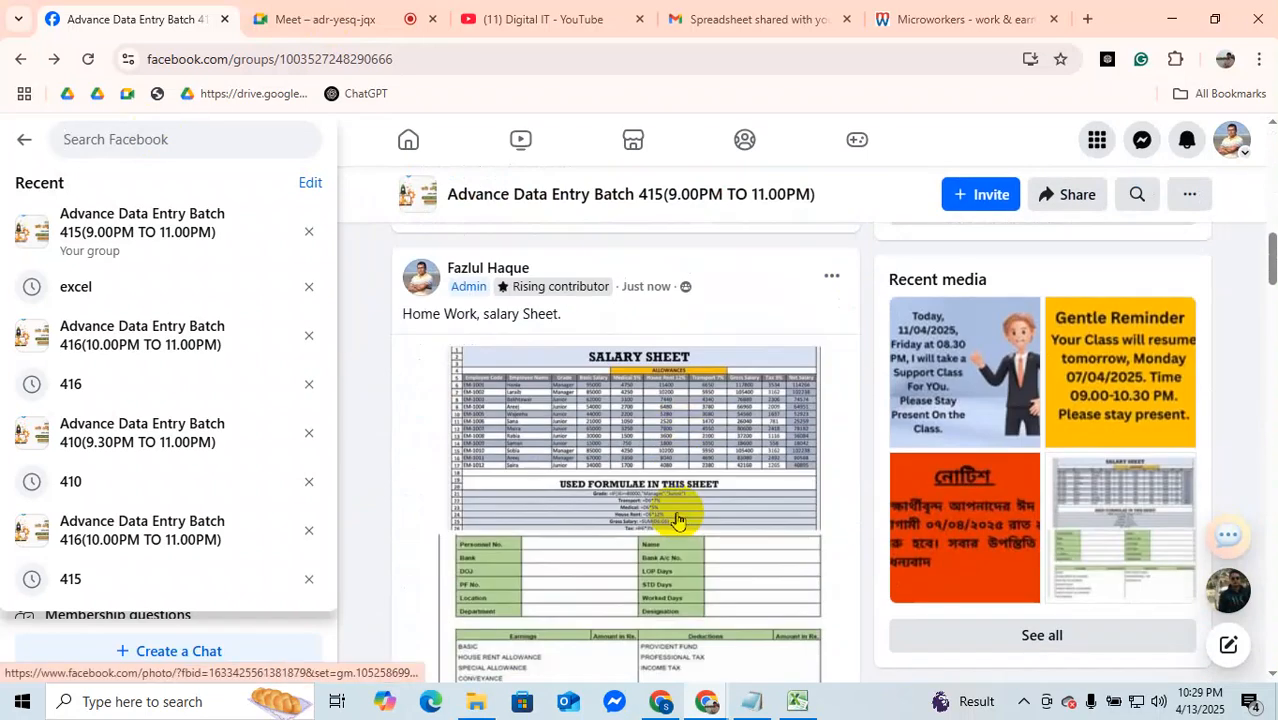
click(844, 277)
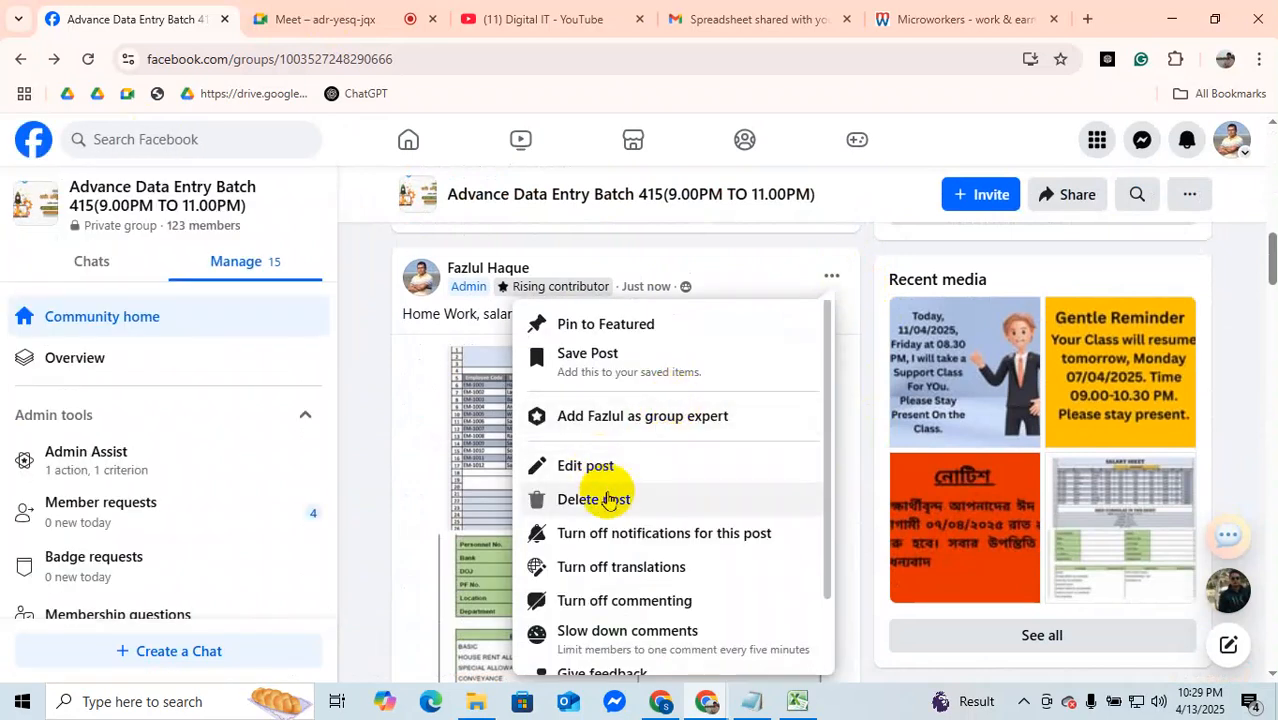
click(600, 499)
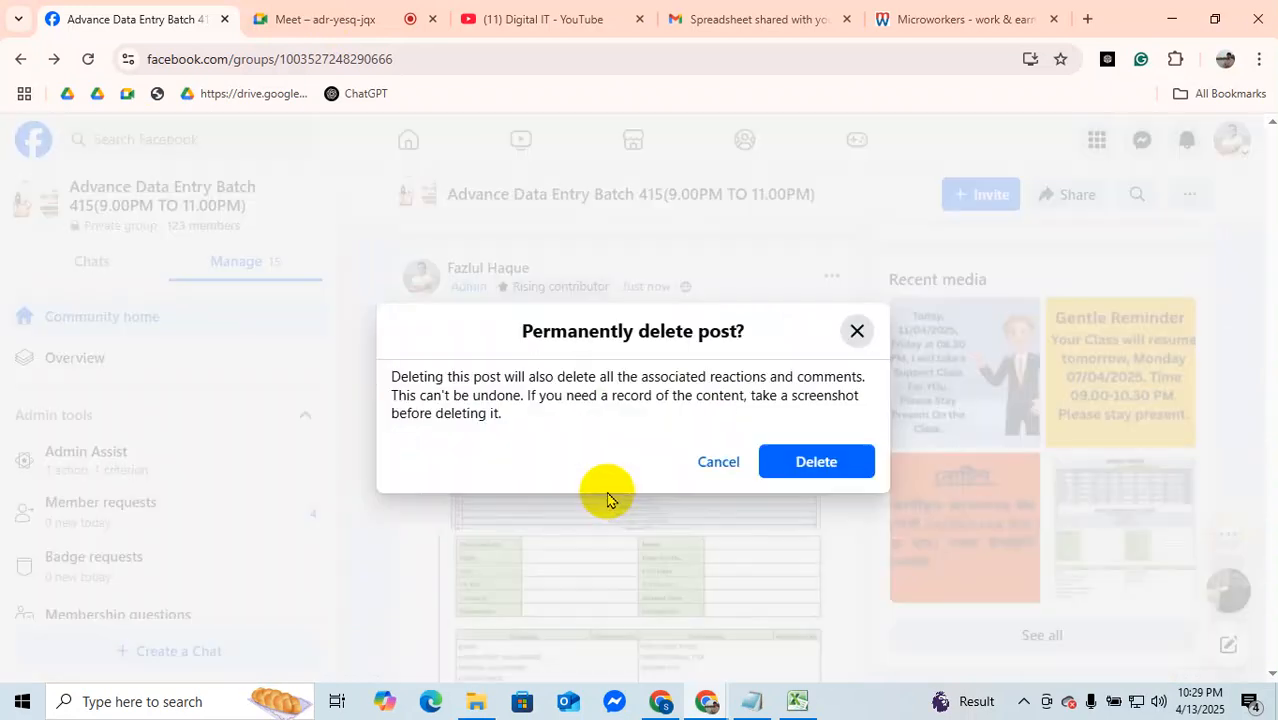
click(857, 331)
Step: Open the salary sheet homework post for editing, copy its text "Home Work, salary Sheet." and close the editor without saving
click(833, 277)
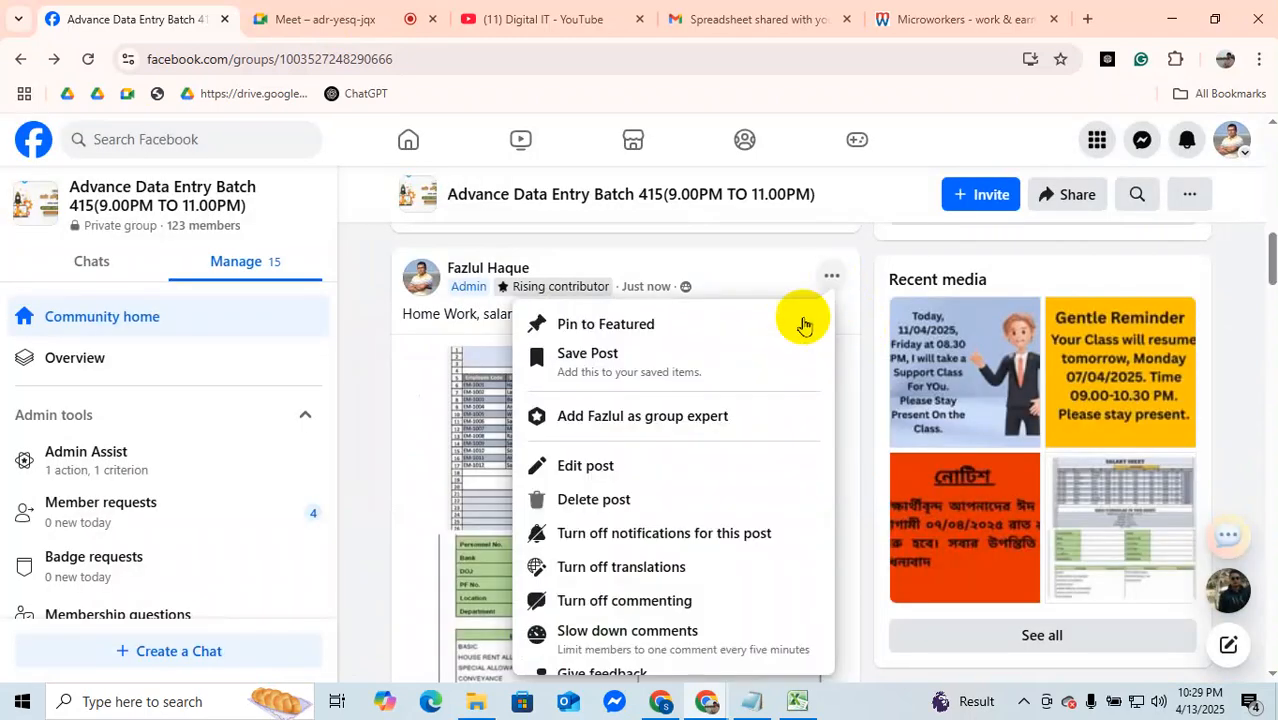
click(606, 476)
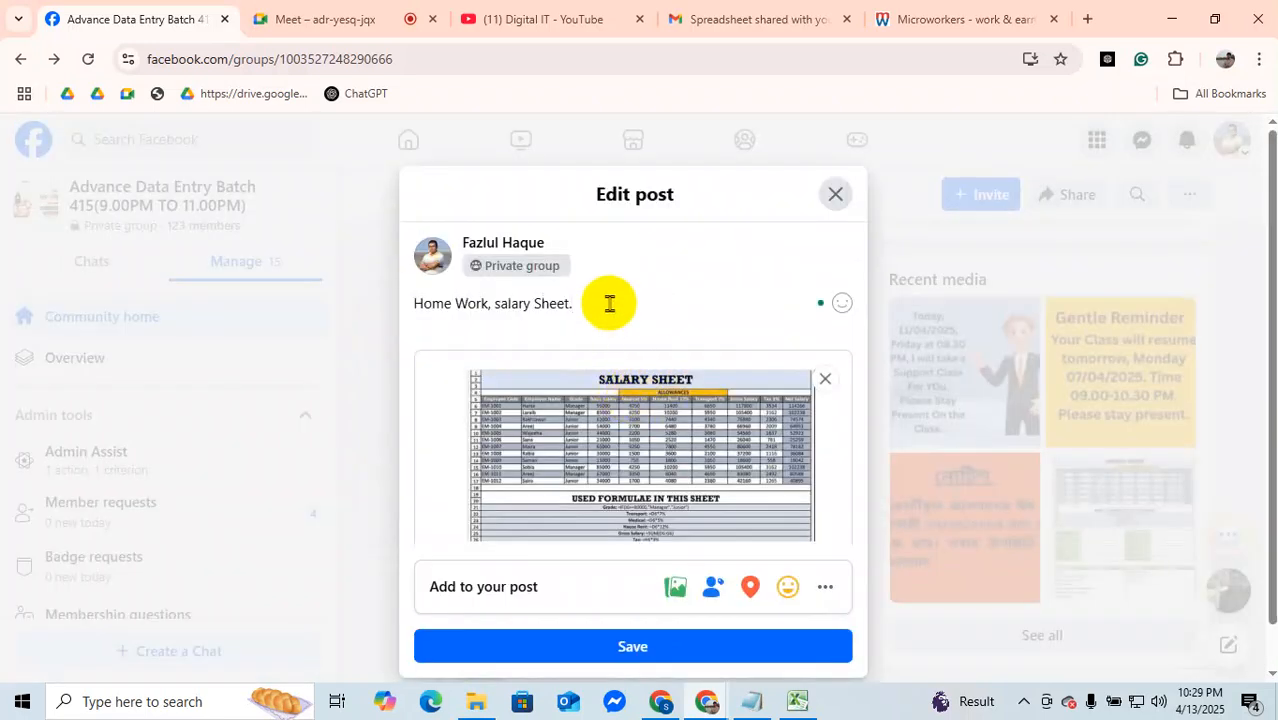
drag(609, 307, 399, 305)
right_click(411, 306)
click(452, 278)
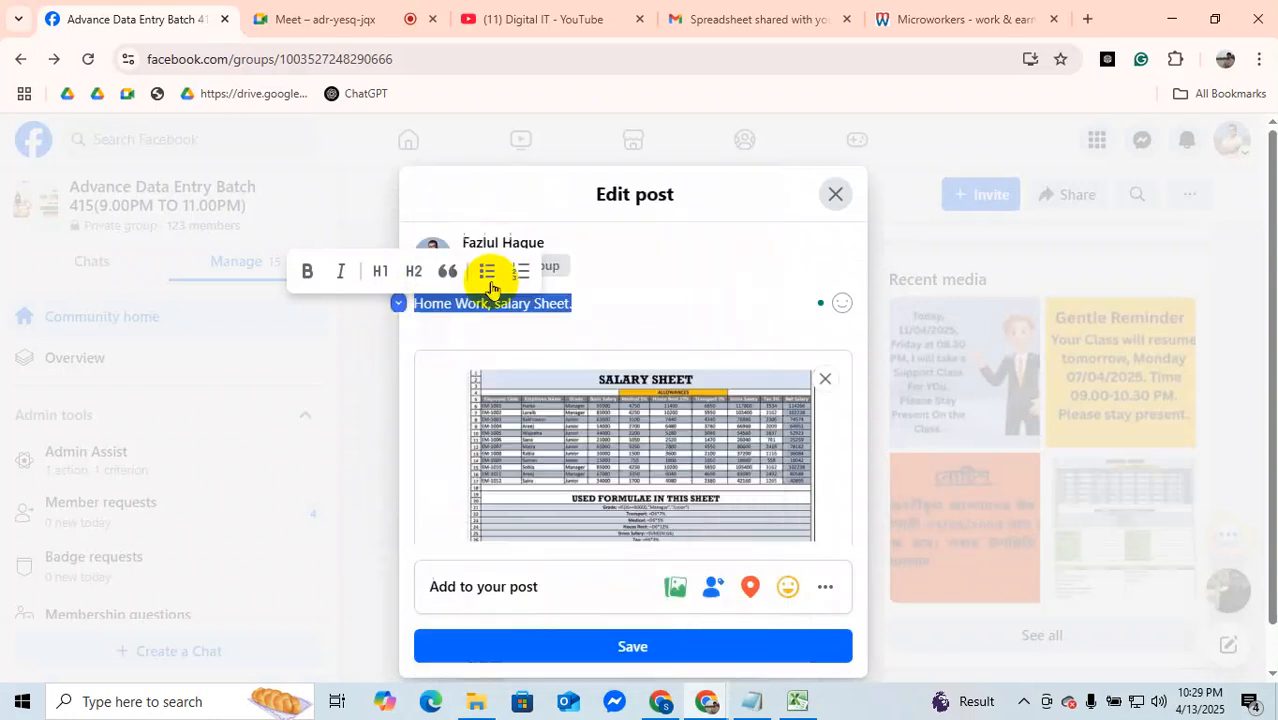
click(837, 196)
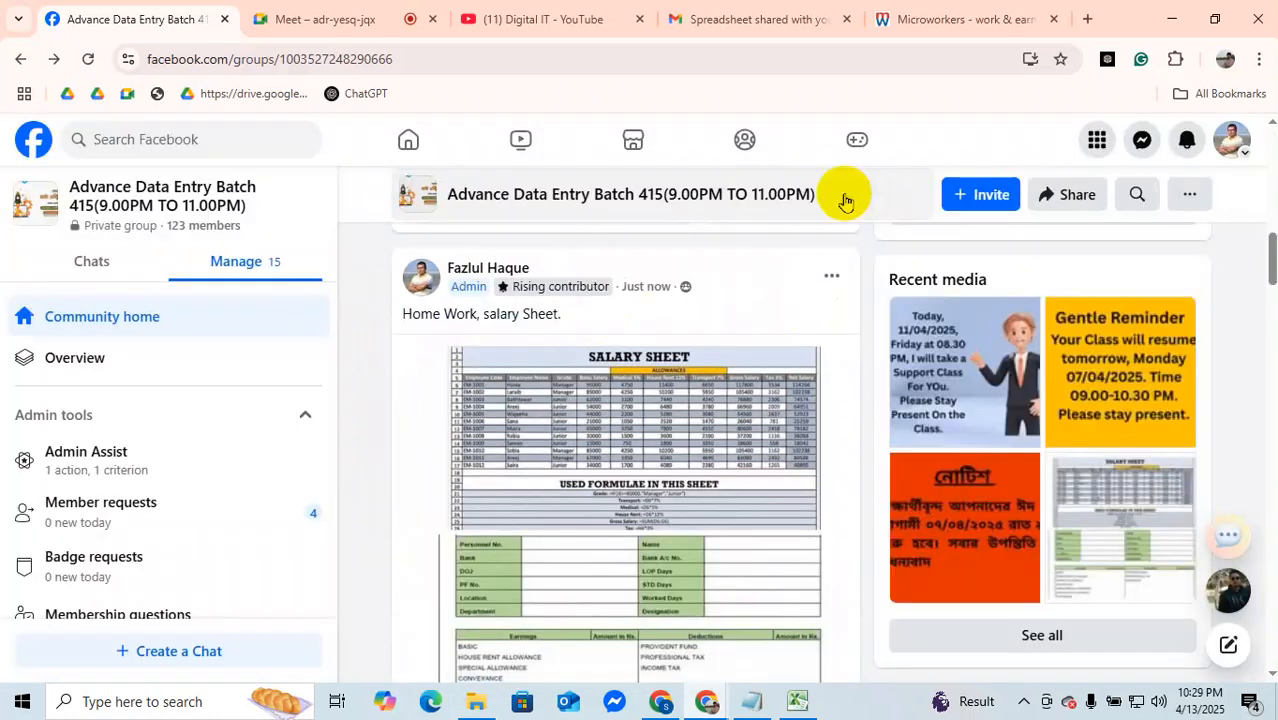
Step: Permanently delete the salary sheet homework post from the Batch 415 group
click(830, 280)
click(612, 506)
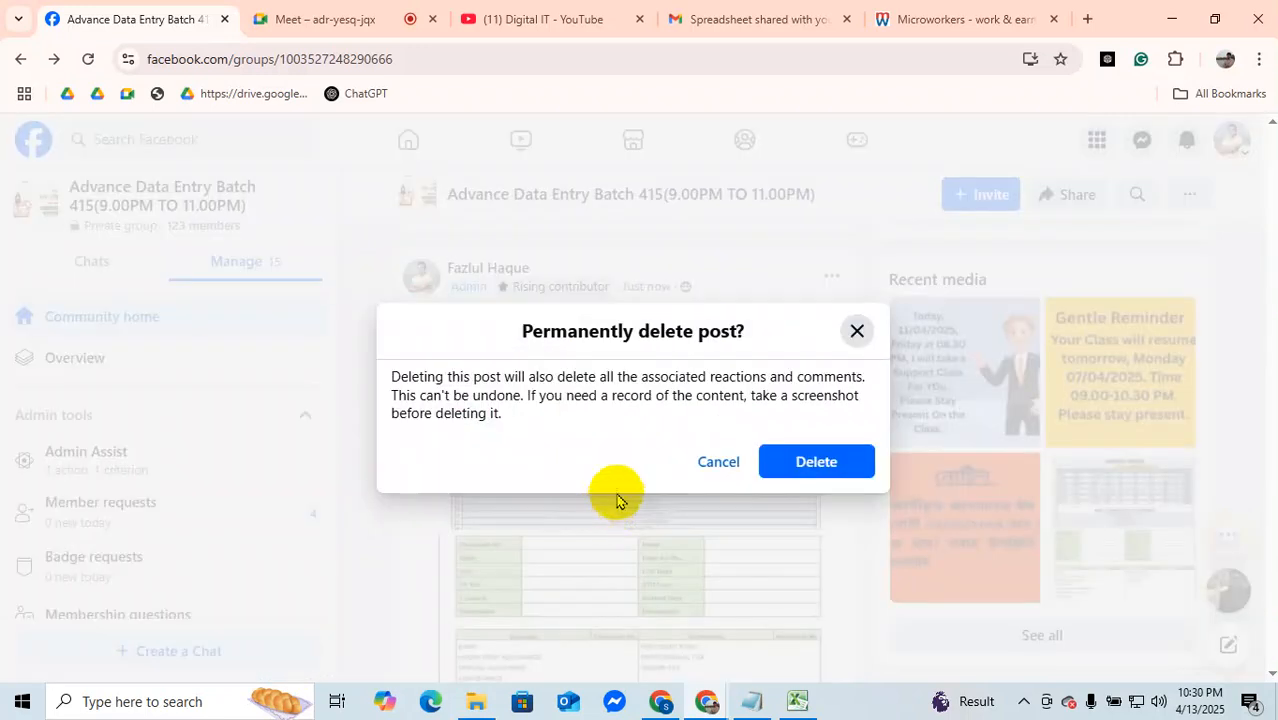
click(805, 461)
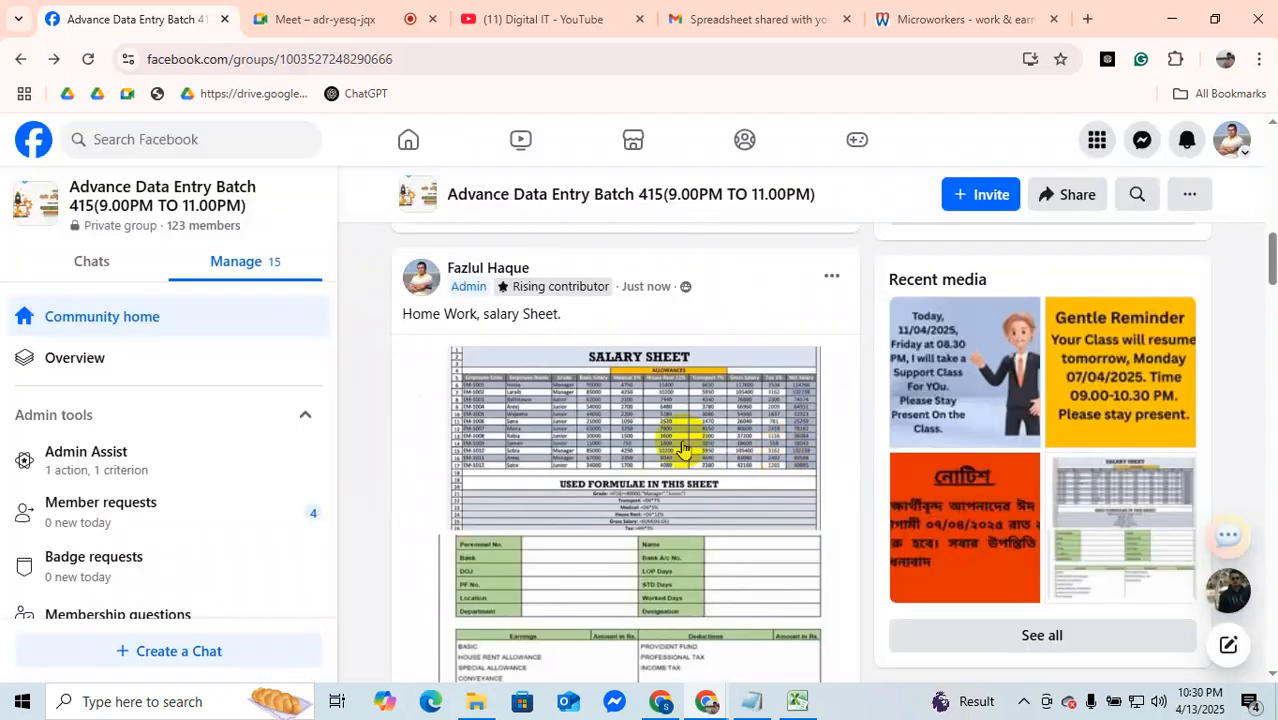
Step: Search Facebook for 416 to find the Batch 416 group
click(169, 141)
text(416)
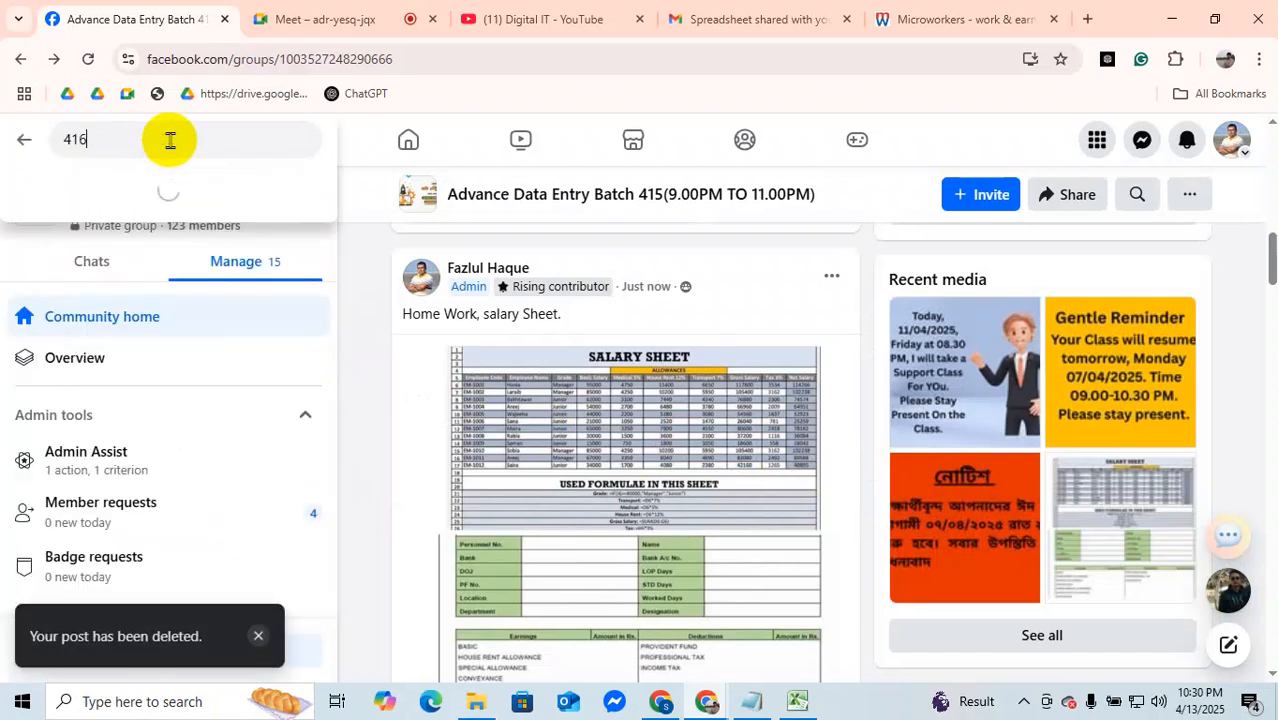
key(Return)
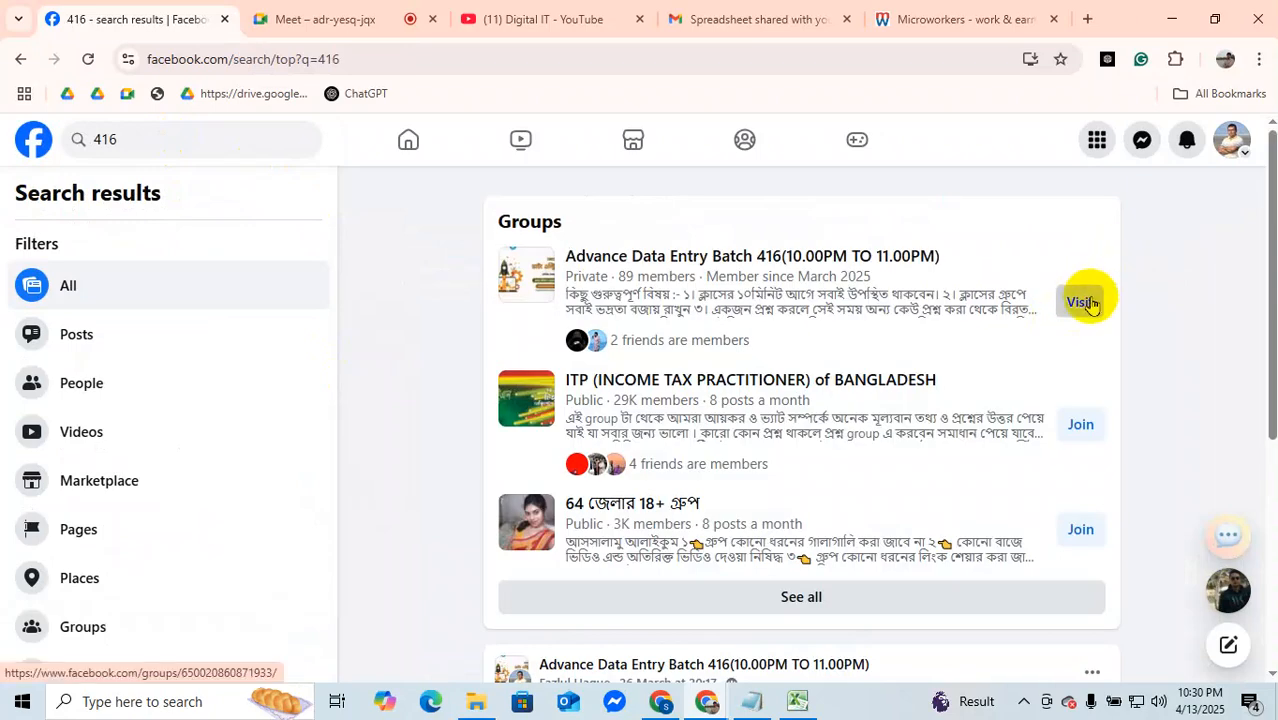
Step: Open the Advance Data Entry Batch 416 group and start a new post with the copied text "Home Work, salary Sheet."
click(1078, 308)
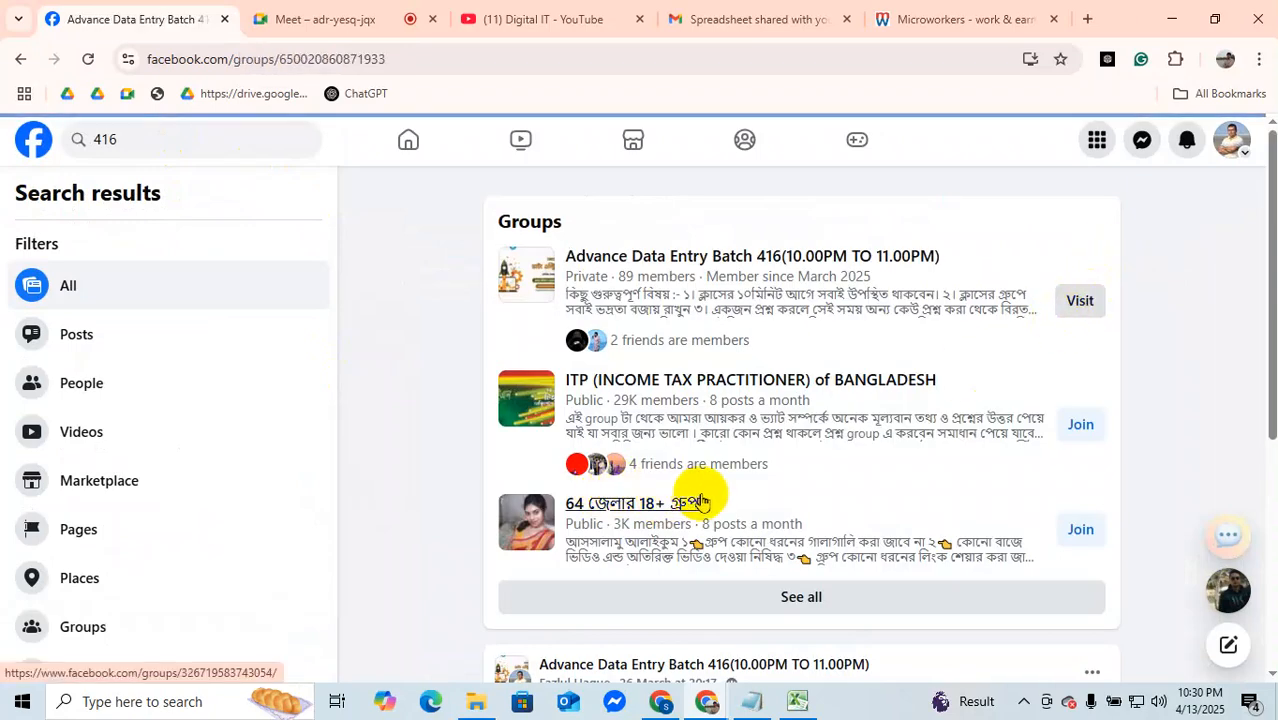
scroll(552, 529, down, 3)
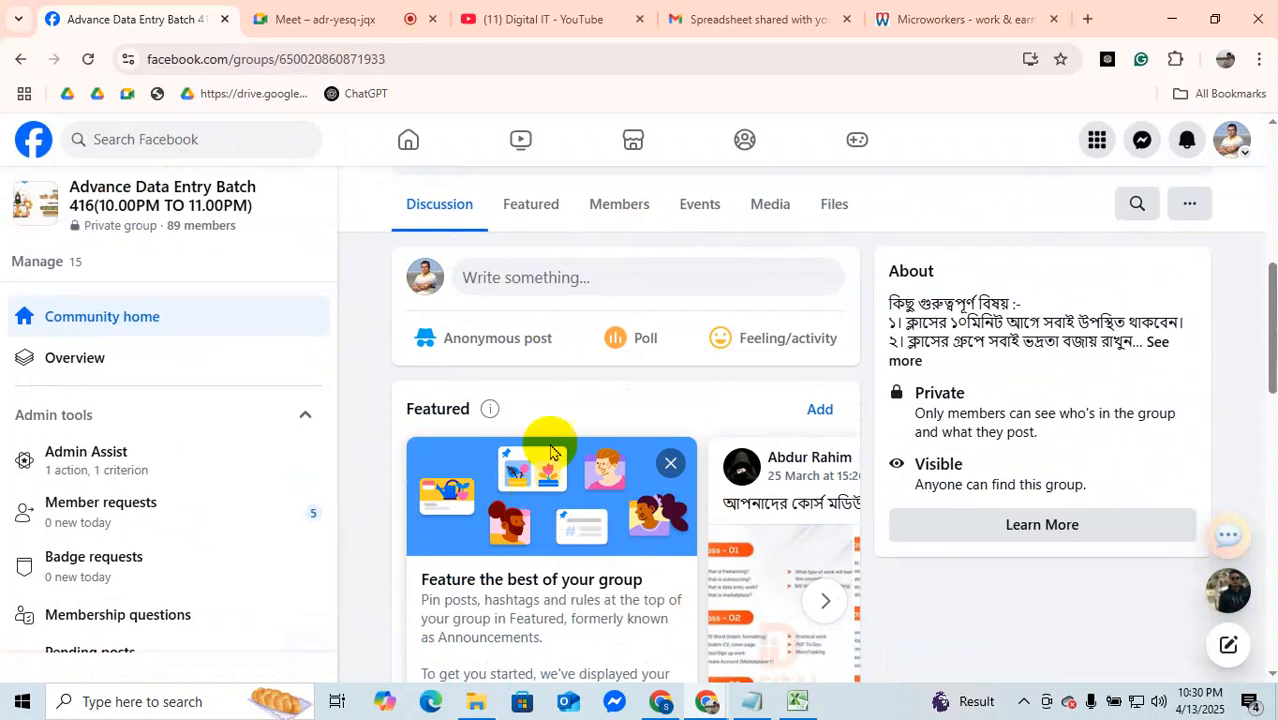
click(500, 281)
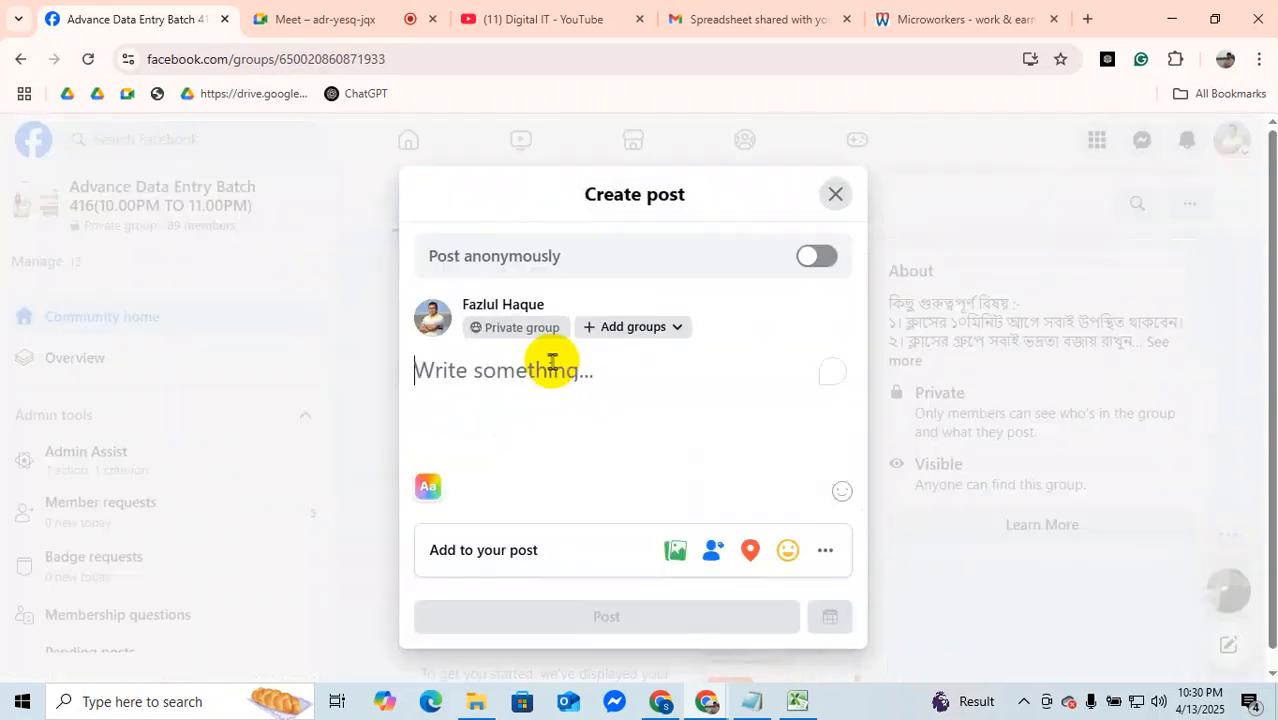
right_click(535, 378)
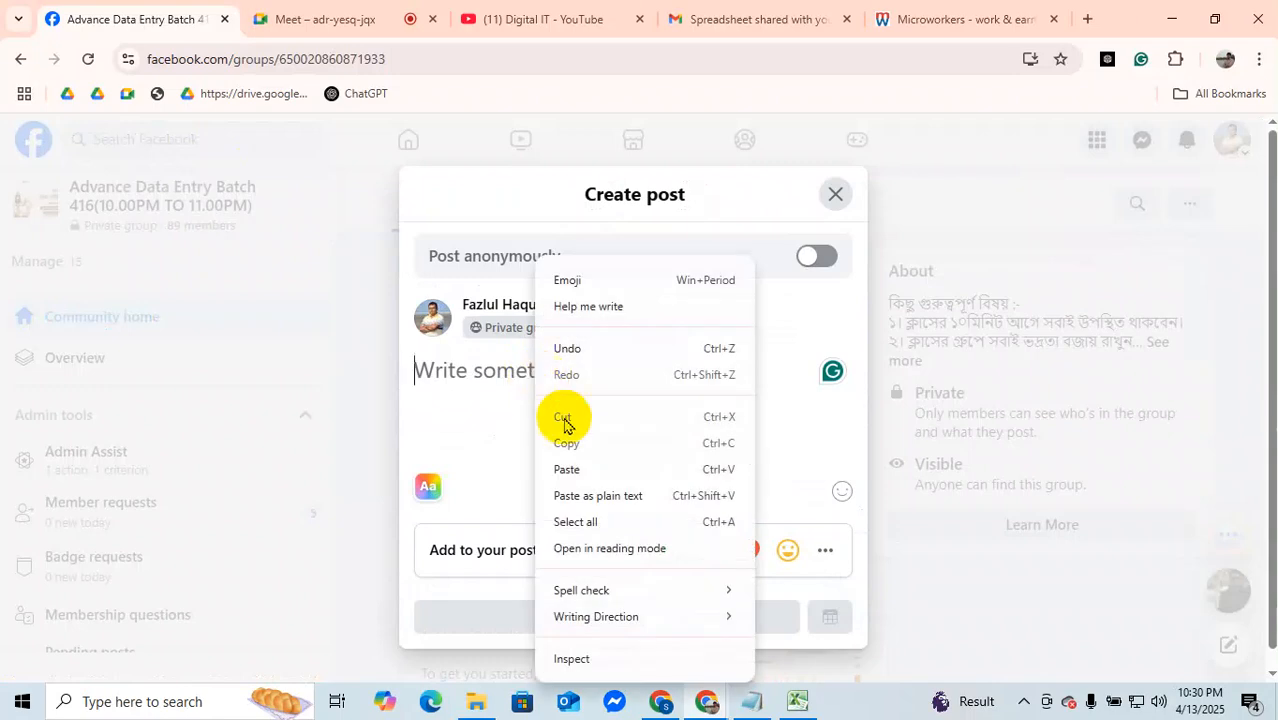
click(585, 465)
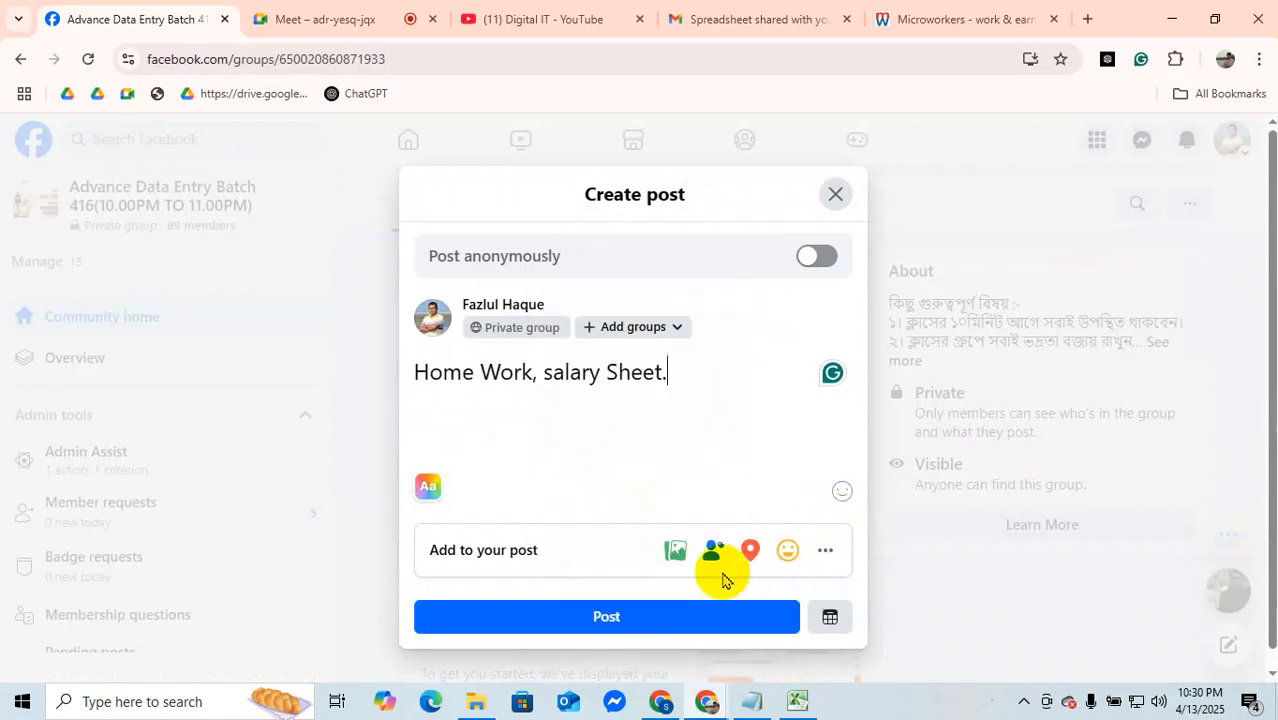
Step: Attach the image "Untitled design (9) (1).png" from Downloads to the homework post and publish it in the group
click(676, 550)
click(622, 458)
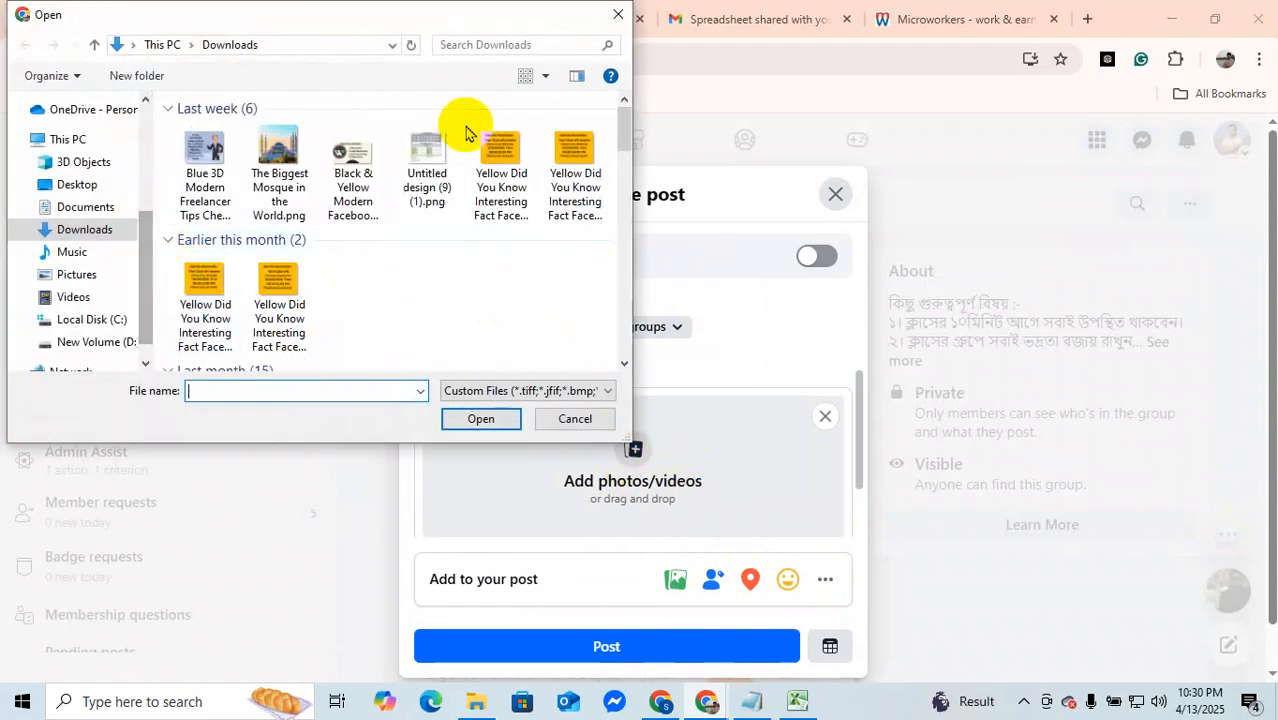
click(440, 150)
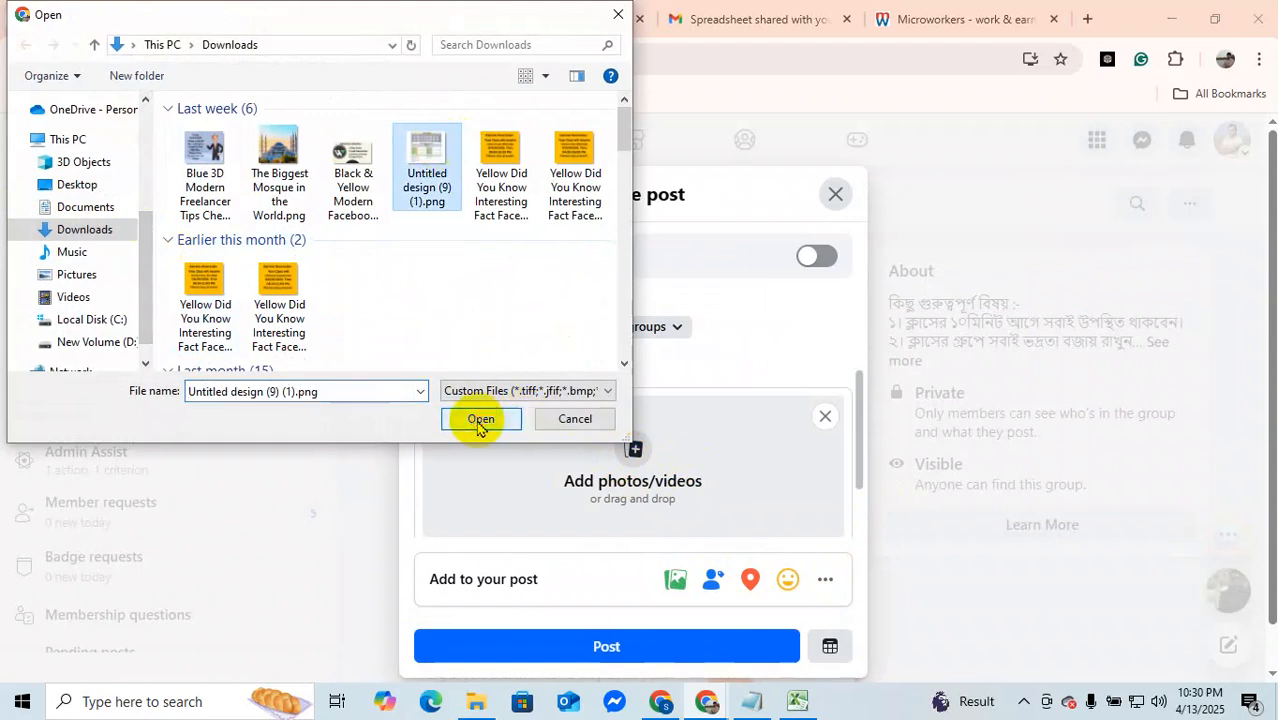
click(478, 418)
click(632, 645)
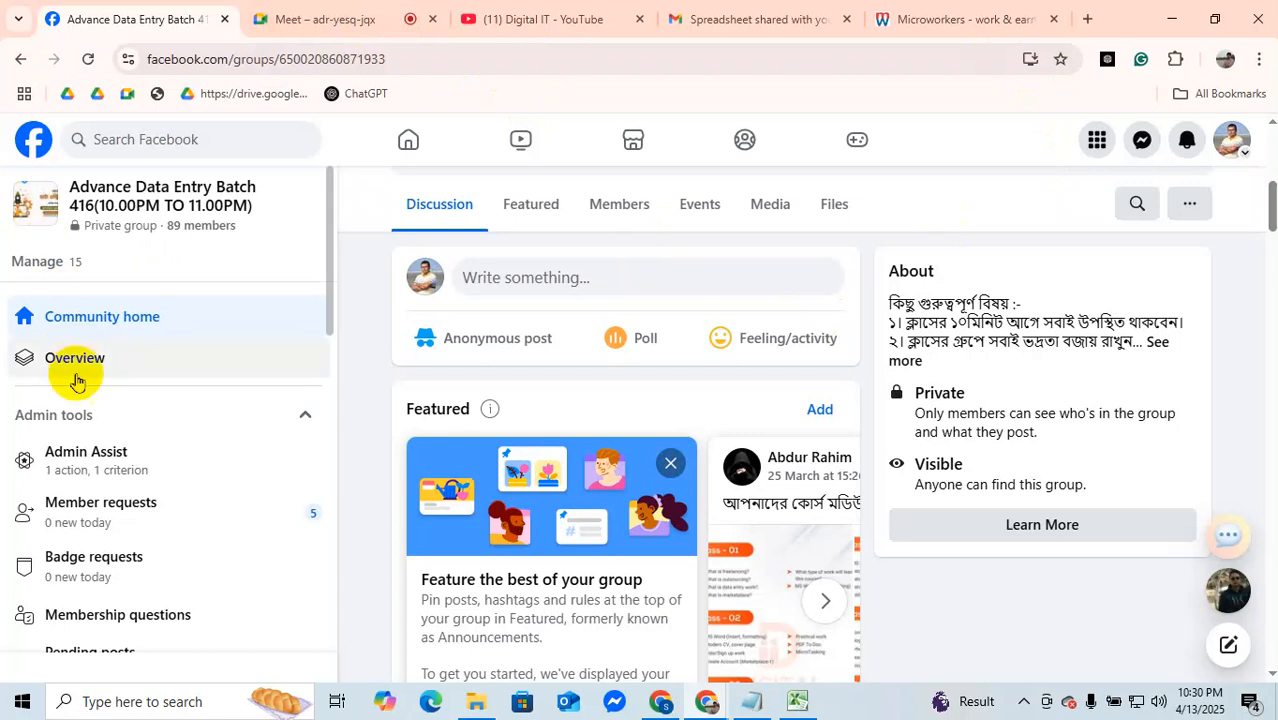
Step: Switch to Excel and review the RESULT table on Sheet1 of Book1
click(798, 702)
scroll(620, 356, up, 3)
scroll(650, 376, up, 2)
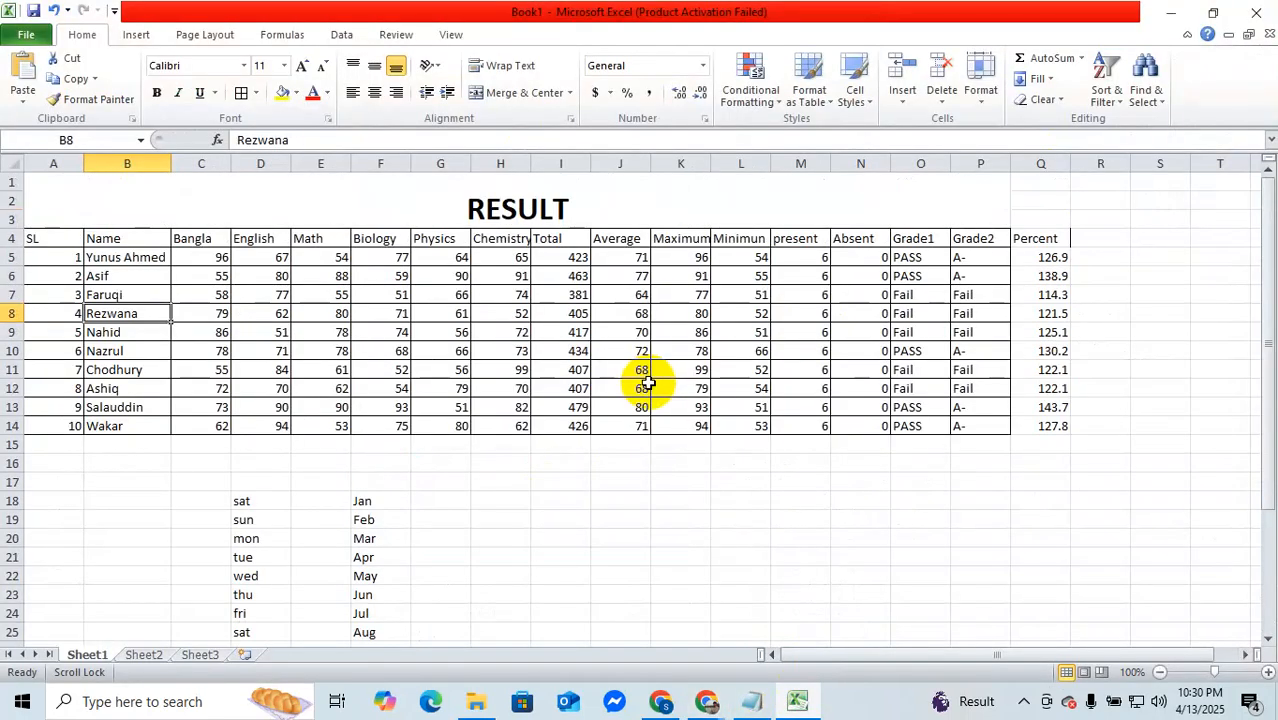